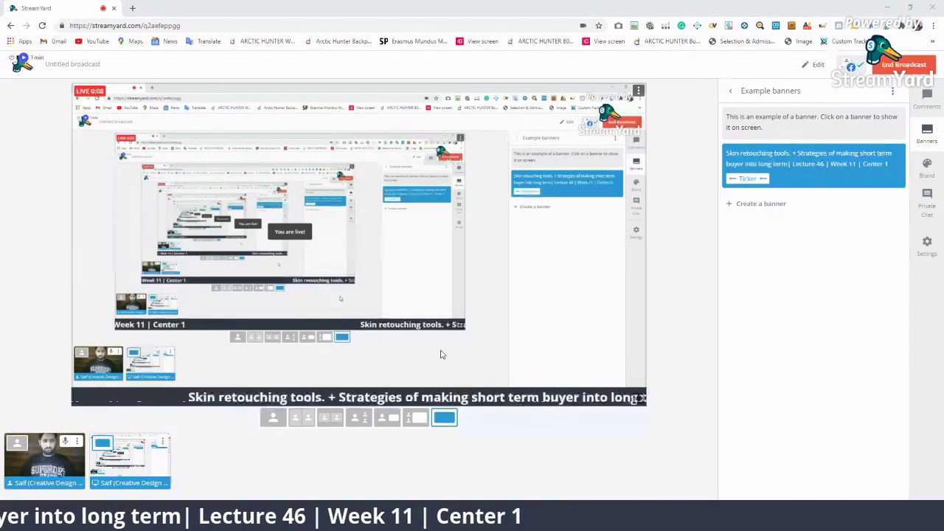
Turn up the system volume while the StreamYard broadcast runs.
{"action": "key", "text": "XF86AudioRaiseVolume"}
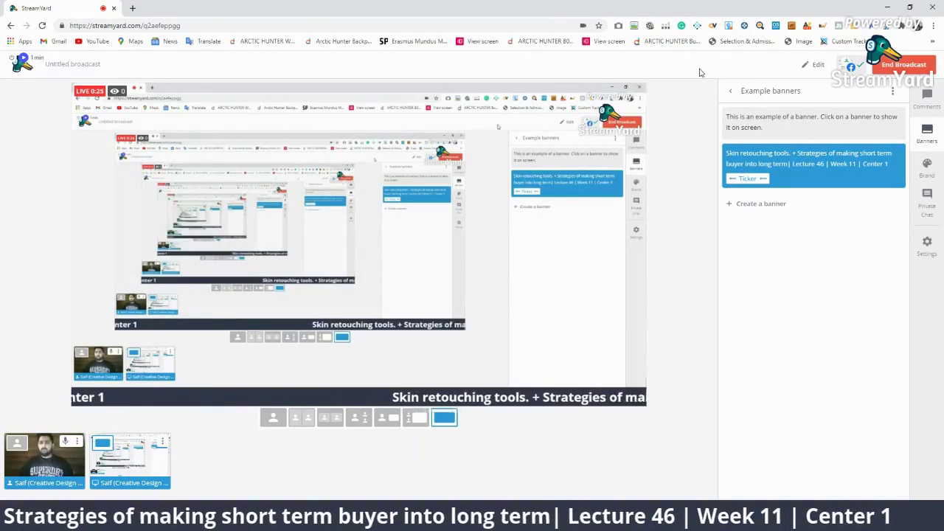
Open and dismiss the broadcast details unchanged, then show the live viewer comments.
{"action": "left_click", "coordinate": [815, 64]}
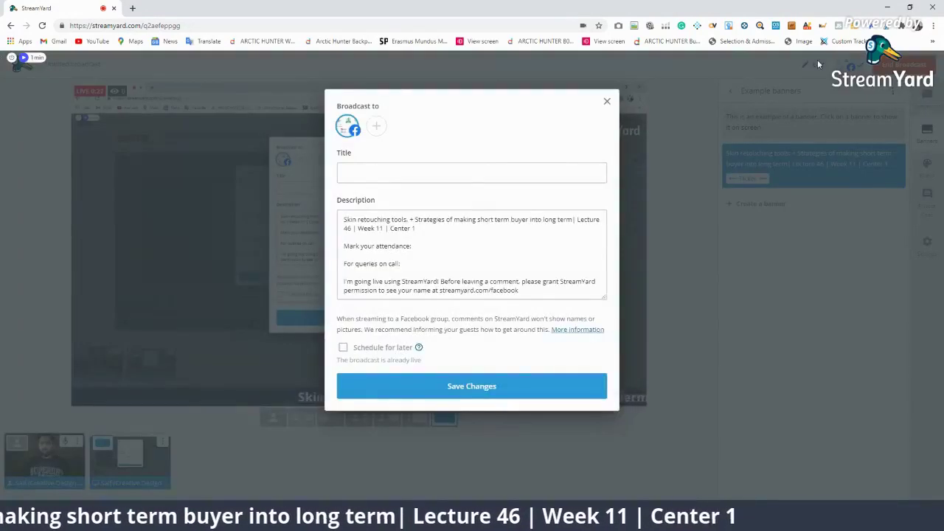
{"action": "left_click", "coordinate": [607, 103]}
{"action": "mouse_move", "coordinate": [44, 458]}
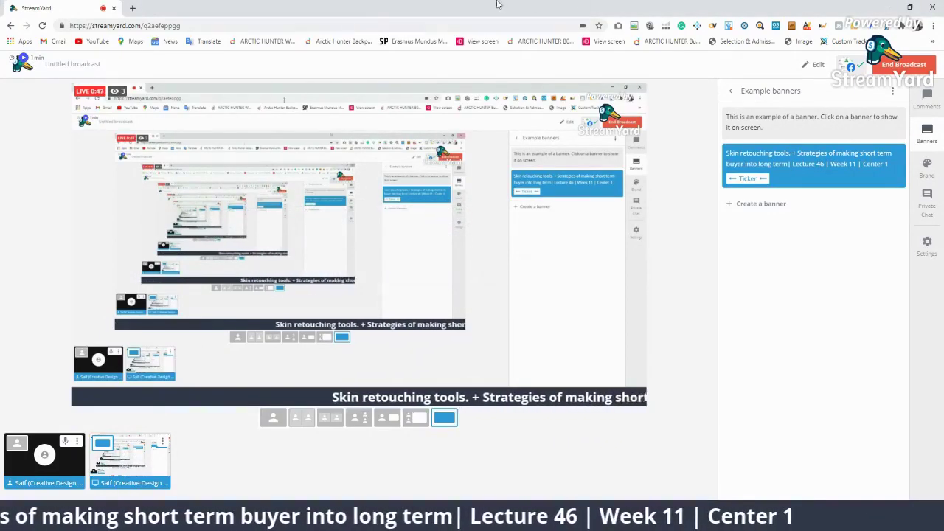
{"action": "left_click", "coordinate": [927, 96]}
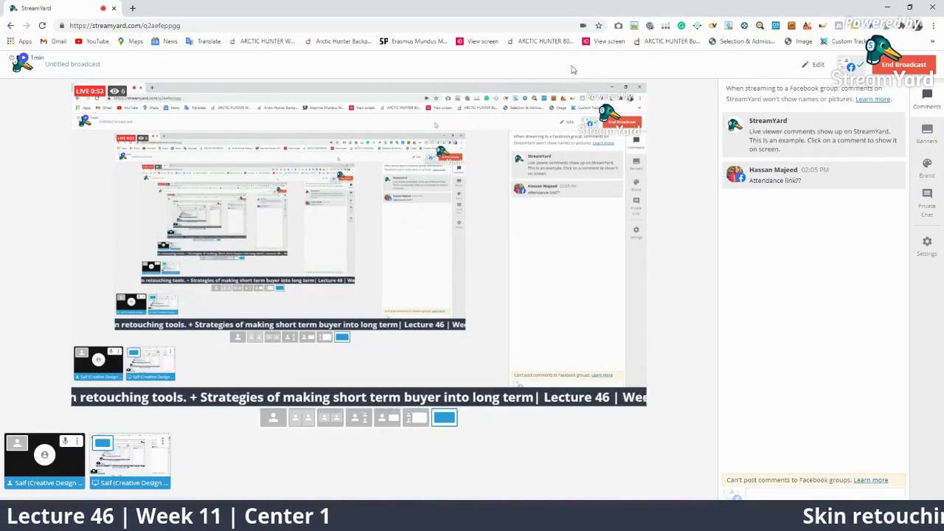
Open the 'Attendance Creative Design Group-01' form in a new tab, then return to StreamYard.
{"action": "left_click", "coordinate": [133, 8]}
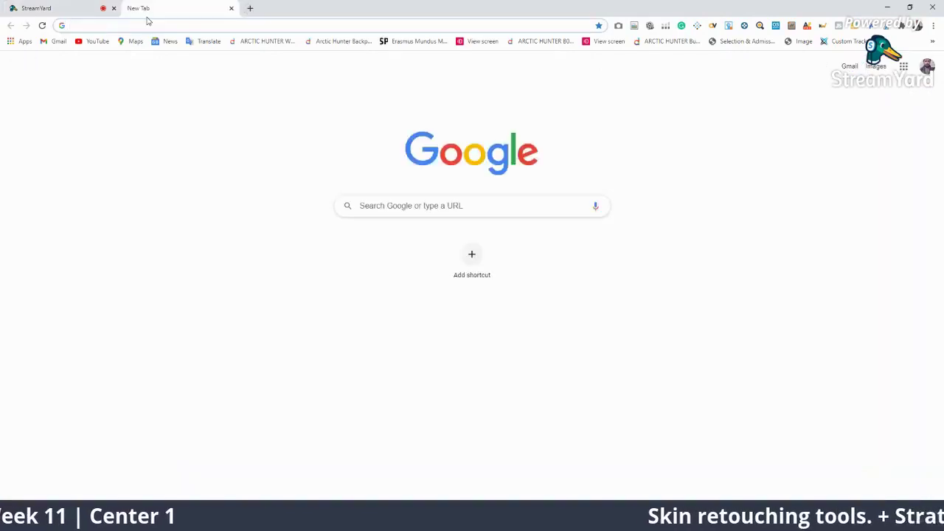
{"action": "type", "text": "at"}
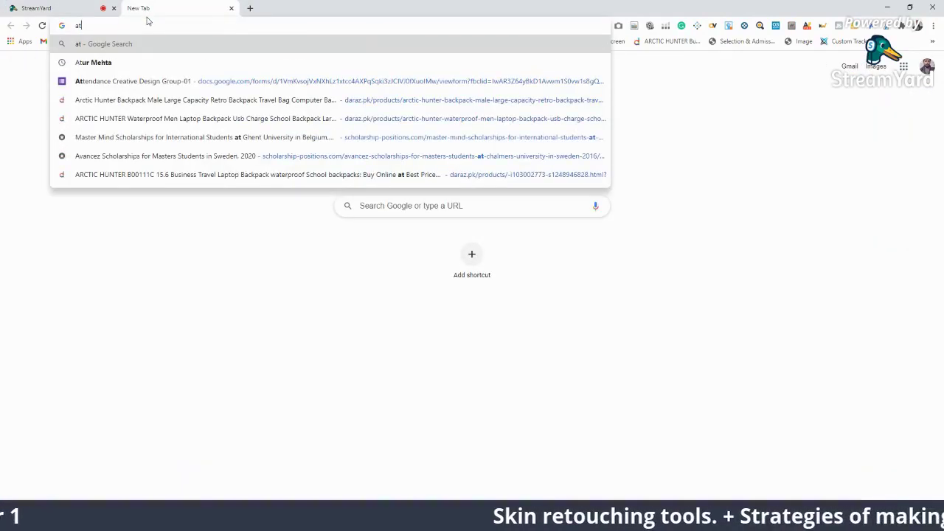
{"action": "key", "text": "Down"}
{"action": "key", "text": "Down"}
{"action": "key", "text": "Return"}
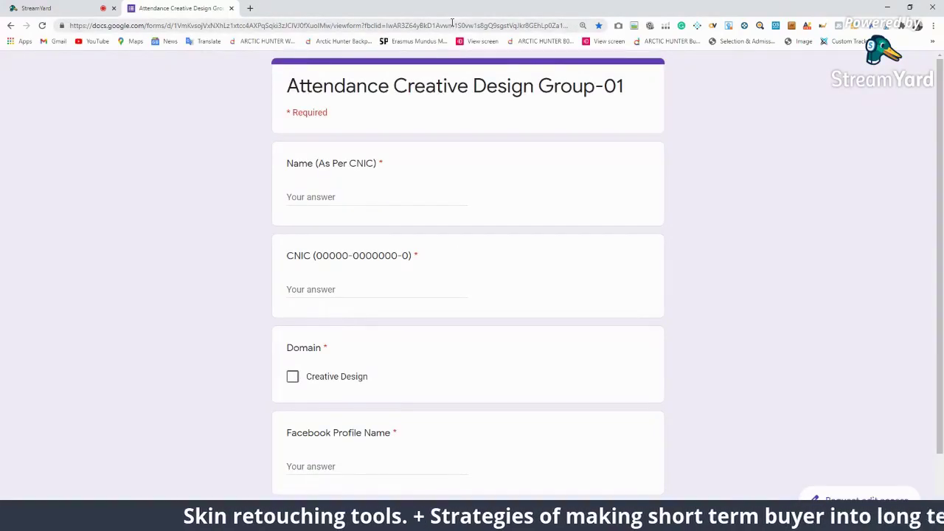
{"action": "left_click", "coordinate": [107, 8]}
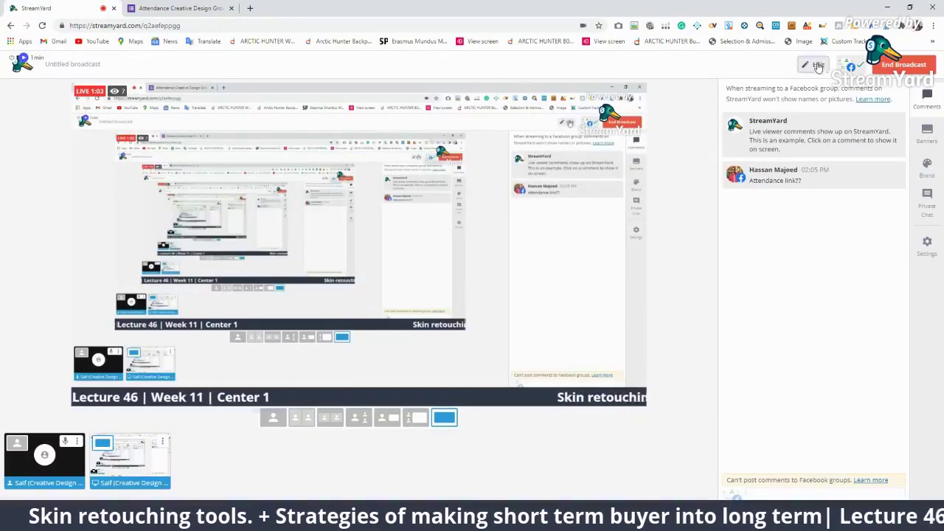
Paste the attendance form link after 'Mark your attendance:' in the broadcast description and save.
{"action": "left_click", "coordinate": [818, 66]}
{"action": "left_click", "coordinate": [430, 246]}
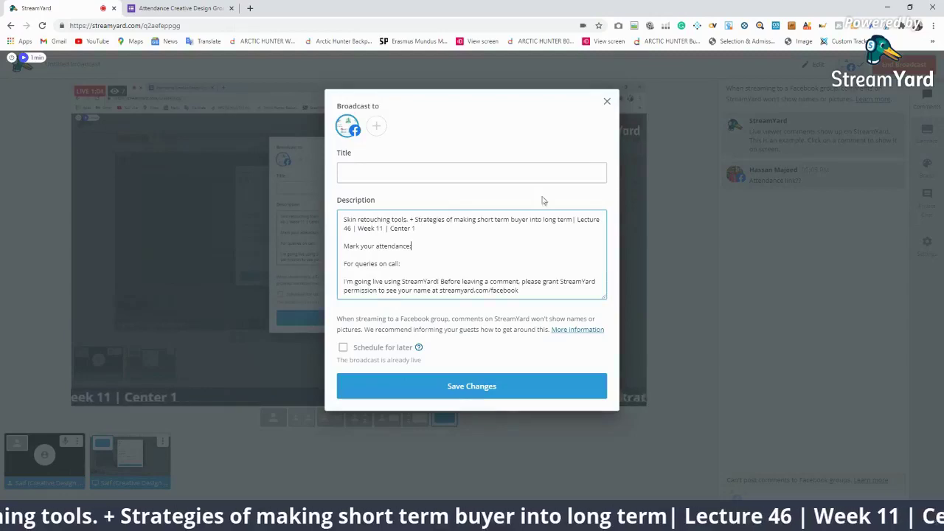
{"action": "key", "text": "ctrl+v"}
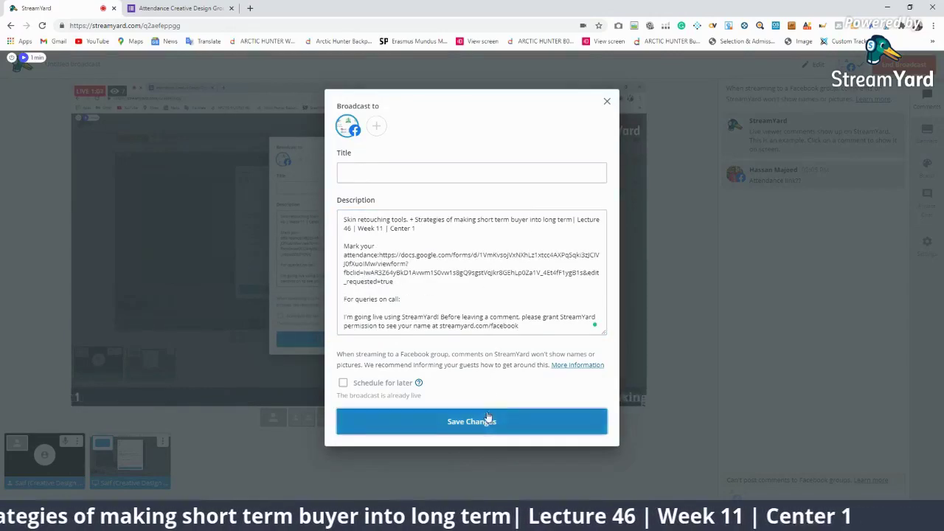
{"action": "left_click", "coordinate": [487, 418]}
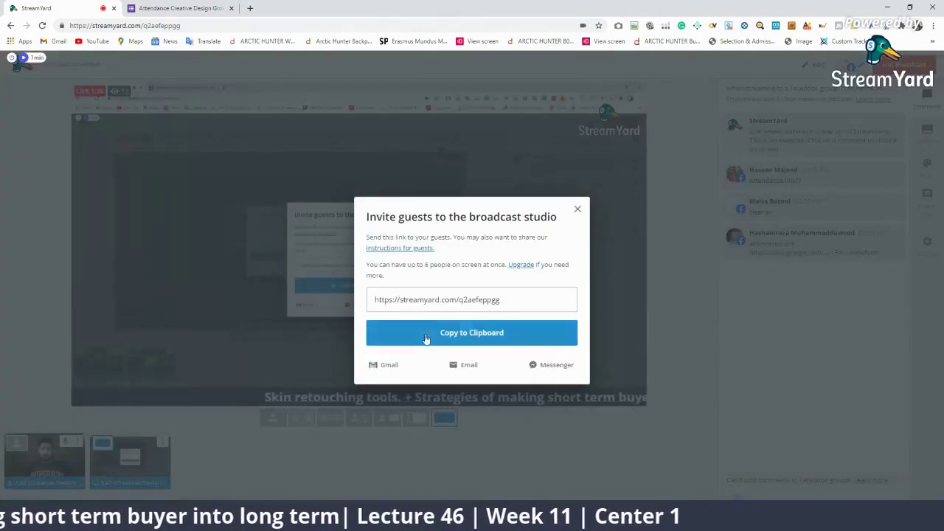
Copy the studio invite link and paste it after 'For queries on call:' in the description.
{"action": "left_click", "coordinate": [472, 332]}
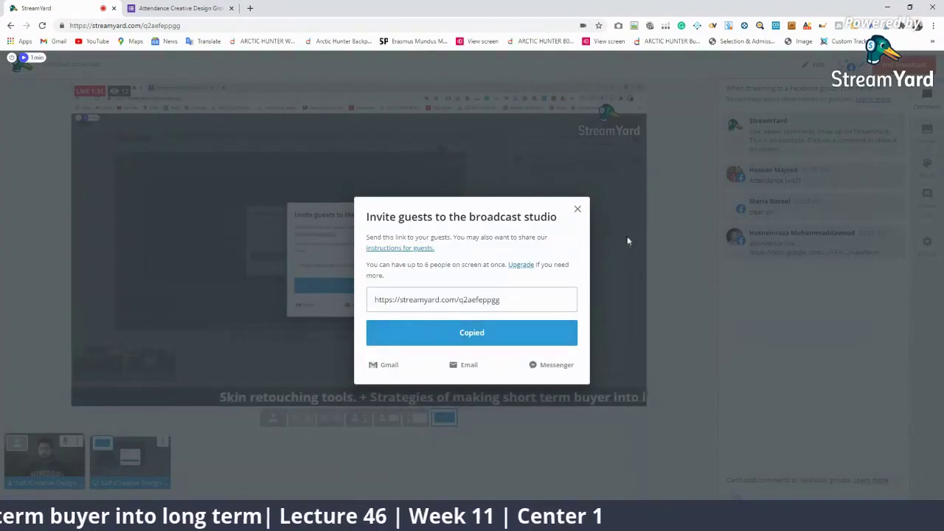
{"action": "left_click", "coordinate": [577, 209]}
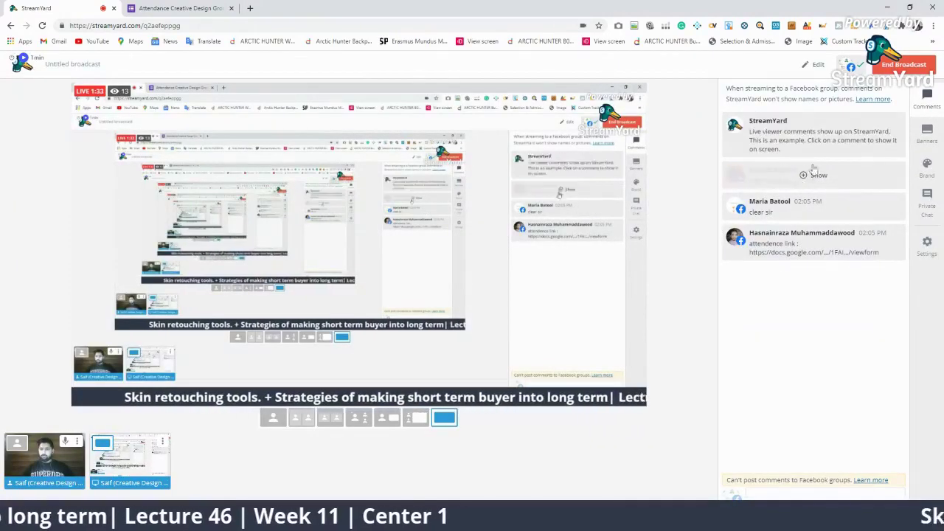
{"action": "left_click", "coordinate": [814, 64]}
{"action": "left_click", "coordinate": [427, 300]}
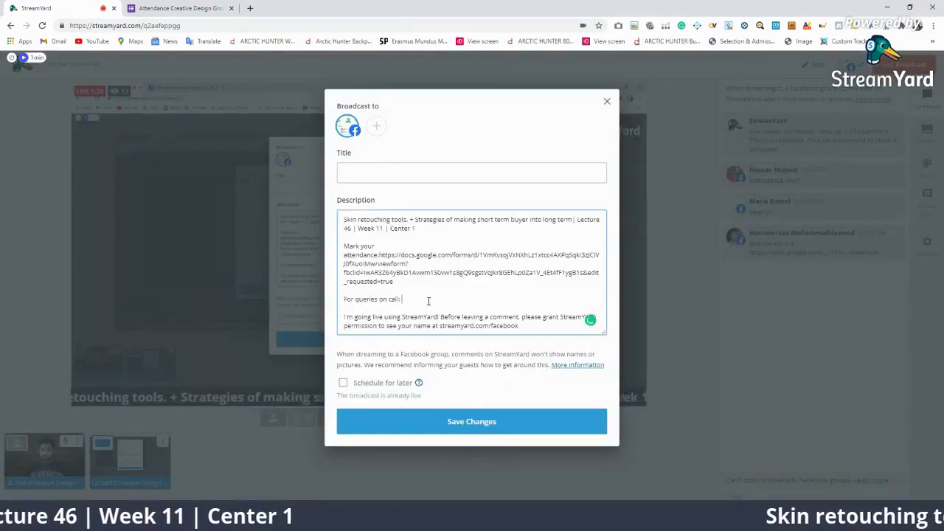
{"action": "key", "text": "ctrl+v"}
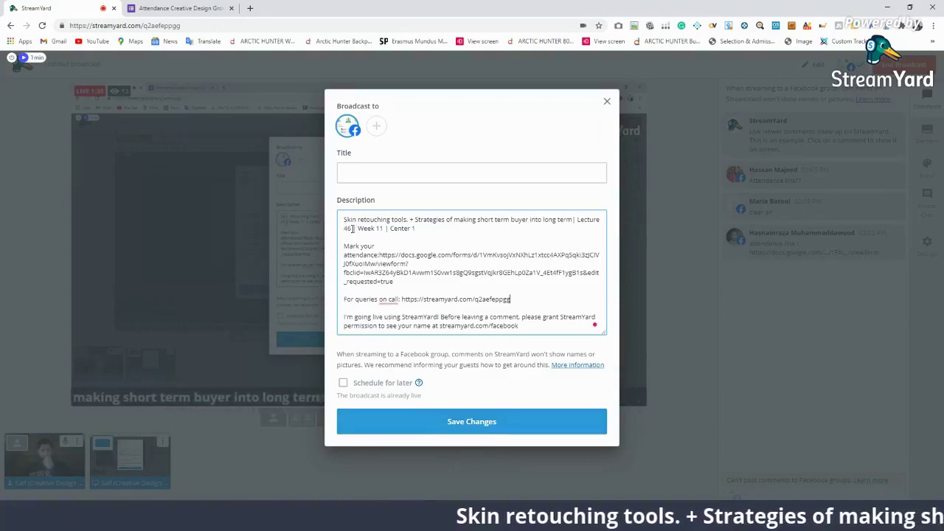
Copy 'Lecture 46' from the description for the empty title and save the broadcast details.
{"action": "left_click_drag", "start_coordinate": [353, 228], "coordinate": [579, 219]}
{"action": "right_click", "coordinate": [579, 219]}
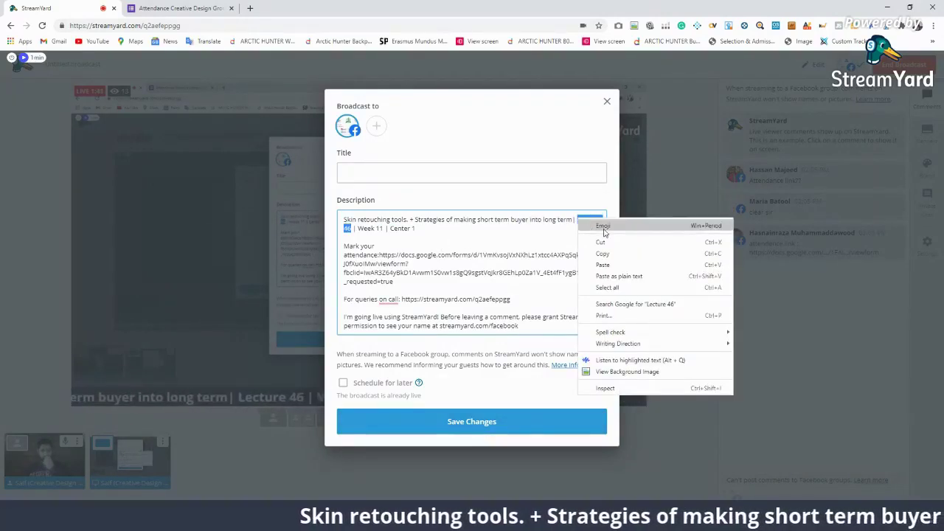
{"action": "left_click", "coordinate": [601, 260]}
{"action": "left_click", "coordinate": [516, 175]}
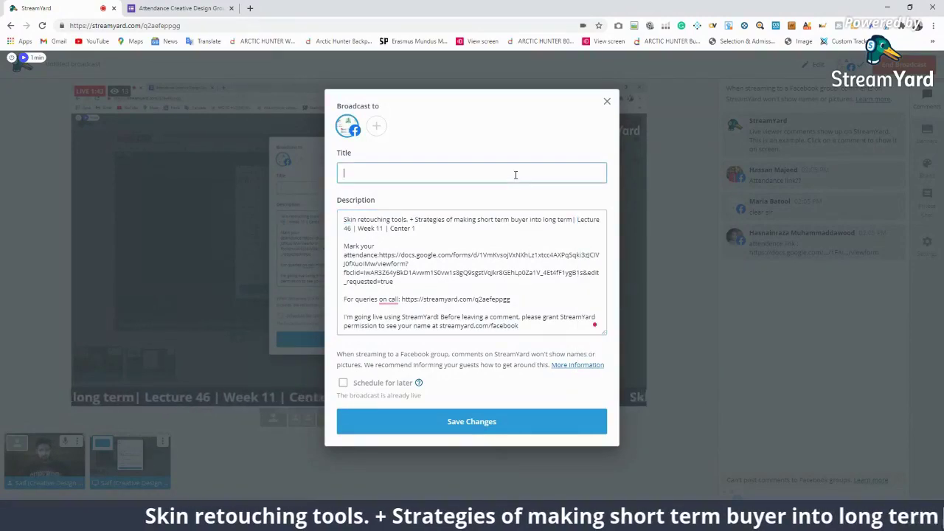
{"action": "type", "text": "Lecture 46"}
{"action": "left_click", "coordinate": [472, 417]}
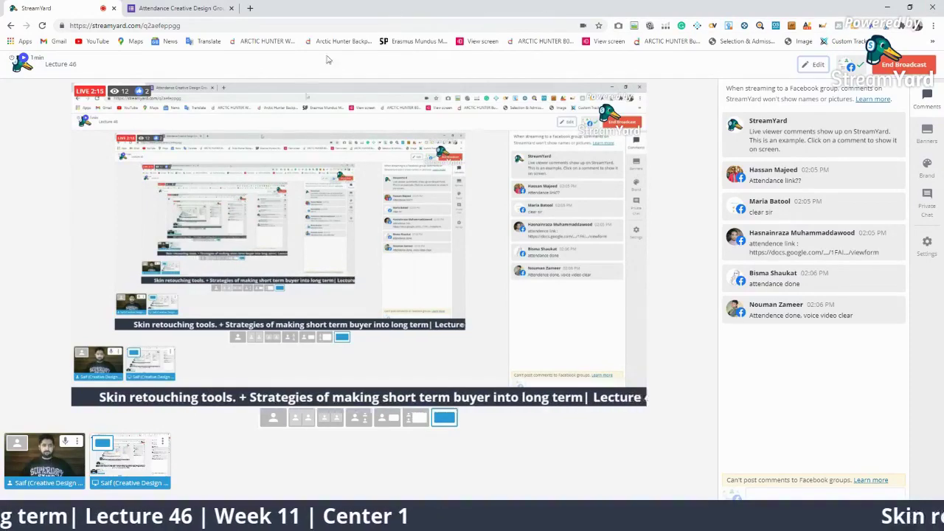
{"action": "mouse_move", "coordinate": [359, 236]}
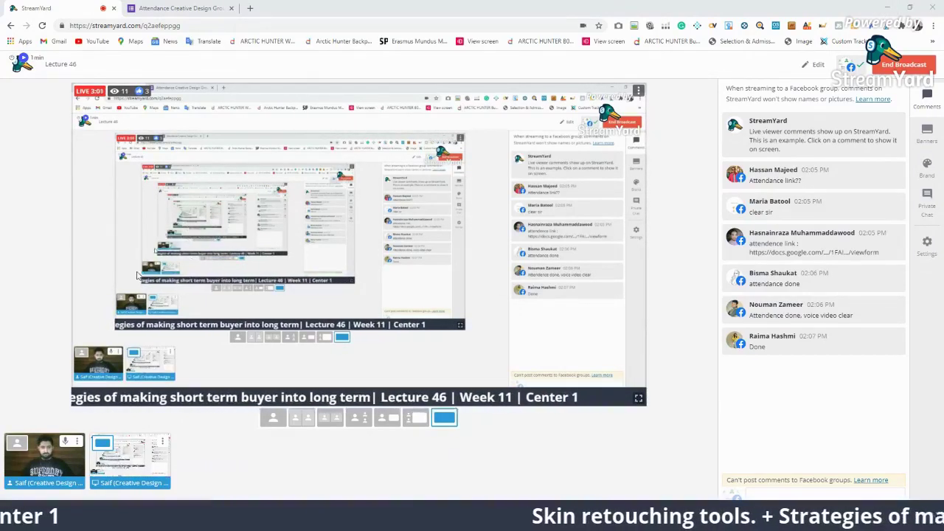
Switch to File Explorer showing Local Disk (F:).
{"action": "key", "text": "super+e"}
Browse Local Disk (F:) and the other local drives in the navigation pane.
{"action": "left_click", "coordinate": [46, 219]}
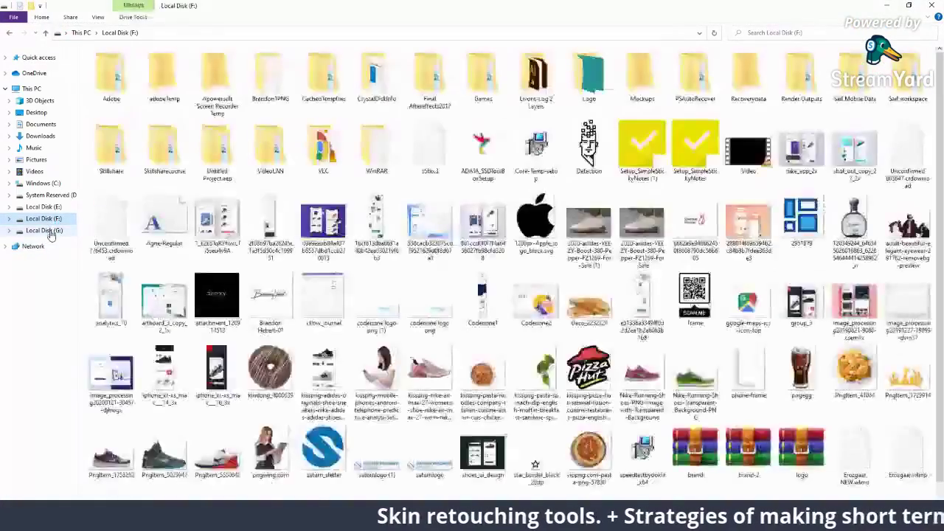
{"action": "left_click", "coordinate": [44, 230]}
{"action": "left_click", "coordinate": [44, 207]}
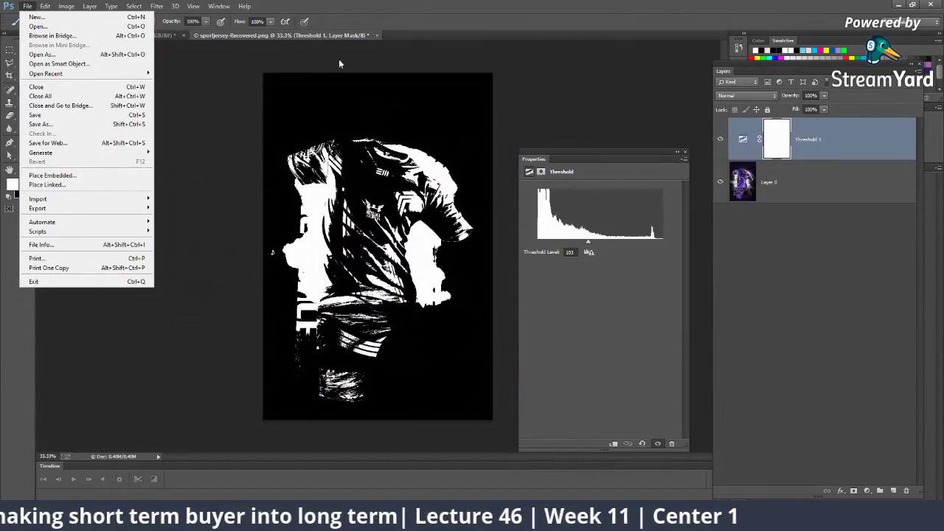
Close the sportjersey-Recovered document without saving its changes.
{"action": "left_click", "coordinate": [505, 33]}
{"action": "left_click", "coordinate": [377, 35]}
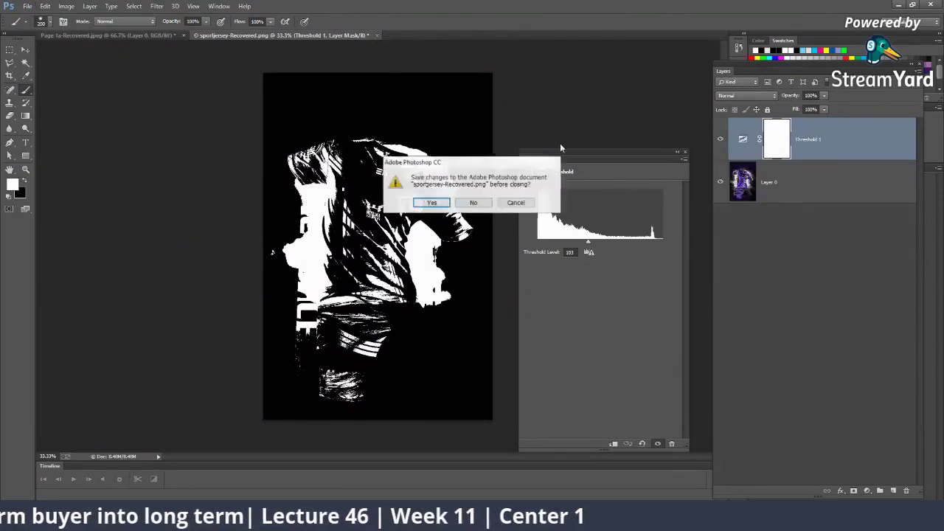
{"action": "left_click", "coordinate": [481, 200]}
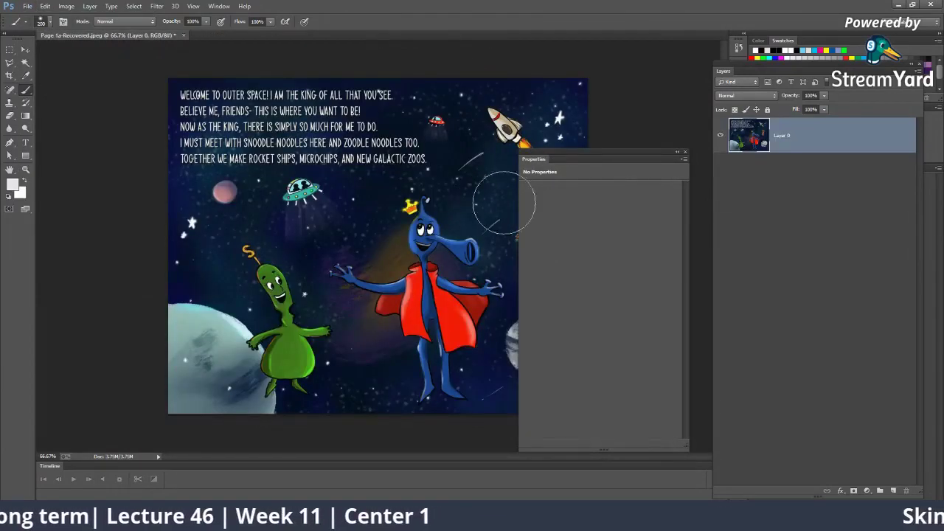
Move the Properties panel aside, browse the adjustment-layer list, then return to the browser.
{"action": "left_click_drag", "start_coordinate": [634, 152], "coordinate": [704, 129]}
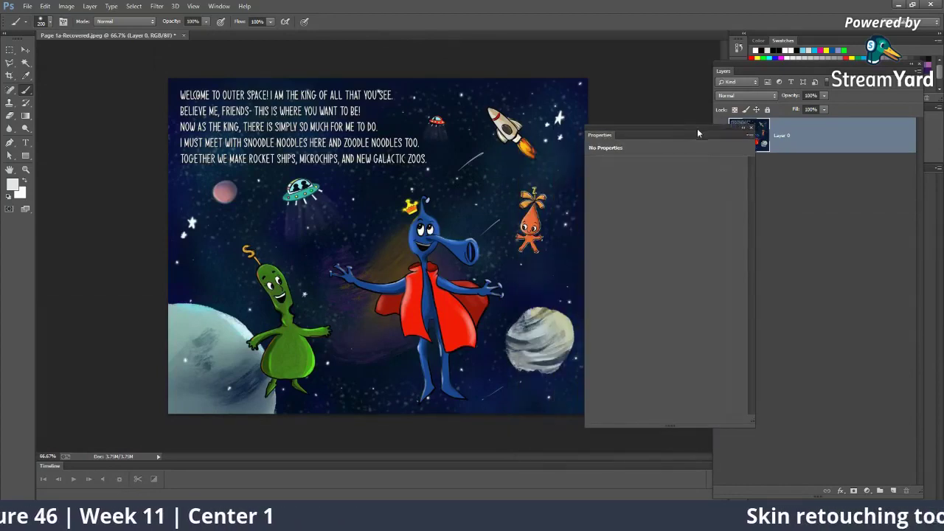
{"action": "left_click", "coordinate": [866, 491]}
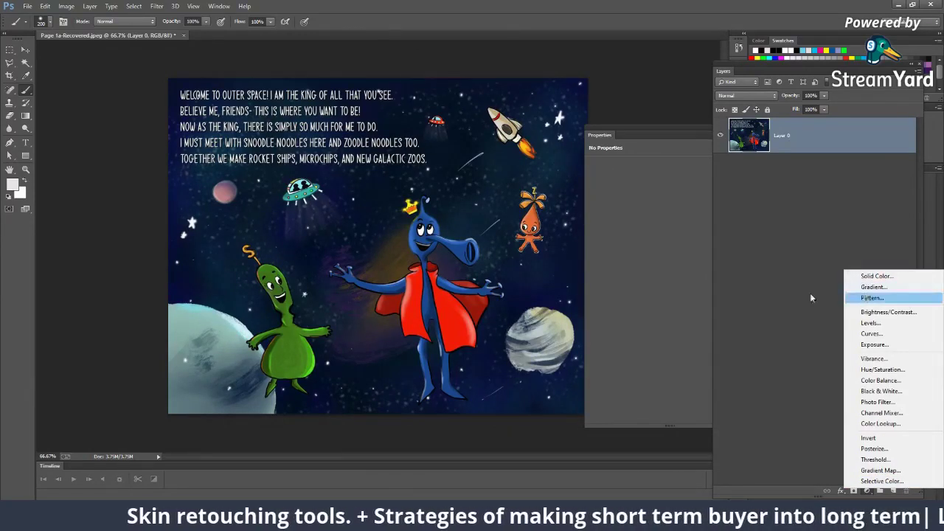
{"action": "left_click", "coordinate": [781, 236]}
{"action": "left_click", "coordinate": [867, 491]}
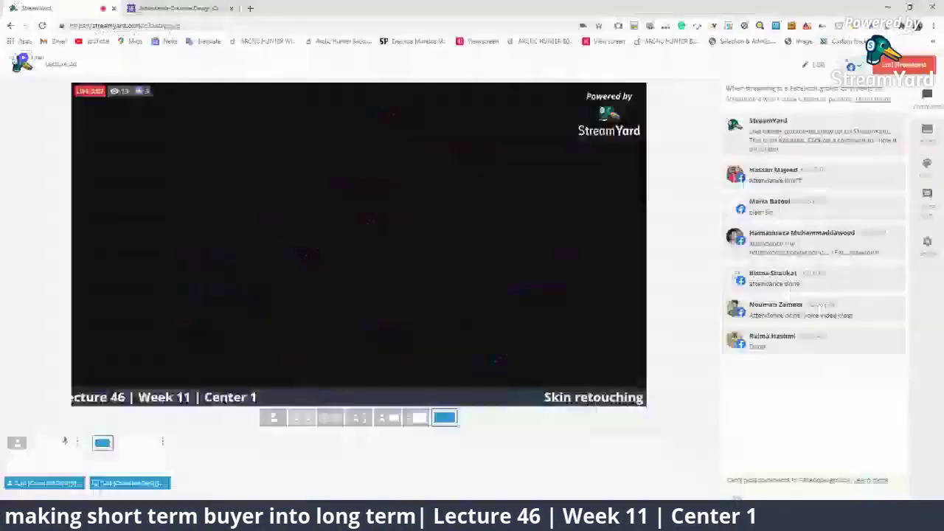
{"action": "key", "text": "alt+Tab"}
Open YouTube in a new incognito window and scroll through the home page.
{"action": "left_click", "coordinate": [933, 25]}
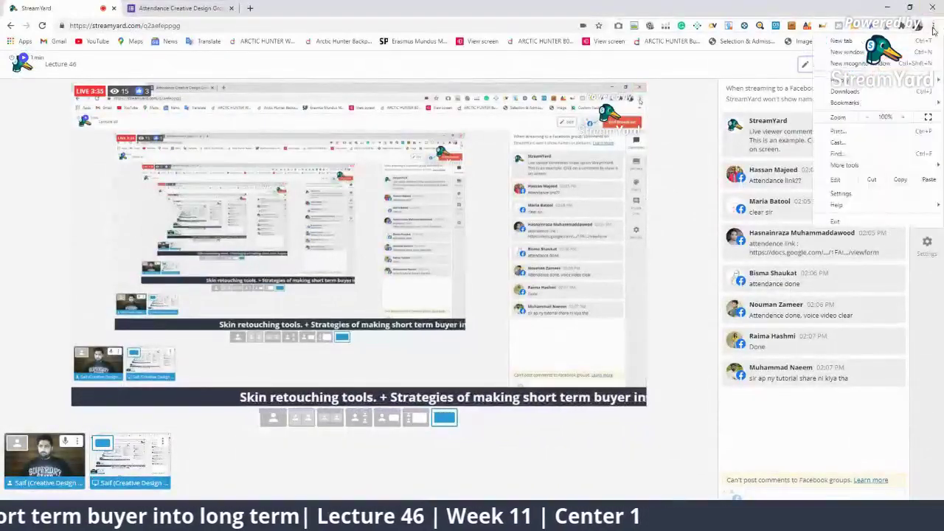
{"action": "left_click", "coordinate": [859, 57]}
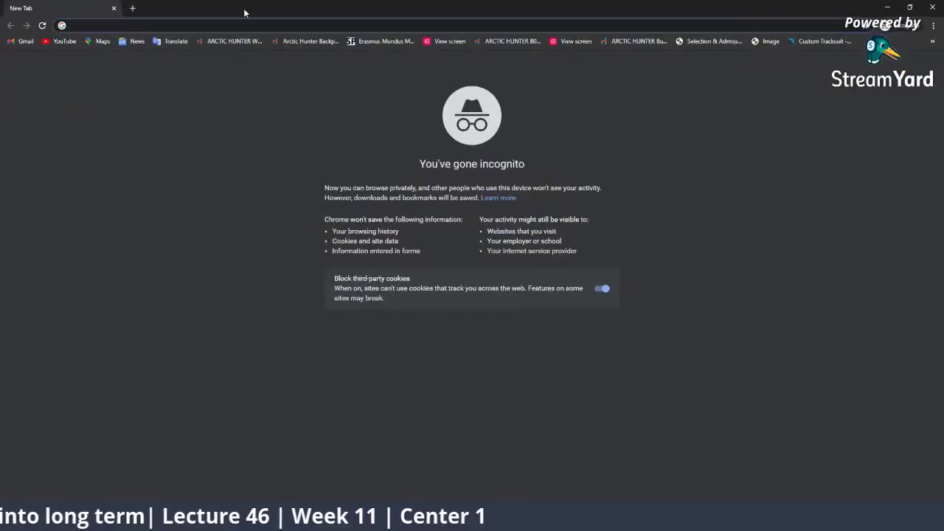
{"action": "left_click", "coordinate": [64, 40]}
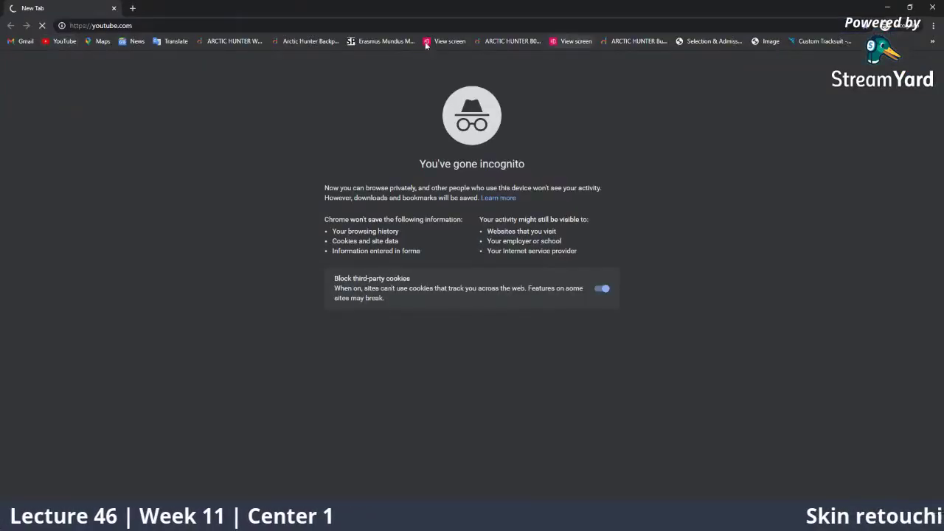
{"action": "scroll", "coordinate": [587, 178], "scroll_direction": "down", "scroll_amount": 2}
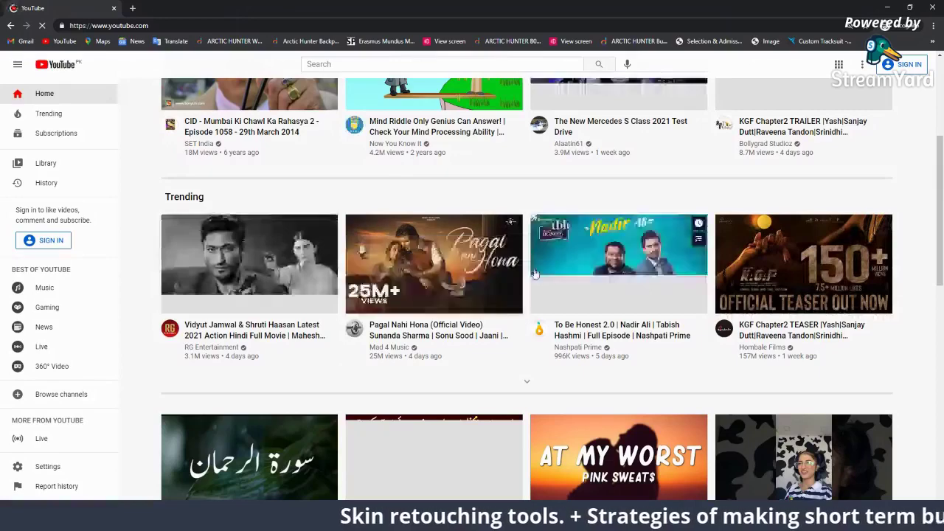
{"action": "scroll", "coordinate": [527, 273], "scroll_direction": "down", "scroll_amount": 6}
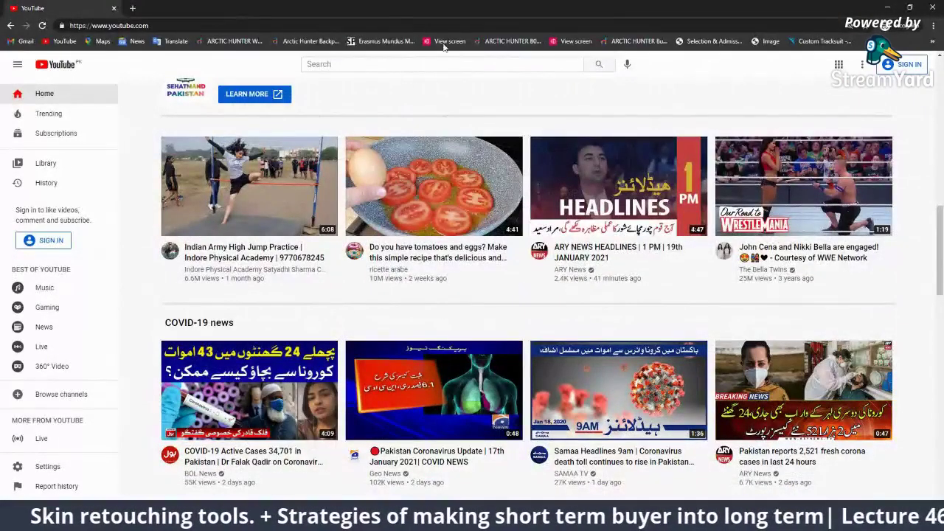
{"action": "scroll", "coordinate": [467, 225], "scroll_direction": "down", "scroll_amount": 1}
{"action": "scroll", "coordinate": [467, 225], "scroll_direction": "down", "scroll_amount": 4}
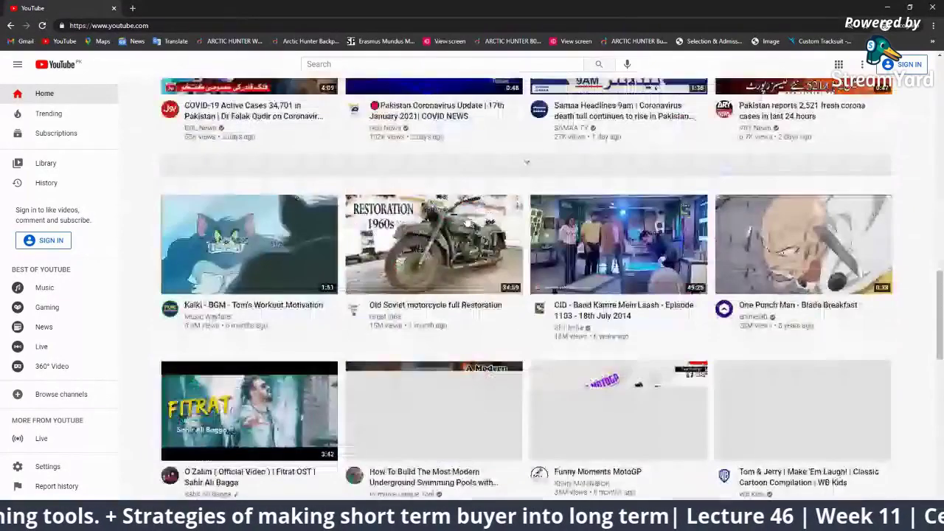
{"action": "scroll", "coordinate": [527, 273], "scroll_direction": "down", "scroll_amount": 1}
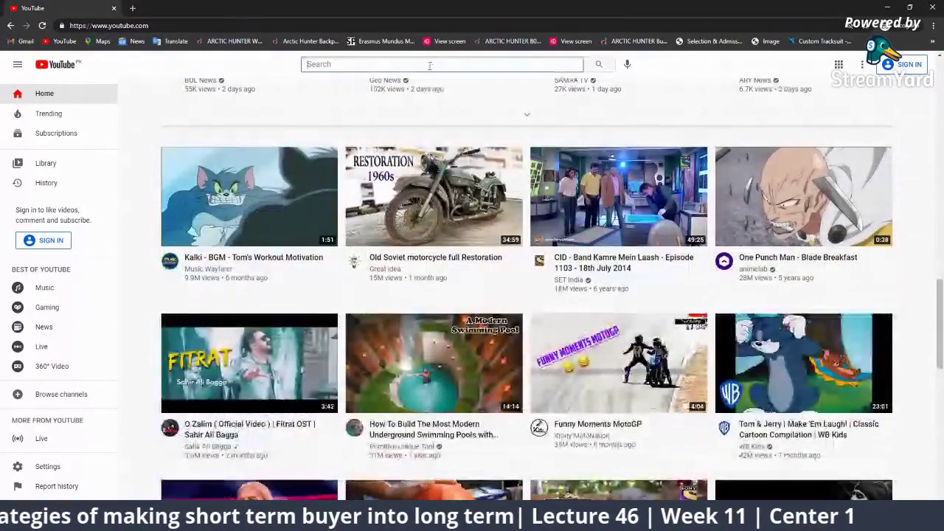
Search YouTube for 'hue and saturation in photoshop' using the suggestion list.
{"action": "left_click", "coordinate": [429, 64]}
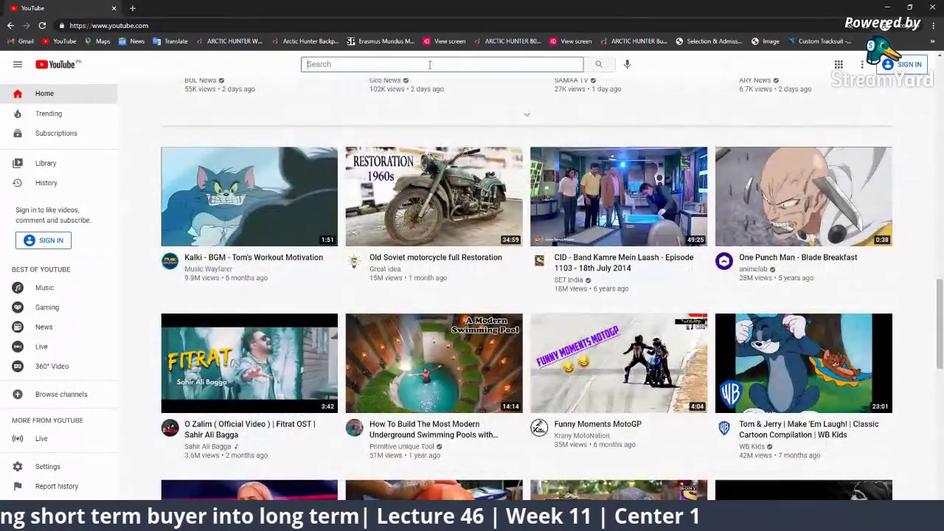
{"action": "type", "text": "hue an"}
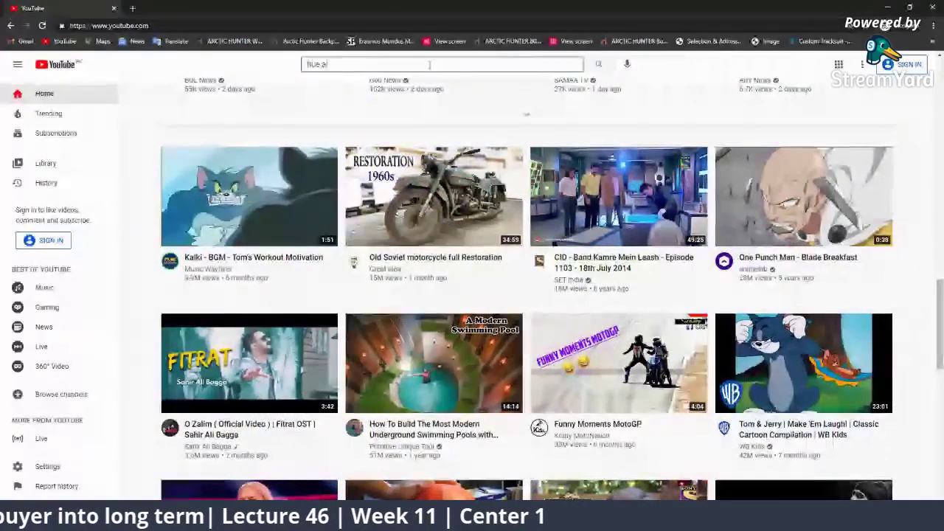
{"action": "type", "text": "d sa"}
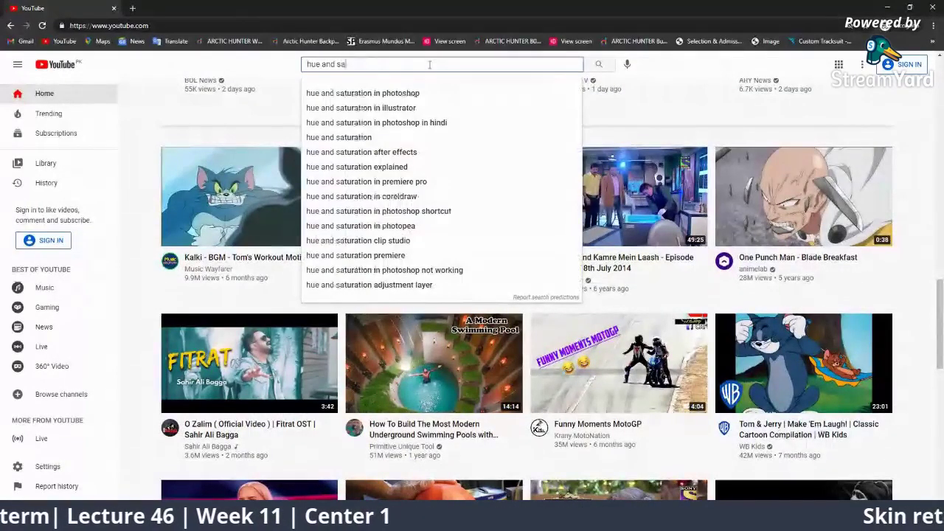
{"action": "key", "text": "Down"}
{"action": "key", "text": "Return"}
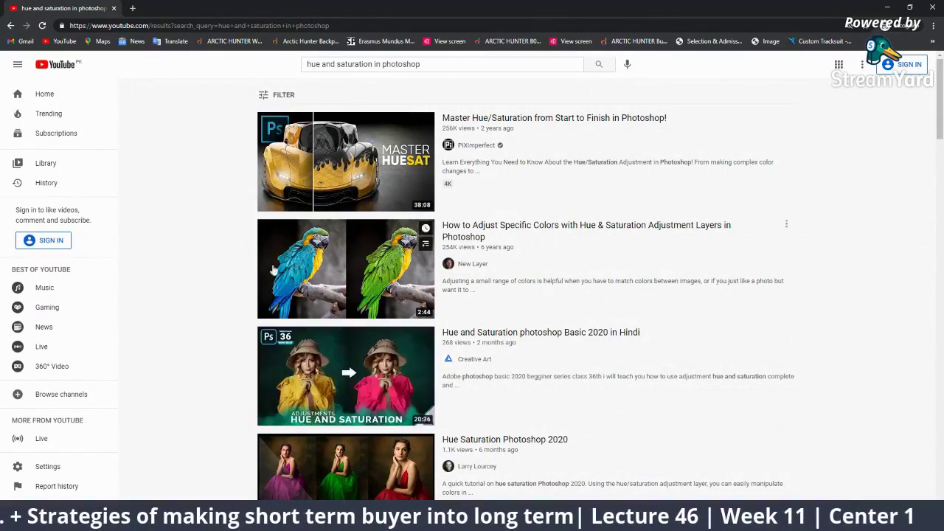
Search YouTube for 'selective color in photoshop' instead of hue and saturation.
{"action": "left_click", "coordinate": [372, 64]}
{"action": "type", "text": "selective colorin"}
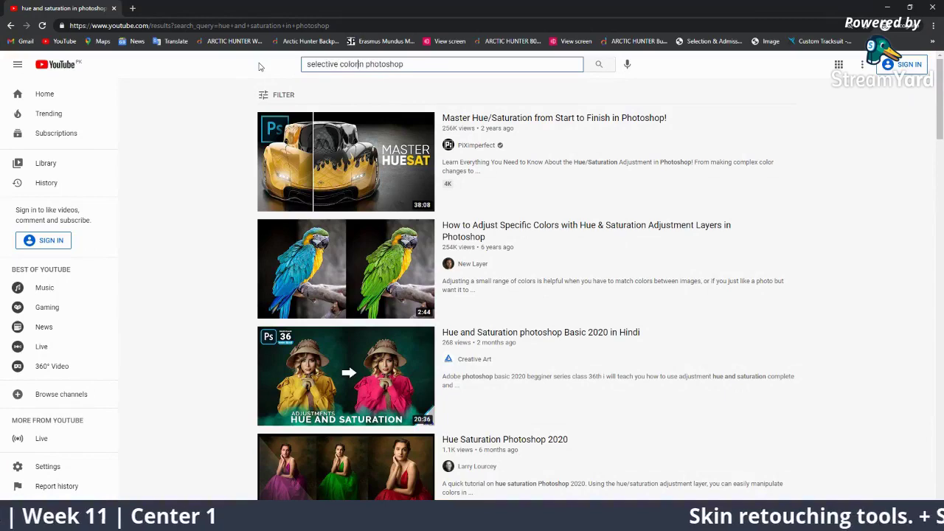
{"action": "key", "text": "Return"}
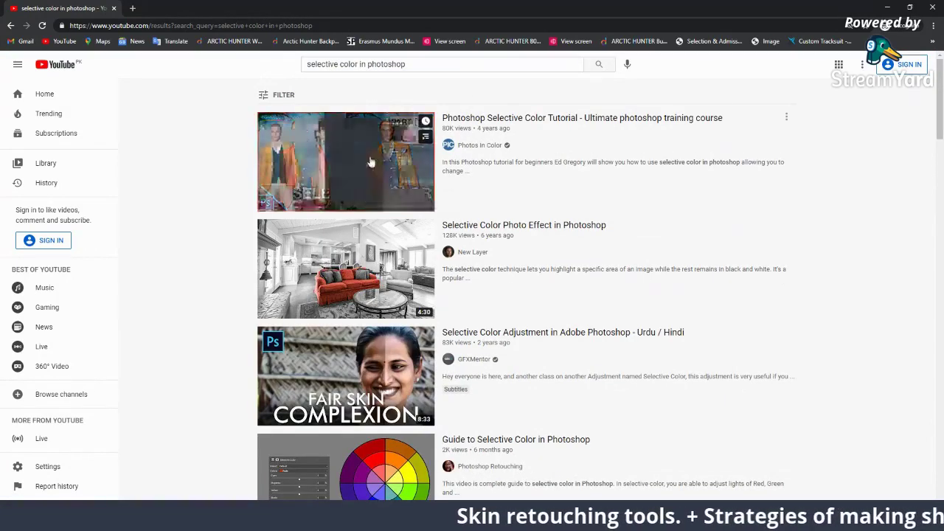
{"action": "mouse_move", "coordinate": [345, 162]}
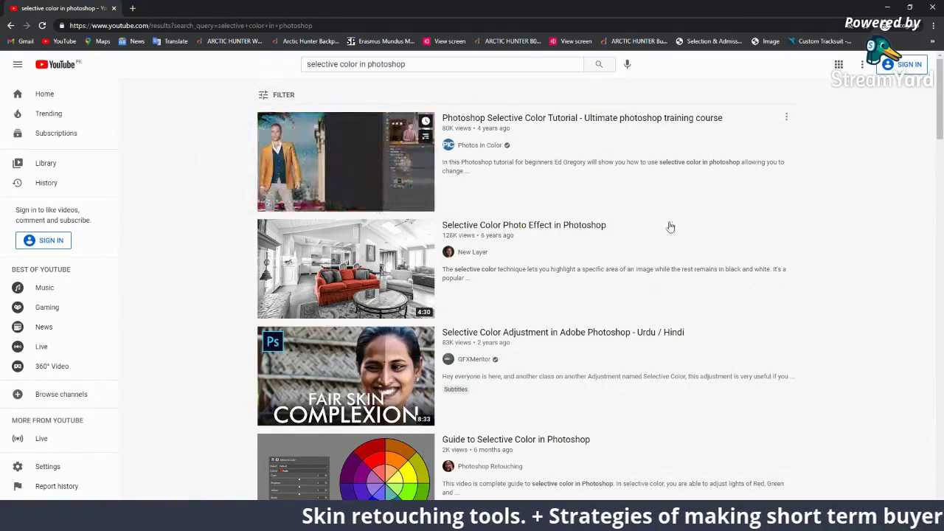
{"action": "mouse_move", "coordinate": [612, 361]}
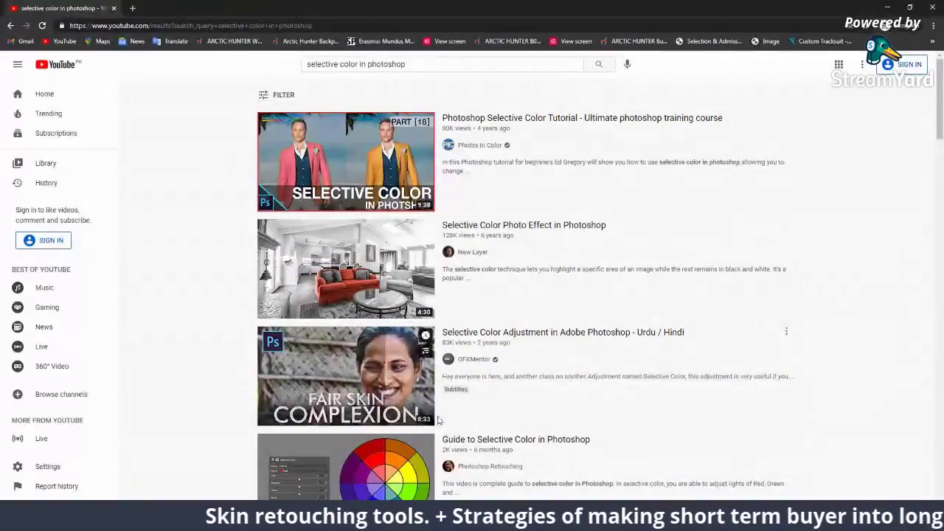
Search YouTube for 'in photoshop how to change background' and browse the tutorial results.
{"action": "double_click", "coordinate": [358, 64]}
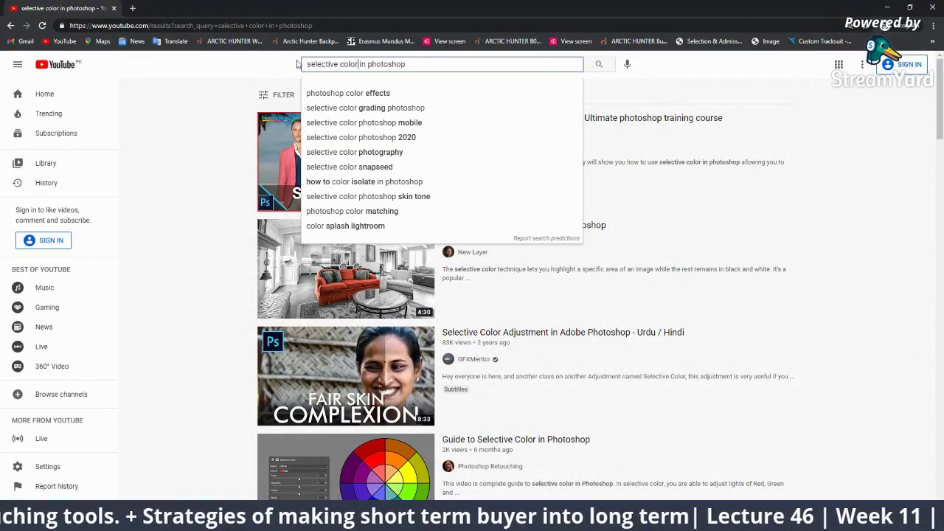
{"action": "type", "text": "or"}
{"action": "key", "text": "ctrl+BackSpace"}
{"action": "key", "text": "ctrl+BackSpace"}
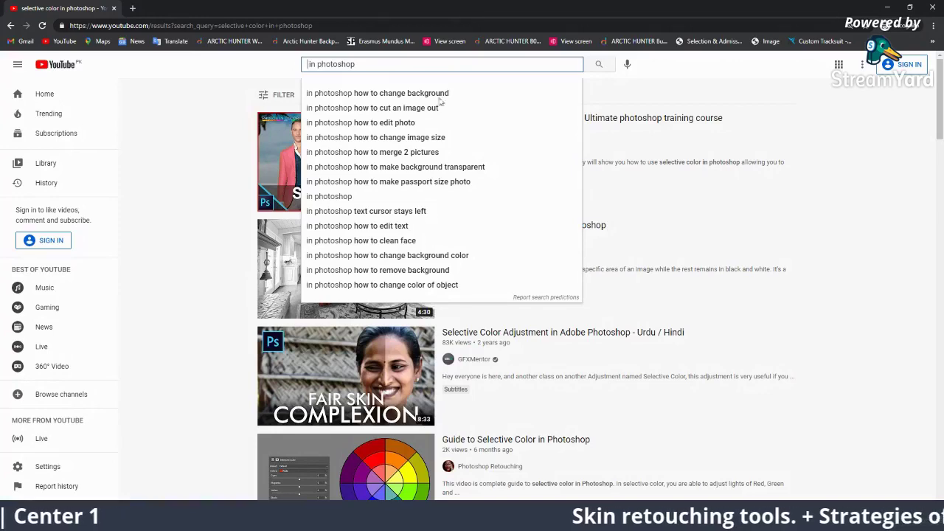
{"action": "left_click", "coordinate": [413, 95]}
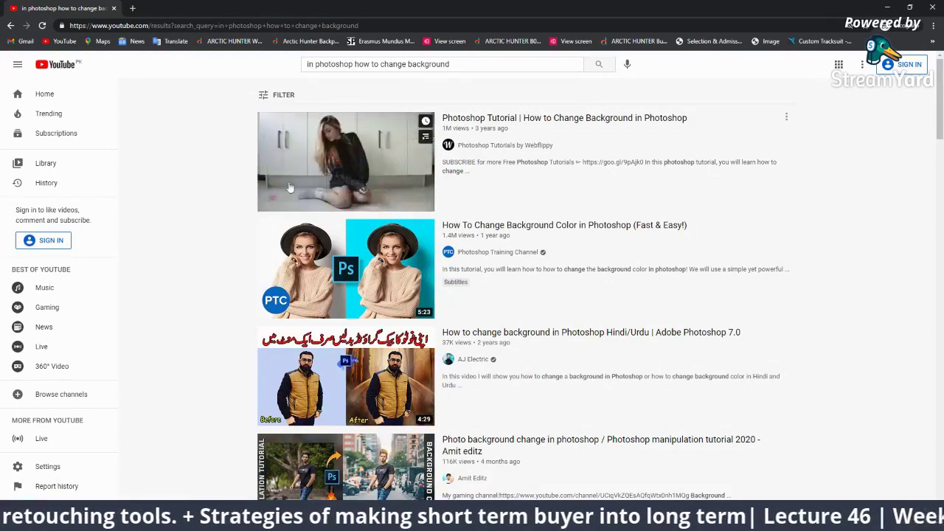
{"action": "scroll", "coordinate": [649, 332], "scroll_direction": "down", "scroll_amount": 3}
{"action": "scroll", "coordinate": [653, 348], "scroll_direction": "down", "scroll_amount": 3}
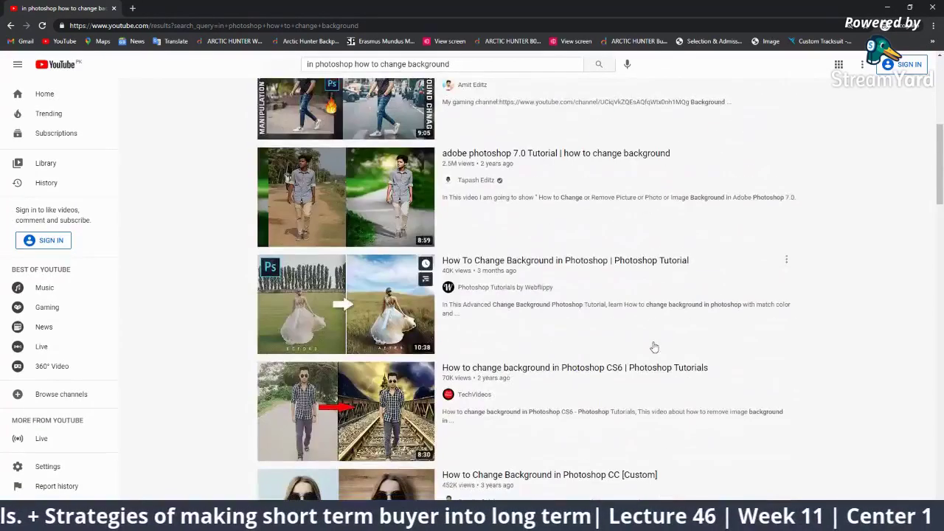
{"action": "scroll", "coordinate": [653, 347], "scroll_direction": "down", "scroll_amount": 2}
{"action": "scroll", "coordinate": [152, 274], "scroll_direction": "up", "scroll_amount": 4}
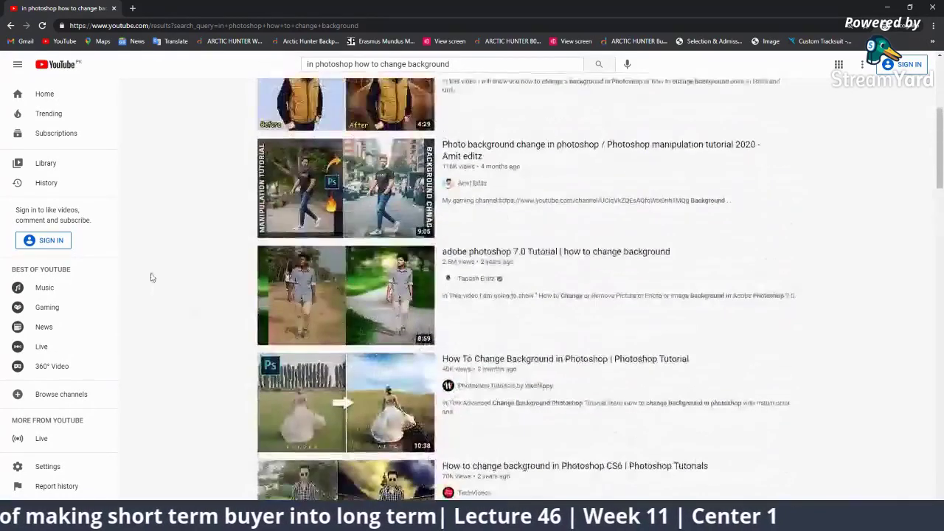
{"action": "scroll", "coordinate": [152, 274], "scroll_direction": "up", "scroll_amount": 2}
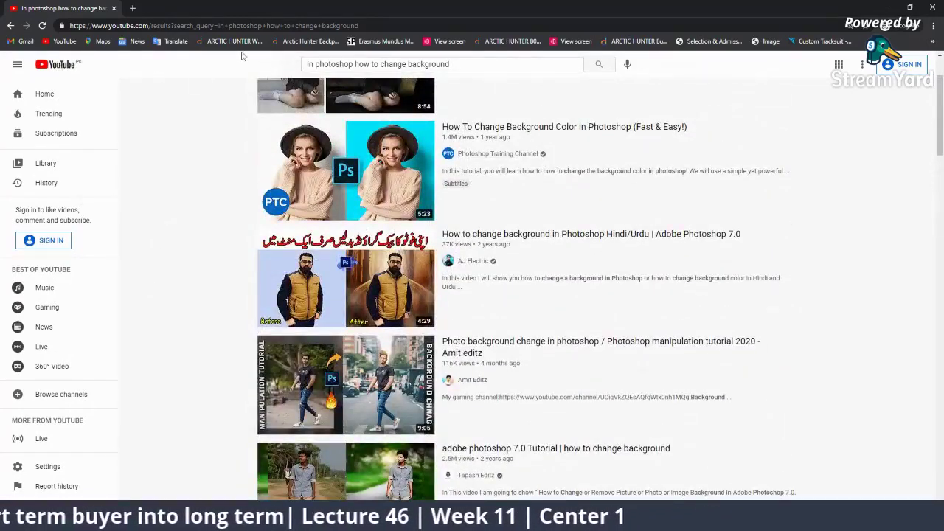
Replace the YouTube query with 'layer mask photoshop' and run that search.
{"action": "triple_click", "coordinate": [460, 65]}
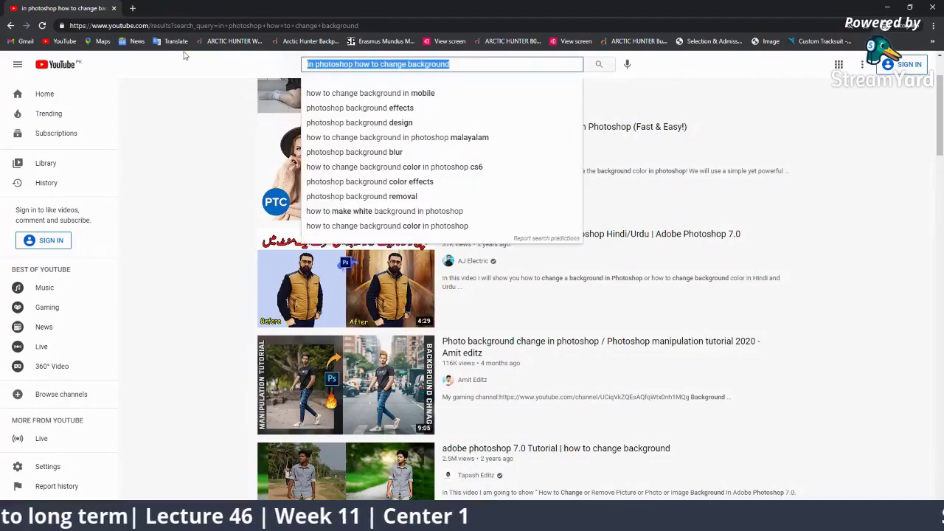
{"action": "key", "text": "BackSpace"}
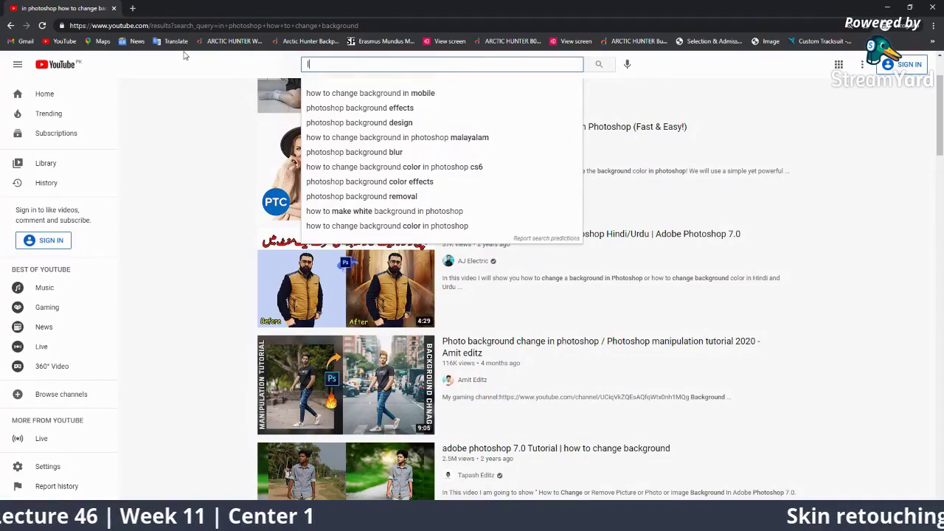
{"action": "type", "text": "layer mask p"}
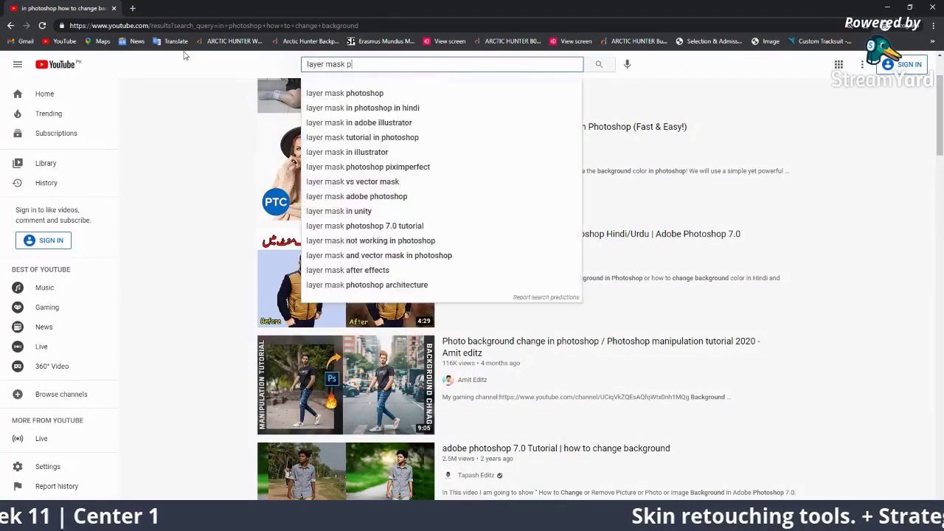
{"action": "type", "text": "hotoshop"}
{"action": "key", "text": "Return"}
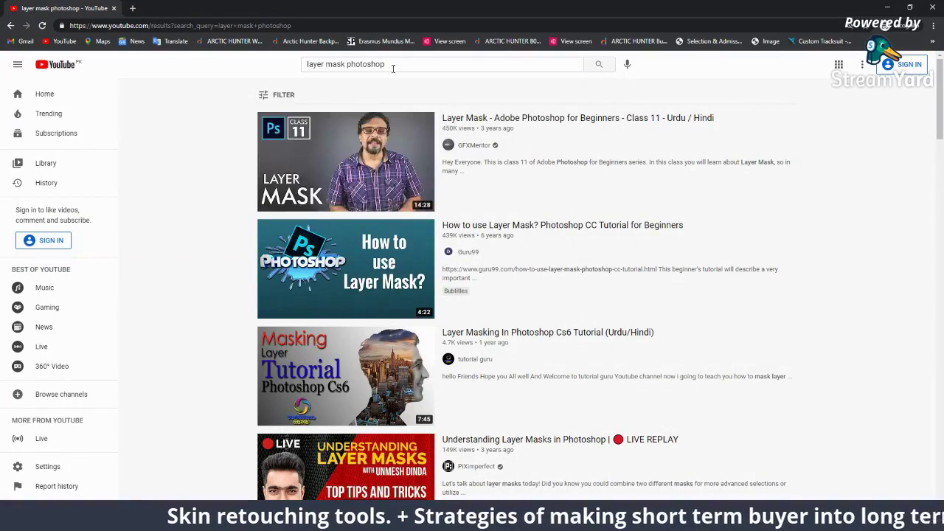
Search YouTube for the 'invert adjustment layer photoshop' suggestion.
{"action": "left_click", "coordinate": [310, 64]}
{"action": "type", "text": "in"}
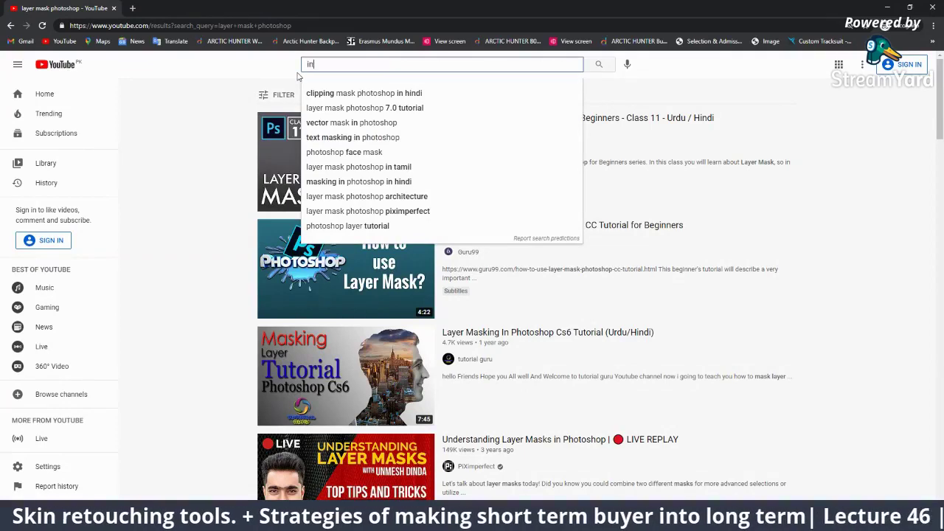
{"action": "type", "text": "vert ad"}
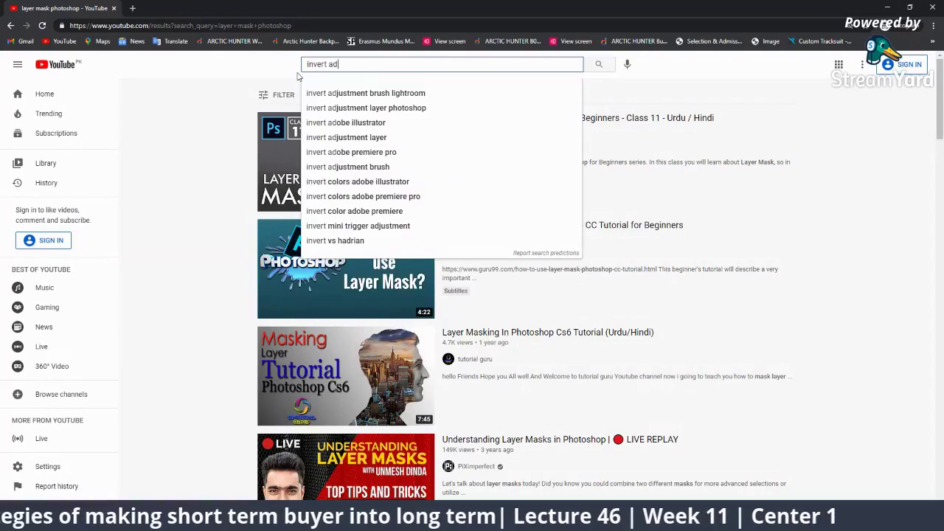
{"action": "key", "text": "Down"}
{"action": "key", "text": "Down"}
{"action": "key", "text": "Return"}
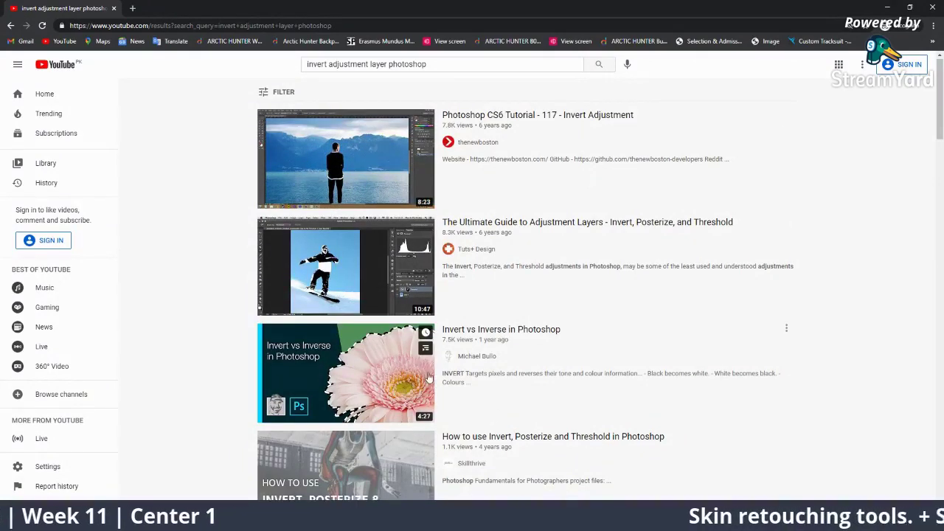
Scroll through the invert adjustment layer results, then switch back to the StreamYard studio.
{"action": "scroll", "coordinate": [380, 389], "scroll_direction": "down", "scroll_amount": 1}
{"action": "scroll", "coordinate": [424, 380], "scroll_direction": "down", "scroll_amount": 1}
{"action": "scroll", "coordinate": [468, 373], "scroll_direction": "down", "scroll_amount": 1}
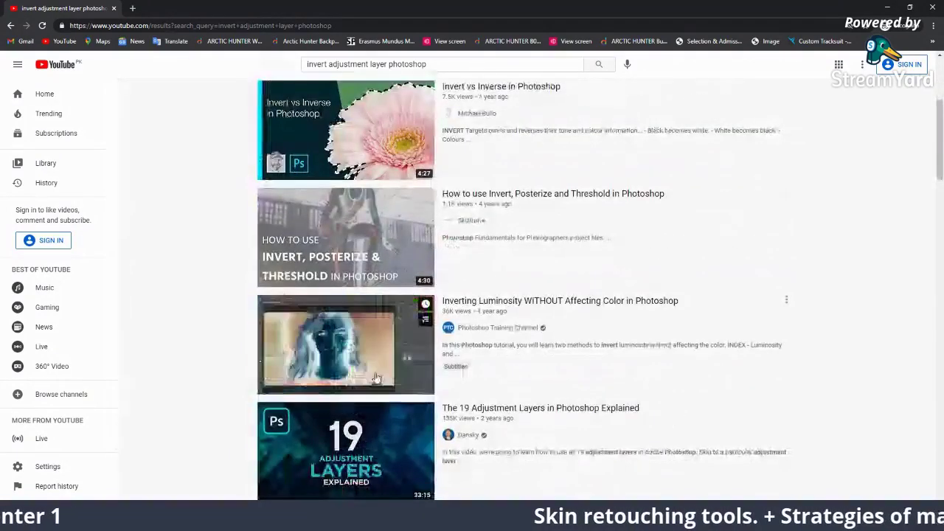
{"action": "scroll", "coordinate": [290, 356], "scroll_direction": "down", "scroll_amount": 1}
{"action": "scroll", "coordinate": [291, 361], "scroll_direction": "down", "scroll_amount": 1}
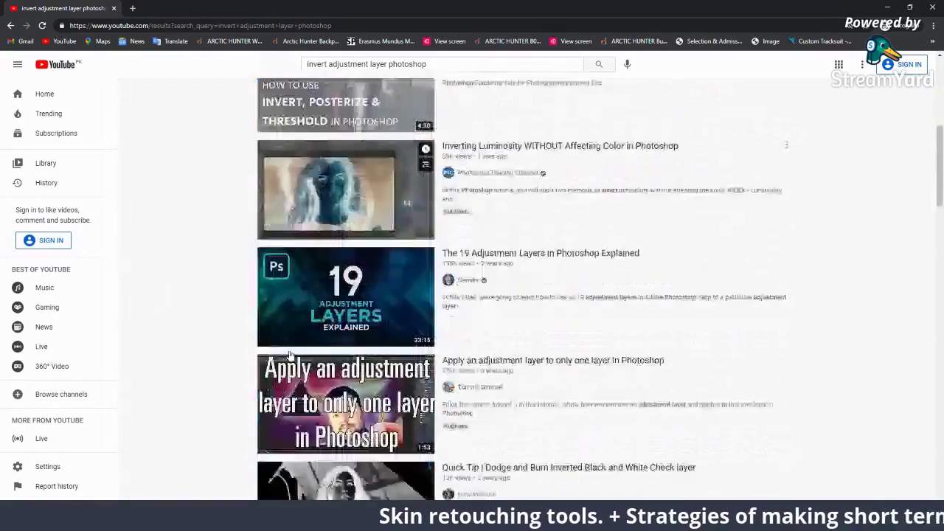
{"action": "scroll", "coordinate": [297, 384], "scroll_direction": "down", "scroll_amount": 2}
{"action": "scroll", "coordinate": [302, 413], "scroll_direction": "down", "scroll_amount": 2}
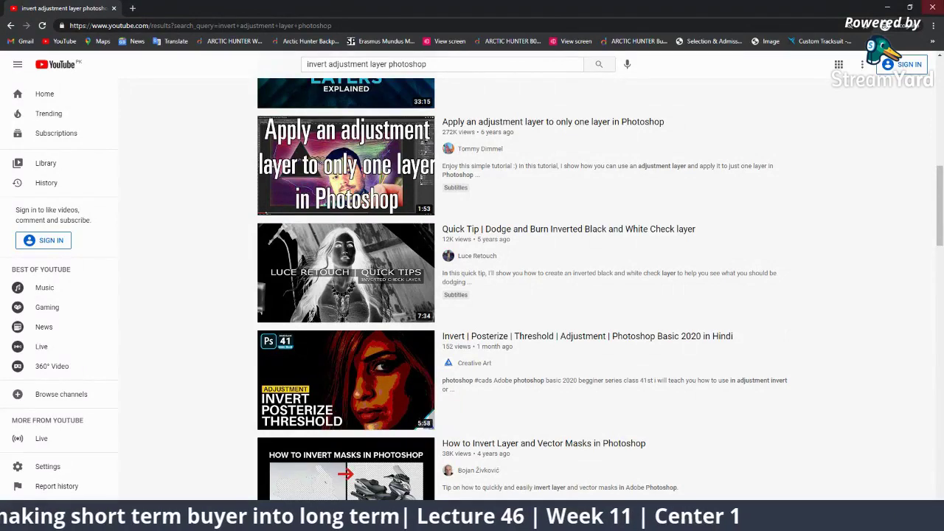
{"action": "key", "text": "alt+Tab"}
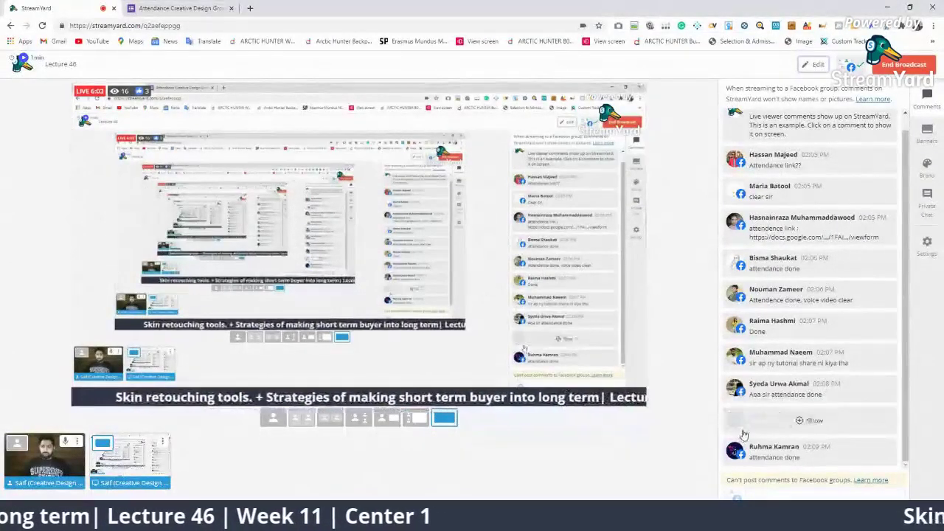
{"action": "mouse_move", "coordinate": [812, 358]}
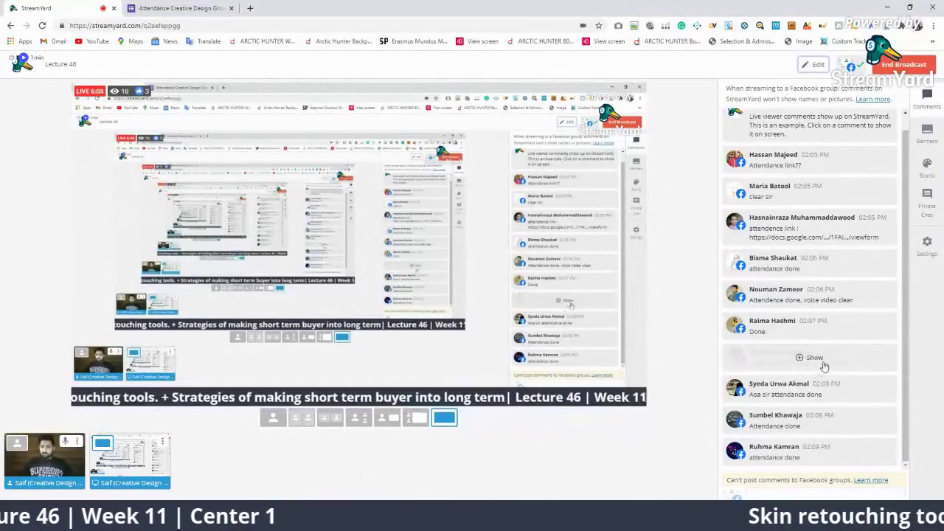
Show the viewer's unshared-tutorial comment on the broadcast, hide it, and return to the browser.
{"action": "left_click", "coordinate": [854, 363]}
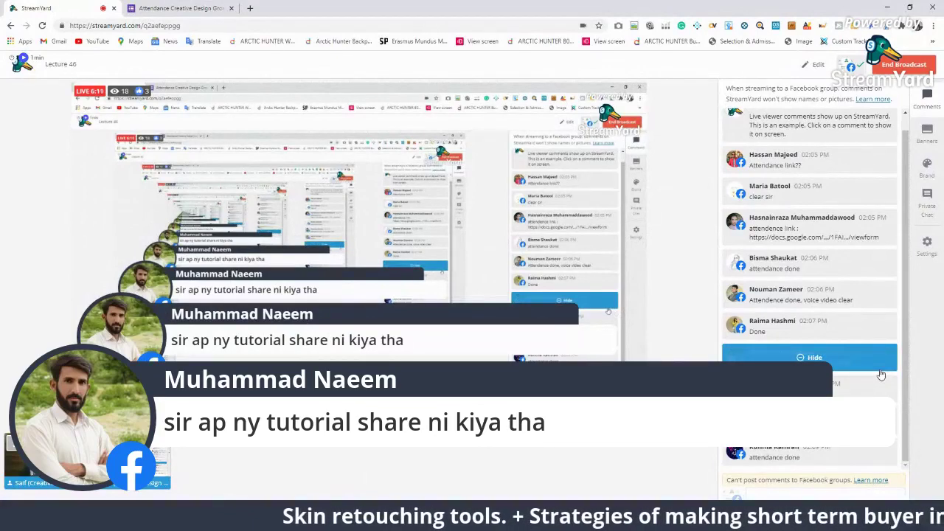
{"action": "left_click", "coordinate": [814, 357]}
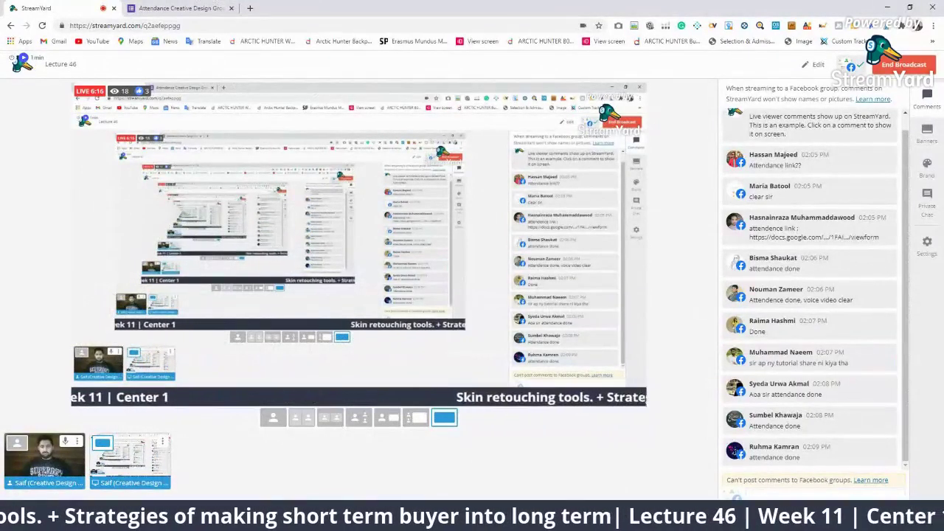
{"action": "left_click", "coordinate": [638, 520]}
Replace the YouTube search with 'how to write urdu in illustrator', correcting the 'udru' typo.
{"action": "left_click", "coordinate": [690, 472]}
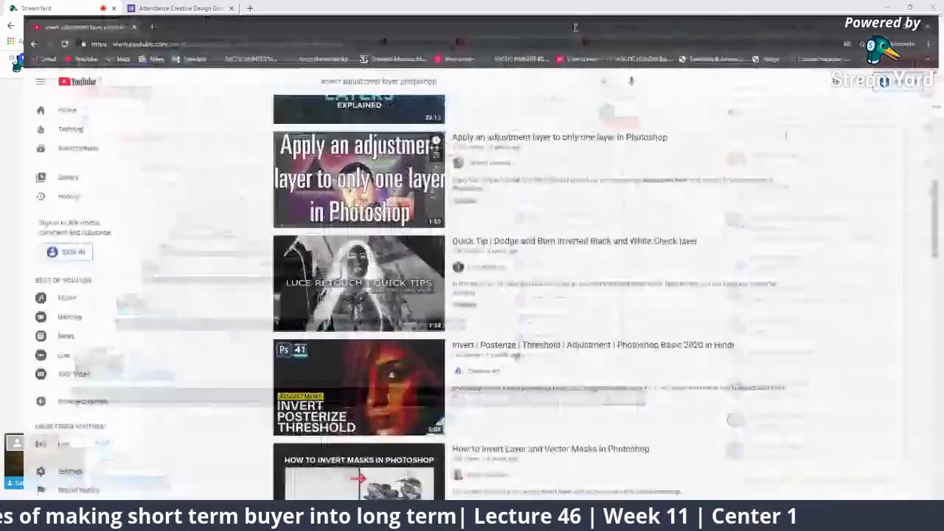
{"action": "scroll", "coordinate": [317, 131], "scroll_direction": "up", "scroll_amount": 3}
{"action": "scroll", "coordinate": [317, 131], "scroll_direction": "up", "scroll_amount": 3}
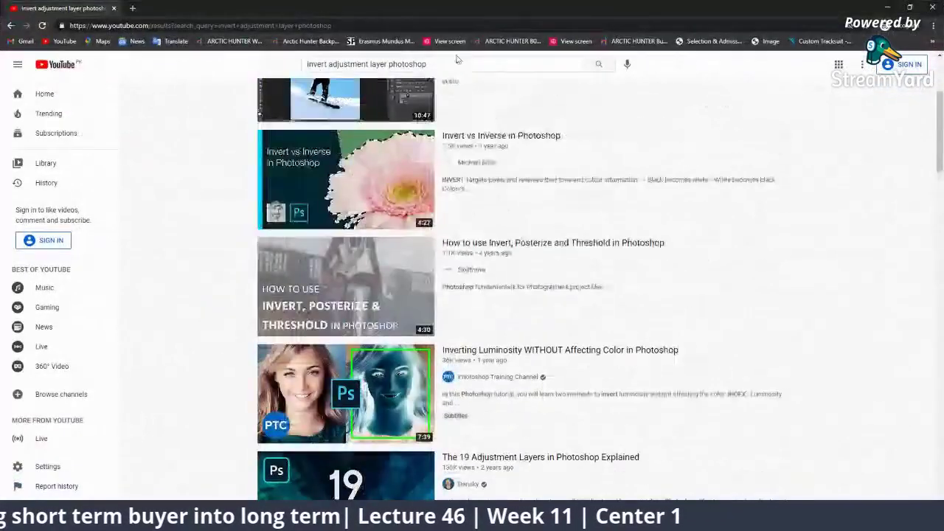
{"action": "triple_click", "coordinate": [373, 65]}
{"action": "key", "text": "BackSpace"}
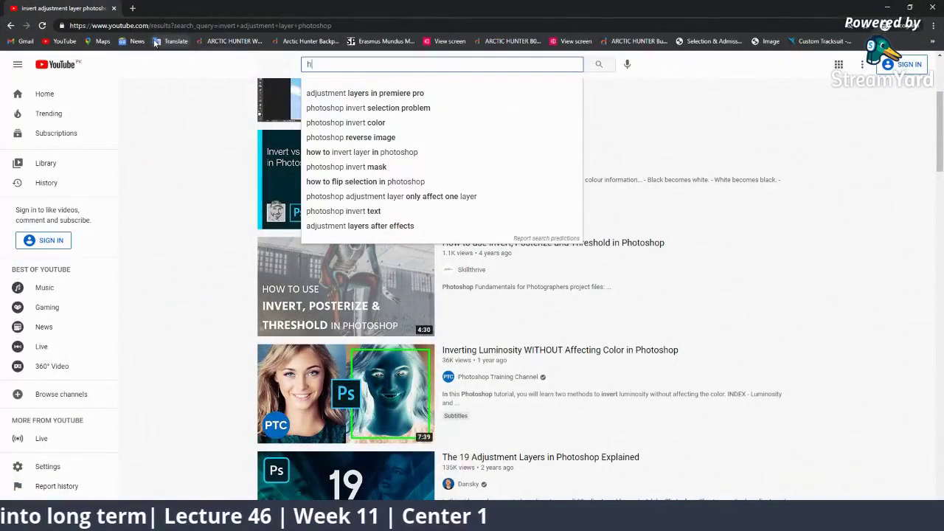
{"action": "type", "text": "how to w"}
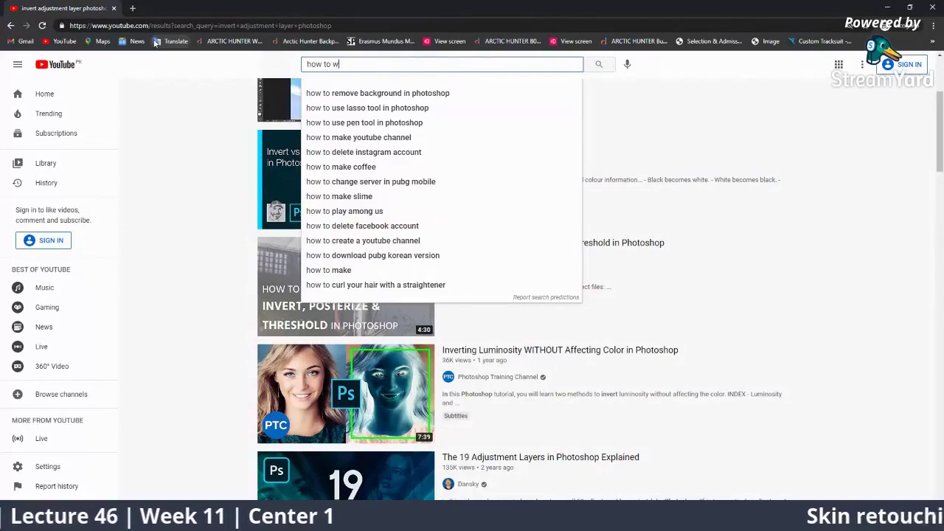
{"action": "type", "text": "rite"}
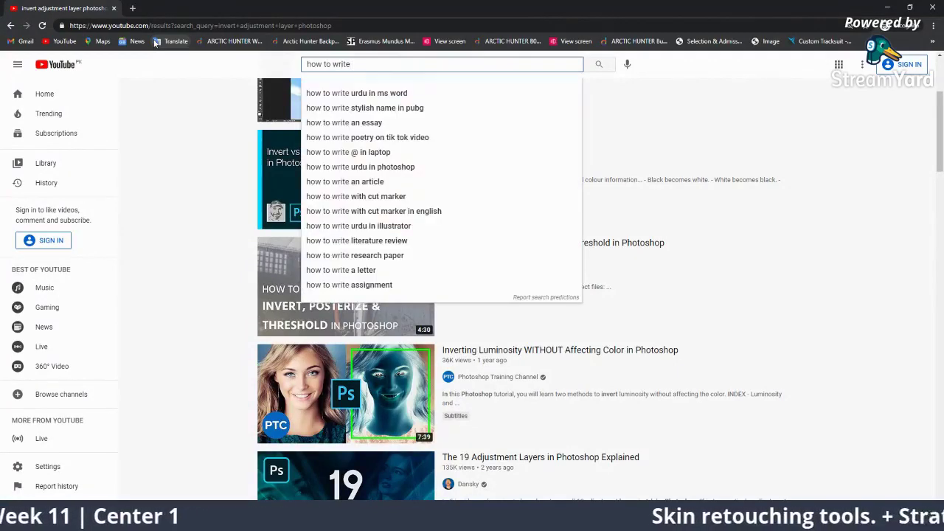
{"action": "type", "text": " udru in"}
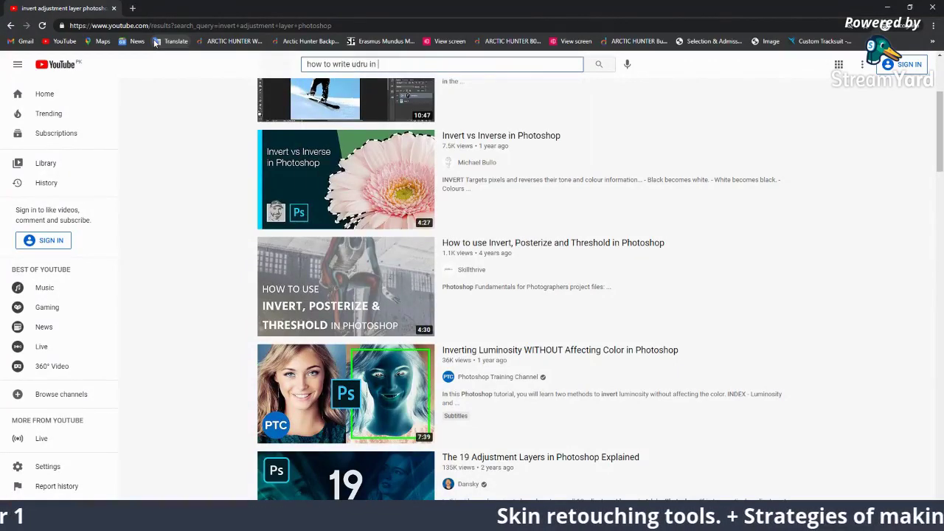
{"action": "key", "text": "BackSpace"}
{"action": "key", "text": "BackSpace"}
{"action": "key", "text": "BackSpace"}
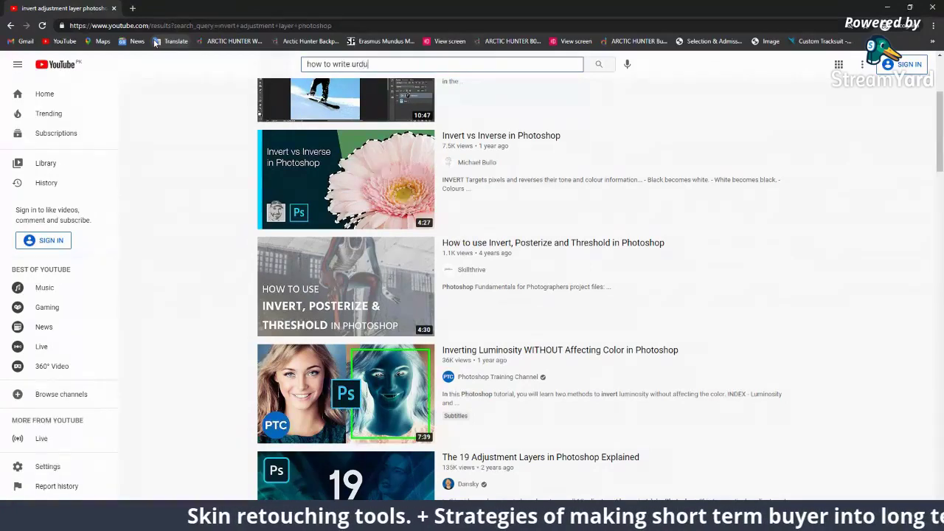
{"action": "type", "text": " in illust"}
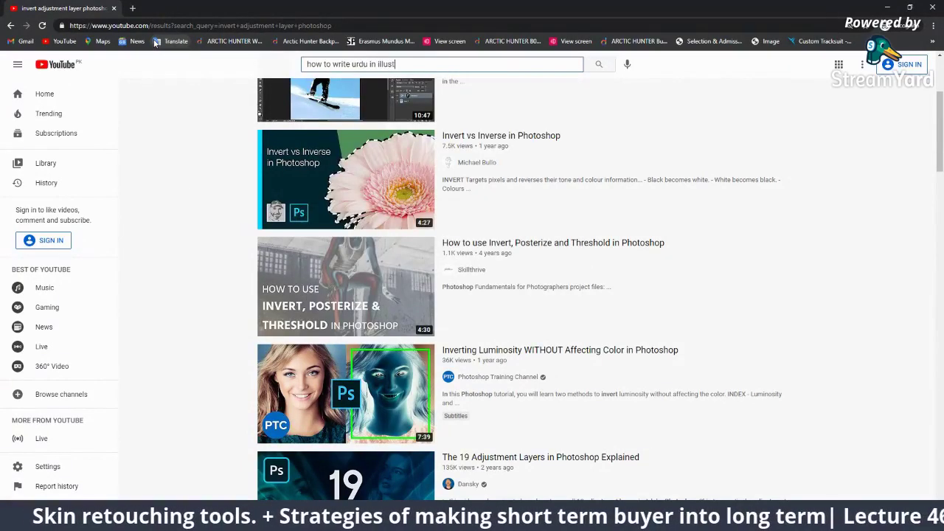
{"action": "type", "text": "rato"}
{"action": "key", "text": "Return"}
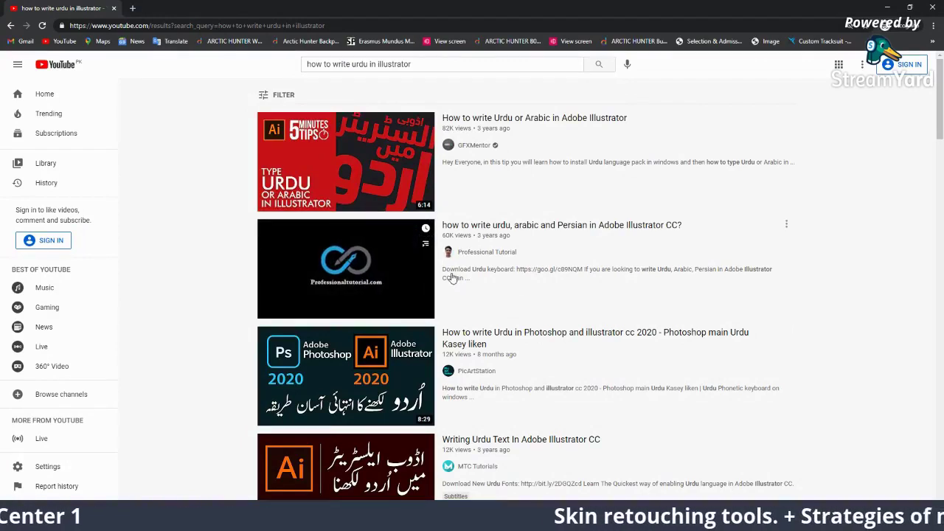
{"action": "mouse_move", "coordinate": [345, 268]}
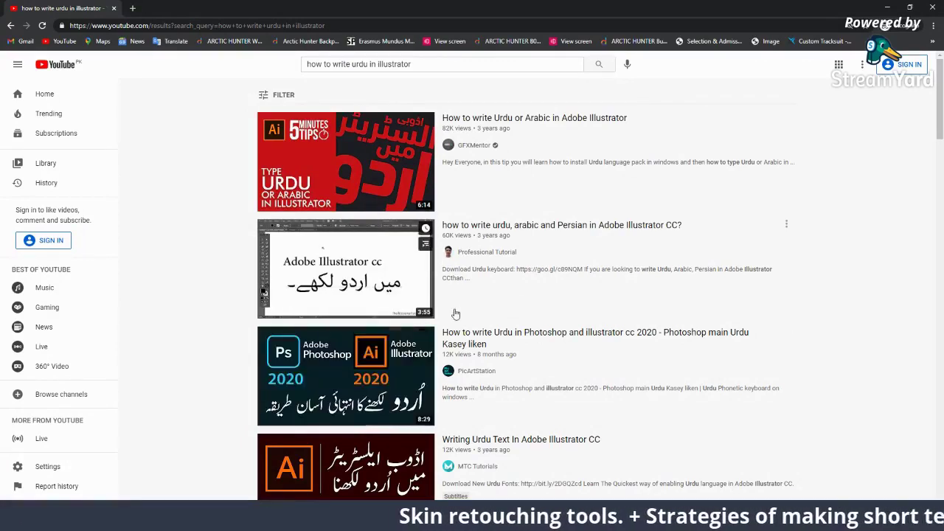
Browse the Urdu-in-Illustrator videos, then minimize Chrome to reveal Photoshop's space artwork.
{"action": "scroll", "coordinate": [485, 401], "scroll_direction": "down", "scroll_amount": 3}
{"action": "scroll", "coordinate": [485, 401], "scroll_direction": "down", "scroll_amount": 3}
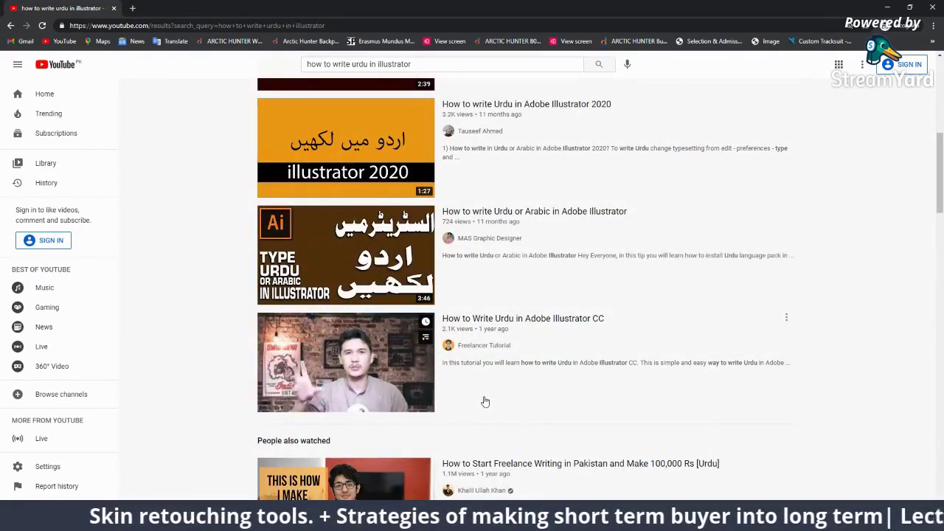
{"action": "scroll", "coordinate": [447, 457], "scroll_direction": "down", "scroll_amount": 3}
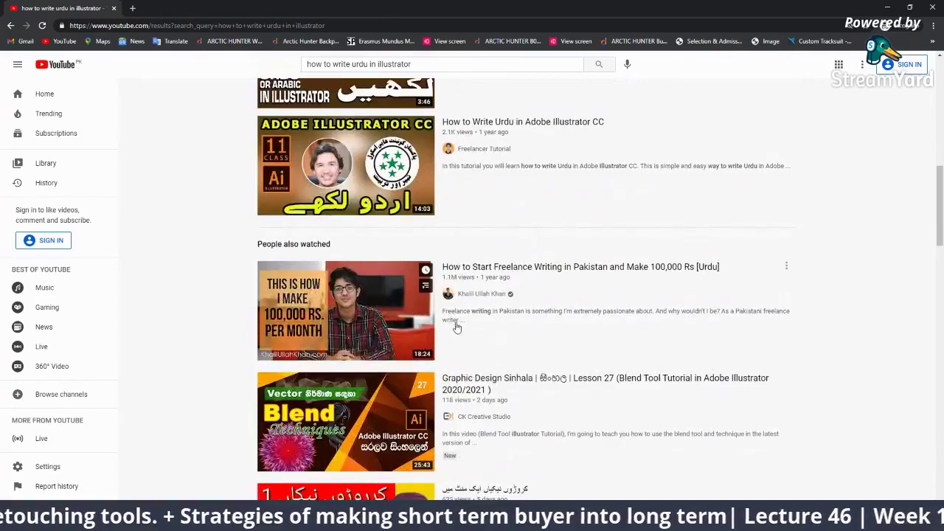
{"action": "scroll", "coordinate": [452, 322], "scroll_direction": "up", "scroll_amount": 3}
{"action": "scroll", "coordinate": [469, 274], "scroll_direction": "up", "scroll_amount": 3}
{"action": "scroll", "coordinate": [590, 184], "scroll_direction": "up", "scroll_amount": 2}
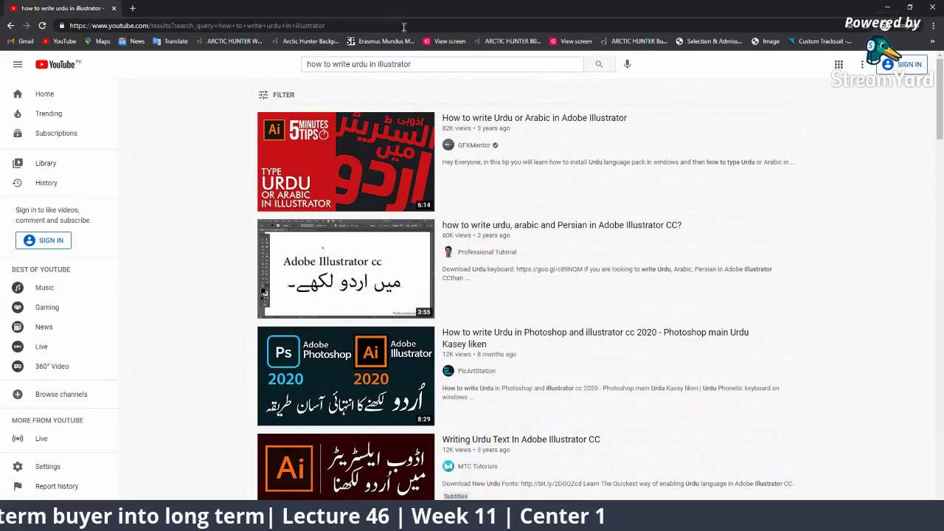
{"action": "left_click_drag", "start_coordinate": [419, 64], "coordinate": [288, 61]}
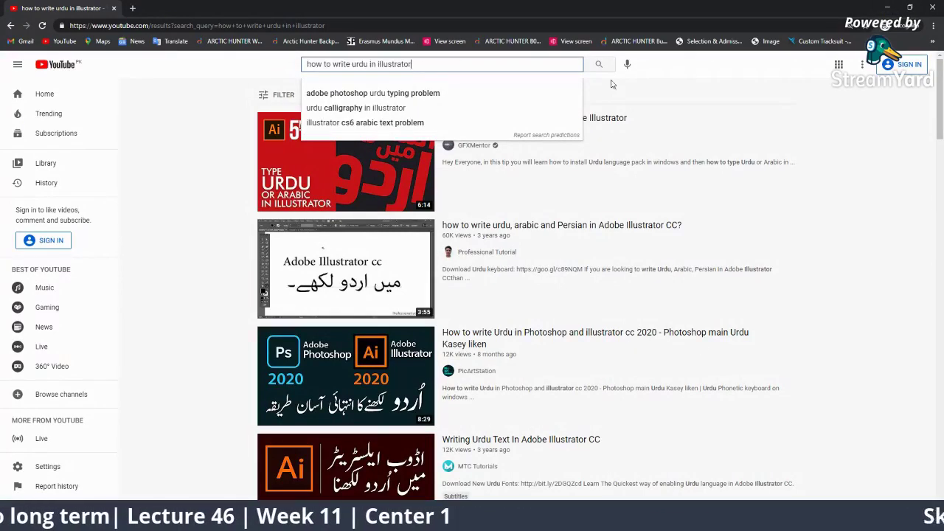
{"action": "scroll", "coordinate": [343, 200], "scroll_direction": "down", "scroll_amount": 3}
{"action": "scroll", "coordinate": [310, 200], "scroll_direction": "down", "scroll_amount": 3}
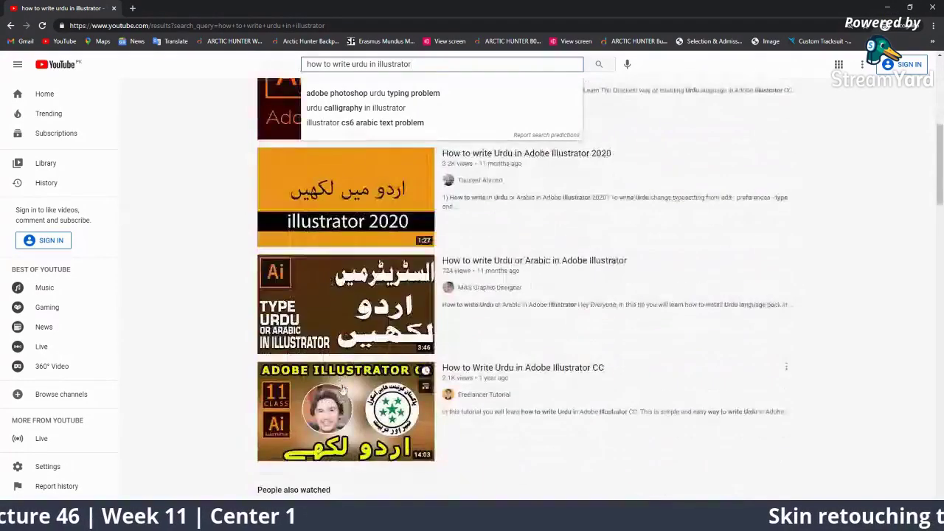
{"action": "scroll", "coordinate": [257, 200], "scroll_direction": "down", "scroll_amount": 2}
{"action": "scroll", "coordinate": [295, 196], "scroll_direction": "up", "scroll_amount": 2}
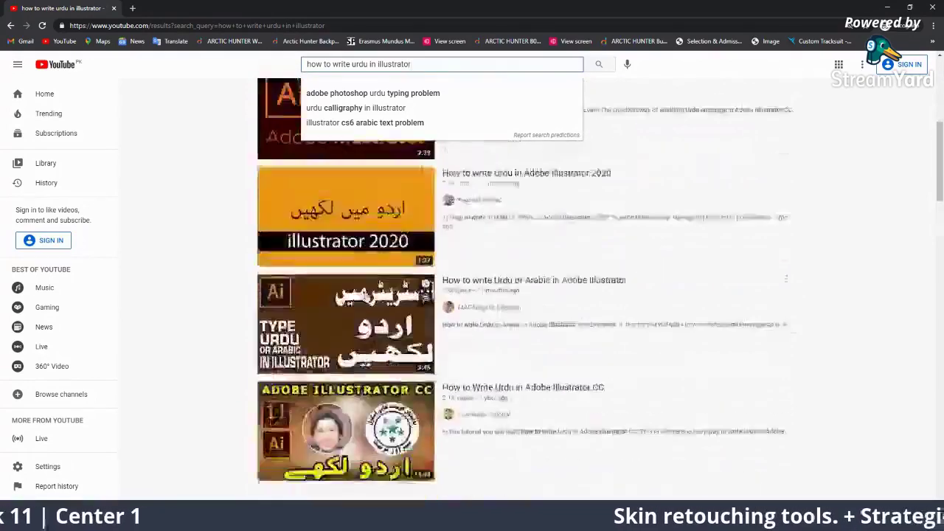
{"action": "scroll", "coordinate": [331, 190], "scroll_direction": "up", "scroll_amount": 5}
{"action": "scroll", "coordinate": [361, 187], "scroll_direction": "up", "scroll_amount": 1}
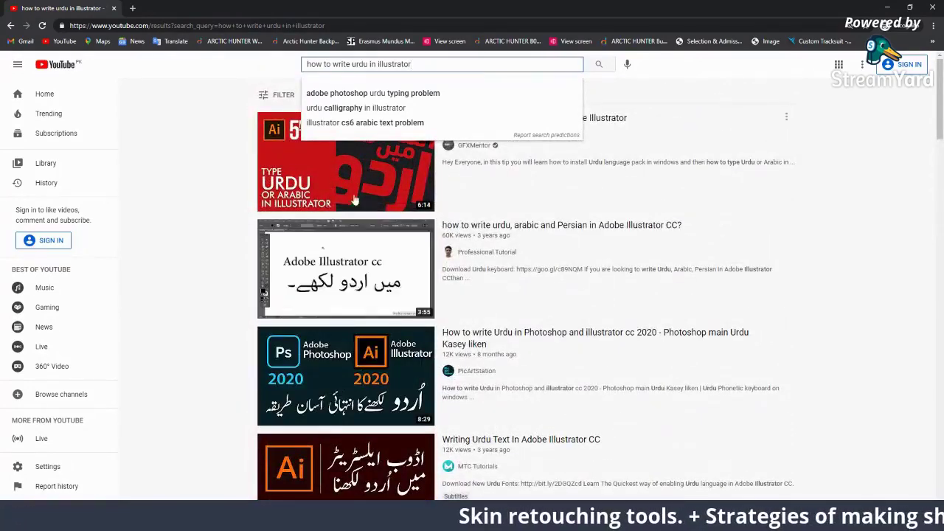
{"action": "scroll", "coordinate": [354, 201], "scroll_direction": "down", "scroll_amount": 3}
{"action": "scroll", "coordinate": [369, 293], "scroll_direction": "down", "scroll_amount": 3}
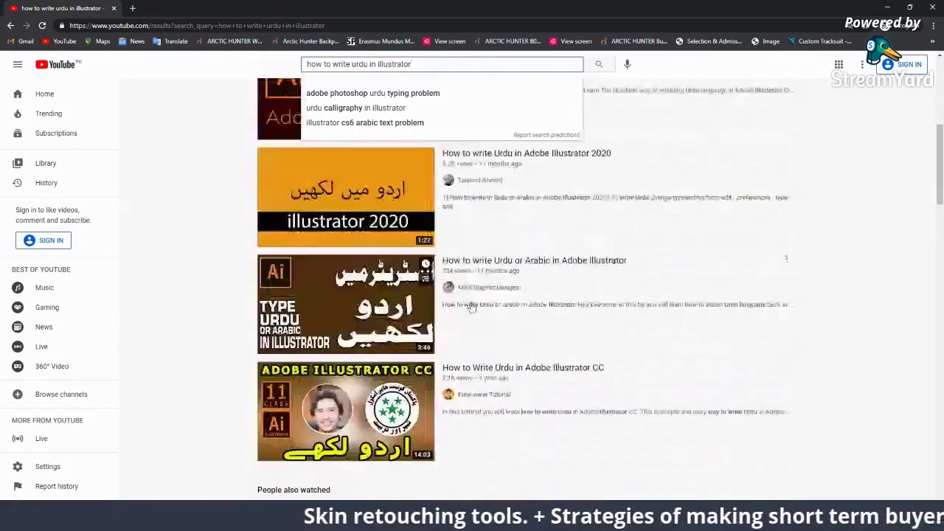
{"action": "scroll", "coordinate": [531, 236], "scroll_direction": "up", "scroll_amount": 6}
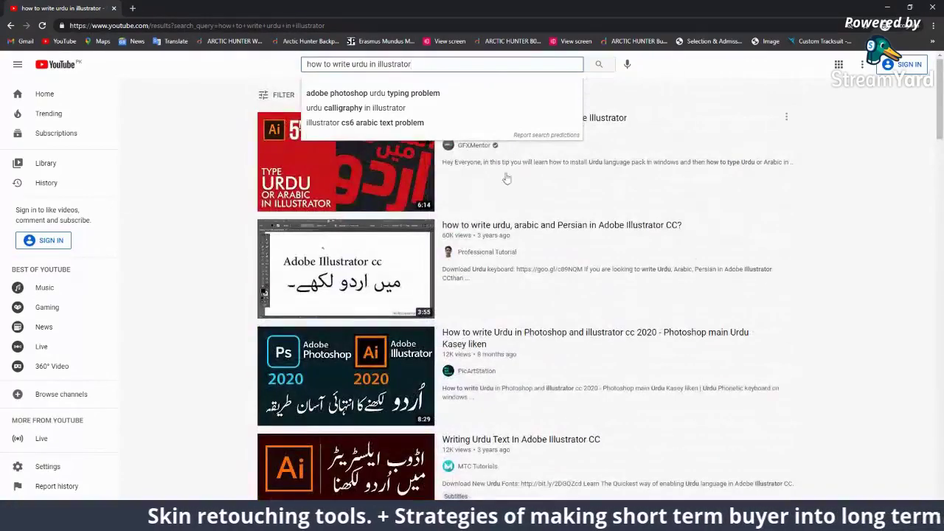
{"action": "left_click", "coordinate": [730, 97]}
{"action": "mouse_move", "coordinate": [346, 161]}
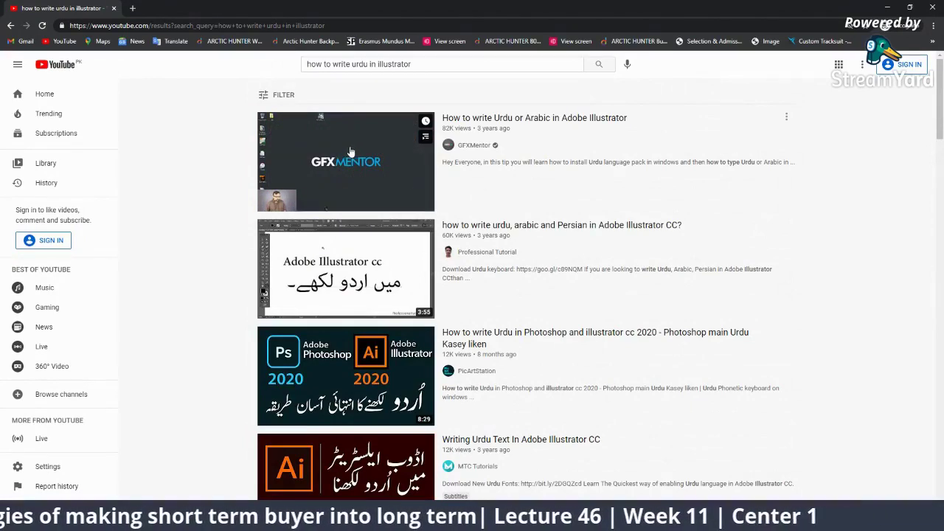
{"action": "left_click", "coordinate": [888, 6]}
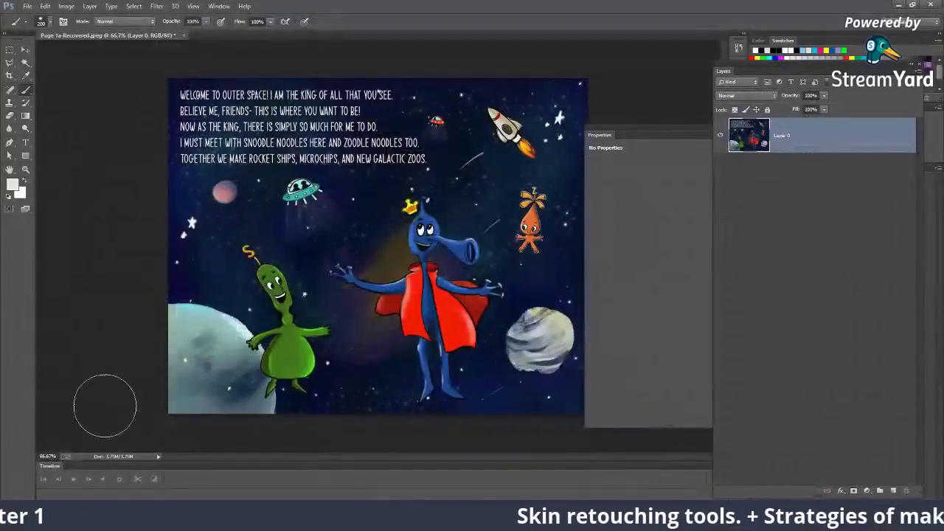
Compare the Crop, Quick Selection and Marquee tool groups, then choose the plain Lasso Tool.
{"action": "left_click", "coordinate": [15, 78]}
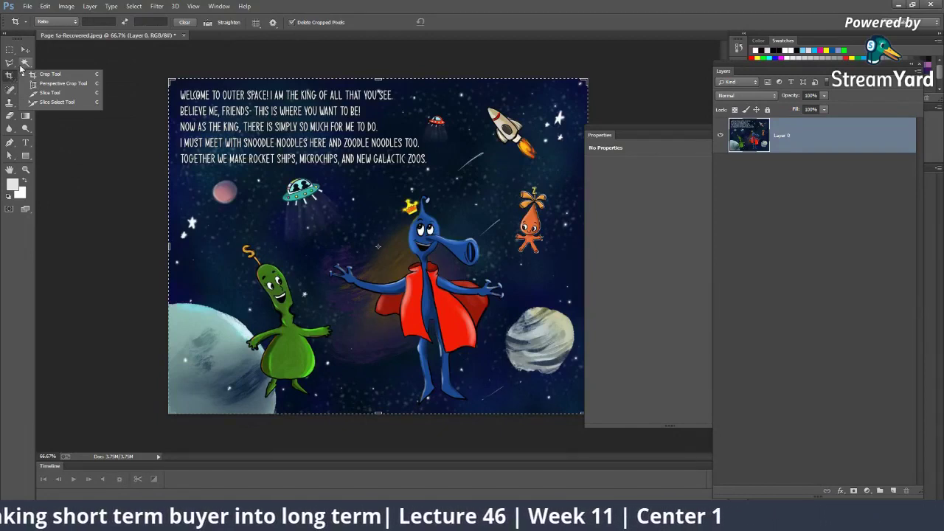
{"action": "left_click", "coordinate": [25, 63]}
{"action": "left_click", "coordinate": [11, 53]}
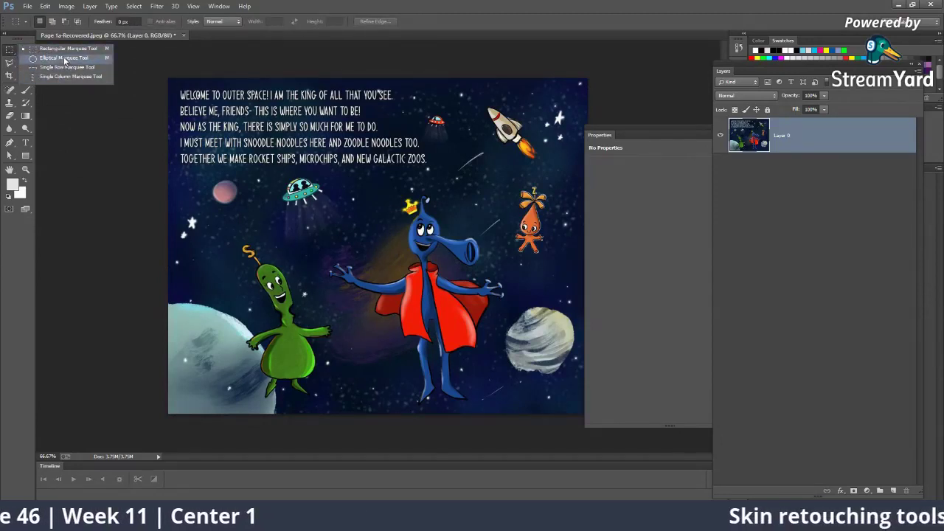
{"action": "left_click", "coordinate": [7, 62]}
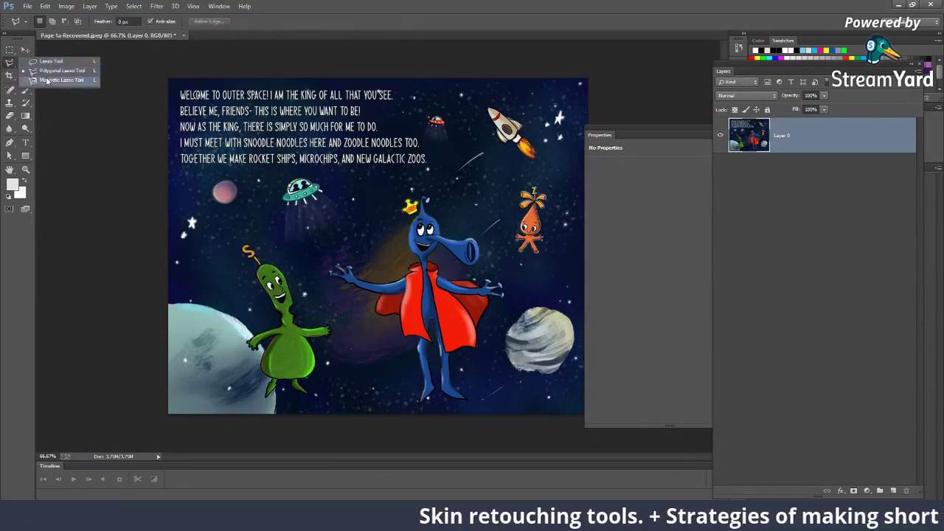
{"action": "left_click", "coordinate": [25, 60]}
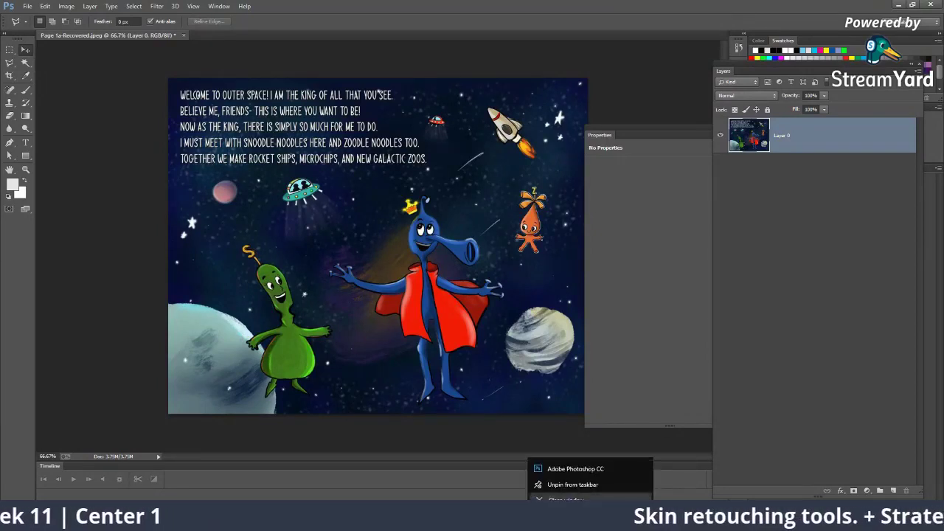
Scan the running processes in Task Manager, close it, then bring StreamYard to the front.
{"action": "right_click", "coordinate": [741, 490]}
{"action": "left_click", "coordinate": [775, 480]}
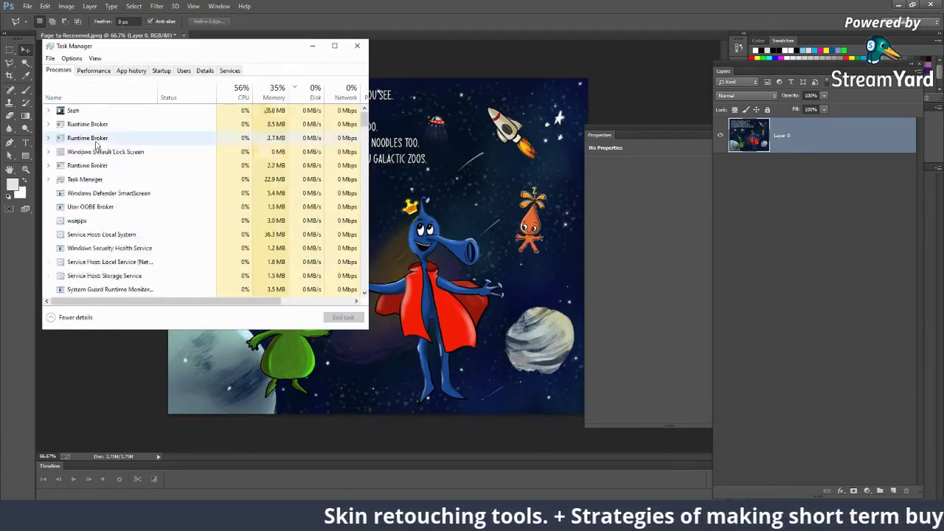
{"action": "scroll", "coordinate": [177, 188], "scroll_direction": "down", "scroll_amount": 2}
{"action": "scroll", "coordinate": [185, 196], "scroll_direction": "down", "scroll_amount": 3}
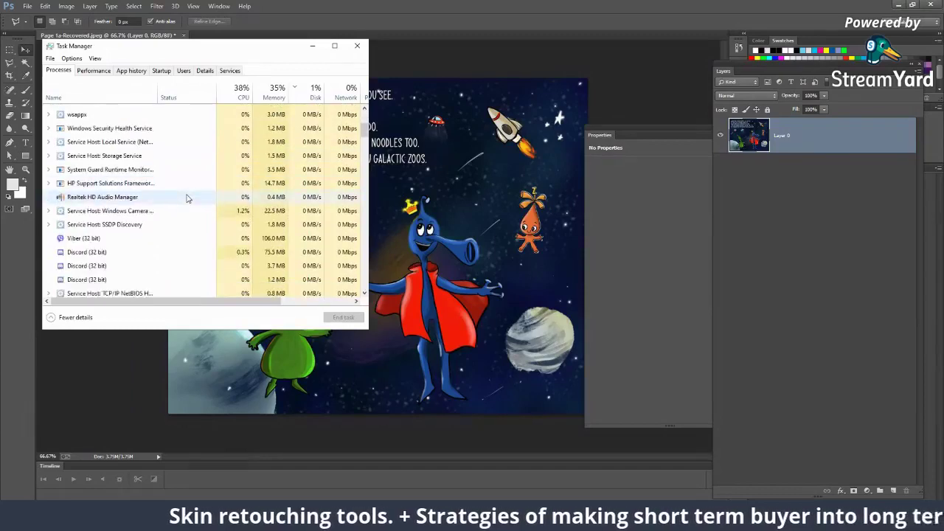
{"action": "scroll", "coordinate": [185, 197], "scroll_direction": "down", "scroll_amount": 3}
{"action": "scroll", "coordinate": [187, 199], "scroll_direction": "down", "scroll_amount": 3}
{"action": "scroll", "coordinate": [187, 199], "scroll_direction": "down", "scroll_amount": 3}
{"action": "scroll", "coordinate": [188, 199], "scroll_direction": "down", "scroll_amount": 3}
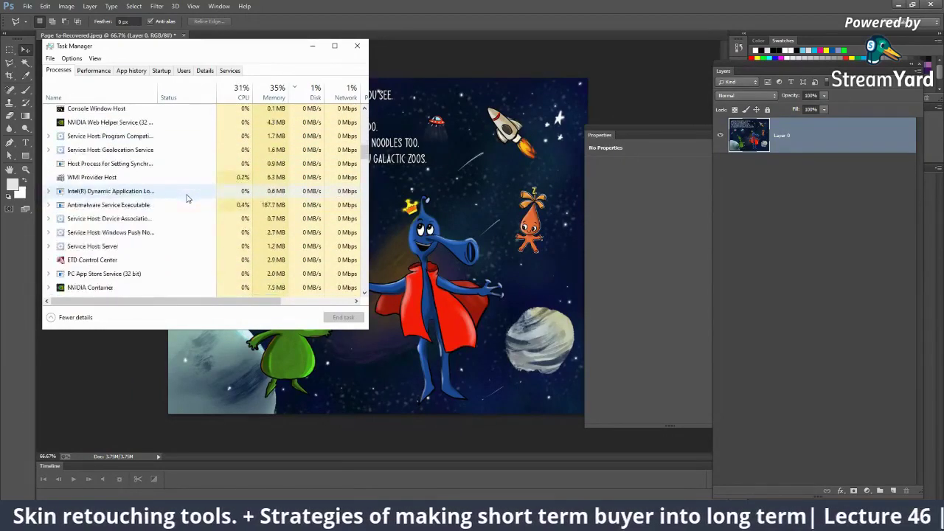
{"action": "scroll", "coordinate": [187, 200], "scroll_direction": "down", "scroll_amount": 3}
{"action": "scroll", "coordinate": [187, 200], "scroll_direction": "down", "scroll_amount": 3}
{"action": "scroll", "coordinate": [187, 199], "scroll_direction": "down", "scroll_amount": 3}
{"action": "scroll", "coordinate": [188, 199], "scroll_direction": "down", "scroll_amount": 3}
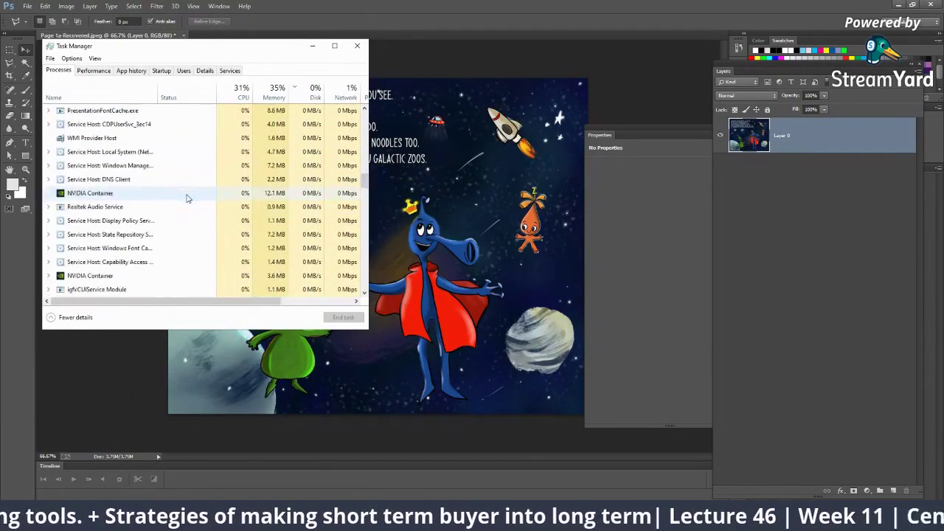
{"action": "scroll", "coordinate": [188, 199], "scroll_direction": "down", "scroll_amount": 3}
{"action": "scroll", "coordinate": [188, 197], "scroll_direction": "up", "scroll_amount": 1}
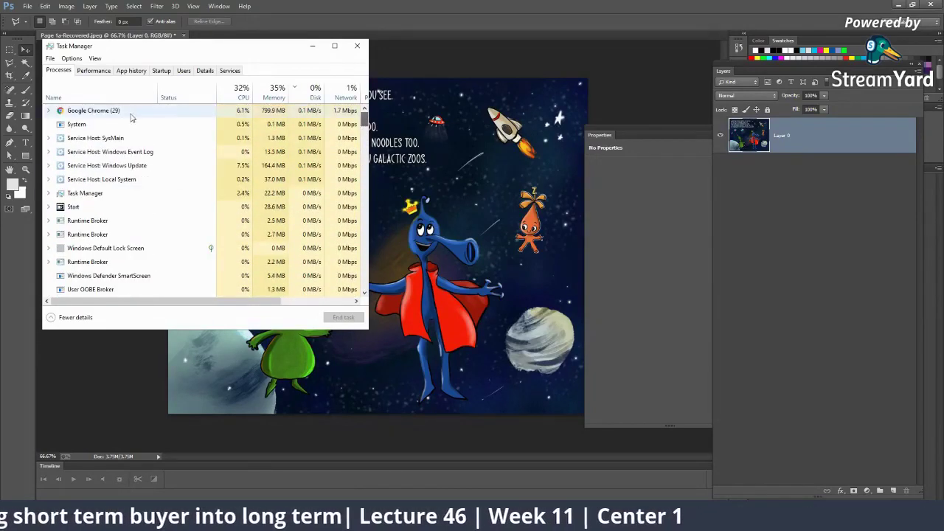
{"action": "left_click", "coordinate": [357, 48]}
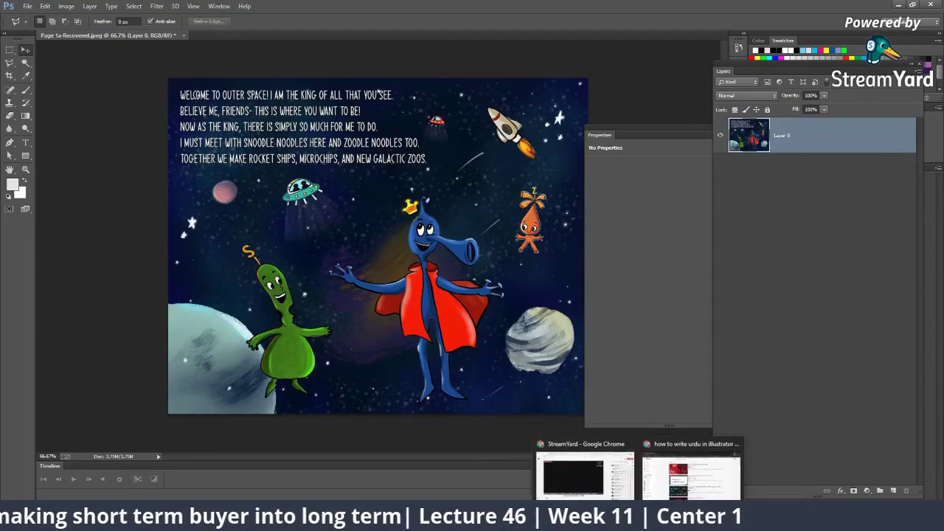
{"action": "left_click", "coordinate": [584, 475]}
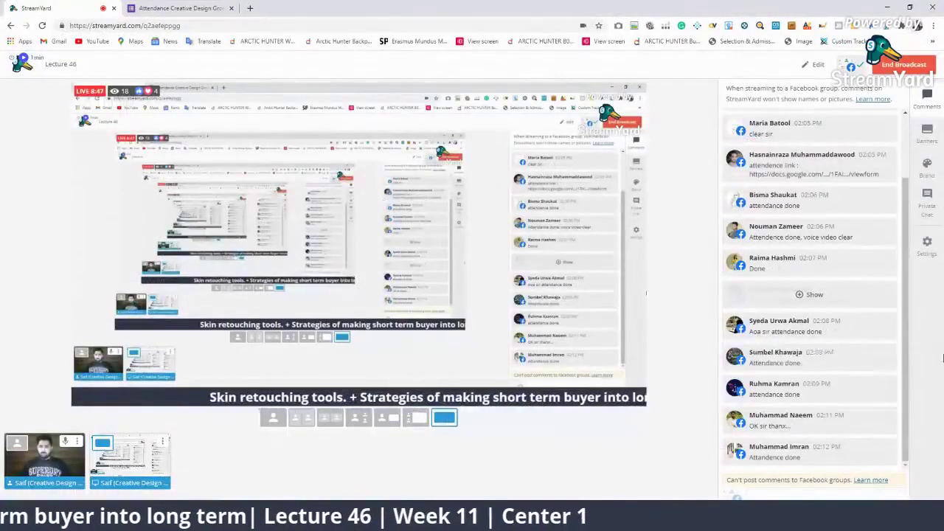
Re-show the hidden attendance comment and the other hidden viewer comment in StreamYard's chat.
{"action": "left_click", "coordinate": [848, 362]}
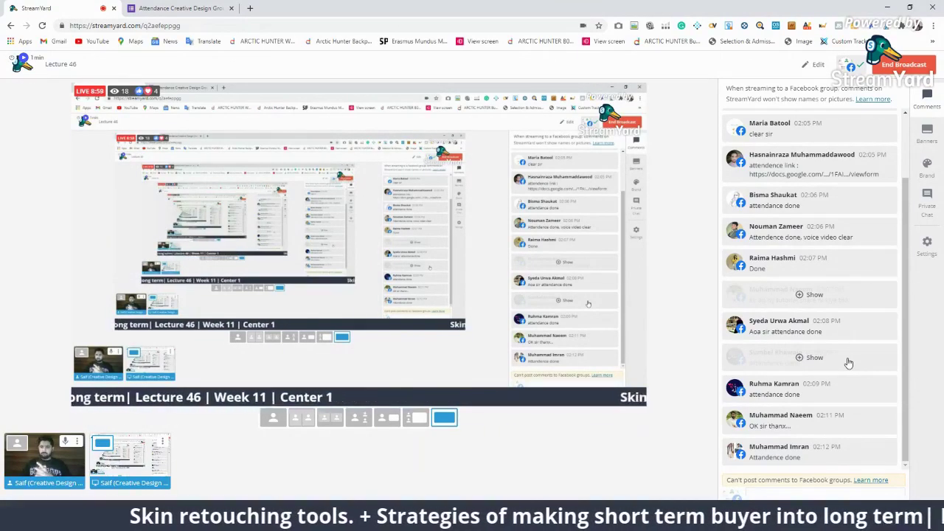
{"action": "left_click", "coordinate": [848, 363]}
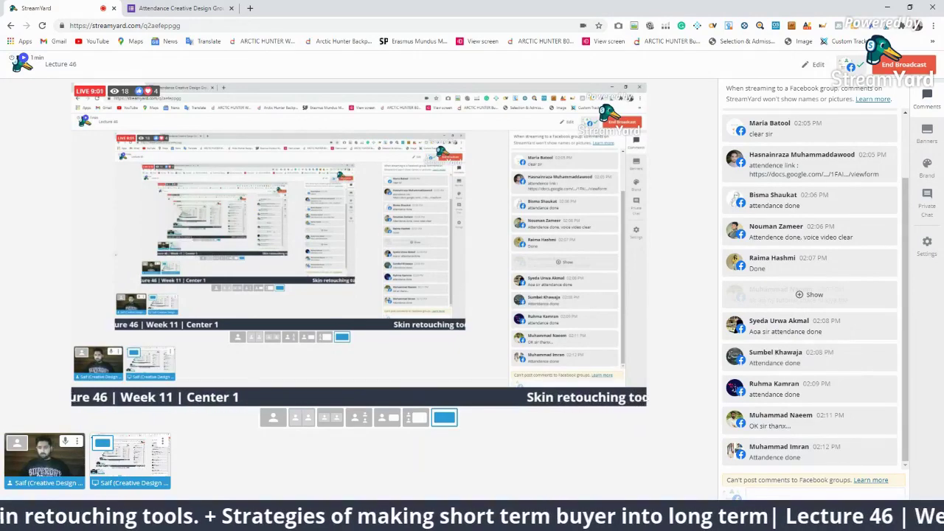
{"action": "left_click", "coordinate": [811, 294]}
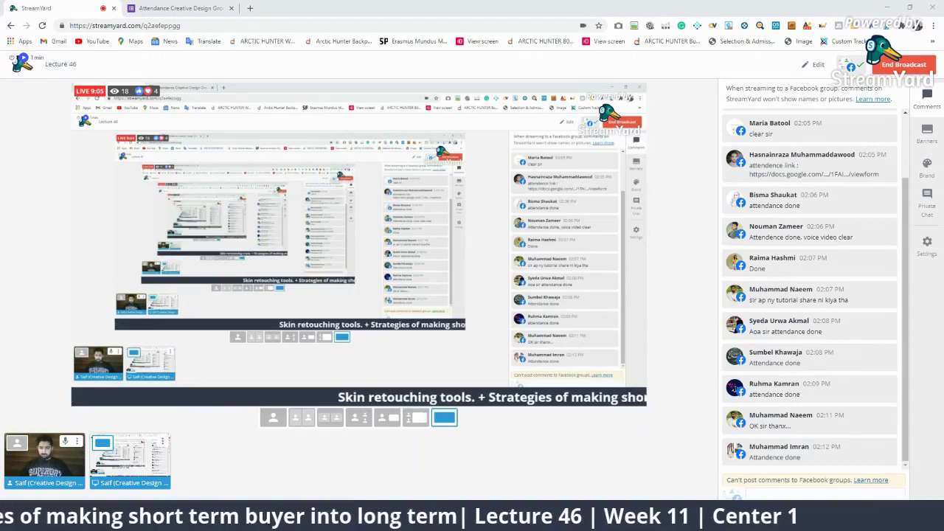
{"action": "right_click", "coordinate": [719, 516]}
Open Task Manager and scroll through the Processes list.
{"action": "left_click", "coordinate": [745, 463]}
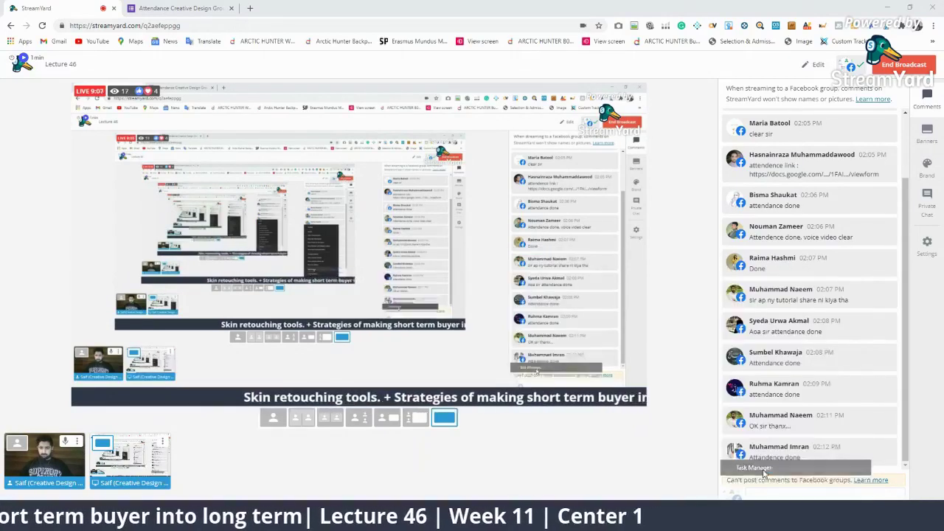
{"action": "scroll", "coordinate": [188, 207], "scroll_direction": "down", "scroll_amount": 2}
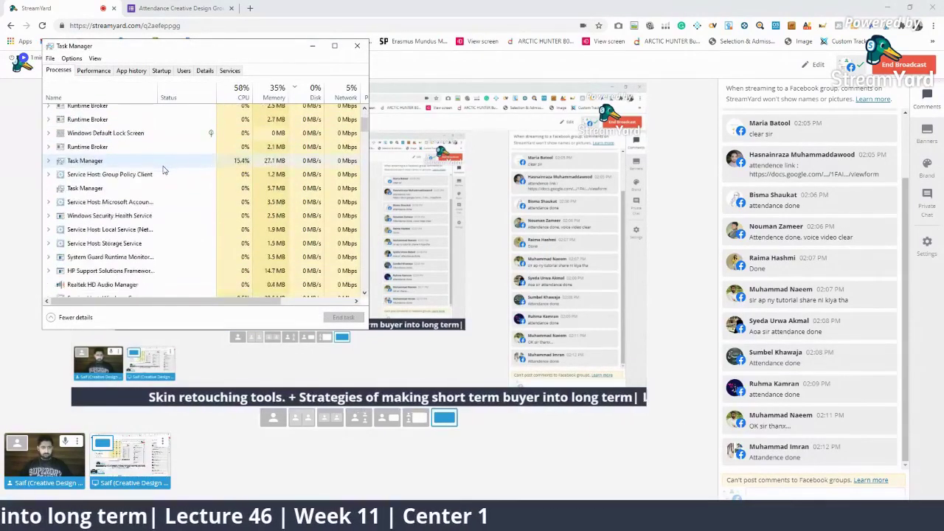
{"action": "scroll", "coordinate": [188, 207], "scroll_direction": "down", "scroll_amount": 2}
{"action": "scroll", "coordinate": [189, 204], "scroll_direction": "down", "scroll_amount": 2}
{"action": "scroll", "coordinate": [192, 204], "scroll_direction": "down", "scroll_amount": 1}
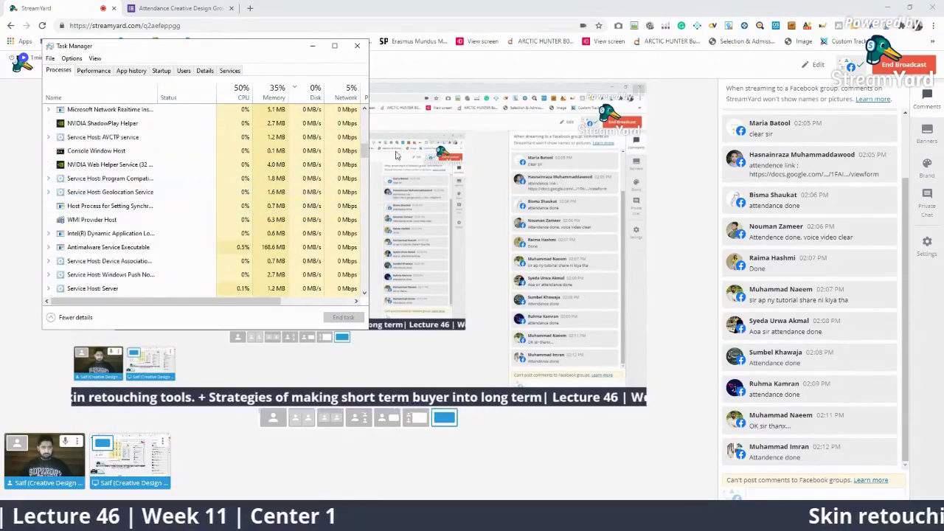
{"action": "mouse_move", "coordinate": [365, 151]}
{"action": "left_mouse_down"}
{"action": "mouse_move", "coordinate": [374, 289]}
{"action": "mouse_move", "coordinate": [364, 118]}
{"action": "left_mouse_up"}
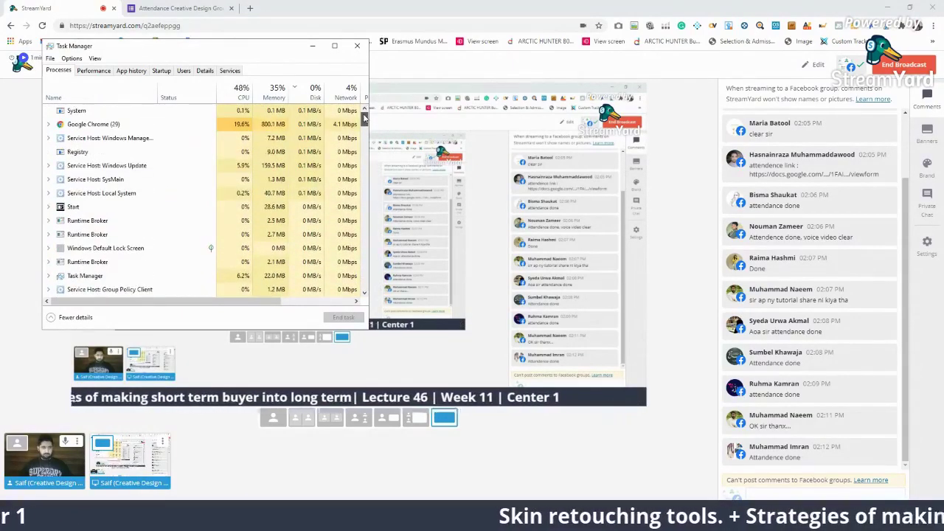
{"action": "mouse_move", "coordinate": [364, 118]}
{"action": "left_mouse_down"}
{"action": "mouse_move", "coordinate": [373, 134]}
{"action": "mouse_move", "coordinate": [374, 112]}
{"action": "left_mouse_up"}
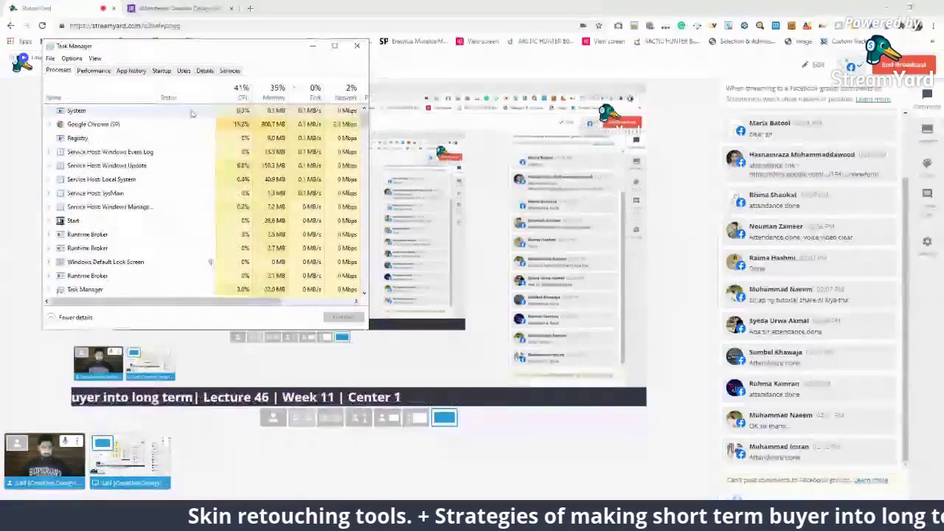
Inspect the Google Chrome process, scroll further, then close Task Manager.
{"action": "left_click", "coordinate": [118, 138]}
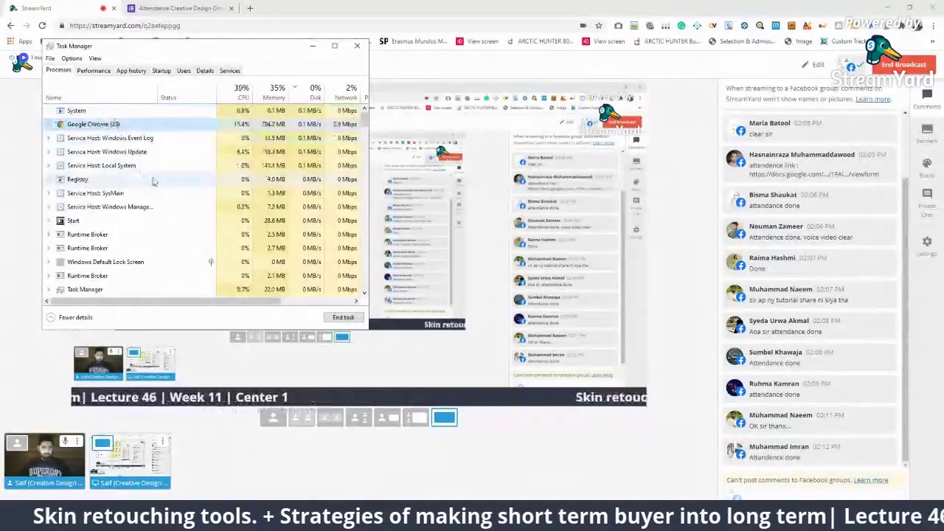
{"action": "scroll", "coordinate": [140, 166], "scroll_direction": "down", "scroll_amount": 3}
{"action": "scroll", "coordinate": [160, 181], "scroll_direction": "down", "scroll_amount": 3}
{"action": "scroll", "coordinate": [176, 189], "scroll_direction": "down", "scroll_amount": 3}
{"action": "scroll", "coordinate": [176, 189], "scroll_direction": "down", "scroll_amount": 2}
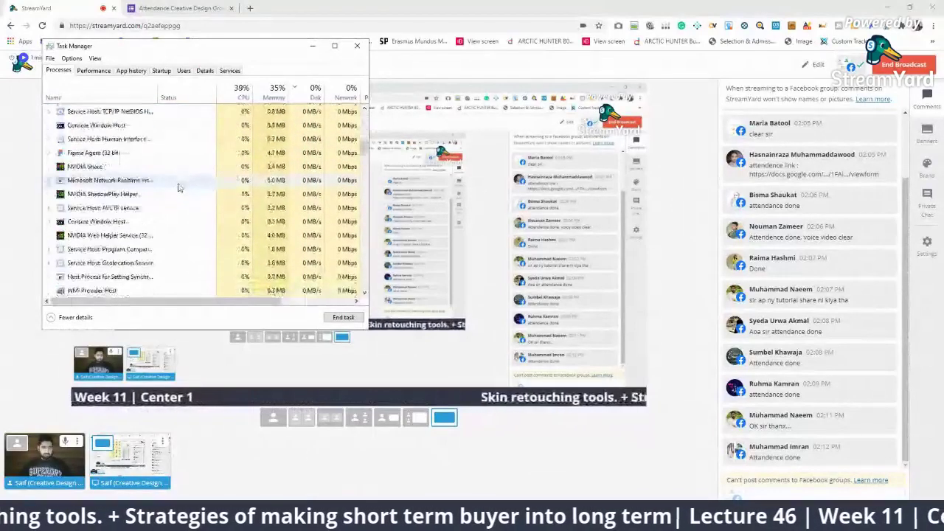
{"action": "scroll", "coordinate": [177, 187], "scroll_direction": "down", "scroll_amount": 2}
{"action": "scroll", "coordinate": [177, 187], "scroll_direction": "down", "scroll_amount": 2}
{"action": "scroll", "coordinate": [177, 187], "scroll_direction": "down", "scroll_amount": 2}
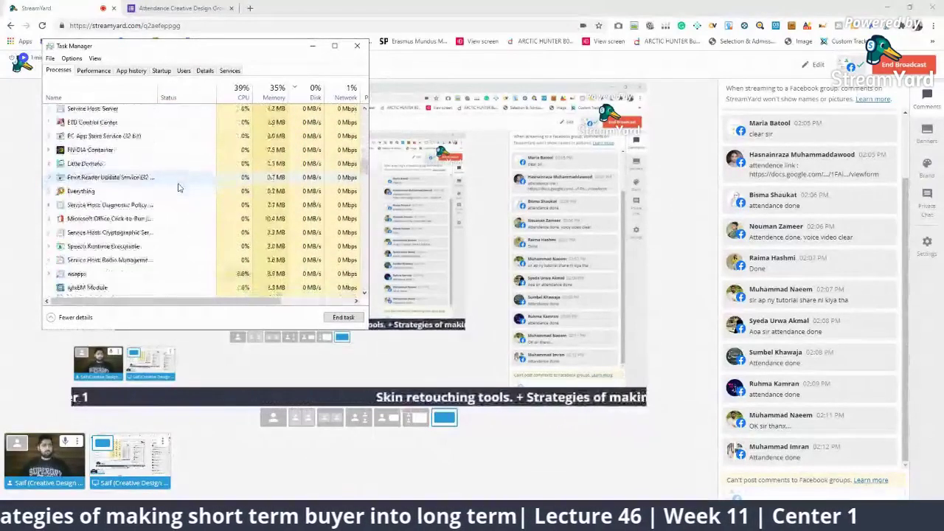
{"action": "scroll", "coordinate": [177, 187], "scroll_direction": "down", "scroll_amount": 2}
{"action": "left_click", "coordinate": [357, 47]}
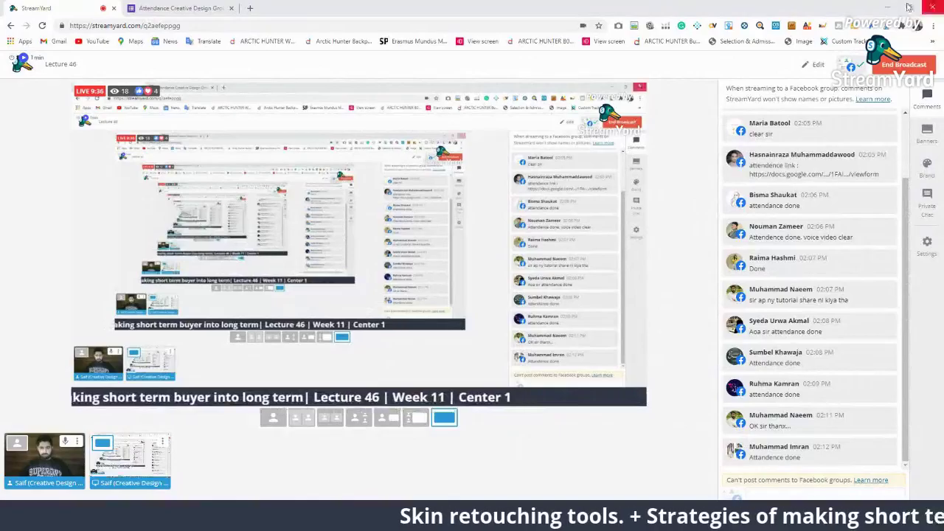
Show a viewer's question on the stream, hide it again, and open the Broadcast details.
{"action": "key", "text": "alt+Tab"}
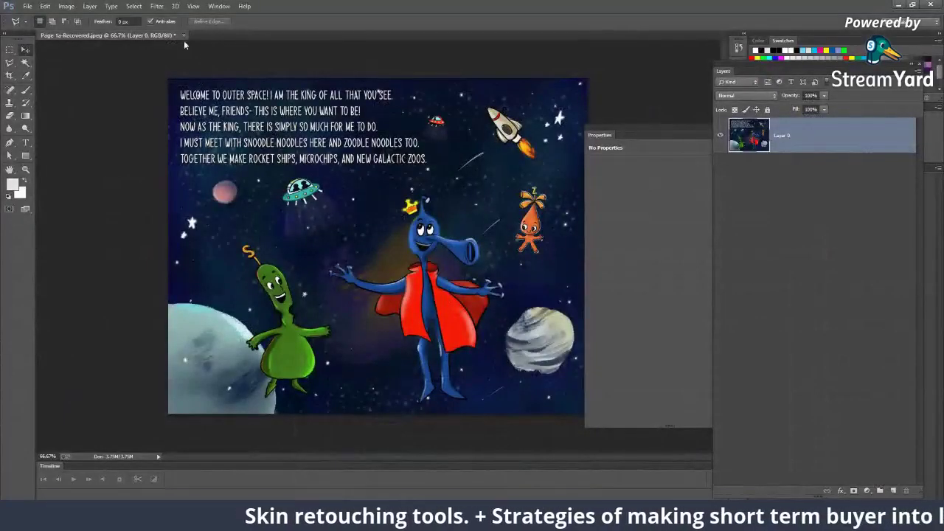
{"action": "left_click", "coordinate": [583, 472]}
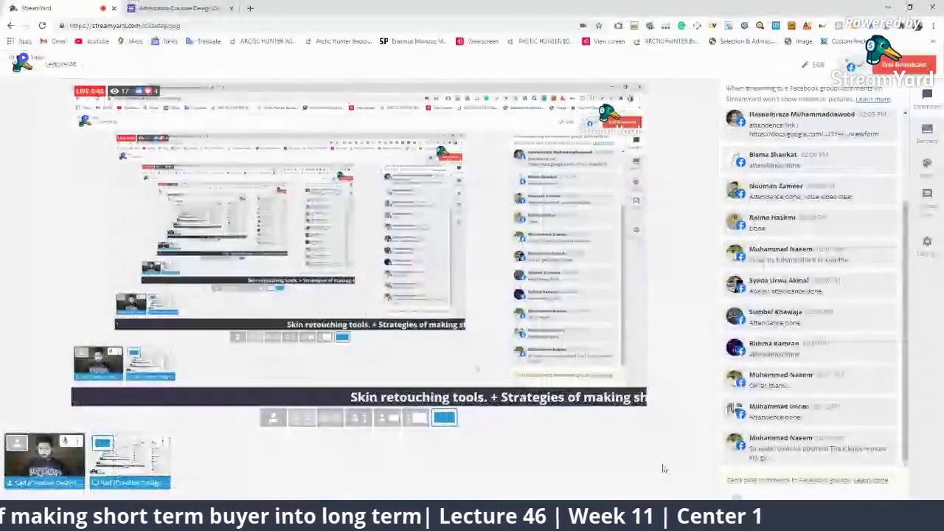
{"action": "left_click", "coordinate": [815, 450]}
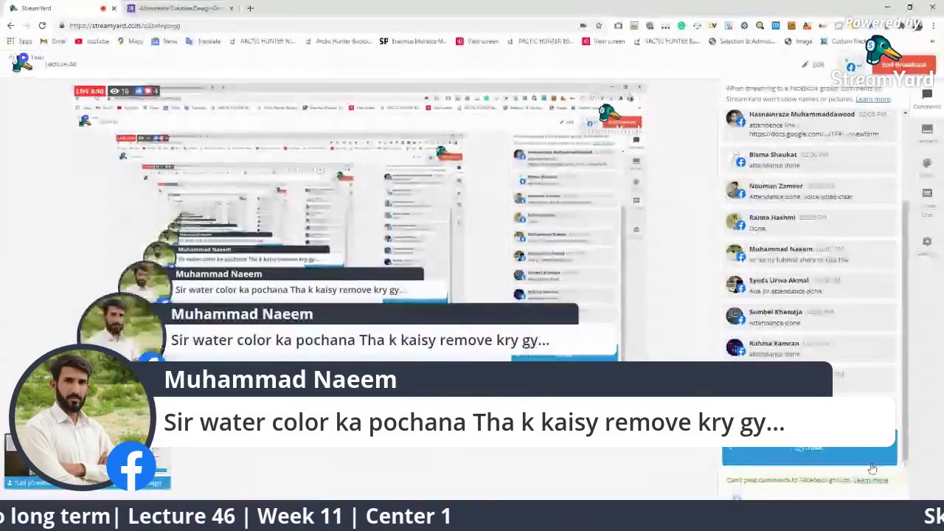
{"action": "left_click", "coordinate": [826, 447]}
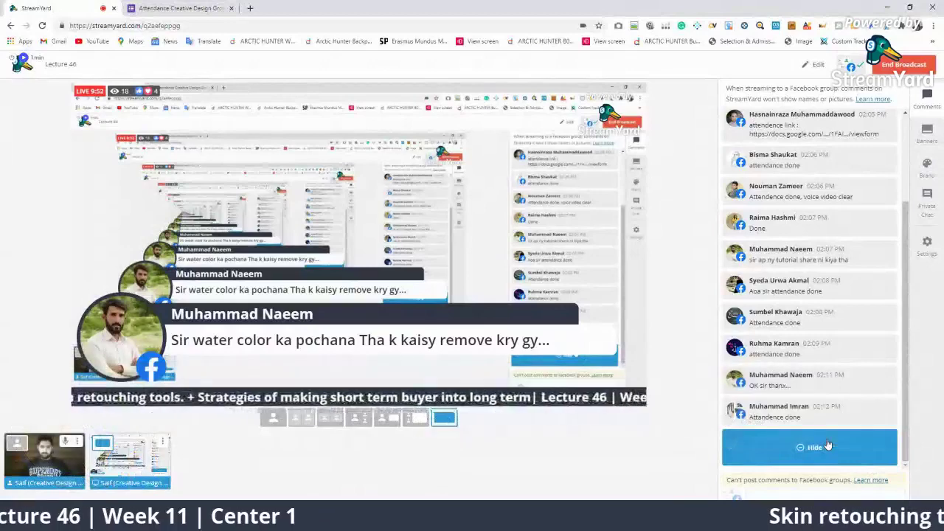
{"action": "left_click", "coordinate": [816, 66]}
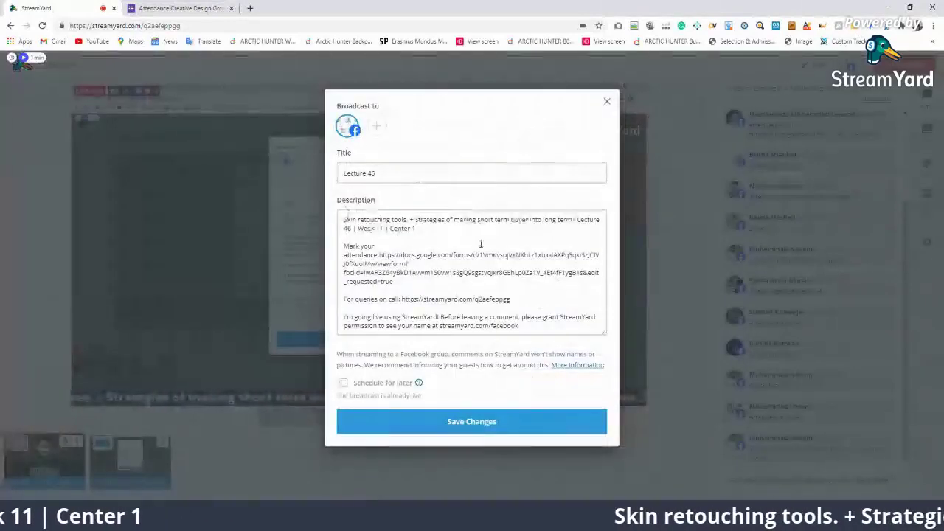
Insert '+ Cloning' after 'Skin retouching' in the description, fix the spacing, and save.
{"action": "left_click", "coordinate": [391, 219]}
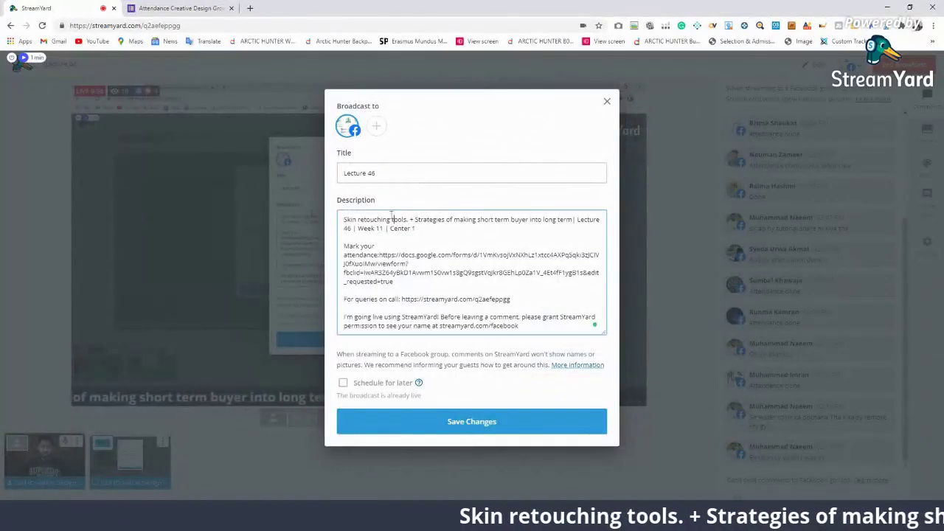
{"action": "type", "text": "+ "}
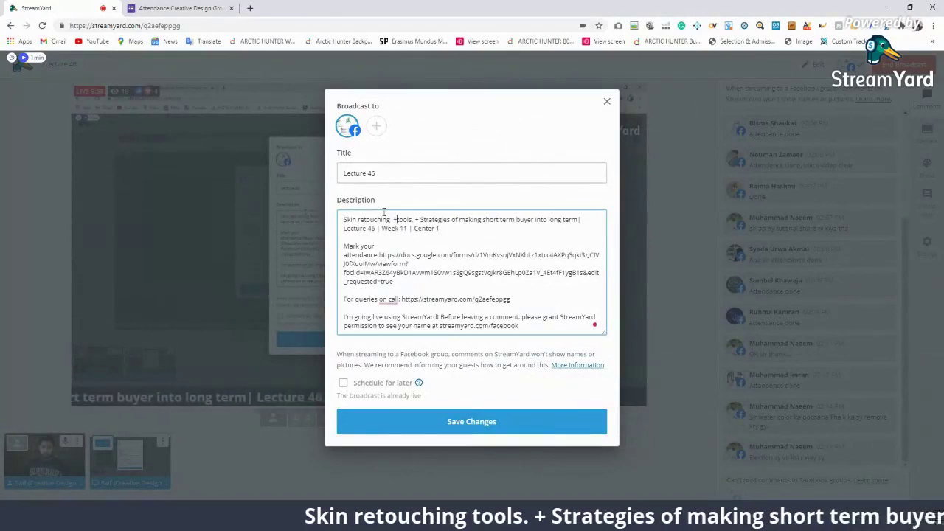
{"action": "type", "text": "C"}
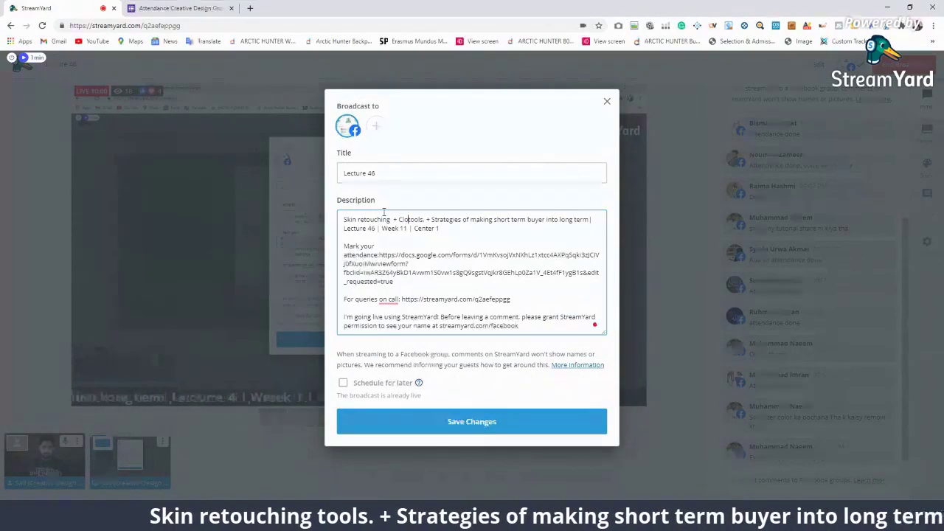
{"action": "type", "text": "loning"}
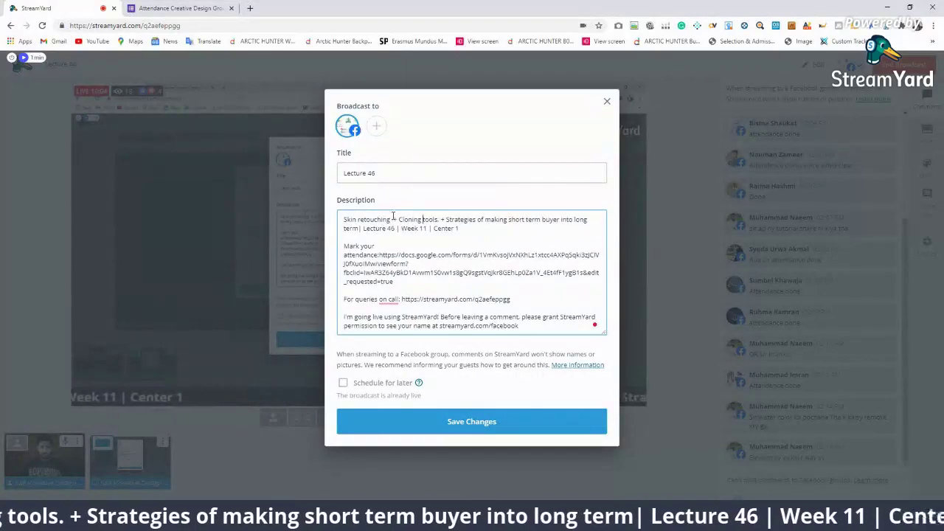
{"action": "key", "text": "BackSpace"}
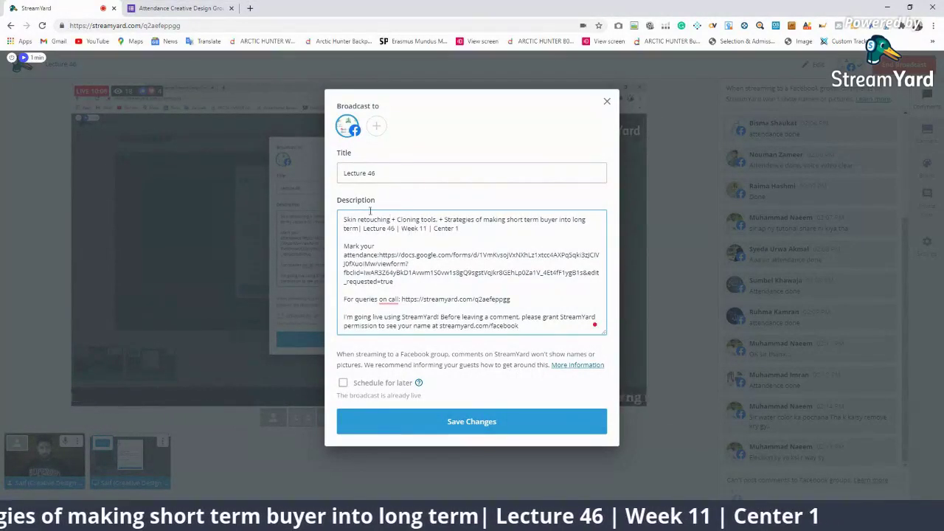
{"action": "left_click_drag", "start_coordinate": [345, 219], "coordinate": [474, 235]}
{"action": "key", "text": "ctrl+c"}
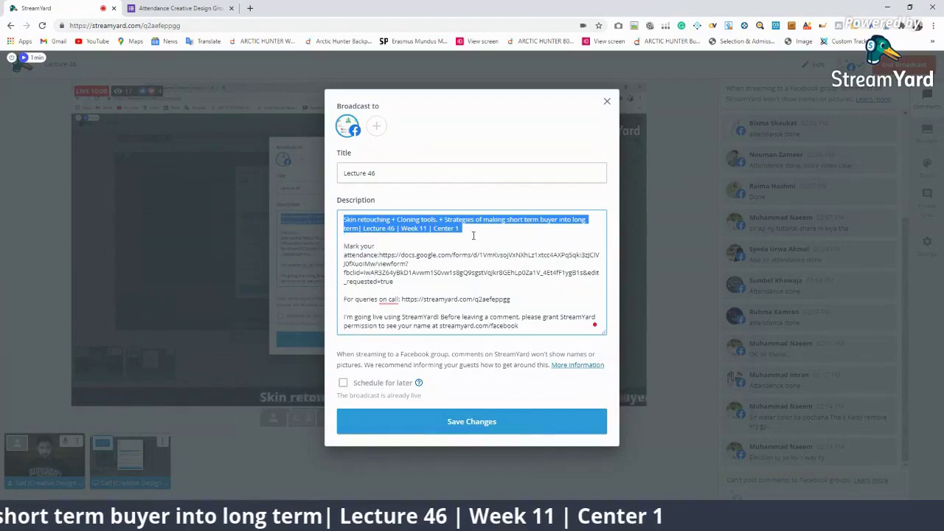
{"action": "left_click", "coordinate": [473, 419]}
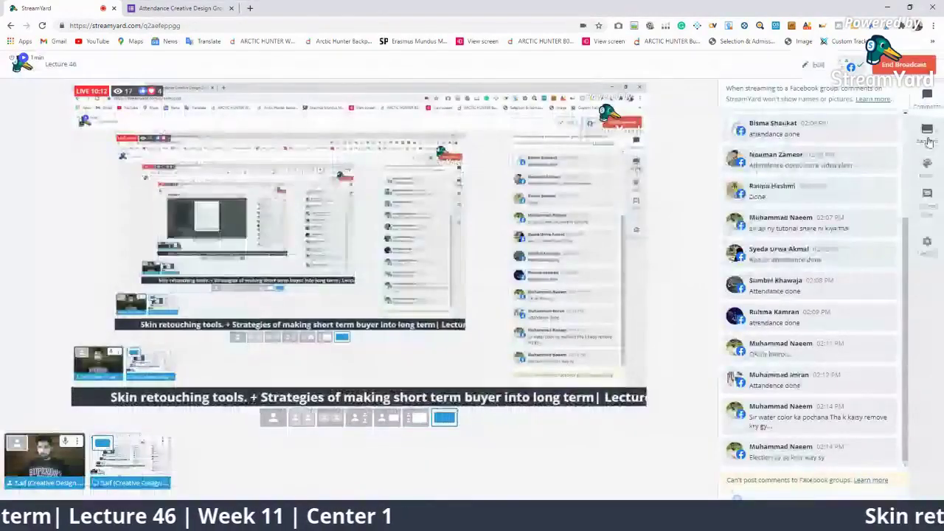
Replace the ticker banner text with the updated description and show it on stream.
{"action": "left_click", "coordinate": [927, 135]}
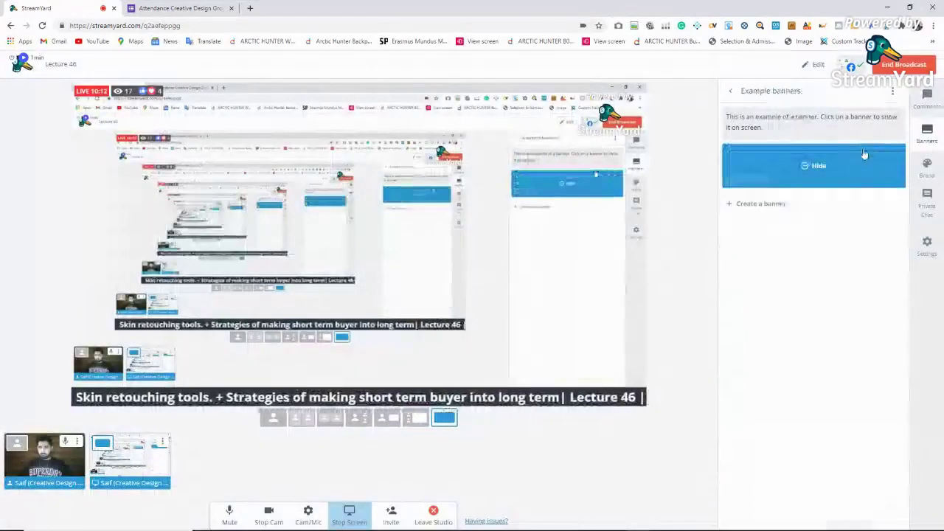
{"action": "left_click", "coordinate": [877, 149]}
{"action": "key", "text": "ctrl+a"}
{"action": "key", "text": "ctrl+v"}
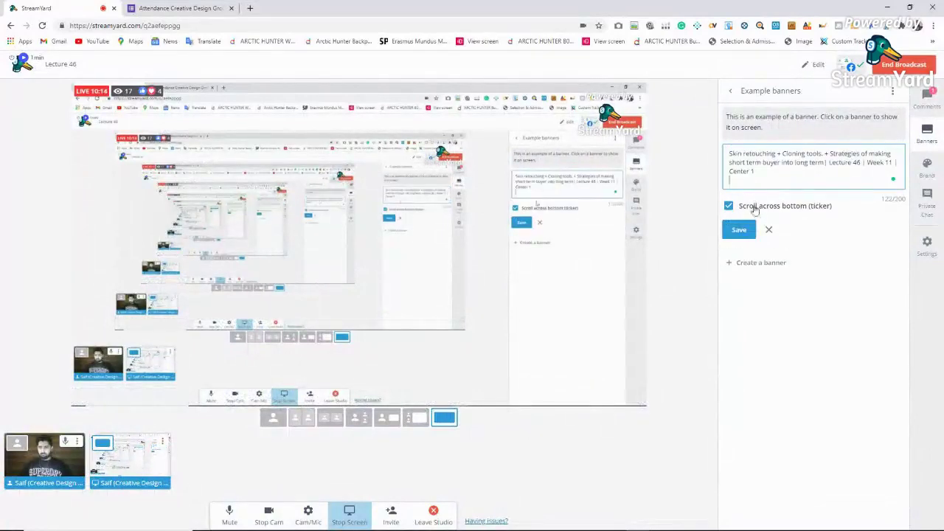
{"action": "left_click", "coordinate": [739, 212]}
{"action": "left_click", "coordinate": [806, 177]}
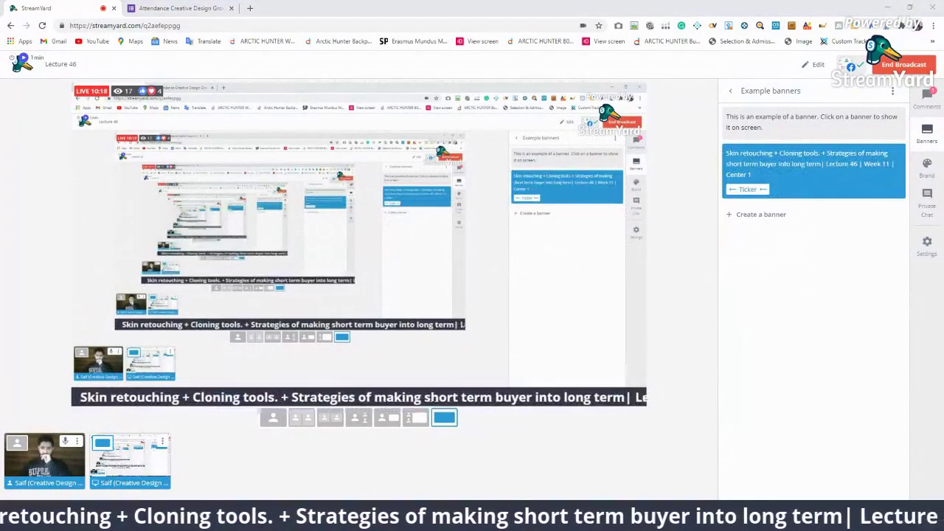
Minimise the StreamYard browser window so Photoshop is visible.
{"action": "right_click", "coordinate": [590, 520]}
{"action": "left_click", "coordinate": [573, 500]}
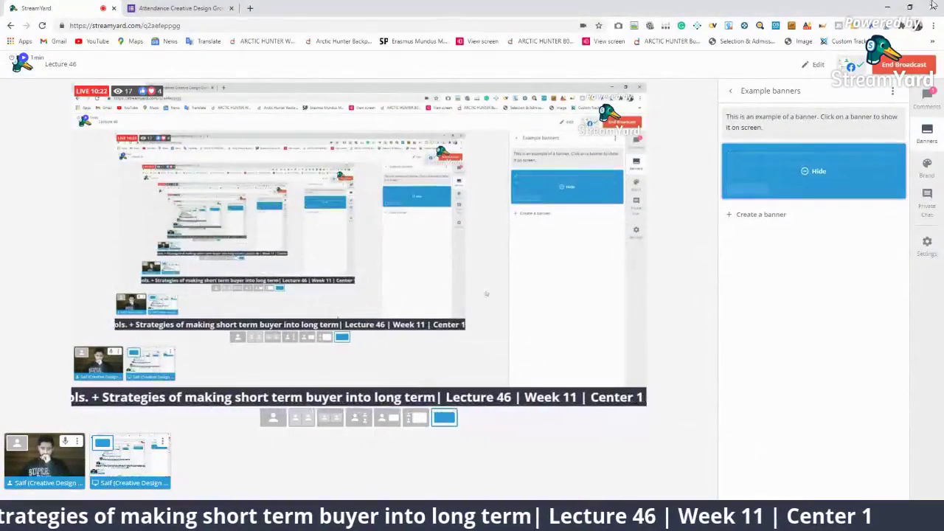
{"action": "left_click", "coordinate": [894, 7]}
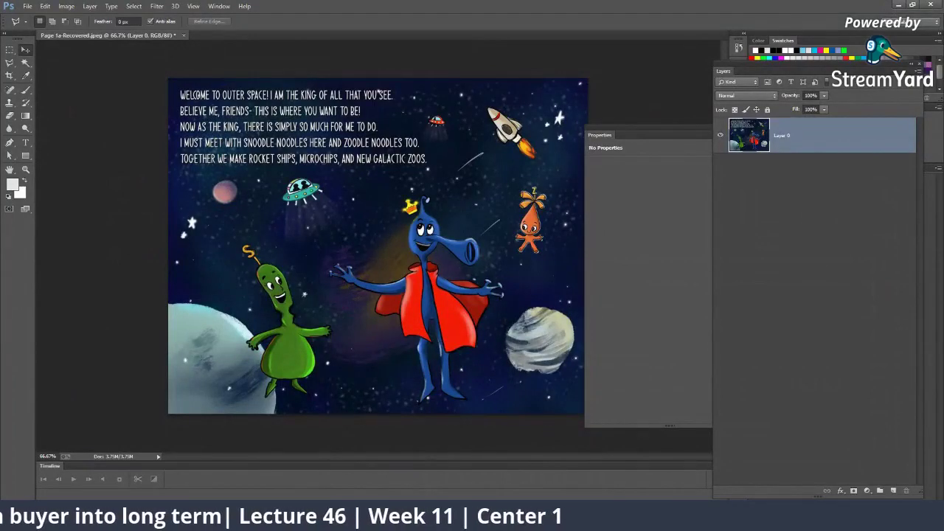
Browse Local Disk (F:) and the Network location in File Explorer, dismissing the network error.
{"action": "key", "text": "super+e"}
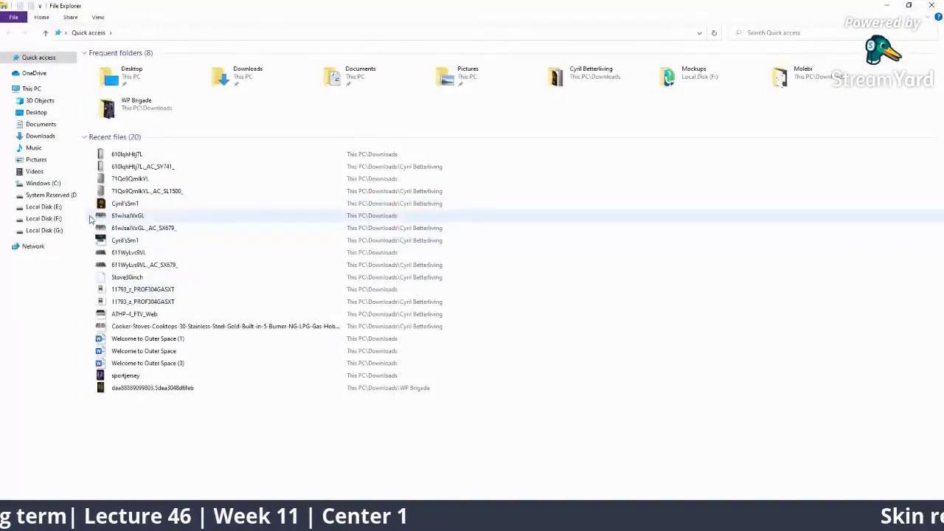
{"action": "left_click", "coordinate": [59, 218]}
{"action": "left_click", "coordinate": [44, 207]}
{"action": "left_click", "coordinate": [33, 246]}
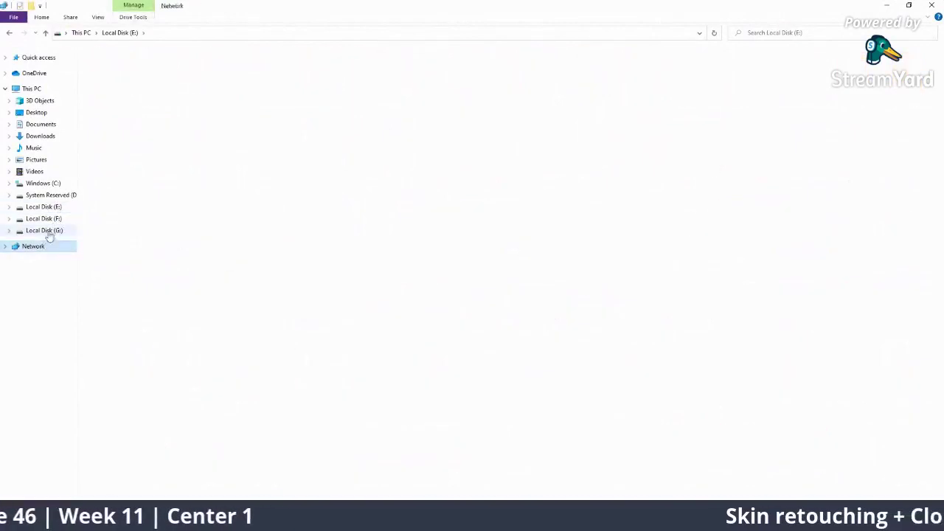
{"action": "left_click", "coordinate": [568, 272]}
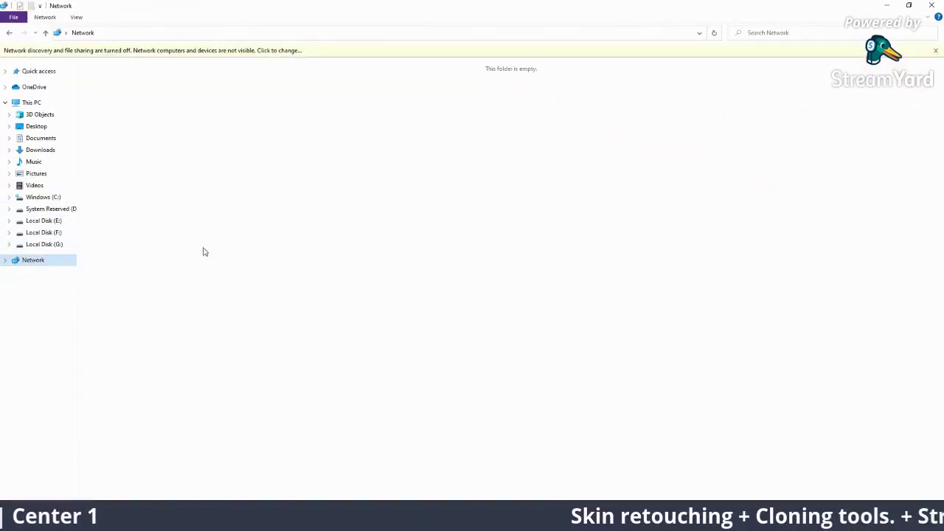
Browse Local Disks G:, E: and F:, then return to the StreamYard broadcast.
{"action": "left_click", "coordinate": [65, 244]}
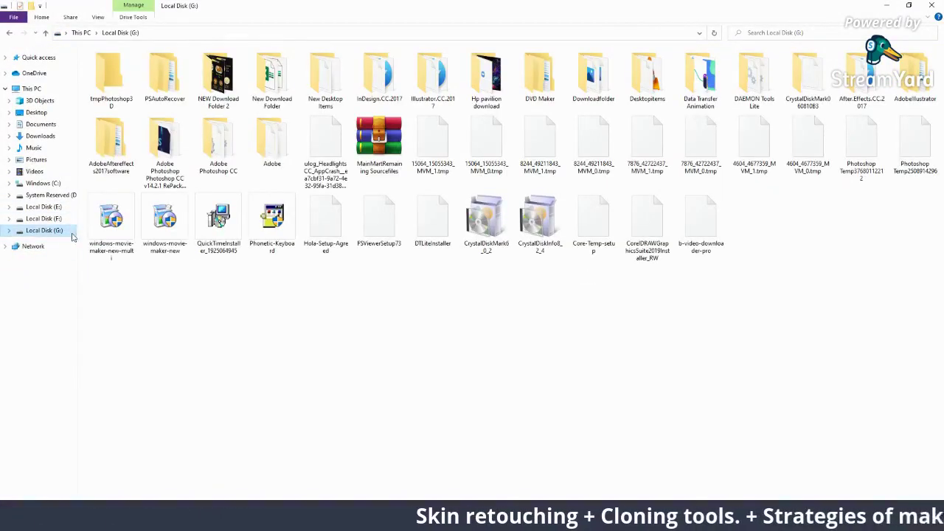
{"action": "left_click", "coordinate": [62, 206]}
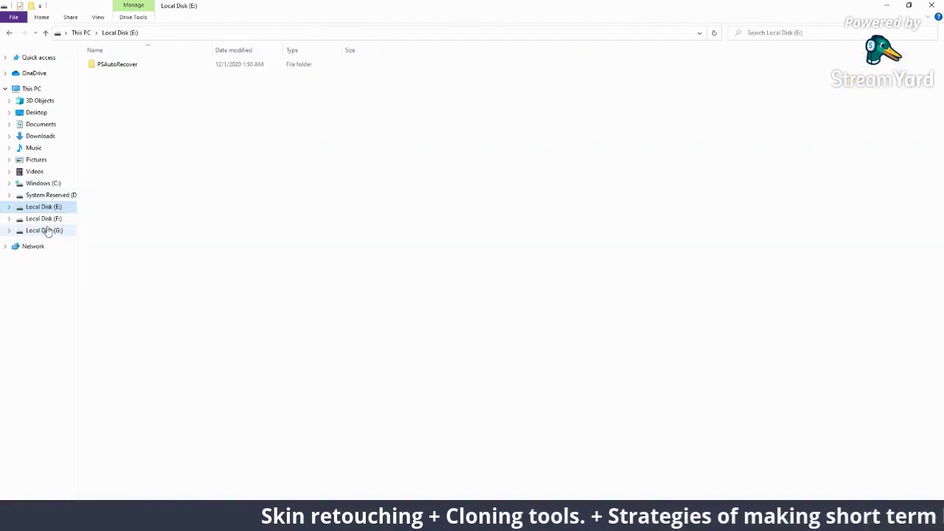
{"action": "left_click", "coordinate": [56, 220]}
{"action": "left_click", "coordinate": [45, 230]}
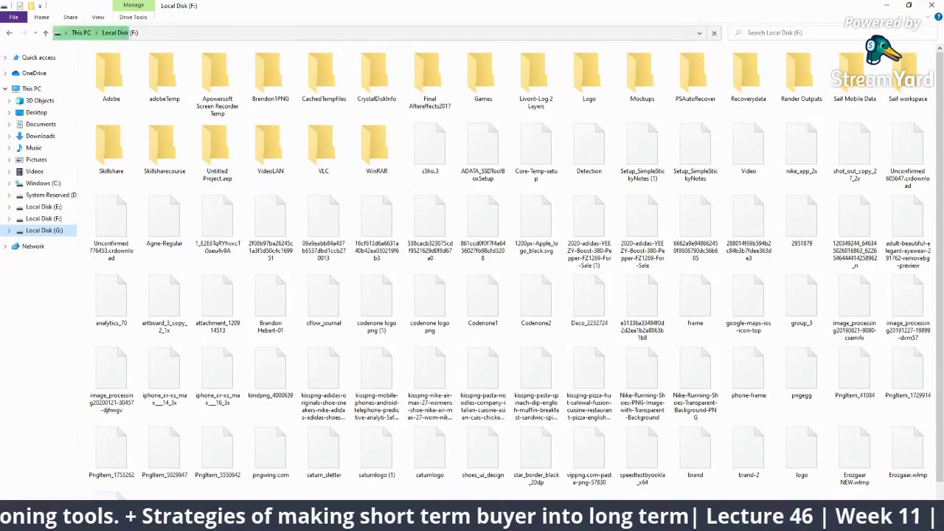
{"action": "left_click", "coordinate": [583, 465]}
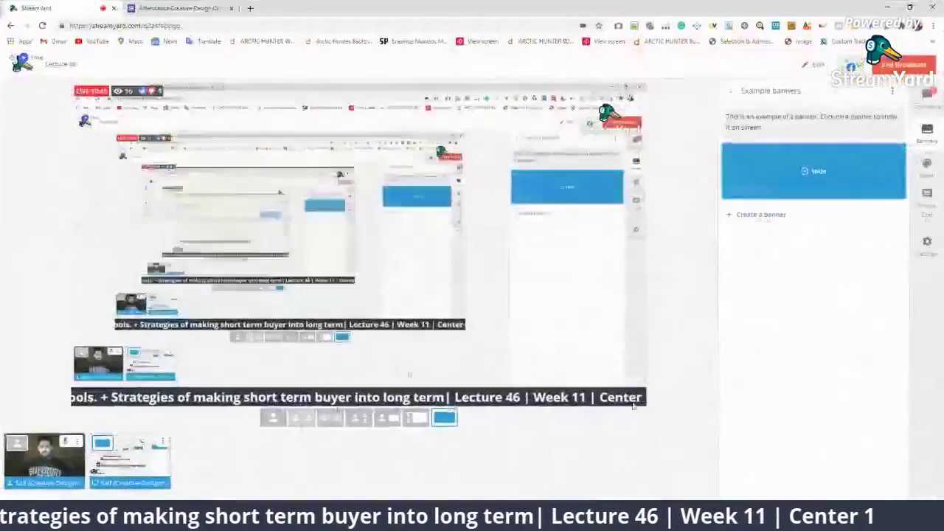
Show viewers' Facebook comments in the sidebar, then switch to File Explorer on Local Disk (F:).
{"action": "left_click", "coordinate": [927, 96]}
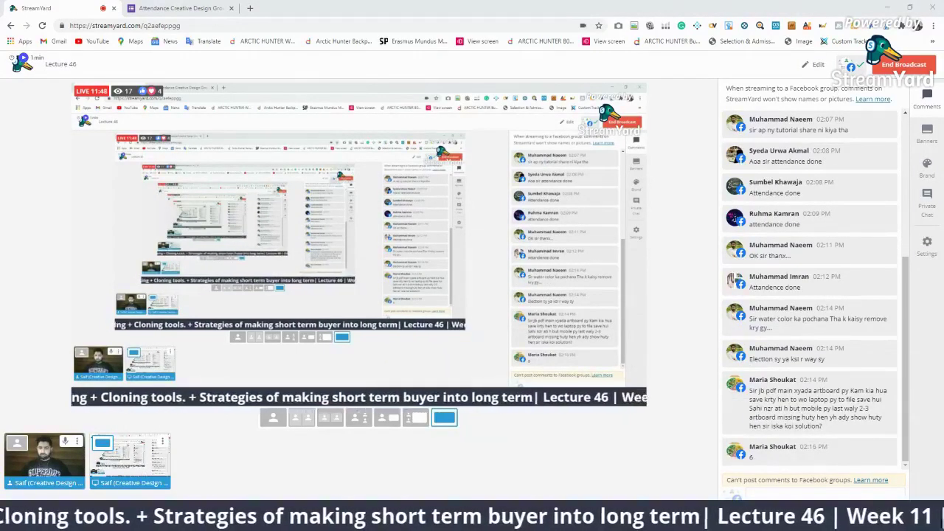
{"action": "key", "text": "alt+Tab"}
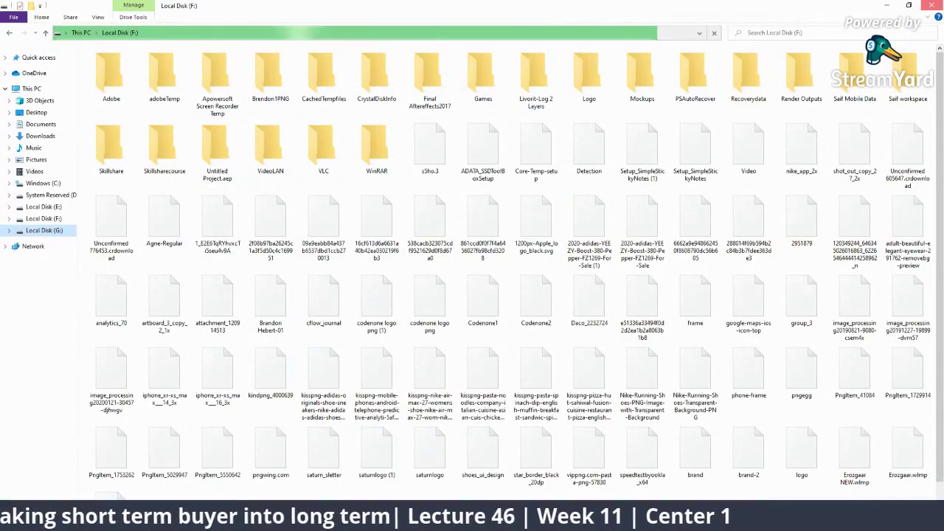
{"action": "left_click", "coordinate": [582, 478]}
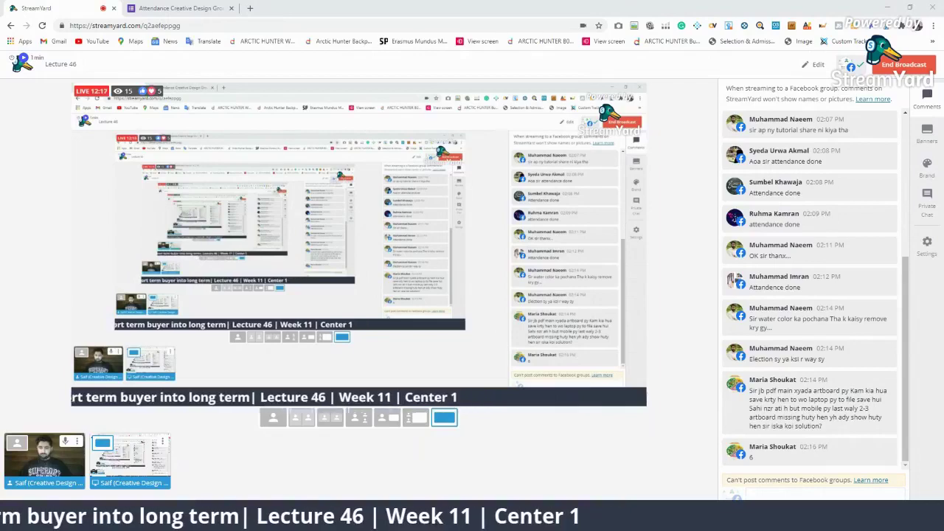
{"action": "key", "text": "alt+Tab"}
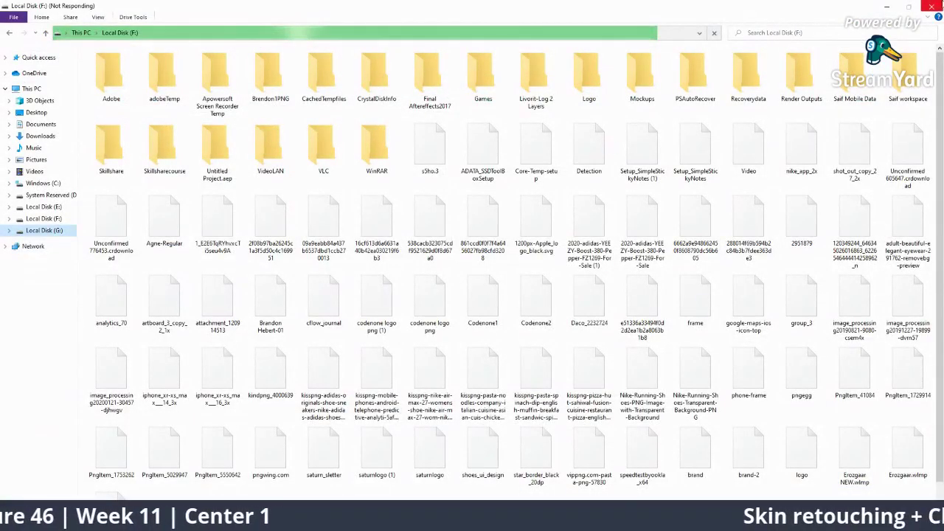
Check CPU performance and running processes in Task Manager, dismiss the not-responding warning, and close it.
{"action": "right_click", "coordinate": [730, 516]}
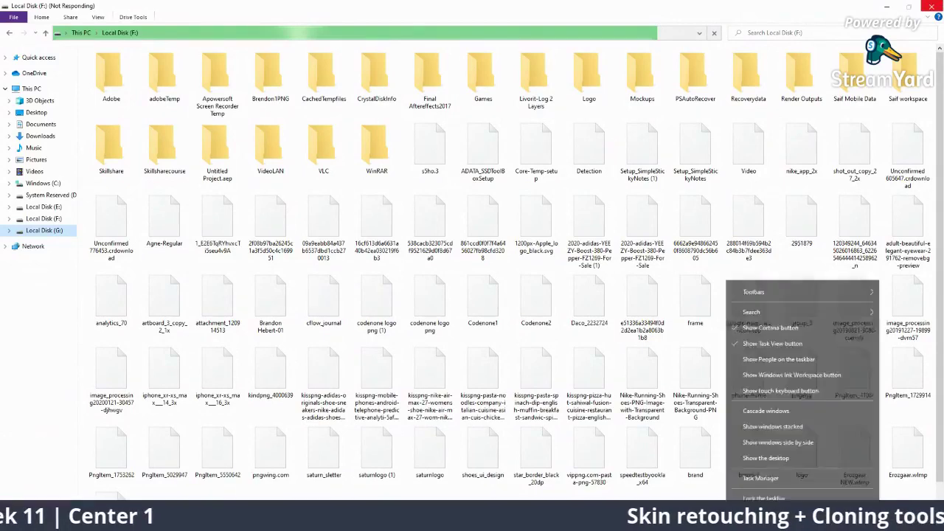
{"action": "left_click", "coordinate": [767, 478]}
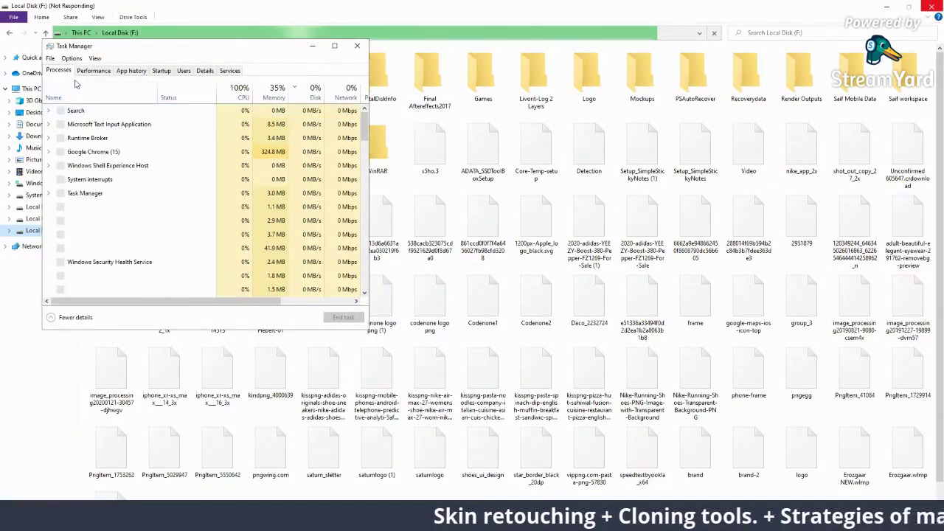
{"action": "left_click", "coordinate": [95, 70]}
{"action": "left_click", "coordinate": [94, 70]}
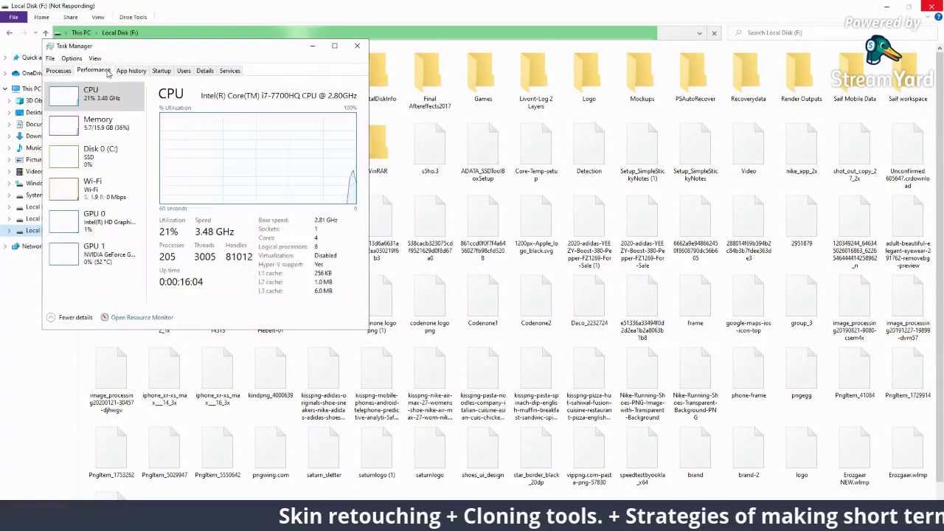
{"action": "left_click", "coordinate": [61, 71]}
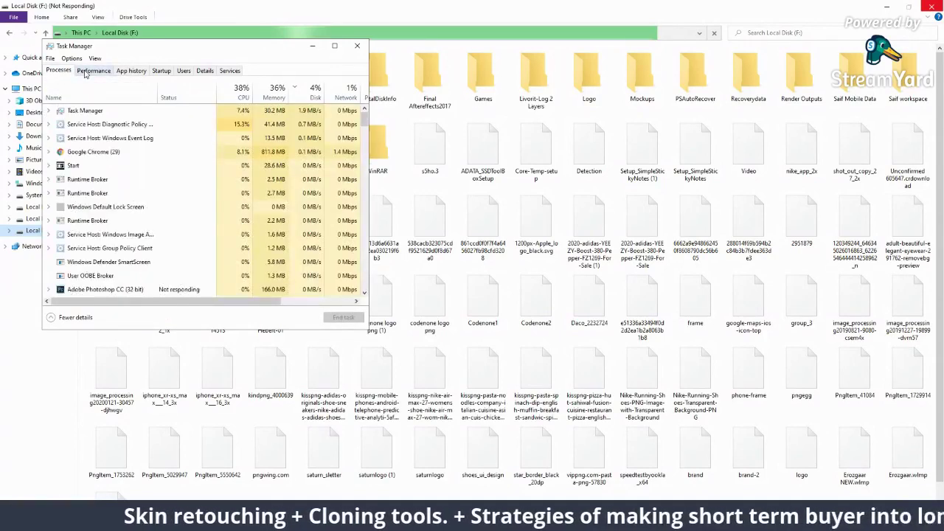
{"action": "left_click", "coordinate": [86, 71]}
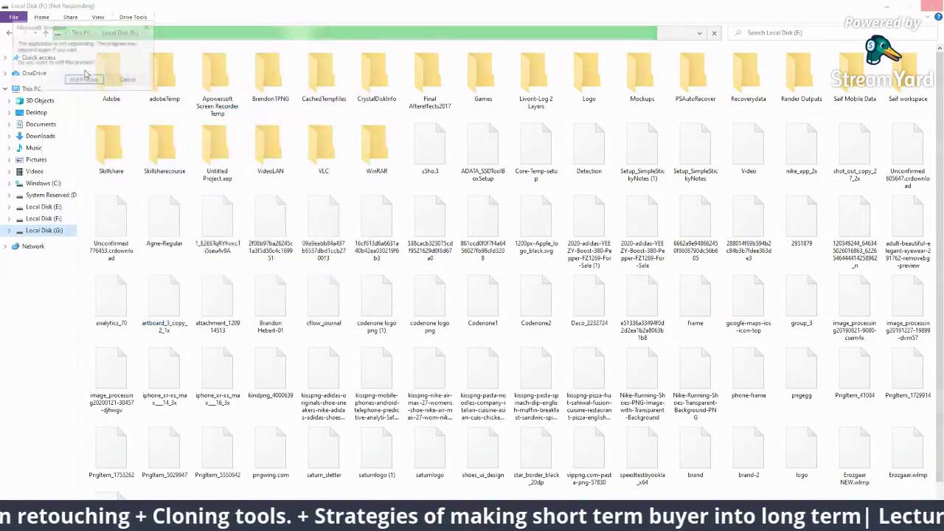
{"action": "left_click", "coordinate": [89, 83]}
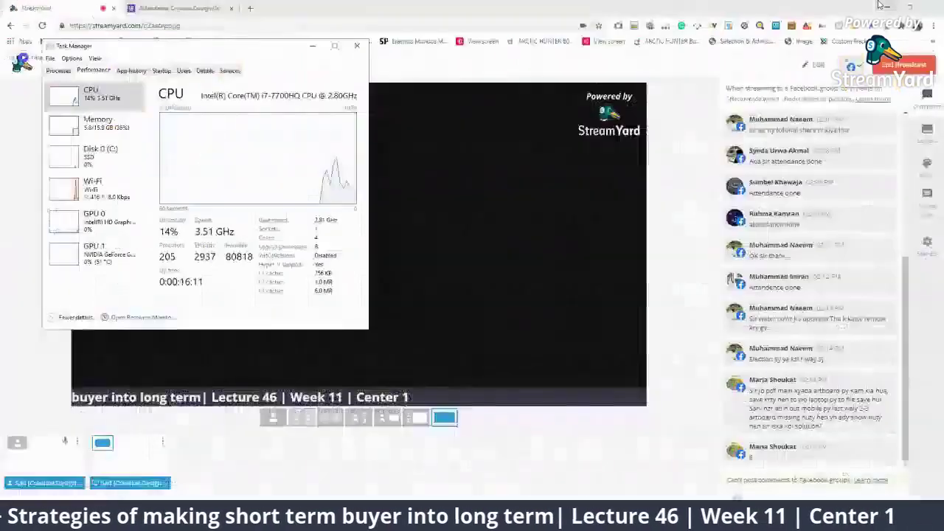
{"action": "left_click", "coordinate": [357, 46]}
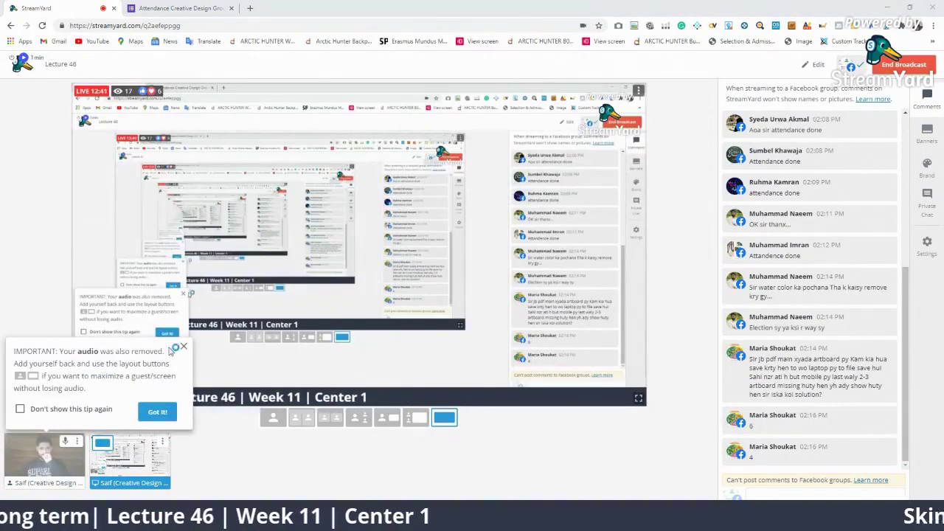
Dismiss the audio tip, add the camera feed to the stream, and reveal the hidden comment.
{"action": "left_click", "coordinate": [183, 349]}
{"action": "mouse_move", "coordinate": [44, 457]}
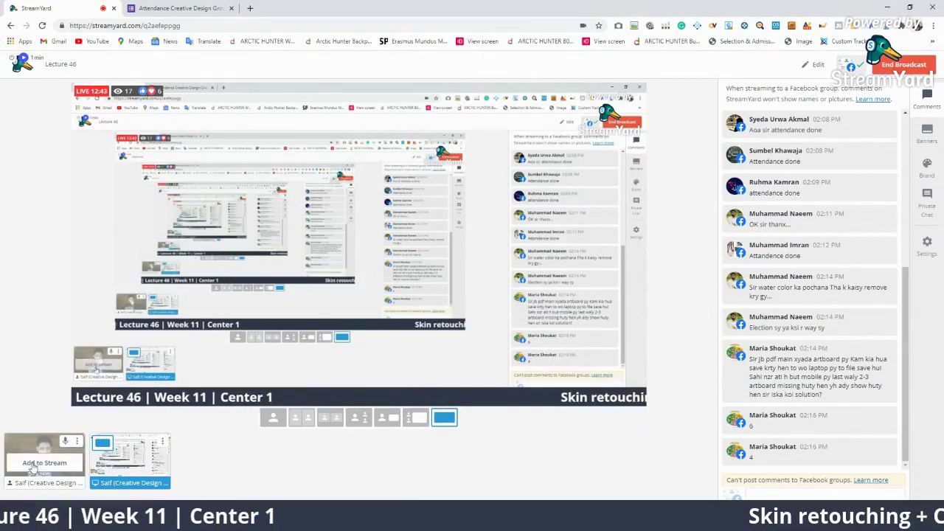
{"action": "left_click", "coordinate": [45, 463]}
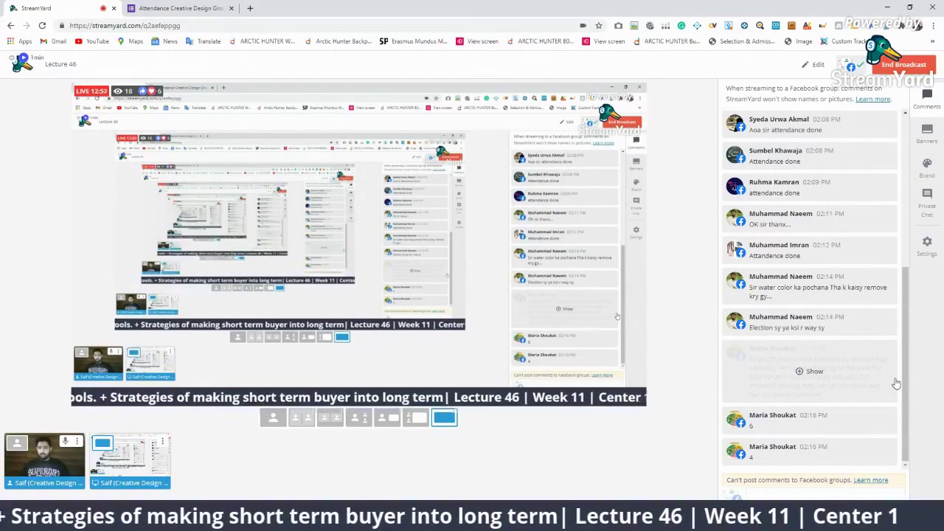
{"action": "left_click", "coordinate": [896, 384]}
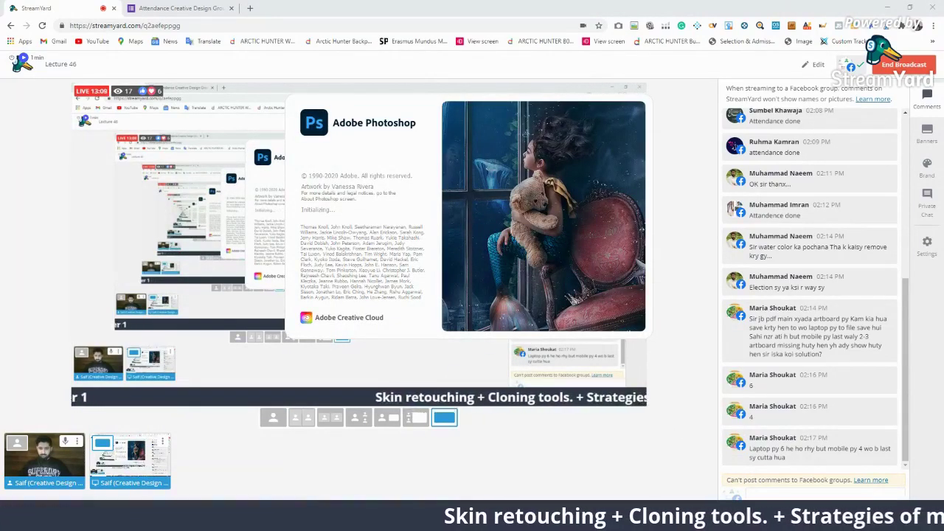
{"action": "key", "text": "super+e"}
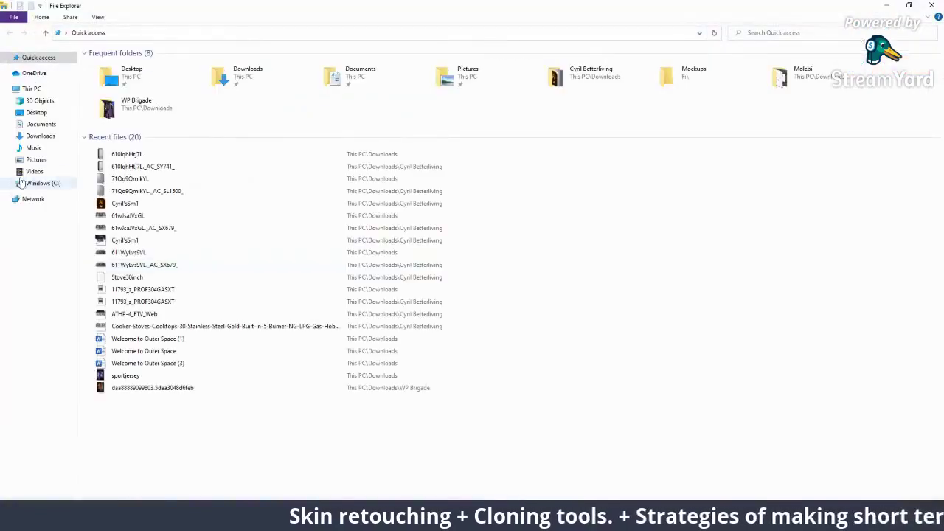
Minimise File Explorer, glance at Photoshop's File menu, then go to the Attendance form tab.
{"action": "left_click", "coordinate": [36, 88]}
{"action": "left_click", "coordinate": [892, 5]}
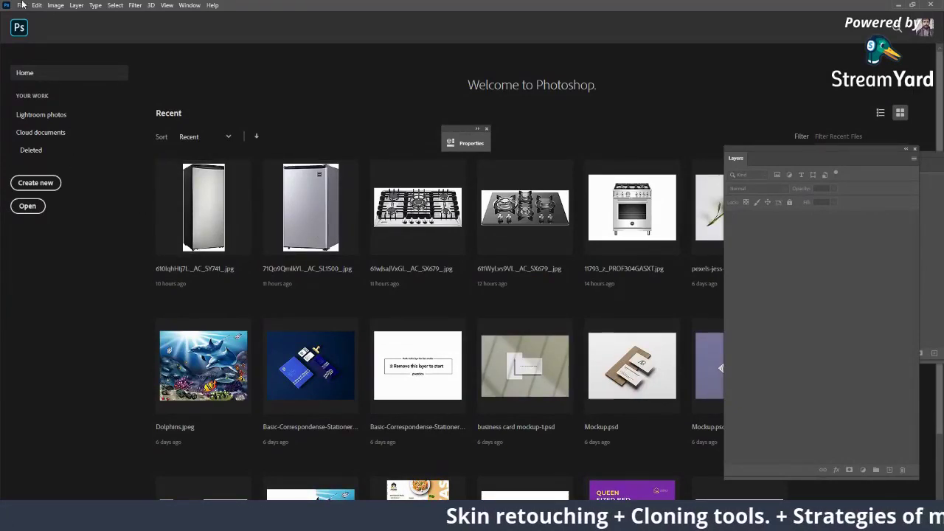
{"action": "left_click", "coordinate": [23, 6]}
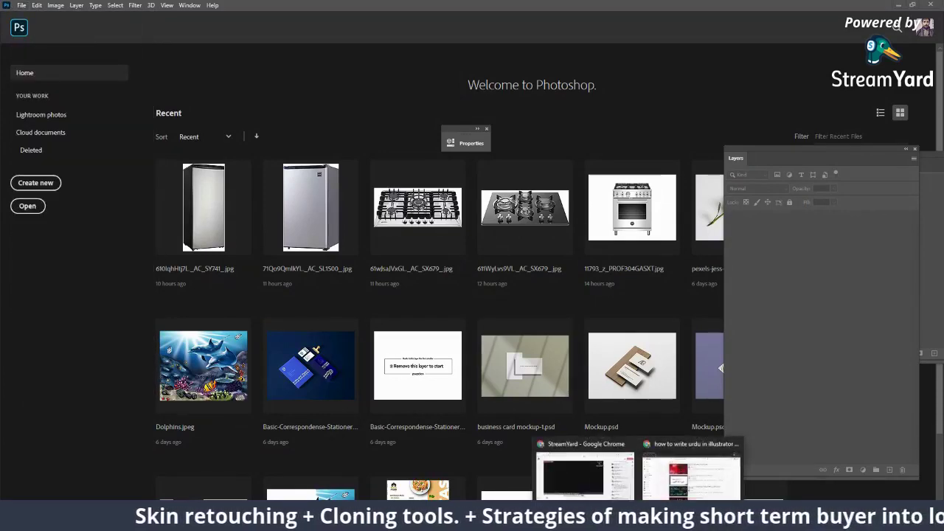
{"action": "left_click", "coordinate": [583, 465]}
{"action": "left_click", "coordinate": [177, 8]}
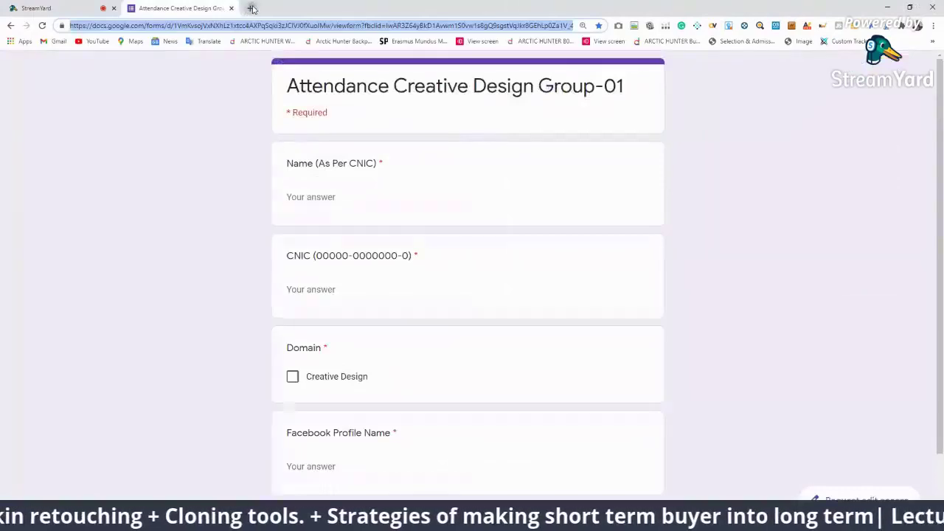
Open a new browser tab and go to the Pexels website.
{"action": "left_click", "coordinate": [250, 8]}
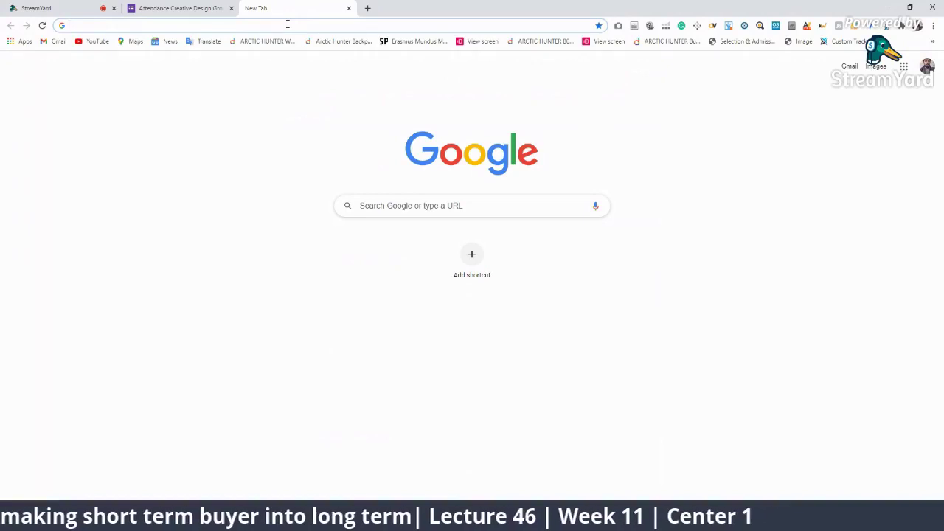
{"action": "left_click", "coordinate": [229, 25]}
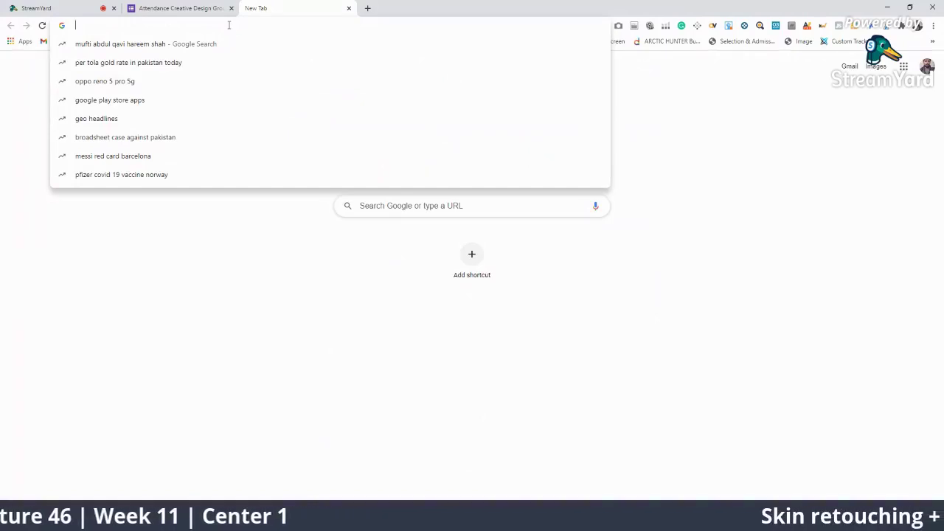
{"action": "type", "text": "pexels"}
{"action": "key", "text": "Return"}
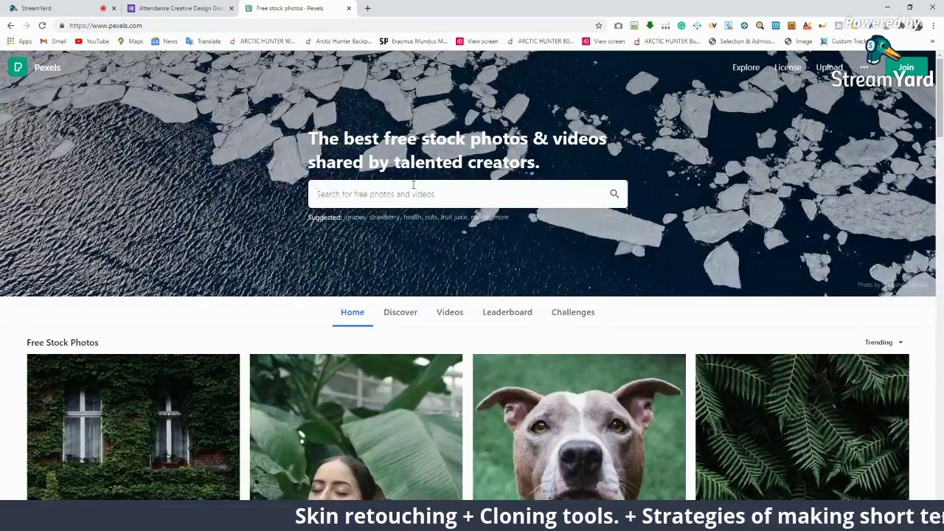
Search Pexels for 'face skin care', browse results, then refine the search to 'face skin'.
{"action": "left_click", "coordinate": [413, 184]}
{"action": "type", "text": "te"}
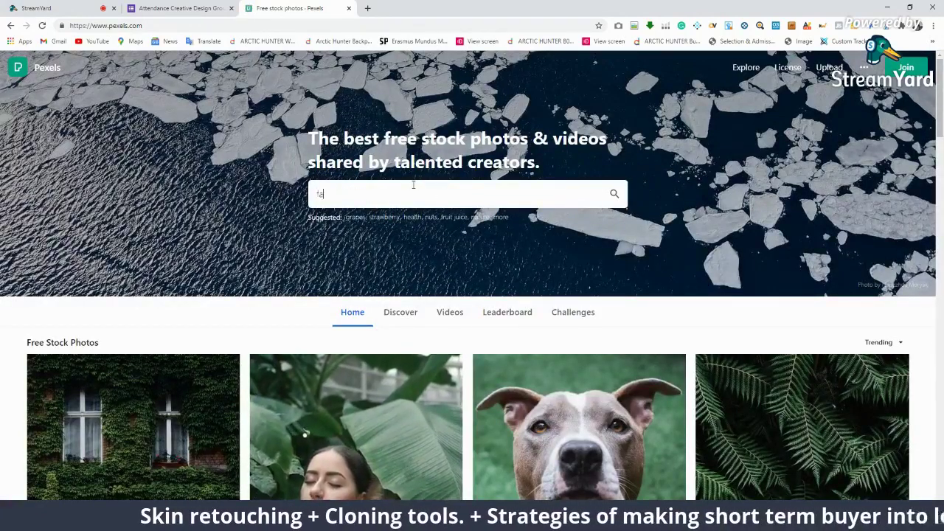
{"action": "type", "text": "ce skin"}
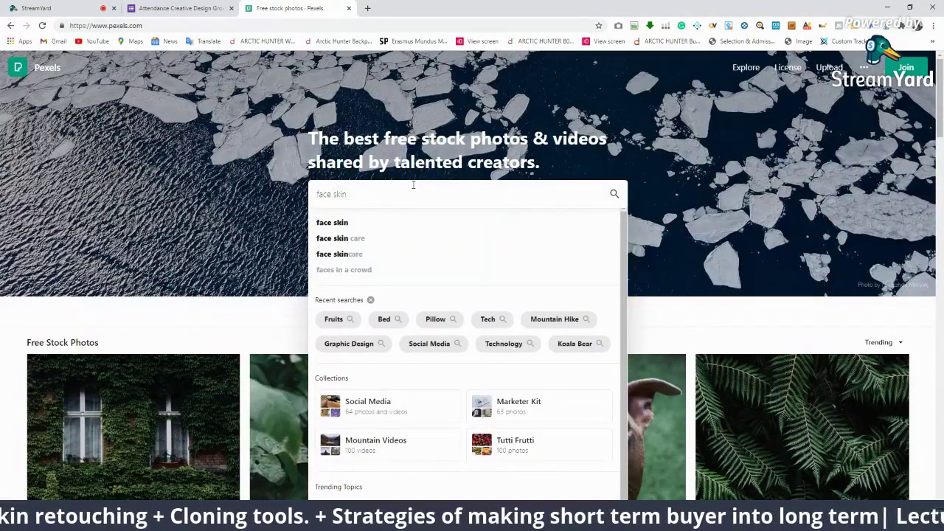
{"action": "key", "text": "Down"}
{"action": "key", "text": "Down"}
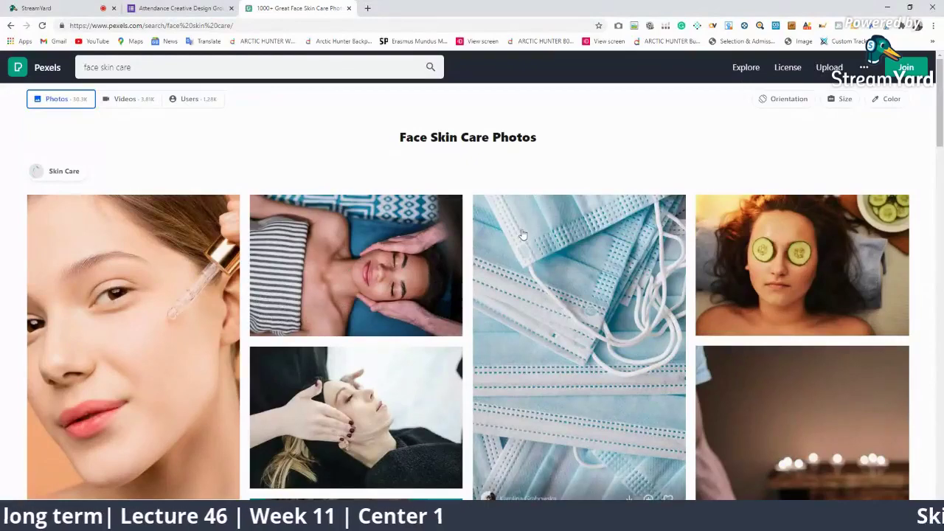
{"action": "scroll", "coordinate": [509, 250], "scroll_direction": "down", "scroll_amount": 3}
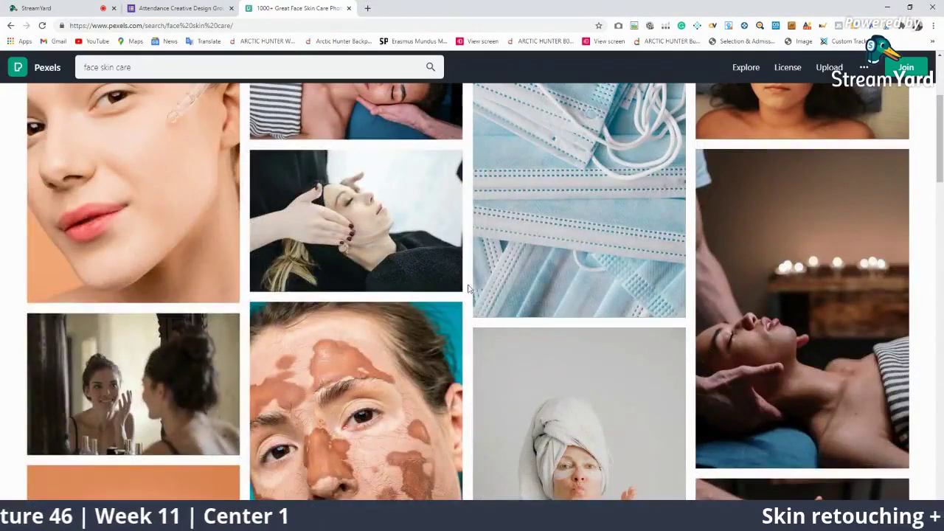
{"action": "scroll", "coordinate": [468, 286], "scroll_direction": "down", "scroll_amount": 3}
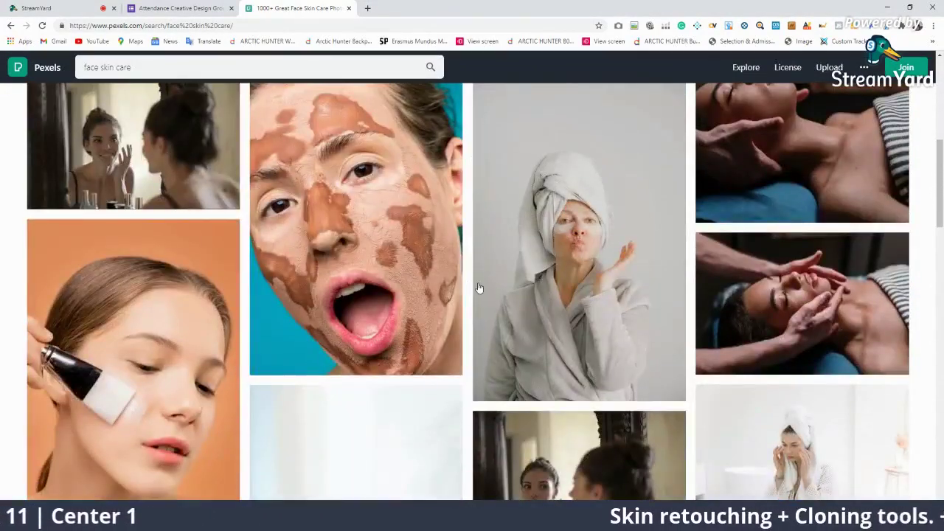
{"action": "scroll", "coordinate": [478, 288], "scroll_direction": "up", "scroll_amount": 7}
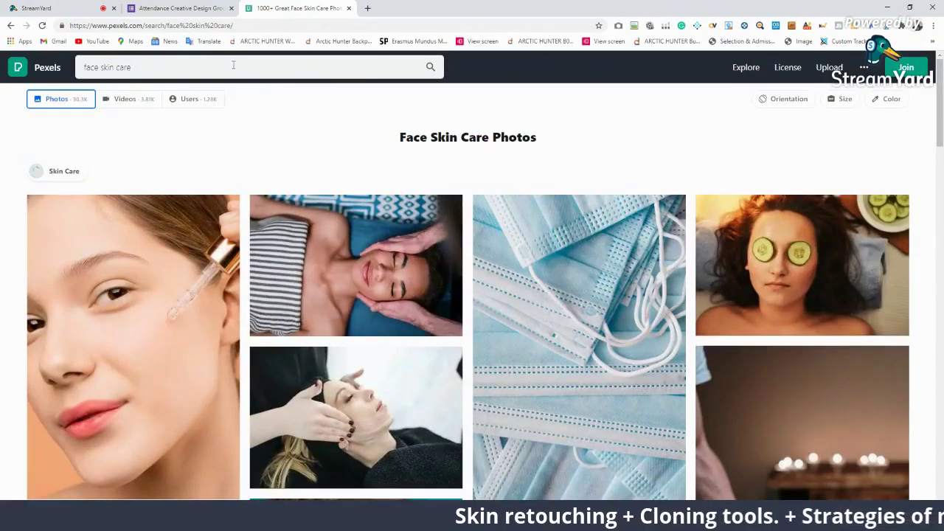
{"action": "left_click", "coordinate": [178, 70]}
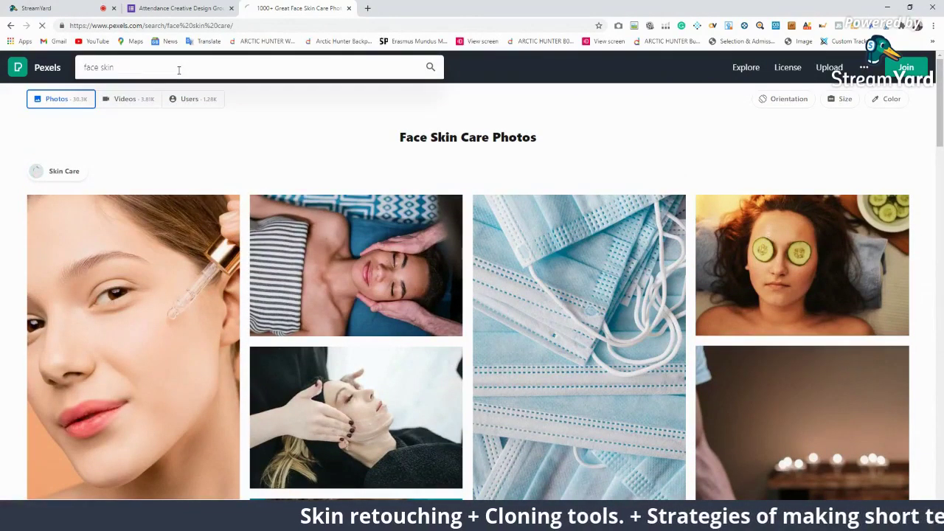
{"action": "left_click", "coordinate": [429, 68]}
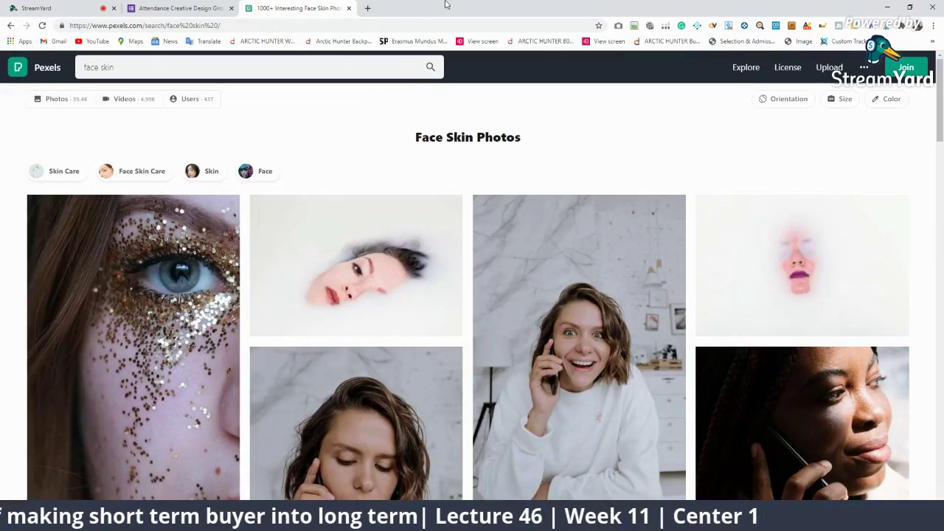
Search Google Images for 'face skin pimple' in a new tab.
{"action": "left_click", "coordinate": [368, 9]}
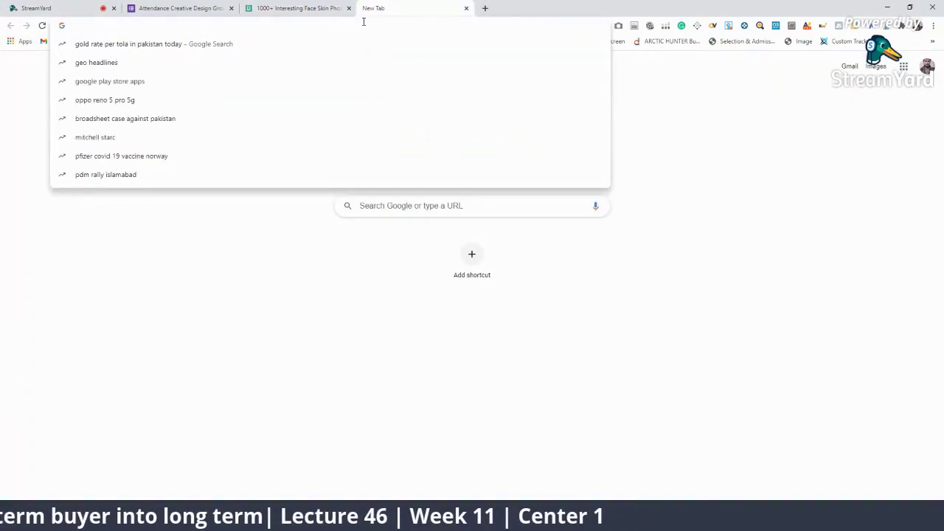
{"action": "type", "text": "face s"}
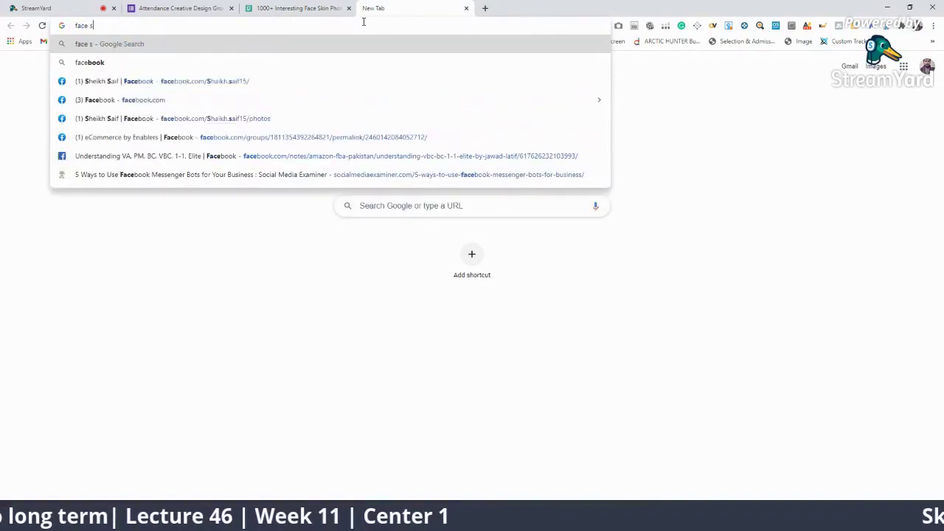
{"action": "type", "text": "kin pimple"}
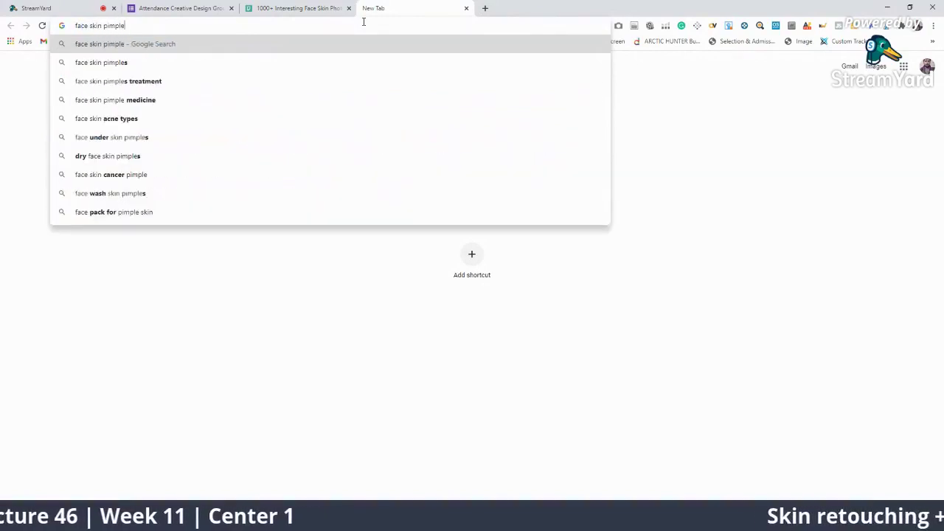
{"action": "key", "text": "Return"}
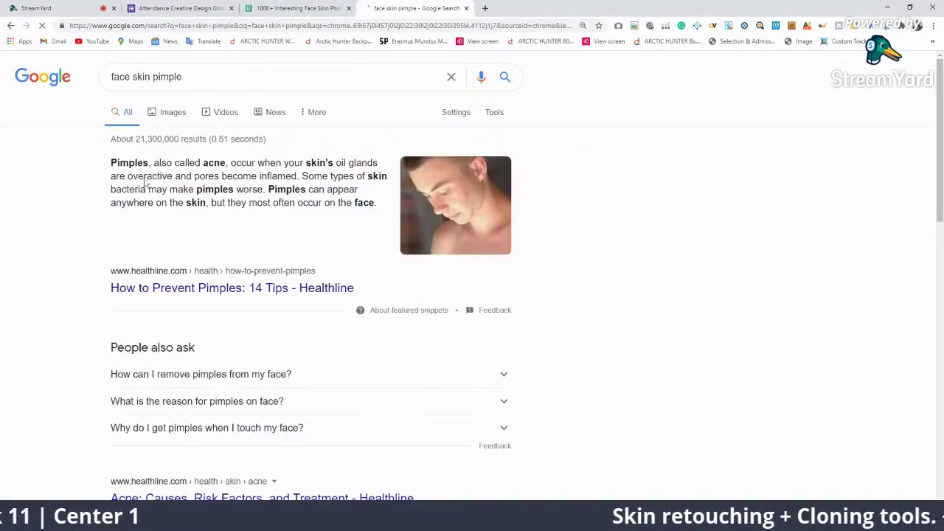
{"action": "left_click", "coordinate": [168, 113]}
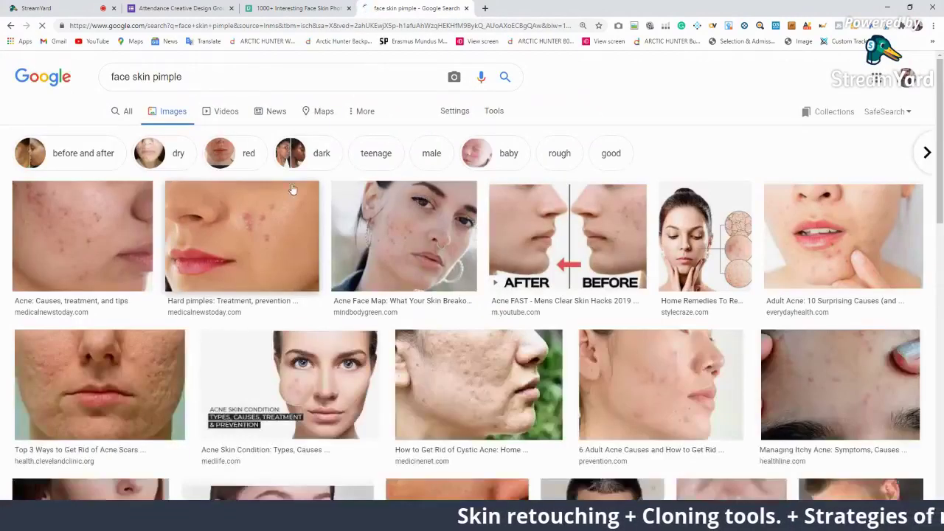
Save the hard-pimples cheek close-up to Downloads, then return to the Pexels results.
{"action": "left_click", "coordinate": [241, 222]}
{"action": "right_click", "coordinate": [772, 187]}
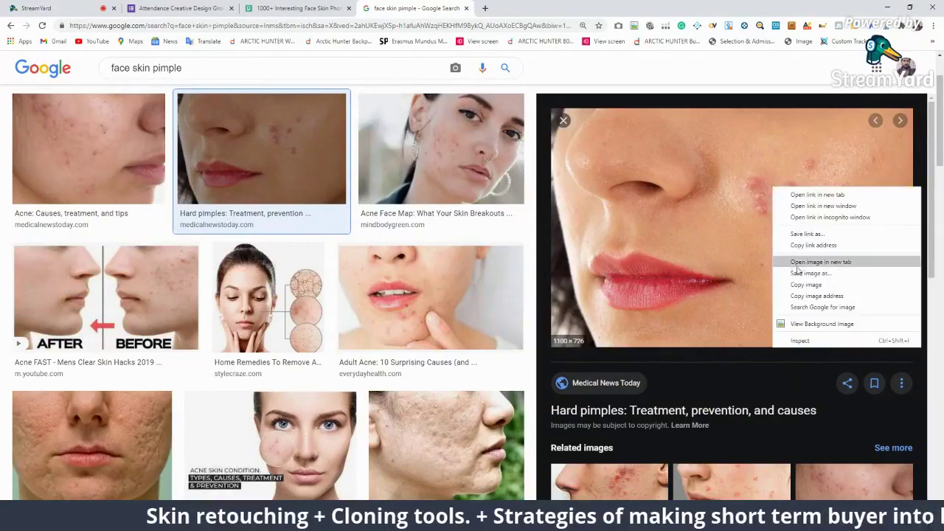
{"action": "left_click", "coordinate": [805, 272]}
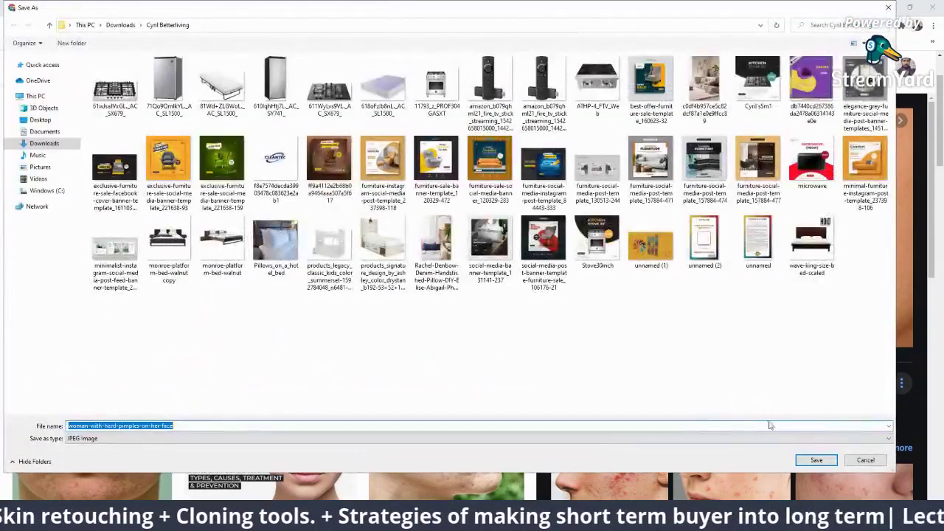
{"action": "left_click", "coordinate": [58, 144]}
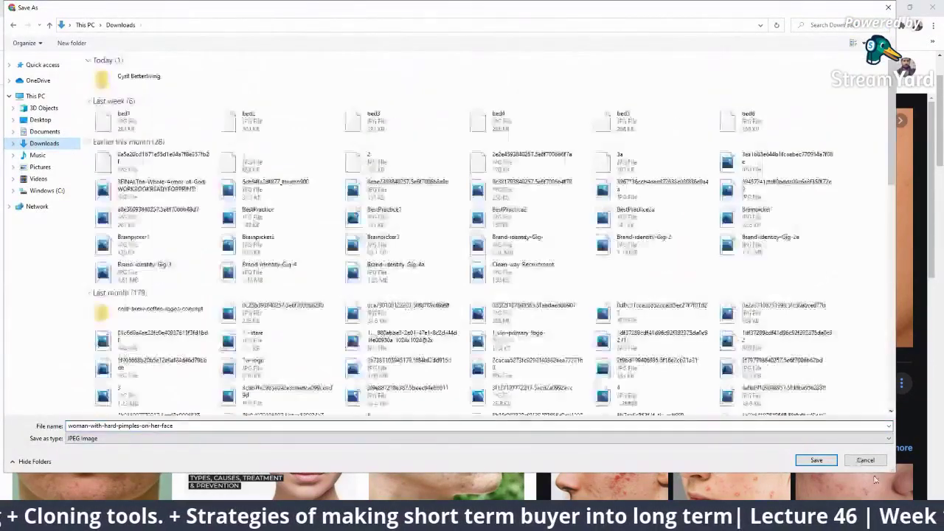
{"action": "left_click", "coordinate": [816, 459]}
{"action": "left_click", "coordinate": [298, 8]}
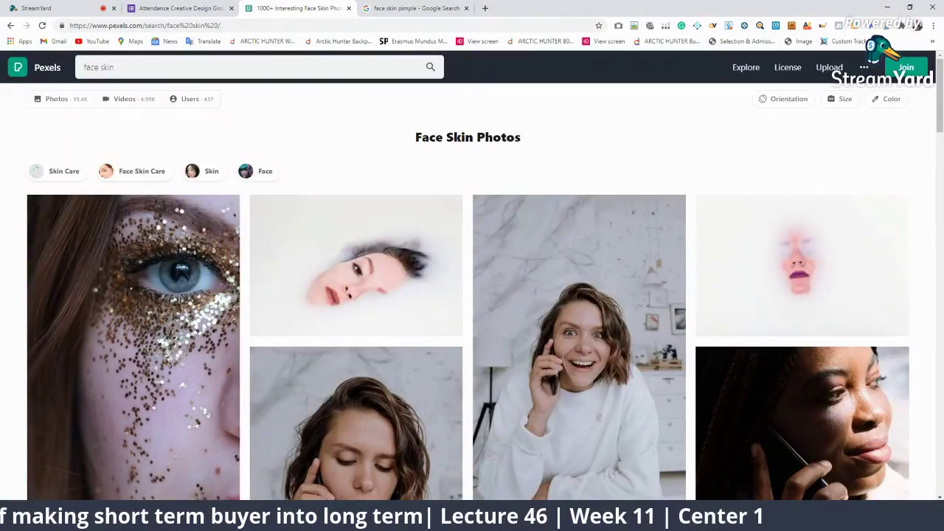
Drag woman-with-hard-pimples-on-her-face.jpg from the Downloads folder into Photoshop to open it.
{"action": "key", "text": "super+e"}
{"action": "left_click", "coordinate": [40, 136]}
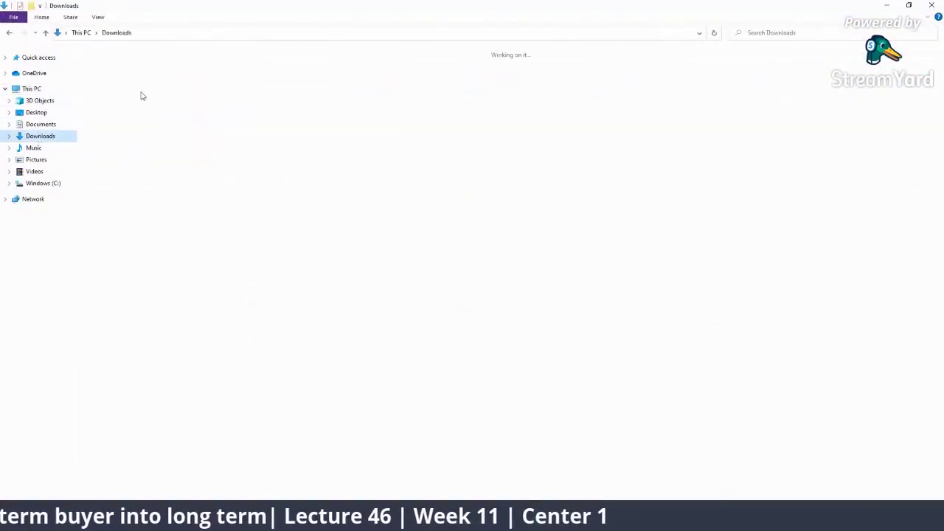
{"action": "left_click", "coordinate": [170, 273]}
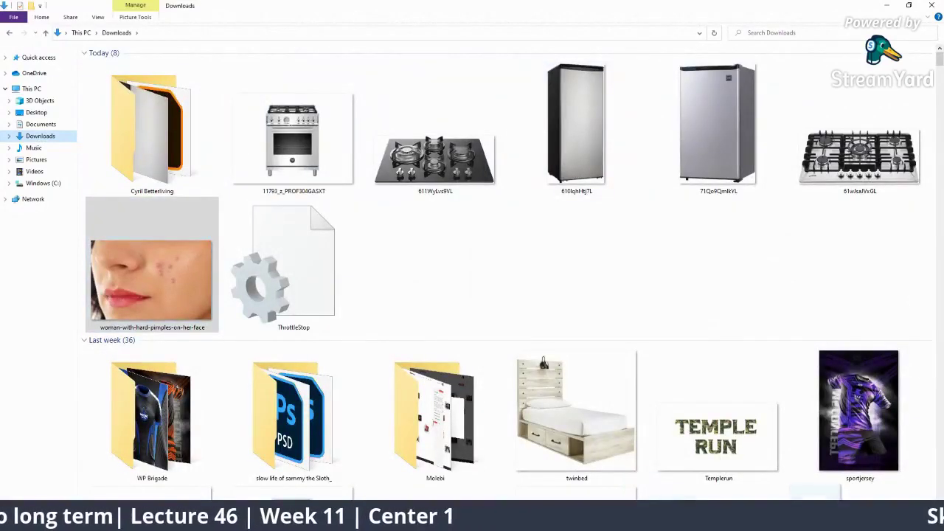
{"action": "mouse_move", "coordinate": [151, 280]}
{"action": "left_mouse_down"}
{"action": "mouse_move", "coordinate": [518, 18]}
{"action": "mouse_move", "coordinate": [515, 41]}
{"action": "left_mouse_up"}
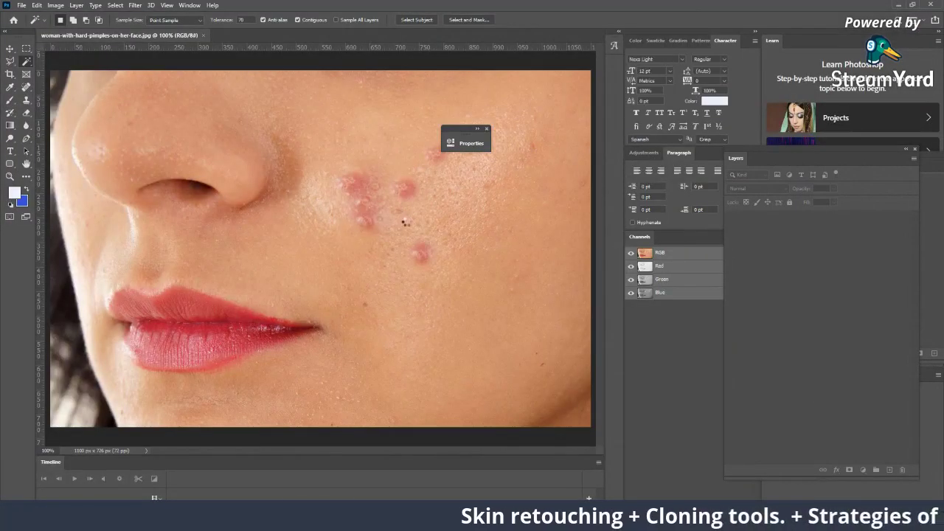
View the photo at 100% and float the Layers panel beside the canvas.
{"action": "key", "text": "z"}
{"action": "left_click", "coordinate": [301, 221], "text": "alt"}
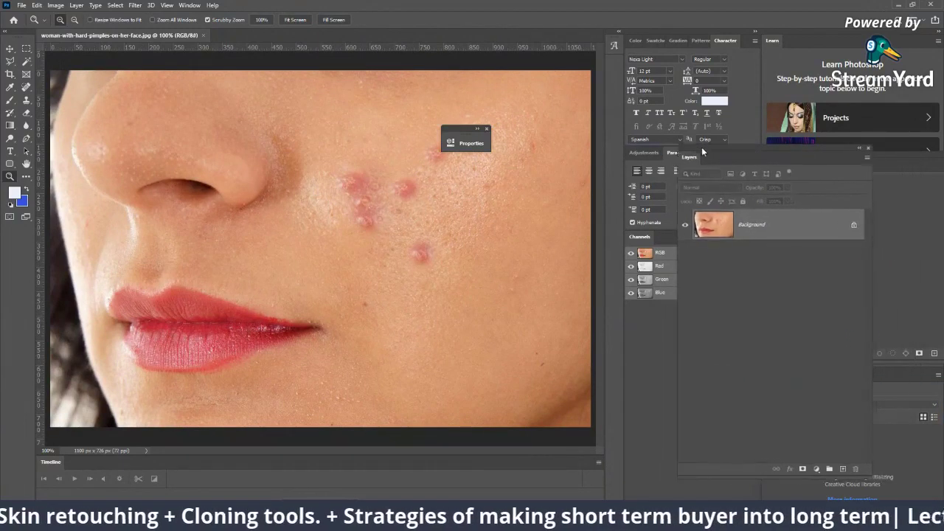
{"action": "left_click_drag", "start_coordinate": [714, 153], "coordinate": [692, 197]}
{"action": "left_click_drag", "start_coordinate": [636, 152], "coordinate": [526, 153]}
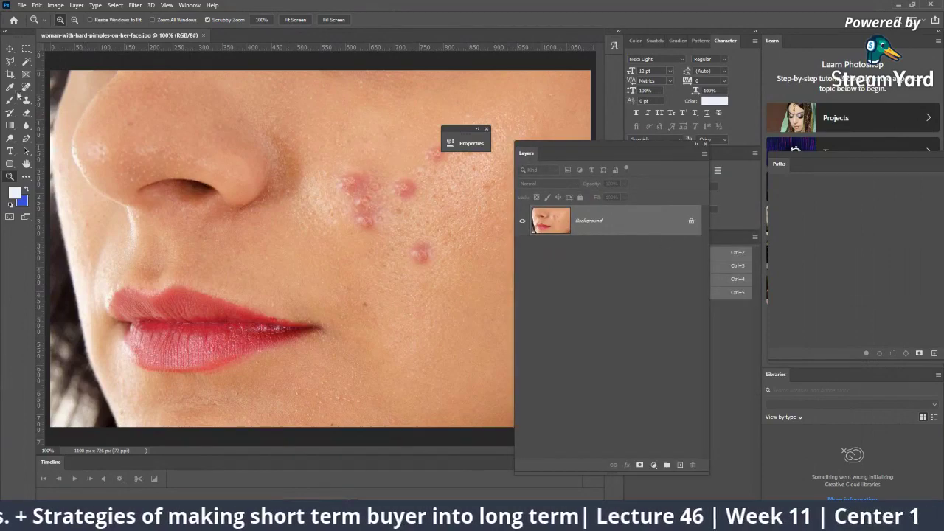
Cycle through the Move, Magic Wand and Crop tools and re-float the Layers panel.
{"action": "left_click", "coordinate": [12, 52]}
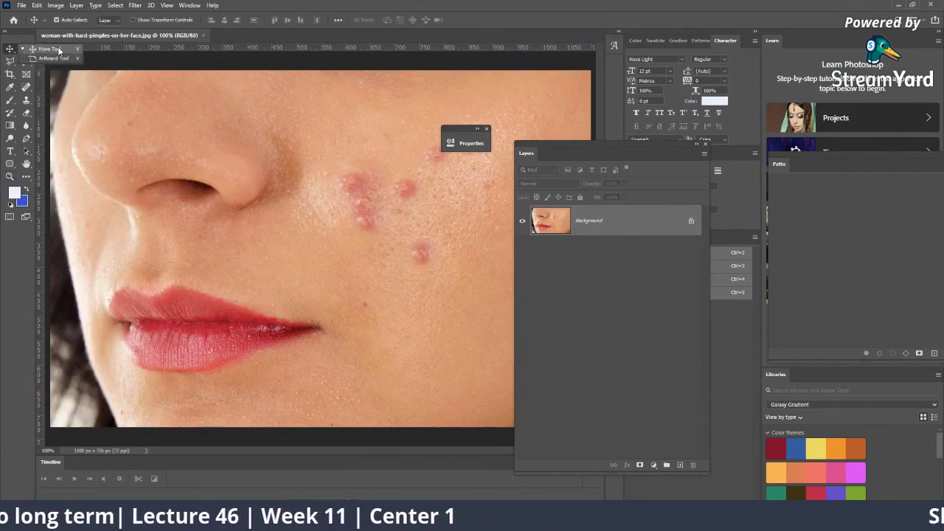
{"action": "left_click", "coordinate": [59, 49]}
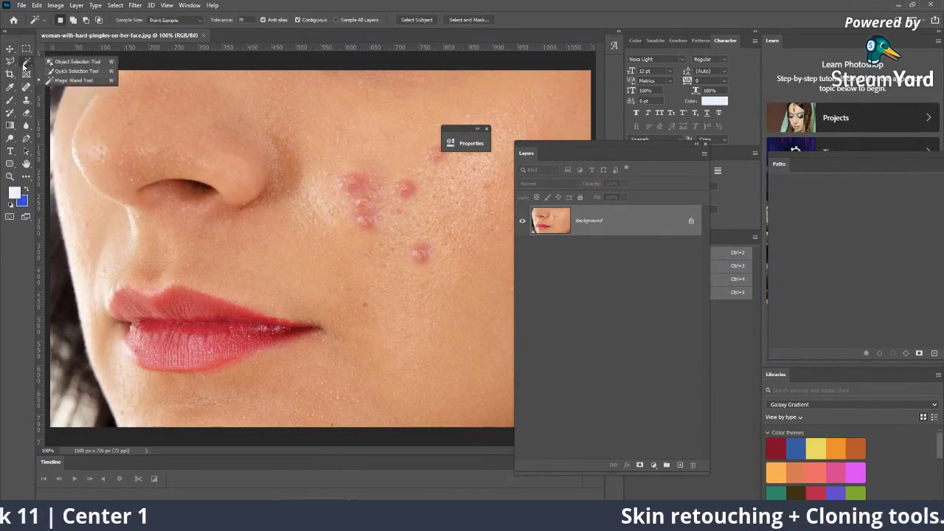
{"action": "left_click", "coordinate": [26, 61]}
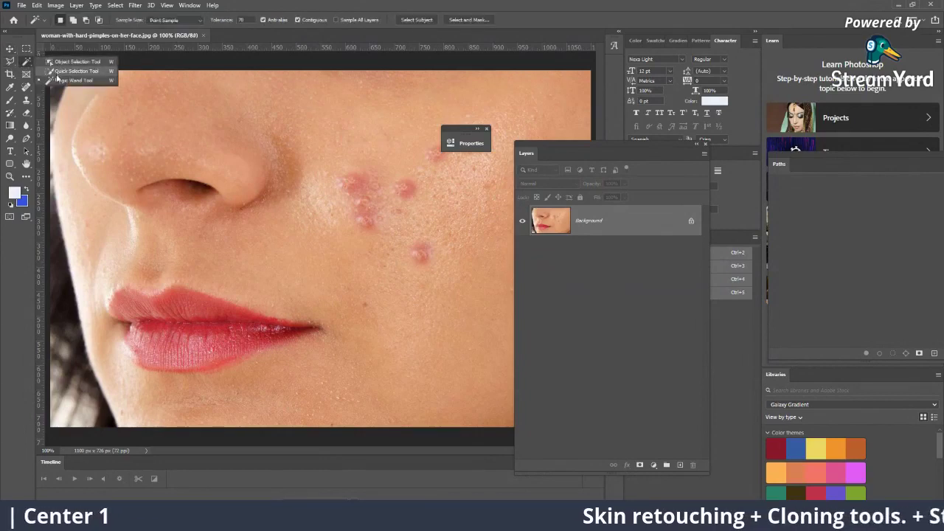
{"action": "left_click", "coordinate": [10, 75]}
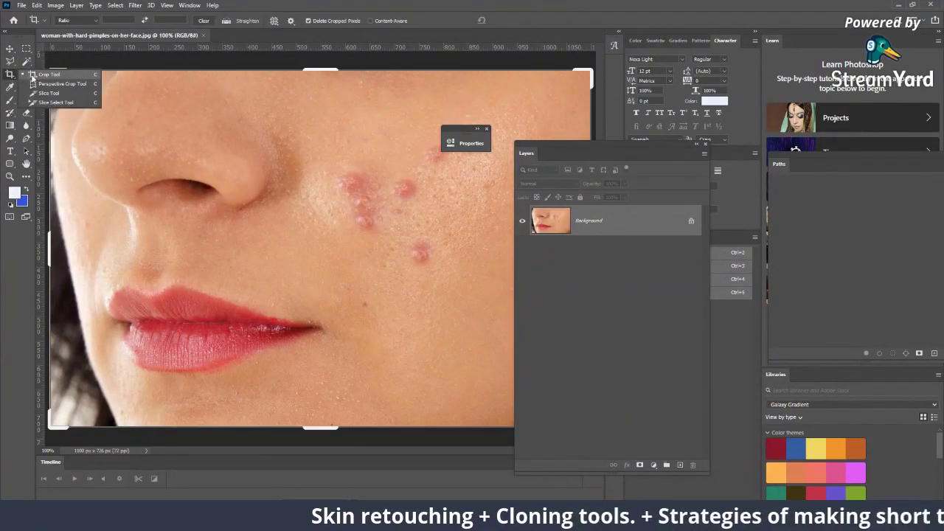
{"action": "left_click", "coordinate": [48, 74]}
{"action": "left_click_drag", "start_coordinate": [571, 150], "coordinate": [732, 147]}
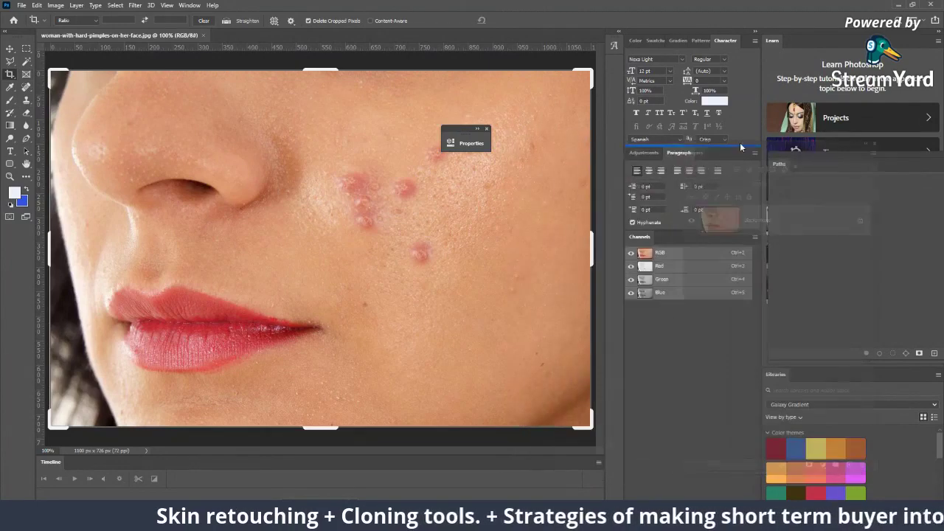
{"action": "mouse_move", "coordinate": [636, 152]}
{"action": "left_mouse_down"}
{"action": "mouse_move", "coordinate": [616, 205]}
{"action": "mouse_move", "coordinate": [674, 270]}
{"action": "left_mouse_up"}
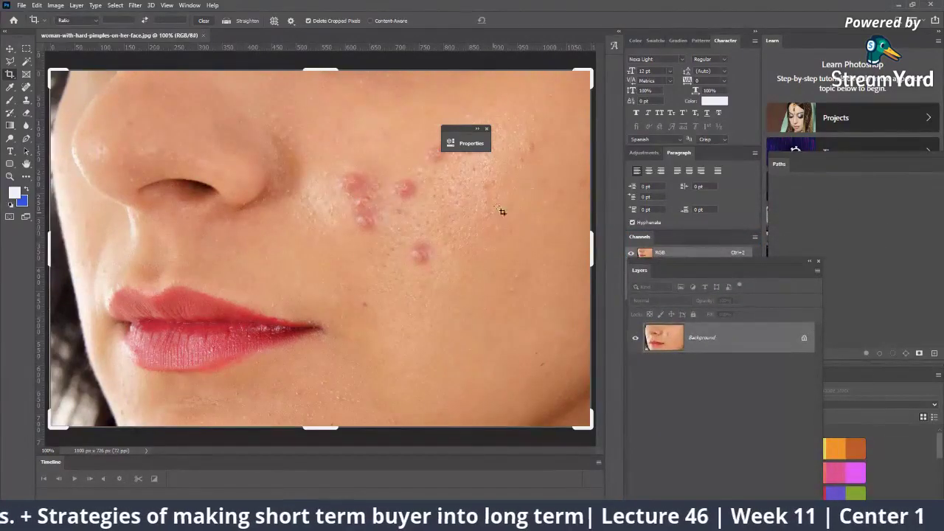
Close the Properties panel and pull the crop's right and left sides inward.
{"action": "left_click", "coordinate": [10, 73]}
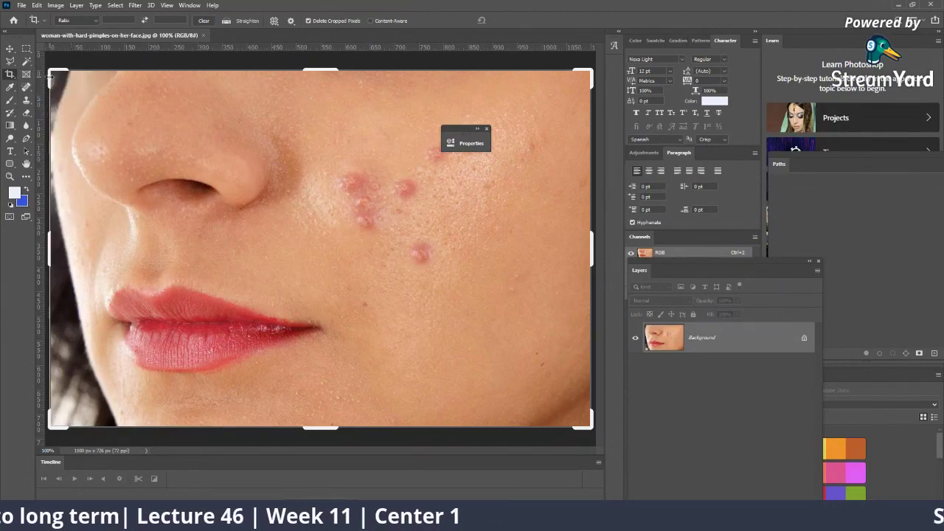
{"action": "left_click", "coordinate": [486, 131]}
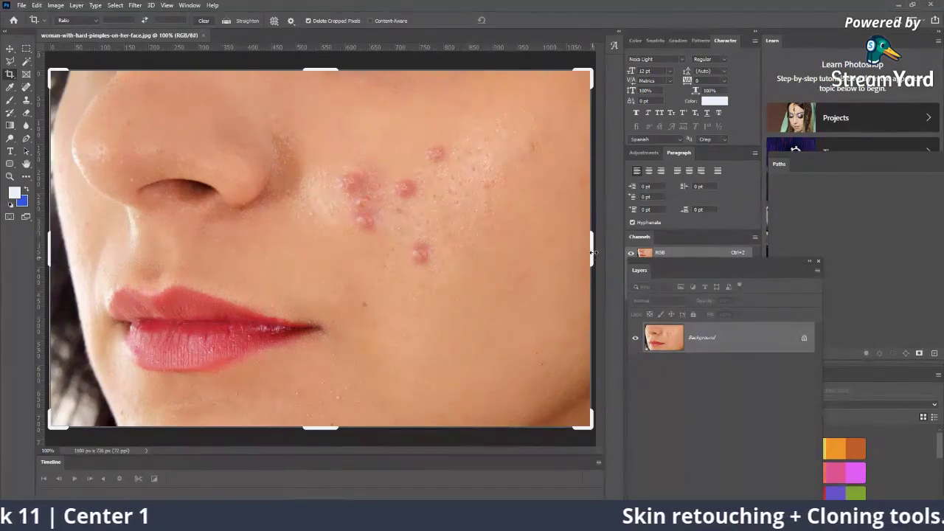
{"action": "mouse_move", "coordinate": [593, 252]}
{"action": "left_mouse_down"}
{"action": "mouse_move", "coordinate": [561, 253]}
{"action": "mouse_move", "coordinate": [553, 243]}
{"action": "left_mouse_up"}
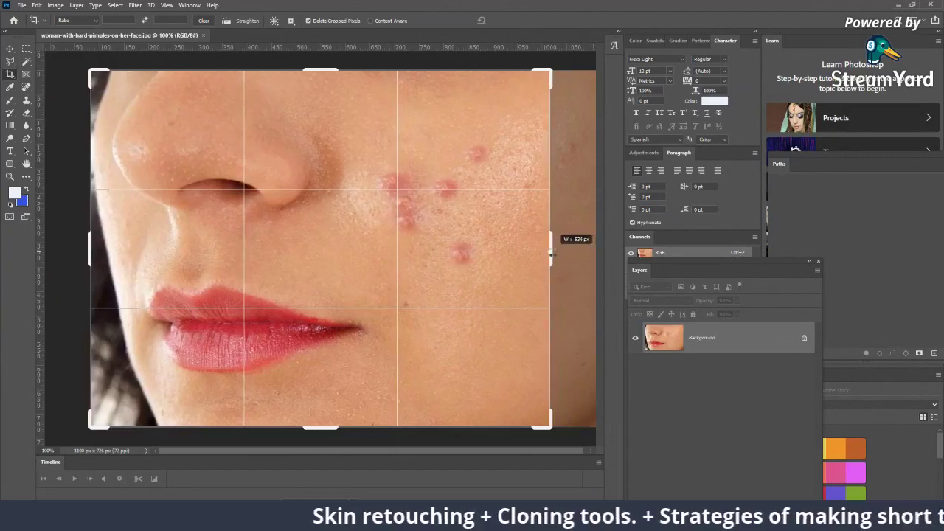
{"action": "left_click_drag", "start_coordinate": [93, 245], "coordinate": [94, 248]}
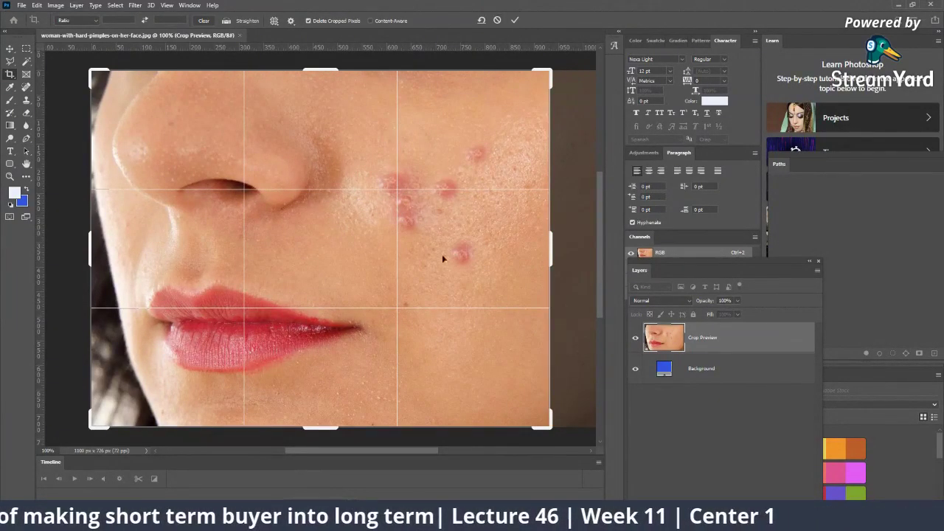
Apply and undo the crop, then unlock the Background layer into Layer 0.
{"action": "left_click", "coordinate": [516, 21]}
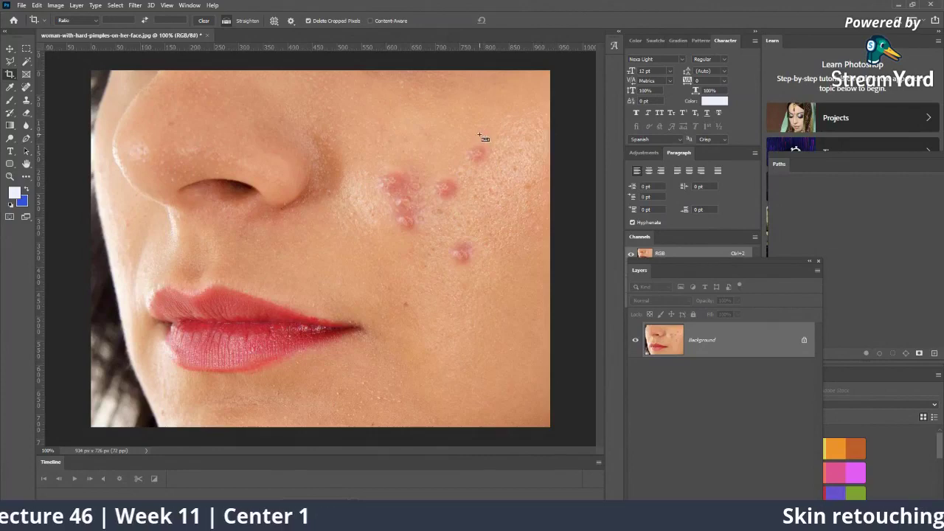
{"action": "key", "text": "ctrl+z"}
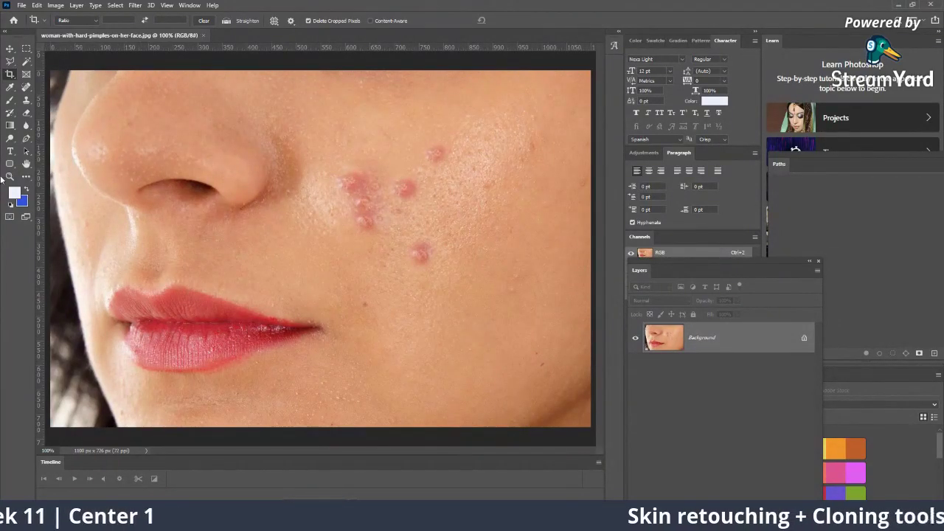
{"action": "left_click", "coordinate": [11, 74]}
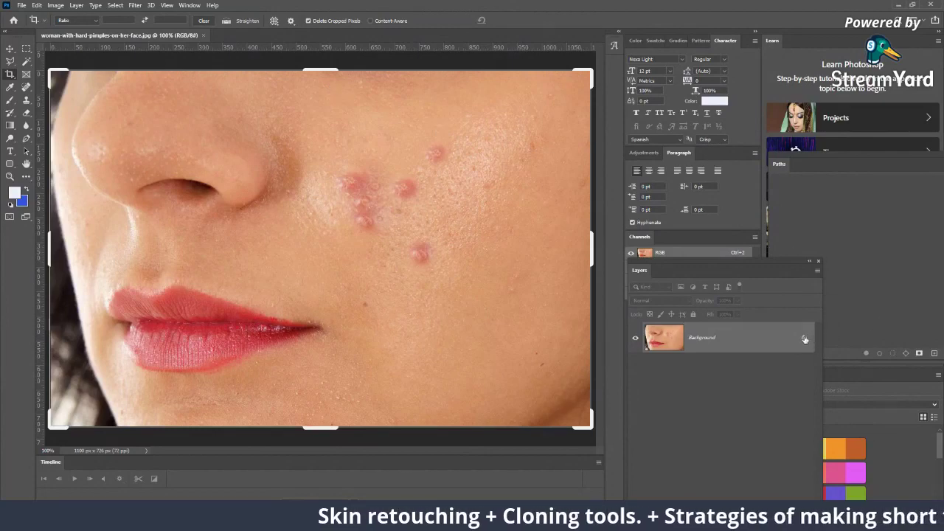
{"action": "left_click", "coordinate": [804, 338]}
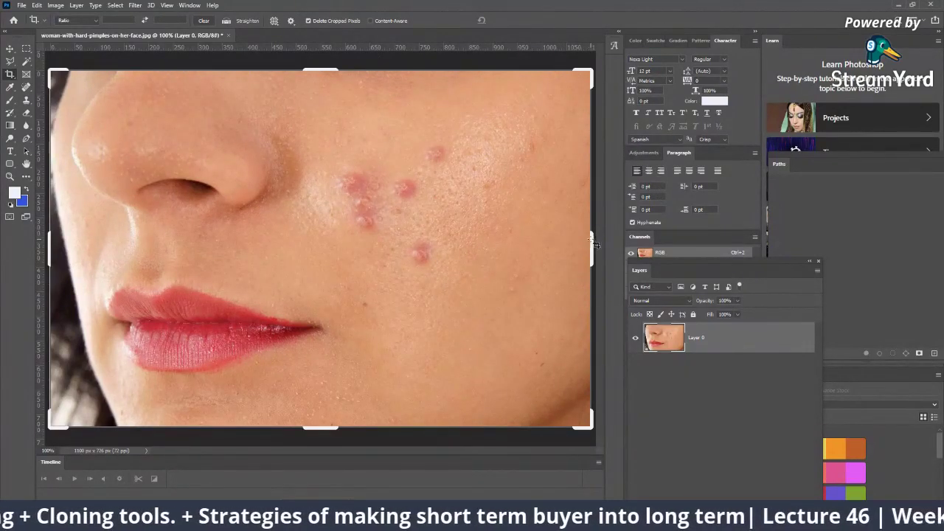
Narrow the crop from the right and apply it, then undo back to 1100 × 726.
{"action": "left_click_drag", "start_coordinate": [590, 243], "coordinate": [513, 210]}
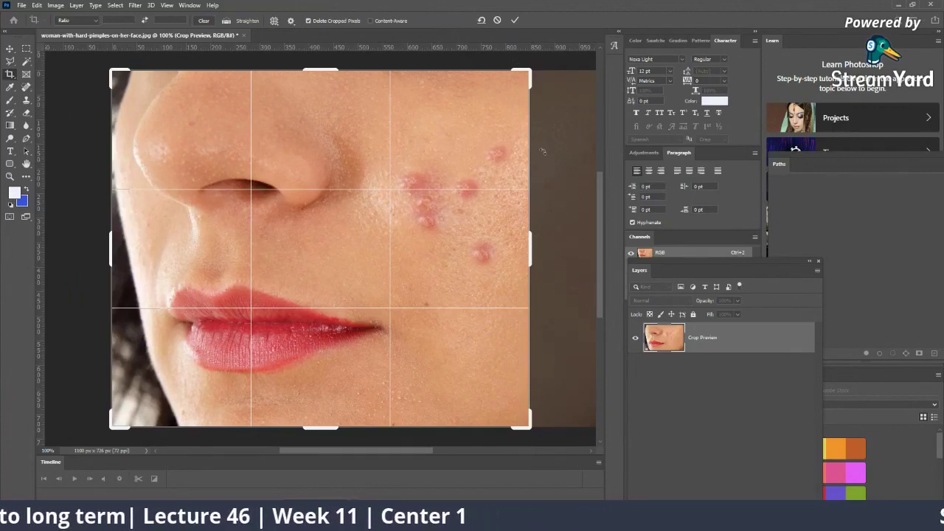
{"action": "left_click", "coordinate": [515, 20]}
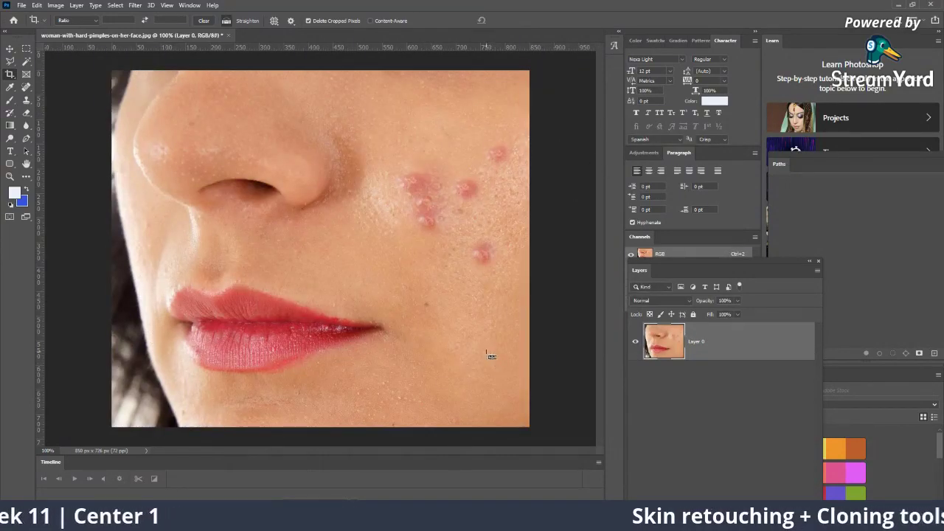
{"action": "key", "text": "ctrl+z"}
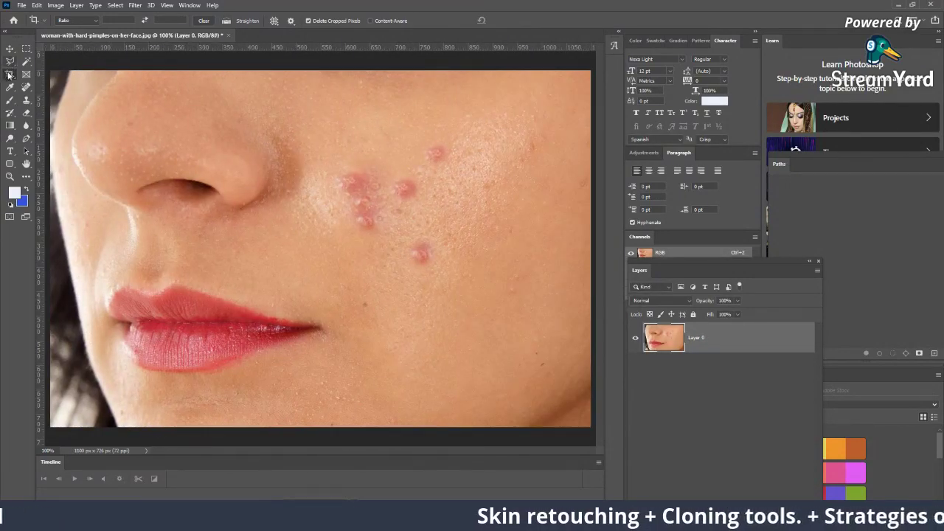
{"action": "left_click", "coordinate": [9, 74]}
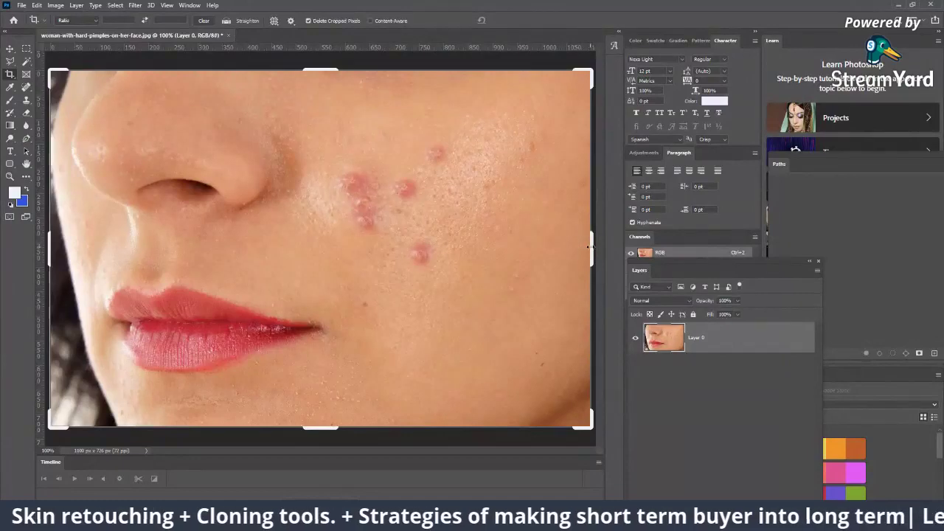
{"action": "left_click_drag", "start_coordinate": [591, 248], "coordinate": [530, 241]}
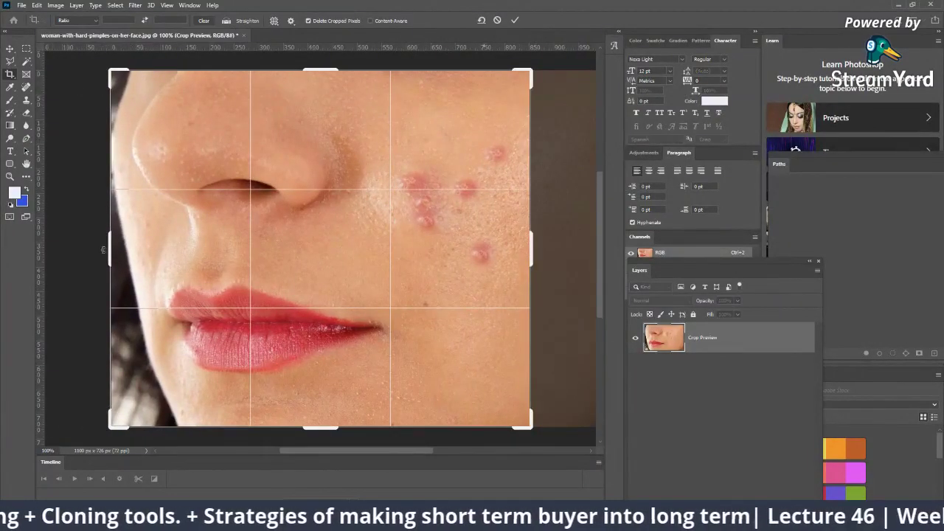
{"action": "left_click_drag", "start_coordinate": [104, 250], "coordinate": [155, 238]}
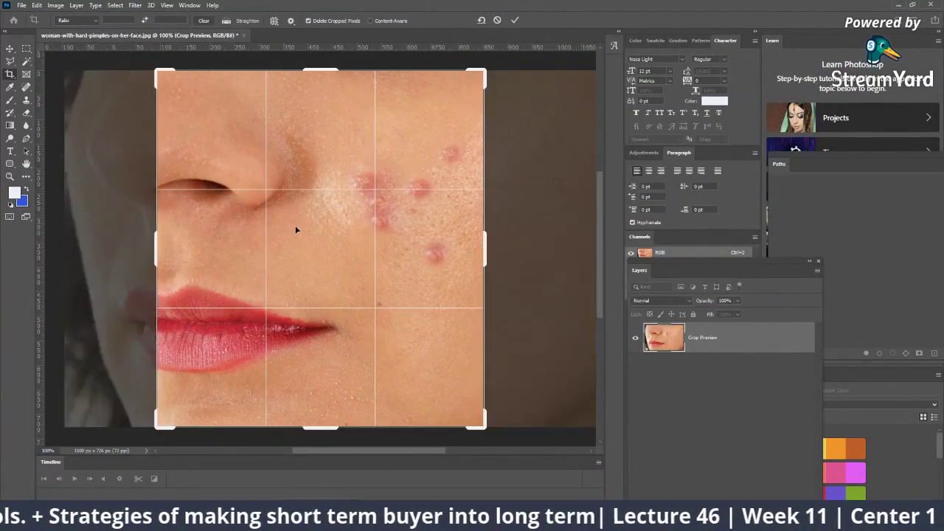
{"action": "left_click_drag", "start_coordinate": [294, 229], "coordinate": [389, 227]}
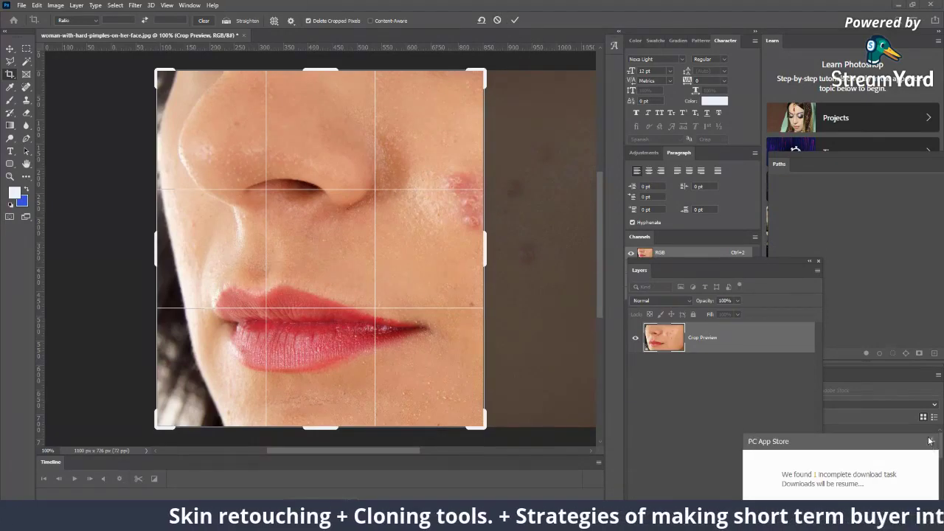
{"action": "left_click", "coordinate": [930, 441]}
{"action": "key", "text": "Return"}
{"action": "key", "text": "w"}
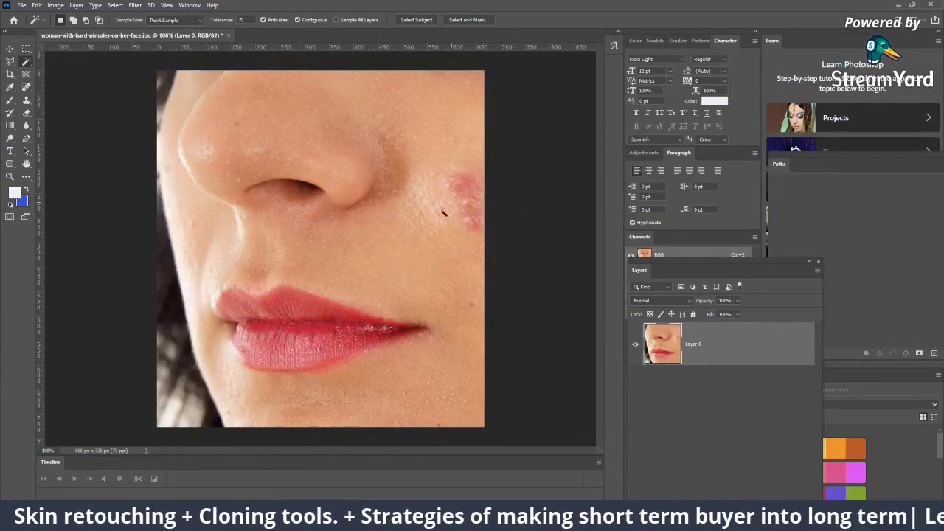
{"action": "key", "text": "v"}
{"action": "left_click_drag", "start_coordinate": [353, 253], "coordinate": [333, 251]}
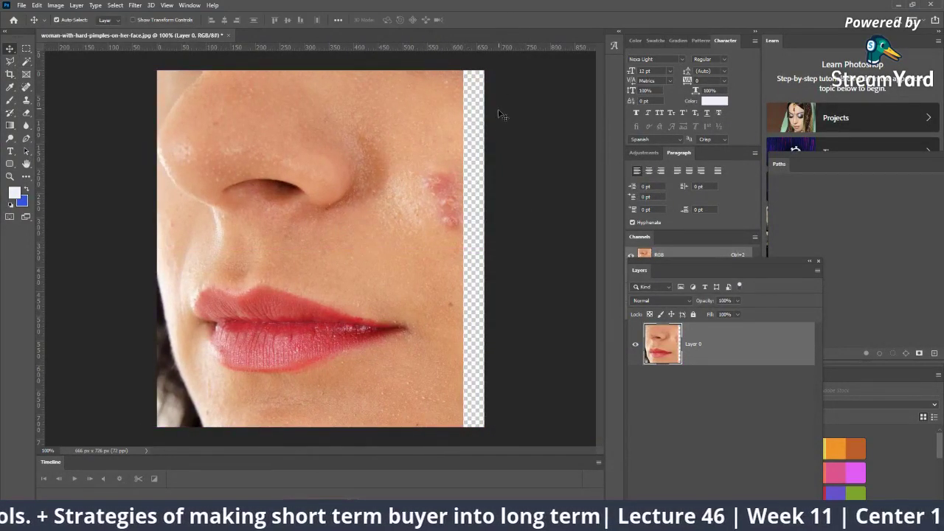
{"action": "key", "text": "ctrl+z"}
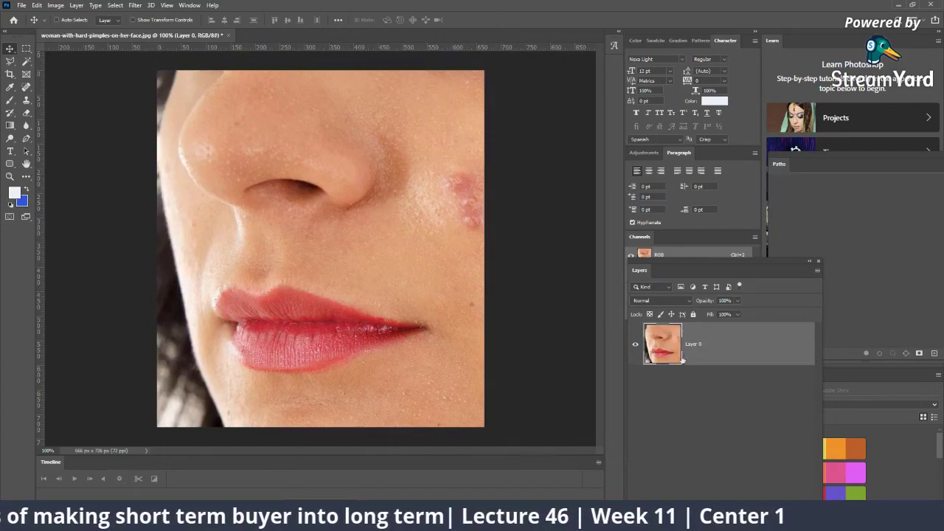
{"action": "key", "text": "ctrl+z"}
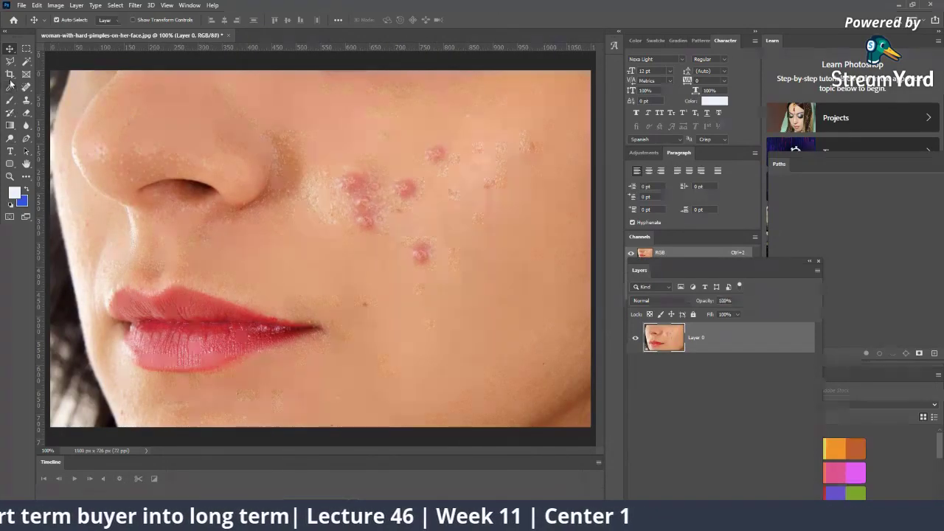
{"action": "left_click", "coordinate": [10, 73]}
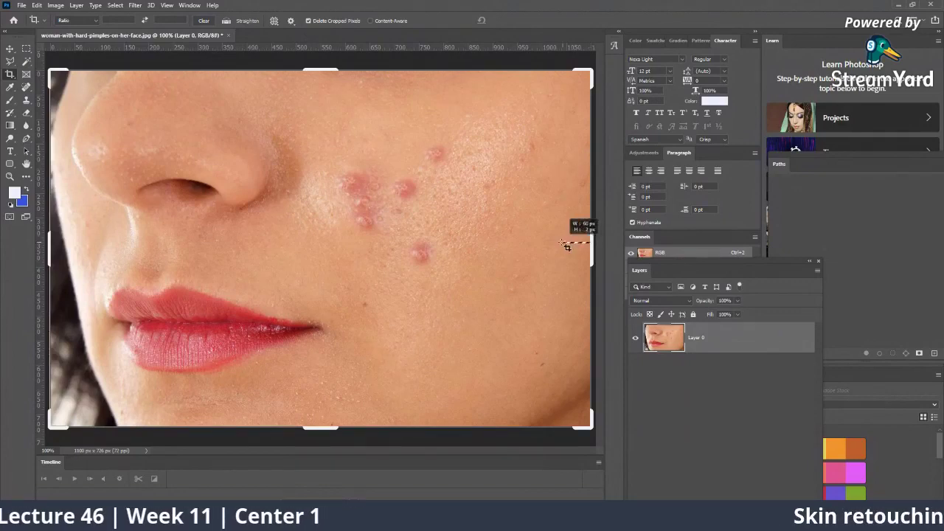
{"action": "mouse_move", "coordinate": [573, 246]}
{"action": "left_mouse_down"}
{"action": "mouse_move", "coordinate": [588, 246]}
{"action": "mouse_move", "coordinate": [496, 246]}
{"action": "left_mouse_up"}
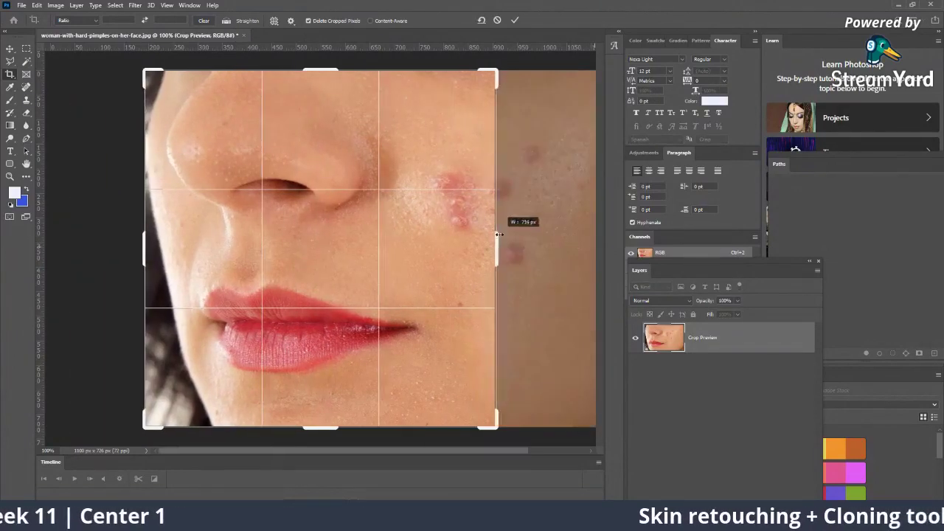
{"action": "left_click_drag", "start_coordinate": [144, 245], "coordinate": [204, 243]}
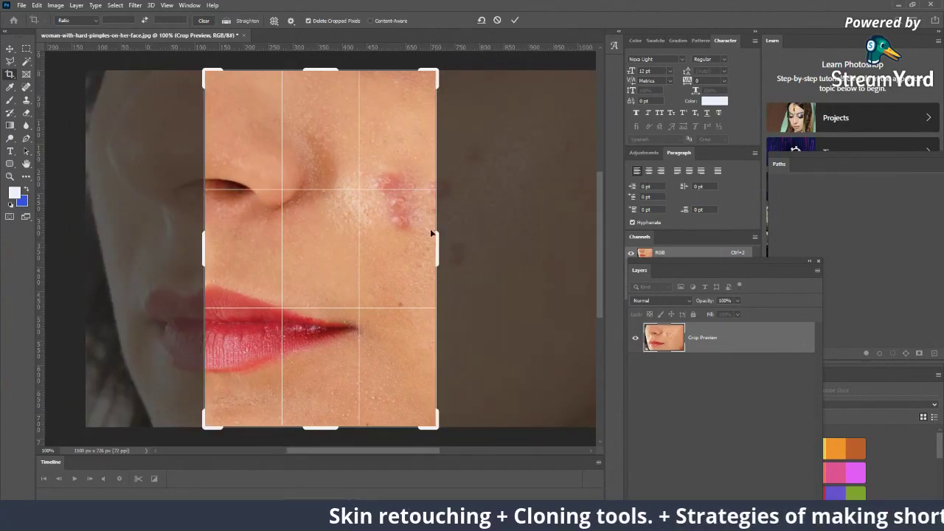
{"action": "left_click", "coordinate": [515, 20]}
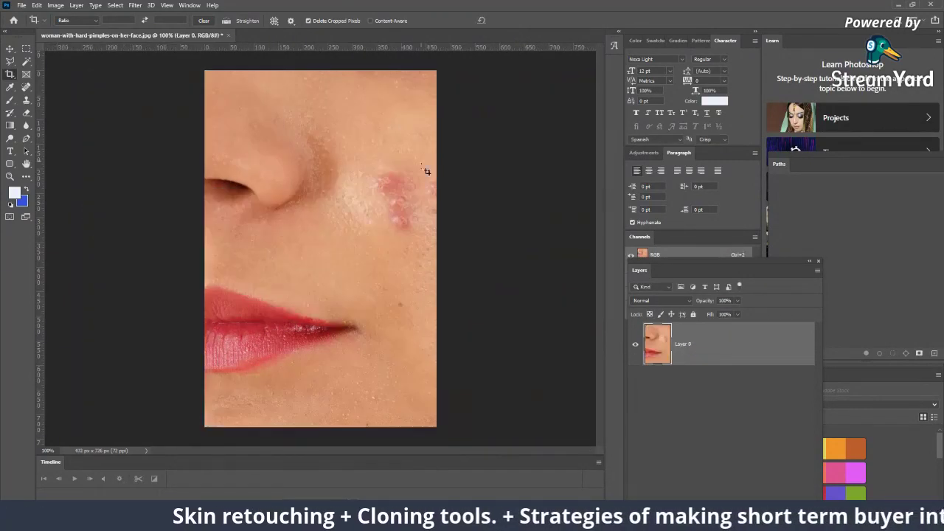
{"action": "key", "text": "v"}
{"action": "mouse_move", "coordinate": [328, 180]}
{"action": "left_mouse_down"}
{"action": "mouse_move", "coordinate": [461, 160]}
{"action": "mouse_move", "coordinate": [216, 217]}
{"action": "left_mouse_up"}
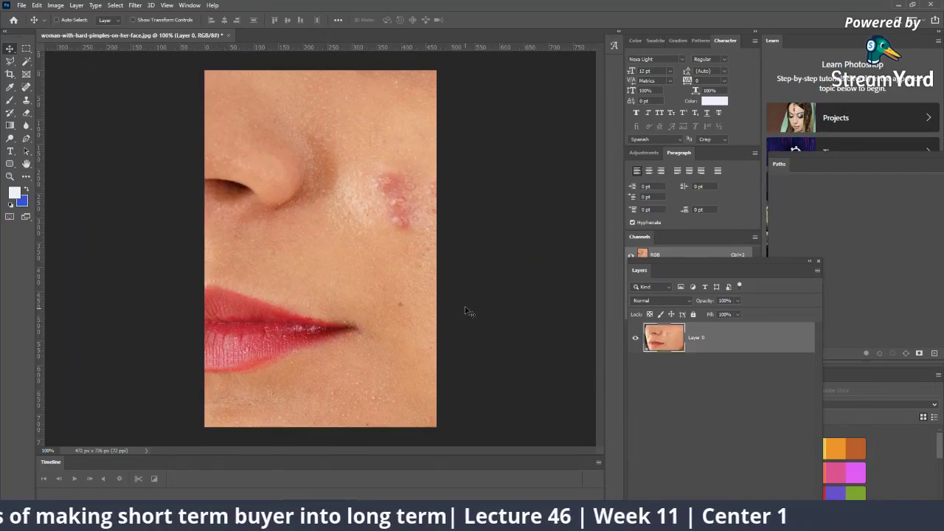
{"action": "key", "text": "ctrl+z"}
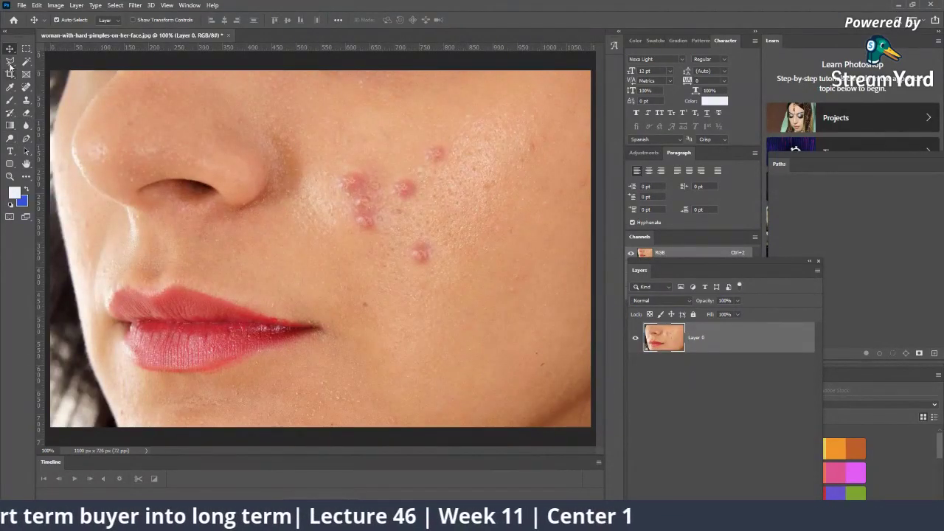
With Delete Cropped Pixels off, crop to a 726 × 726 square around nose, lips and acne.
{"action": "left_click", "coordinate": [10, 74]}
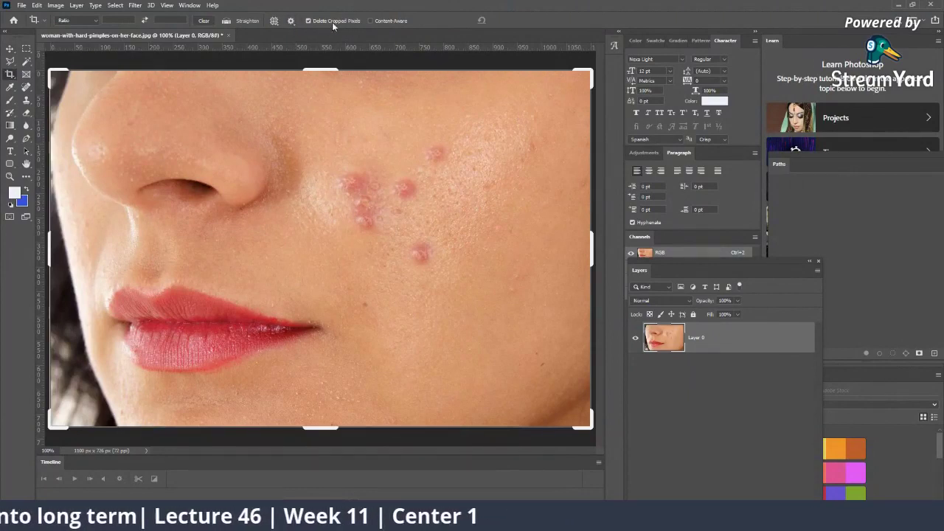
{"action": "left_click", "coordinate": [309, 21]}
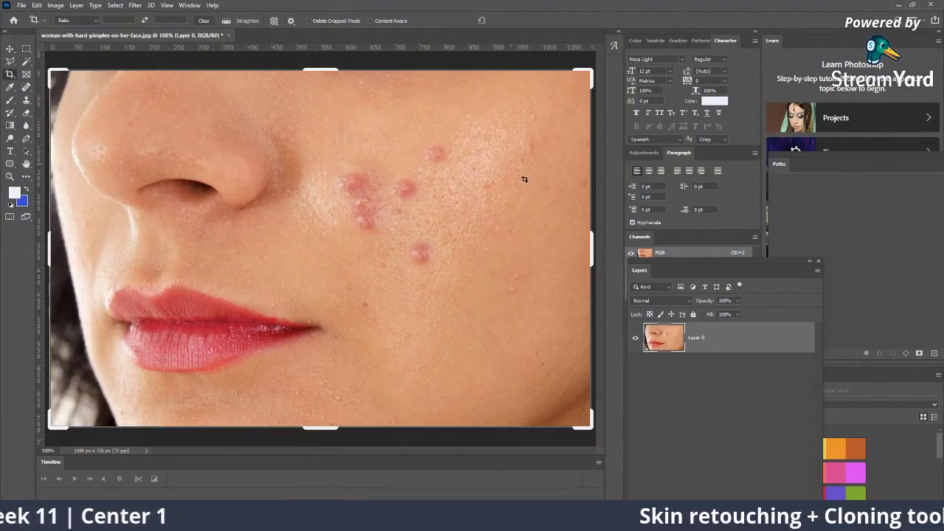
{"action": "left_click_drag", "start_coordinate": [589, 243], "coordinate": [504, 243]}
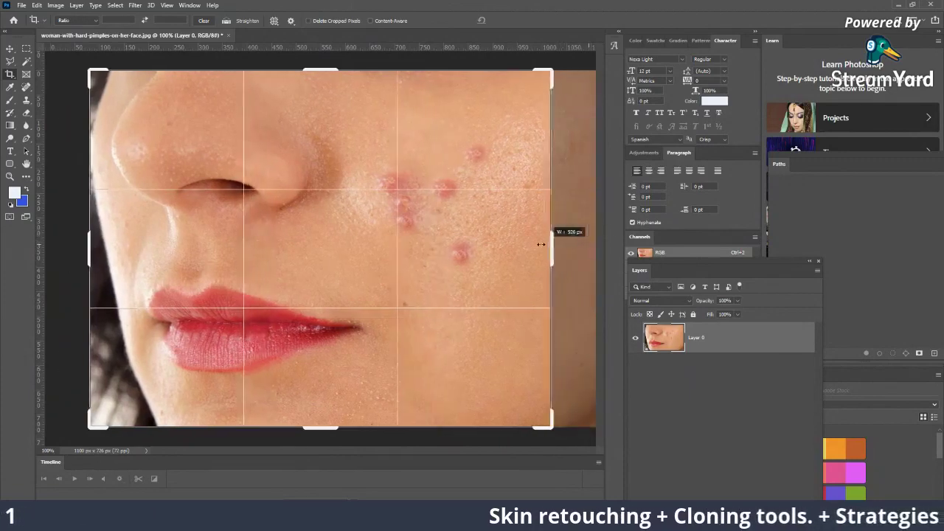
{"action": "left_click_drag", "start_coordinate": [288, 168], "coordinate": [275, 163]}
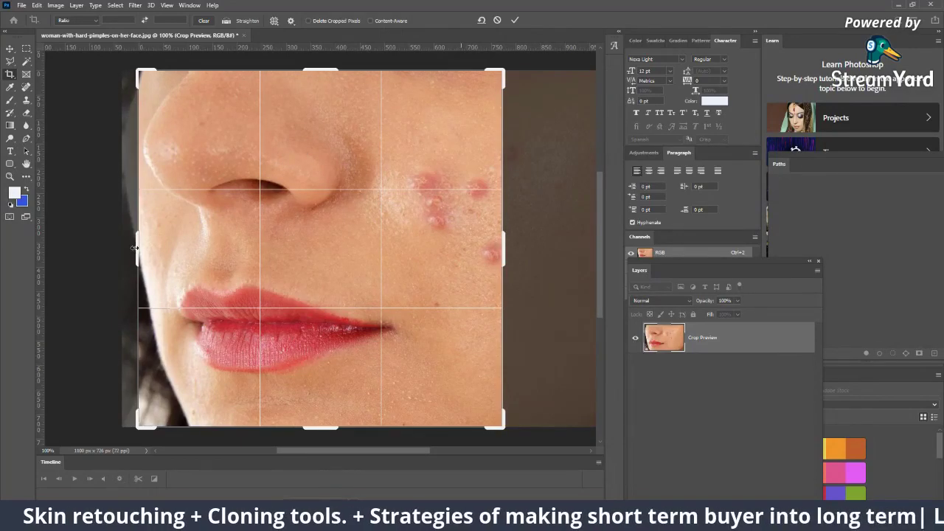
{"action": "left_click_drag", "start_coordinate": [134, 248], "coordinate": [146, 246]}
{"action": "left_click", "coordinate": [515, 20]}
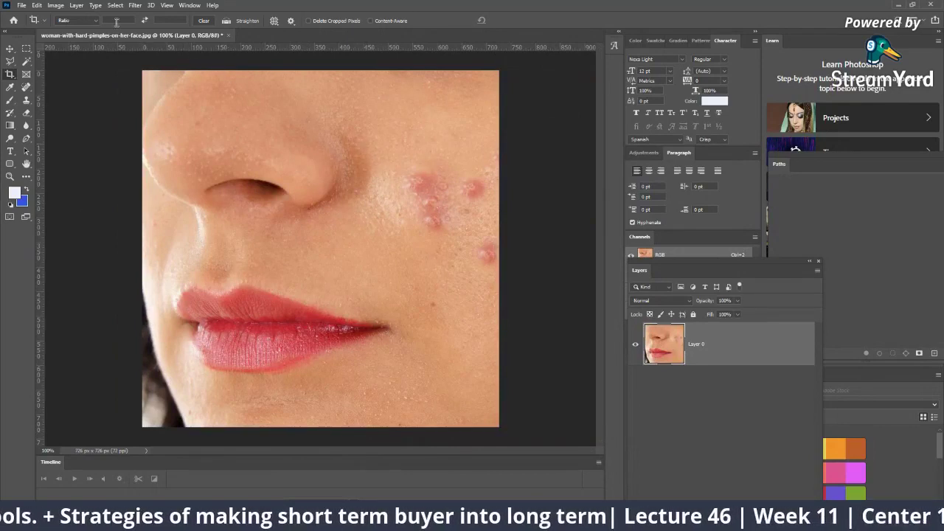
Drag Layer 0 left and right with the Move tool to refill the 726 × 726 square.
{"action": "left_click", "coordinate": [9, 48]}
{"action": "mouse_move", "coordinate": [310, 171]}
{"action": "left_mouse_down"}
{"action": "mouse_move", "coordinate": [339, 176]}
{"action": "mouse_move", "coordinate": [253, 164]}
{"action": "mouse_move", "coordinate": [184, 127]}
{"action": "mouse_move", "coordinate": [131, 143]}
{"action": "left_mouse_up"}
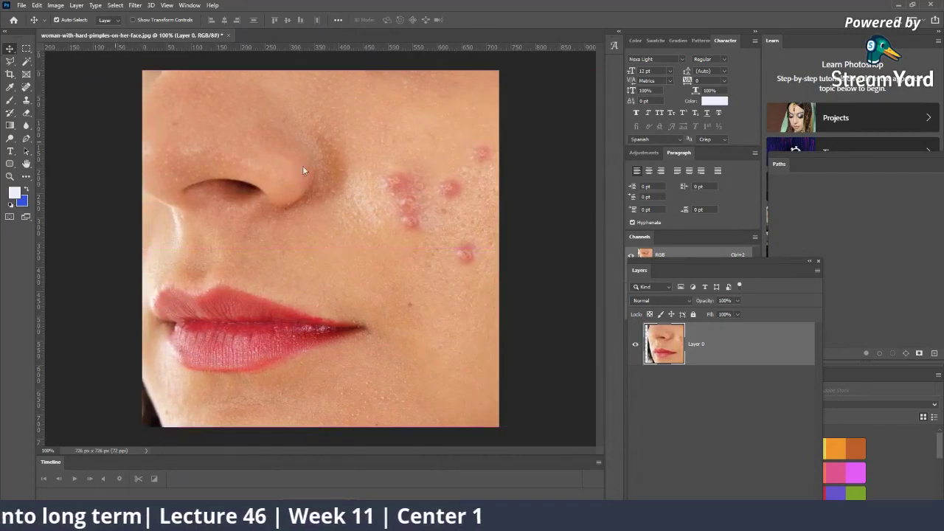
{"action": "mouse_move", "coordinate": [302, 171]}
{"action": "left_mouse_down"}
{"action": "mouse_move", "coordinate": [207, 159]}
{"action": "mouse_move", "coordinate": [203, 168]}
{"action": "left_mouse_up"}
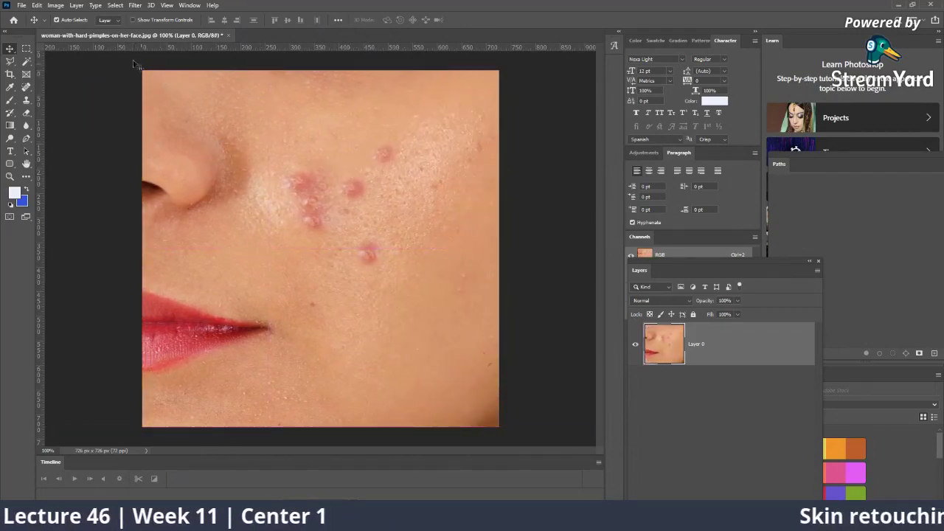
{"action": "mouse_move", "coordinate": [474, 259]}
{"action": "left_mouse_down"}
{"action": "mouse_move", "coordinate": [398, 242]}
{"action": "mouse_move", "coordinate": [425, 258]}
{"action": "mouse_move", "coordinate": [459, 236]}
{"action": "left_mouse_up"}
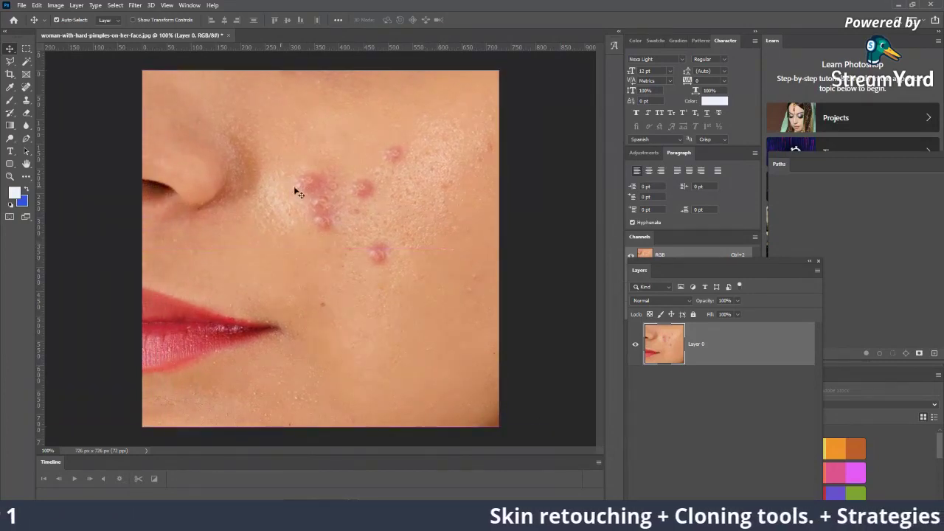
{"action": "mouse_move", "coordinate": [294, 192]}
{"action": "left_mouse_down"}
{"action": "mouse_move", "coordinate": [316, 173]}
{"action": "mouse_move", "coordinate": [295, 196]}
{"action": "mouse_move", "coordinate": [312, 180]}
{"action": "mouse_move", "coordinate": [300, 193]}
{"action": "mouse_move", "coordinate": [372, 210]}
{"action": "mouse_move", "coordinate": [362, 212]}
{"action": "left_mouse_up"}
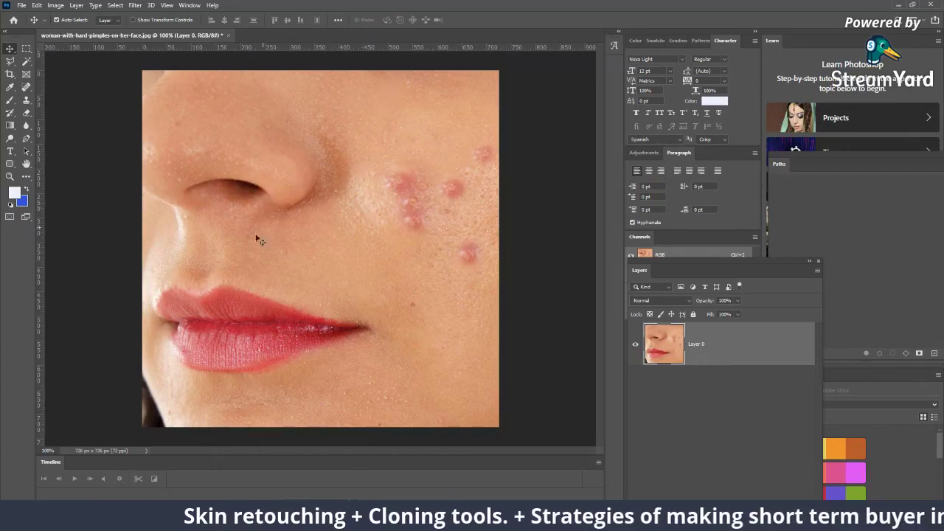
{"action": "left_click_drag", "start_coordinate": [261, 249], "coordinate": [303, 245]}
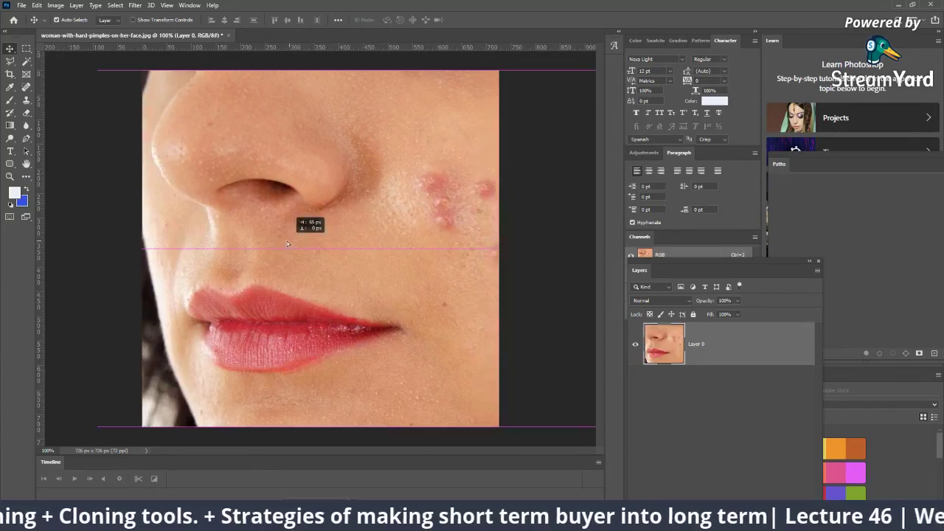
{"action": "left_click_drag", "start_coordinate": [303, 246], "coordinate": [259, 242]}
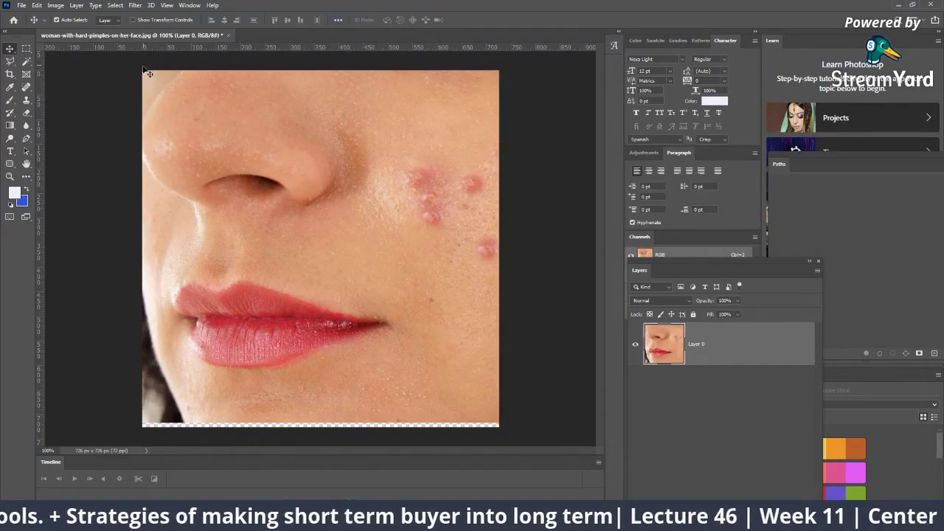
Nudge the photo, then widen a crop past the square's edges with Delete Cropped Pixels off.
{"action": "left_click_drag", "start_coordinate": [245, 375], "coordinate": [241, 379]}
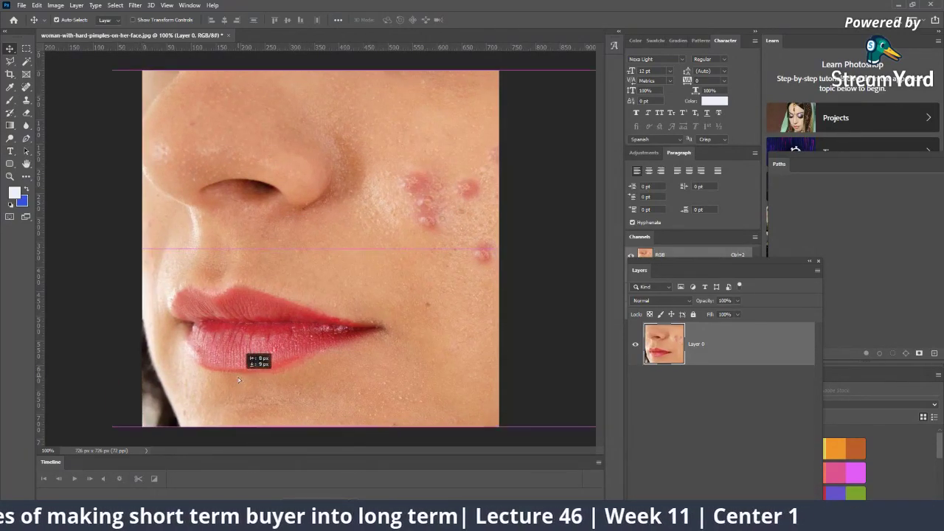
{"action": "left_click", "coordinate": [10, 74]}
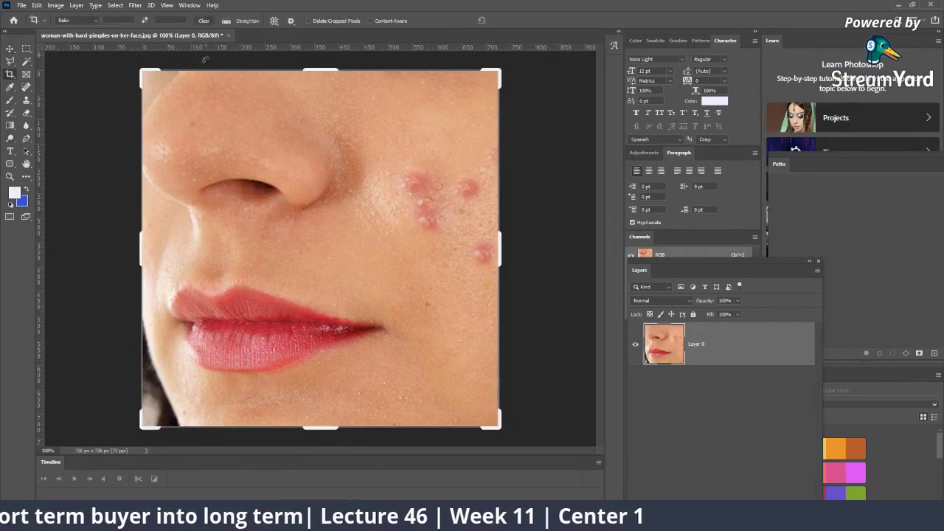
{"action": "left_click", "coordinate": [312, 21]}
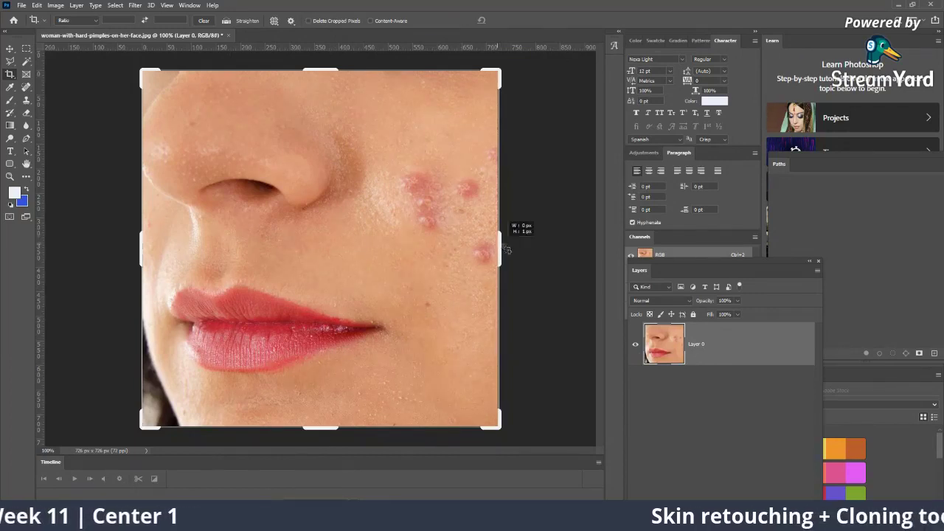
{"action": "left_click_drag", "start_coordinate": [501, 249], "coordinate": [542, 247]}
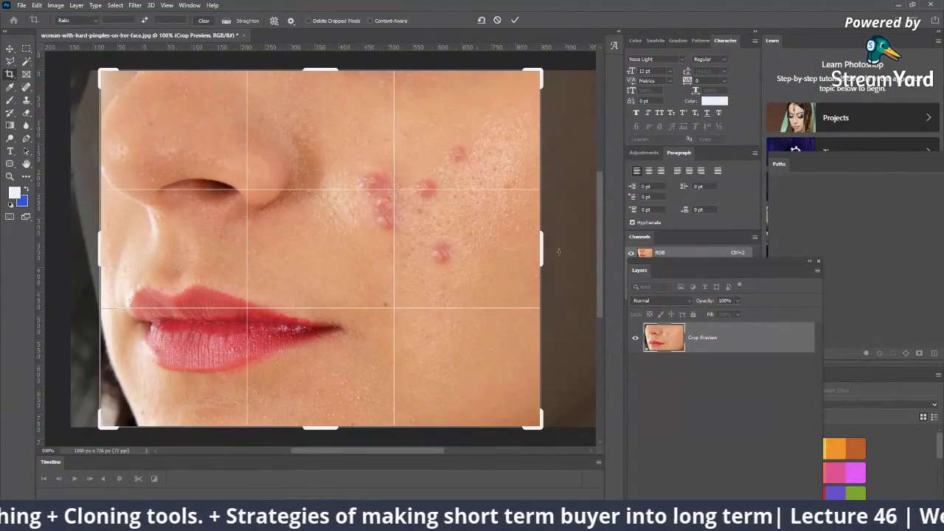
{"action": "mouse_move", "coordinate": [542, 251]}
{"action": "left_mouse_down"}
{"action": "mouse_move", "coordinate": [583, 253]}
{"action": "mouse_move", "coordinate": [566, 253]}
{"action": "left_mouse_up"}
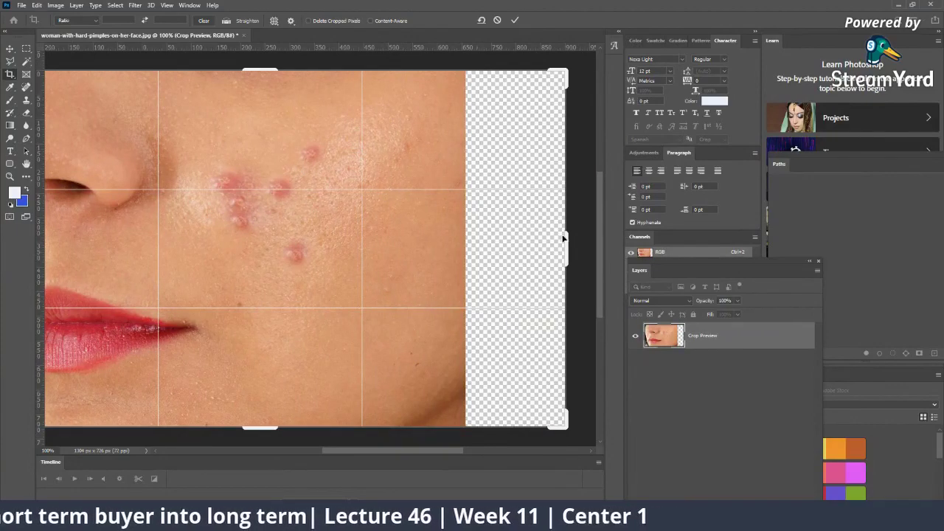
{"action": "left_click_drag", "start_coordinate": [562, 238], "coordinate": [420, 238]}
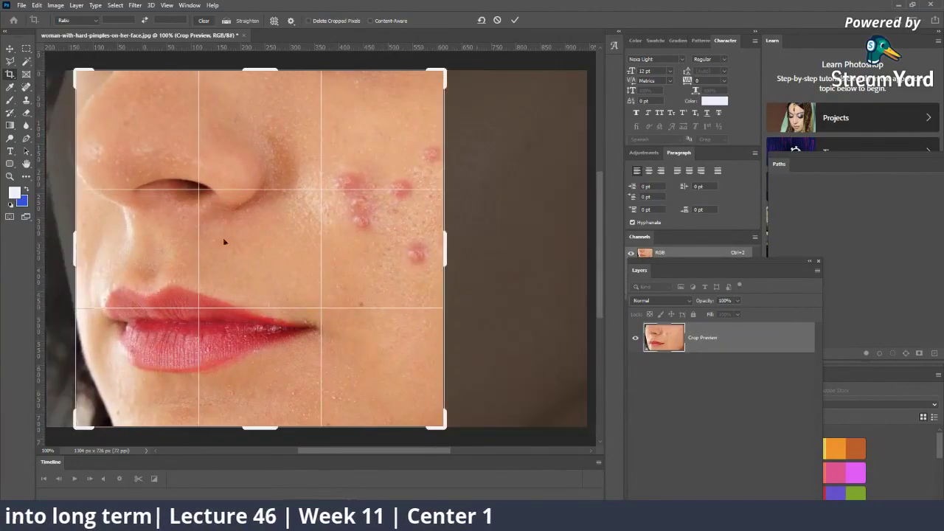
{"action": "mouse_move", "coordinate": [76, 240]}
{"action": "left_mouse_down"}
{"action": "mouse_move", "coordinate": [64, 244]}
{"action": "mouse_move", "coordinate": [117, 243]}
{"action": "mouse_move", "coordinate": [137, 221]}
{"action": "mouse_move", "coordinate": [200, 218]}
{"action": "mouse_move", "coordinate": [201, 200]}
{"action": "left_mouse_up"}
Extend the crop frame down to 962 px tall and further to the right.
{"action": "scroll", "coordinate": [494, 325], "scroll_direction": "down", "scroll_amount": 1}
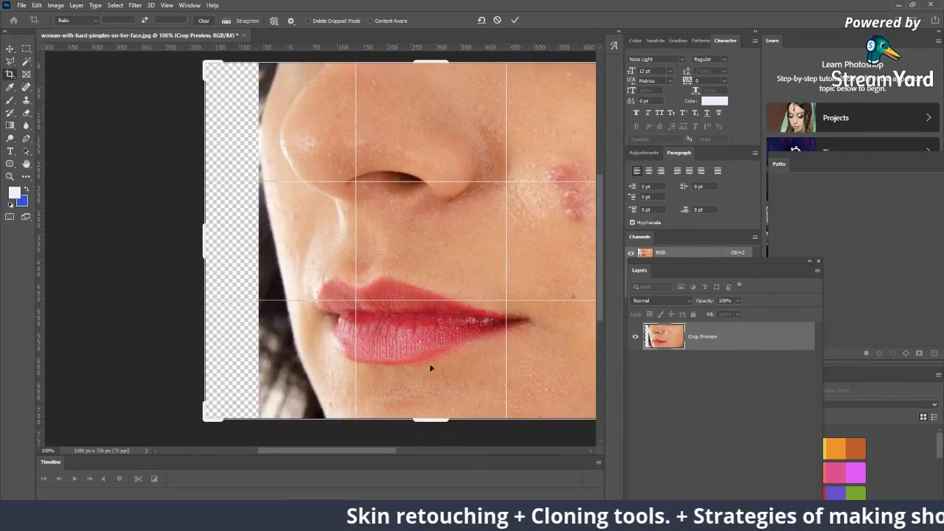
{"action": "left_click_drag", "start_coordinate": [329, 453], "coordinate": [366, 450]}
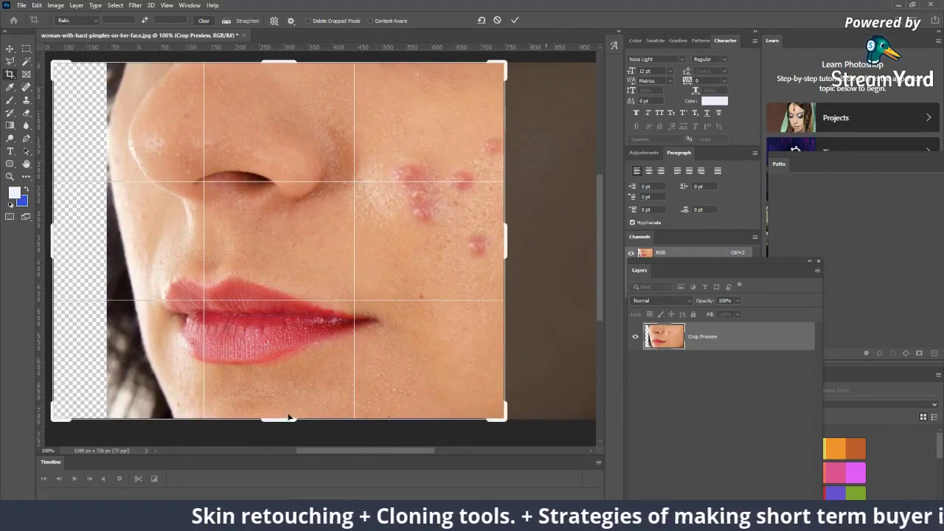
{"action": "left_click_drag", "start_coordinate": [284, 419], "coordinate": [289, 407]}
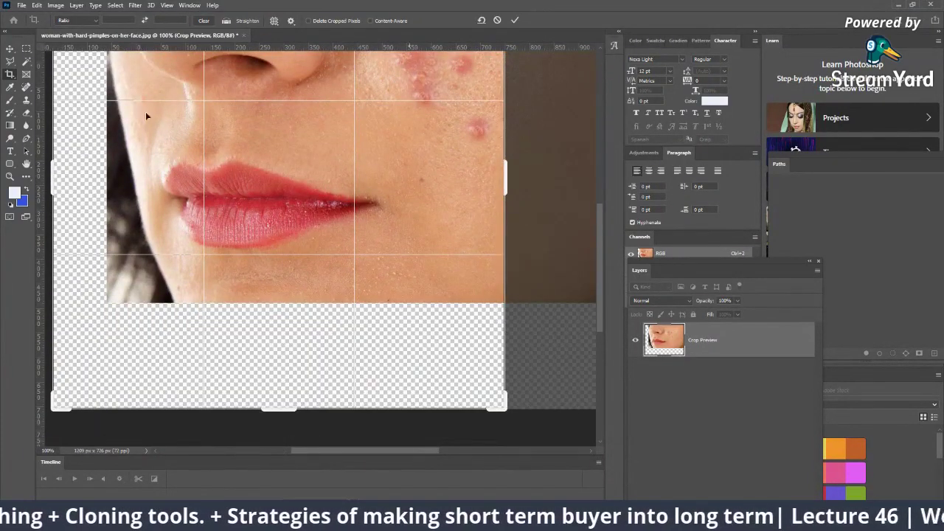
{"action": "left_click", "coordinate": [108, 21]}
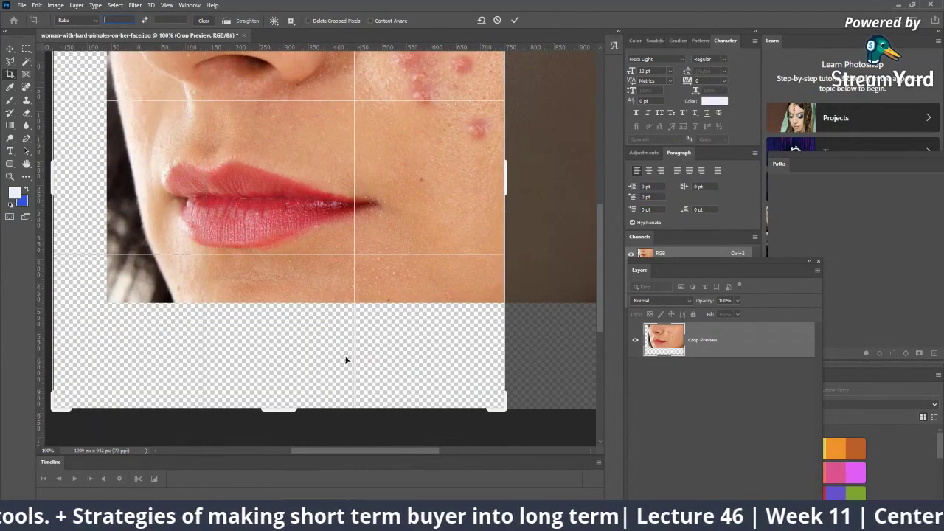
{"action": "mouse_move", "coordinate": [288, 405]}
{"action": "left_mouse_down"}
{"action": "mouse_move", "coordinate": [309, 384]}
{"action": "mouse_move", "coordinate": [279, 400]}
{"action": "mouse_move", "coordinate": [282, 384]}
{"action": "left_mouse_up"}
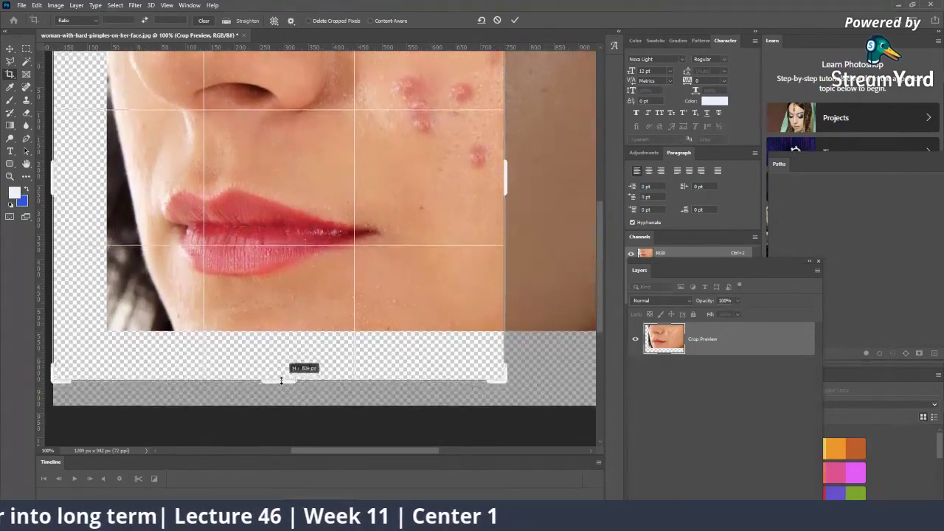
{"action": "left_click_drag", "start_coordinate": [282, 383], "coordinate": [280, 425]}
{"action": "mouse_move", "coordinate": [506, 178]}
{"action": "left_mouse_down"}
{"action": "mouse_move", "coordinate": [582, 182]}
{"action": "mouse_move", "coordinate": [574, 182]}
{"action": "left_mouse_up"}
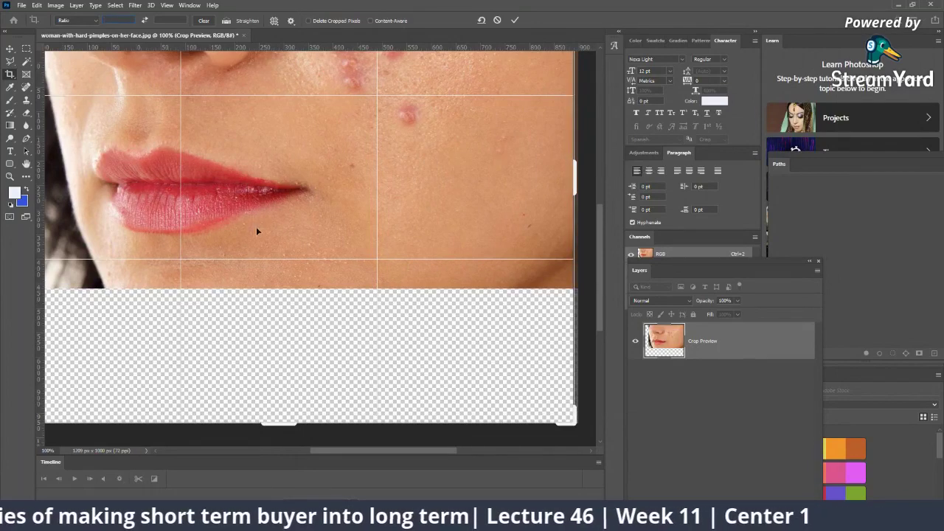
{"action": "type", "text": "1"}
Enter crop ratio 1, dismiss the invalid numeric entry warnings, and commit the enlarged crop.
{"action": "key", "text": "Return"}
{"action": "left_click", "coordinate": [472, 209]}
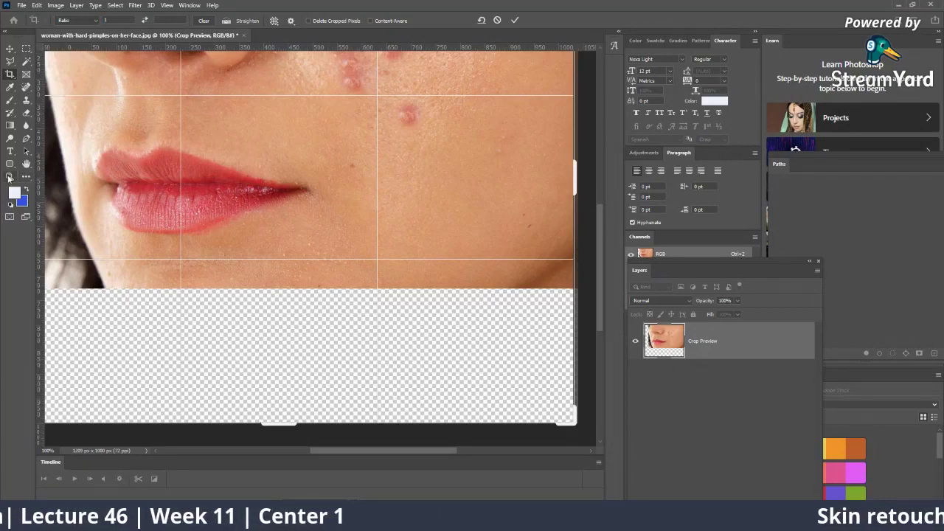
{"action": "key", "text": "Return"}
{"action": "left_click", "coordinate": [462, 207]}
Zoom out, then undo the enlarging and square crops back to the 1100 × 726 Background layer.
{"action": "key", "text": "z"}
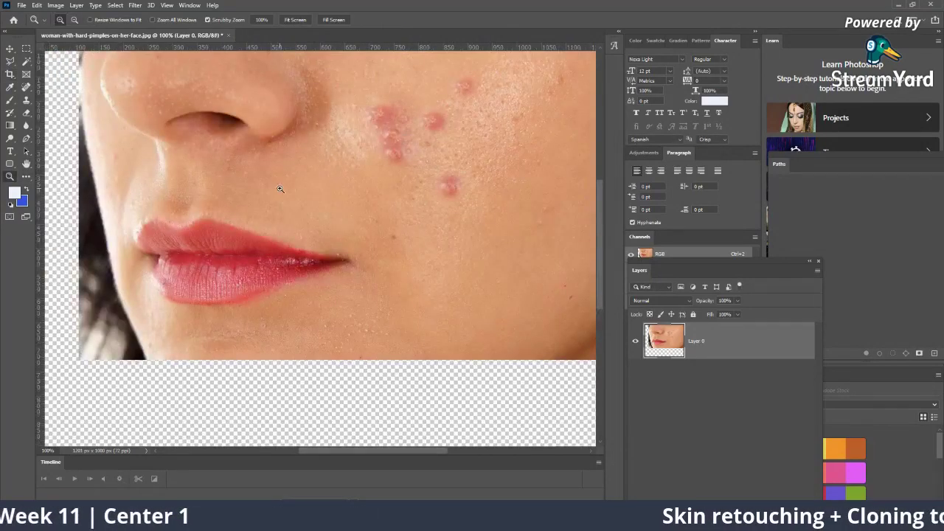
{"action": "left_click", "coordinate": [281, 189], "text": "alt"}
{"action": "key", "text": "v"}
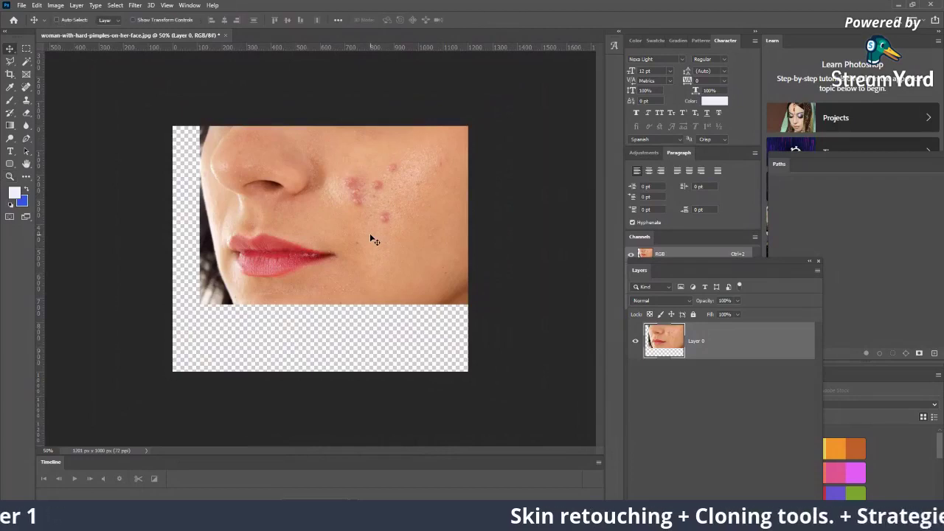
{"action": "key", "text": "z"}
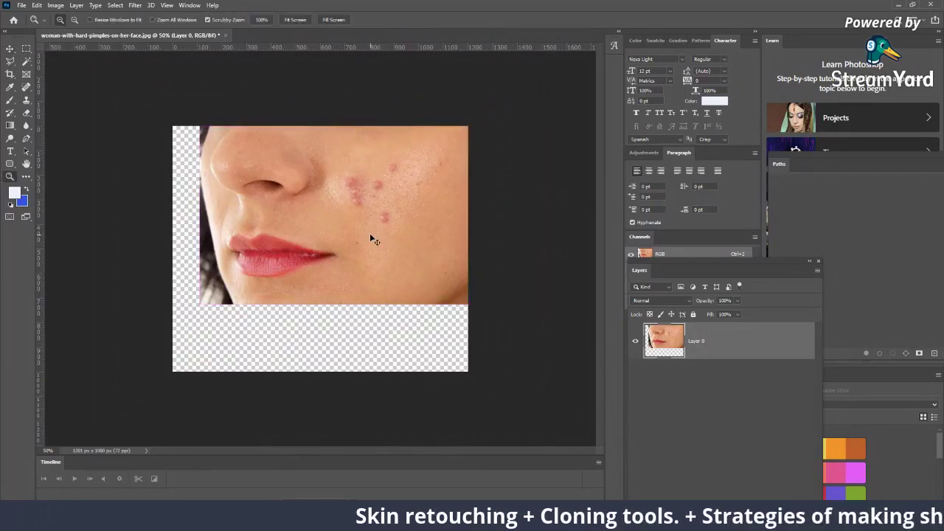
{"action": "key", "text": "ctrl+z"}
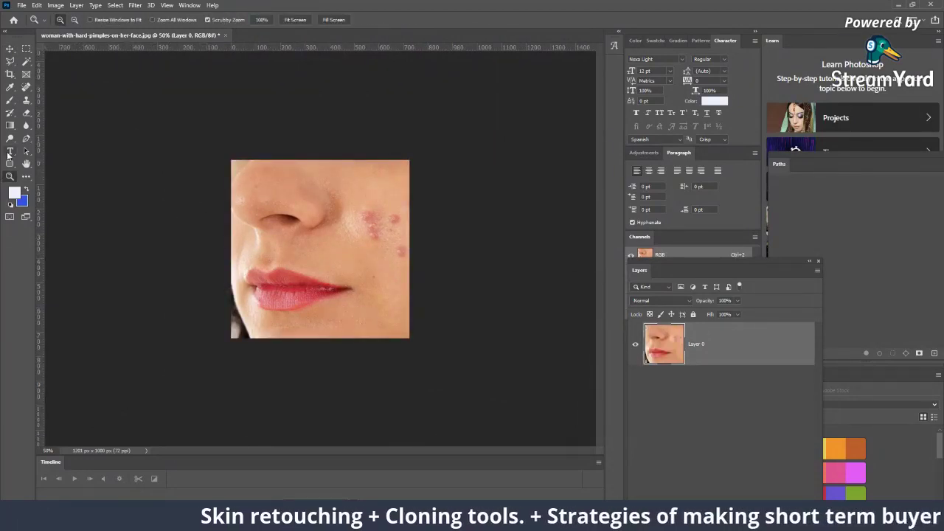
{"action": "left_click", "coordinate": [10, 74]}
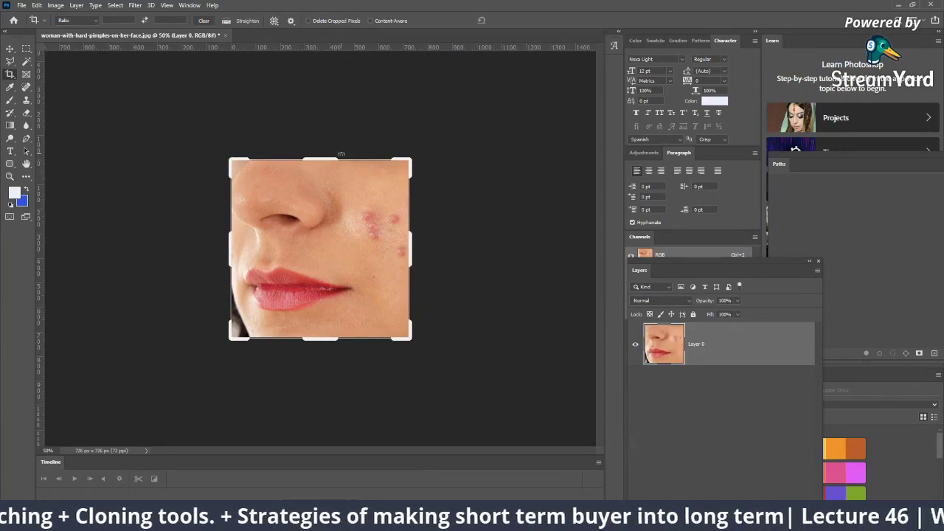
{"action": "key", "text": "ctrl+z"}
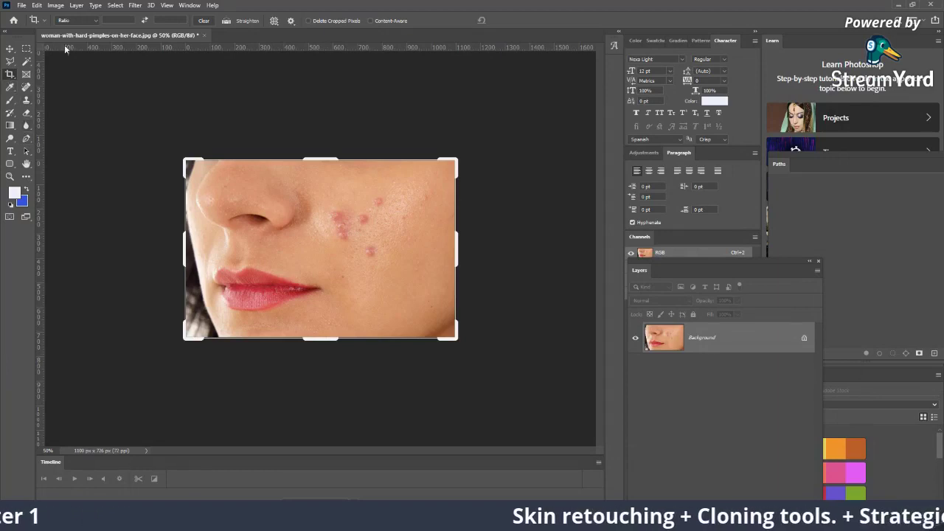
Set the crop ratio to a 1:1 square and slide the photo under the frame.
{"action": "left_click", "coordinate": [84, 24]}
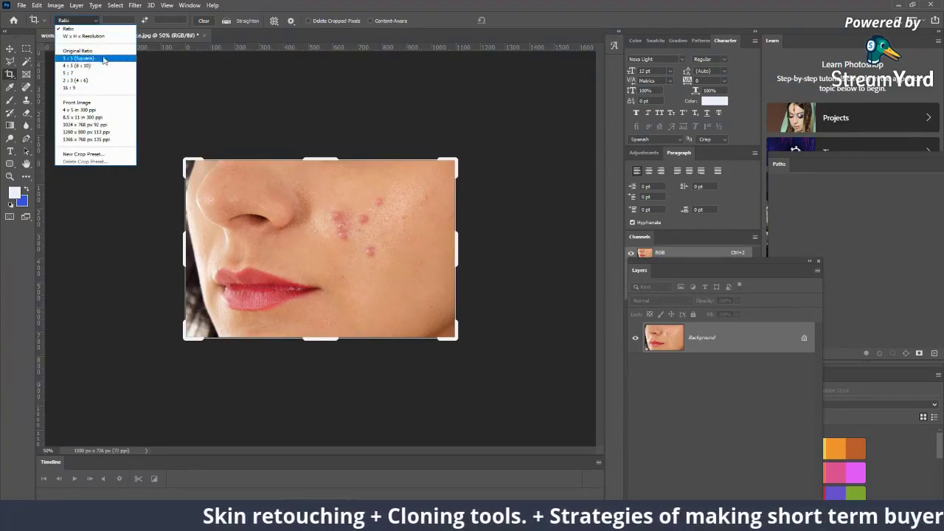
{"action": "left_click", "coordinate": [96, 58]}
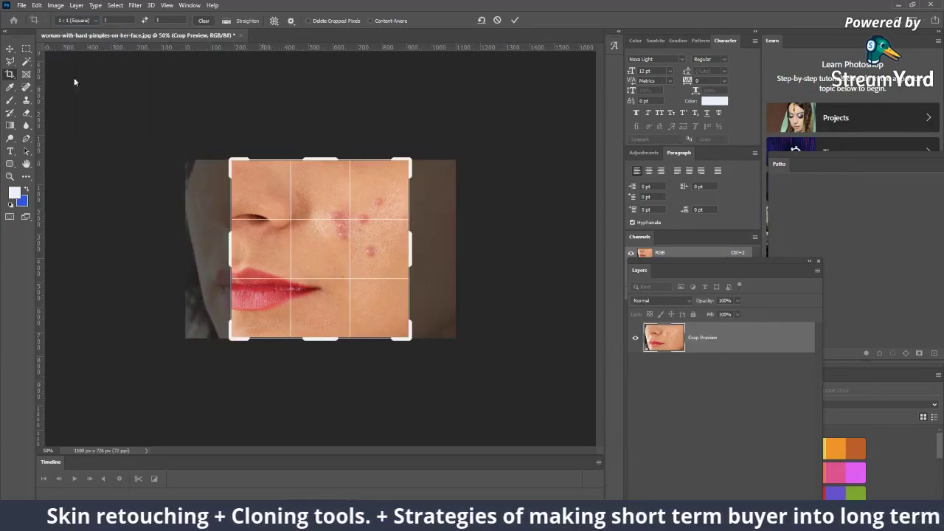
{"action": "left_click_drag", "start_coordinate": [363, 218], "coordinate": [378, 218]}
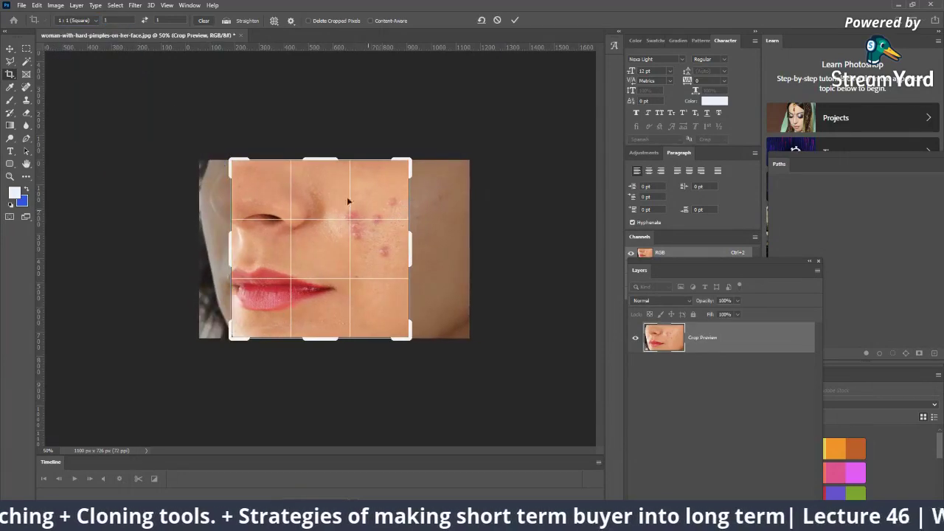
{"action": "left_click", "coordinate": [75, 20]}
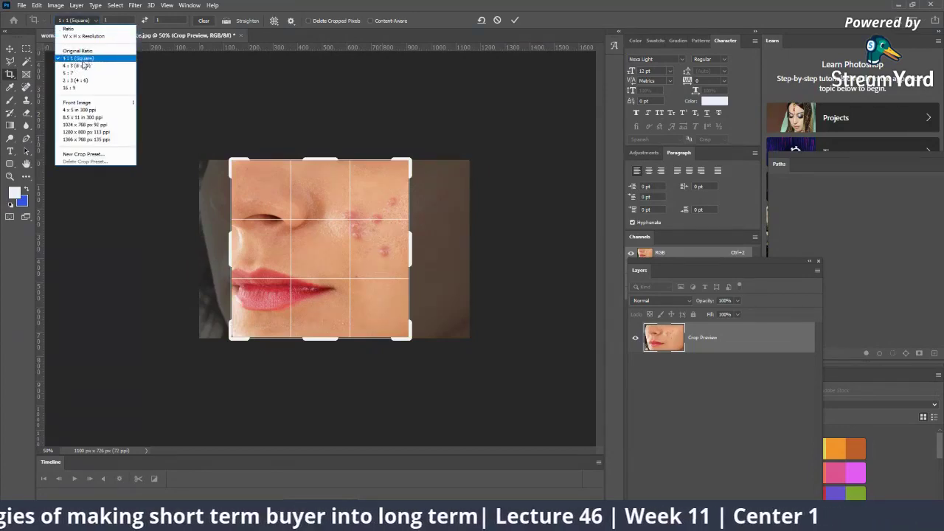
{"action": "left_click", "coordinate": [297, 177]}
{"action": "left_click_drag", "start_coordinate": [320, 184], "coordinate": [290, 183]}
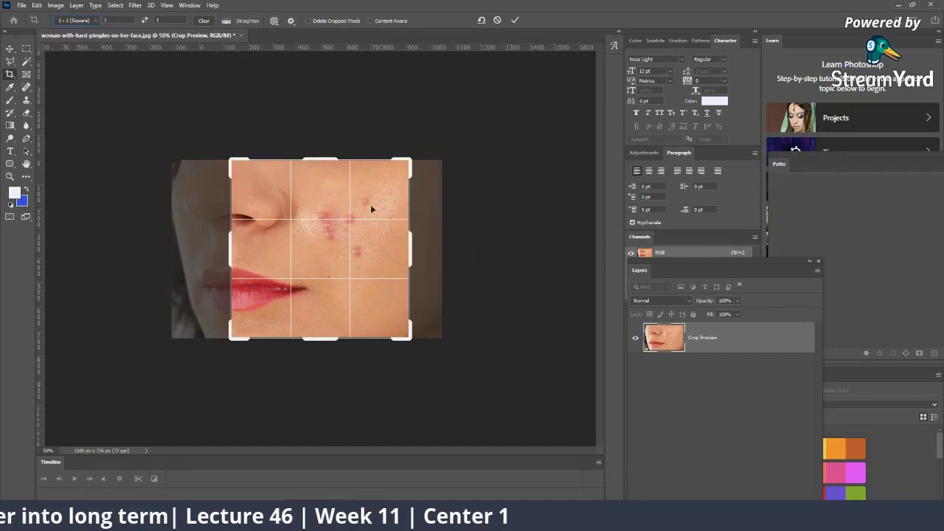
Switch to a 4:5 ratio, position the photo, apply the crop, then undo it.
{"action": "left_click", "coordinate": [79, 20]}
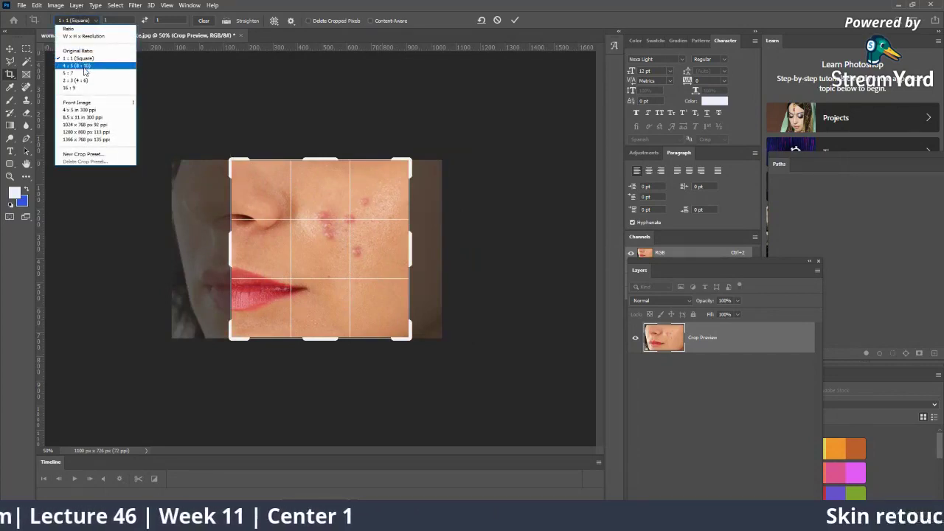
{"action": "left_click", "coordinate": [80, 66]}
{"action": "left_click_drag", "start_coordinate": [315, 243], "coordinate": [376, 228]}
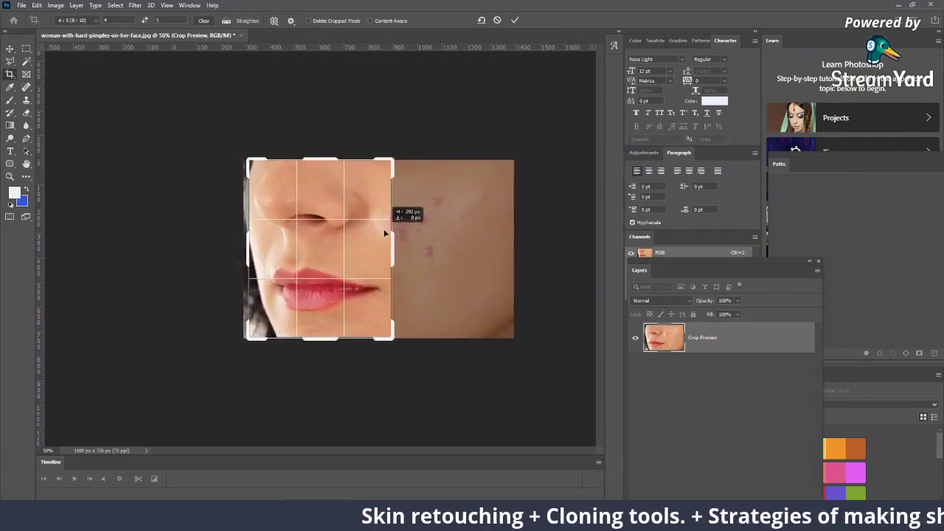
{"action": "left_click_drag", "start_coordinate": [376, 228], "coordinate": [389, 225]}
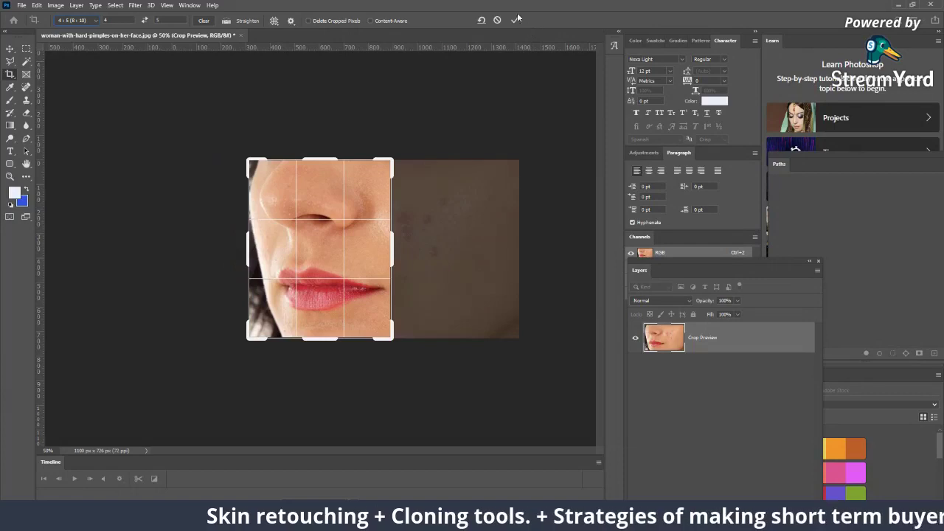
{"action": "left_click", "coordinate": [515, 20]}
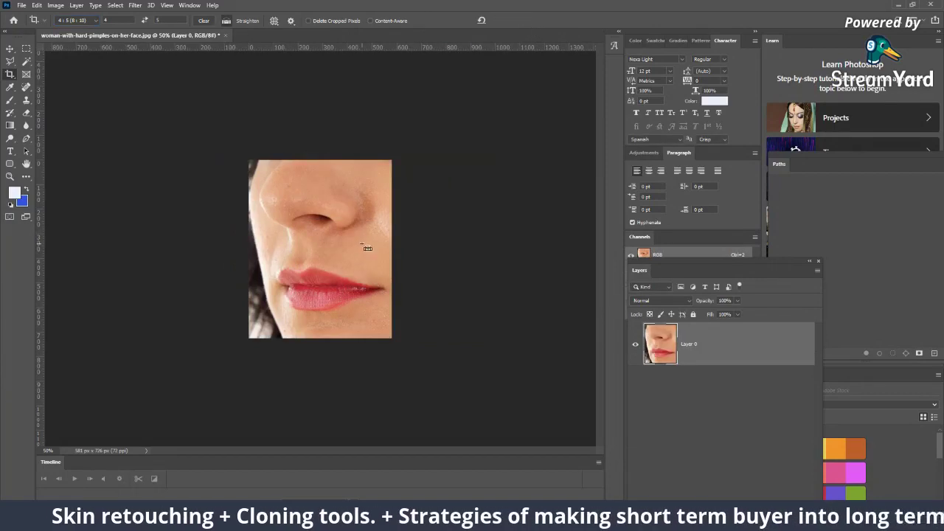
{"action": "key", "text": "ctrl+z"}
Switch the crop ratio preset to 16:9 and nudge the photo inside the crop frame.
{"action": "left_click", "coordinate": [90, 20]}
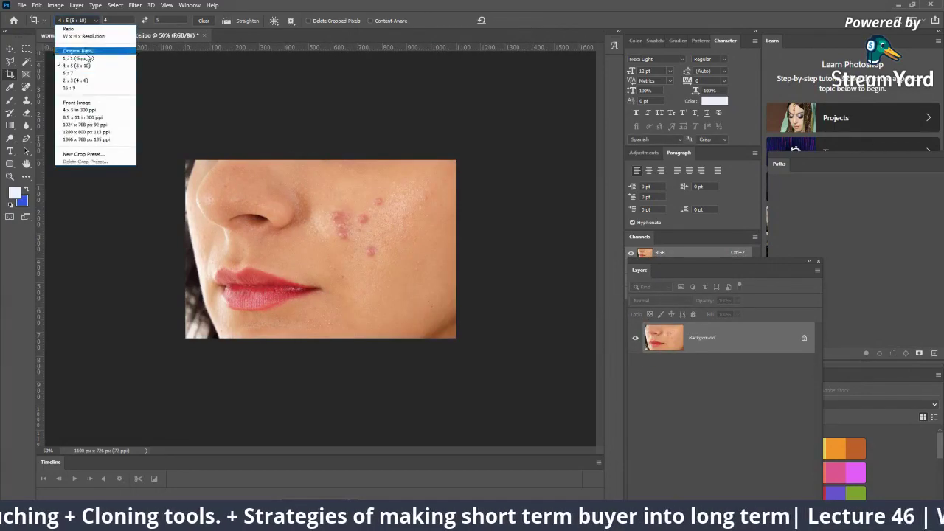
{"action": "left_click", "coordinate": [82, 89]}
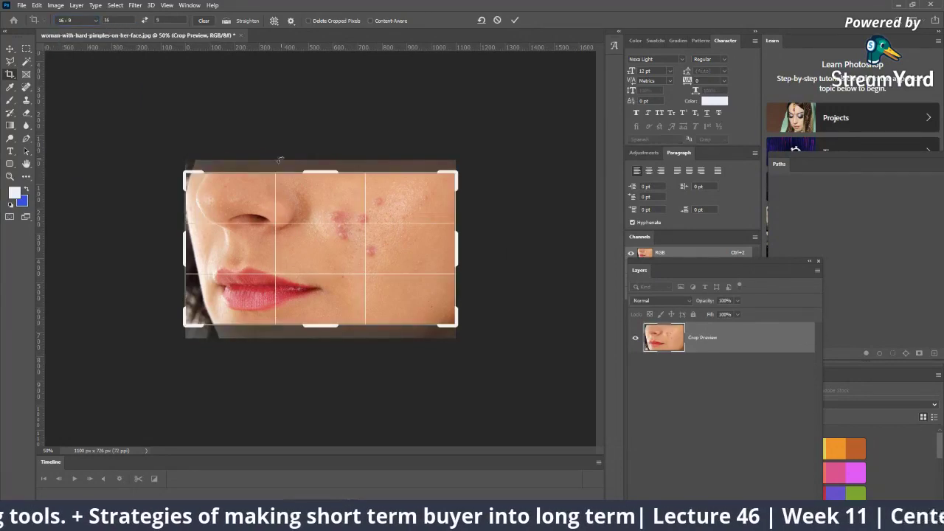
{"action": "left_click_drag", "start_coordinate": [309, 243], "coordinate": [309, 248]}
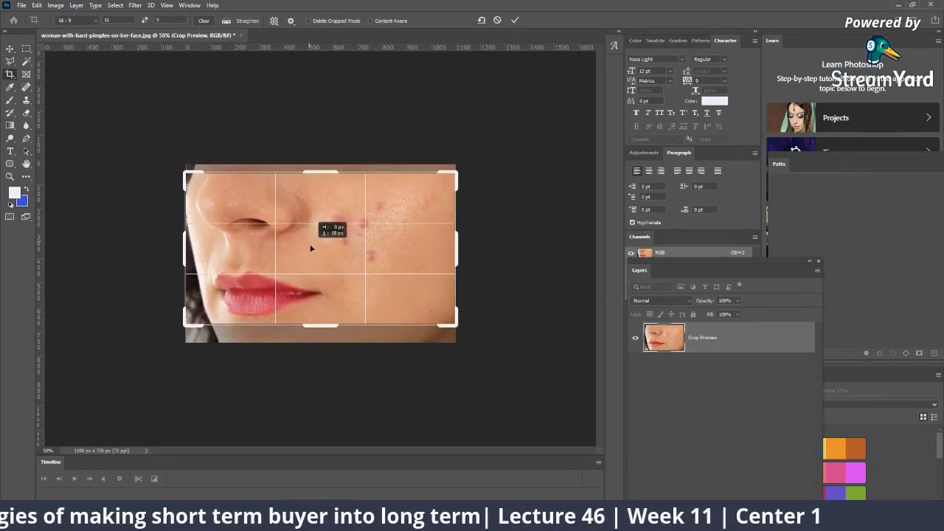
{"action": "left_click", "coordinate": [80, 20]}
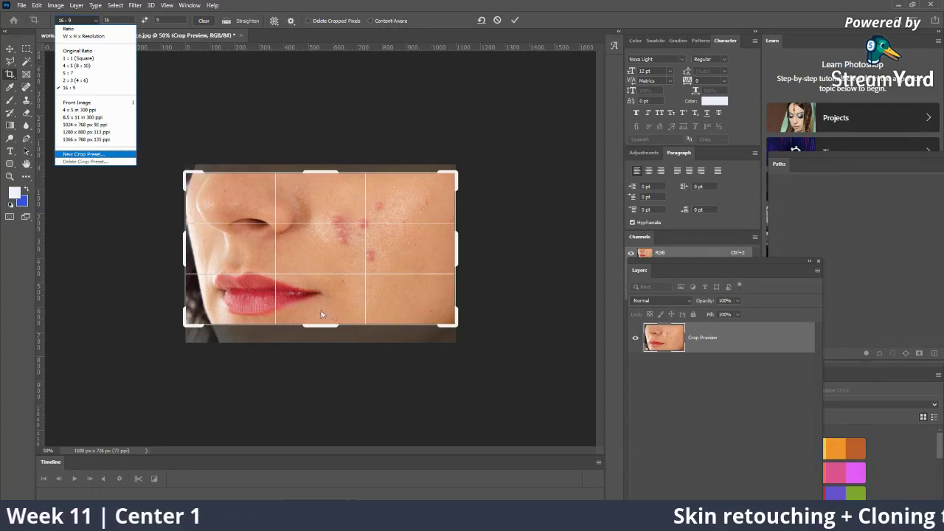
Try a W x H x Resolution crop of 200 × 200.
{"action": "left_click", "coordinate": [88, 28]}
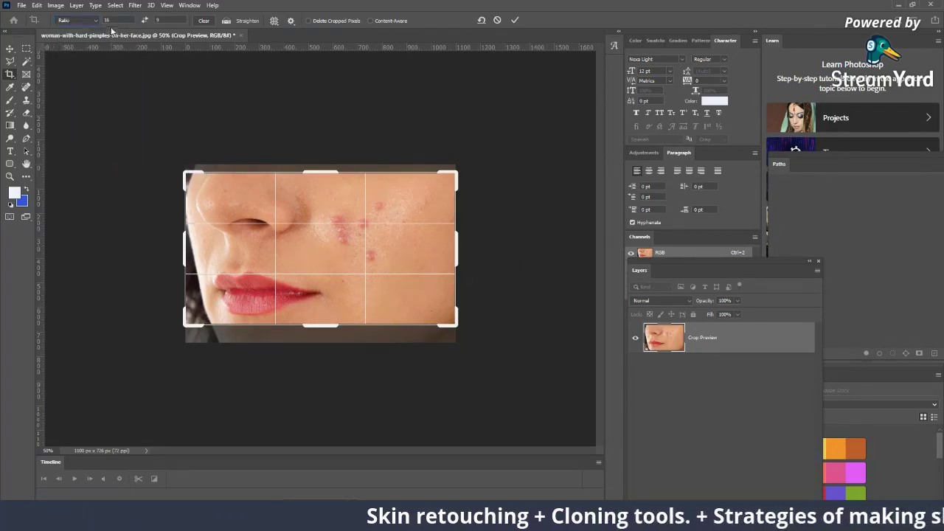
{"action": "left_click", "coordinate": [92, 37]}
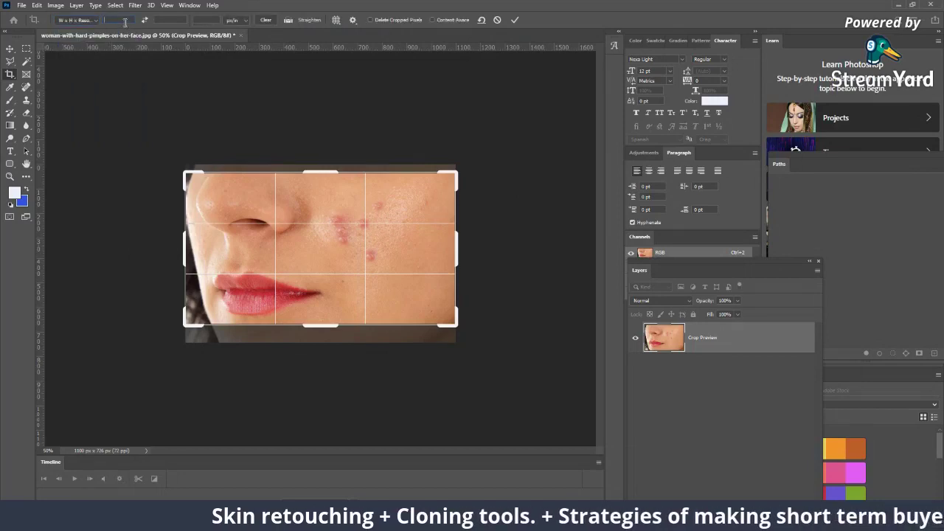
{"action": "type", "text": "200"}
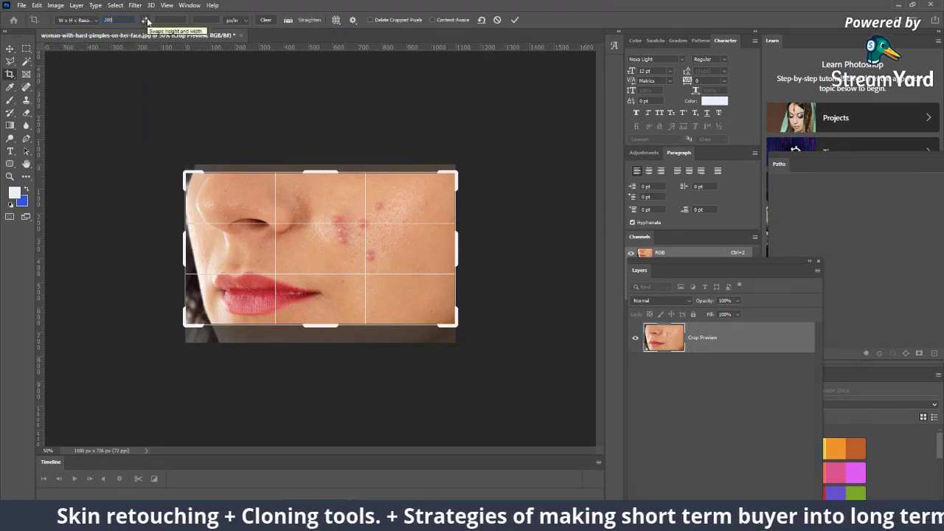
{"action": "key", "text": "Tab"}
{"action": "type", "text": "200"}
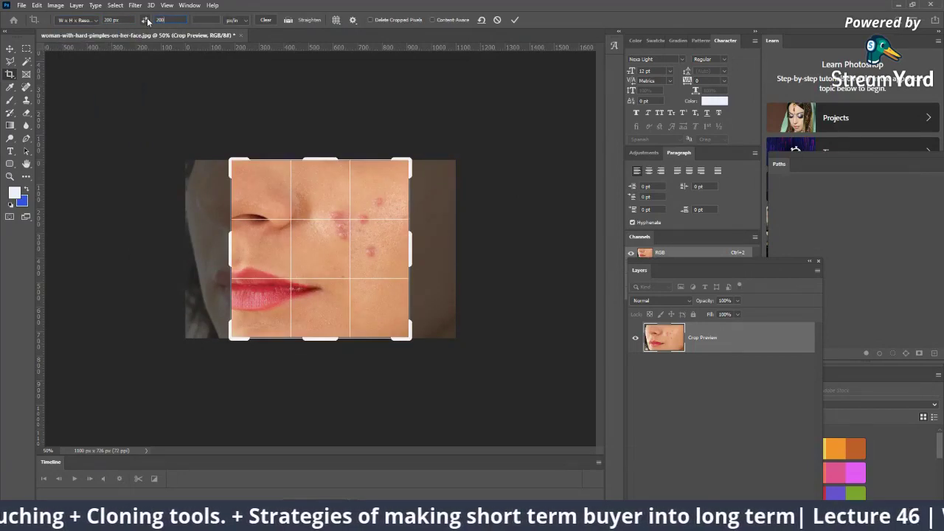
Go back to the 16:9 preset, then try a wider 32:9 ratio.
{"action": "left_click", "coordinate": [74, 20]}
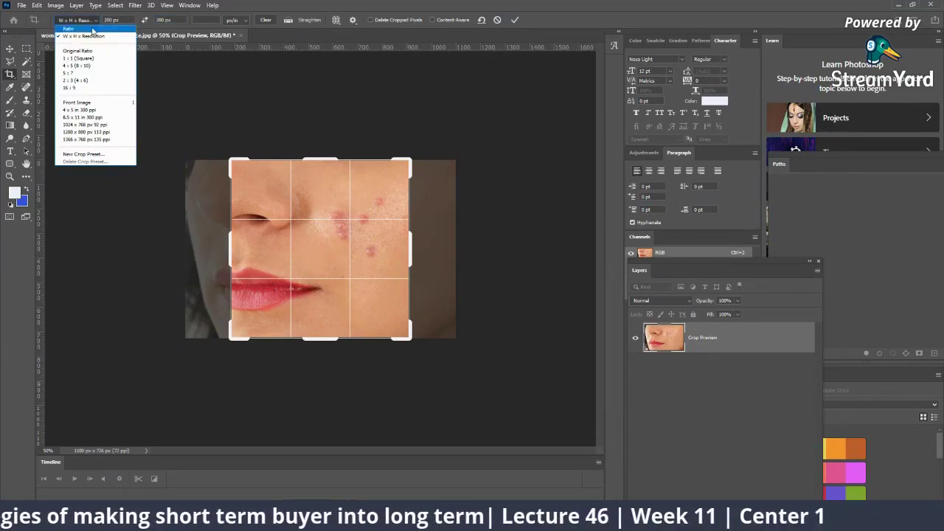
{"action": "left_click", "coordinate": [74, 87]}
{"action": "left_click", "coordinate": [114, 21]}
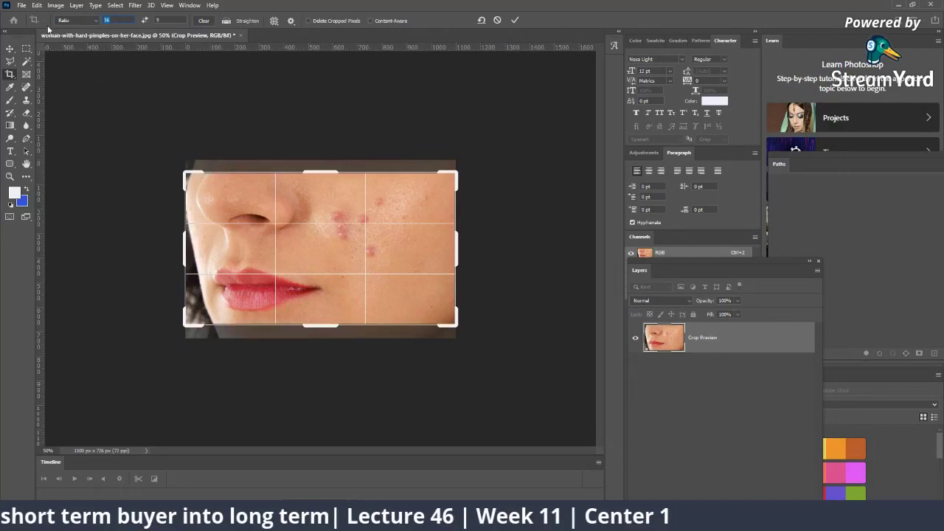
{"action": "type", "text": "32"}
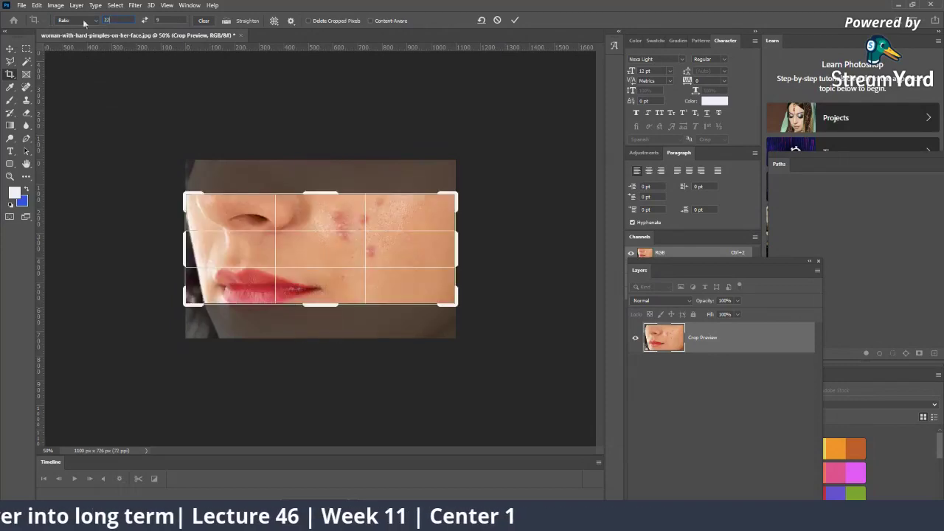
{"action": "type", "text": "2"}
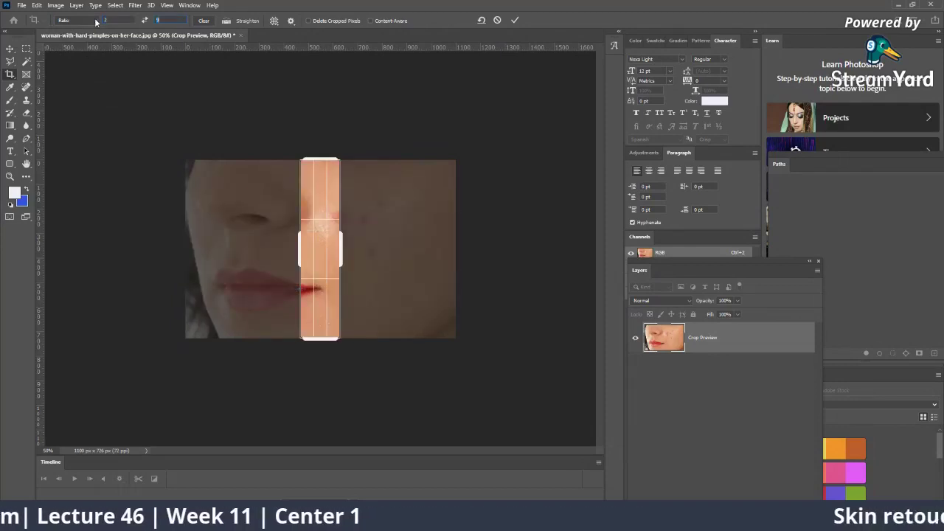
{"action": "type", "text": "2"}
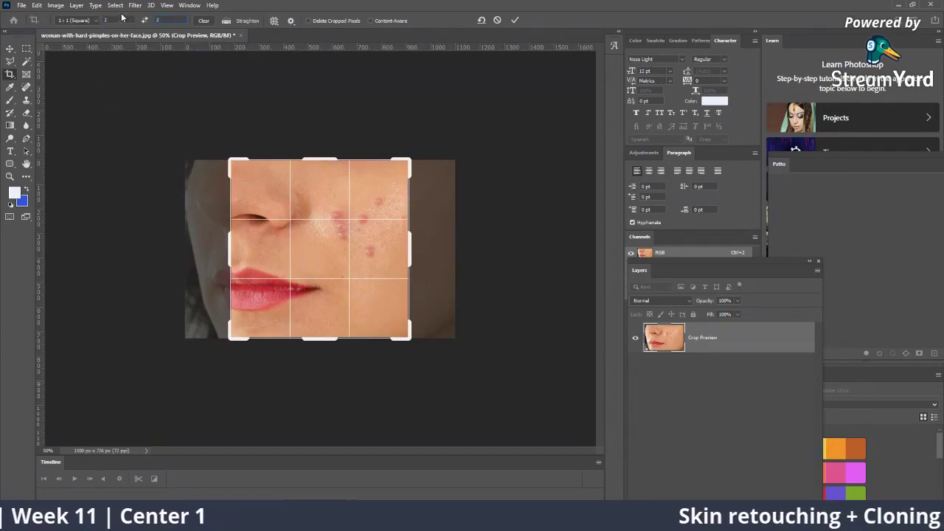
Return to a custom crop ratio and clear the crop size fields.
{"action": "left_click", "coordinate": [79, 21]}
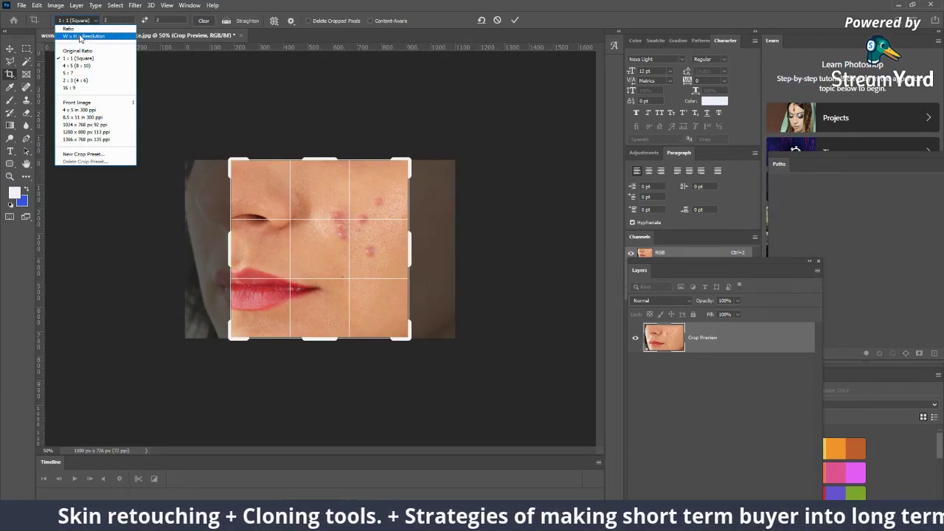
{"action": "left_click", "coordinate": [88, 28]}
{"action": "left_click", "coordinate": [92, 28]}
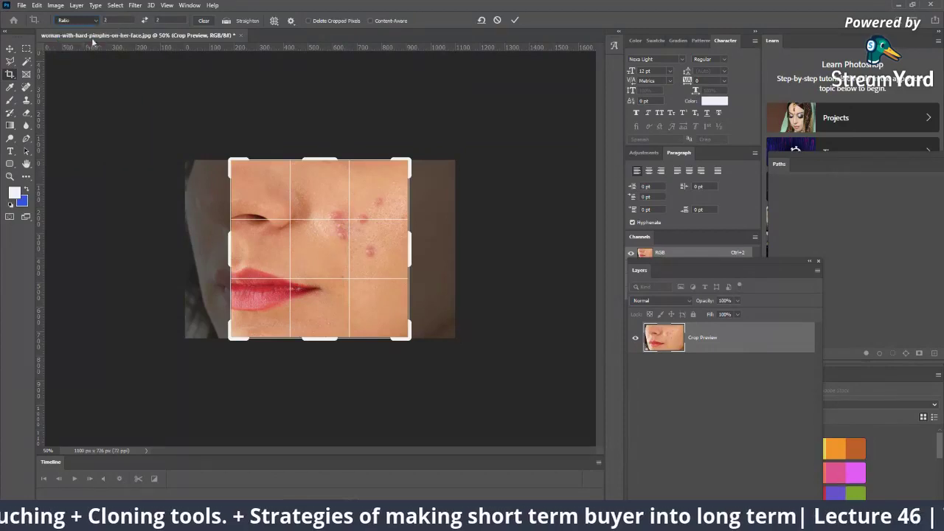
{"action": "key", "text": "BackSpace"}
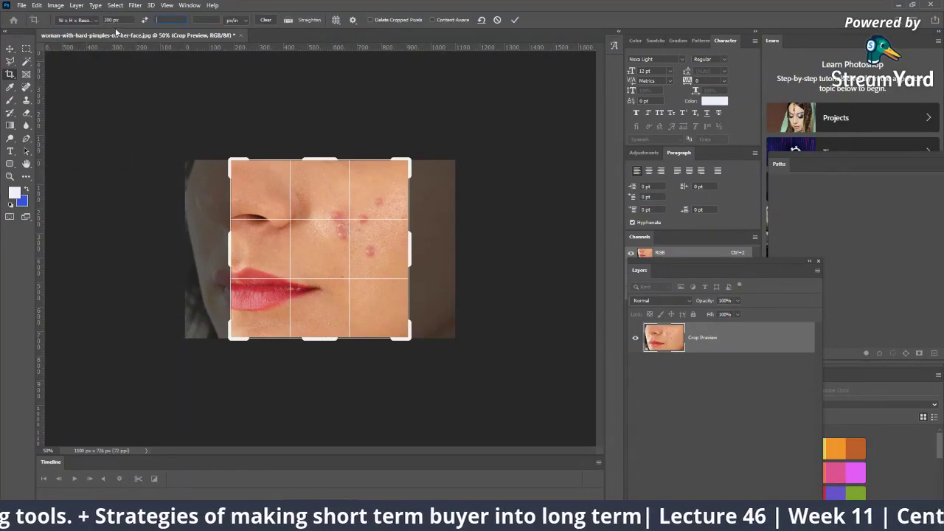
{"action": "left_click", "coordinate": [117, 19]}
{"action": "key", "text": "BackSpace"}
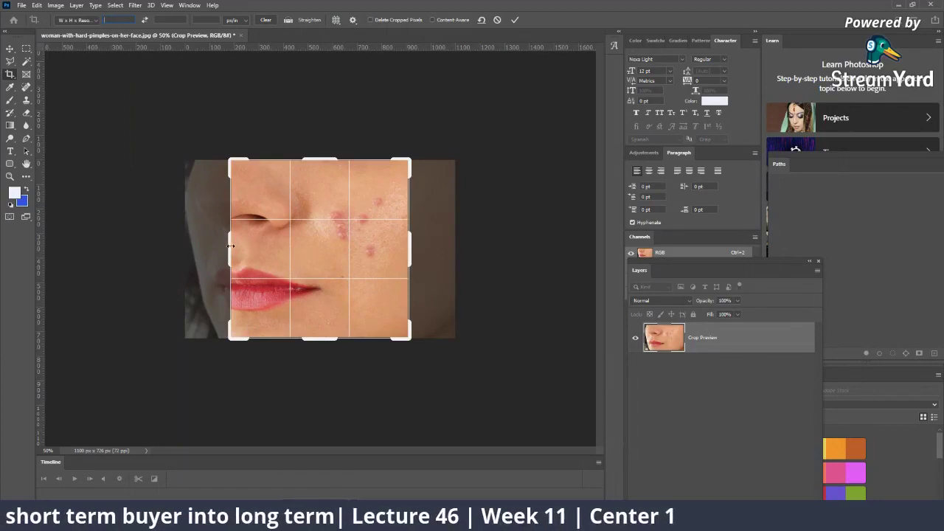
Stretch the crop frame beyond the photo's edges, then cancel the crop.
{"action": "left_click_drag", "start_coordinate": [231, 245], "coordinate": [222, 249]}
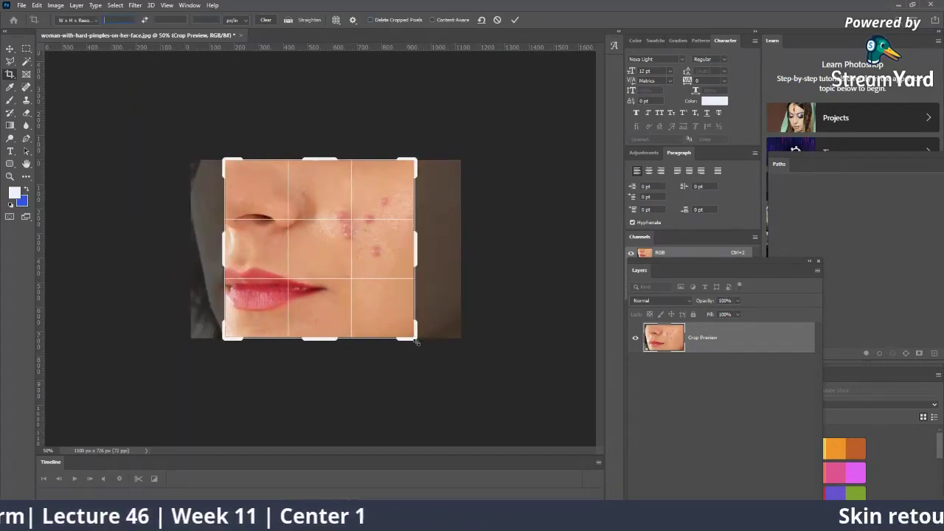
{"action": "mouse_move", "coordinate": [415, 341]}
{"action": "left_mouse_down"}
{"action": "mouse_move", "coordinate": [446, 375]}
{"action": "mouse_move", "coordinate": [440, 340]}
{"action": "left_mouse_up"}
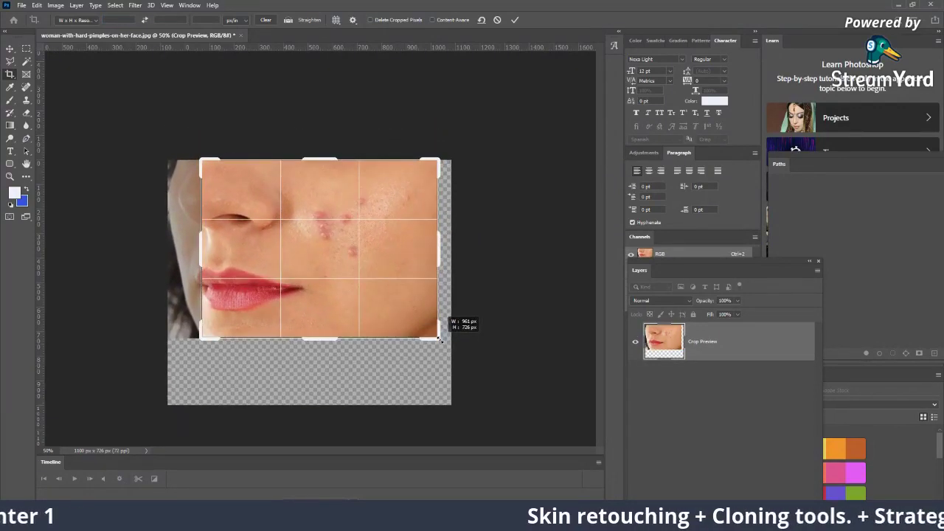
{"action": "left_click", "coordinate": [514, 20]}
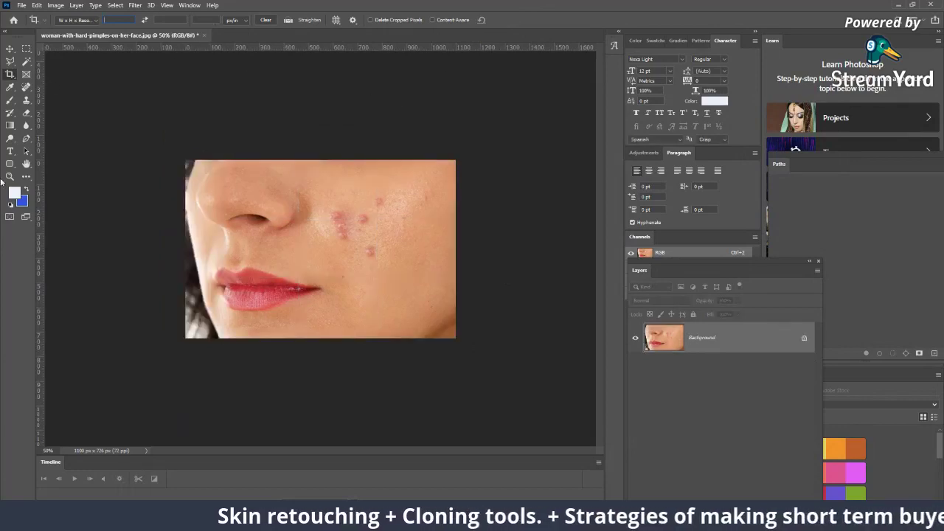
Cycle through the Crop and Slice tools, settling on the plain Eyedropper Tool.
{"action": "left_click", "coordinate": [27, 73]}
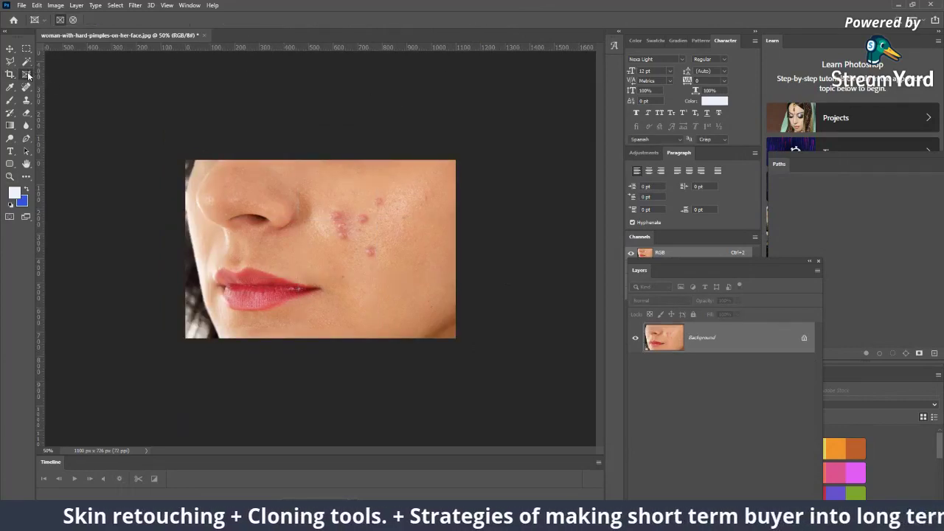
{"action": "left_click", "coordinate": [27, 77]}
{"action": "right_click", "coordinate": [27, 79]}
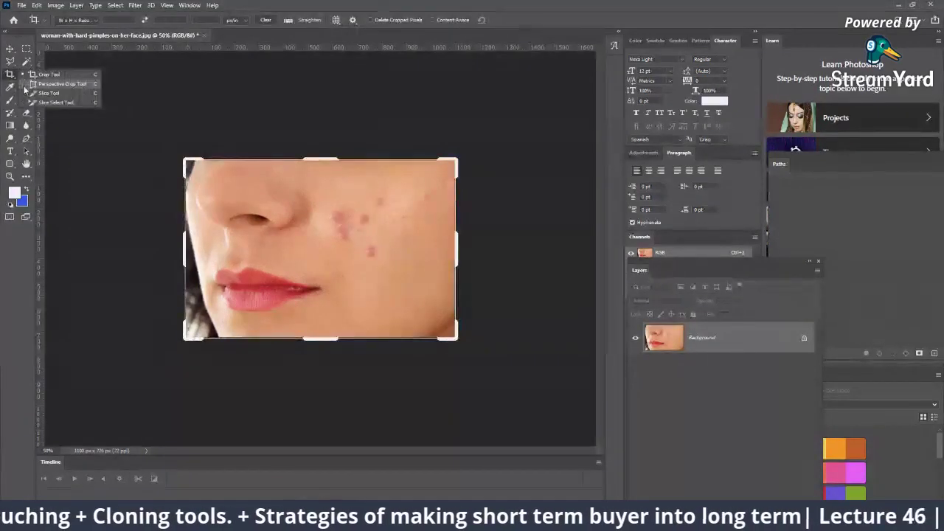
{"action": "left_click", "coordinate": [29, 93]}
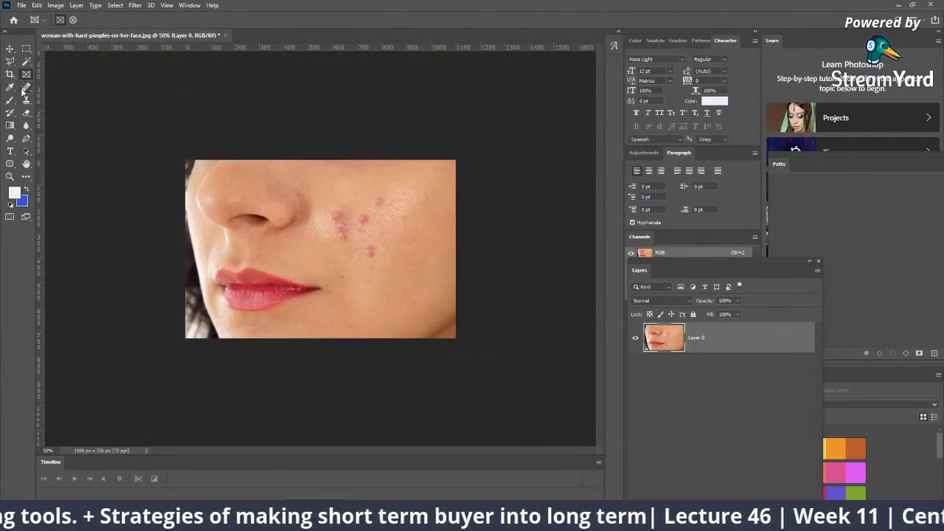
{"action": "left_click", "coordinate": [21, 90]}
{"action": "right_click", "coordinate": [21, 90]}
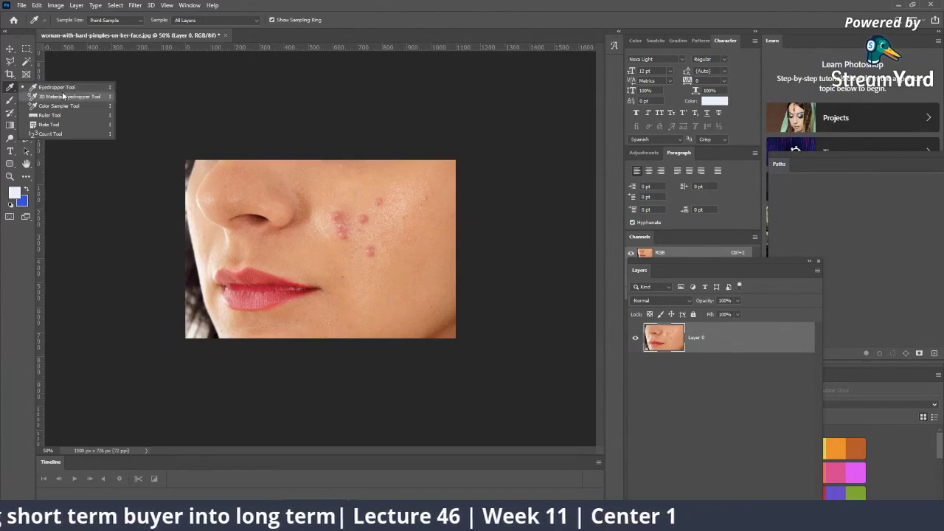
{"action": "left_click", "coordinate": [62, 90]}
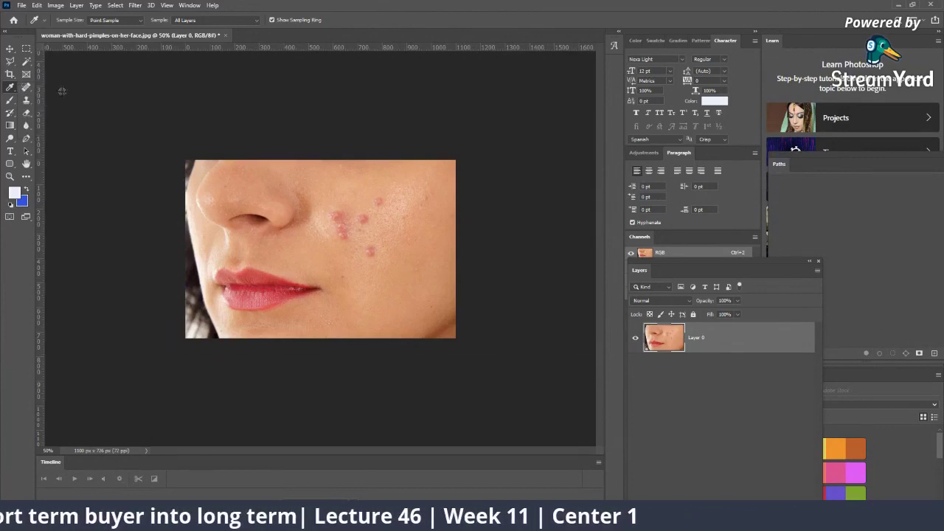
Sample a pimple colour and zoom the face photo to 100%.
{"action": "left_click", "coordinate": [337, 215]}
{"action": "key", "text": "z"}
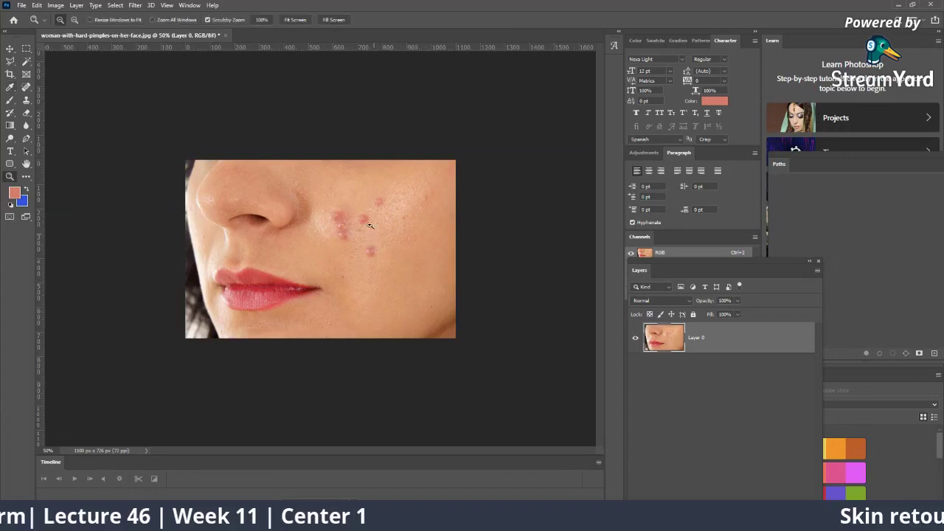
{"action": "left_click", "coordinate": [340, 189]}
{"action": "left_click", "coordinate": [332, 225]}
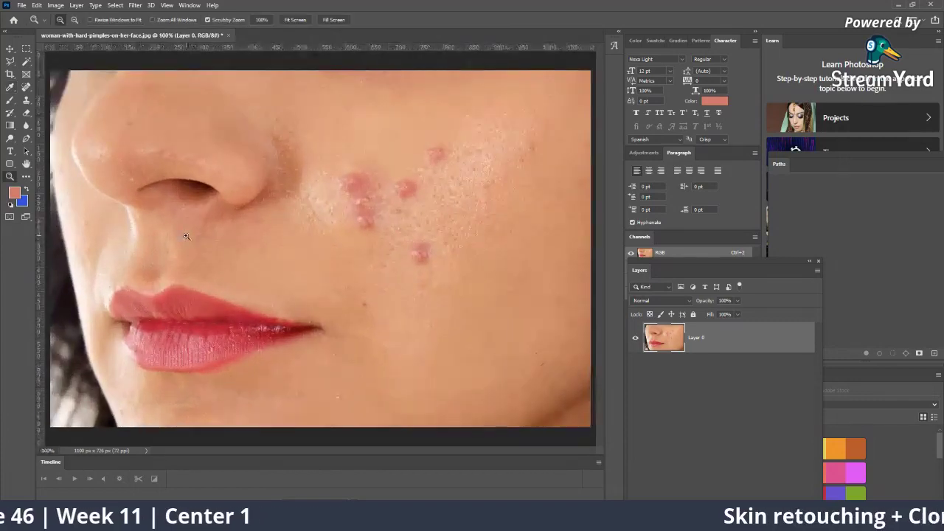
Sample pimple and lip reds as background and a light cheek skin tone as foreground.
{"action": "left_click", "coordinate": [10, 89]}
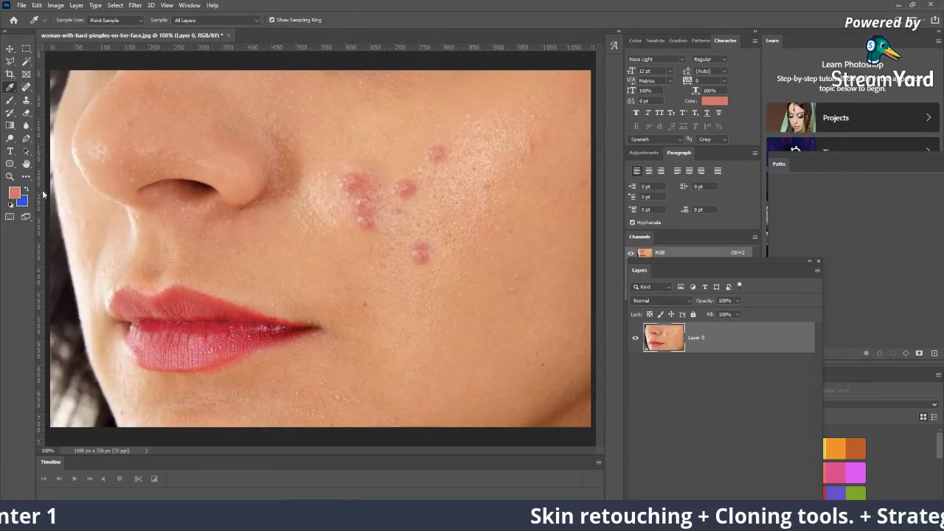
{"action": "left_click", "coordinate": [402, 188], "text": "alt"}
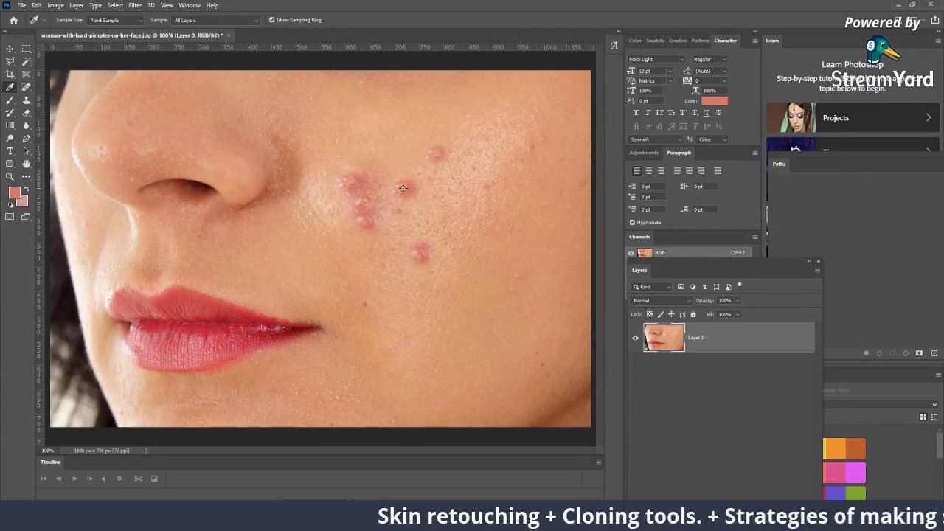
{"action": "left_click", "coordinate": [468, 189], "text": "alt"}
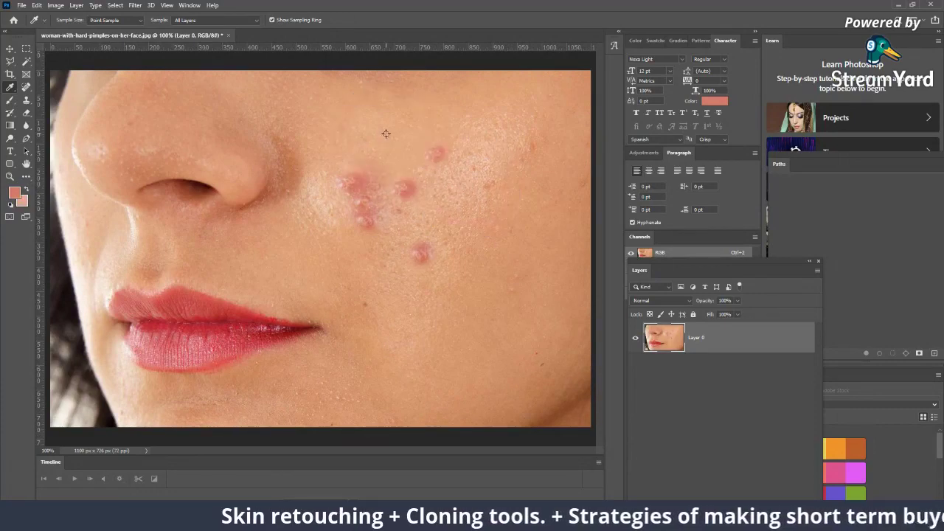
{"action": "left_click", "coordinate": [351, 124], "text": "alt"}
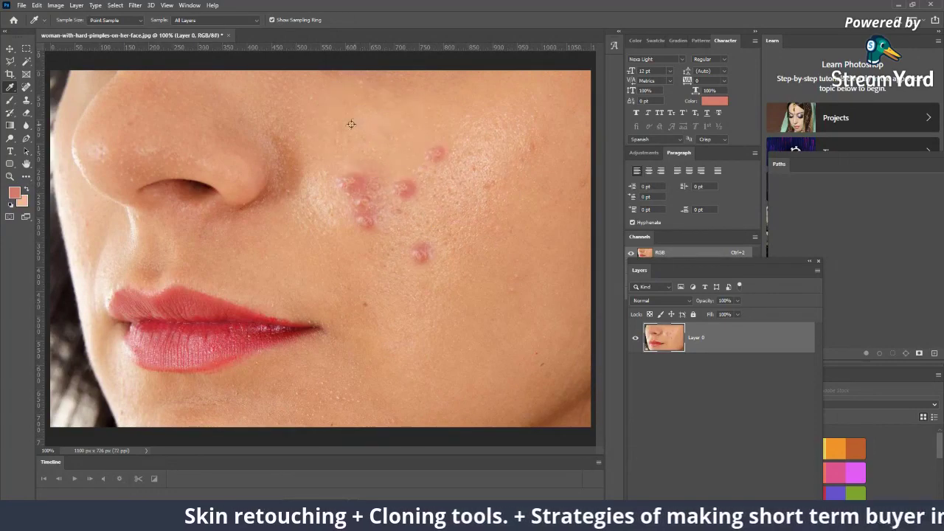
{"action": "left_click", "coordinate": [227, 343], "text": "alt"}
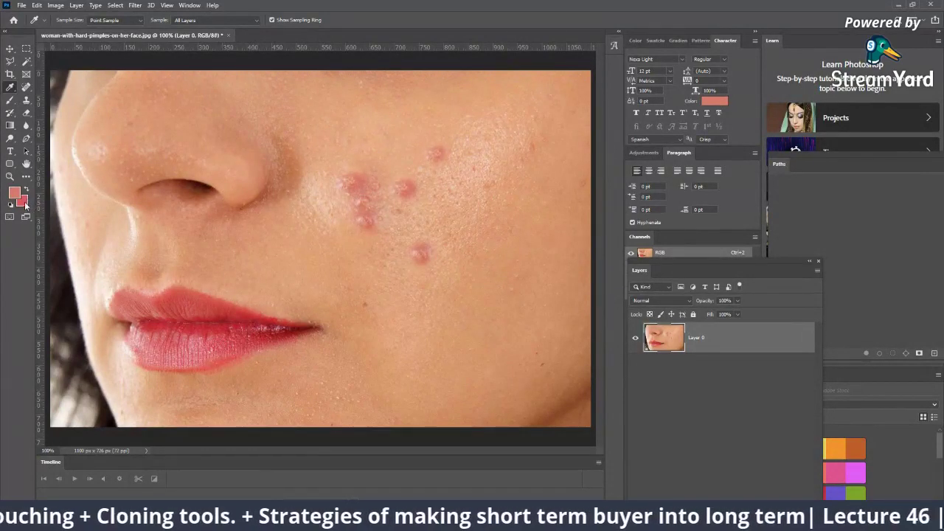
{"action": "left_click", "coordinate": [309, 128]}
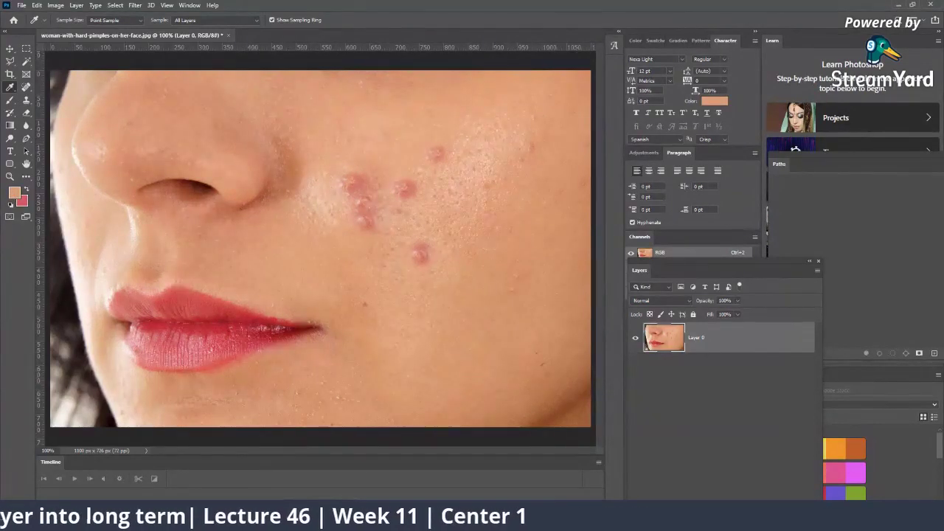
Drag the Queen Sized Bed flyer from Downloads into Photoshop as bed3.jpg and zoom in.
{"action": "scroll", "coordinate": [859, 289], "scroll_direction": "down", "scroll_amount": 10}
{"action": "scroll", "coordinate": [859, 289], "scroll_direction": "up", "scroll_amount": 6}
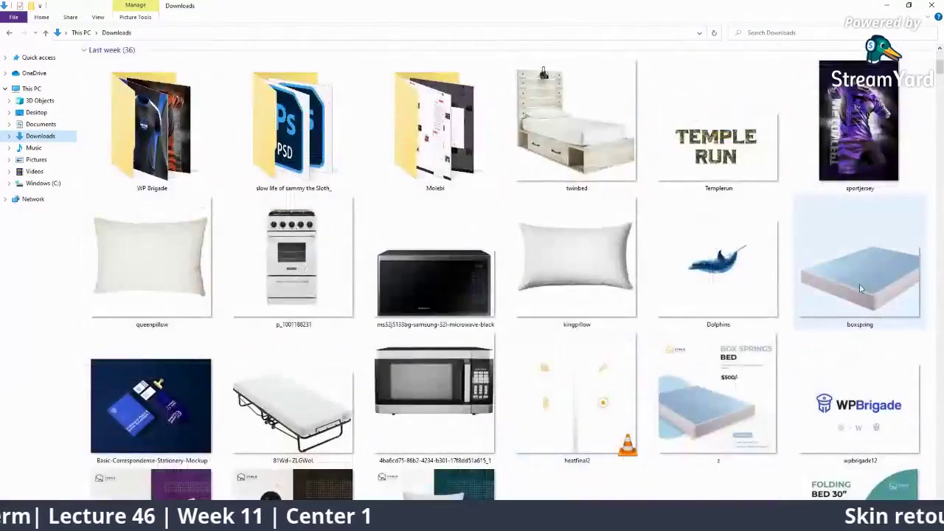
{"action": "scroll", "coordinate": [859, 289], "scroll_direction": "down", "scroll_amount": 3}
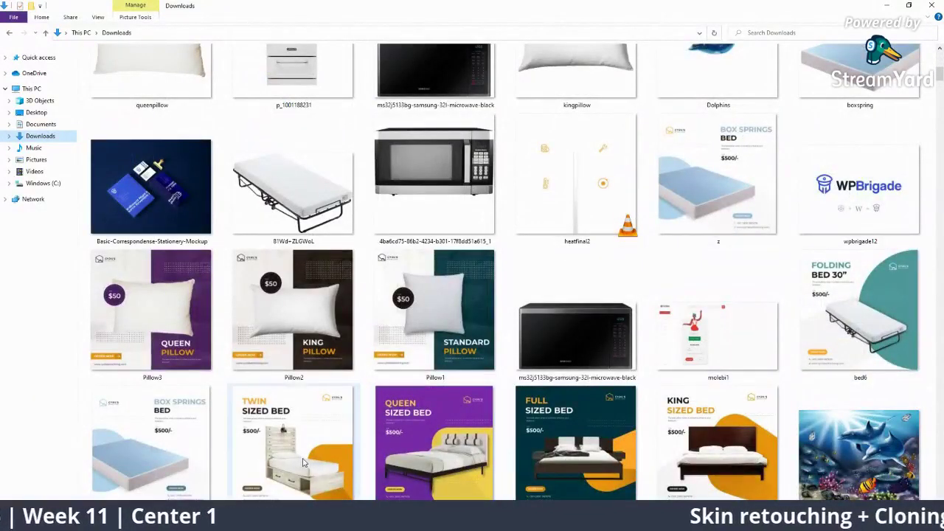
{"action": "left_click_drag", "start_coordinate": [431, 475], "coordinate": [690, 488]}
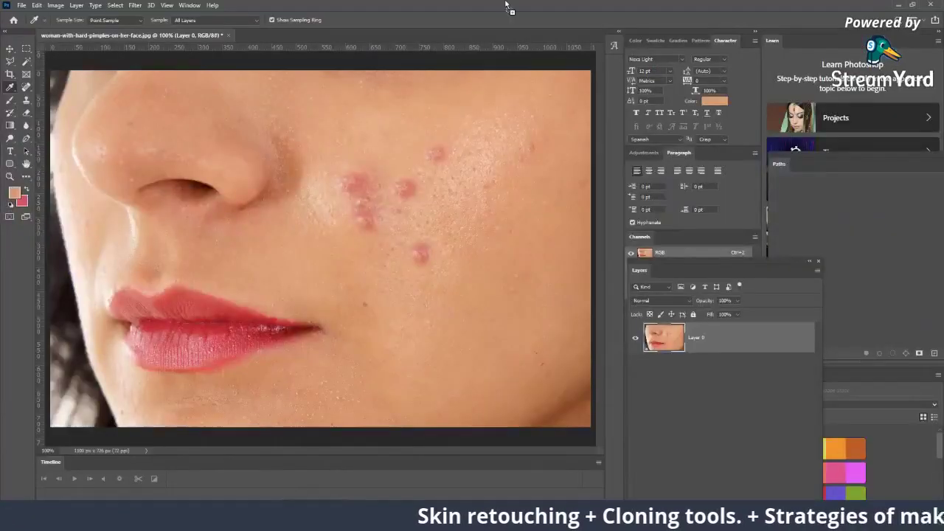
{"action": "mouse_move", "coordinate": [690, 488]}
{"action": "left_mouse_down"}
{"action": "mouse_move", "coordinate": [505, 48]}
{"action": "mouse_move", "coordinate": [504, 74]}
{"action": "left_mouse_up"}
{"action": "key", "text": "z"}
{"action": "left_click", "coordinate": [181, 209]}
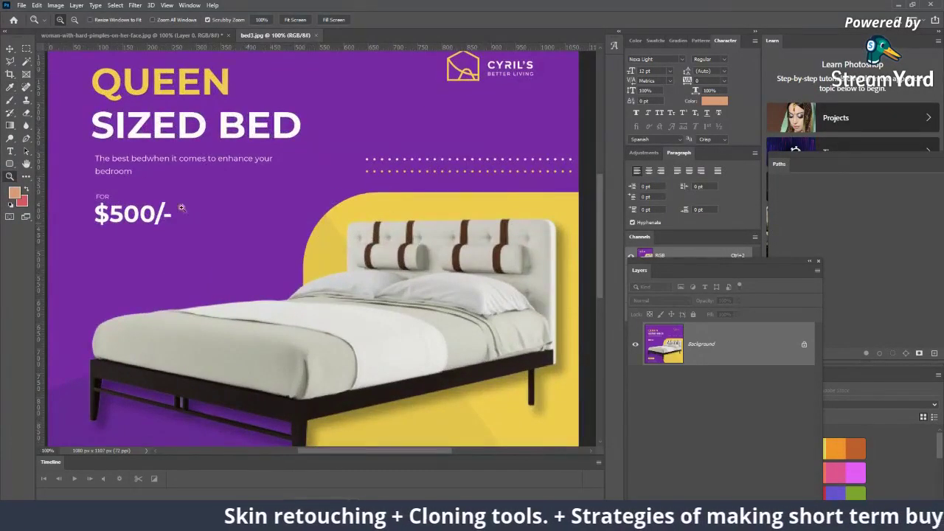
Sample the flyer's purple as foreground and its yellow as background colour.
{"action": "left_click", "coordinate": [10, 86]}
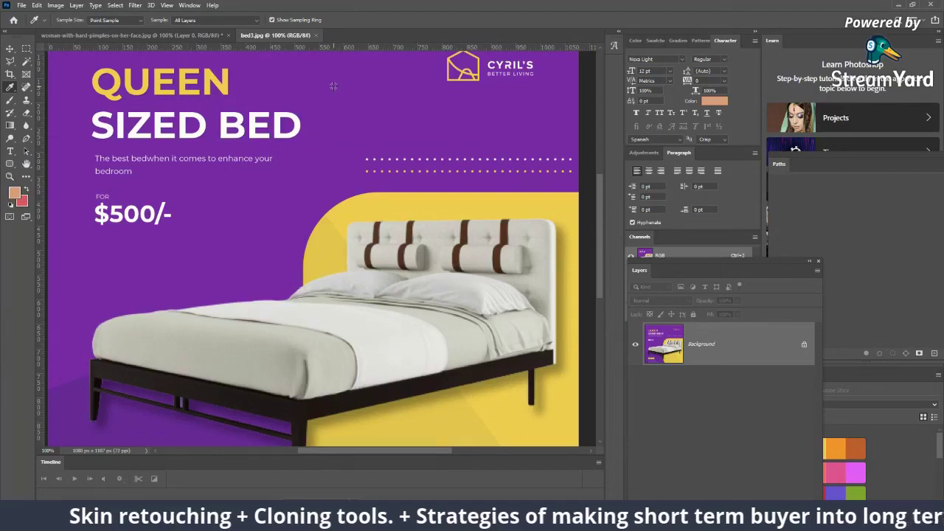
{"action": "left_click", "coordinate": [333, 86]}
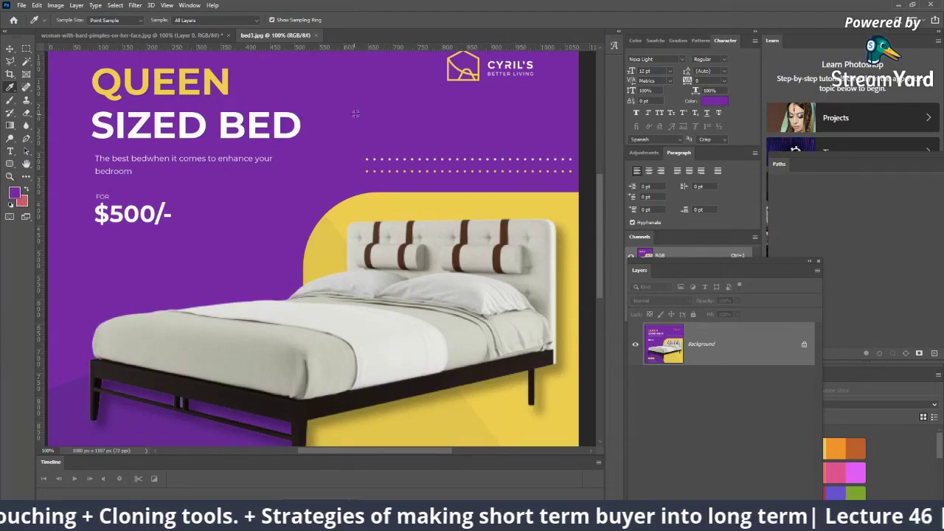
{"action": "left_click", "coordinate": [352, 205], "text": "alt"}
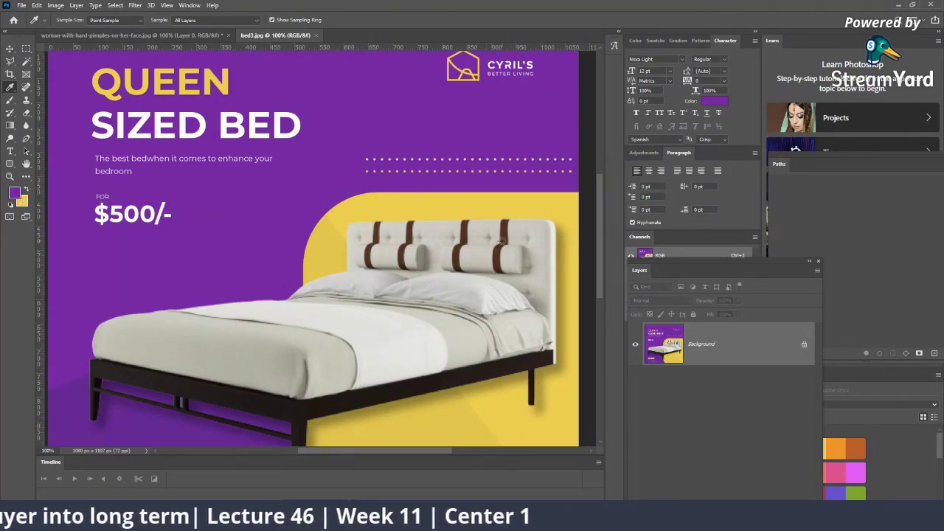
Keep the plain Eyedropper selected and close the bed3.jpg document.
{"action": "scroll", "coordinate": [502, 240], "scroll_direction": "up", "scroll_amount": 2}
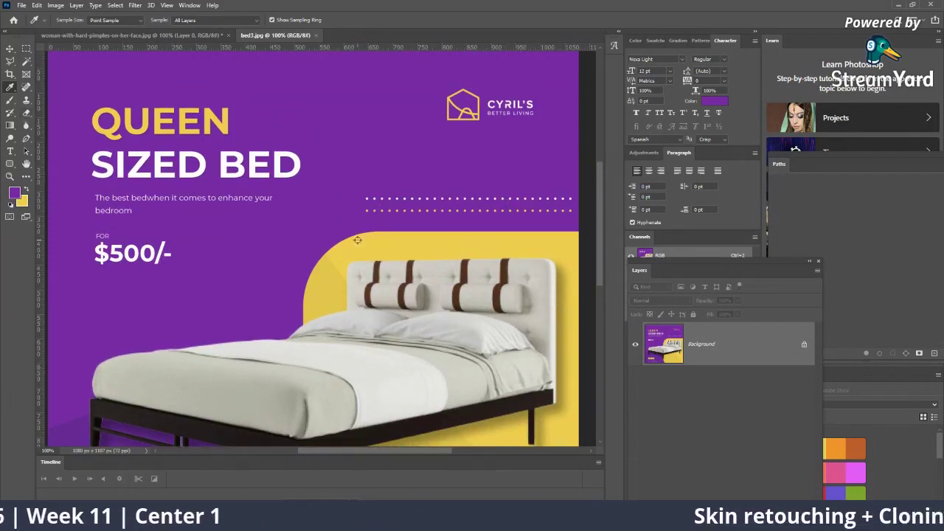
{"action": "right_click", "coordinate": [9, 89]}
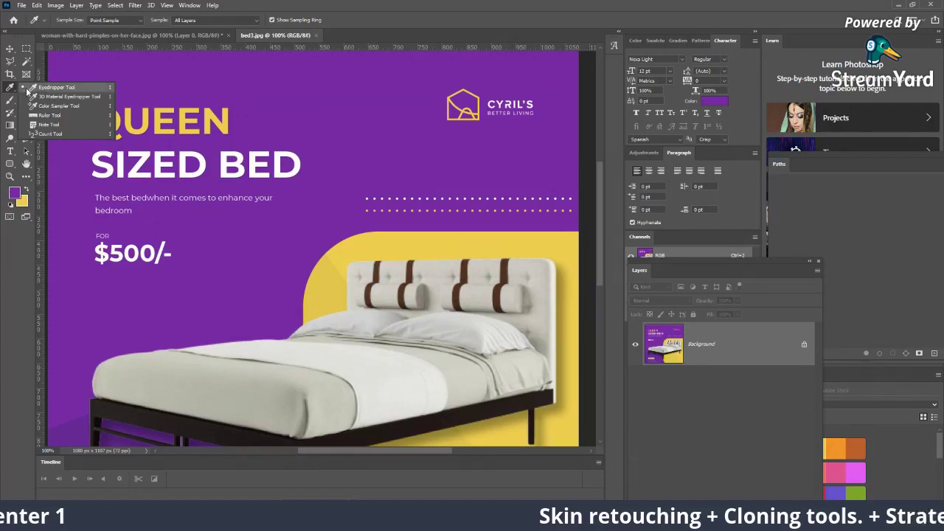
{"action": "left_click", "coordinate": [69, 91]}
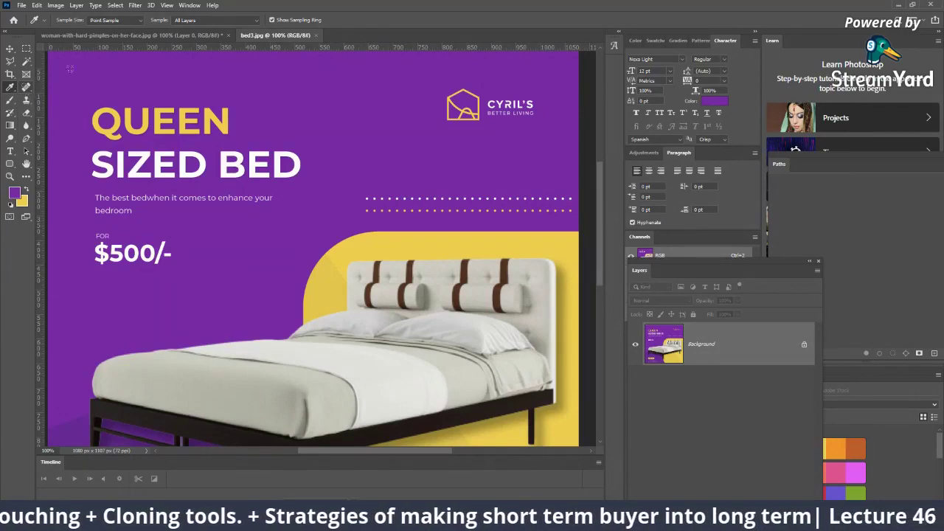
{"action": "left_click", "coordinate": [316, 36]}
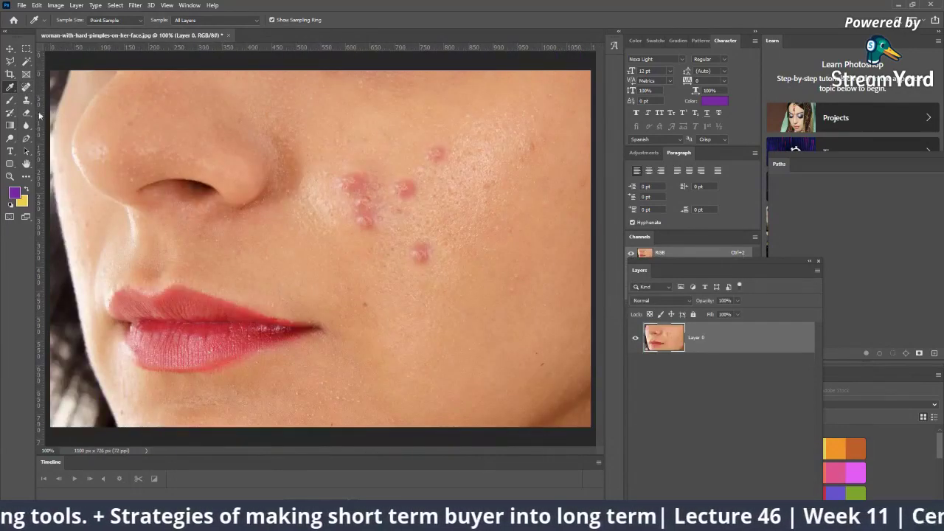
{"action": "left_click", "coordinate": [27, 88]}
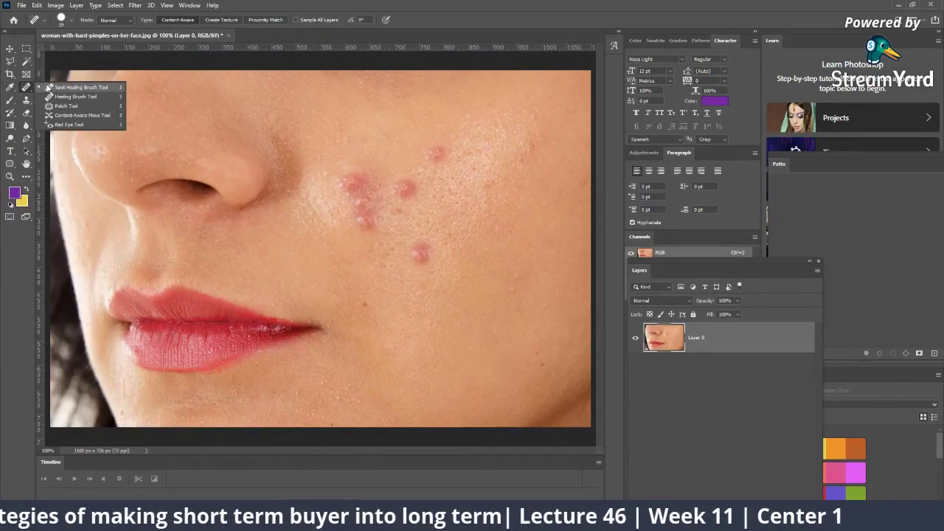
{"action": "left_click", "coordinate": [49, 87]}
{"action": "key", "text": "z"}
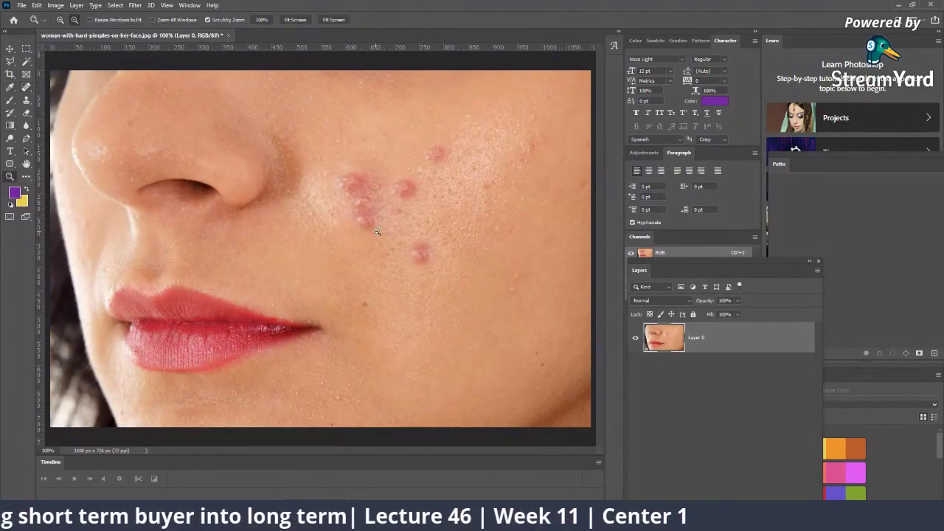
{"action": "left_click", "coordinate": [392, 232], "text": "alt"}
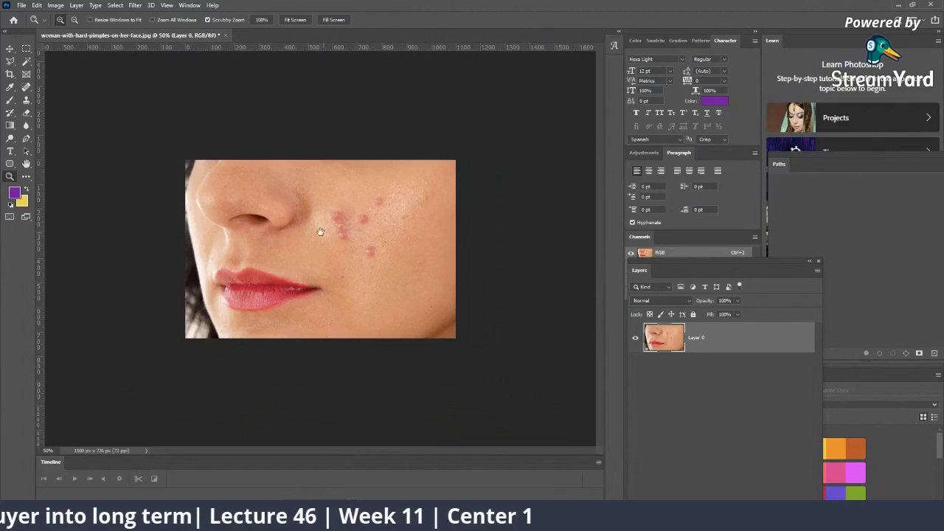
{"action": "key", "text": "j"}
{"action": "key", "text": "z"}
{"action": "left_click", "coordinate": [398, 221]}
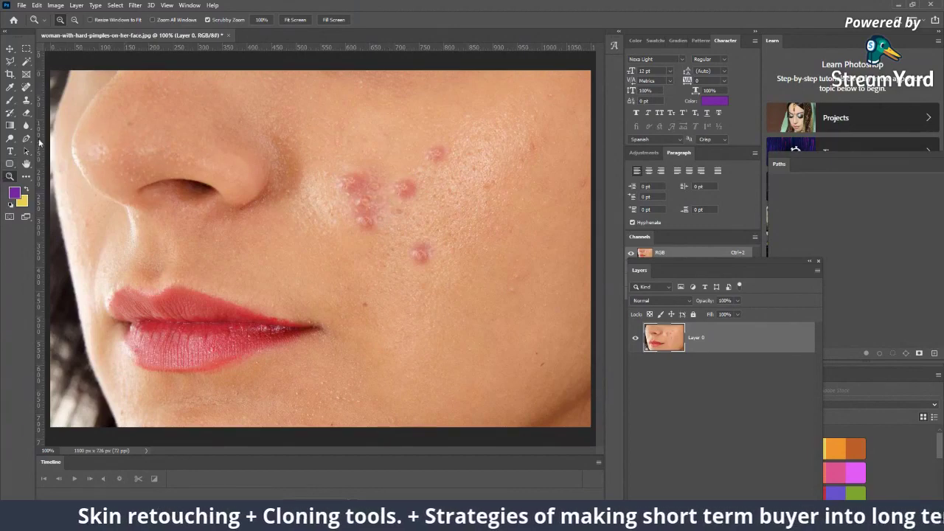
{"action": "left_click", "coordinate": [9, 73]}
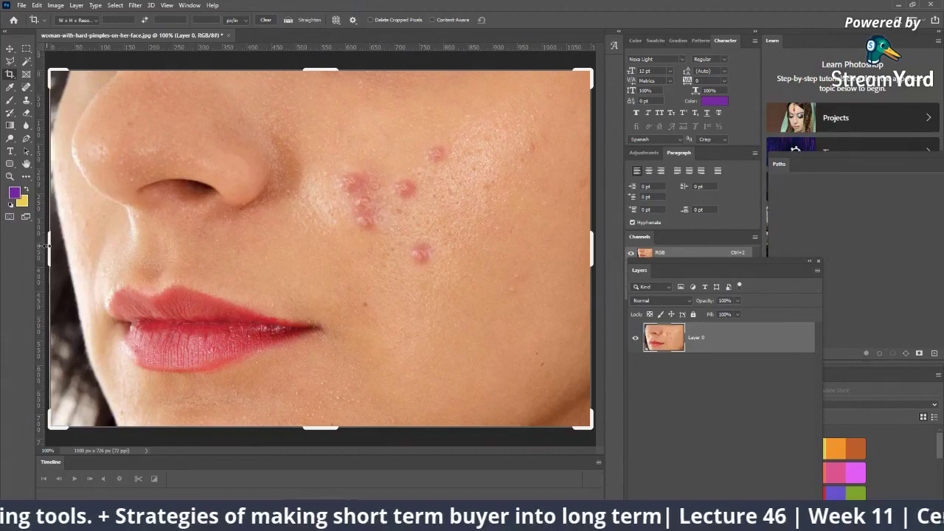
Pull the left crop edge past the nose and commit a 770 × 726 px crop.
{"action": "left_click_drag", "start_coordinate": [50, 243], "coordinate": [130, 248]}
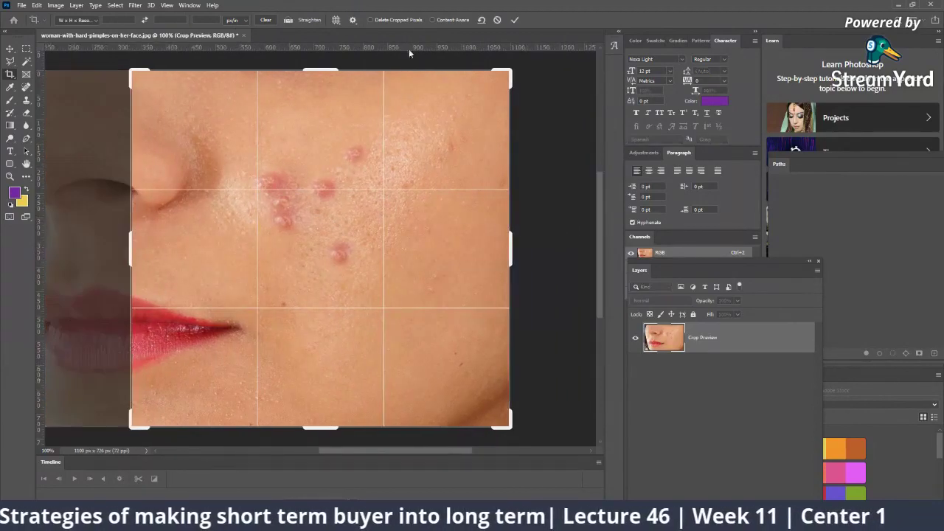
{"action": "left_click", "coordinate": [515, 19]}
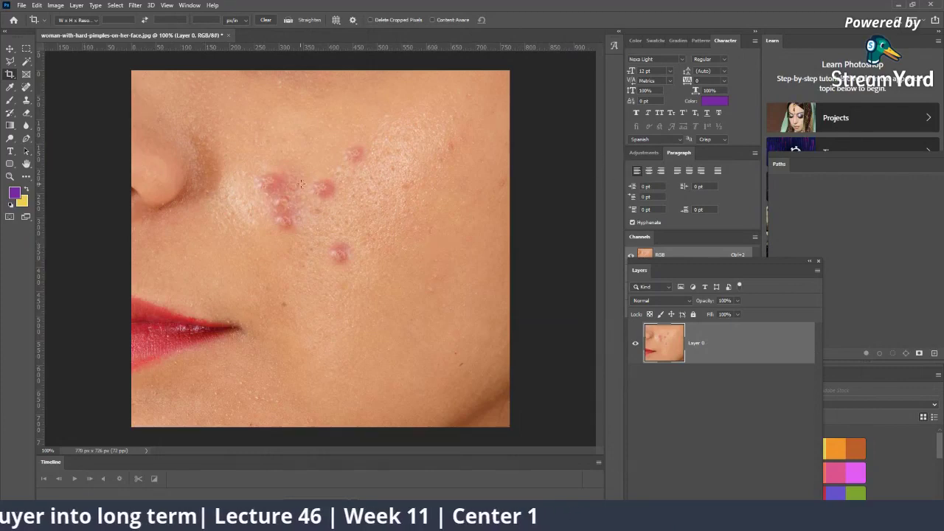
{"action": "left_click", "coordinate": [11, 87]}
{"action": "left_click", "coordinate": [27, 87]}
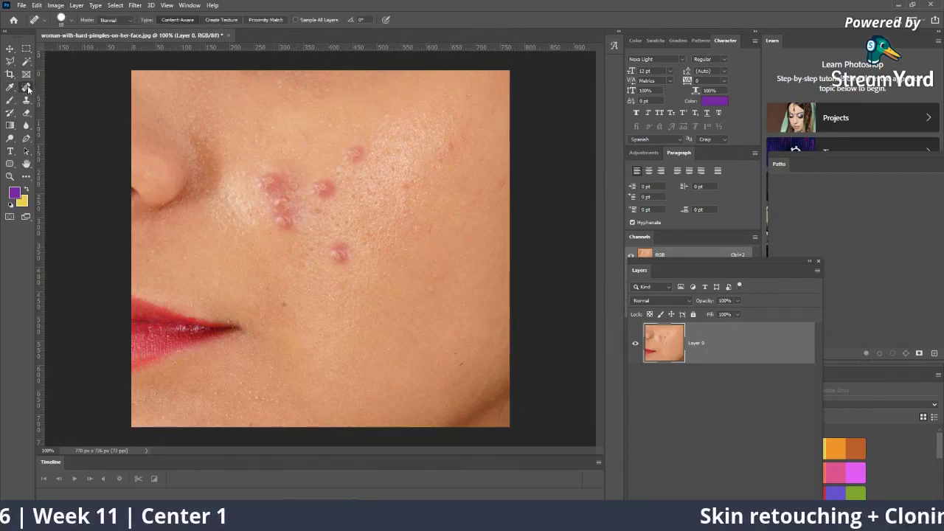
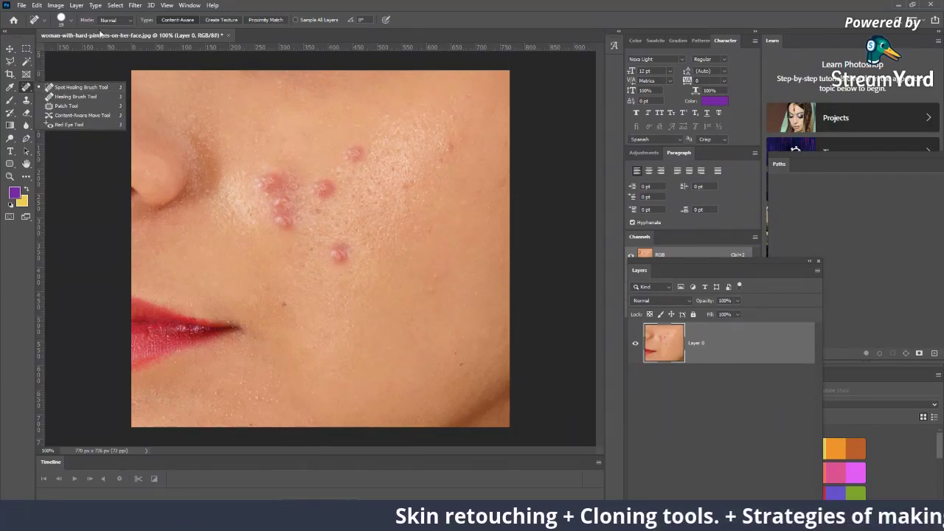
Select the Spot Healing Brush after browsing the healing and selection tool groups.
{"action": "left_click", "coordinate": [69, 89]}
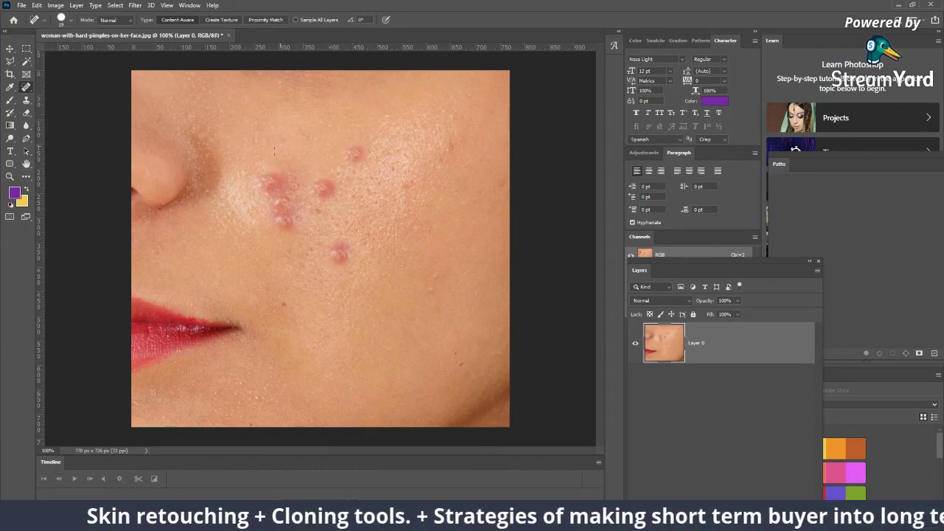
{"action": "right_click", "coordinate": [31, 89]}
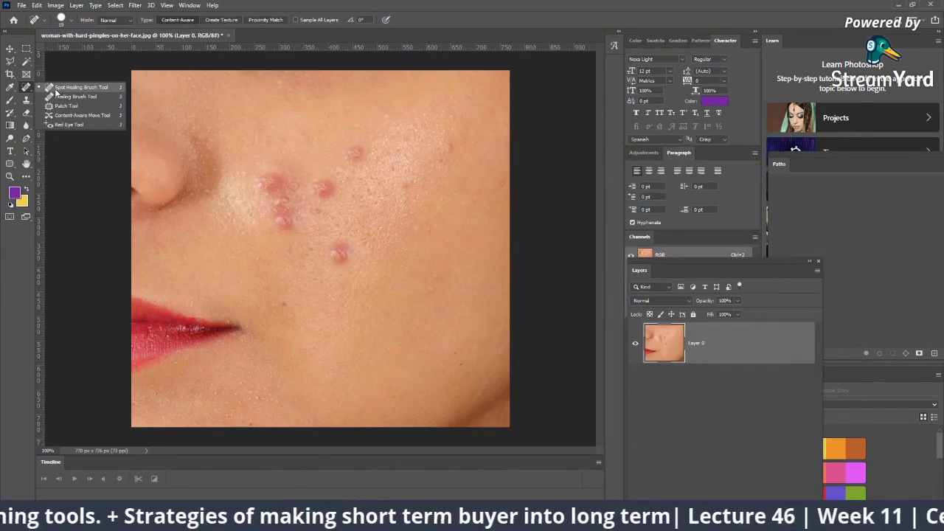
{"action": "left_click", "coordinate": [56, 89]}
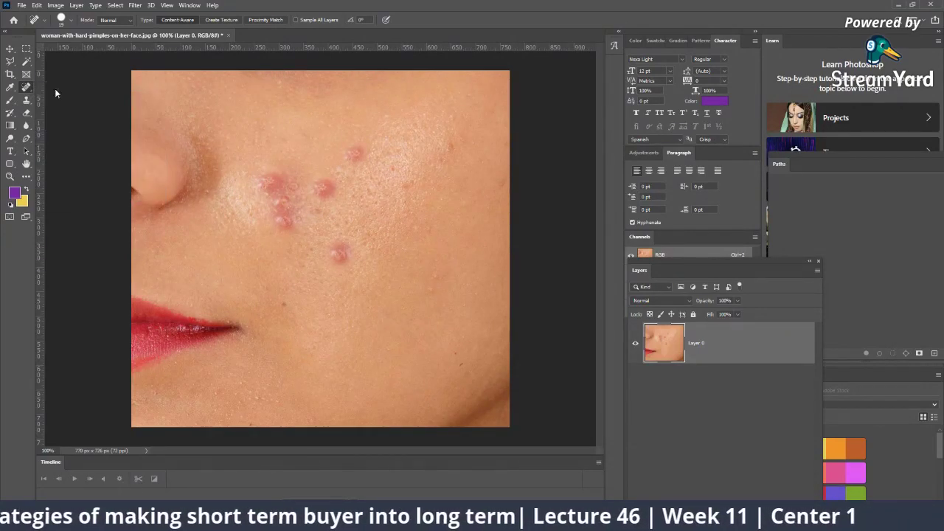
{"action": "left_click", "coordinate": [28, 62]}
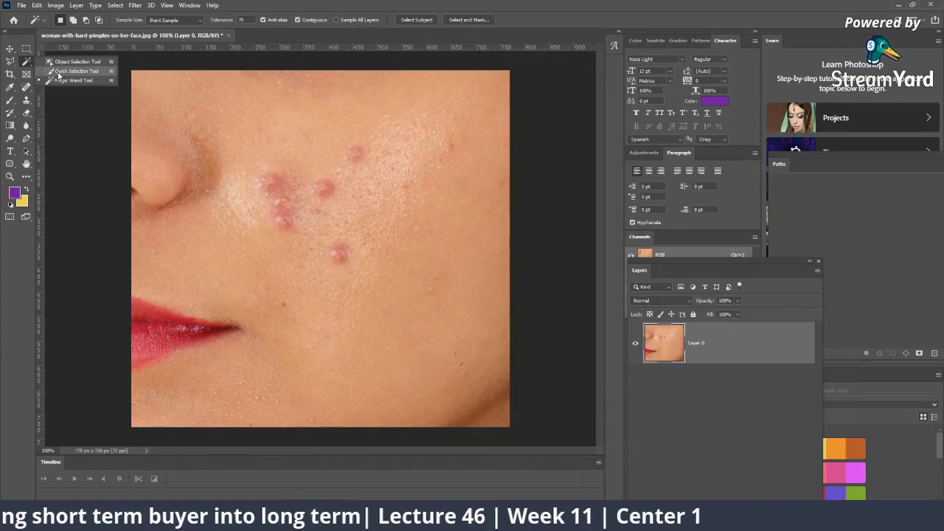
{"action": "left_click", "coordinate": [59, 72]}
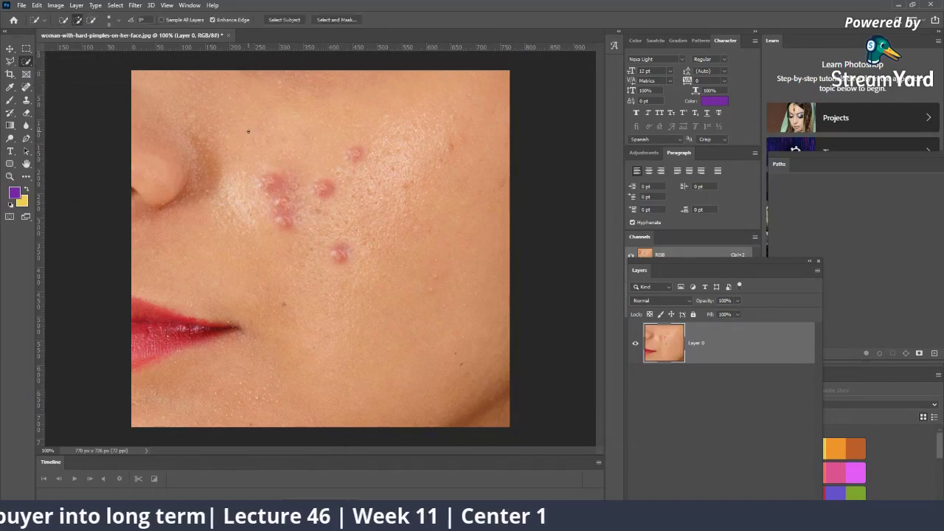
{"action": "left_click", "coordinate": [27, 102]}
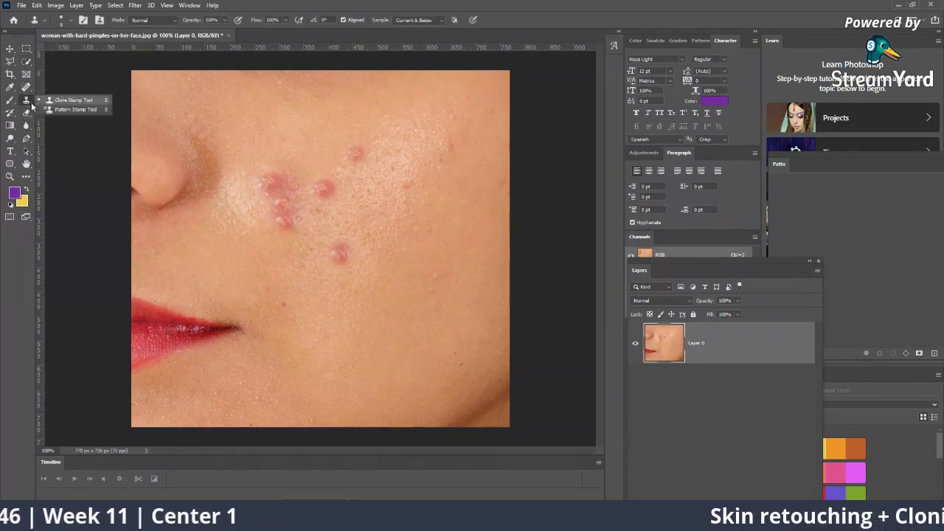
{"action": "left_click", "coordinate": [26, 87]}
{"action": "left_click", "coordinate": [74, 89]}
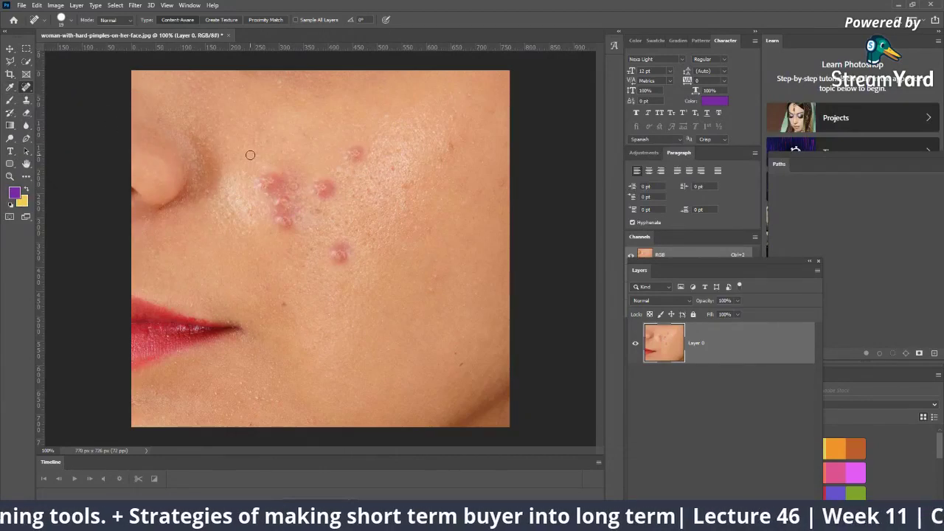
Enlarge the spot healing brush from 70 px to 81 px in the brush picker.
{"action": "left_click", "coordinate": [73, 20]}
{"action": "left_click_drag", "start_coordinate": [49, 48], "coordinate": [54, 47]}
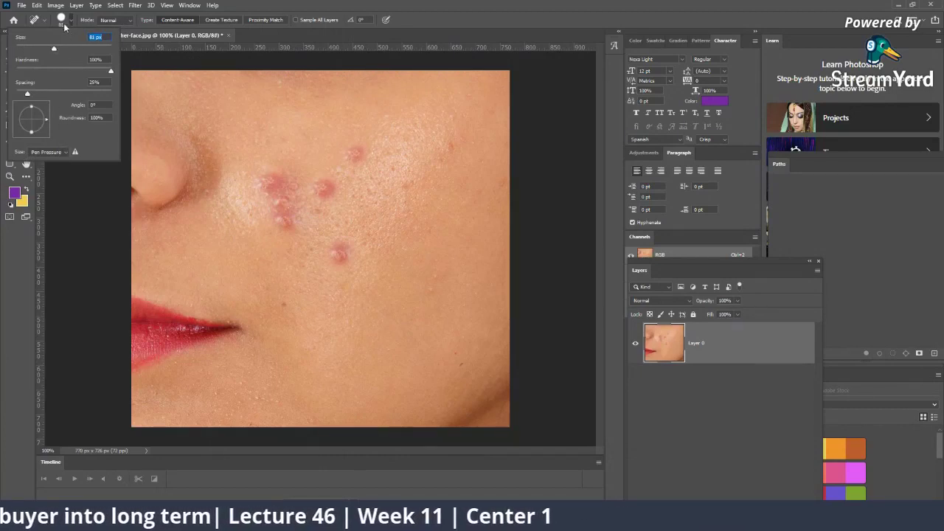
{"action": "left_click", "coordinate": [63, 23]}
{"action": "double_click", "coordinate": [73, 27]}
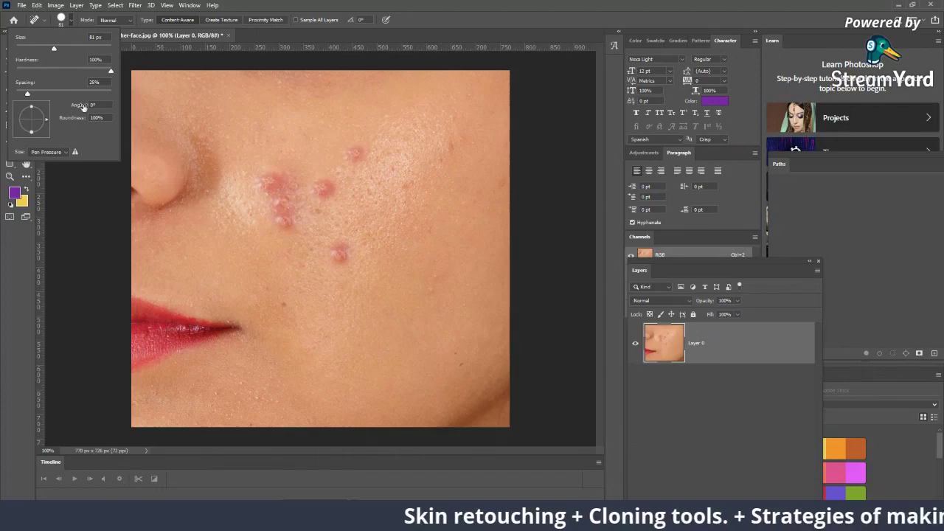
{"action": "key", "text": "Escape"}
Create a new blank 1920 × 1080 document.
{"action": "left_click", "coordinate": [21, 5]}
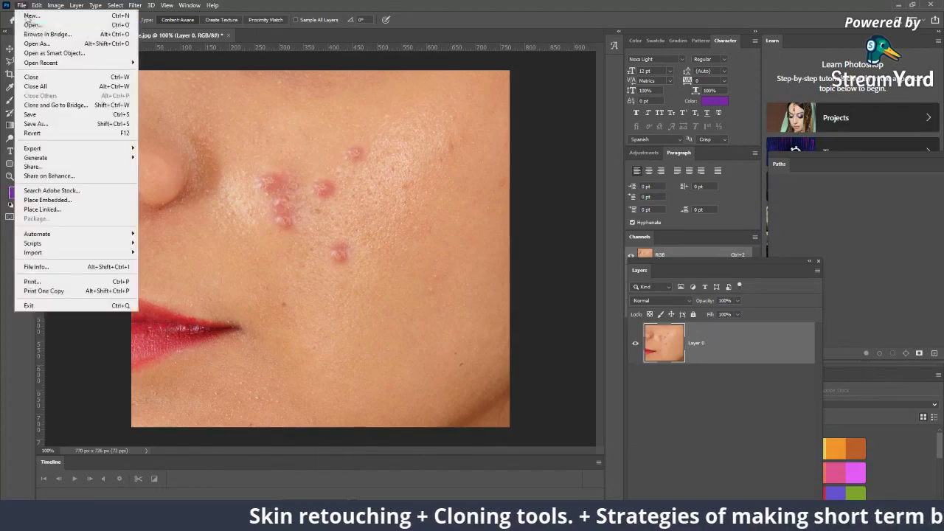
{"action": "left_click", "coordinate": [44, 15]}
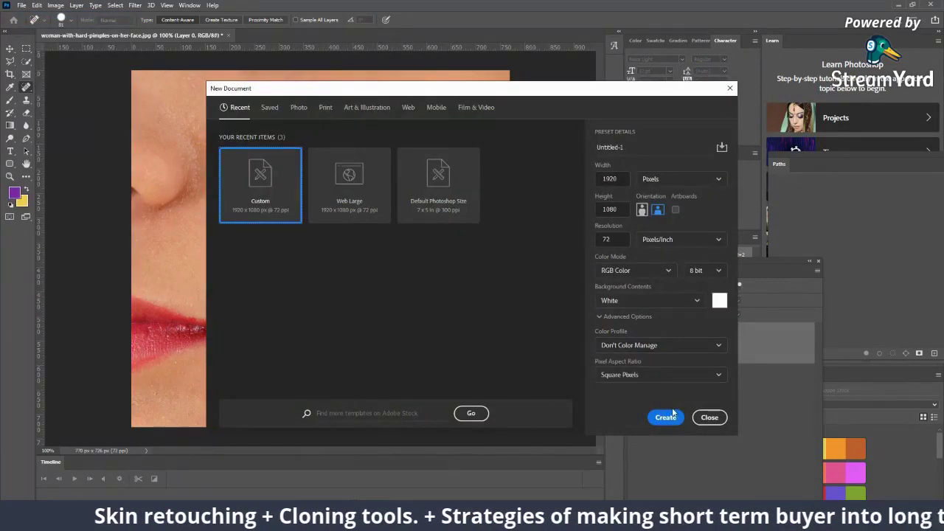
{"action": "left_click", "coordinate": [666, 418]}
Zoom into the new canvas and unlock the Background into Layer 0.
{"action": "key", "text": "z"}
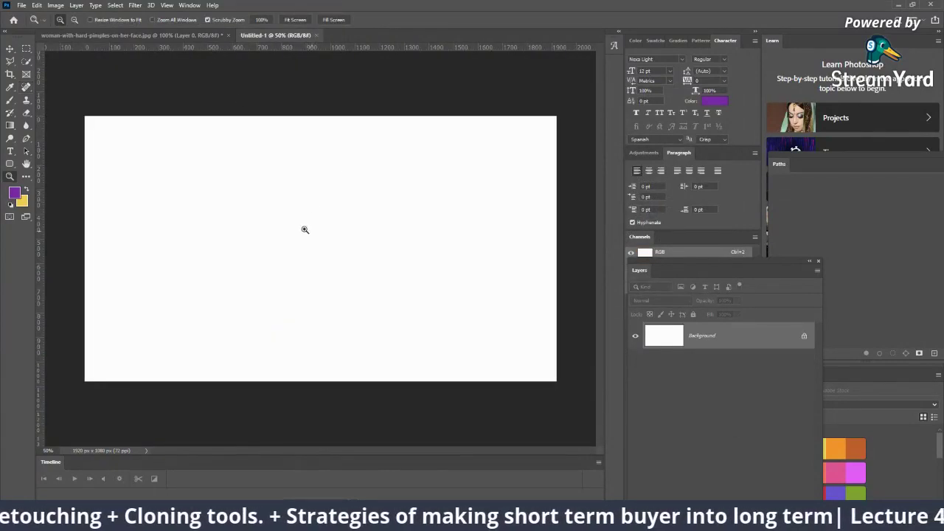
{"action": "left_click", "coordinate": [297, 227]}
{"action": "left_click", "coordinate": [805, 337]}
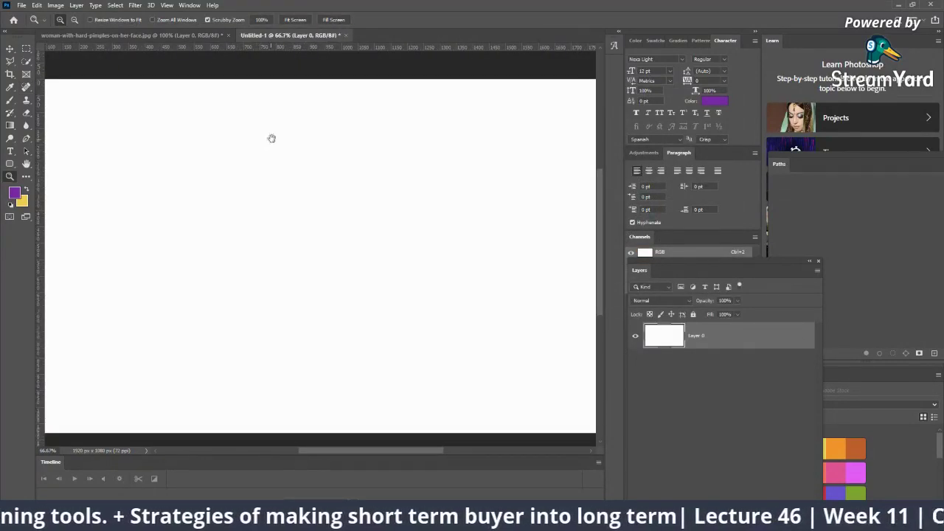
{"action": "left_click_drag", "start_coordinate": [270, 138], "coordinate": [322, 146]}
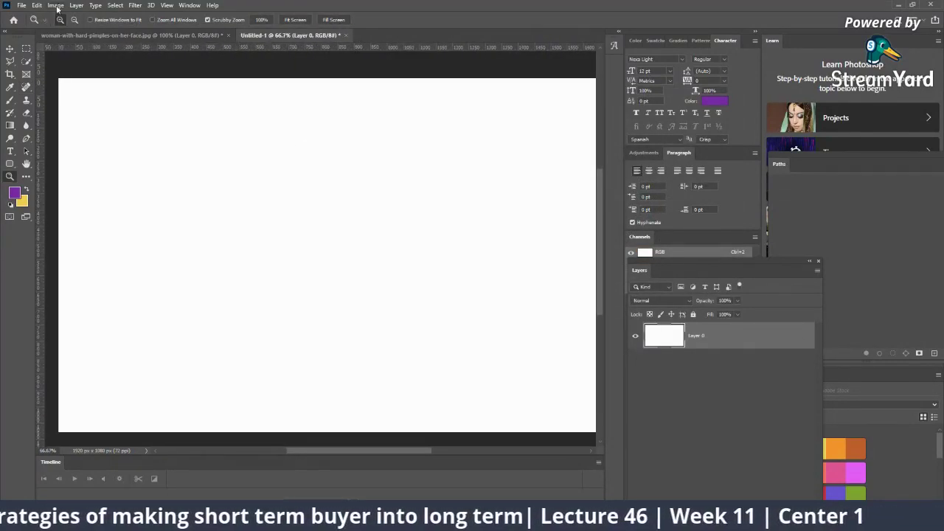
{"action": "left_click", "coordinate": [11, 100]}
Undo a test stroke, then switch to the regular Brush Tool sized at 80 px.
{"action": "left_click_drag", "start_coordinate": [141, 141], "coordinate": [124, 128]}
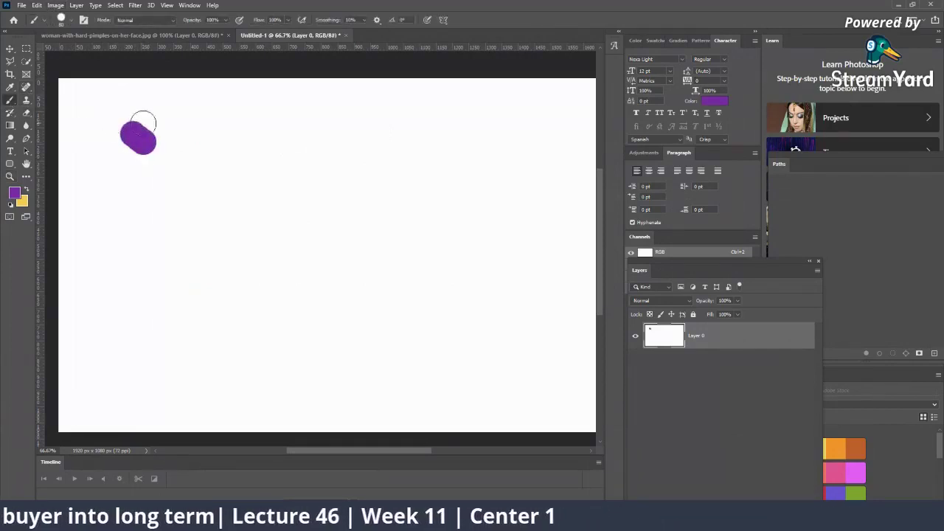
{"action": "key", "text": "ctrl+z"}
{"action": "right_click", "coordinate": [11, 101]}
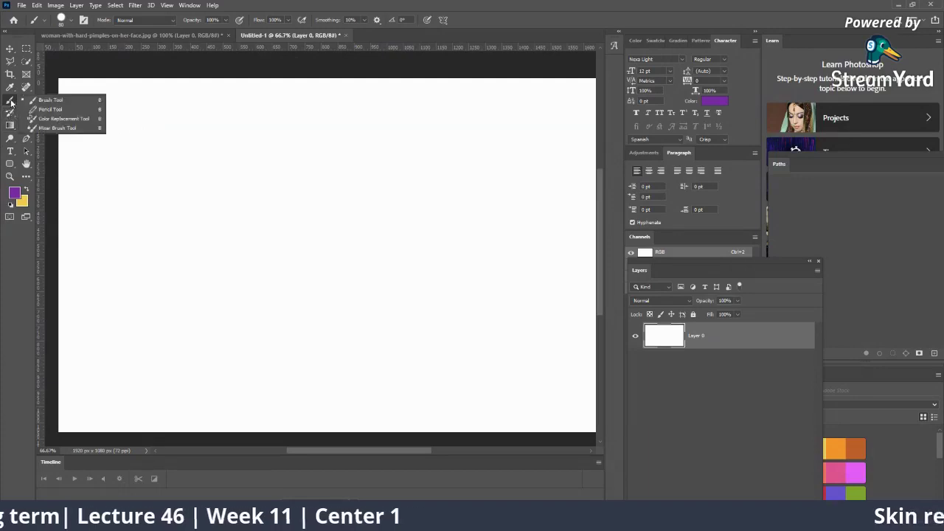
{"action": "left_click", "coordinate": [33, 101]}
{"action": "left_click", "coordinate": [73, 21]}
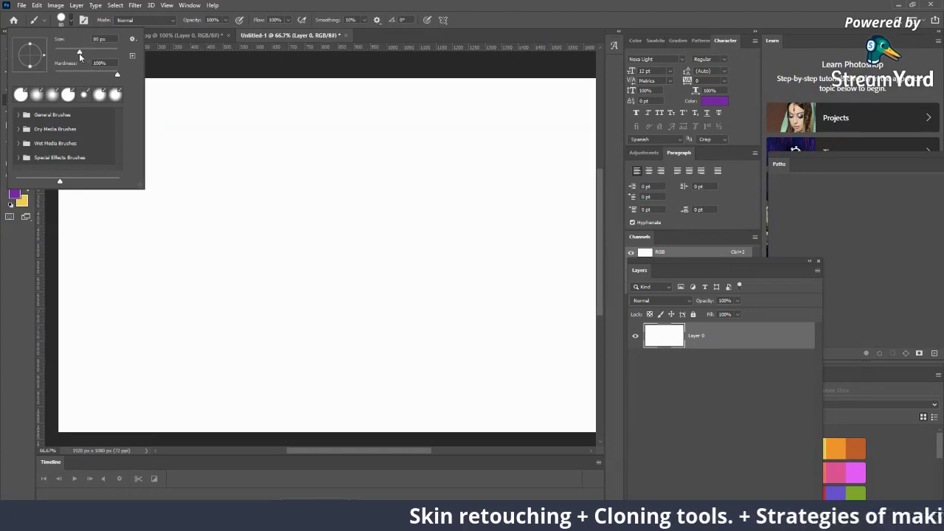
{"action": "left_click_drag", "start_coordinate": [91, 55], "coordinate": [82, 53]}
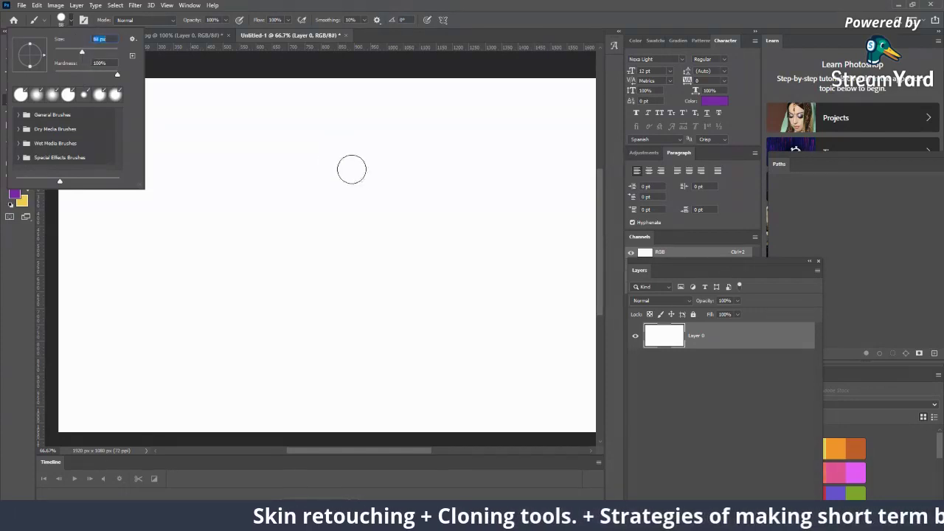
{"action": "left_click", "coordinate": [340, 182]}
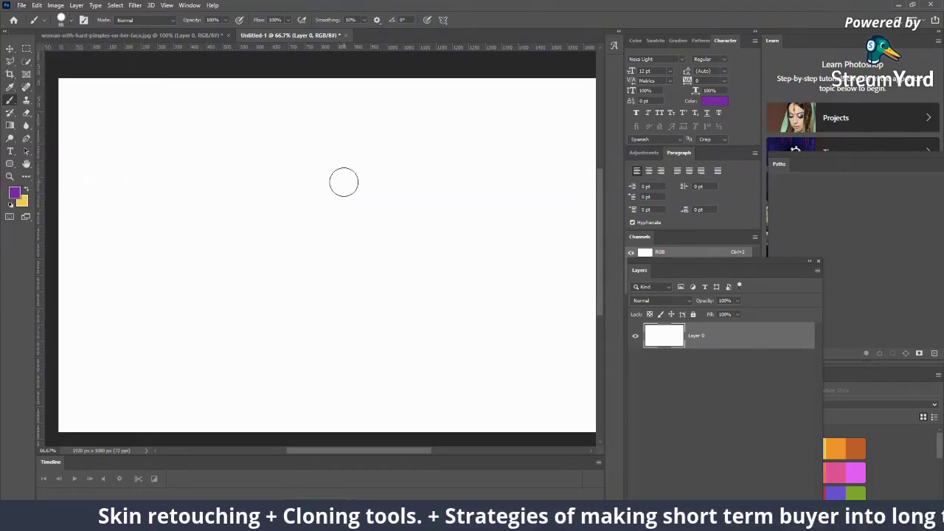
Soften the painting brush hardness to 50%.
{"action": "left_click", "coordinate": [68, 20]}
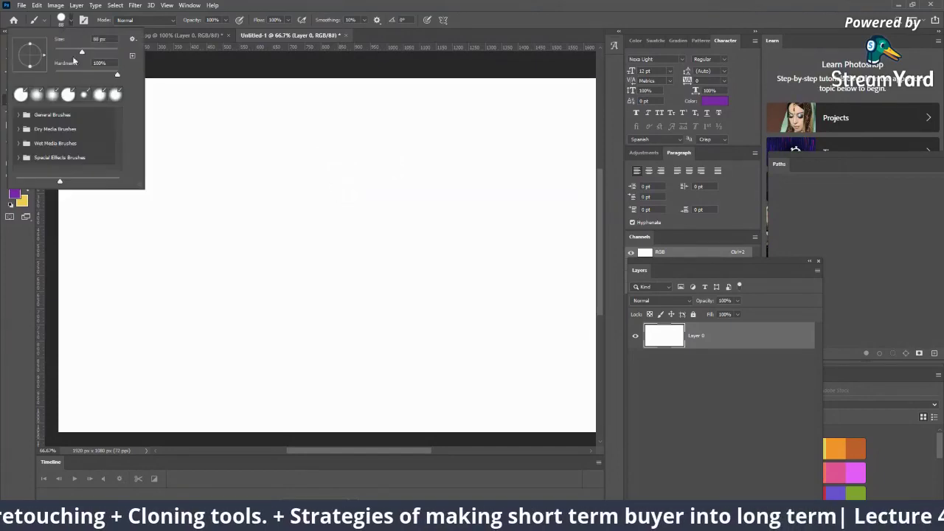
{"action": "left_click", "coordinate": [93, 75]}
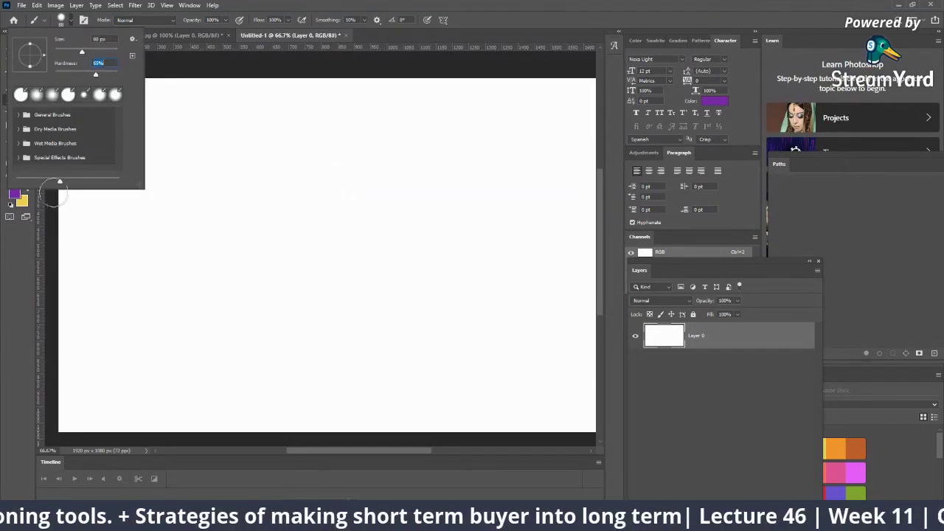
{"action": "left_click_drag", "start_coordinate": [61, 183], "coordinate": [37, 183]}
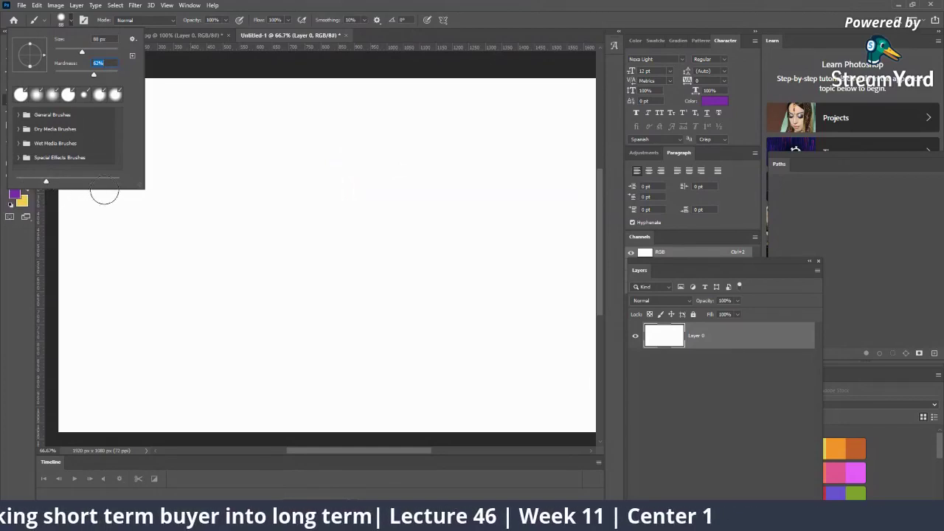
{"action": "left_click_drag", "start_coordinate": [93, 76], "coordinate": [86, 77]}
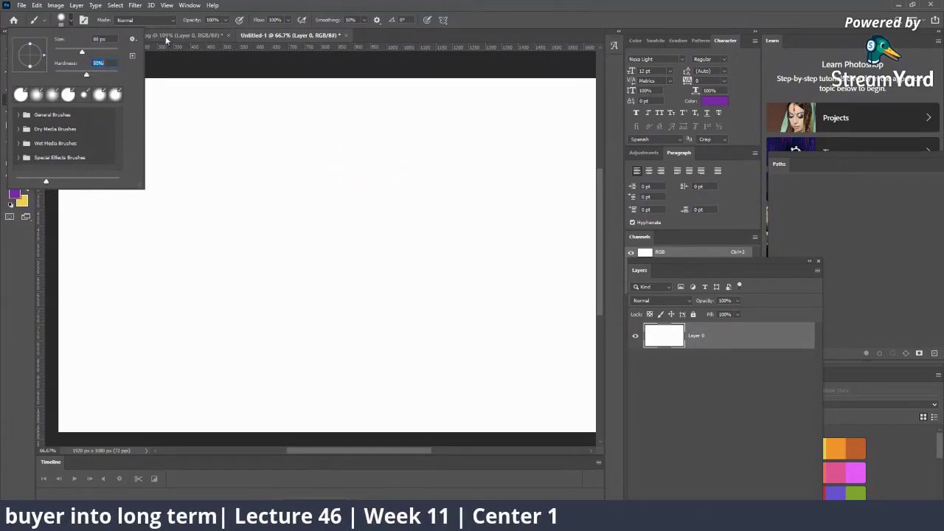
{"action": "left_click", "coordinate": [132, 38]}
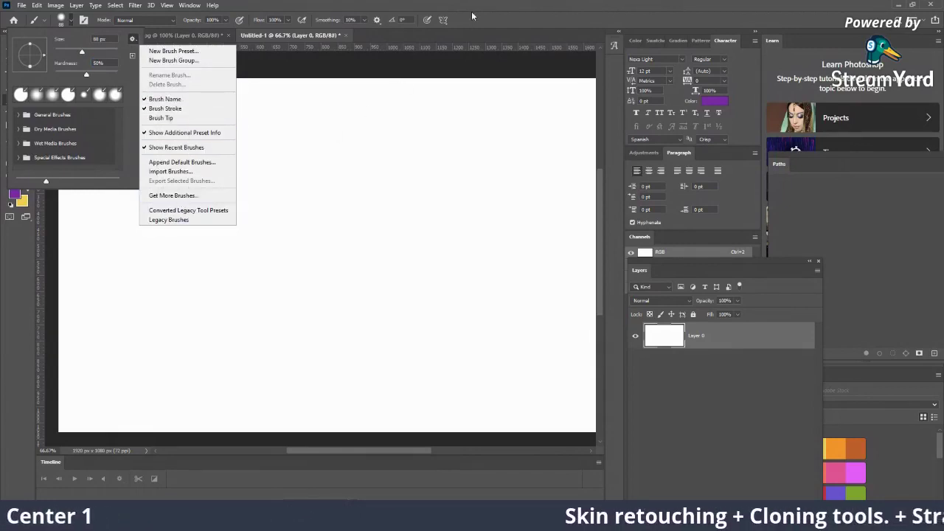
{"action": "key", "text": "Escape"}
{"action": "key", "text": "Escape"}
Set the spot healing brush to 89 px, 59% hardness, 39% spacing, size by pen pressure.
{"action": "left_click", "coordinate": [26, 87]}
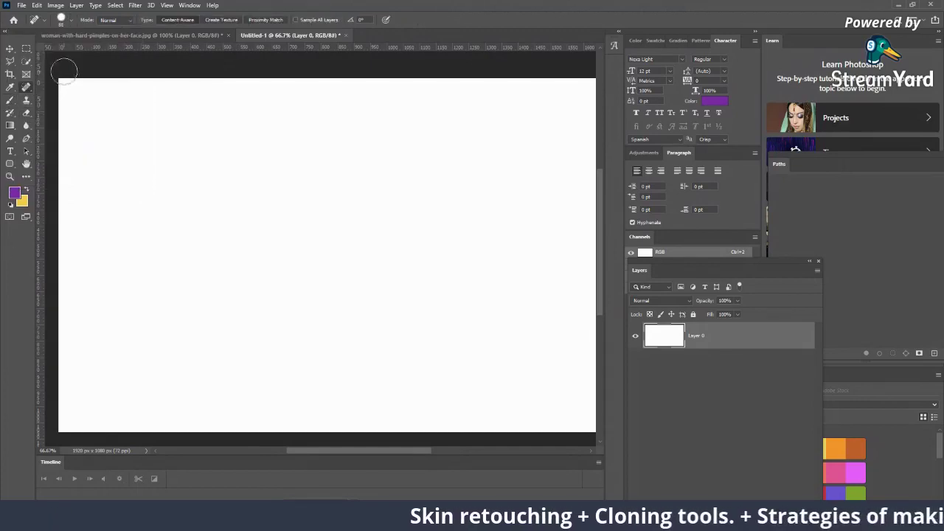
{"action": "left_click", "coordinate": [70, 20]}
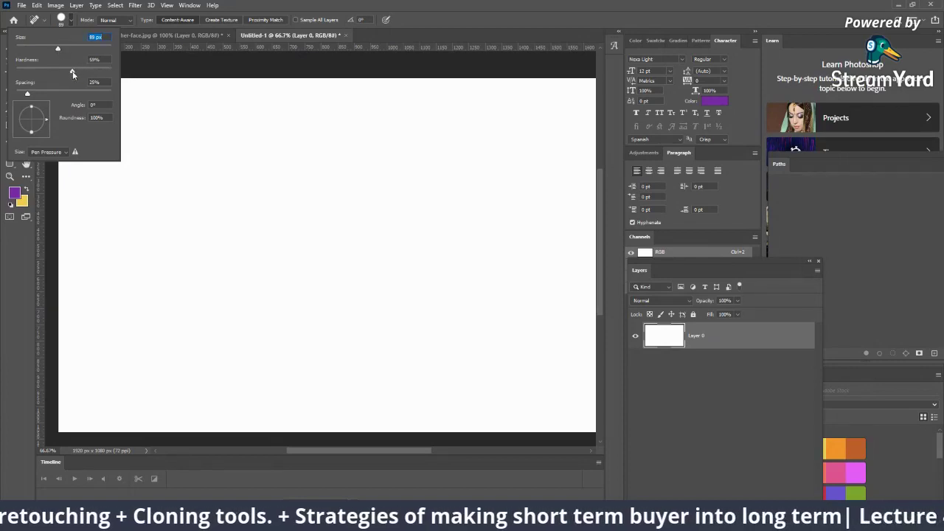
{"action": "key", "text": "Tab"}
{"action": "left_click_drag", "start_coordinate": [31, 95], "coordinate": [34, 95]}
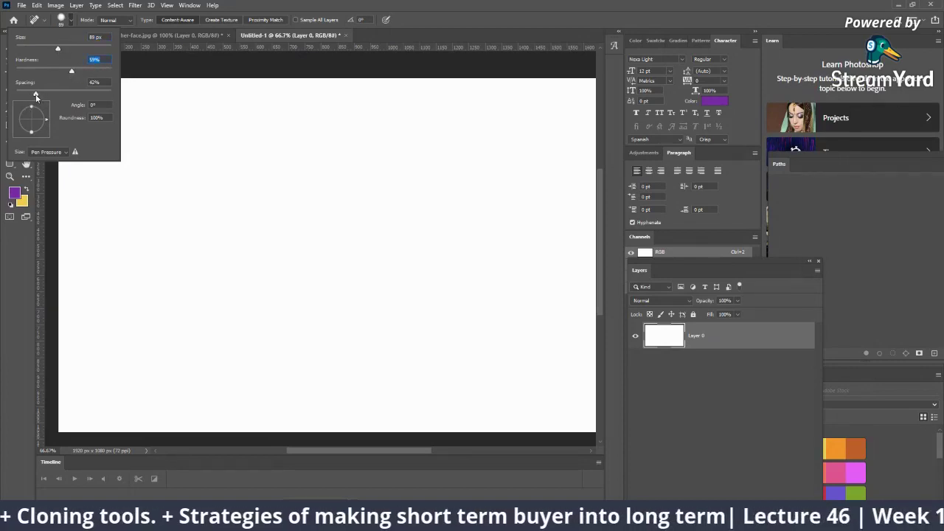
{"action": "left_click", "coordinate": [59, 157]}
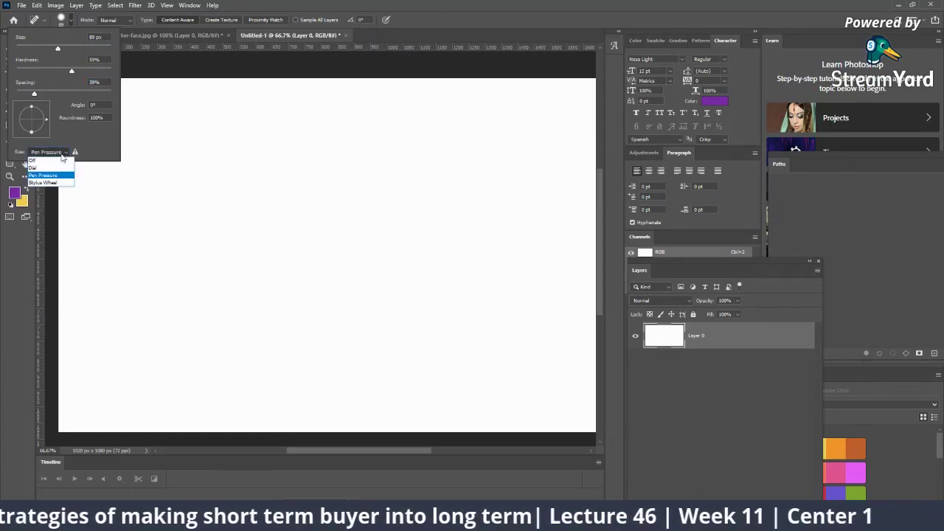
{"action": "left_click", "coordinate": [63, 157]}
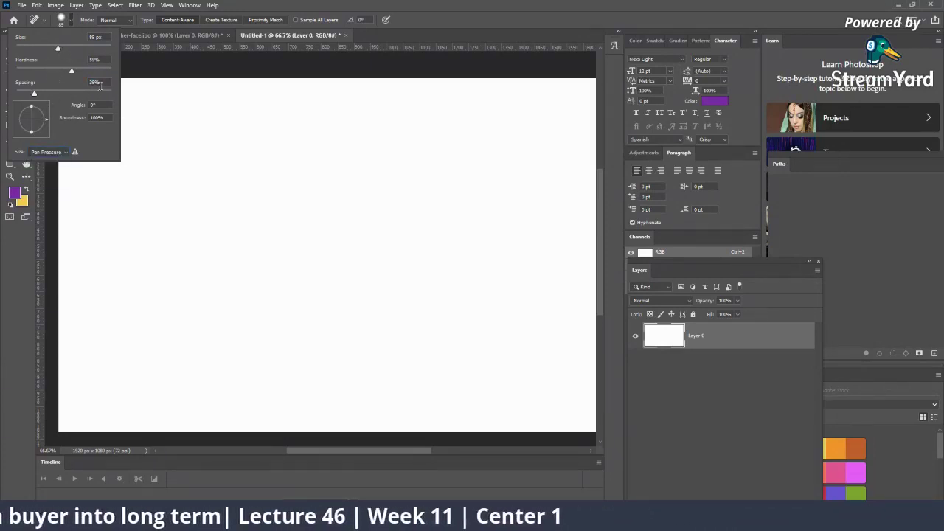
{"action": "left_click", "coordinate": [90, 83]}
{"action": "type", "text": "25"}
{"action": "key", "text": "Return"}
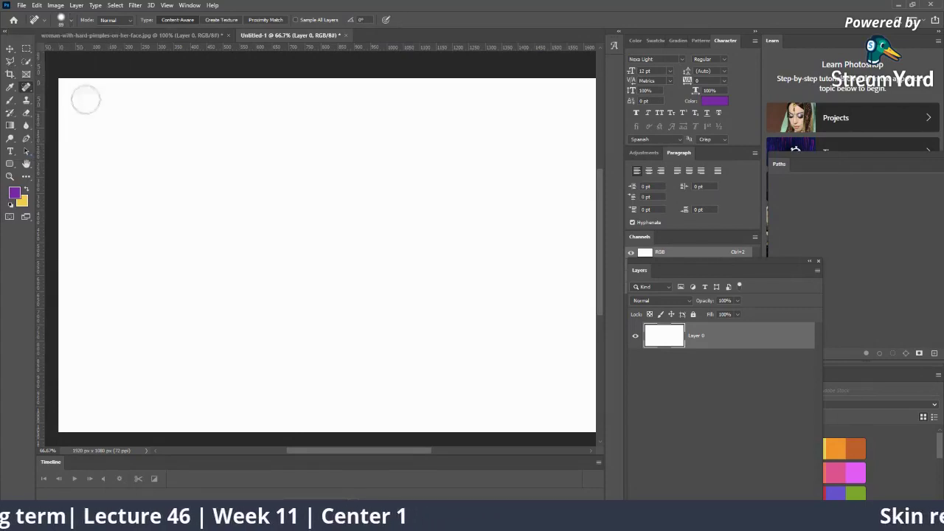
Paint a curved purple stroke and a single purple dot, undoing an extra diagonal stroke.
{"action": "left_click", "coordinate": [10, 101]}
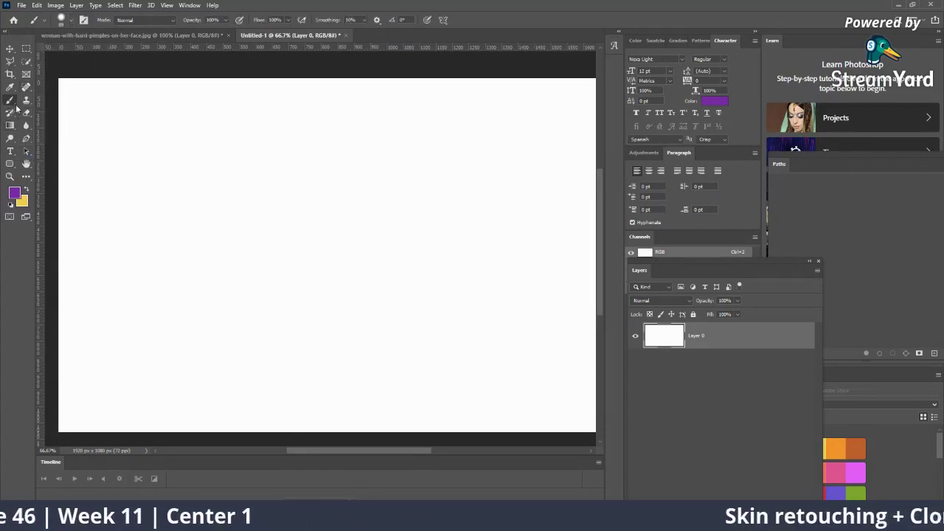
{"action": "left_click_drag", "start_coordinate": [160, 243], "coordinate": [270, 197]}
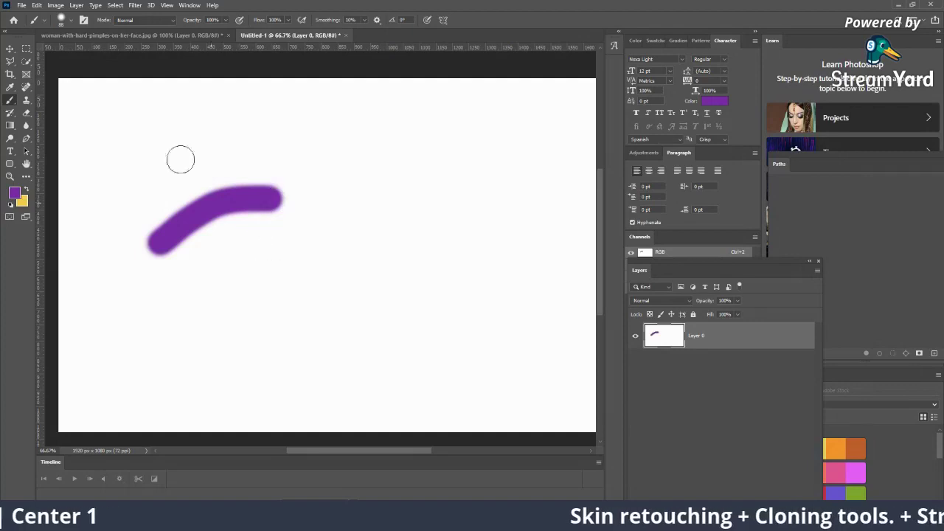
{"action": "left_click", "coordinate": [62, 20]}
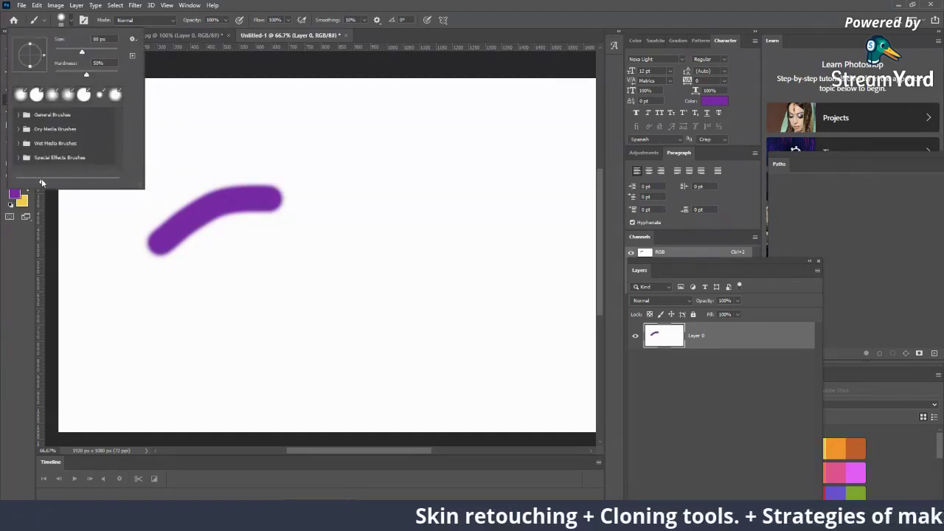
{"action": "left_click", "coordinate": [341, 295]}
{"action": "mouse_move", "coordinate": [313, 301]}
{"action": "left_mouse_down"}
{"action": "mouse_move", "coordinate": [406, 193]}
{"action": "mouse_move", "coordinate": [434, 179]}
{"action": "left_mouse_up"}
{"action": "key", "text": "ctrl+z"}
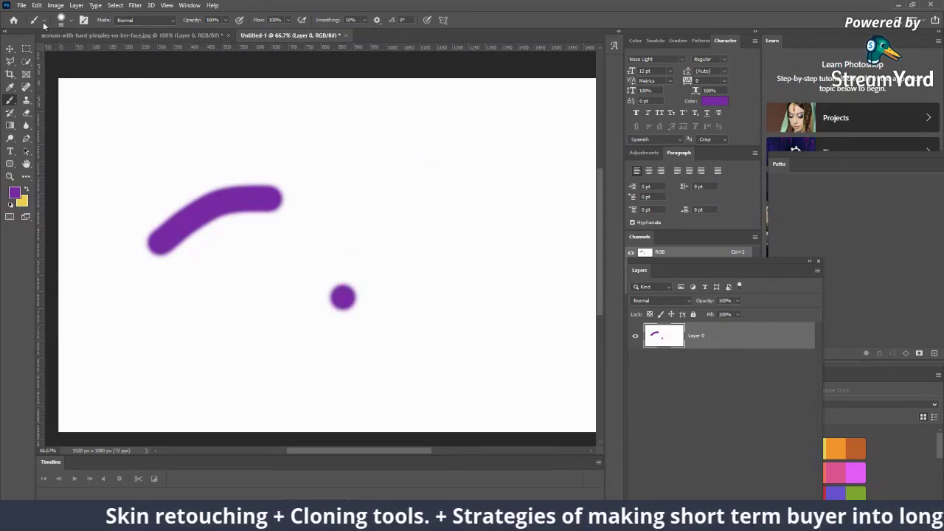
{"action": "left_click", "coordinate": [34, 20]}
{"action": "left_click", "coordinate": [189, 5]}
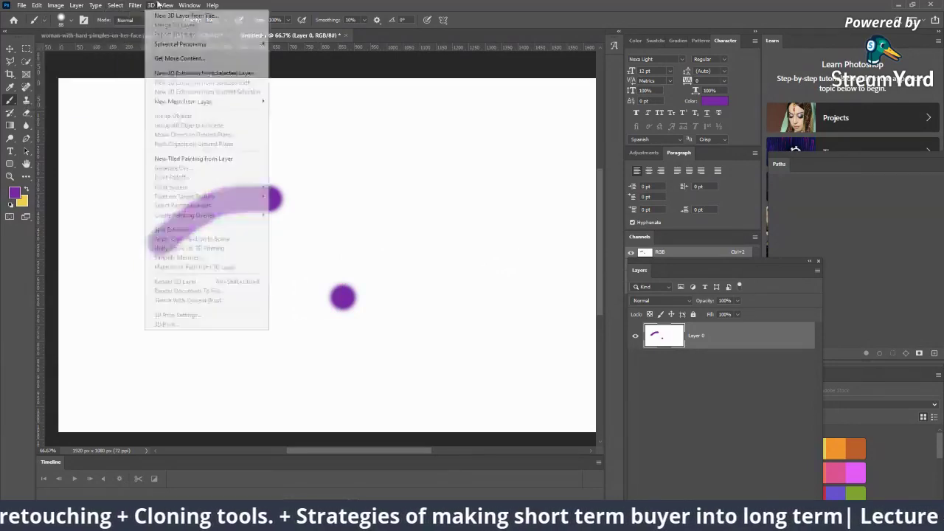
Show Brush Settings, set spacing to 100%, and paint a chain of separate round dabs.
{"action": "left_click", "coordinate": [222, 92]}
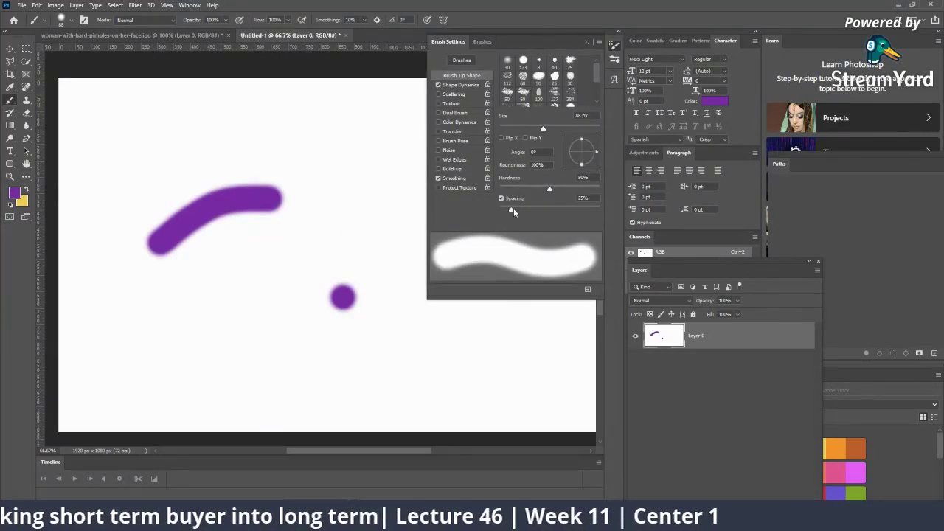
{"action": "left_click_drag", "start_coordinate": [513, 208], "coordinate": [549, 209]}
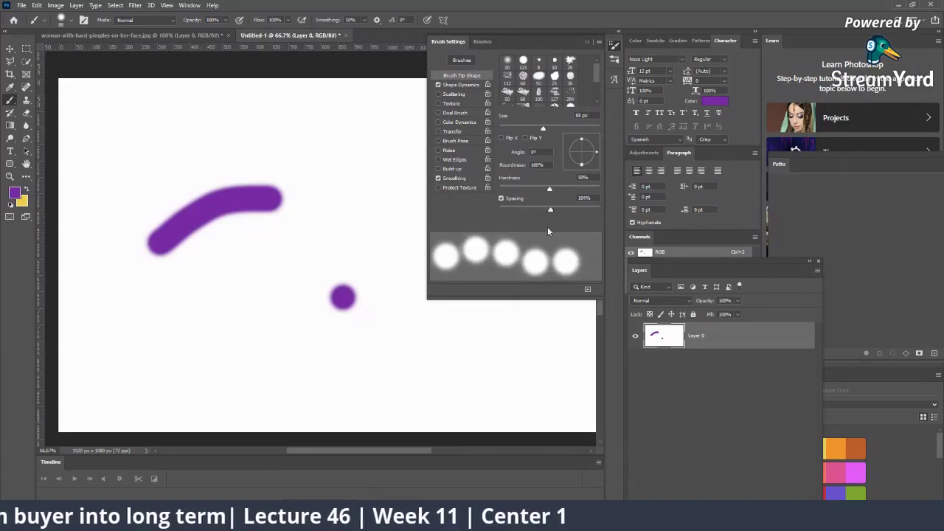
{"action": "mouse_move", "coordinate": [170, 319]}
{"action": "left_mouse_down"}
{"action": "mouse_move", "coordinate": [259, 248]}
{"action": "mouse_move", "coordinate": [317, 268]}
{"action": "mouse_move", "coordinate": [249, 318]}
{"action": "mouse_move", "coordinate": [314, 386]}
{"action": "mouse_move", "coordinate": [221, 318]}
{"action": "mouse_move", "coordinate": [206, 291]}
{"action": "mouse_move", "coordinate": [99, 362]}
{"action": "mouse_move", "coordinate": [156, 165]}
{"action": "mouse_move", "coordinate": [199, 139]}
{"action": "left_mouse_up"}
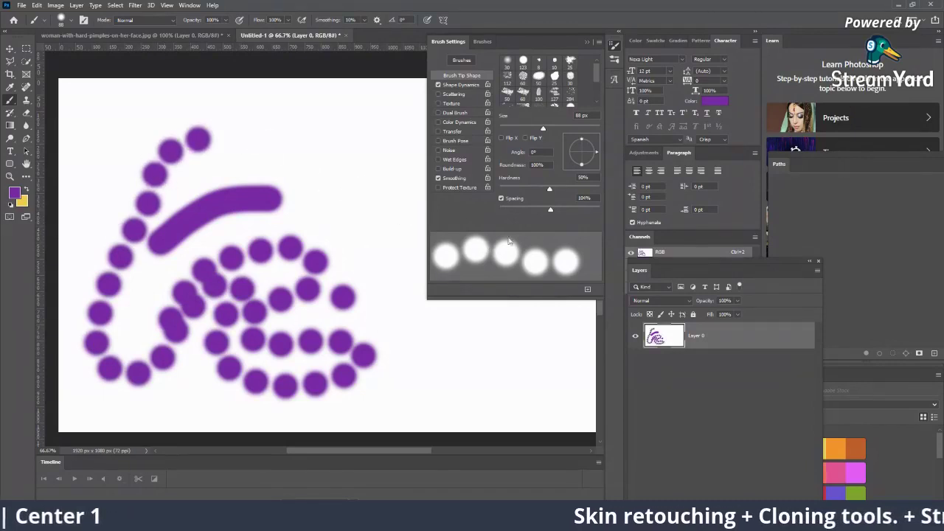
Lower spacing to about 24% and paint a smooth looped purple stroke.
{"action": "left_click", "coordinate": [518, 210]}
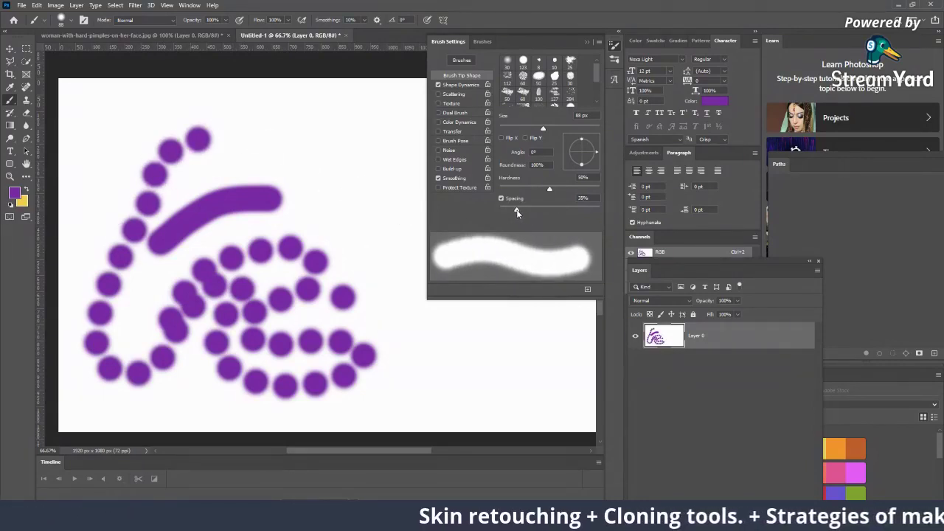
{"action": "left_click_drag", "start_coordinate": [517, 213], "coordinate": [510, 211]}
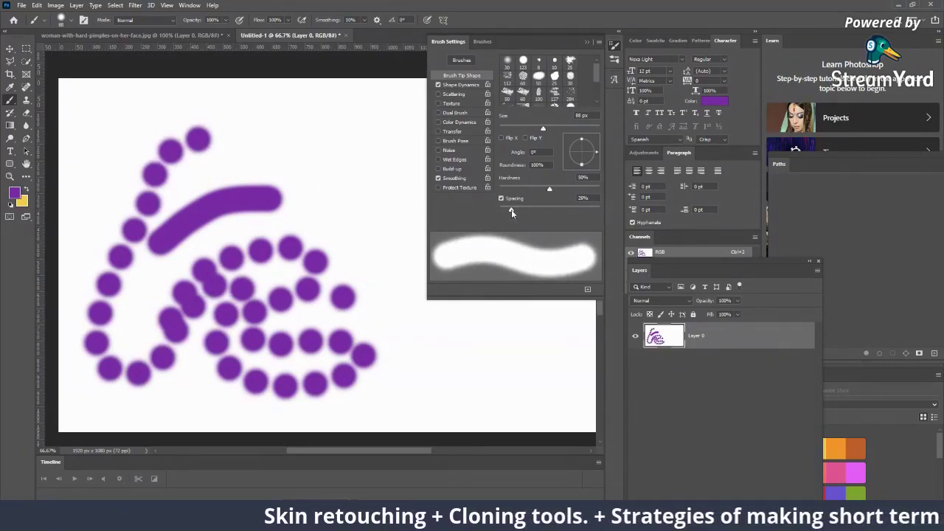
{"action": "mouse_move", "coordinate": [321, 140]}
{"action": "left_mouse_down"}
{"action": "mouse_move", "coordinate": [356, 273]}
{"action": "mouse_move", "coordinate": [391, 148]}
{"action": "left_mouse_up"}
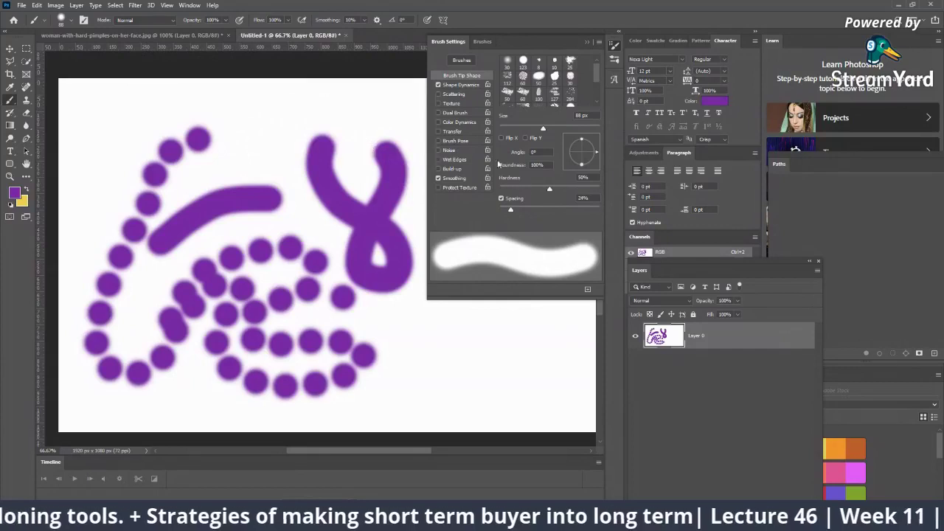
Set hardness to 100%, paint a hard-edged hook stroke near the top, and inspect it zoomed in.
{"action": "left_click_drag", "start_coordinate": [549, 189], "coordinate": [599, 189]}
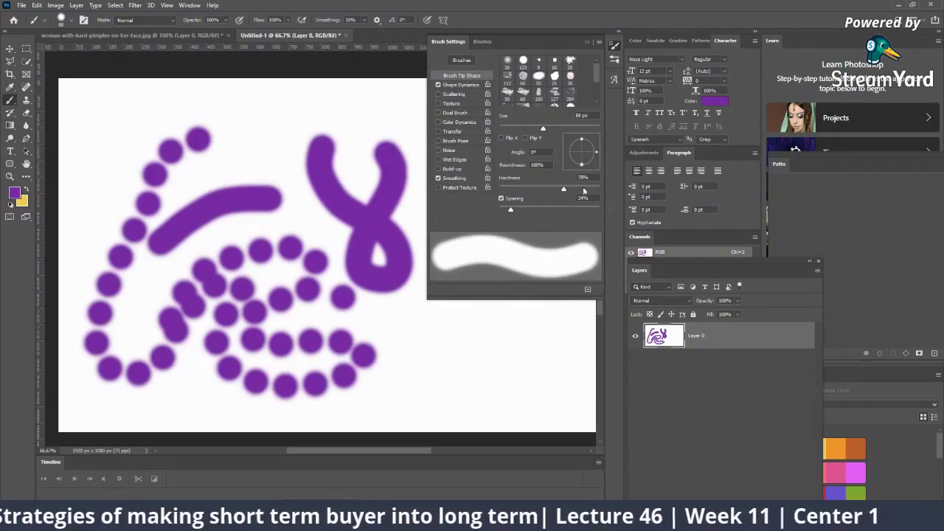
{"action": "mouse_move", "coordinate": [295, 109]}
{"action": "left_mouse_down"}
{"action": "mouse_move", "coordinate": [258, 135]}
{"action": "mouse_move", "coordinate": [203, 125]}
{"action": "left_mouse_up"}
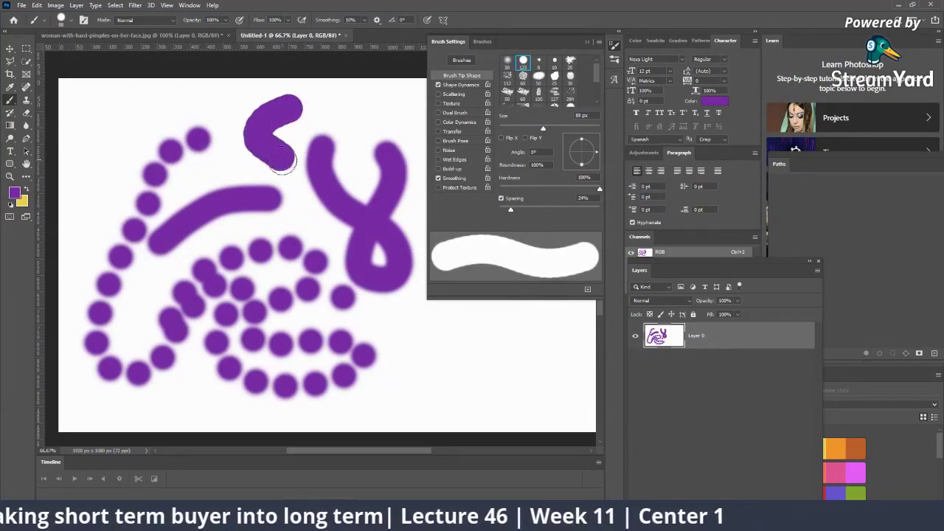
{"action": "key", "text": "z"}
{"action": "left_click", "coordinate": [288, 164]}
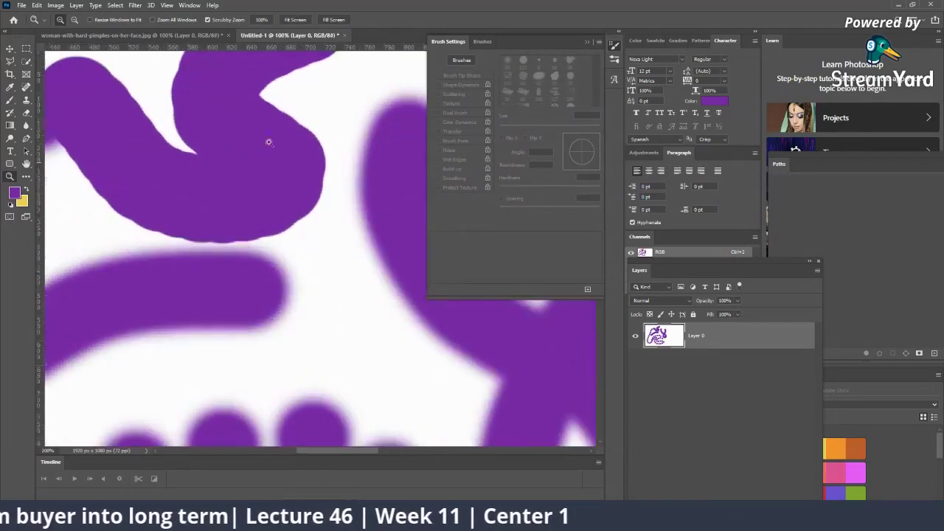
{"action": "left_click", "coordinate": [190, 87]}
{"action": "mouse_move", "coordinate": [203, 150]}
{"action": "left_mouse_down"}
{"action": "mouse_move", "coordinate": [228, 189]}
{"action": "mouse_move", "coordinate": [162, 244]}
{"action": "mouse_move", "coordinate": [316, 101]}
{"action": "left_mouse_up"}
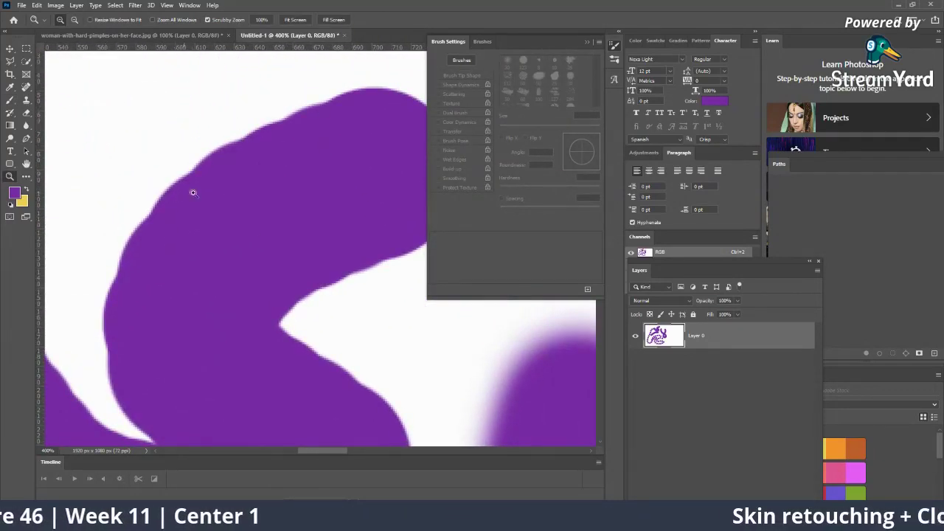
{"action": "left_click", "coordinate": [337, 248], "text": "alt"}
{"action": "left_click", "coordinate": [354, 245], "text": "alt"}
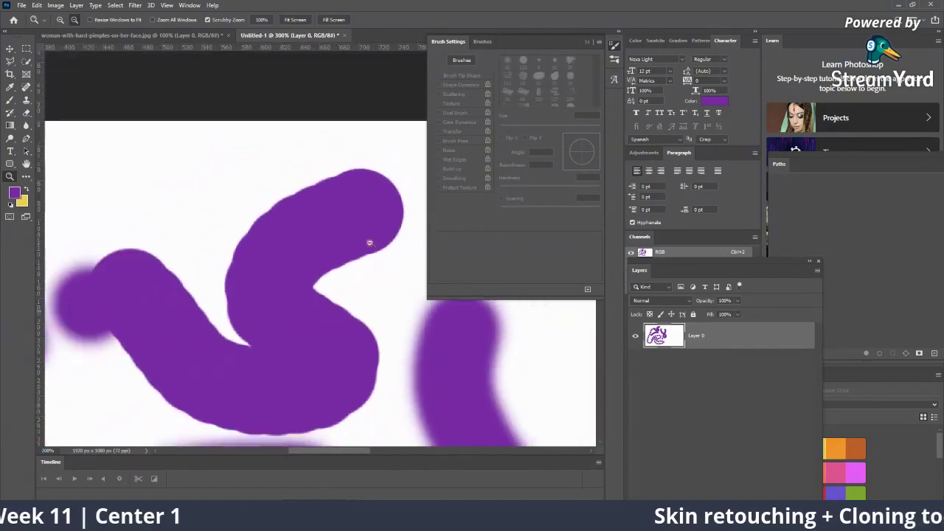
Drop spacing to 1%, paint a solid stroke into the left blob, then zoom out to 50%.
{"action": "left_click", "coordinate": [10, 100]}
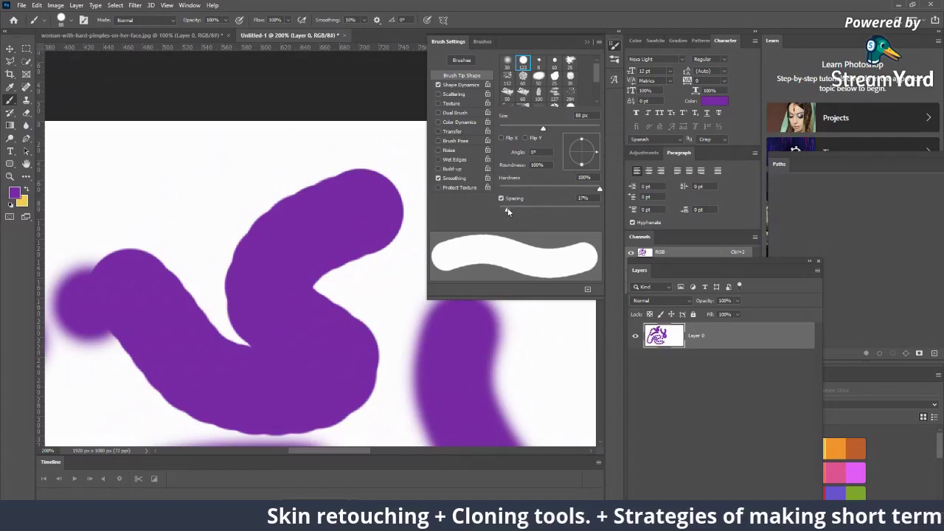
{"action": "left_click_drag", "start_coordinate": [507, 210], "coordinate": [494, 209]}
{"action": "mouse_move", "coordinate": [211, 139]}
{"action": "left_mouse_down"}
{"action": "mouse_move", "coordinate": [151, 246]}
{"action": "mouse_move", "coordinate": [199, 295]}
{"action": "mouse_move", "coordinate": [225, 228]}
{"action": "mouse_move", "coordinate": [196, 194]}
{"action": "left_mouse_up"}
{"action": "key", "text": "z"}
{"action": "left_click", "coordinate": [197, 195]}
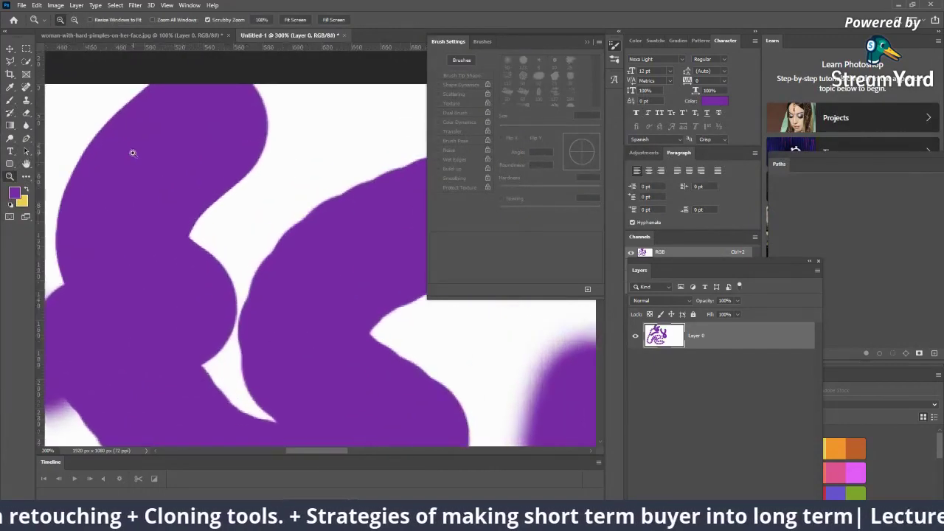
{"action": "left_click_drag", "start_coordinate": [78, 131], "coordinate": [160, 143]}
{"action": "left_click_drag", "start_coordinate": [302, 185], "coordinate": [351, 252]}
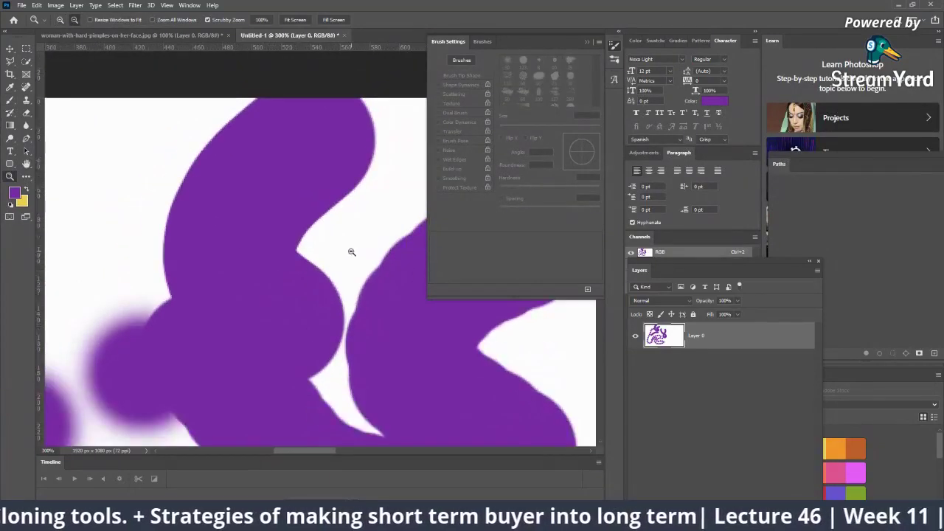
{"action": "left_click", "coordinate": [351, 252], "text": "alt"}
{"action": "left_click", "coordinate": [351, 253], "text": "alt"}
{"action": "left_click", "coordinate": [362, 282], "text": "alt"}
{"action": "left_click", "coordinate": [362, 283], "text": "alt"}
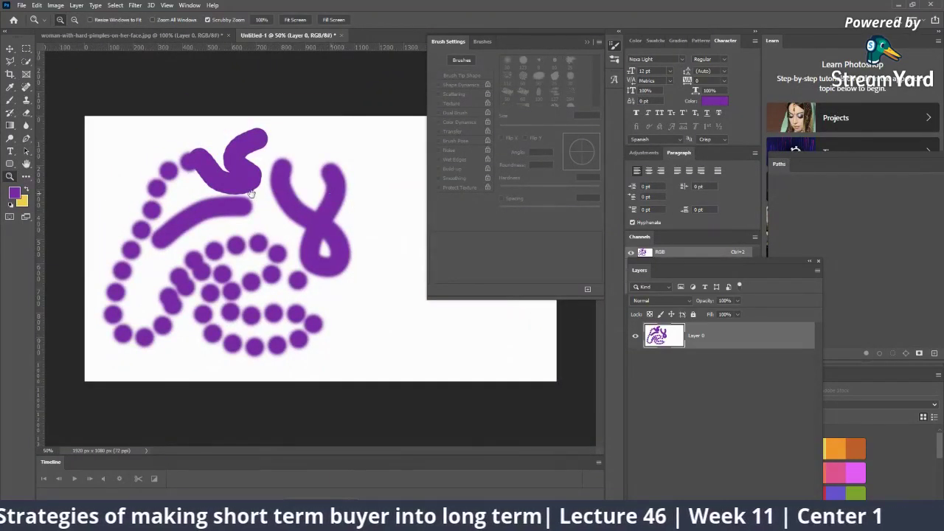
Set the brush to 48% hardness and 25% spacing, then paint a dot and two soft curved strokes.
{"action": "key", "text": "b"}
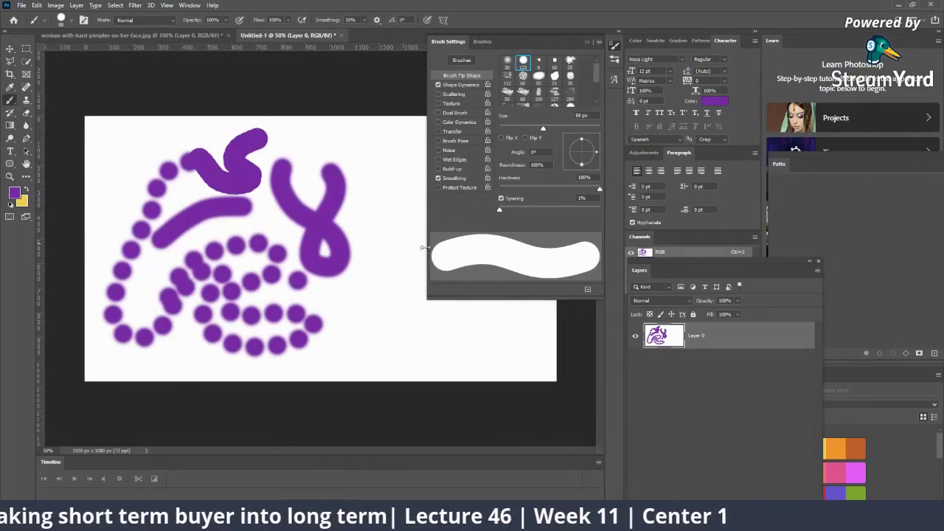
{"action": "mouse_move", "coordinate": [396, 155]}
{"action": "left_mouse_down"}
{"action": "mouse_move", "coordinate": [384, 190]}
{"action": "mouse_move", "coordinate": [405, 270]}
{"action": "mouse_move", "coordinate": [363, 316]}
{"action": "left_mouse_up"}
{"action": "key", "text": "ctrl+z"}
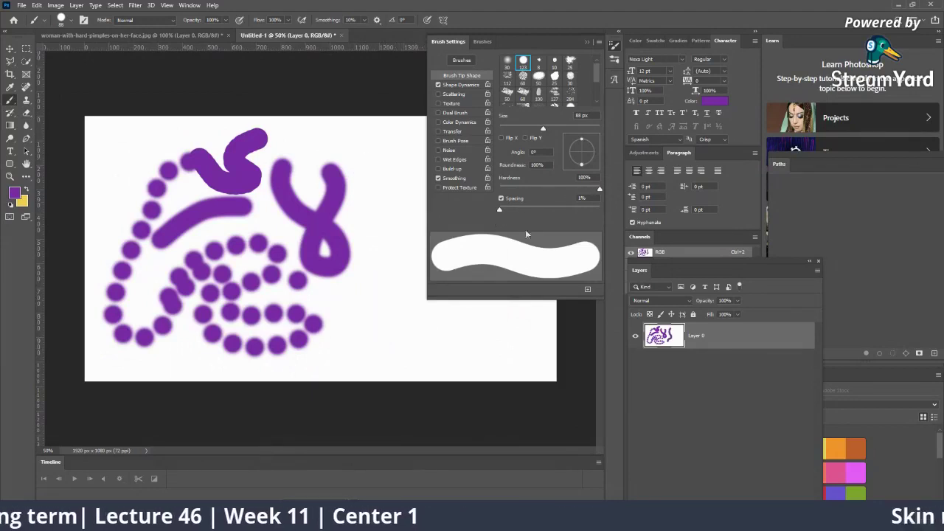
{"action": "left_click_drag", "start_coordinate": [560, 189], "coordinate": [547, 189]}
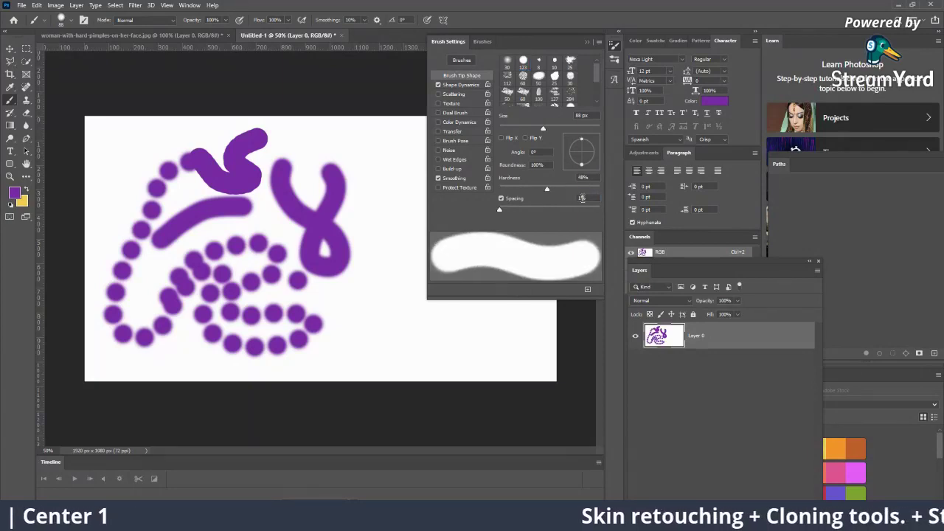
{"action": "type", "text": "25"}
{"action": "key", "text": "Return"}
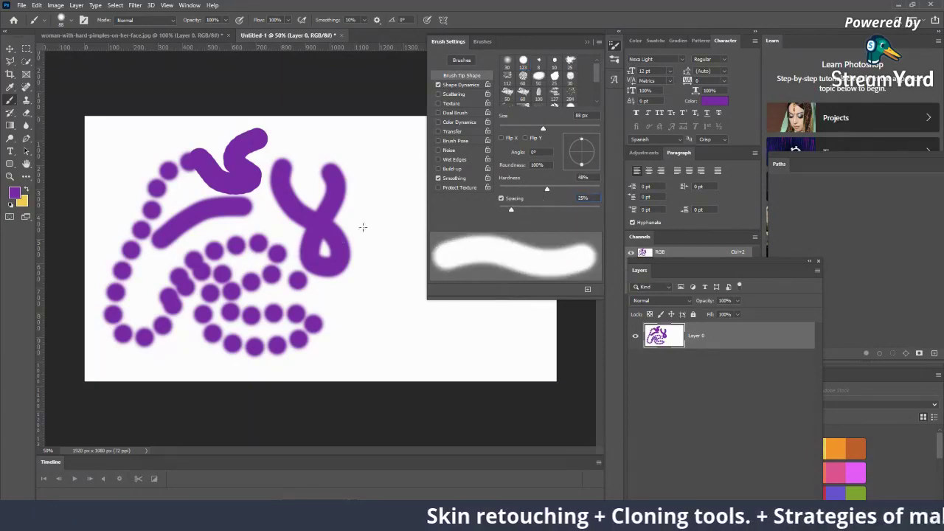
{"action": "left_click", "coordinate": [389, 216]}
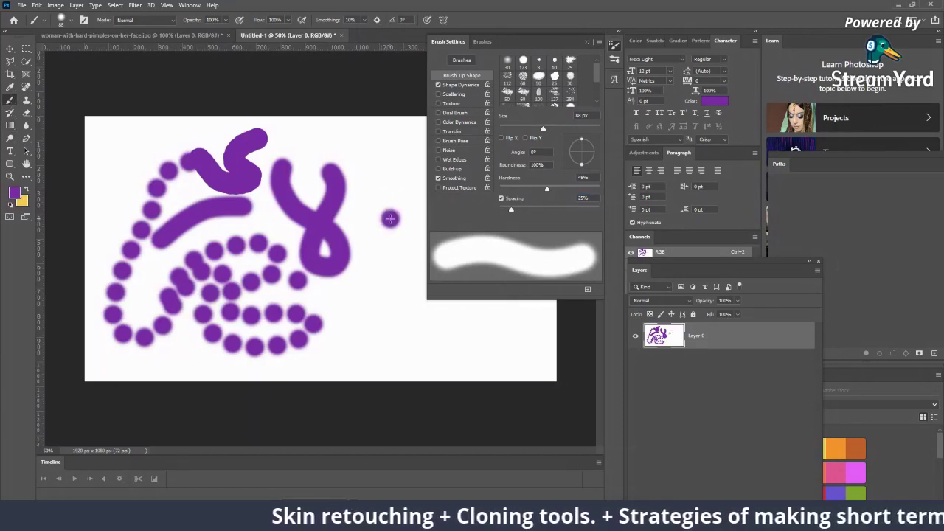
{"action": "left_click_drag", "start_coordinate": [390, 194], "coordinate": [383, 325]}
{"action": "left_click_drag", "start_coordinate": [391, 193], "coordinate": [428, 326]}
Raise spacing to 94% and paint dotted trails of overlapping dabs, undoing the last one.
{"action": "mouse_move", "coordinate": [525, 212]}
{"action": "left_mouse_down"}
{"action": "mouse_move", "coordinate": [588, 209]}
{"action": "mouse_move", "coordinate": [545, 210]}
{"action": "left_mouse_up"}
{"action": "left_click", "coordinate": [376, 142]}
{"action": "mouse_move", "coordinate": [376, 142]}
{"action": "left_mouse_down"}
{"action": "mouse_move", "coordinate": [348, 211]}
{"action": "mouse_move", "coordinate": [341, 343]}
{"action": "mouse_move", "coordinate": [324, 362]}
{"action": "mouse_move", "coordinate": [384, 367]}
{"action": "mouse_move", "coordinate": [427, 355]}
{"action": "left_mouse_up"}
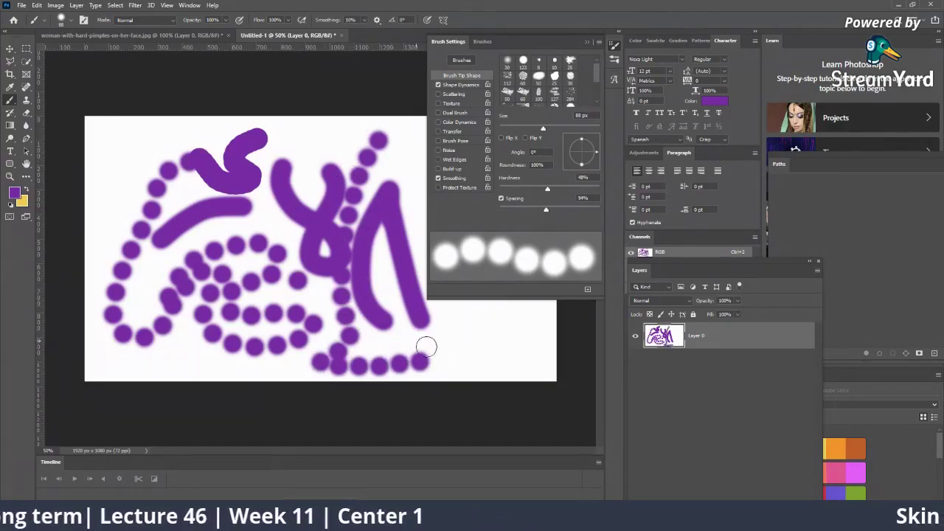
{"action": "mouse_move", "coordinate": [421, 347]}
{"action": "left_mouse_down"}
{"action": "mouse_move", "coordinate": [447, 337]}
{"action": "mouse_move", "coordinate": [461, 306]}
{"action": "mouse_move", "coordinate": [410, 233]}
{"action": "mouse_move", "coordinate": [401, 158]}
{"action": "mouse_move", "coordinate": [321, 196]}
{"action": "mouse_move", "coordinate": [221, 220]}
{"action": "mouse_move", "coordinate": [96, 152]}
{"action": "mouse_move", "coordinate": [110, 325]}
{"action": "mouse_move", "coordinate": [165, 349]}
{"action": "mouse_move", "coordinate": [177, 337]}
{"action": "mouse_move", "coordinate": [186, 345]}
{"action": "left_mouse_up"}
{"action": "key", "text": "ctrl+z"}
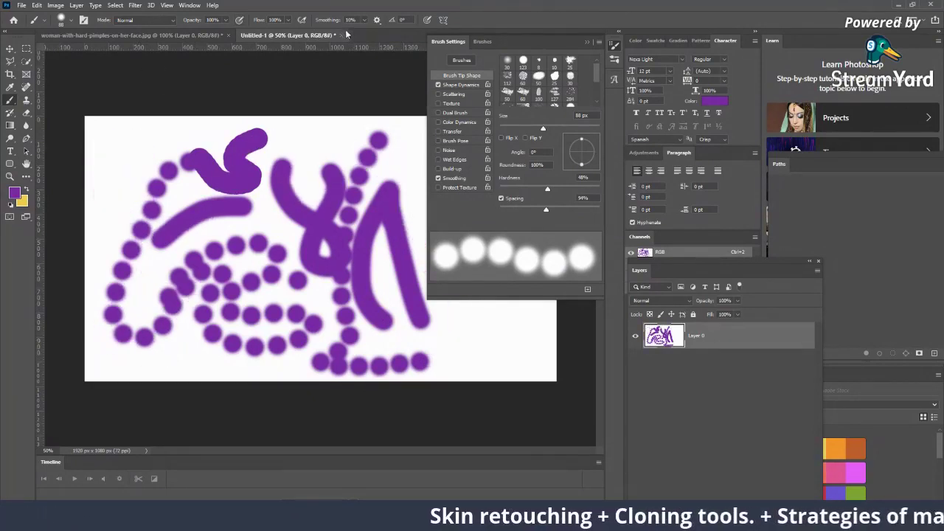
Close the practice document without saving and switch back to the Spot Healing Brush.
{"action": "left_click", "coordinate": [341, 35]}
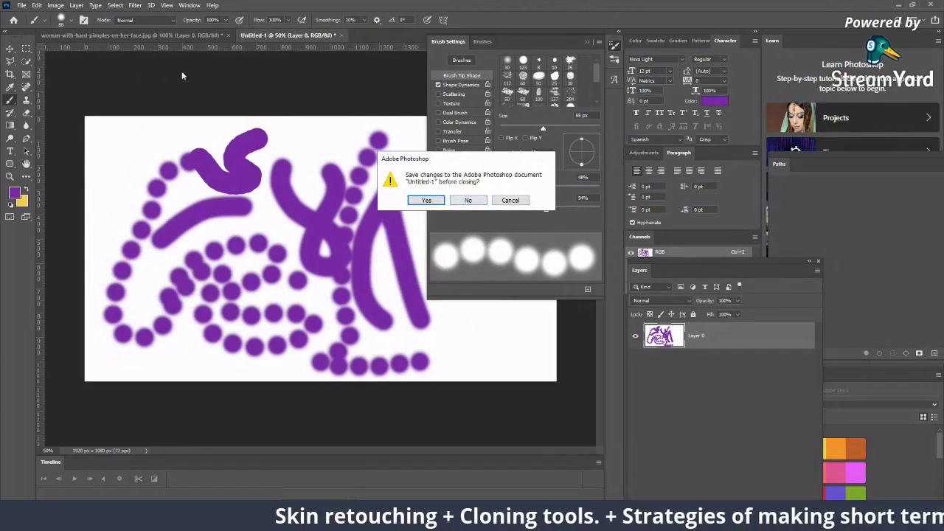
{"action": "left_click", "coordinate": [468, 200]}
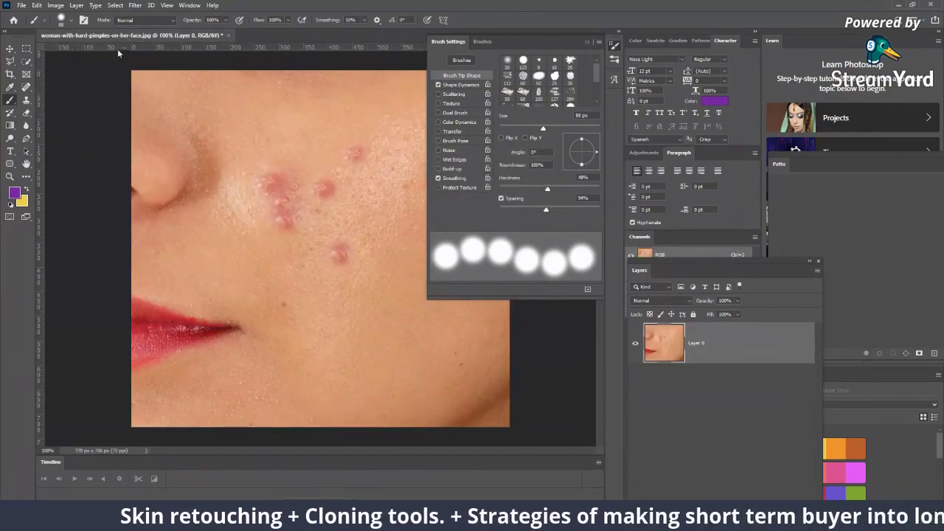
{"action": "right_click", "coordinate": [7, 107]}
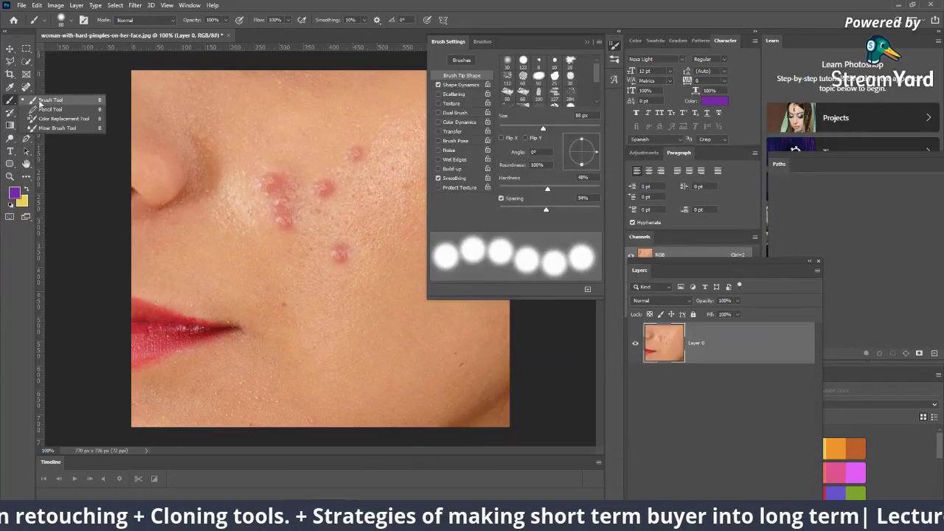
{"action": "left_click", "coordinate": [34, 96]}
{"action": "right_click", "coordinate": [28, 88]}
{"action": "left_click", "coordinate": [70, 87]}
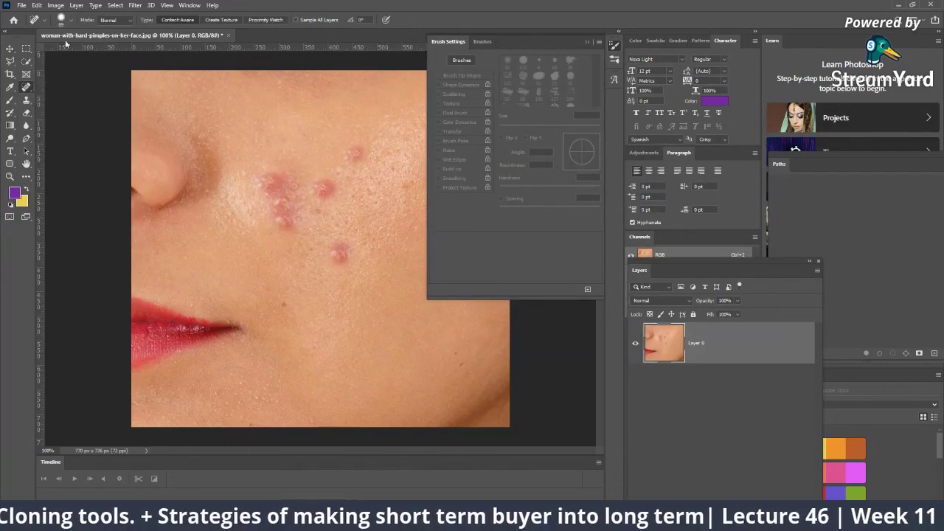
Set the healing brush hardness to 60% and its Size control from Pen Pressure to Off.
{"action": "left_click", "coordinate": [70, 27]}
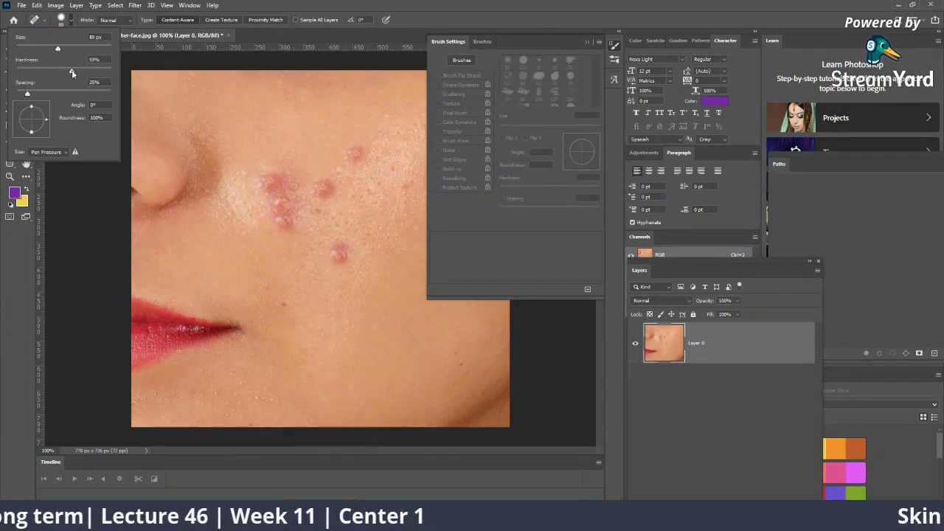
{"action": "type", "text": "60"}
{"action": "key", "text": "Tab"}
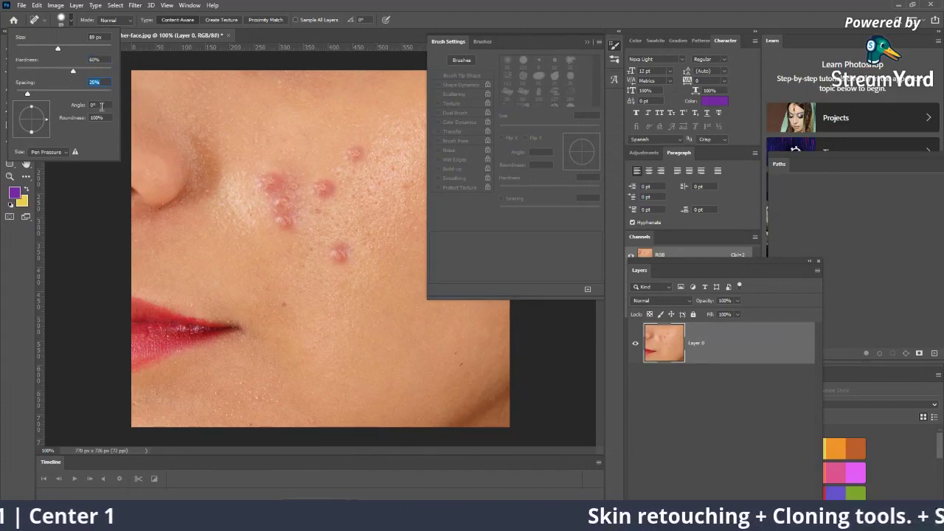
{"action": "left_click", "coordinate": [44, 152]}
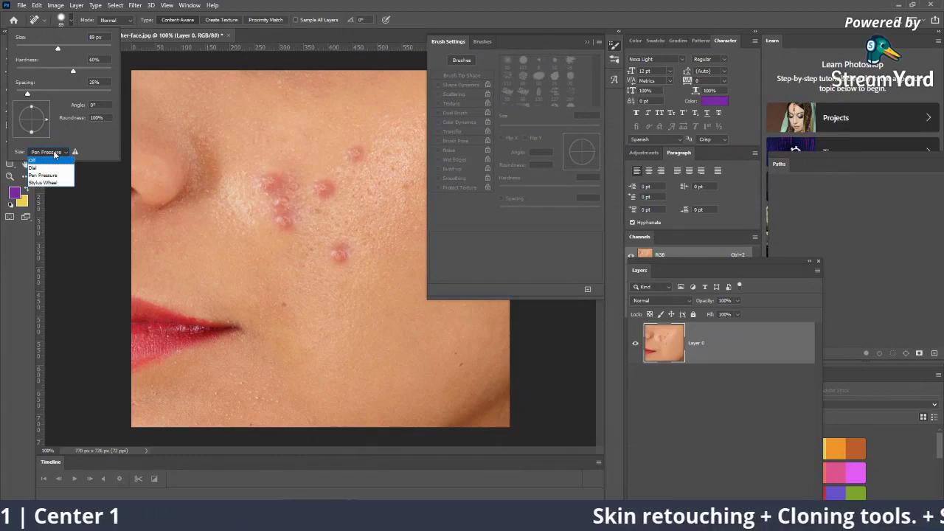
{"action": "left_click", "coordinate": [32, 160]}
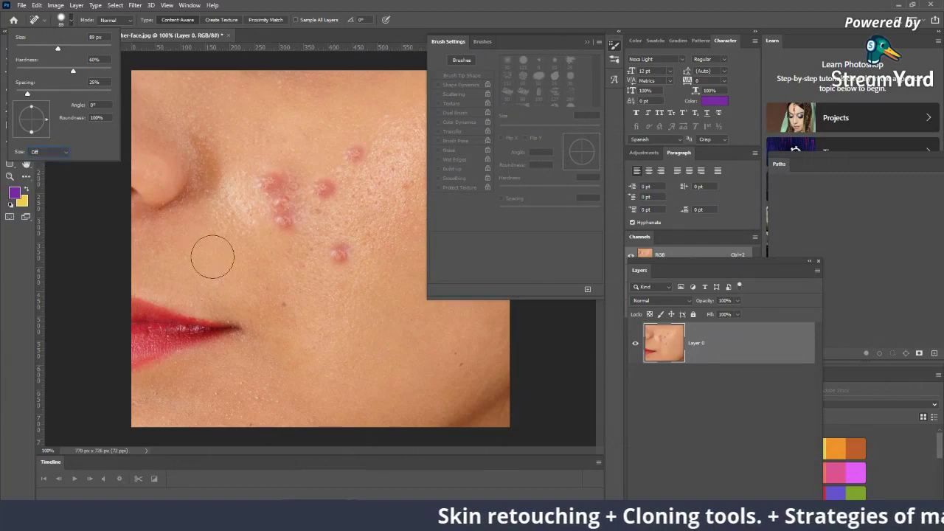
{"action": "left_click", "coordinate": [509, 5]}
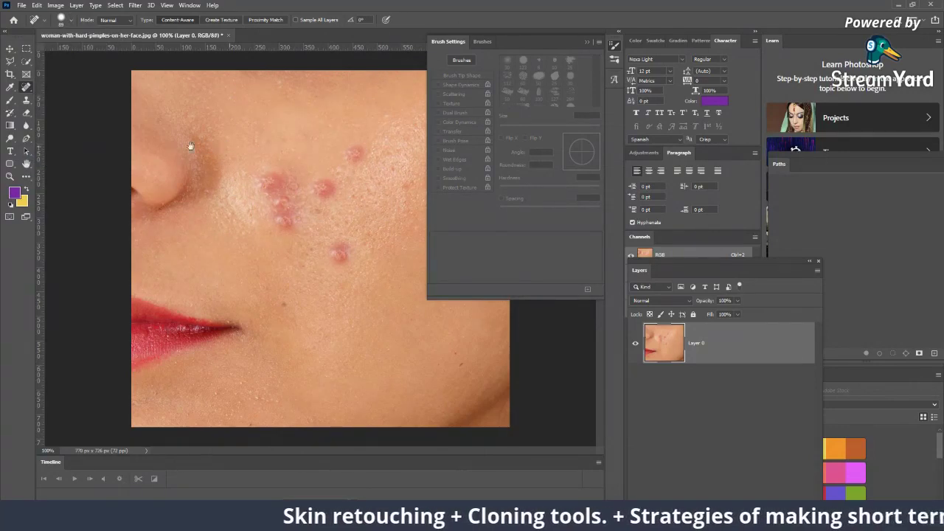
Undock Brush Settings, shrink the healing brush to 59 px, and dock the Layers panel.
{"action": "mouse_move", "coordinate": [531, 44]}
{"action": "left_mouse_down"}
{"action": "mouse_move", "coordinate": [634, 256]}
{"action": "mouse_move", "coordinate": [480, 270]}
{"action": "mouse_move", "coordinate": [568, 267]}
{"action": "left_mouse_up"}
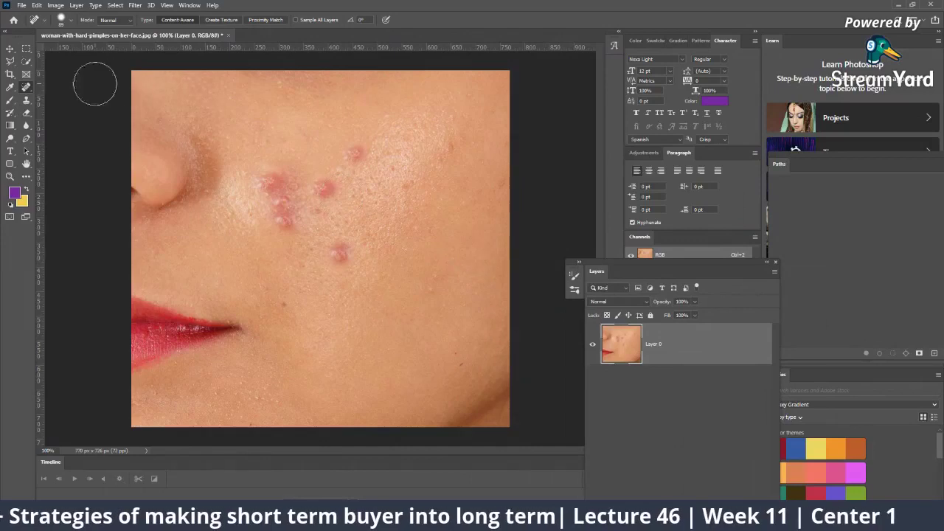
{"action": "right_click", "coordinate": [28, 90]}
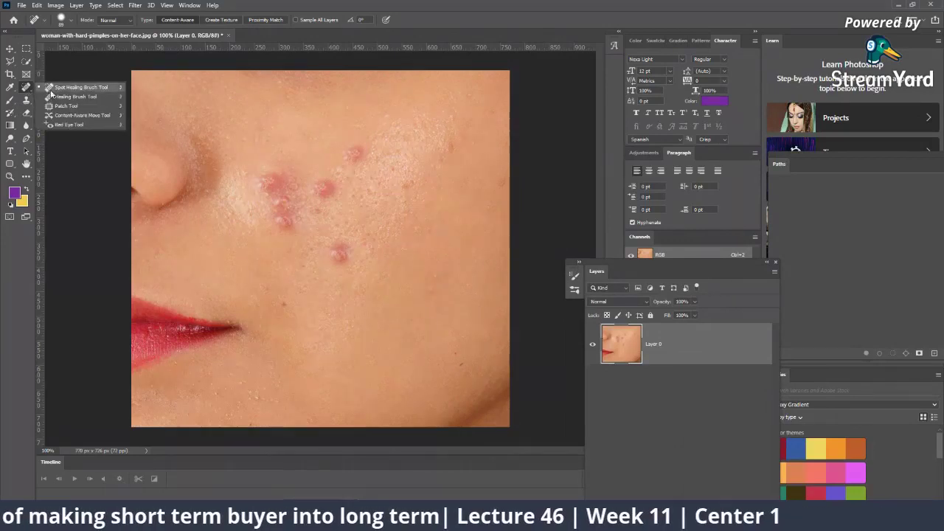
{"action": "left_click", "coordinate": [67, 19]}
{"action": "left_click_drag", "start_coordinate": [56, 50], "coordinate": [47, 49]}
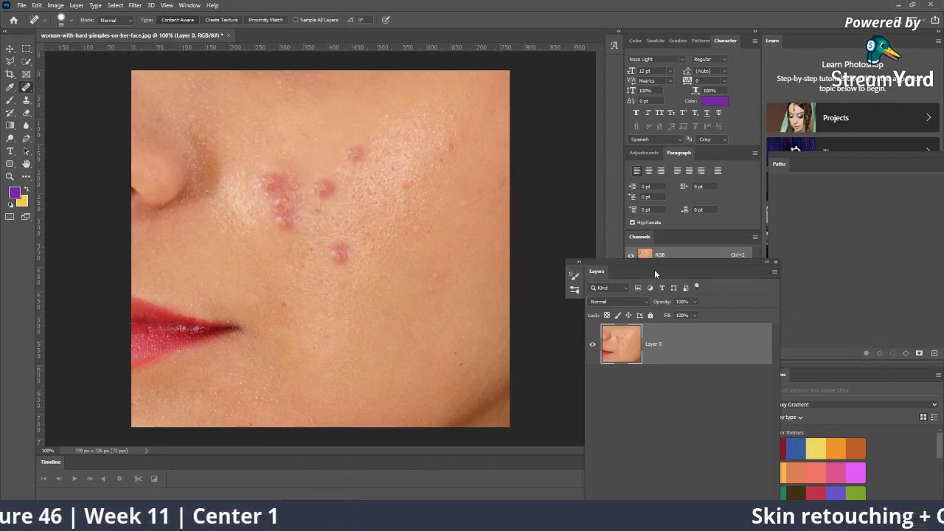
{"action": "mouse_move", "coordinate": [654, 275]}
{"action": "left_mouse_down"}
{"action": "mouse_move", "coordinate": [656, 151]}
{"action": "mouse_move", "coordinate": [554, 139]}
{"action": "left_mouse_up"}
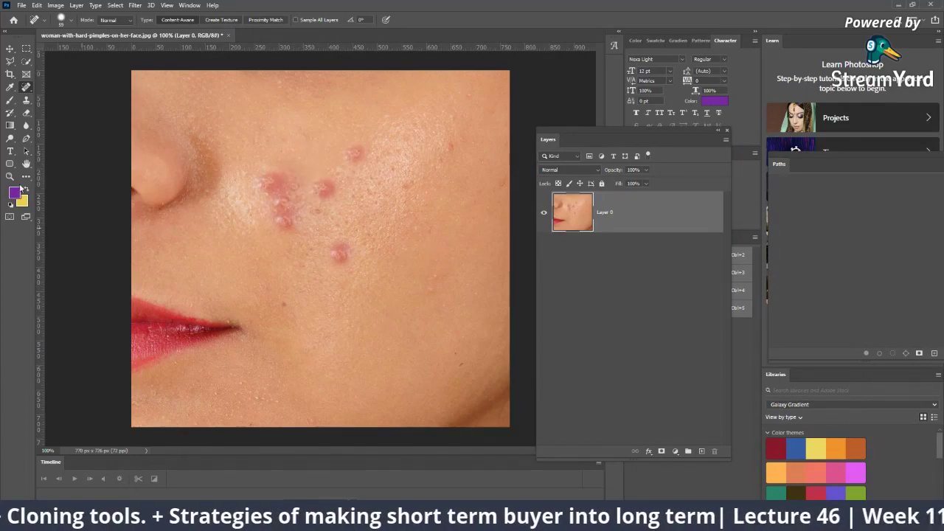
{"action": "right_click", "coordinate": [26, 87]}
{"action": "left_click", "coordinate": [52, 89]}
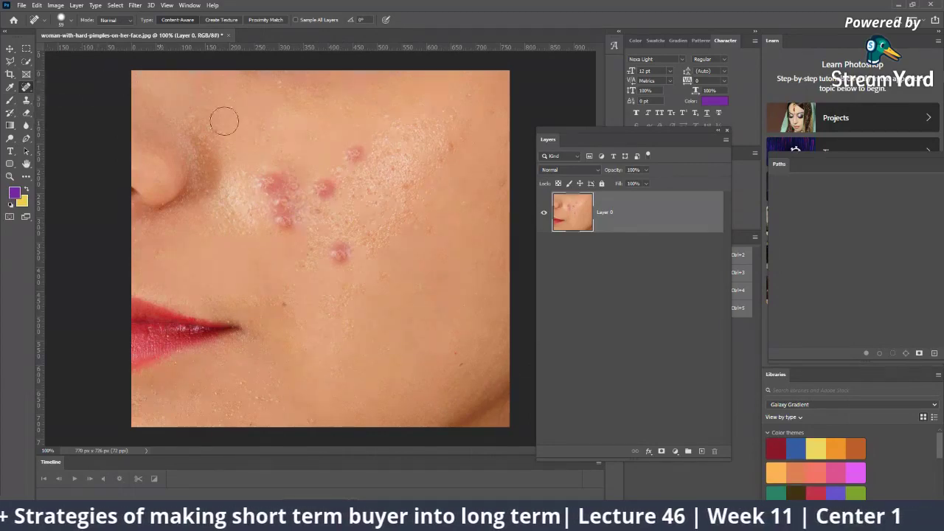
{"action": "left_click", "coordinate": [61, 21]}
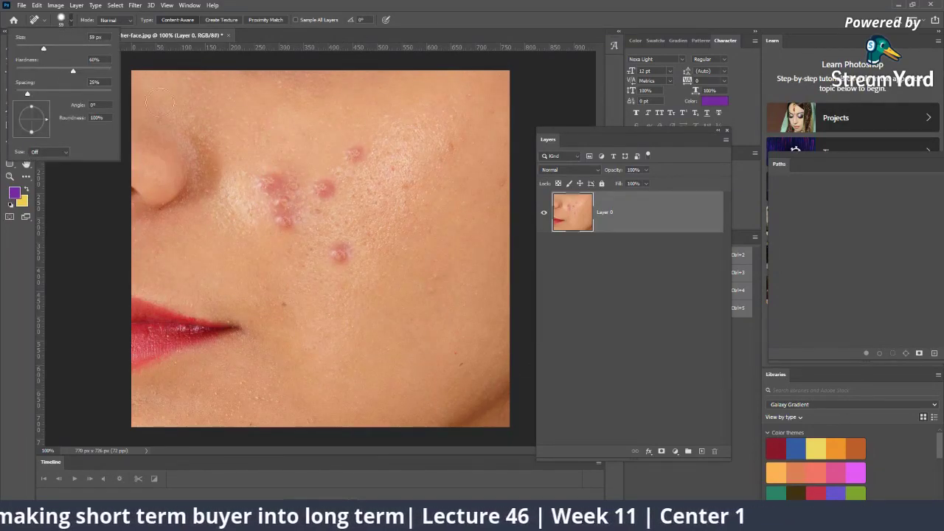
{"action": "left_click", "coordinate": [558, 5]}
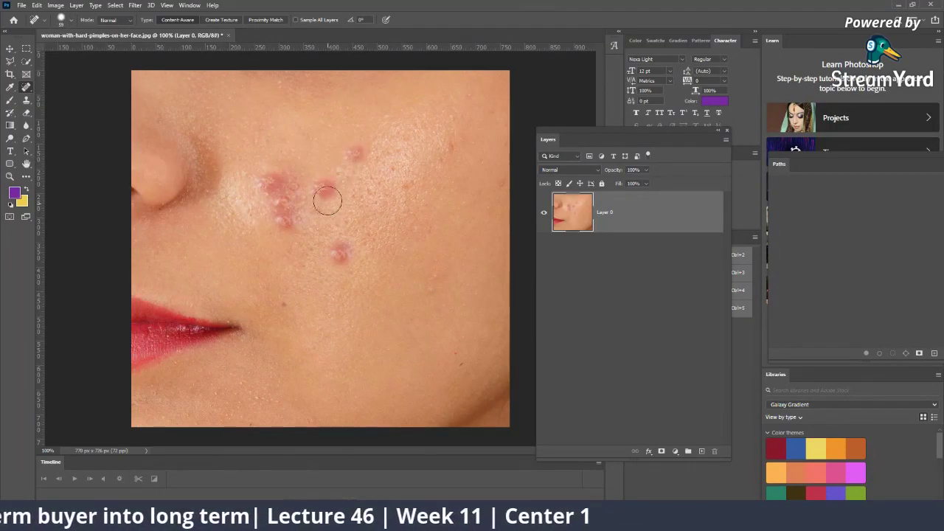
Heal four cheek pimples with single clicks, undo them, and re-heal the top pimple.
{"action": "left_click", "coordinate": [356, 153]}
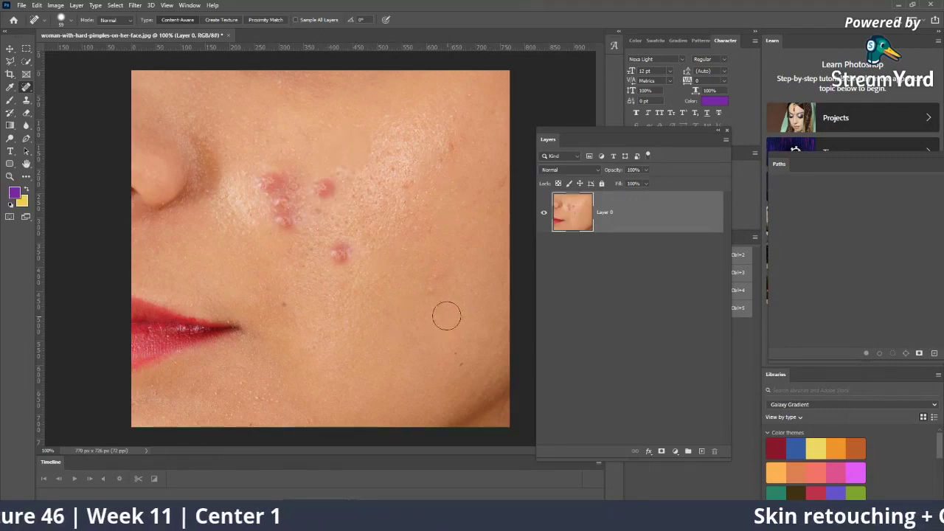
{"action": "left_click", "coordinate": [344, 252]}
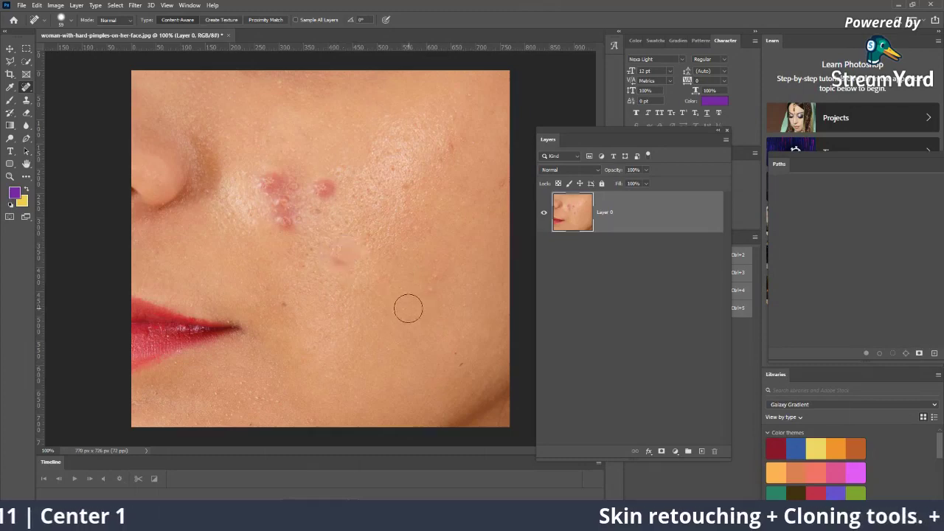
{"action": "left_click", "coordinate": [325, 190]}
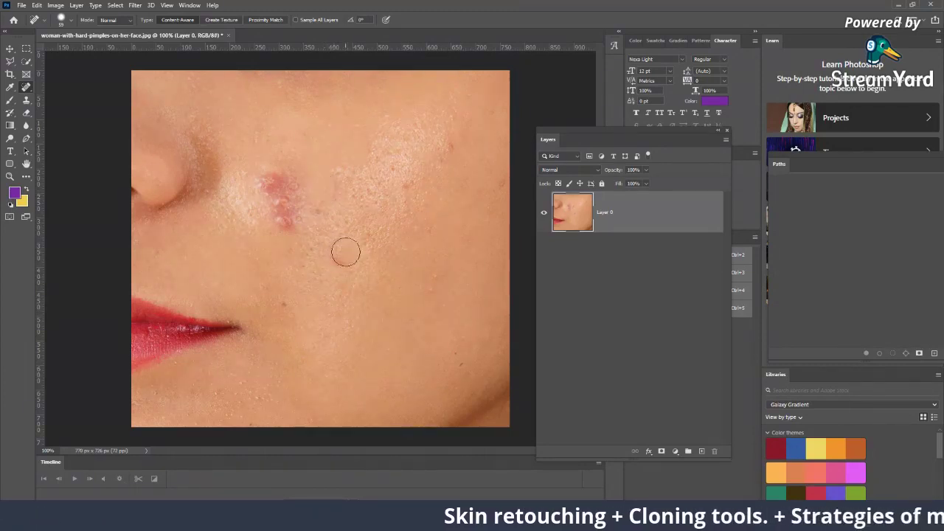
{"action": "left_click", "coordinate": [273, 183]}
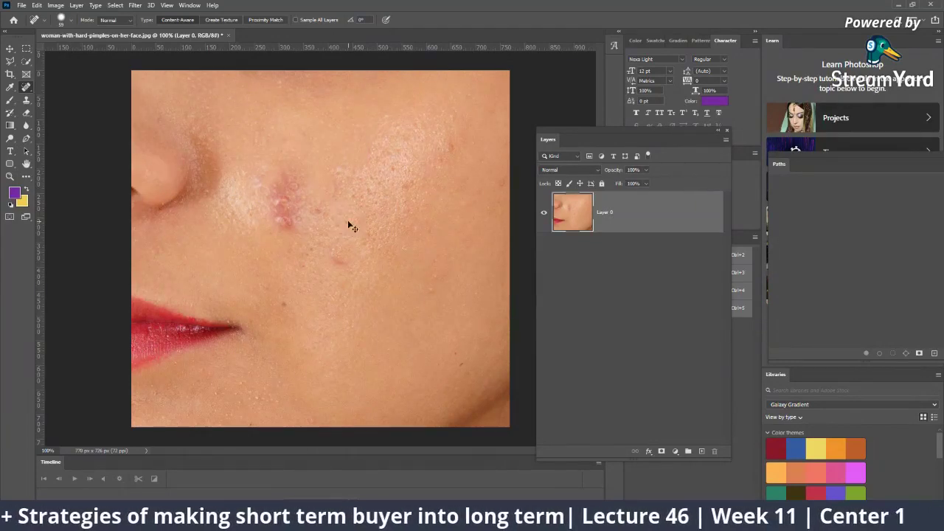
{"action": "key", "text": "ctrl+z"}
{"action": "key", "text": "ctrl+z"}
{"action": "key", "text": "ctrl+z"}
{"action": "key", "text": "ctrl+z"}
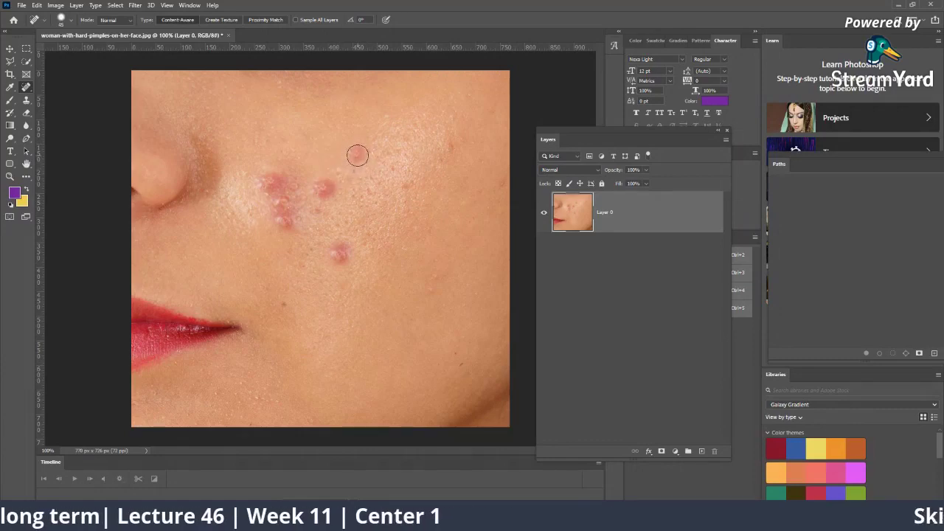
{"action": "left_click", "coordinate": [357, 155]}
Zoom to 300% on the pimple cluster.
{"action": "key", "text": "z"}
{"action": "left_click", "coordinate": [357, 172]}
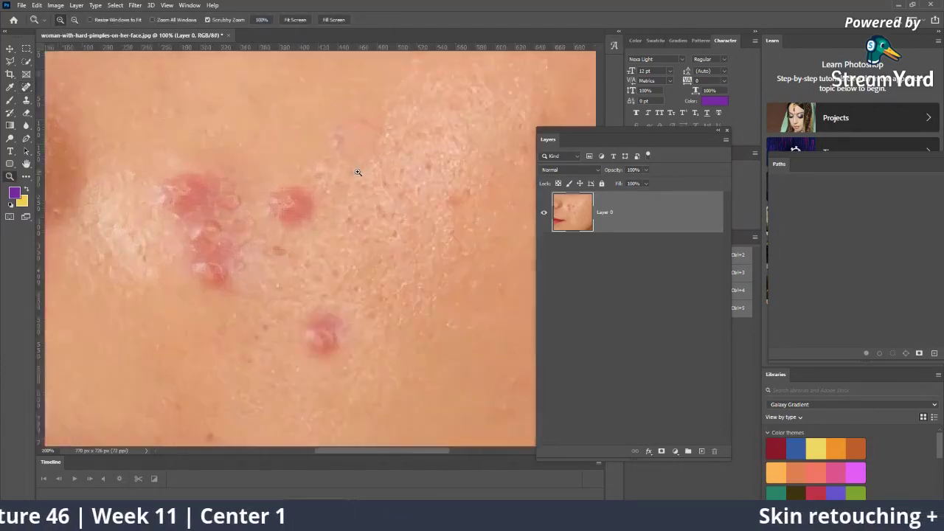
{"action": "scroll", "coordinate": [359, 147], "scroll_direction": "up", "scroll_amount": 2}
{"action": "scroll", "coordinate": [358, 147], "scroll_direction": "up", "scroll_amount": 1}
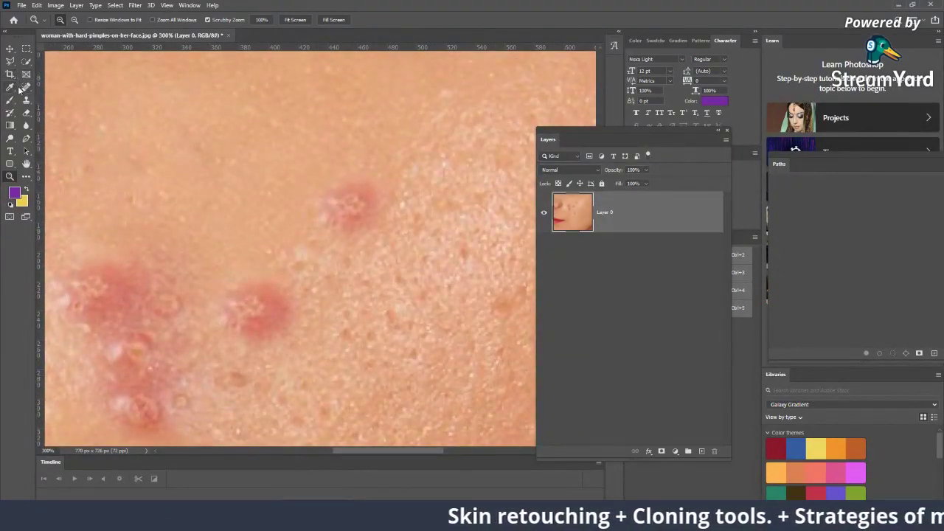
Spot-heal the top pimple, the one right of the cluster, and the one below it.
{"action": "left_click", "coordinate": [24, 88]}
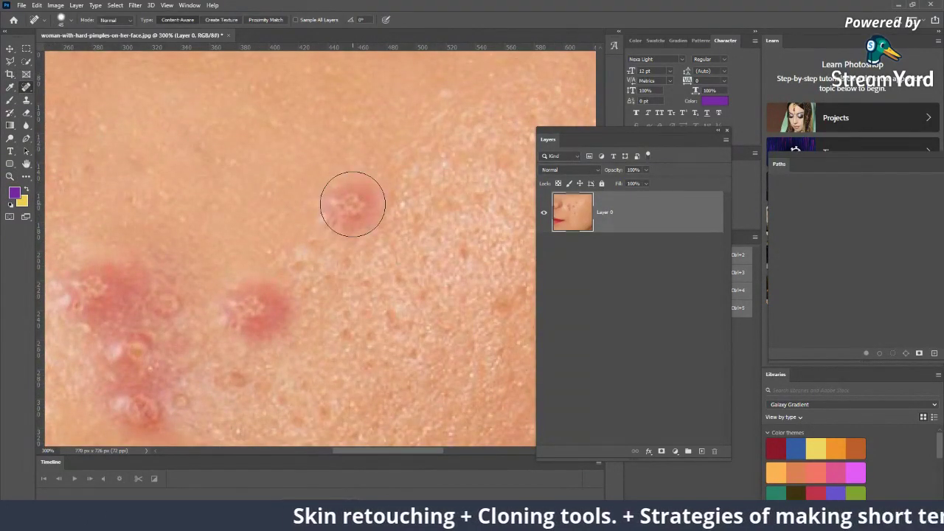
{"action": "left_click", "coordinate": [352, 204]}
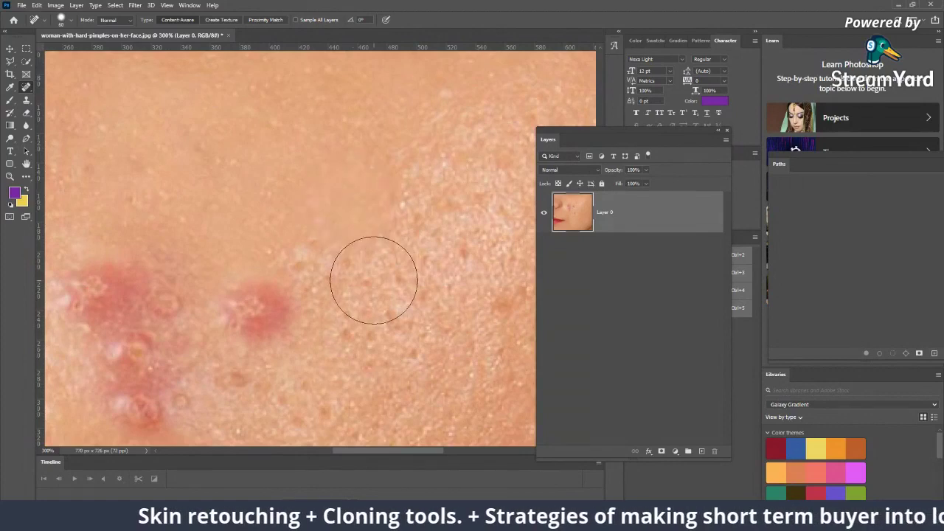
{"action": "scroll", "coordinate": [294, 265], "scroll_direction": "down", "scroll_amount": 1}
{"action": "scroll", "coordinate": [324, 221], "scroll_direction": "down", "scroll_amount": 1}
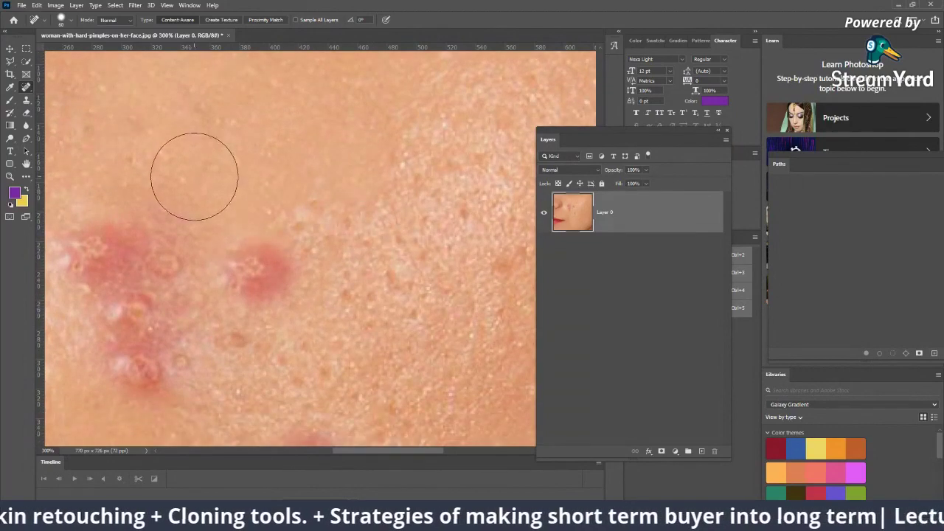
{"action": "left_click", "coordinate": [243, 274]}
{"action": "scroll", "coordinate": [353, 337], "scroll_direction": "down", "scroll_amount": 3}
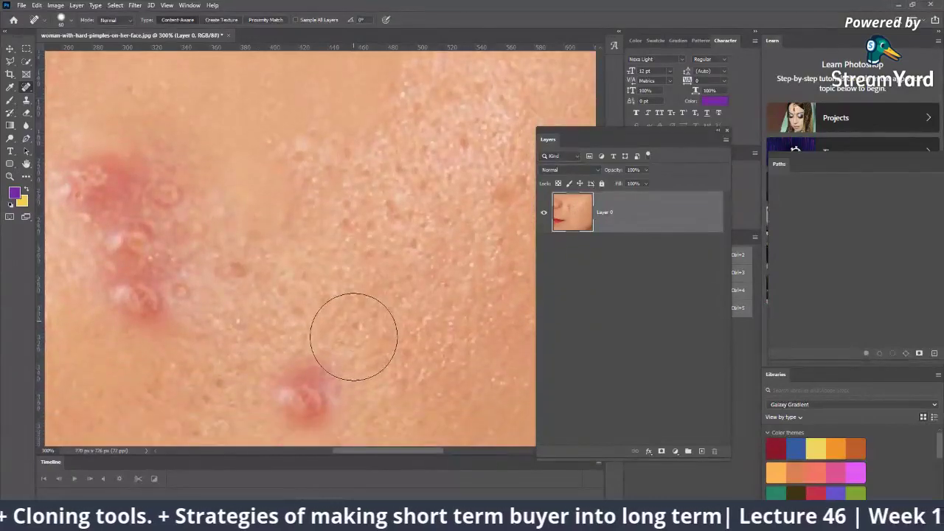
{"action": "scroll", "coordinate": [353, 337], "scroll_direction": "down", "scroll_amount": 1}
{"action": "scroll", "coordinate": [312, 295], "scroll_direction": "down", "scroll_amount": 1}
{"action": "left_click", "coordinate": [304, 295]}
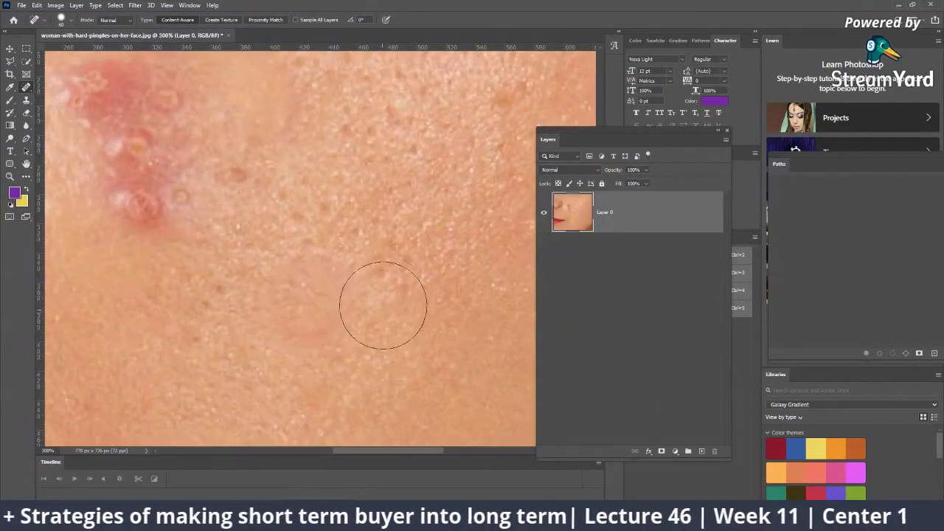
Inspect the healed skin at 400%, zoom out to fit the photo, then return to 200%.
{"action": "scroll", "coordinate": [382, 295], "scroll_direction": "up", "scroll_amount": 1}
{"action": "scroll", "coordinate": [384, 278], "scroll_direction": "up", "scroll_amount": 2}
{"action": "scroll", "coordinate": [384, 278], "scroll_direction": "up", "scroll_amount": 2}
{"action": "key", "text": "z"}
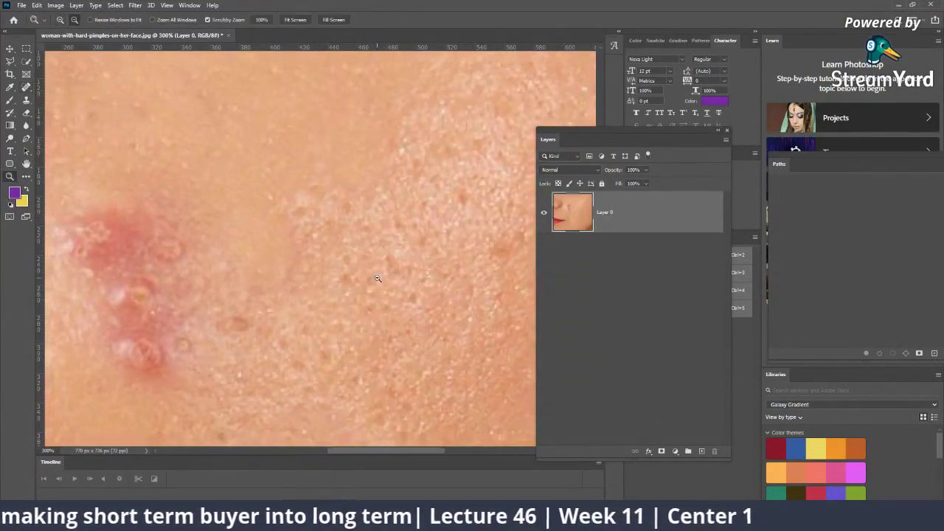
{"action": "mouse_move", "coordinate": [404, 362]}
{"action": "left_mouse_down"}
{"action": "mouse_move", "coordinate": [348, 358]}
{"action": "mouse_move", "coordinate": [327, 306]}
{"action": "left_mouse_up"}
{"action": "left_click", "coordinate": [339, 359]}
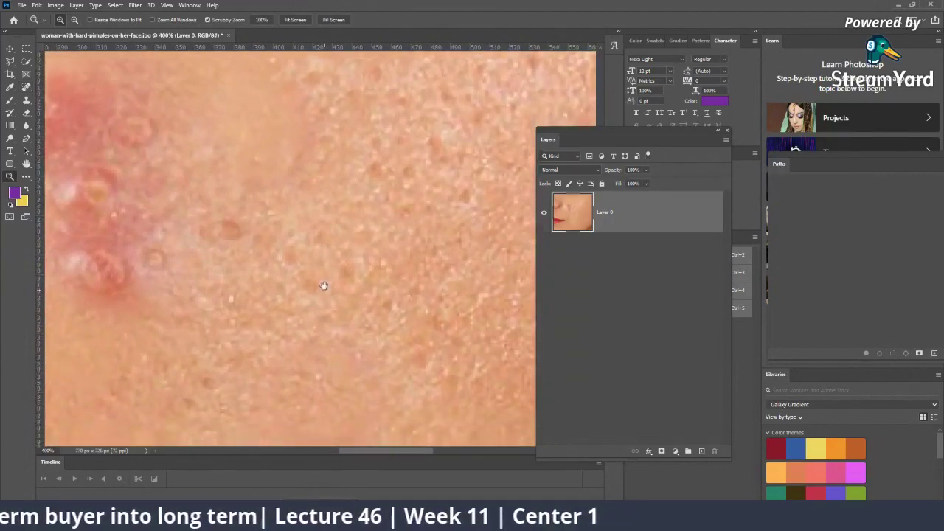
{"action": "left_click", "coordinate": [404, 200], "text": "alt"}
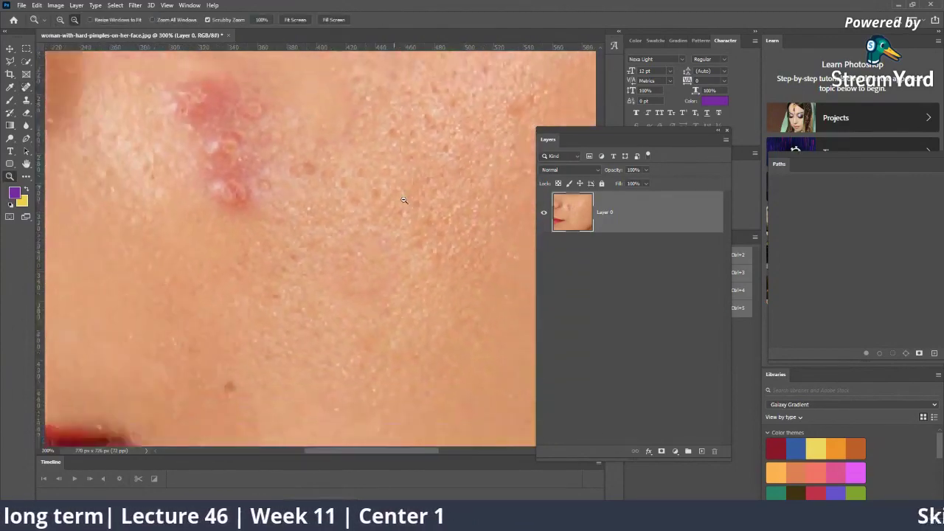
{"action": "left_click", "coordinate": [404, 200], "text": "alt"}
{"action": "left_click", "coordinate": [404, 200], "text": "alt"}
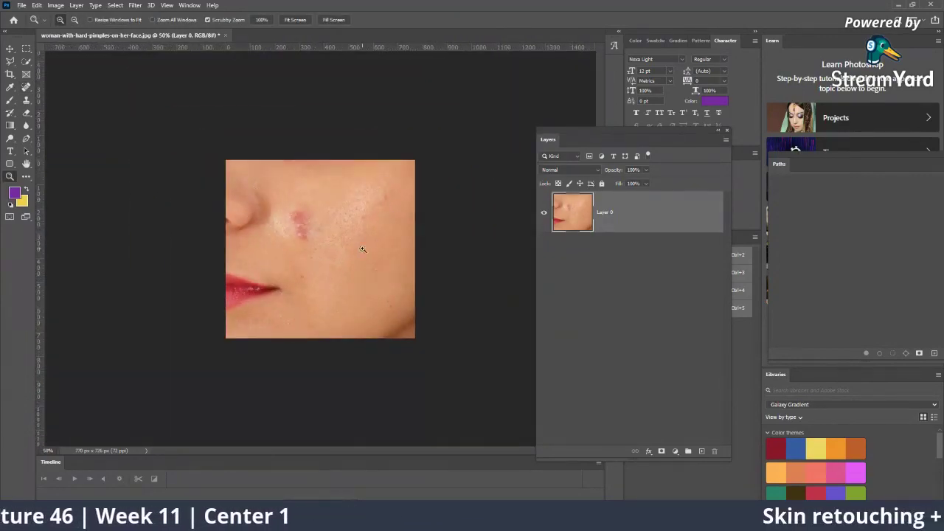
{"action": "left_click", "coordinate": [332, 217]}
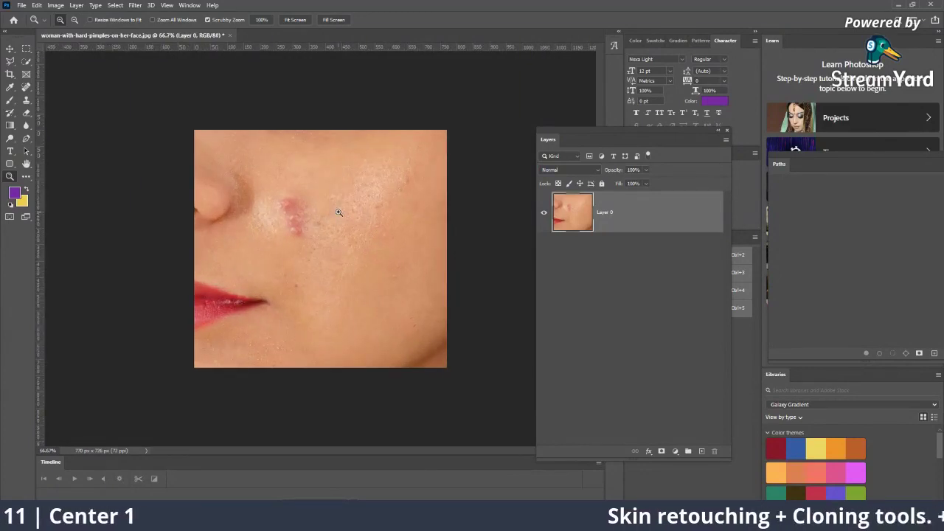
{"action": "left_click", "coordinate": [340, 212]}
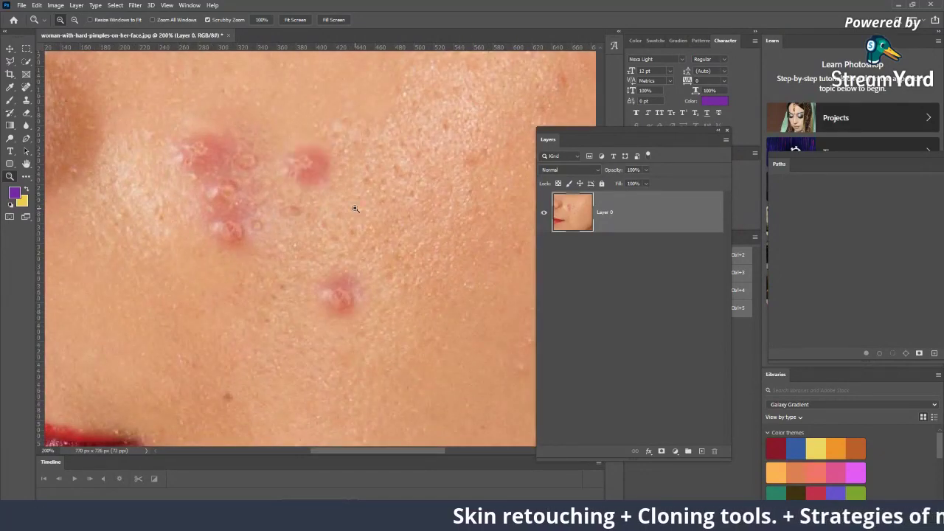
Pan the view across the pimple cluster and out to the photo's left edge.
{"action": "mouse_move", "coordinate": [391, 141]}
{"action": "left_mouse_down"}
{"action": "mouse_move", "coordinate": [352, 207]}
{"action": "mouse_move", "coordinate": [285, 259]}
{"action": "left_mouse_up"}
{"action": "key", "text": "j"}
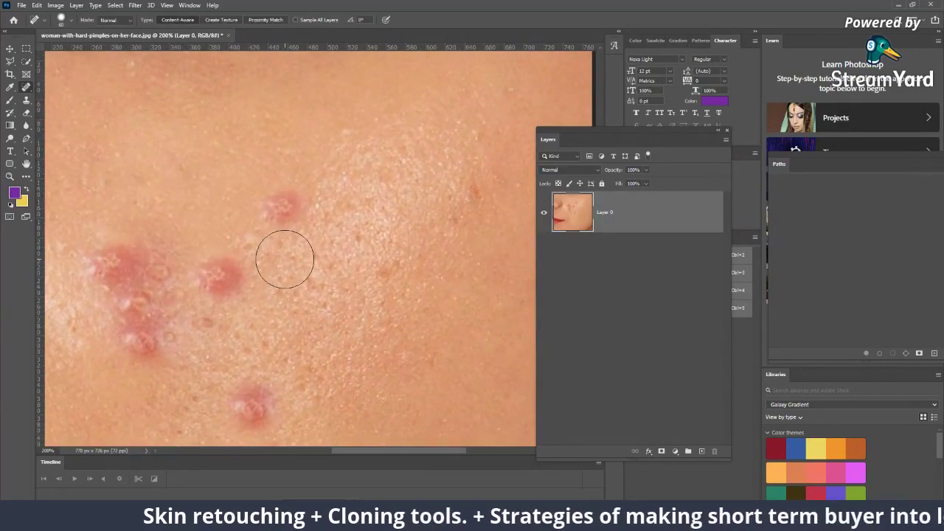
{"action": "left_click_drag", "start_coordinate": [297, 152], "coordinate": [317, 159]}
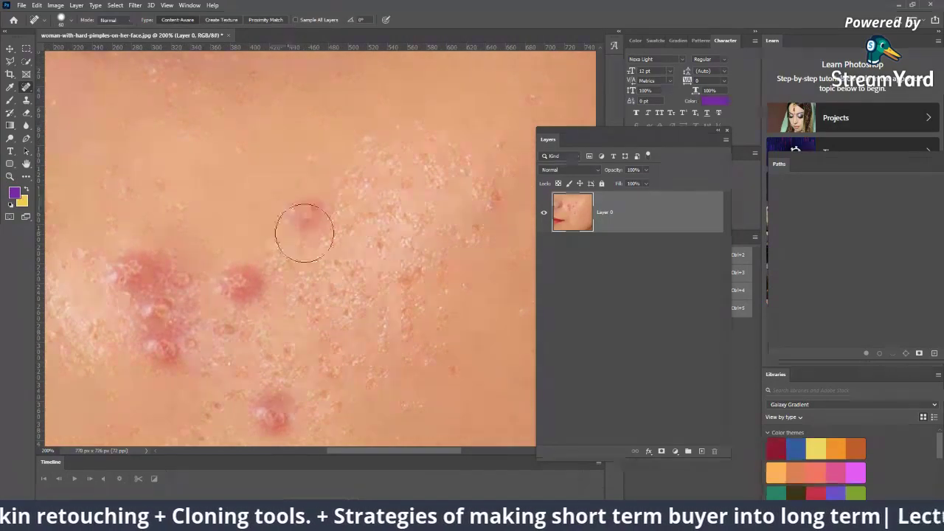
{"action": "left_click_drag", "start_coordinate": [276, 230], "coordinate": [294, 221]}
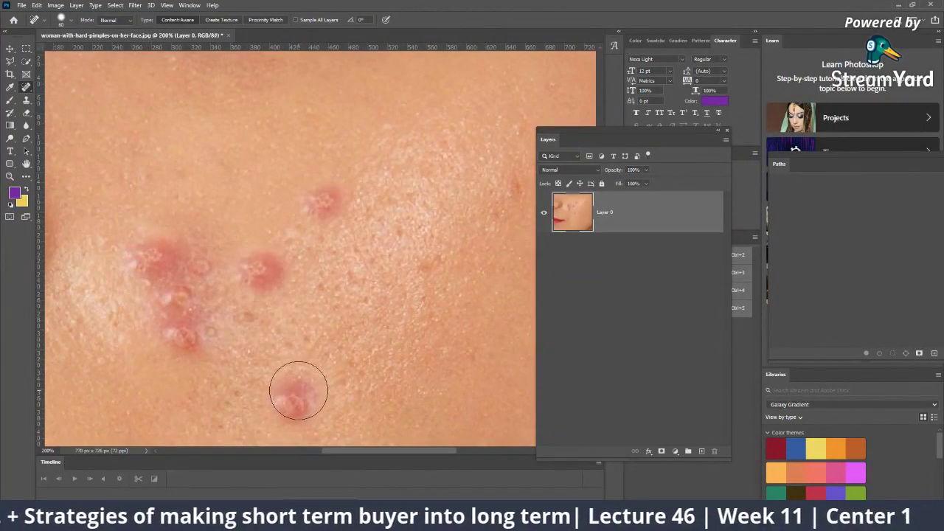
{"action": "left_click_drag", "start_coordinate": [191, 181], "coordinate": [249, 127]}
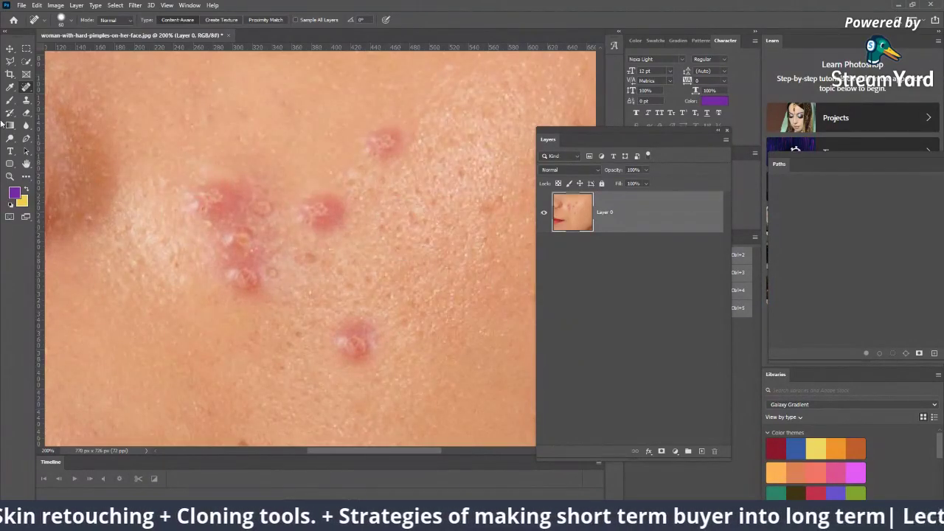
{"action": "left_click_drag", "start_coordinate": [233, 181], "coordinate": [362, 250]}
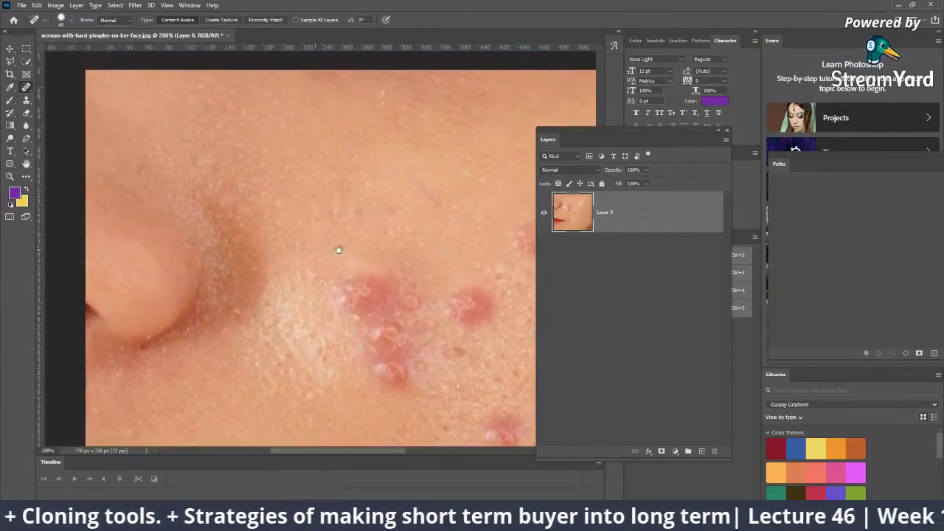
Spot-heal the pimple near the cheek centre, zoom in to check, then view the whole face.
{"action": "right_click", "coordinate": [25, 87]}
{"action": "left_click", "coordinate": [70, 90]}
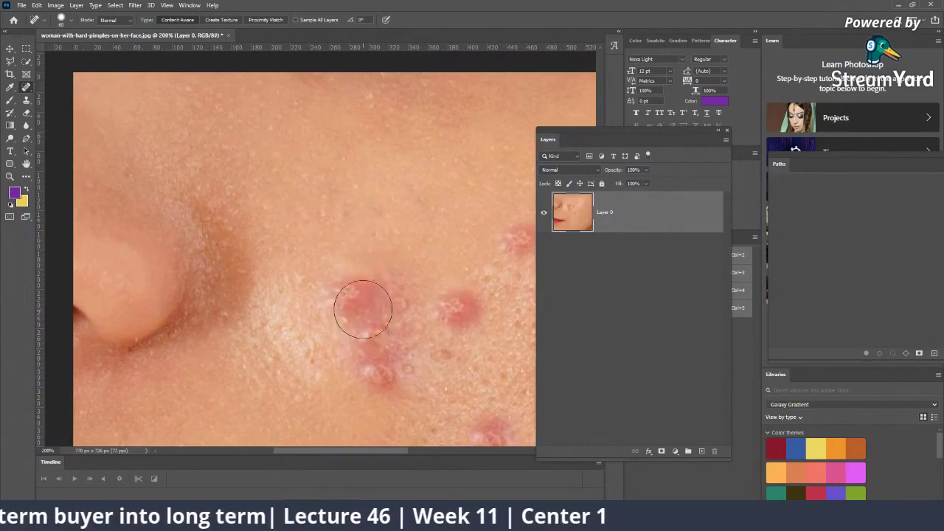
{"action": "left_click", "coordinate": [363, 316]}
{"action": "key", "text": "z"}
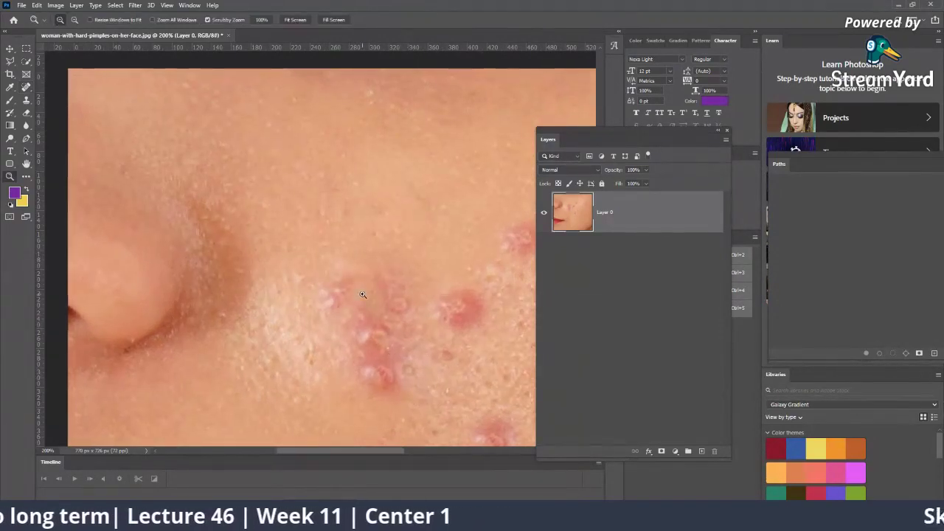
{"action": "left_click", "coordinate": [376, 345]}
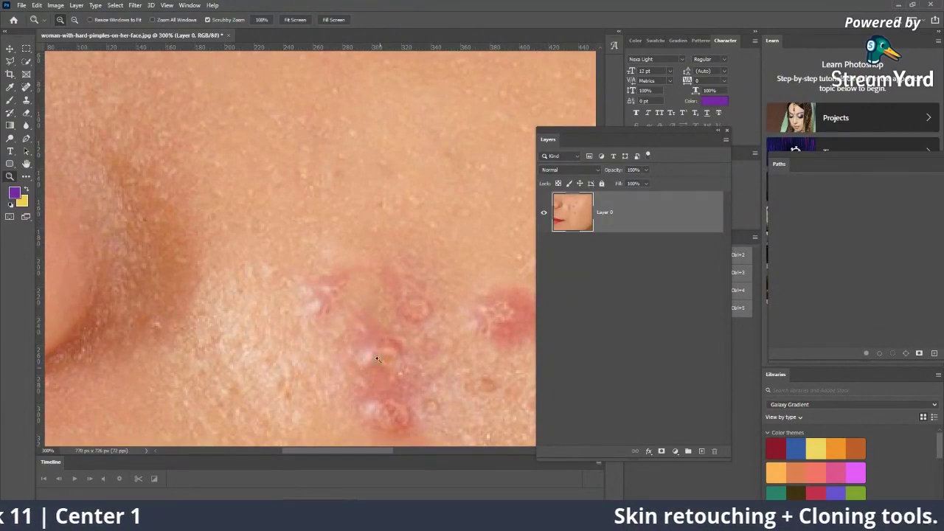
{"action": "left_click", "coordinate": [369, 306], "text": "alt"}
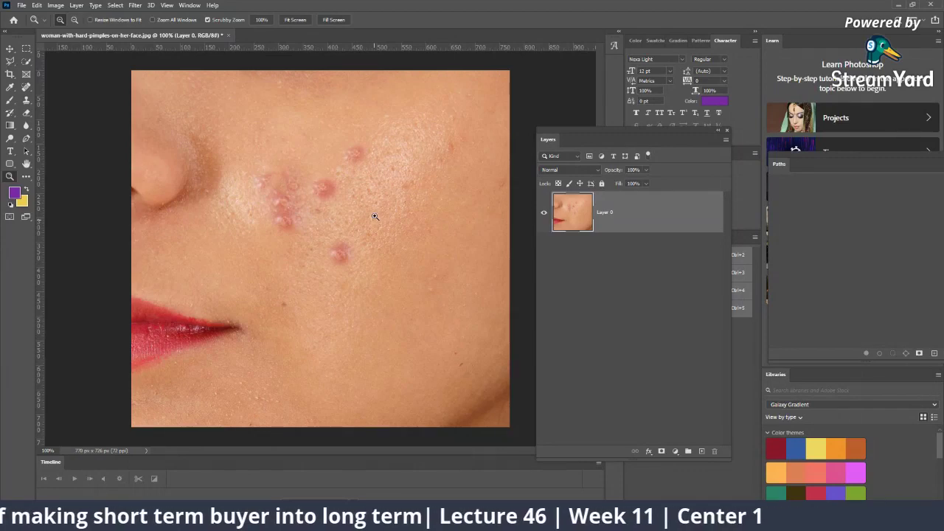
Zoom in on the pimple cluster and check the Spot Healing brush settings.
{"action": "left_click", "coordinate": [375, 211]}
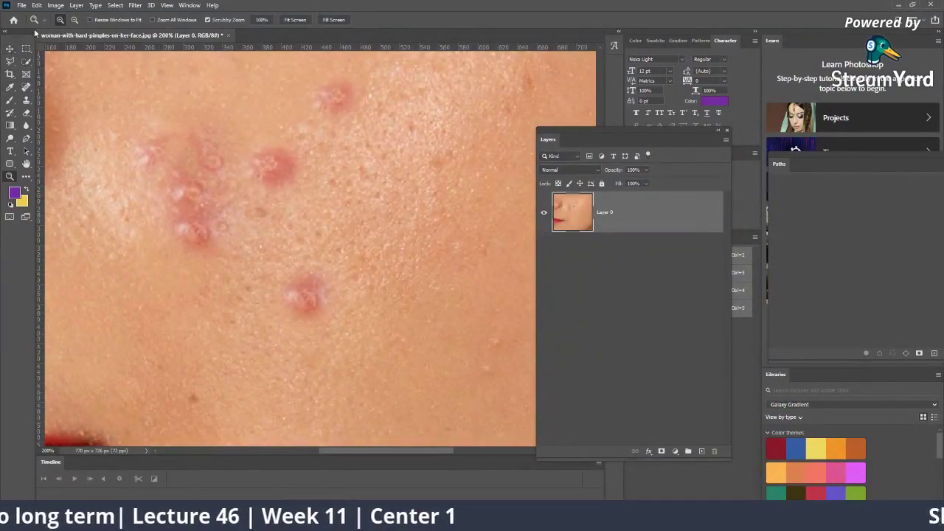
{"action": "left_click", "coordinate": [26, 87]}
{"action": "scroll", "coordinate": [118, 96], "scroll_direction": "up", "scroll_amount": 1}
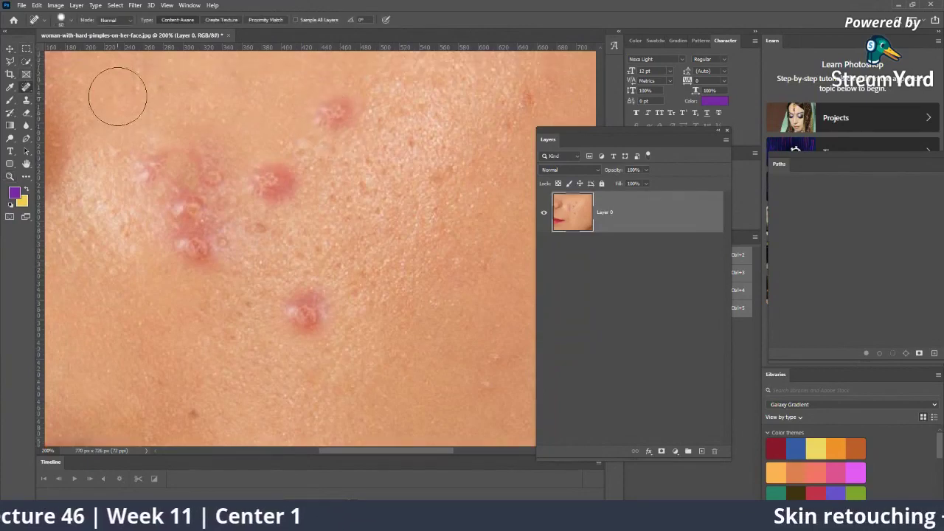
{"action": "left_click", "coordinate": [66, 20]}
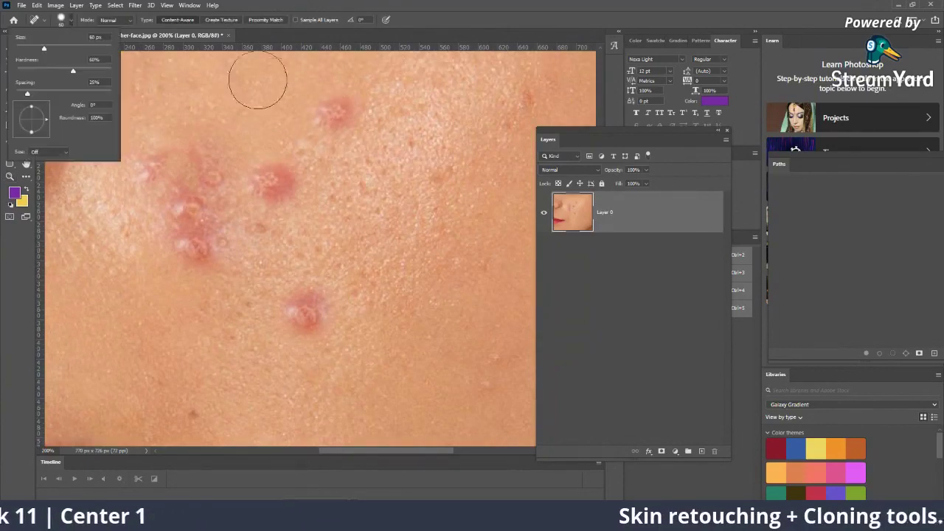
{"action": "key", "text": "Escape"}
Zoom in to 400% on the upper pimple and undo its earlier heal.
{"action": "key", "text": "z"}
{"action": "left_click", "coordinate": [357, 155], "text": "alt"}
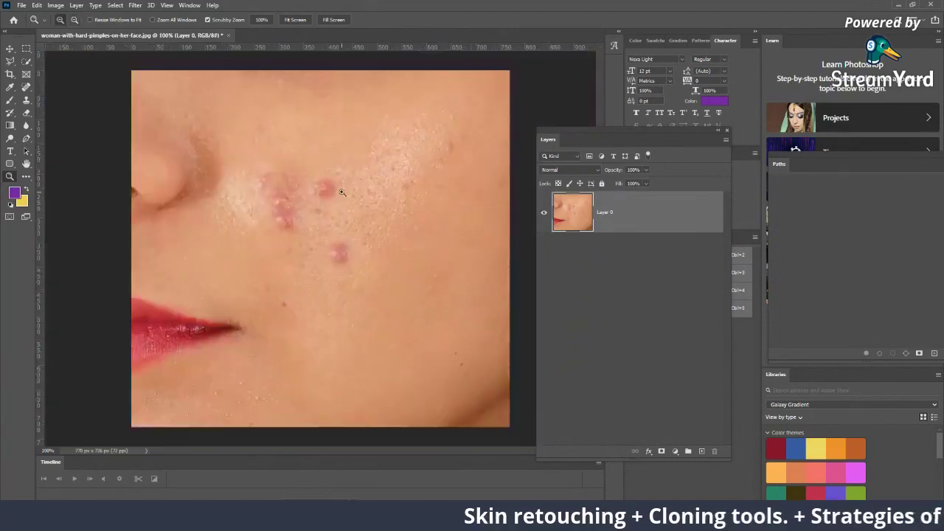
{"action": "left_click", "coordinate": [386, 98]}
{"action": "left_click", "coordinate": [374, 122]}
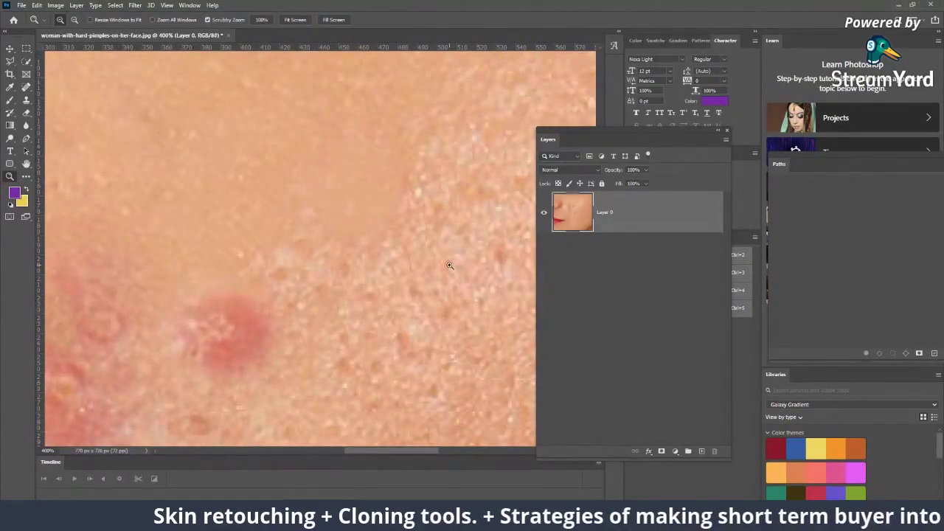
{"action": "key", "text": "ctrl+z"}
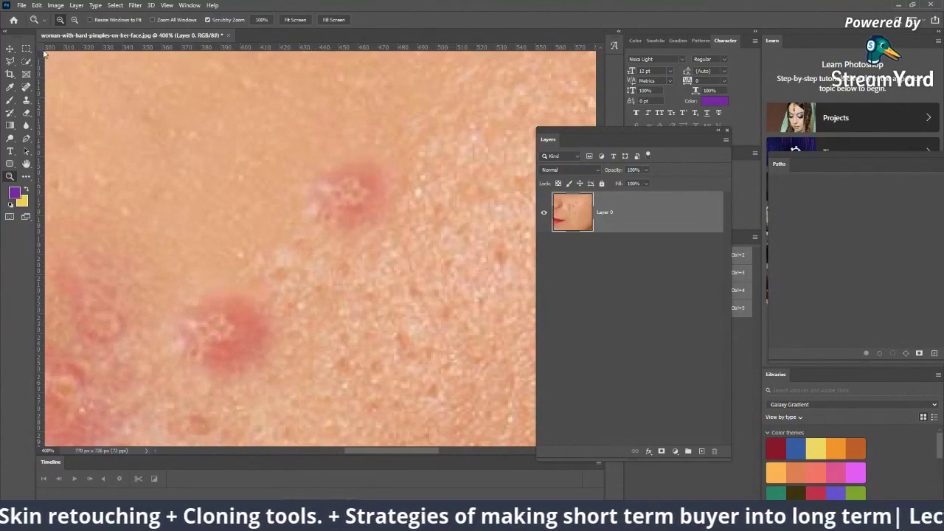
{"action": "left_click", "coordinate": [25, 87]}
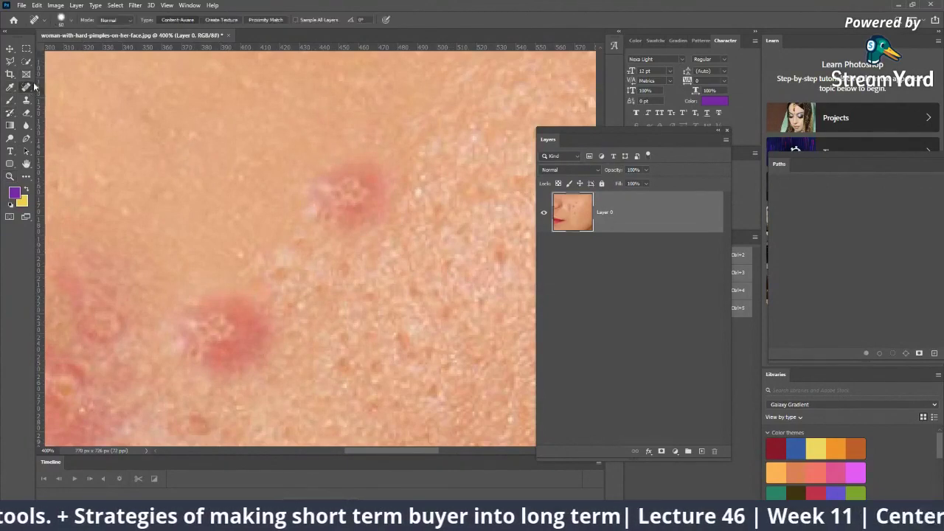
Set brush hardness to 43% and heal the upper pimple, undoing to compare.
{"action": "left_click", "coordinate": [71, 20]}
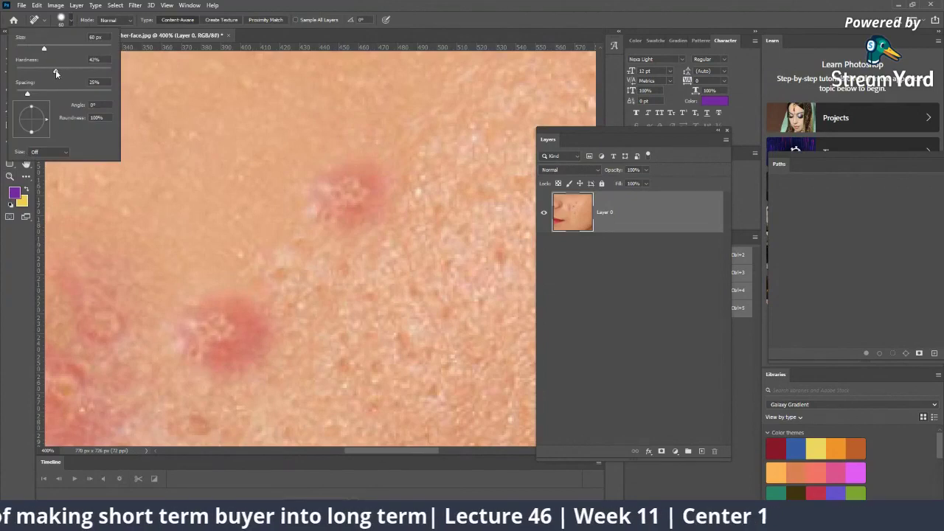
{"action": "left_click", "coordinate": [337, 181]}
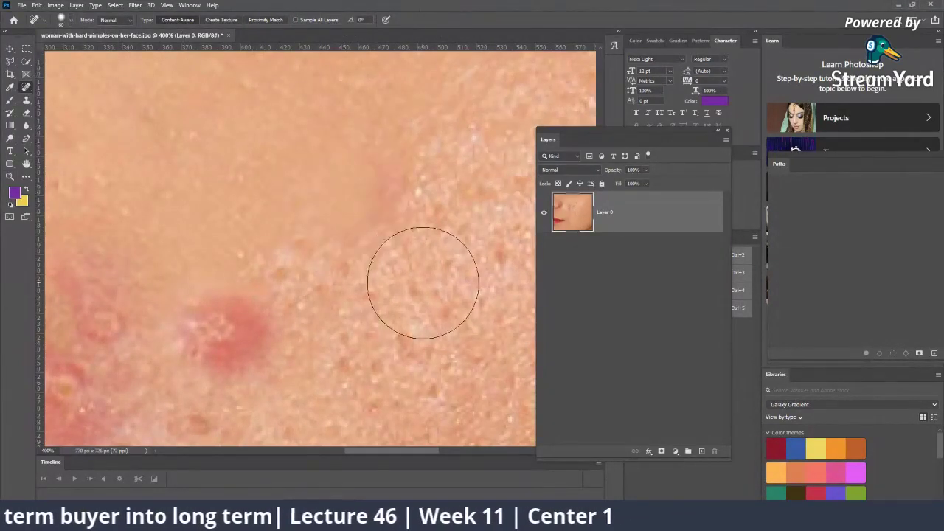
{"action": "scroll", "coordinate": [398, 276], "scroll_direction": "down", "scroll_amount": 2}
{"action": "scroll", "coordinate": [350, 223], "scroll_direction": "up", "scroll_amount": 1}
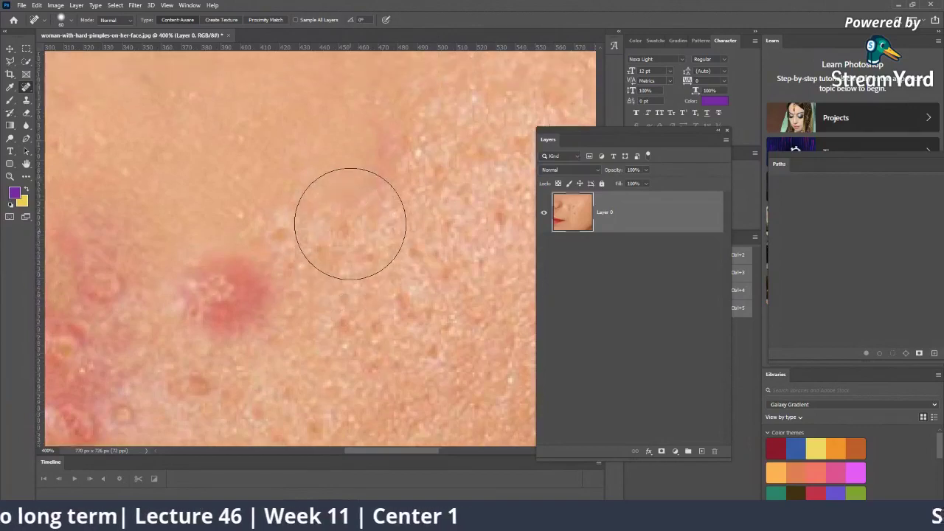
{"action": "scroll", "coordinate": [350, 223], "scroll_direction": "up", "scroll_amount": 2}
{"action": "left_click", "coordinate": [347, 185]}
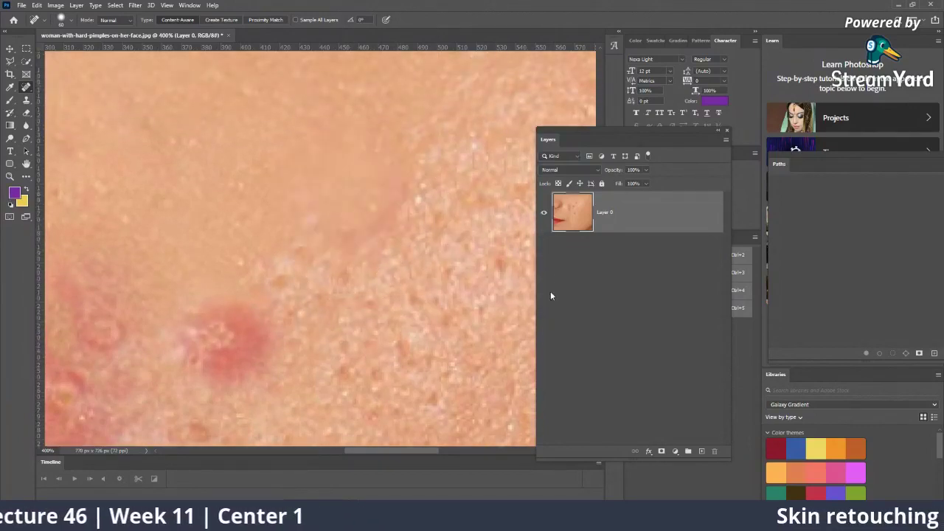
{"action": "key", "text": "ctrl+z"}
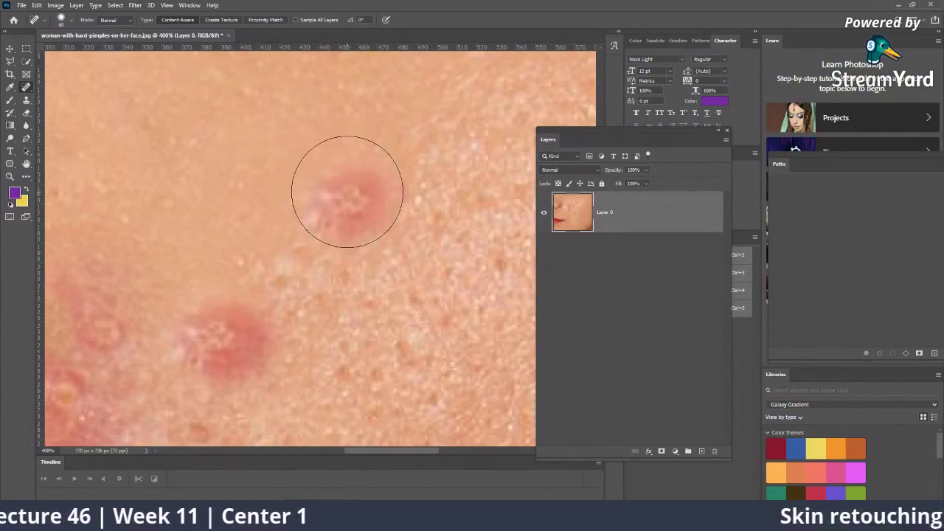
Shrink the brush with [ and reheal the upper pimple, undoing twice to compare.
{"action": "key", "text": "bracketleft"}
{"action": "left_click", "coordinate": [350, 198]}
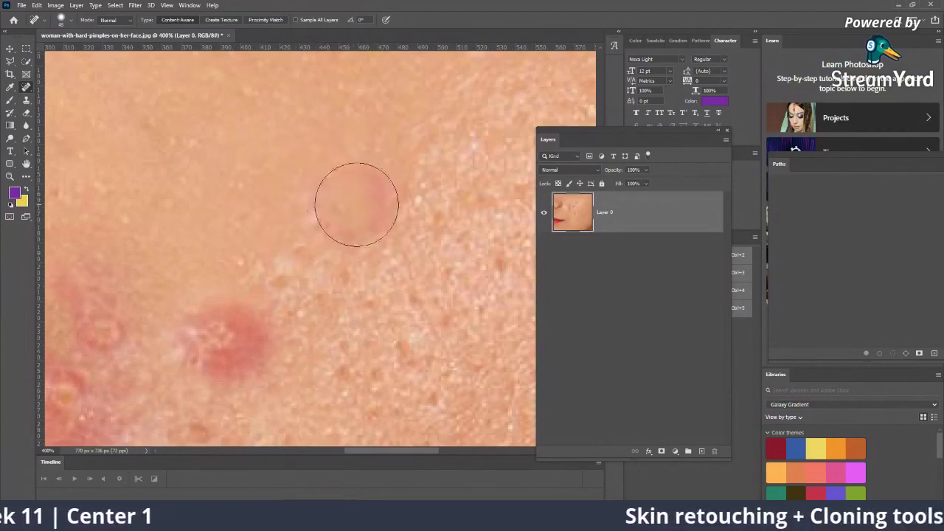
{"action": "key", "text": "ctrl+z"}
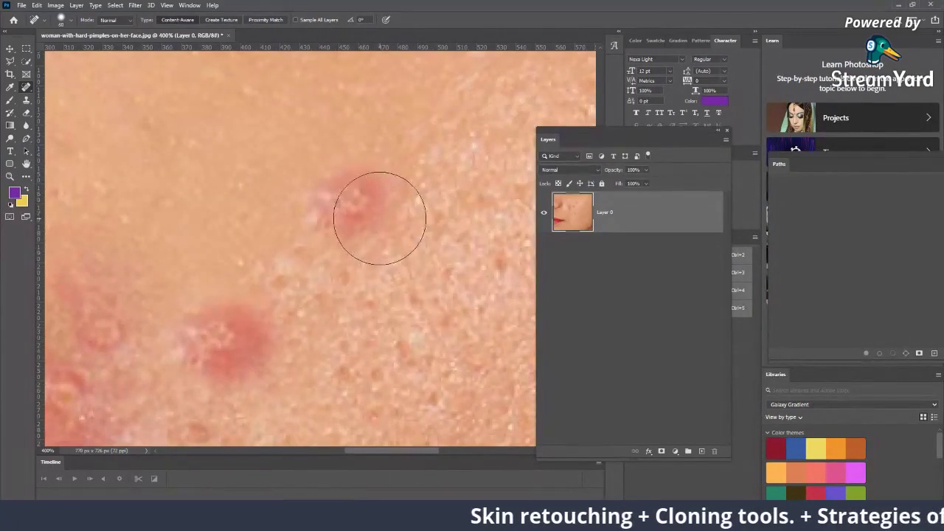
{"action": "left_click", "coordinate": [354, 205]}
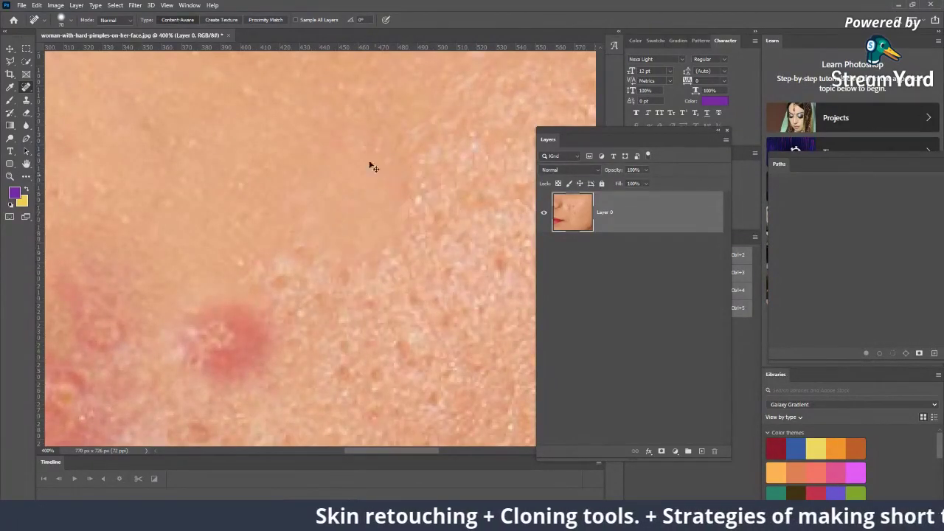
{"action": "key", "text": "ctrl+z"}
{"action": "left_click", "coordinate": [359, 194]}
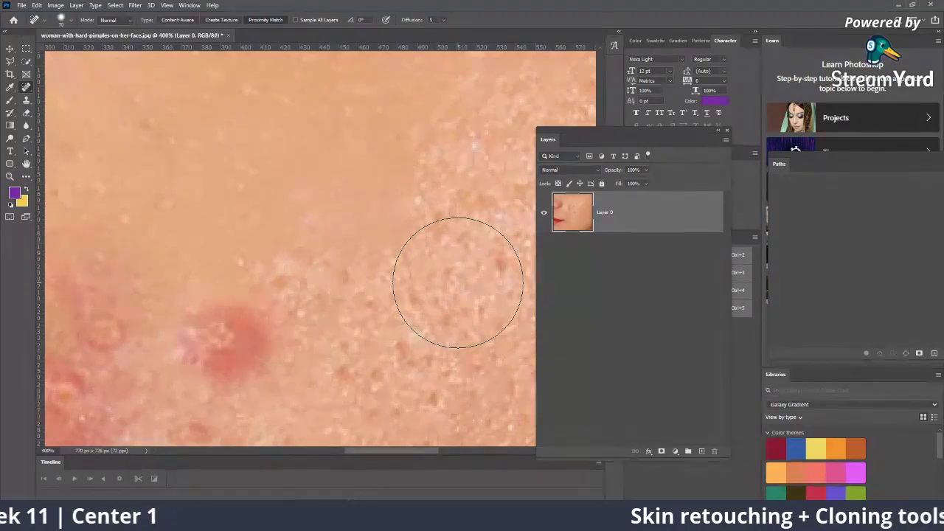
Retry healing the upper pimple several times, undoing each attempt to compare.
{"action": "key", "text": "ctrl+z"}
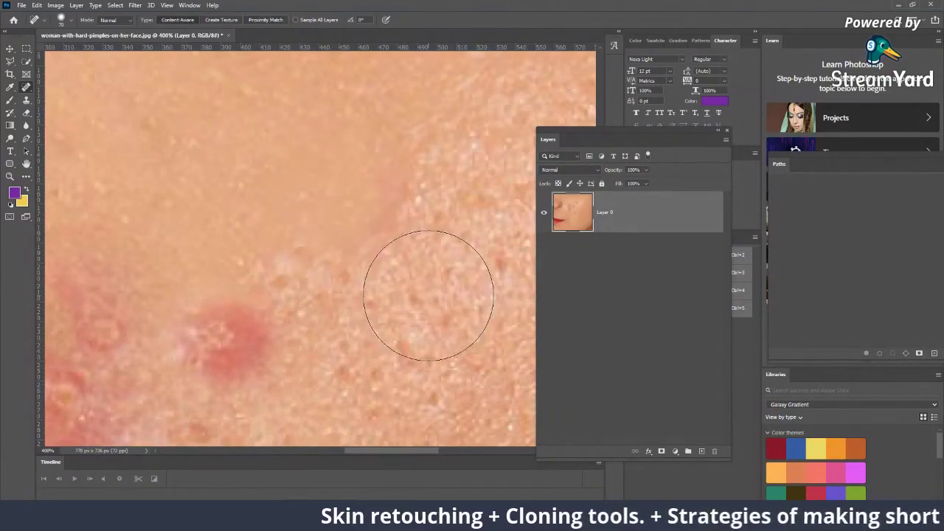
{"action": "left_click", "coordinate": [177, 19]}
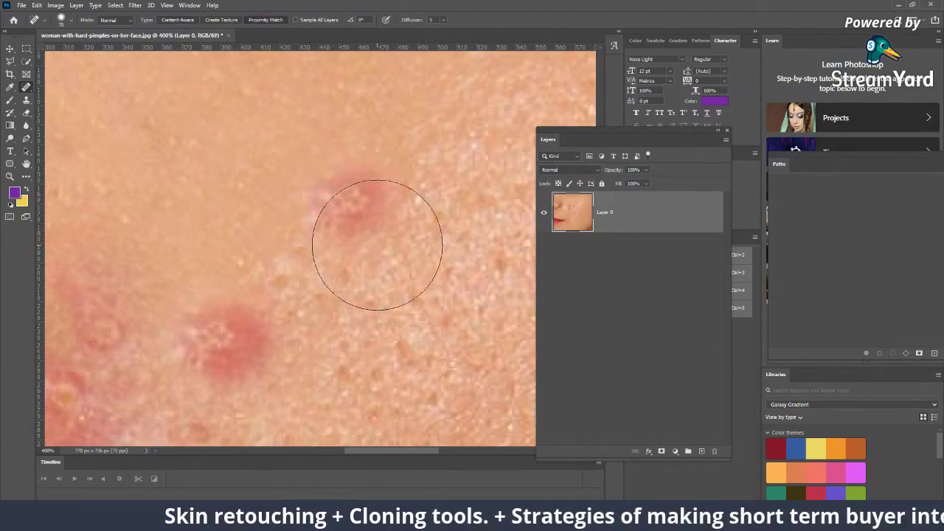
{"action": "left_click_drag", "start_coordinate": [361, 214], "coordinate": [354, 199]}
{"action": "key", "text": "ctrl+z"}
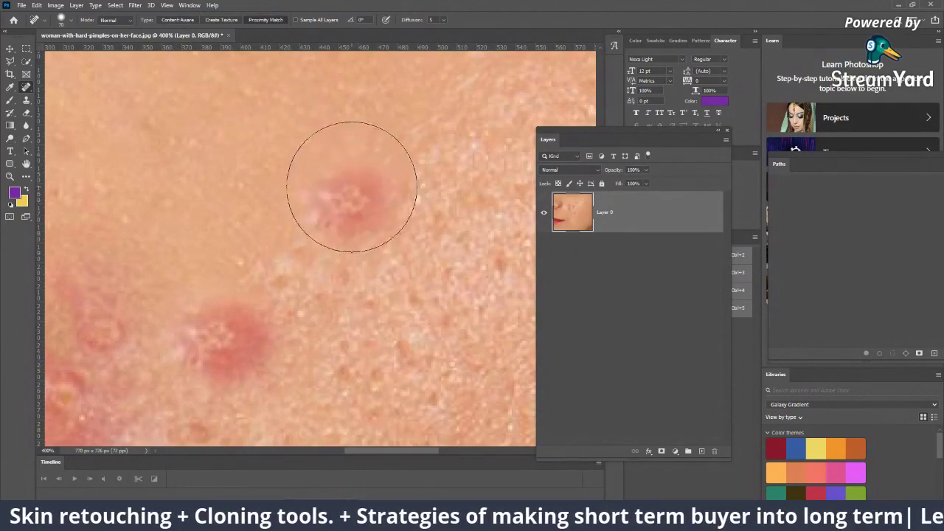
{"action": "left_click", "coordinate": [339, 185]}
{"action": "key", "text": "ctrl+z"}
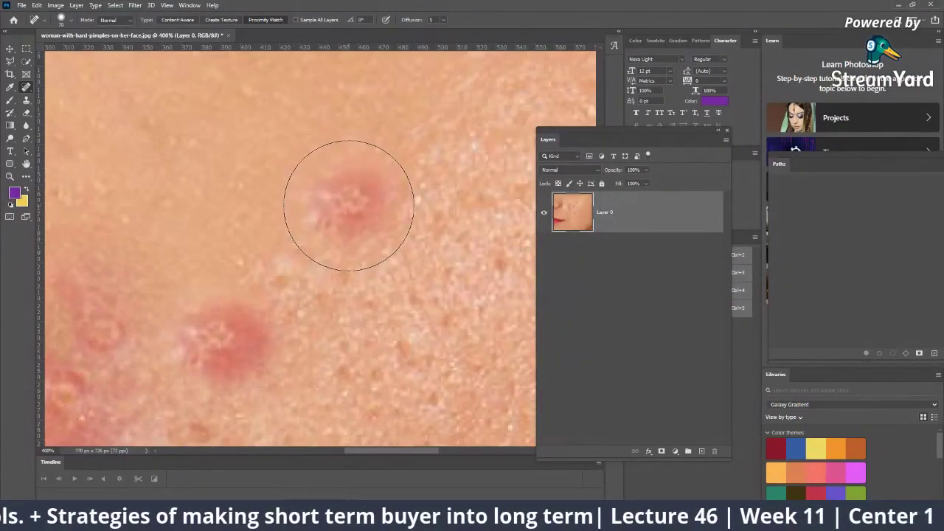
{"action": "left_click", "coordinate": [347, 213]}
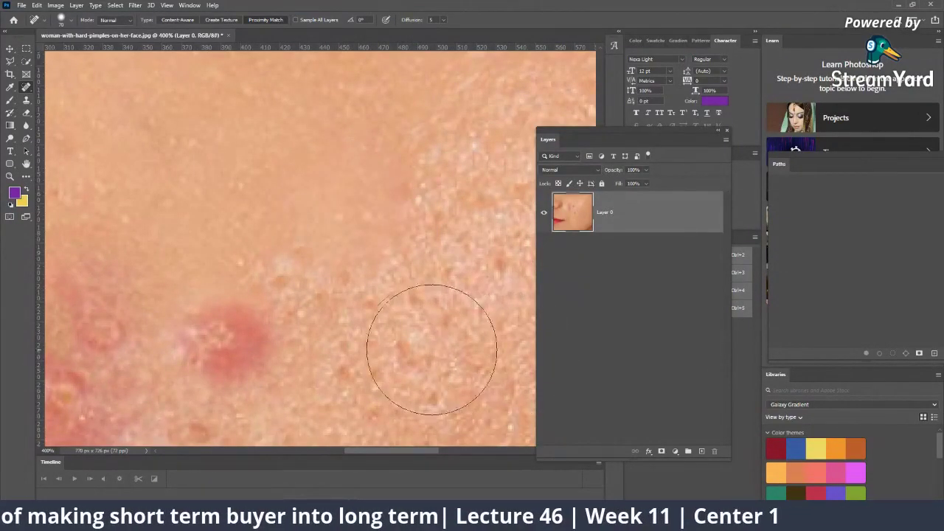
Zoom out to the whole face, then back in close on the pimples.
{"action": "key", "text": "z"}
{"action": "left_click", "coordinate": [406, 246], "text": "alt"}
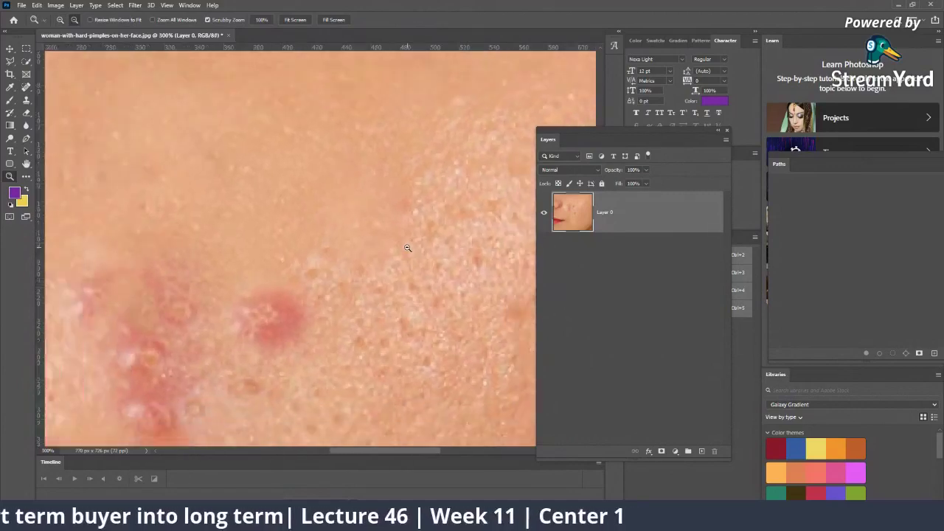
{"action": "left_click", "coordinate": [406, 247], "text": "alt"}
{"action": "left_click", "coordinate": [407, 248], "text": "alt"}
{"action": "left_click", "coordinate": [407, 247], "text": "alt"}
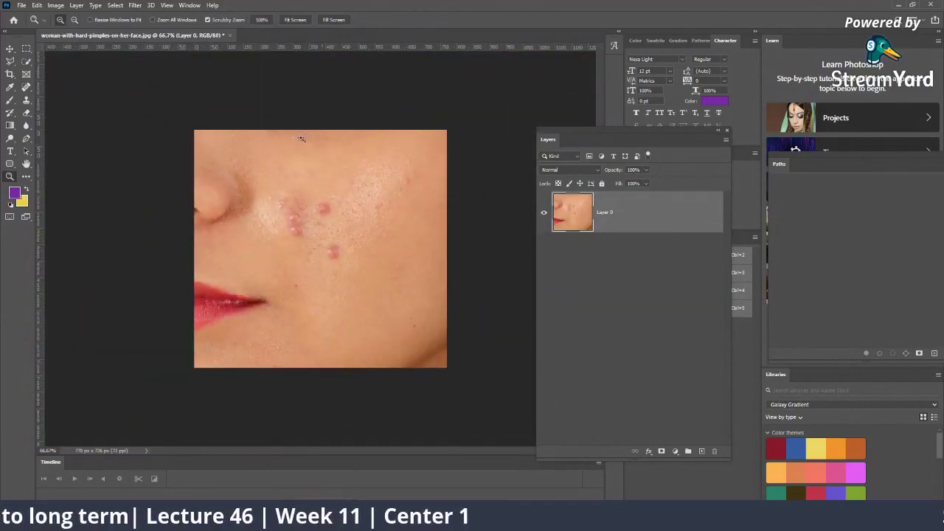
{"action": "left_click_drag", "start_coordinate": [357, 209], "coordinate": [371, 137]}
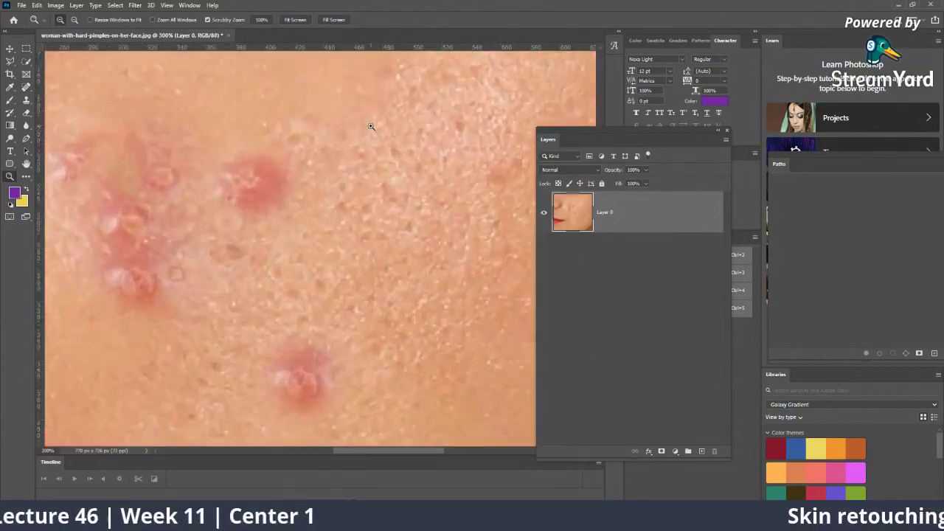
{"action": "scroll", "coordinate": [371, 137], "scroll_direction": "up", "scroll_amount": 2}
{"action": "scroll", "coordinate": [348, 152], "scroll_direction": "up", "scroll_amount": 2}
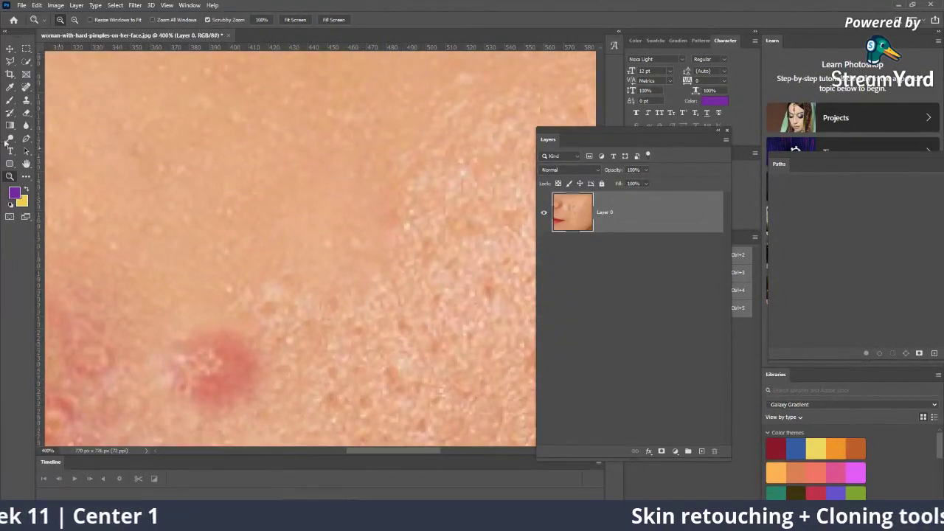
Lower spot-healing diffusion from 6 to 5 and try healing, dismissing the warnings.
{"action": "left_click", "coordinate": [26, 87]}
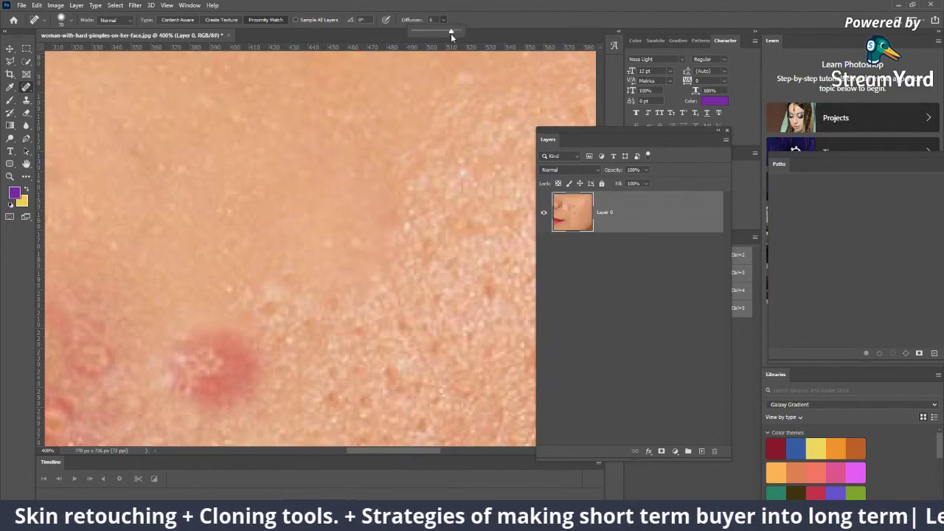
{"action": "left_click_drag", "start_coordinate": [450, 34], "coordinate": [446, 34]}
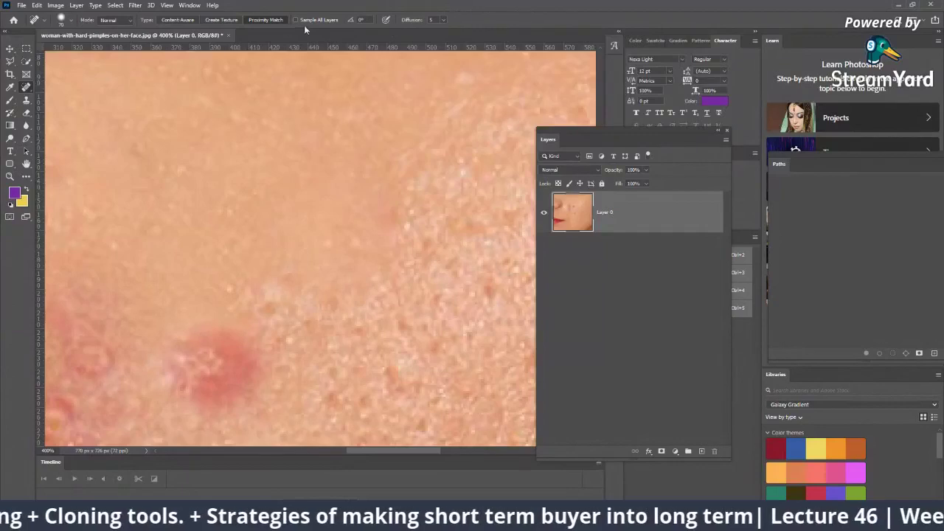
{"action": "left_click", "coordinate": [371, 239]}
{"action": "left_click", "coordinate": [506, 208]}
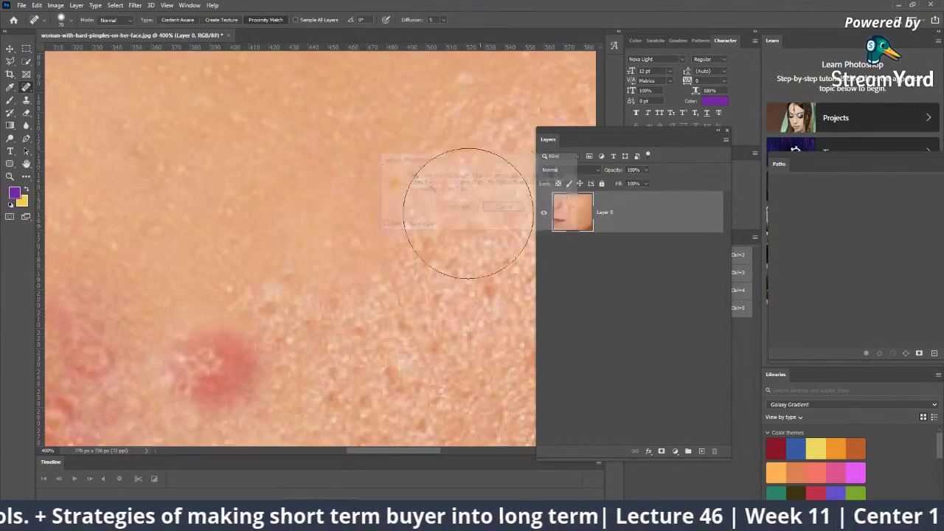
{"action": "left_click", "coordinate": [342, 256]}
{"action": "left_click", "coordinate": [505, 207]}
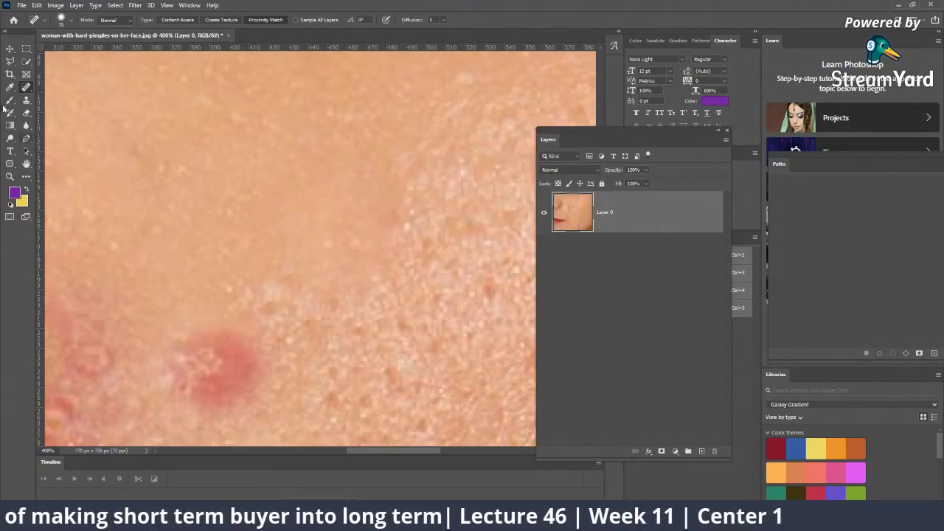
Heal the central red pimple with the Healing Brush, undoing and reapplying once.
{"action": "right_click", "coordinate": [26, 86]}
{"action": "left_click", "coordinate": [74, 87]}
{"action": "mouse_move", "coordinate": [148, 199]}
{"action": "left_mouse_down"}
{"action": "mouse_move", "coordinate": [370, 236]}
{"action": "mouse_move", "coordinate": [380, 226]}
{"action": "left_mouse_up"}
{"action": "left_click", "coordinate": [368, 204]}
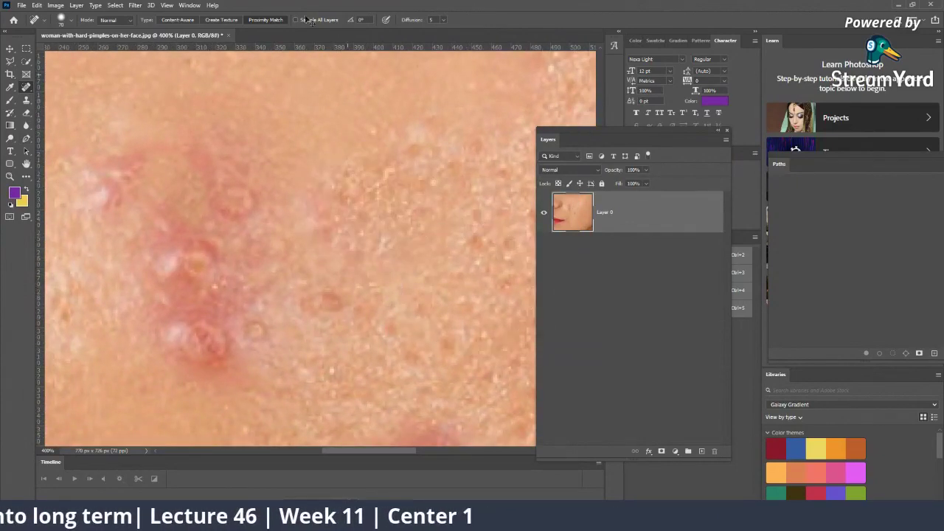
{"action": "key", "text": "ctrl+z"}
{"action": "left_click", "coordinate": [352, 203]}
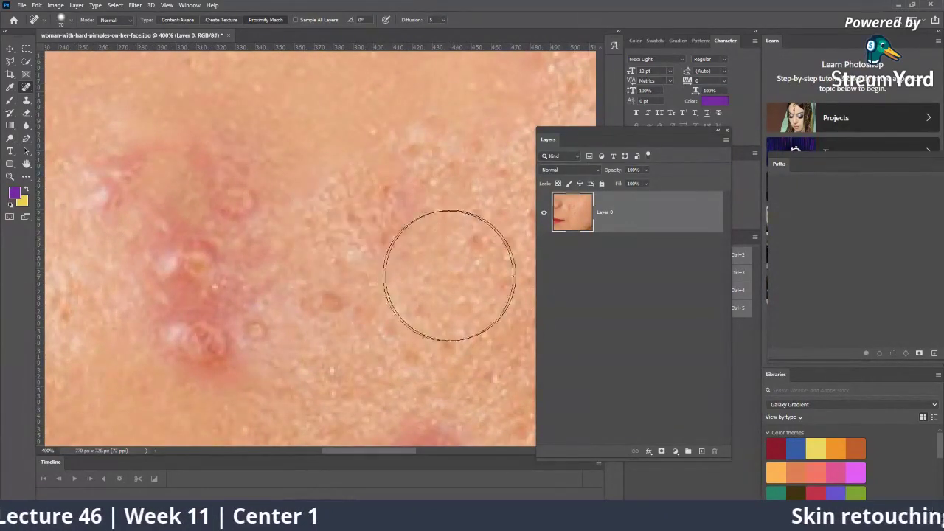
Zoom in and spot-heal the upper red pimple below the cluster.
{"action": "key", "text": "z"}
{"action": "scroll", "coordinate": [419, 281], "scroll_direction": "down", "scroll_amount": 1}
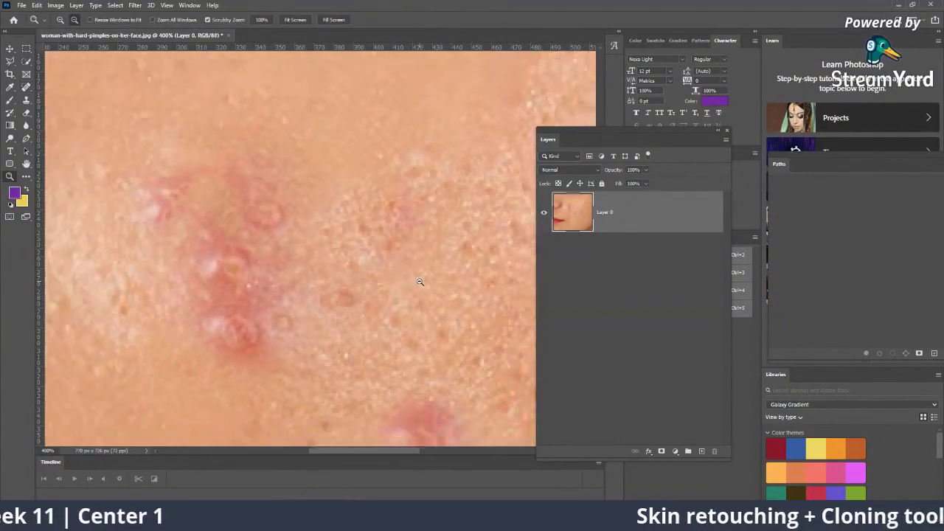
{"action": "scroll", "coordinate": [420, 282], "scroll_direction": "down", "scroll_amount": 2}
{"action": "scroll", "coordinate": [420, 280], "scroll_direction": "down", "scroll_amount": 3}
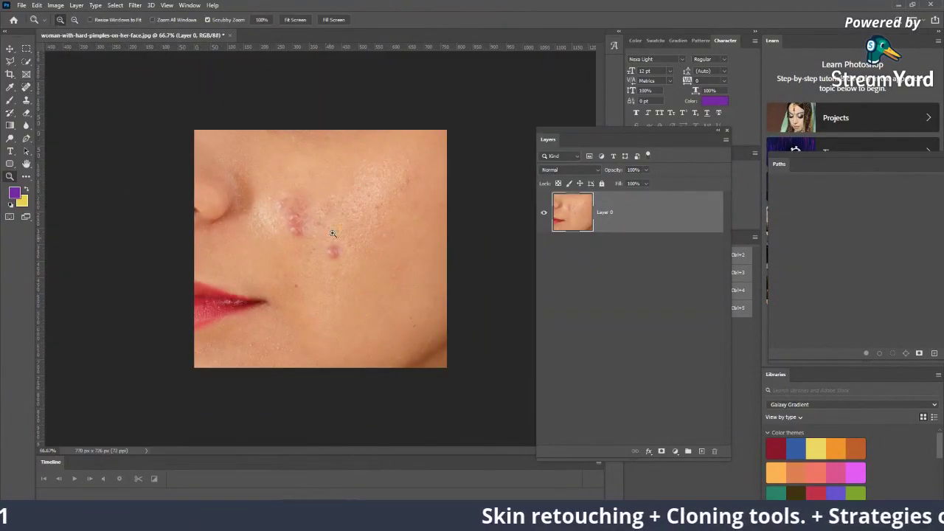
{"action": "scroll", "coordinate": [336, 221], "scroll_direction": "up", "scroll_amount": 1}
{"action": "scroll", "coordinate": [343, 201], "scroll_direction": "up", "scroll_amount": 1}
{"action": "scroll", "coordinate": [354, 214], "scroll_direction": "up", "scroll_amount": 2}
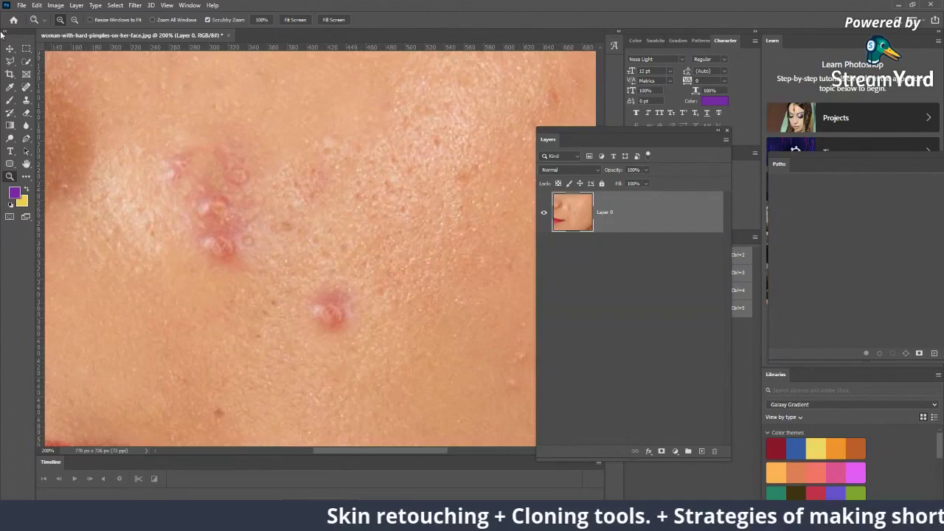
{"action": "scroll", "coordinate": [350, 194], "scroll_direction": "up", "scroll_amount": 1}
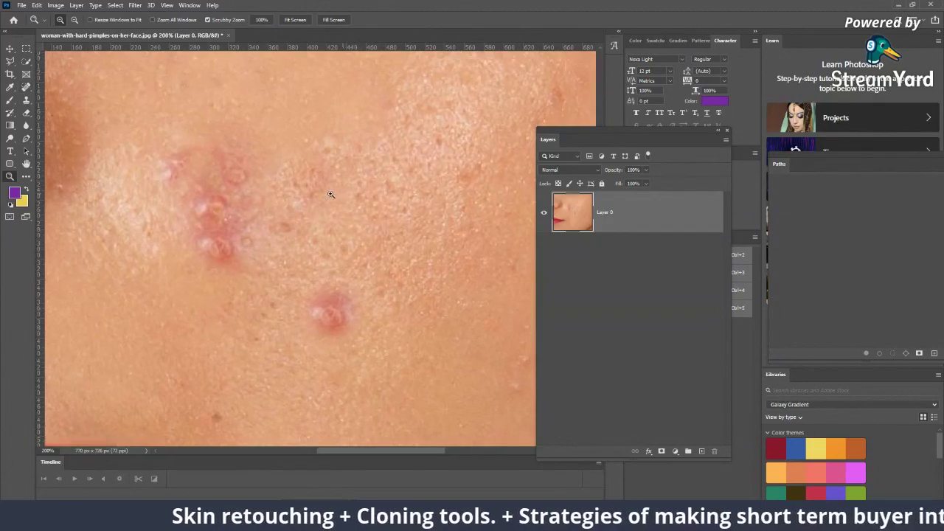
{"action": "scroll", "coordinate": [327, 196], "scroll_direction": "up", "scroll_amount": 1}
{"action": "key", "text": "j"}
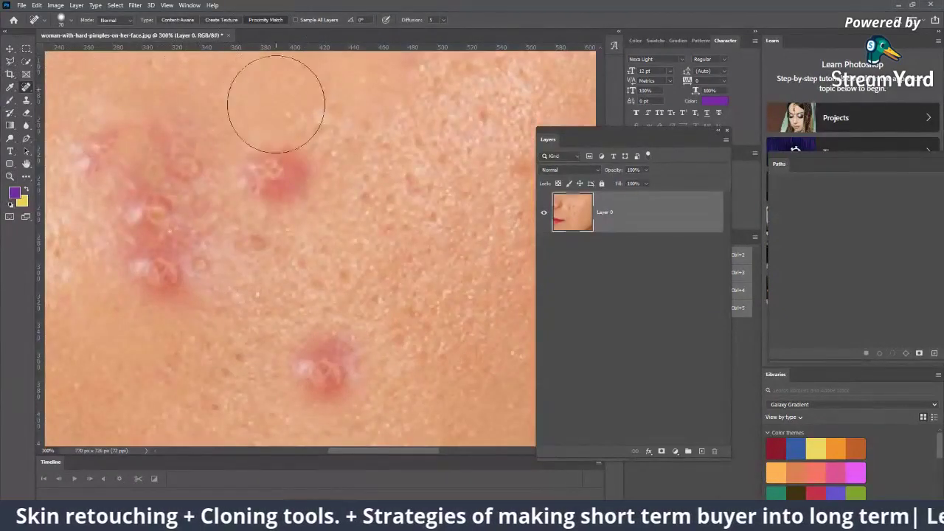
{"action": "left_click", "coordinate": [281, 178]}
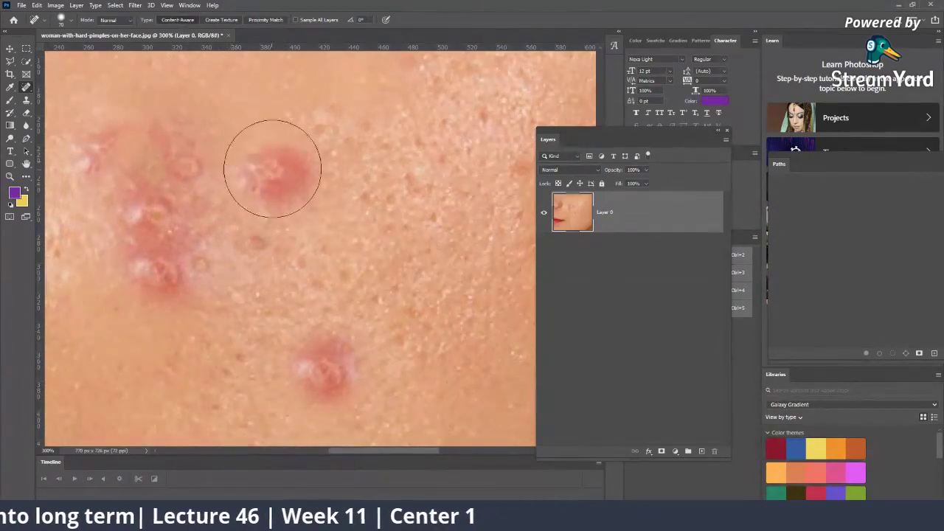
{"action": "left_click", "coordinate": [278, 183]}
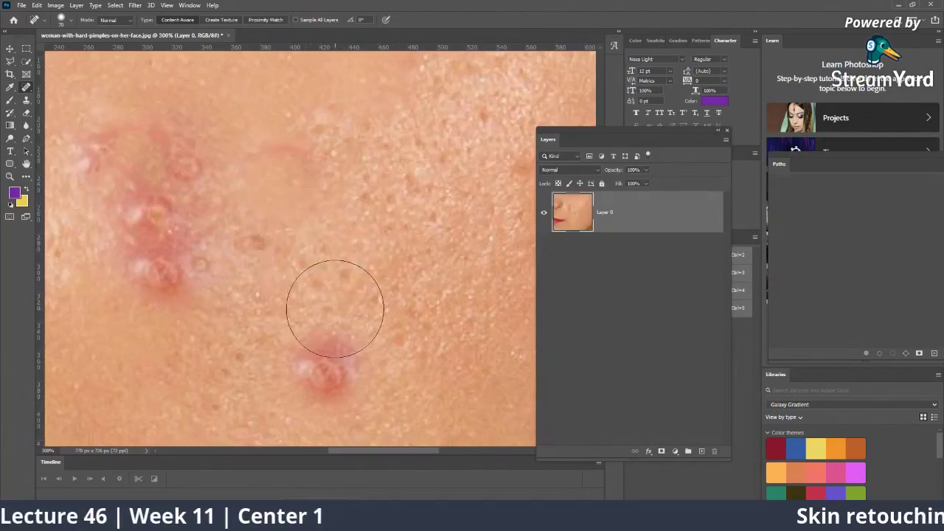
Undo and reheal the upper pimple, heal the lower blemish, then zoom out.
{"action": "key", "text": "ctrl+z"}
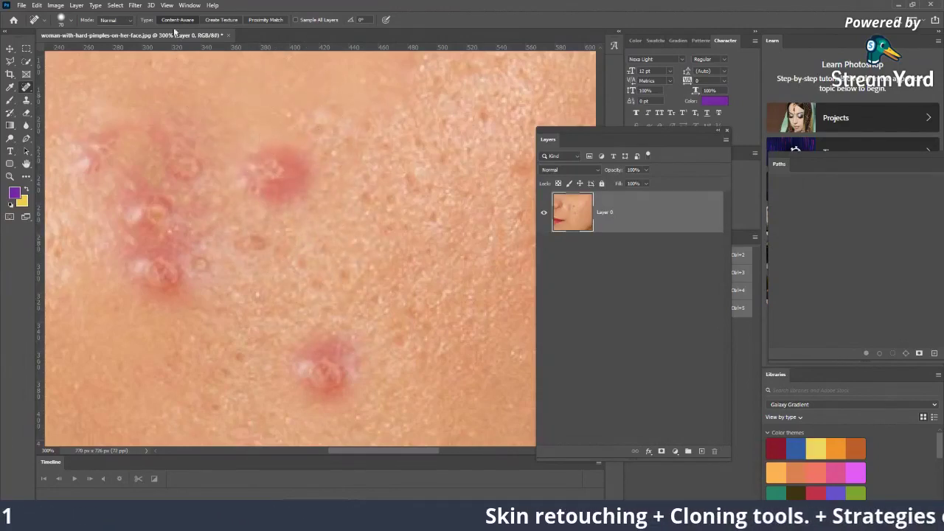
{"action": "left_click", "coordinate": [273, 177]}
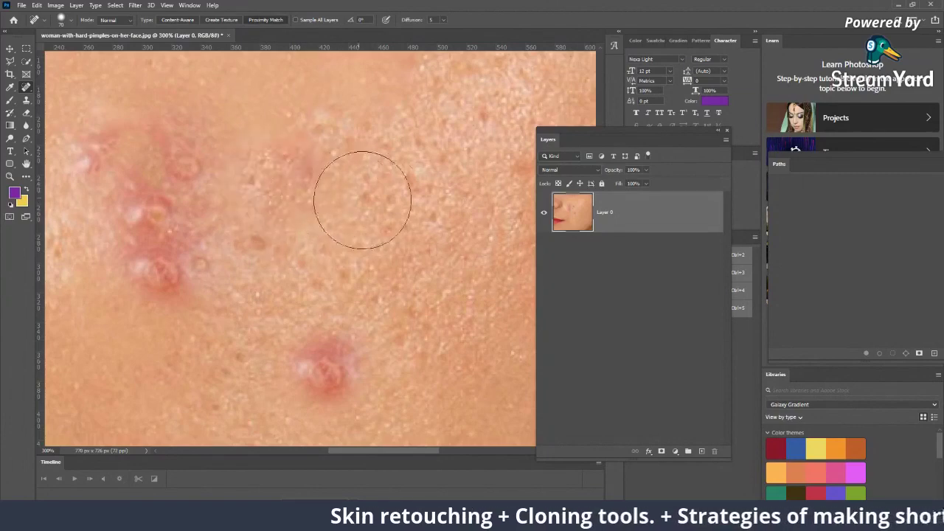
{"action": "scroll", "coordinate": [354, 309], "scroll_direction": "down", "scroll_amount": 1}
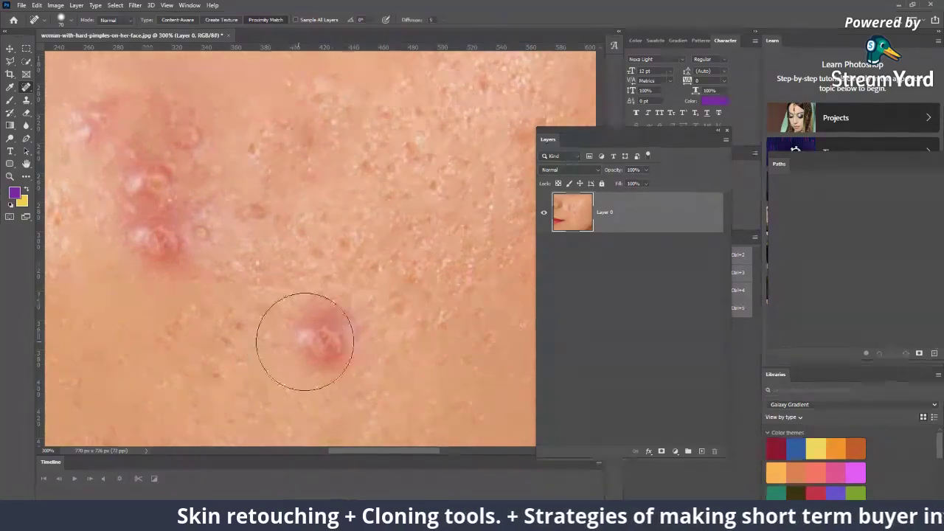
{"action": "left_click", "coordinate": [318, 335]}
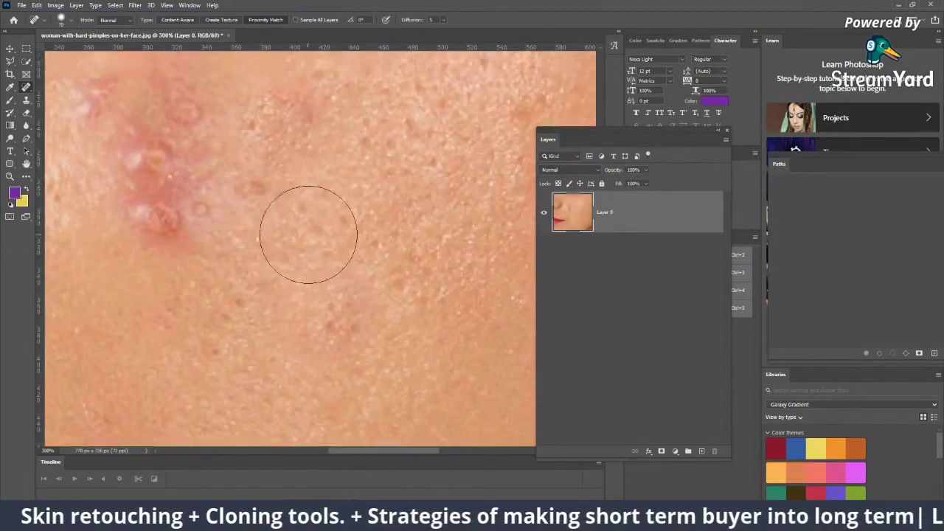
{"action": "key", "text": "z"}
{"action": "left_click", "coordinate": [384, 218], "text": "alt"}
{"action": "left_click", "coordinate": [376, 251], "text": "alt"}
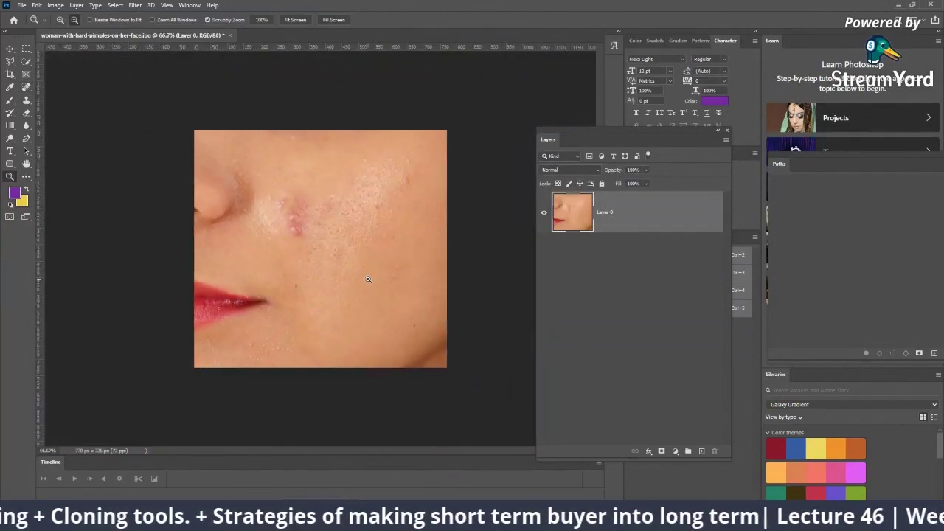
{"action": "left_click", "coordinate": [368, 278], "text": "alt"}
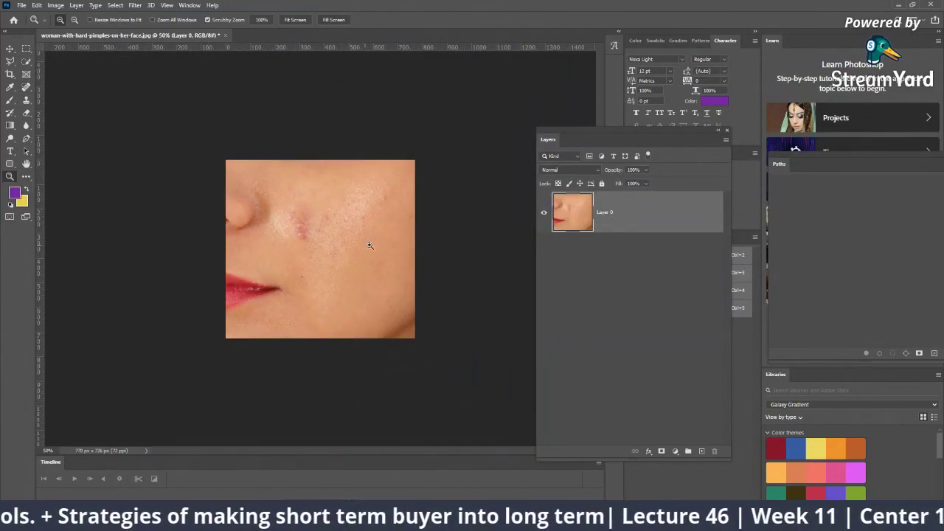
{"action": "left_click", "coordinate": [341, 205]}
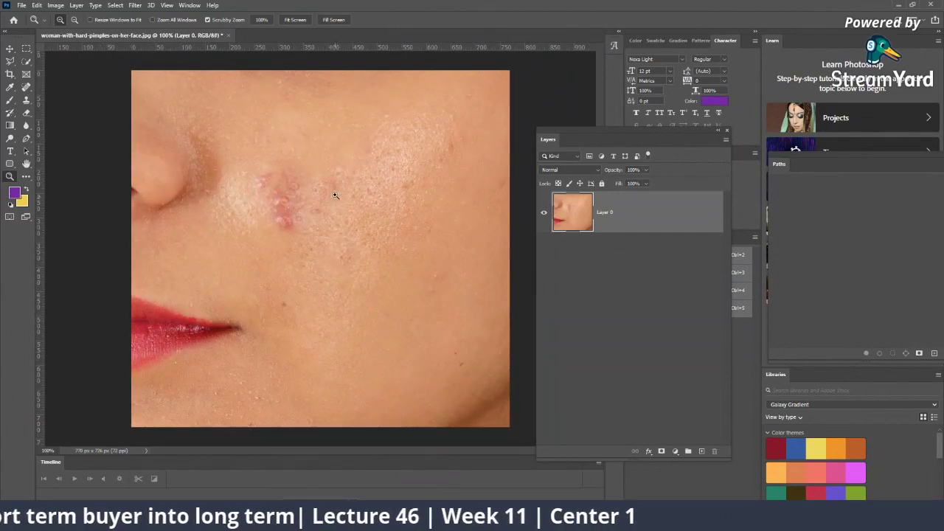
{"action": "left_click", "coordinate": [382, 181]}
{"action": "left_click", "coordinate": [379, 110]}
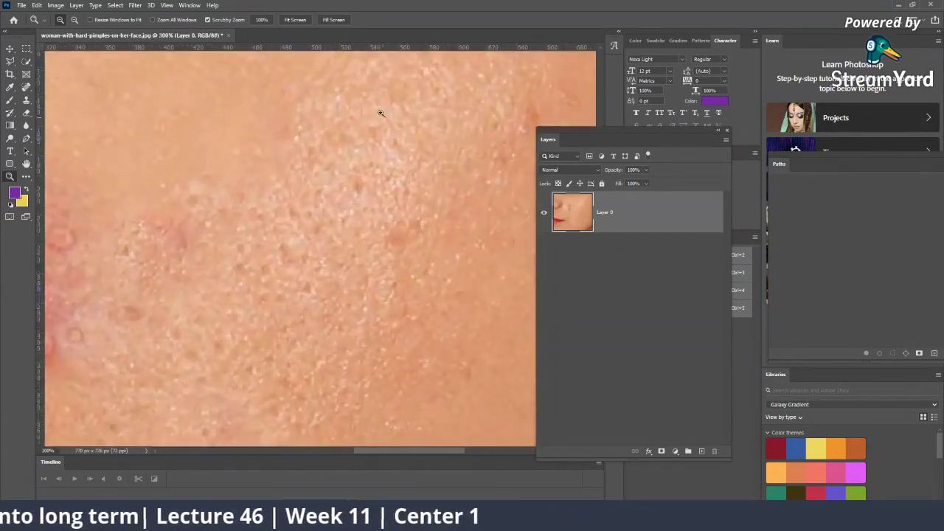
{"action": "left_click", "coordinate": [347, 172], "text": "alt"}
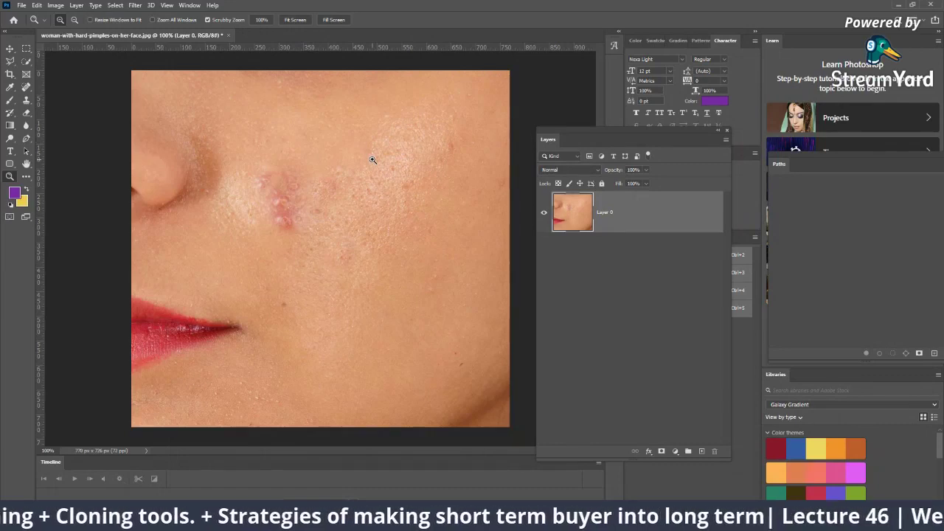
{"action": "left_click_drag", "start_coordinate": [340, 221], "coordinate": [343, 247]}
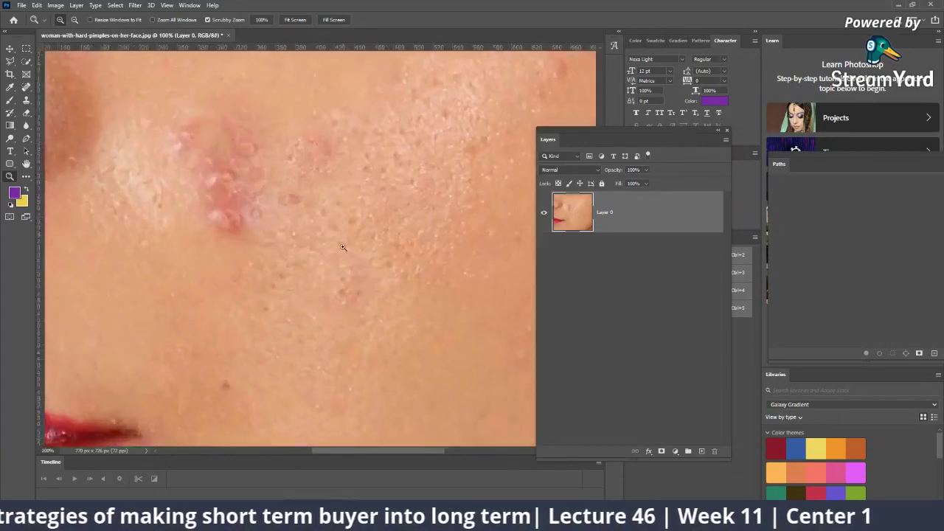
{"action": "left_click", "coordinate": [343, 248]}
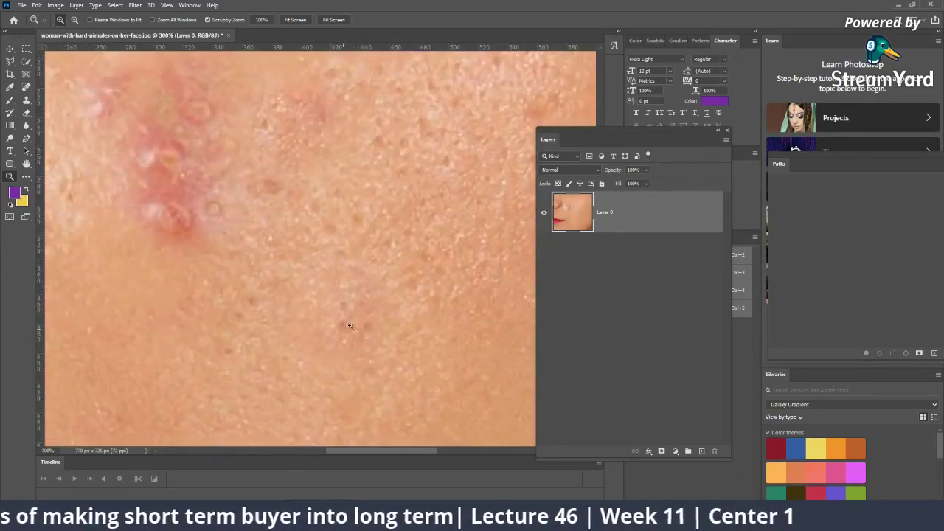
{"action": "scroll", "coordinate": [322, 107], "scroll_direction": "up", "scroll_amount": 1}
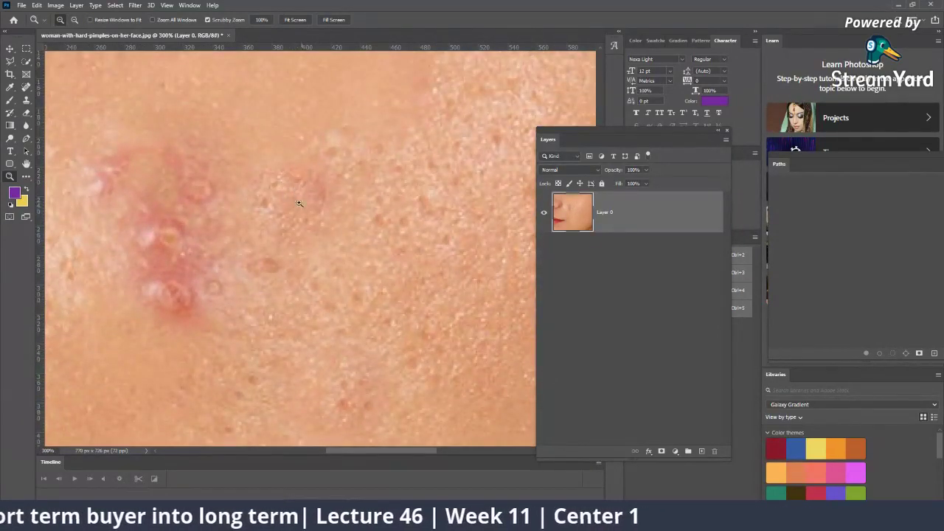
{"action": "left_click", "coordinate": [353, 237]}
{"action": "left_click", "coordinate": [352, 237], "text": "alt"}
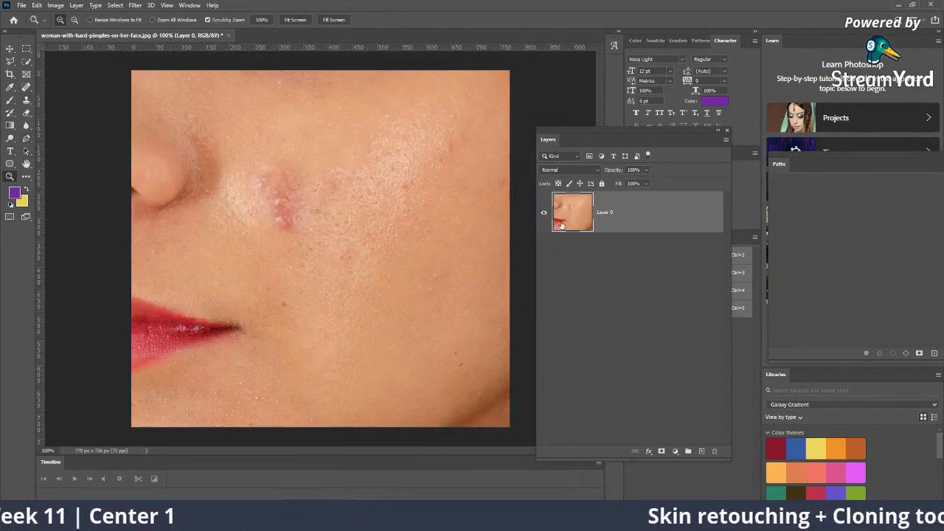
{"action": "left_click", "coordinate": [26, 86]}
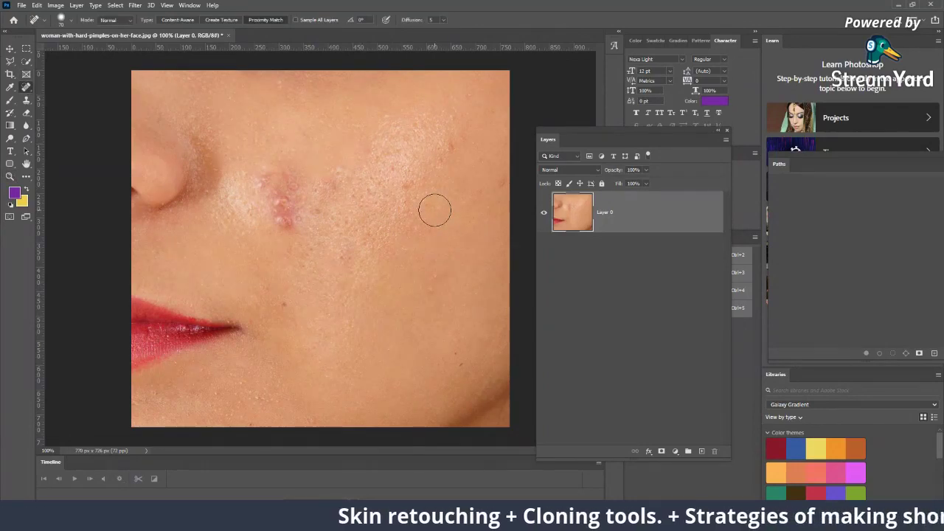
Undo the healing, test-heal three pimples, undo them again, and switch to the browser.
{"action": "key", "text": "ctrl+z"}
{"action": "key", "text": "ctrl+z"}
{"action": "key", "text": "ctrl+z"}
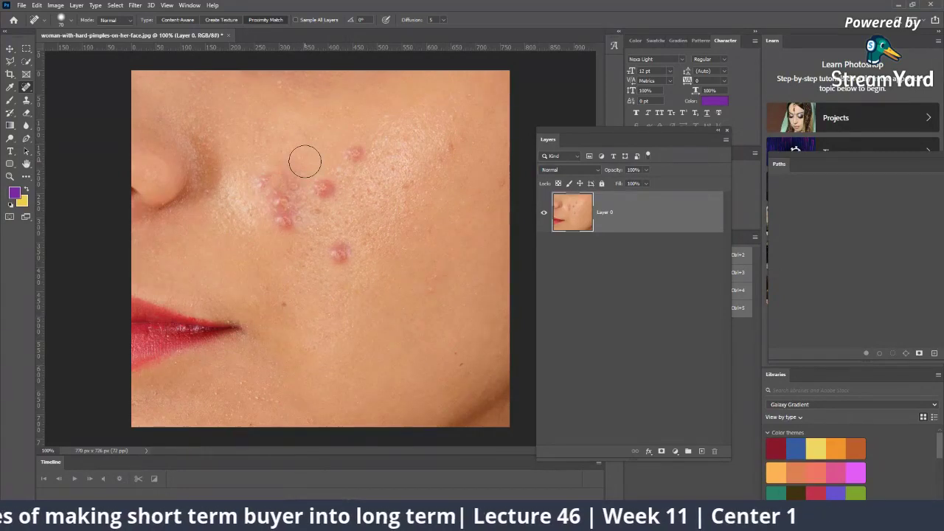
{"action": "left_click_drag", "start_coordinate": [343, 247], "coordinate": [342, 249]}
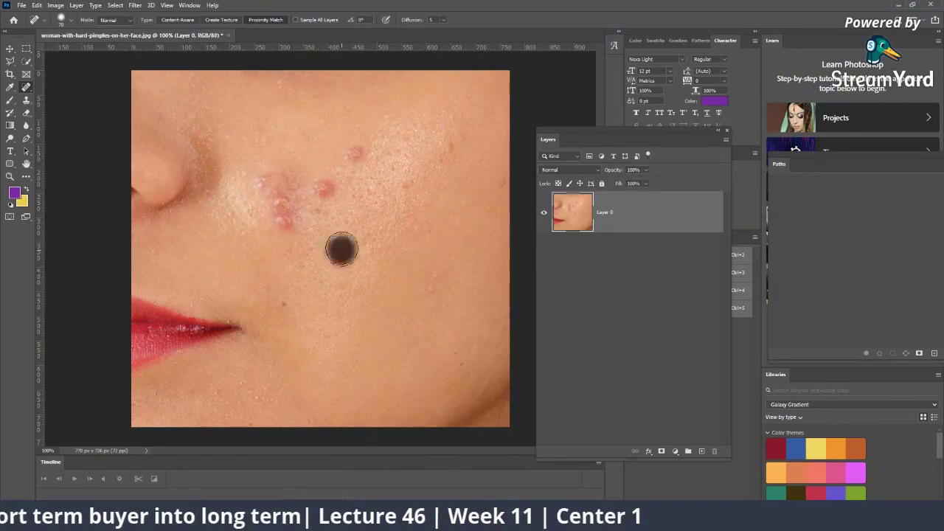
{"action": "left_click", "coordinate": [325, 188]}
{"action": "left_click", "coordinate": [356, 153]}
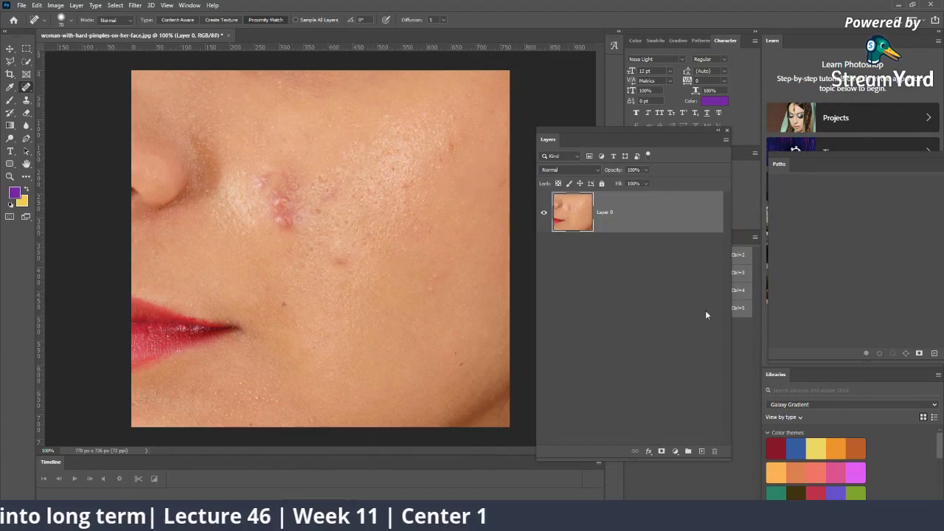
{"action": "key", "text": "ctrl+z"}
{"action": "key", "text": "ctrl+z"}
{"action": "key", "text": "ctrl+z"}
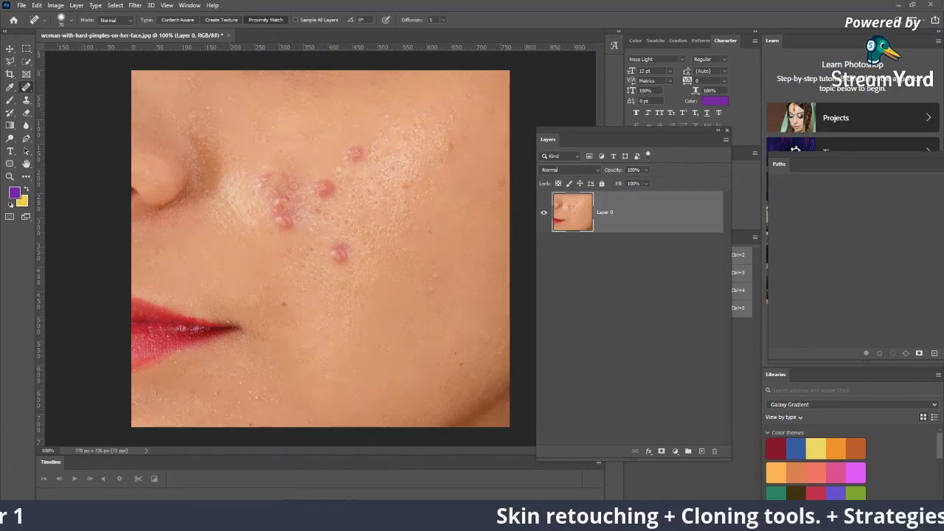
{"action": "left_click", "coordinate": [579, 464]}
Glance at the StreamYard studio tab, then Alt+Tab back to Photoshop.
{"action": "left_click", "coordinate": [54, 6]}
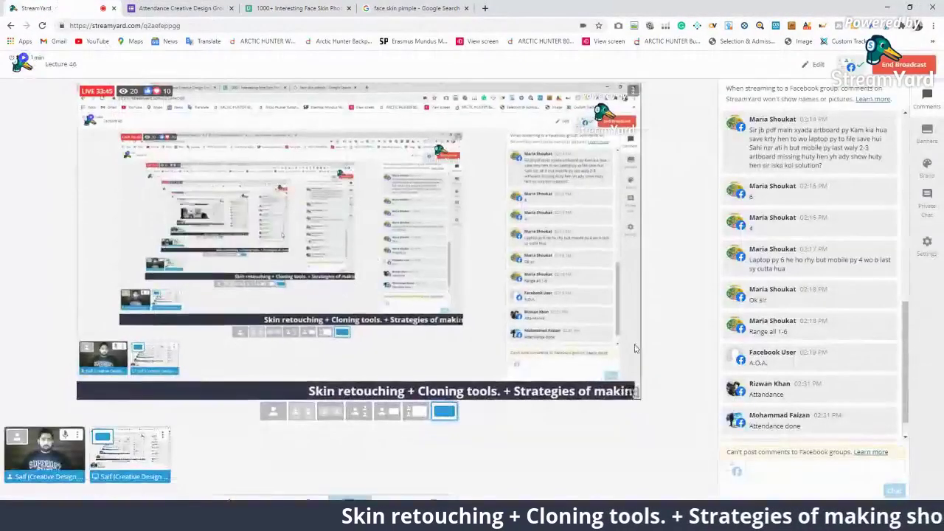
{"action": "key", "text": "alt+Tab"}
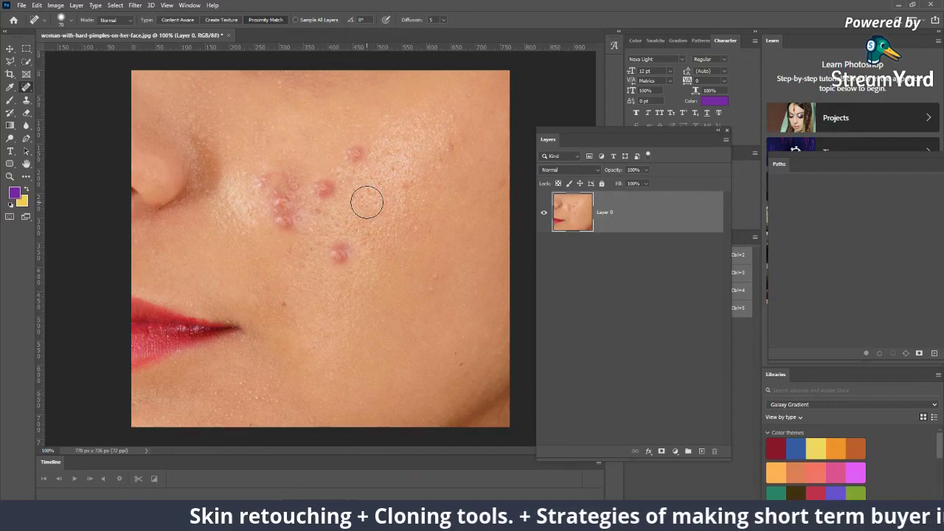
Add empty Layer 1 above the photo and enable Sample All Layers for healing.
{"action": "left_click", "coordinate": [701, 451]}
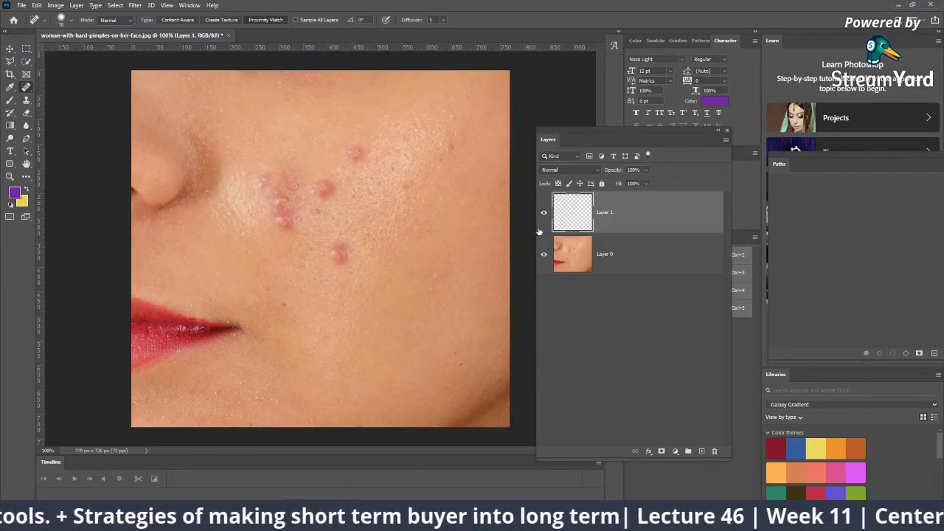
{"action": "left_click", "coordinate": [293, 21]}
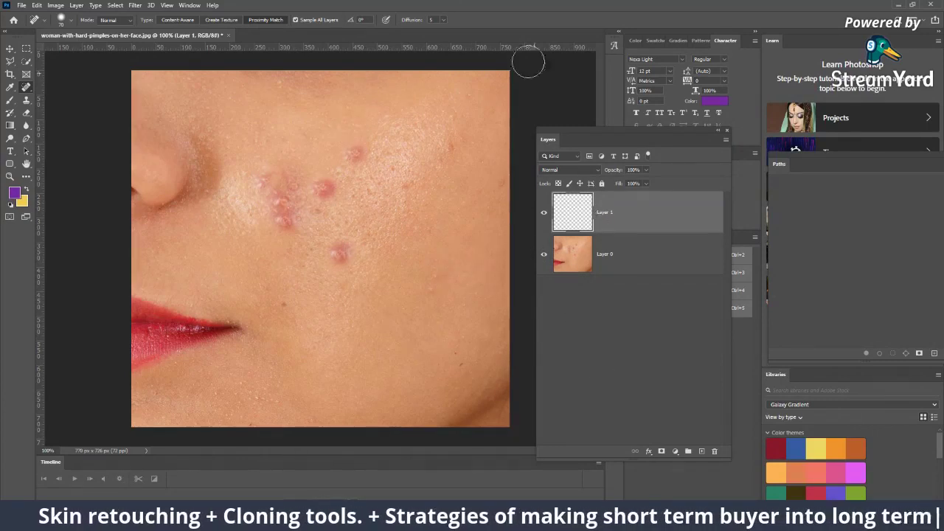
Heal the three cheek pimples onto Layer 1 with Sample All Layers on.
{"action": "left_click", "coordinate": [296, 21]}
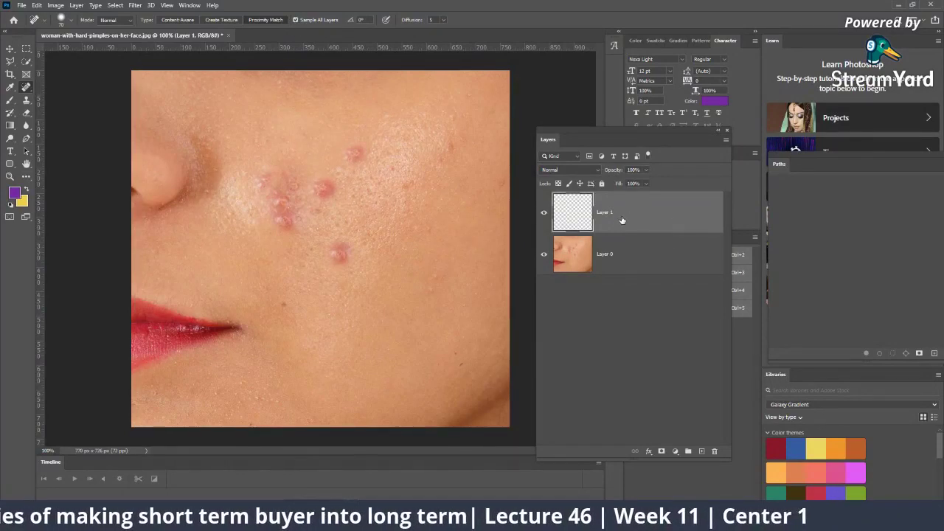
{"action": "left_click", "coordinate": [355, 155]}
{"action": "left_click", "coordinate": [325, 190]}
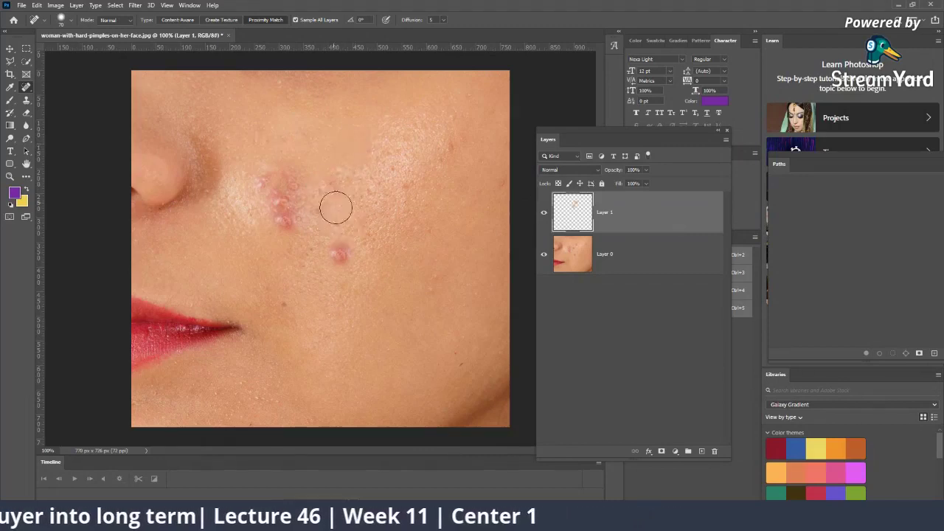
{"action": "left_click", "coordinate": [340, 253]}
{"action": "left_click", "coordinate": [343, 257]}
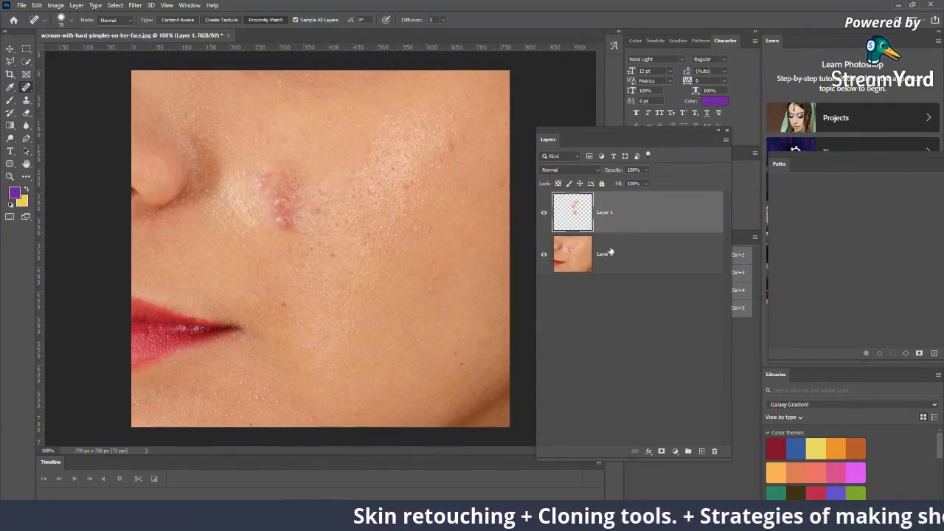
Hide Layer 0 to view the healing patches alone, briefly toggling it back to compare.
{"action": "left_click", "coordinate": [543, 254]}
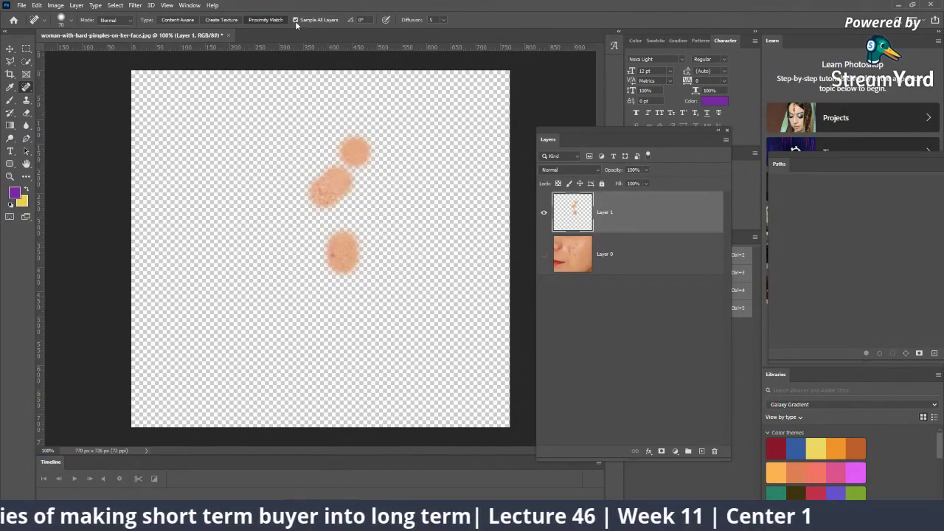
{"action": "left_click", "coordinate": [585, 260]}
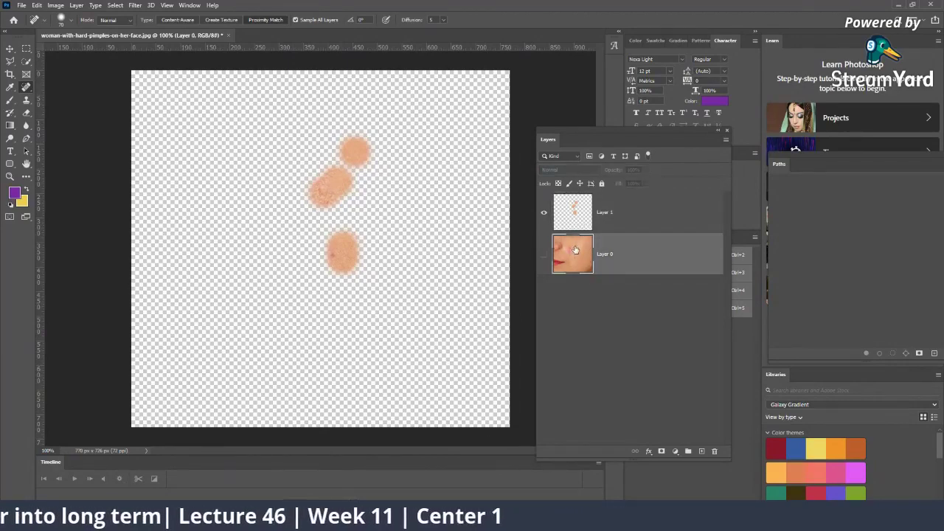
{"action": "left_click", "coordinate": [582, 212]}
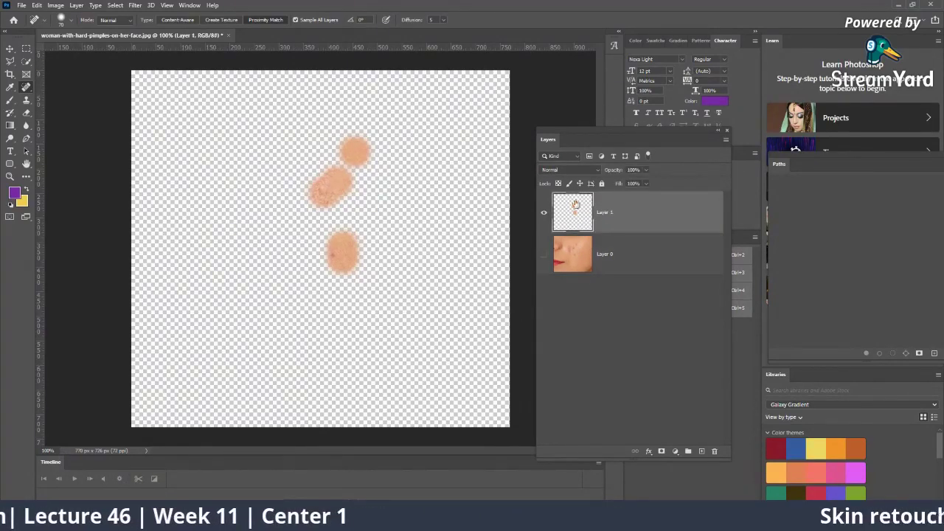
{"action": "left_click", "coordinate": [545, 254]}
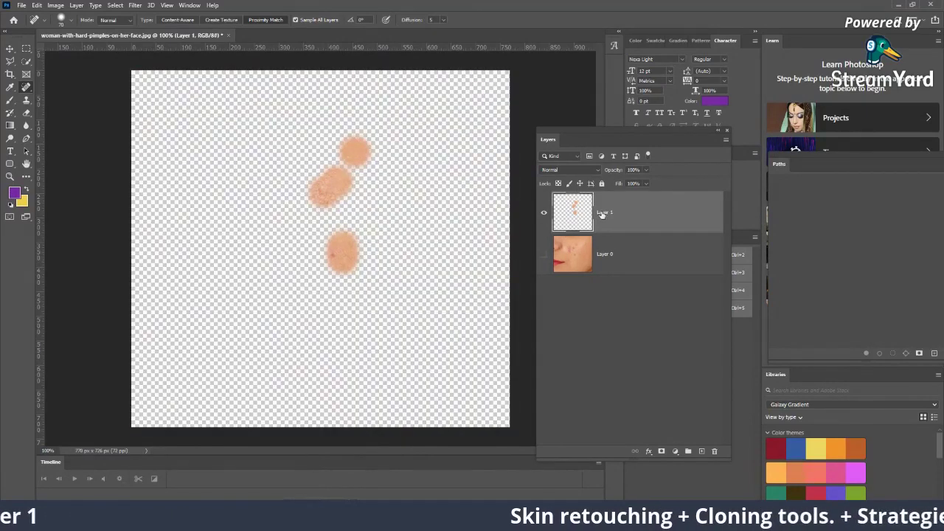
Show the face photo again and nudge Layer 1's healed patches off and back to compare.
{"action": "left_click", "coordinate": [544, 255]}
{"action": "left_click", "coordinate": [10, 49]}
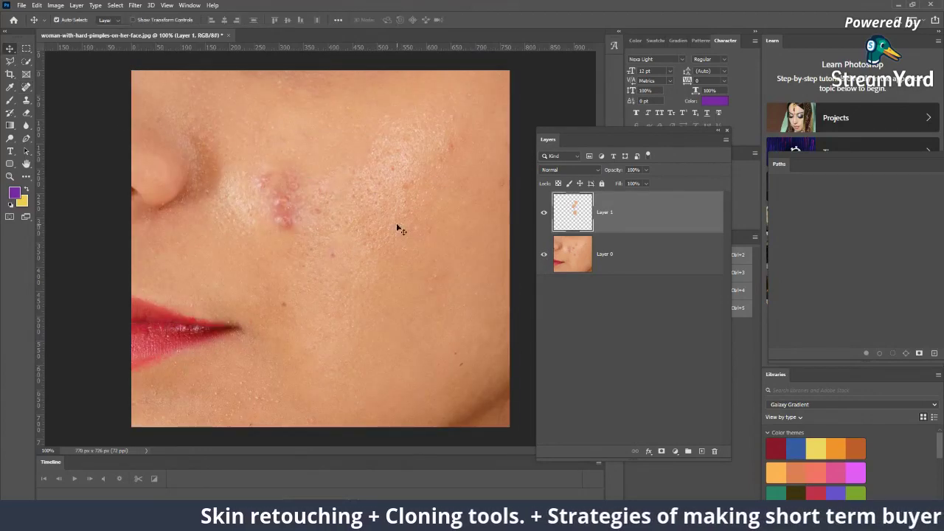
{"action": "left_click_drag", "start_coordinate": [345, 195], "coordinate": [351, 192]}
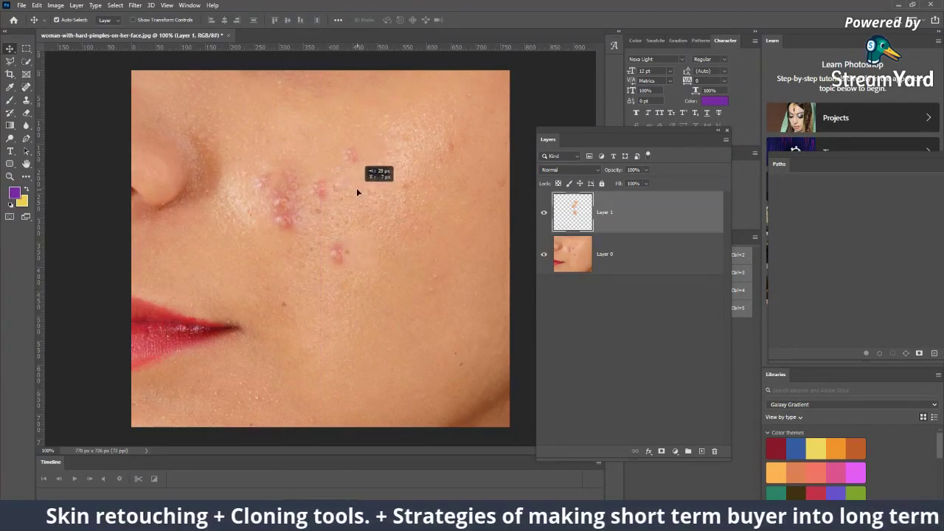
{"action": "left_click_drag", "start_coordinate": [352, 193], "coordinate": [349, 192]}
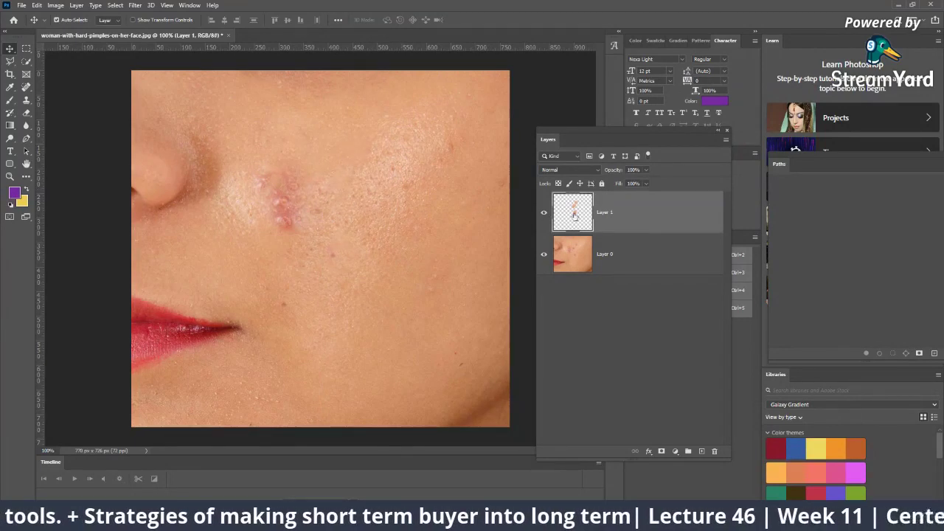
Reselect Layer 1 and give it a white layer mask.
{"action": "left_click", "coordinate": [576, 260]}
{"action": "left_click", "coordinate": [568, 214]}
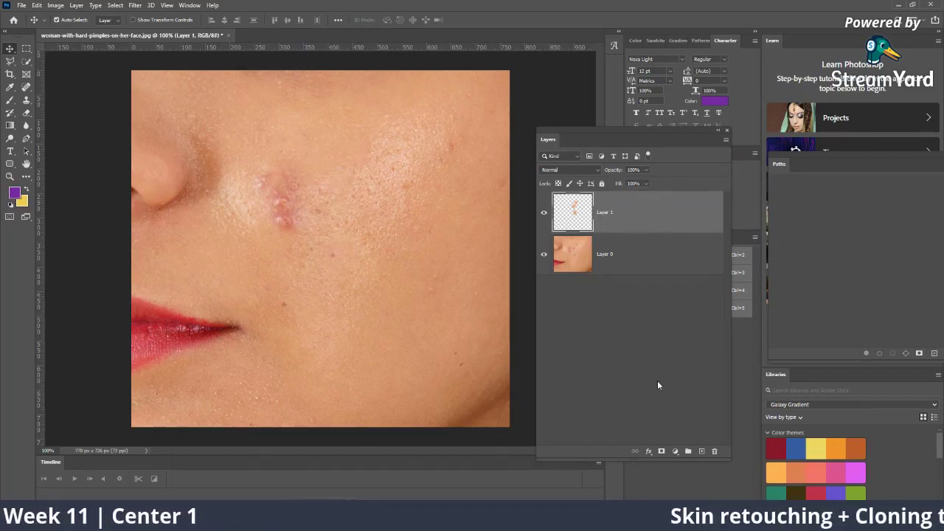
{"action": "left_click", "coordinate": [661, 450]}
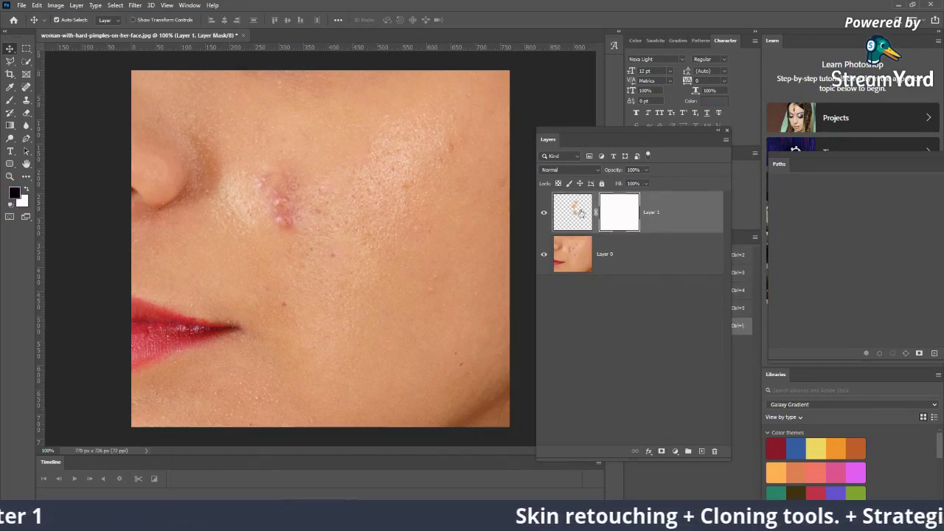
Brush black on Layer 1's mask to reveal two pimples, then white to hide them again.
{"action": "left_click", "coordinate": [10, 101]}
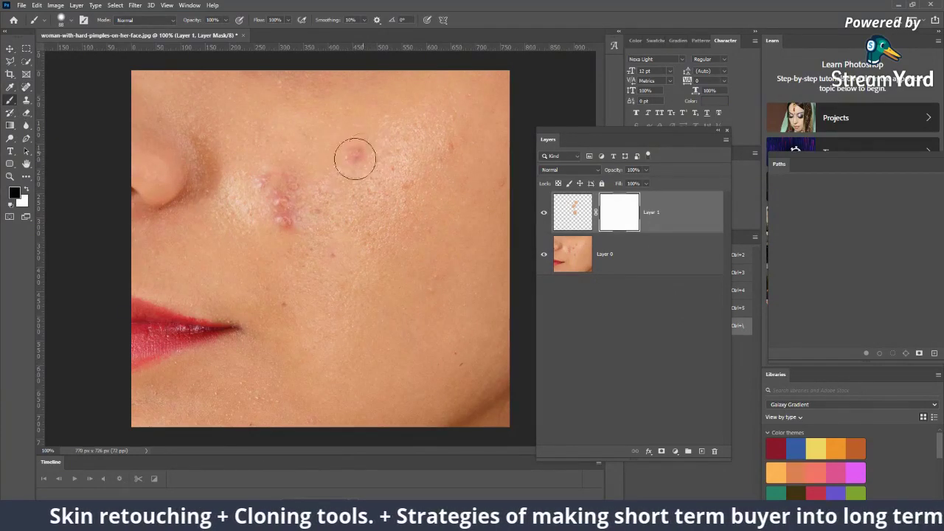
{"action": "left_click", "coordinate": [329, 192]}
{"action": "left_click", "coordinate": [358, 168]}
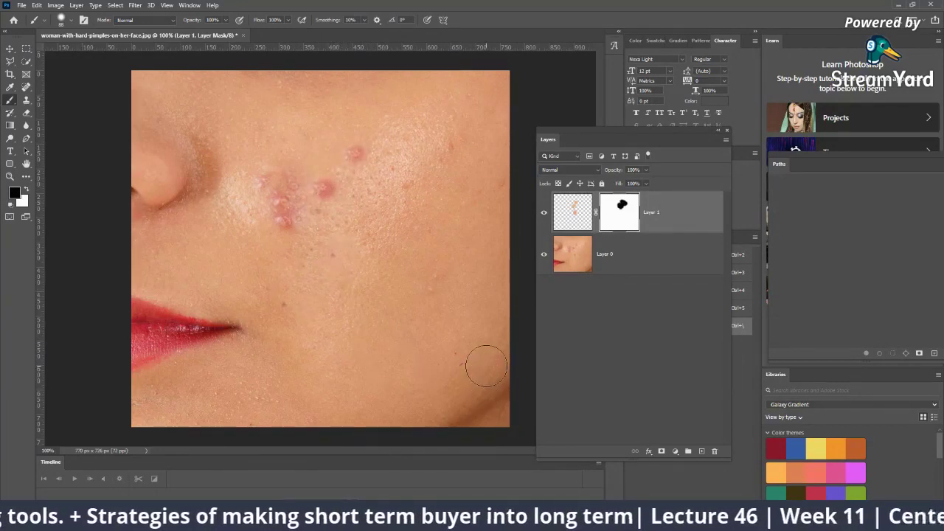
{"action": "key", "text": "x"}
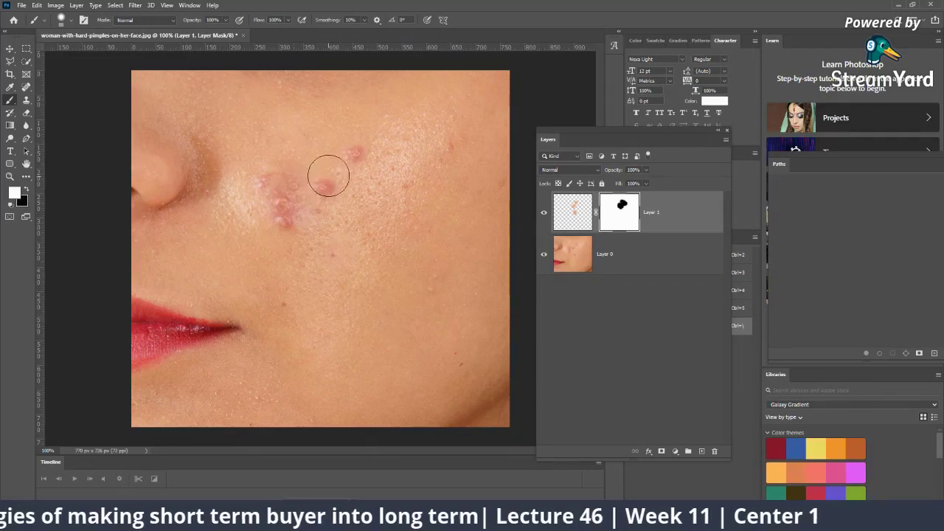
{"action": "left_click", "coordinate": [320, 184]}
{"action": "left_click", "coordinate": [357, 154]}
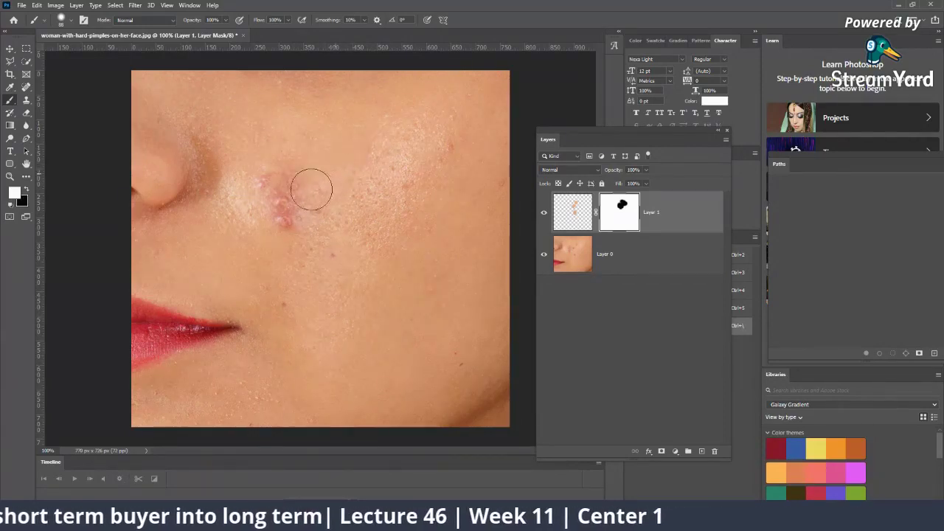
{"action": "left_click_drag", "start_coordinate": [337, 169], "coordinate": [295, 190]}
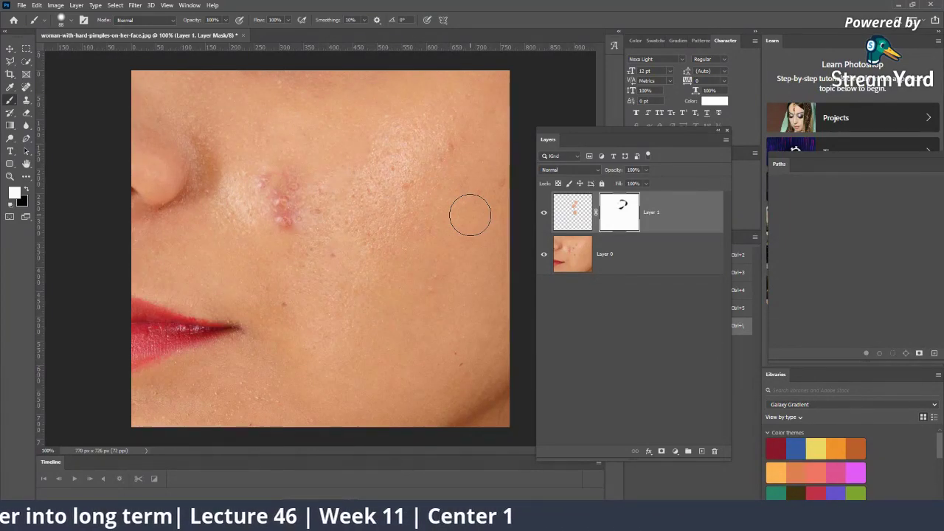
Drag Layer 1's mask to the trash to delete it.
{"action": "left_click", "coordinate": [571, 216]}
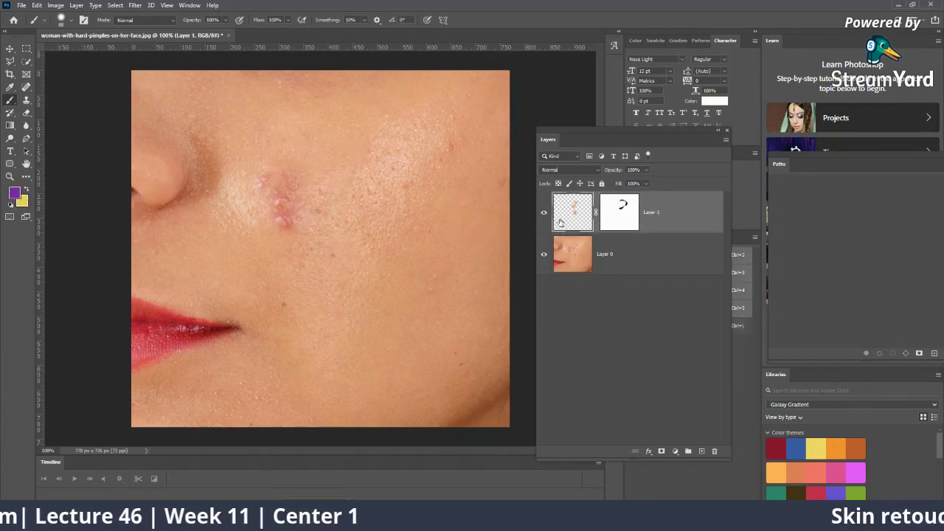
{"action": "left_click", "coordinate": [637, 227]}
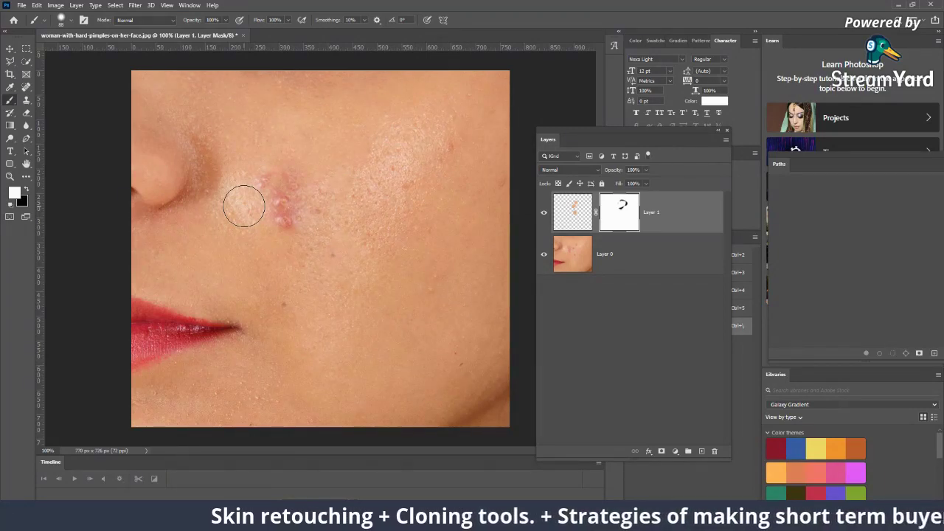
{"action": "left_click_drag", "start_coordinate": [611, 206], "coordinate": [713, 449]}
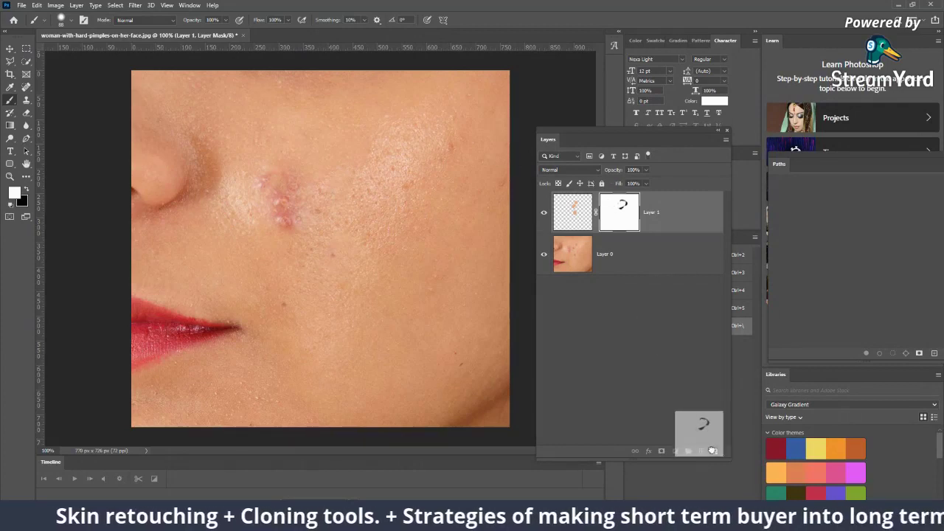
Delete Layer 1's mask without applying it, then toggle Layer 1 to compare before and after.
{"action": "left_click", "coordinate": [508, 199]}
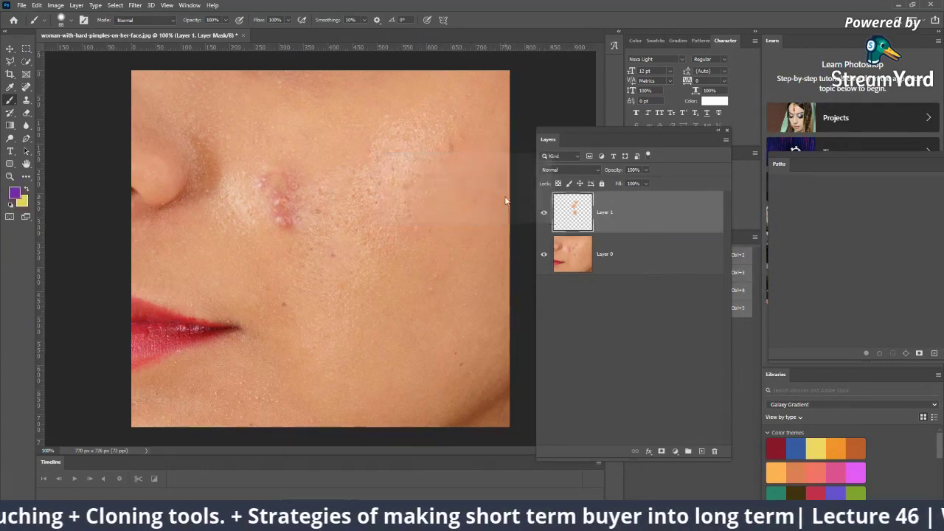
{"action": "key", "text": "ctrl+z"}
{"action": "key", "text": "ctrl+z"}
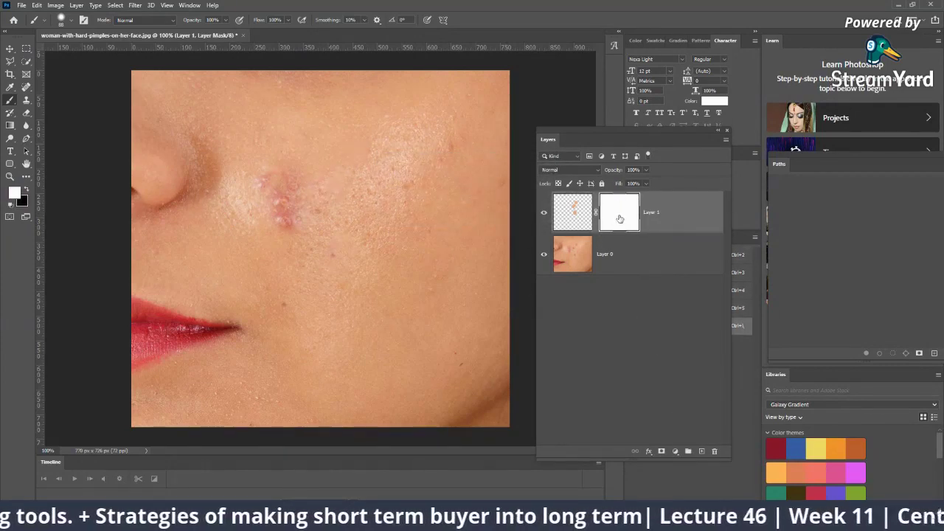
{"action": "left_click_drag", "start_coordinate": [620, 218], "coordinate": [712, 451]}
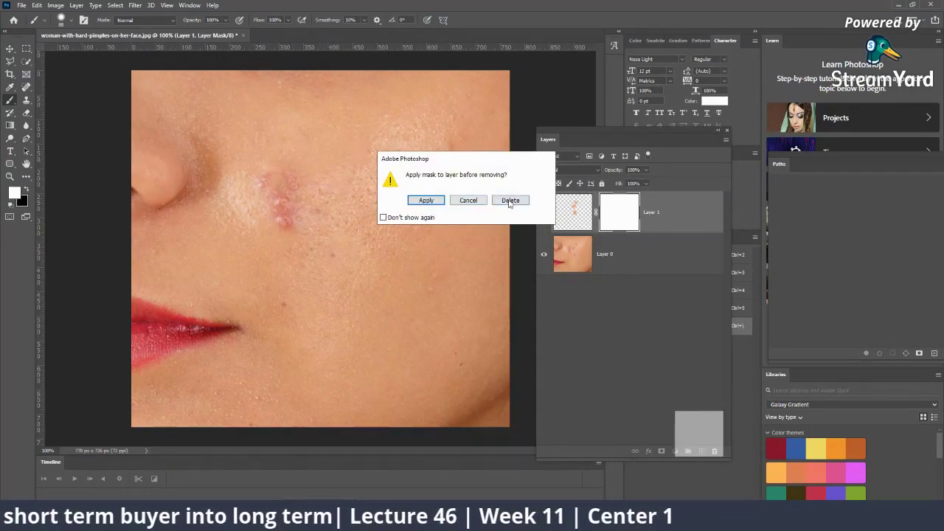
{"action": "left_click", "coordinate": [510, 200]}
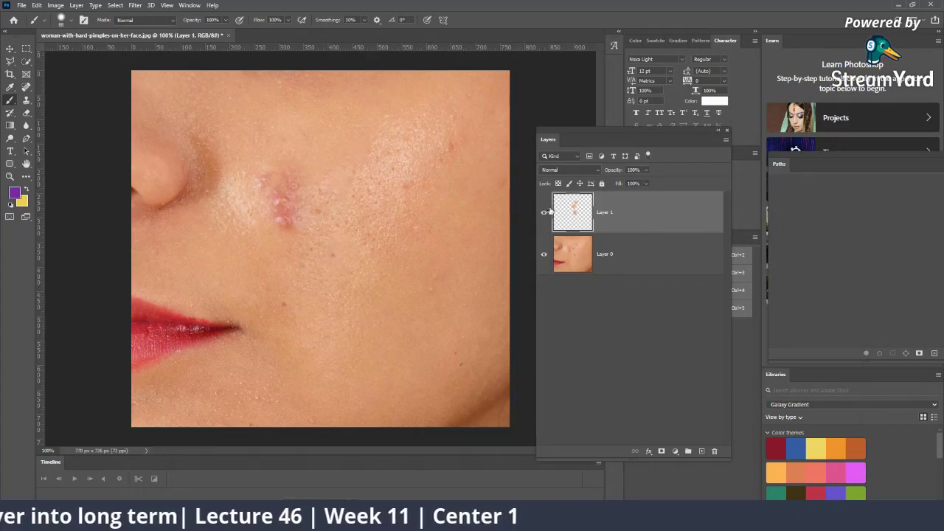
{"action": "left_click", "coordinate": [544, 213]}
{"action": "left_click", "coordinate": [544, 213]}
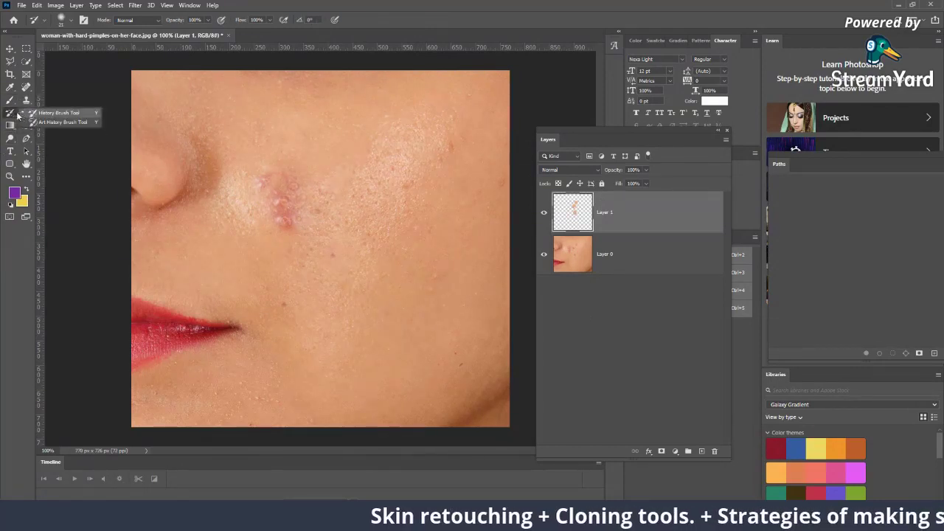
Test-erase the healed patches over three pimples, undo it, and add a fresh white layer mask.
{"action": "left_click", "coordinate": [26, 113]}
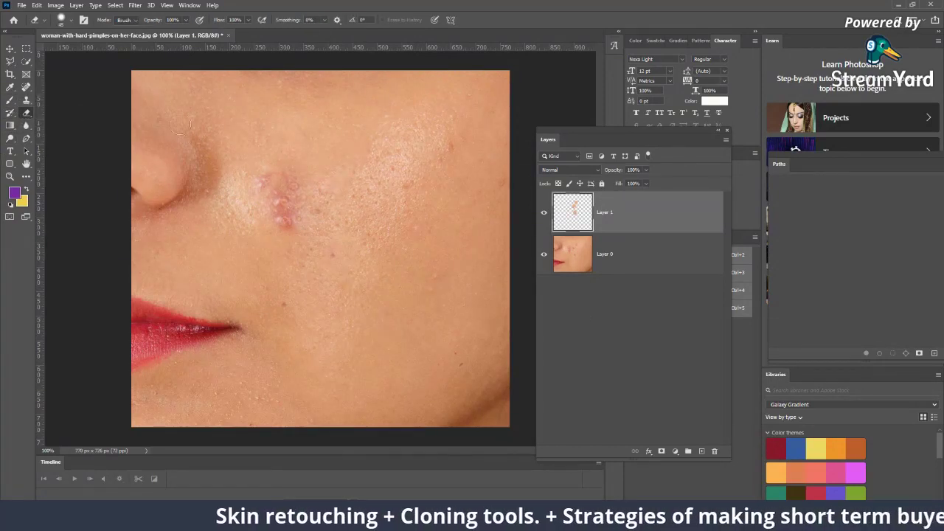
{"action": "left_click", "coordinate": [357, 154]}
{"action": "left_click", "coordinate": [325, 189]}
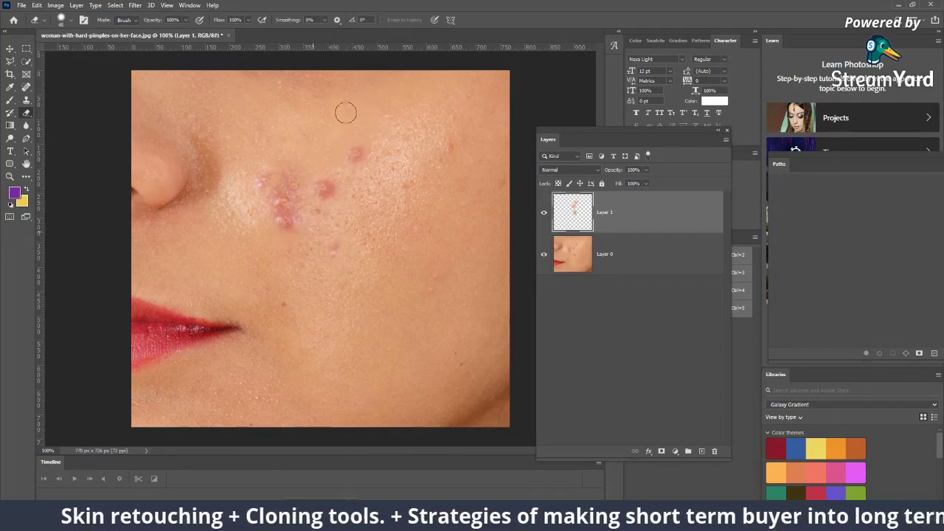
{"action": "left_click", "coordinate": [337, 251]}
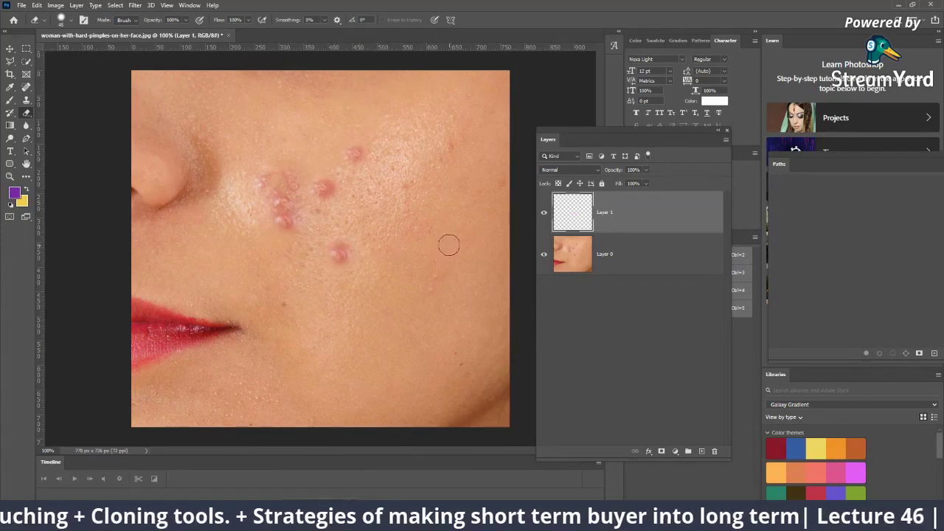
{"action": "key", "text": "ctrl+z"}
{"action": "key", "text": "ctrl+z"}
{"action": "key", "text": "ctrl+z"}
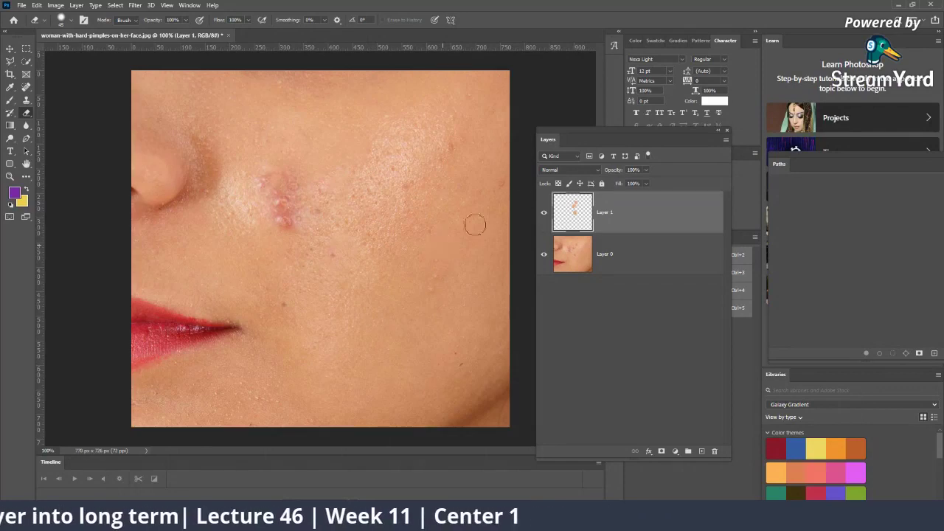
{"action": "left_click", "coordinate": [661, 450]}
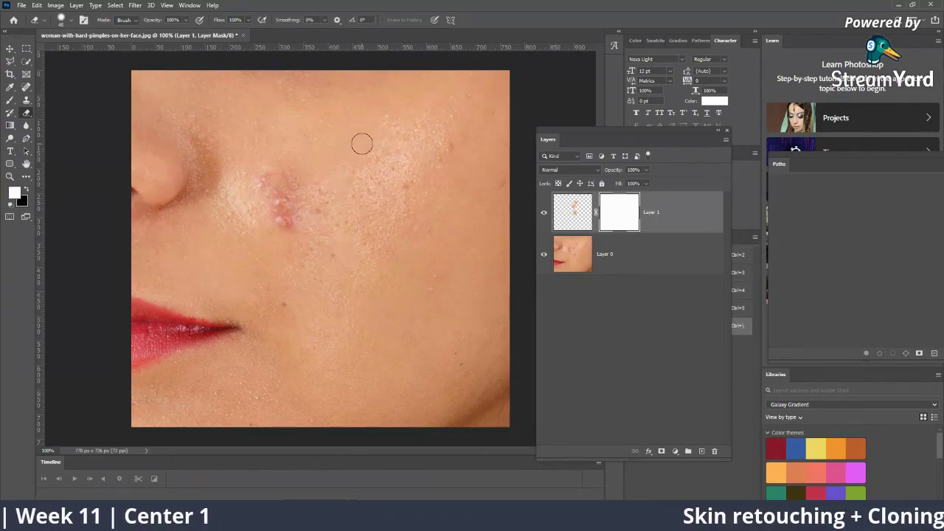
Paint black on Layer 1's mask to reveal the original pimples across the cheek and beside the nose.
{"action": "key", "text": "x"}
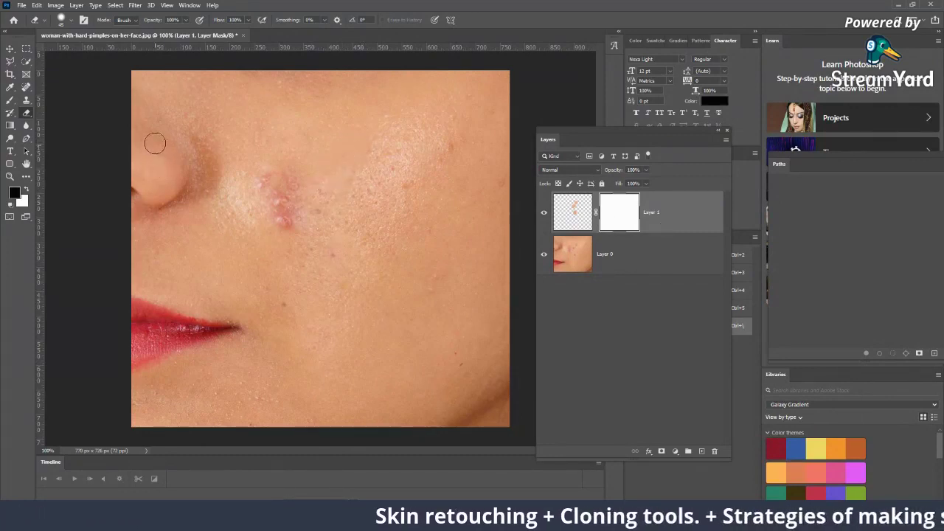
{"action": "left_click", "coordinate": [10, 101]}
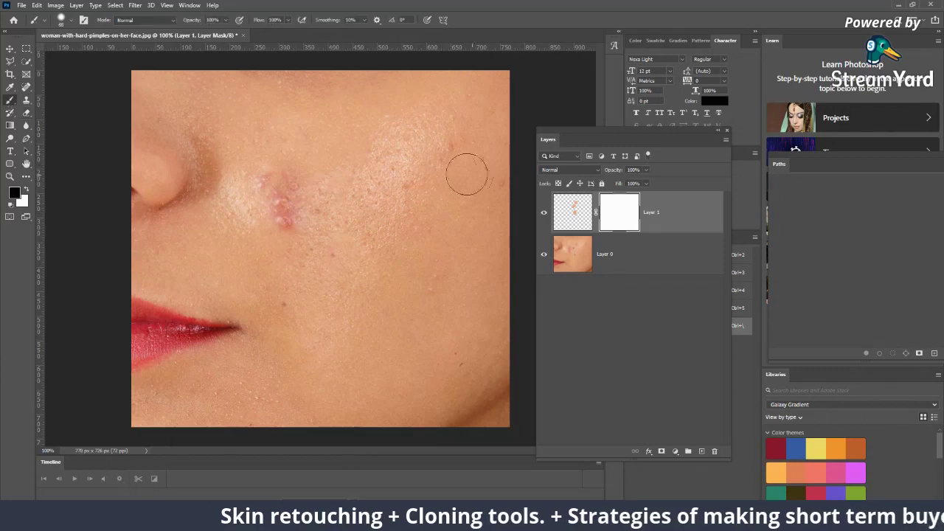
{"action": "left_click_drag", "start_coordinate": [338, 184], "coordinate": [357, 161]}
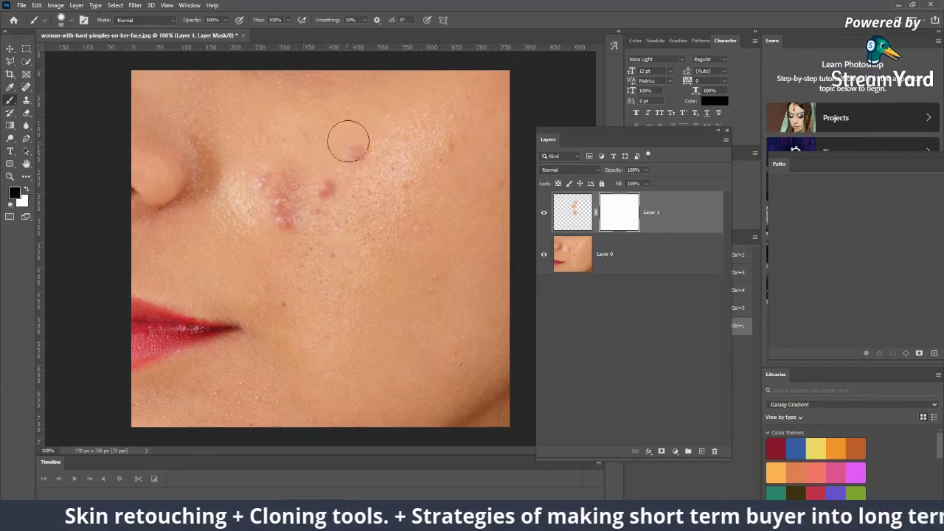
{"action": "left_click_drag", "start_coordinate": [282, 178], "coordinate": [316, 194]}
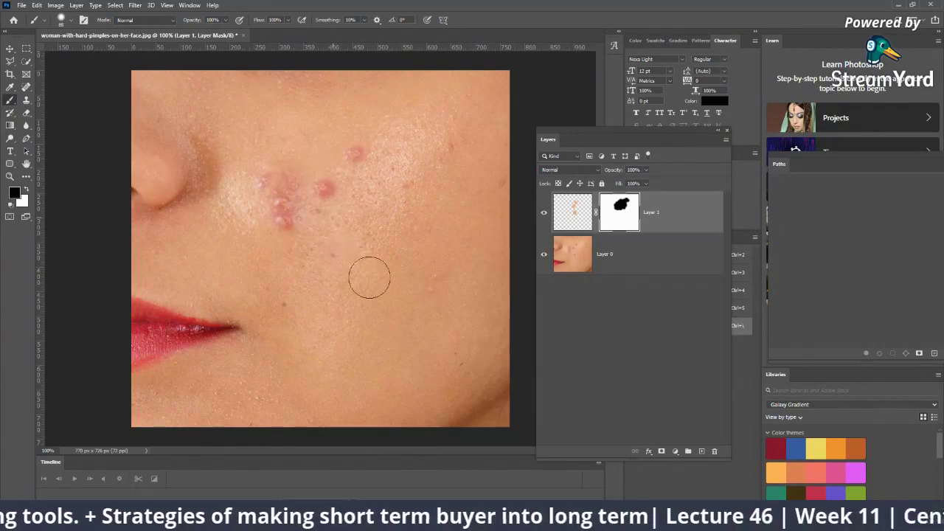
{"action": "left_click_drag", "start_coordinate": [369, 273], "coordinate": [332, 205]}
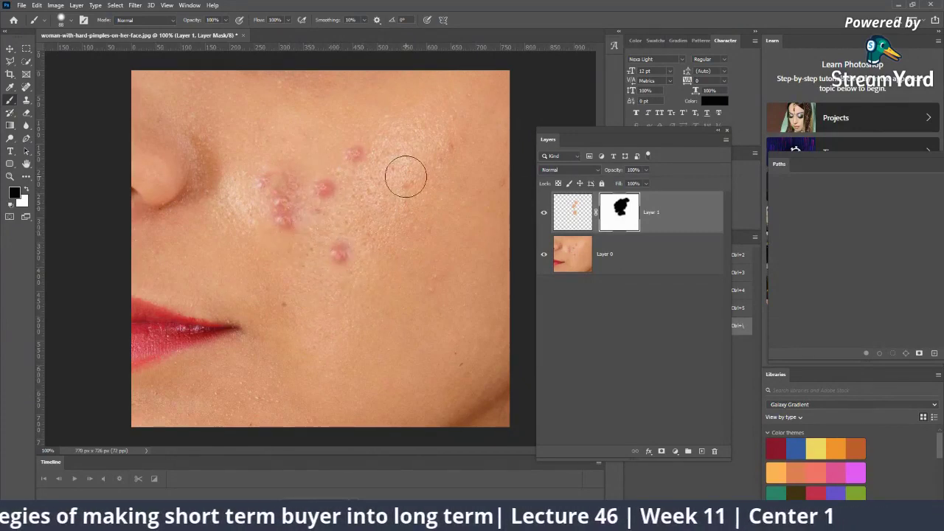
{"action": "mouse_move", "coordinate": [343, 143]}
{"action": "left_mouse_down"}
{"action": "mouse_move", "coordinate": [352, 163]}
{"action": "mouse_move", "coordinate": [345, 156]}
{"action": "left_mouse_up"}
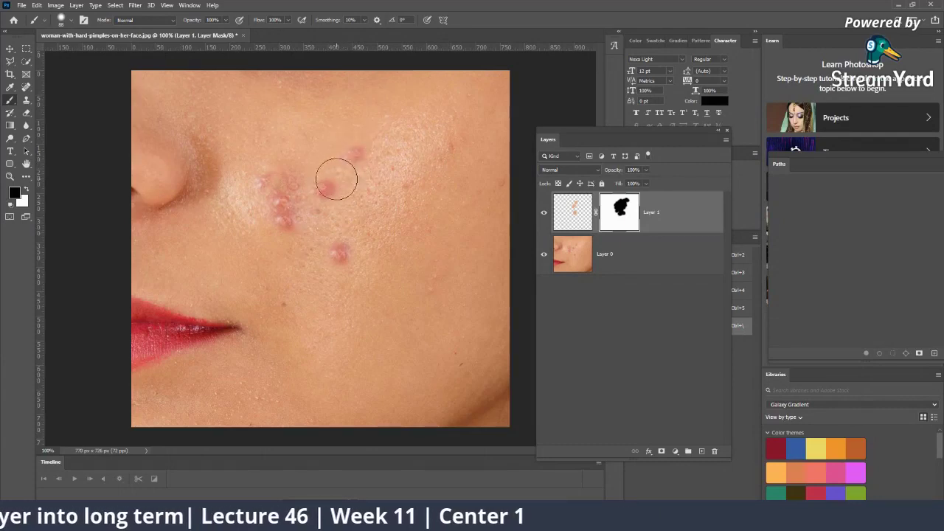
Paint white over the lower pimple to hide it again, then switch to StreamYard.
{"action": "key", "text": "x"}
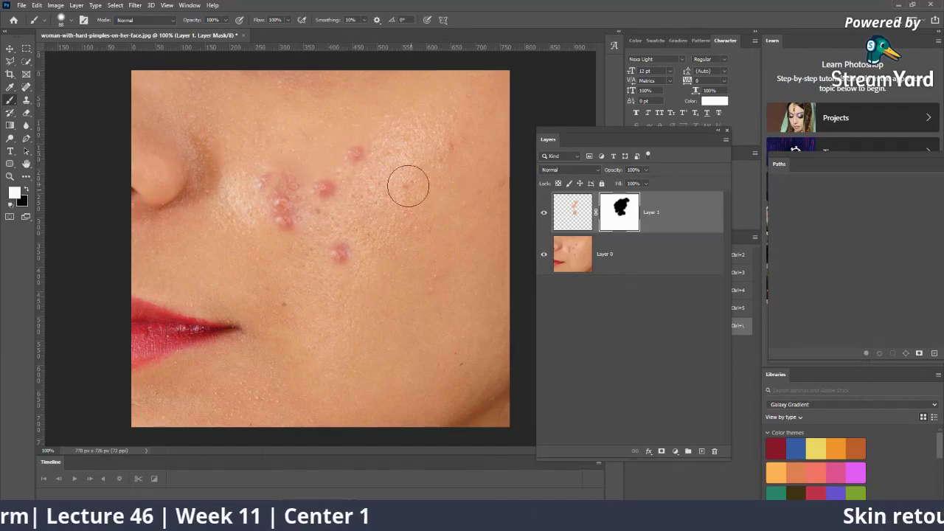
{"action": "mouse_move", "coordinate": [345, 251]}
{"action": "left_mouse_down"}
{"action": "mouse_move", "coordinate": [337, 270]}
{"action": "mouse_move", "coordinate": [347, 270]}
{"action": "left_mouse_up"}
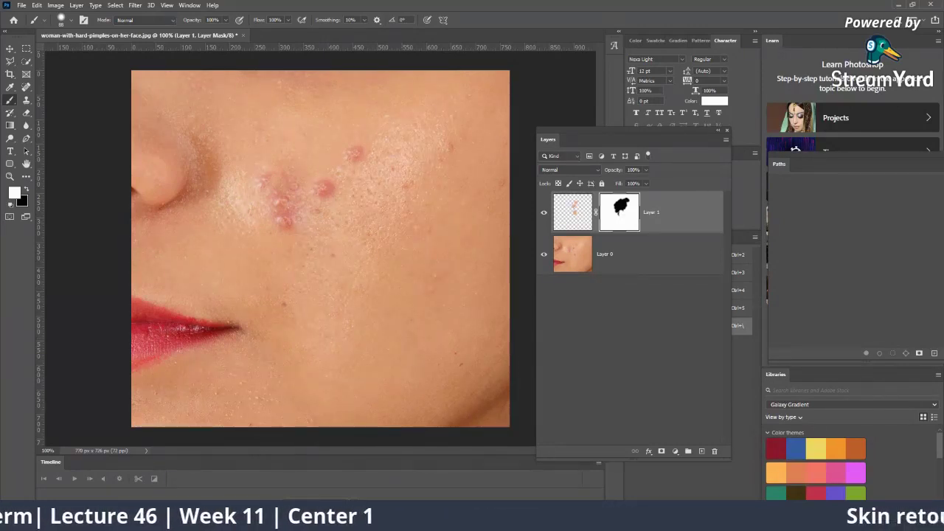
{"action": "left_click", "coordinate": [580, 476]}
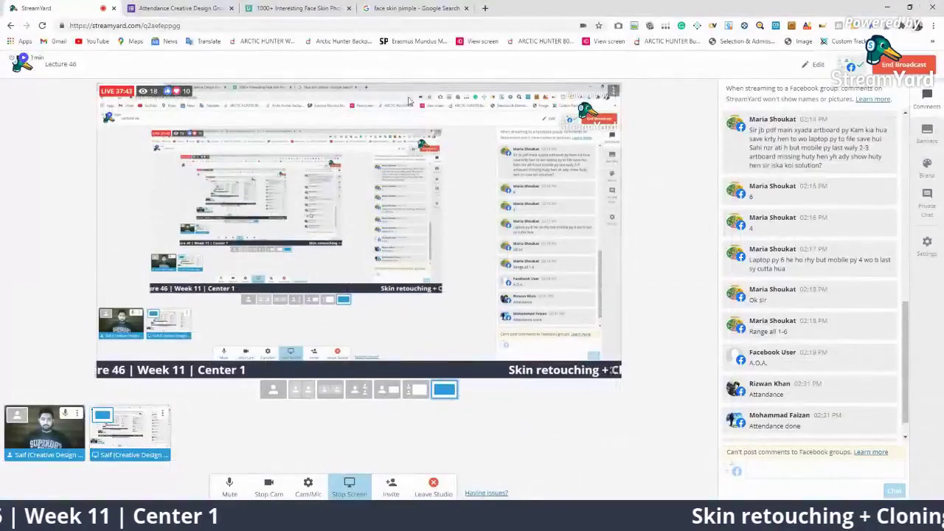
Show the hidden comment, read the attendance chat, and return to Photoshop.
{"action": "left_click", "coordinate": [813, 388]}
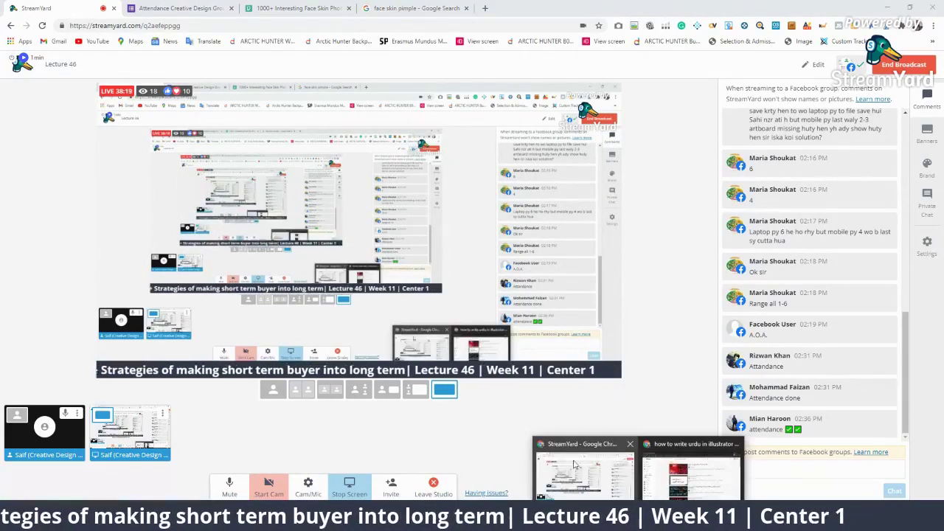
{"action": "left_click", "coordinate": [591, 509]}
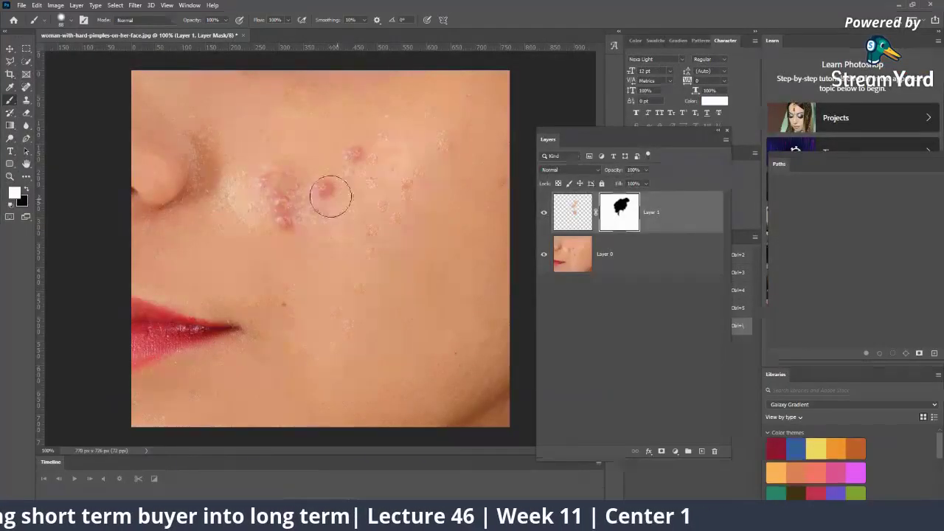
Zoom in and back out on the pimples and open the healing tools flyout.
{"action": "key", "text": "z"}
{"action": "left_click", "coordinate": [324, 185]}
{"action": "left_click", "coordinate": [325, 185], "text": "alt"}
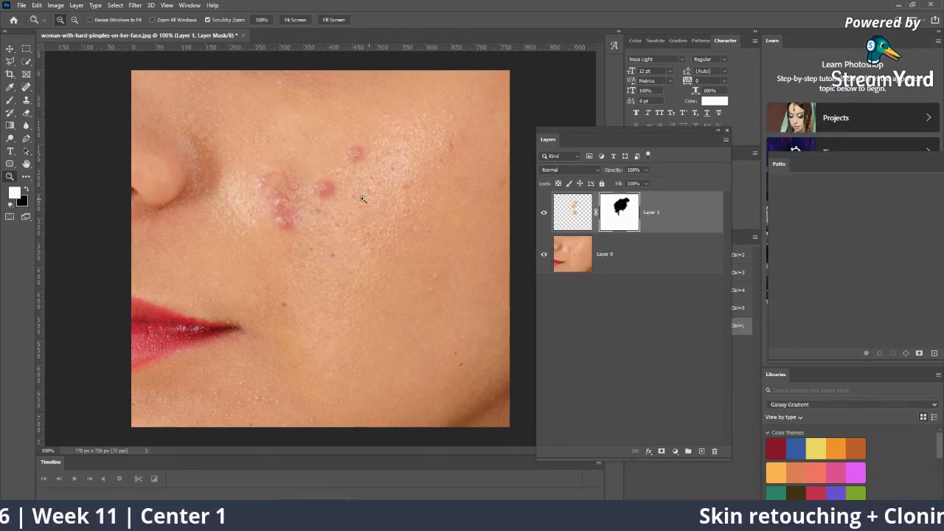
{"action": "left_click", "coordinate": [26, 88]}
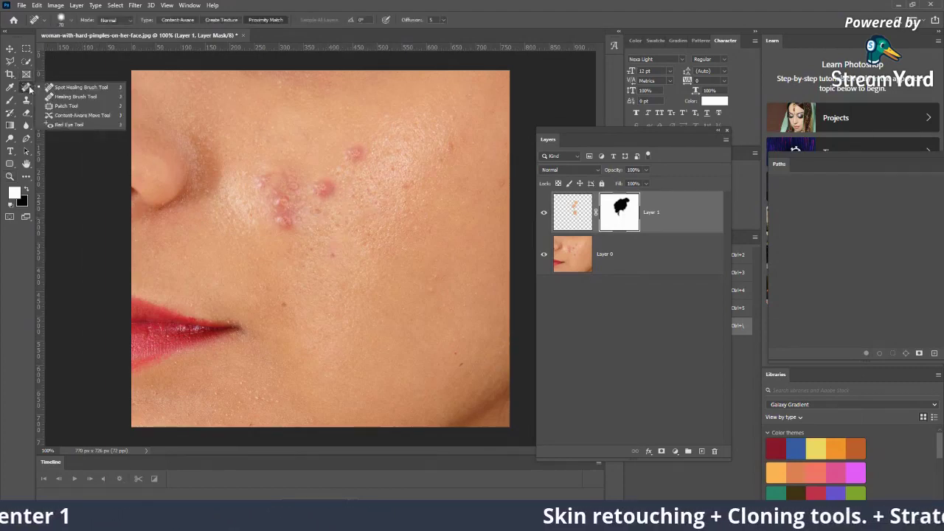
{"action": "right_click", "coordinate": [27, 88]}
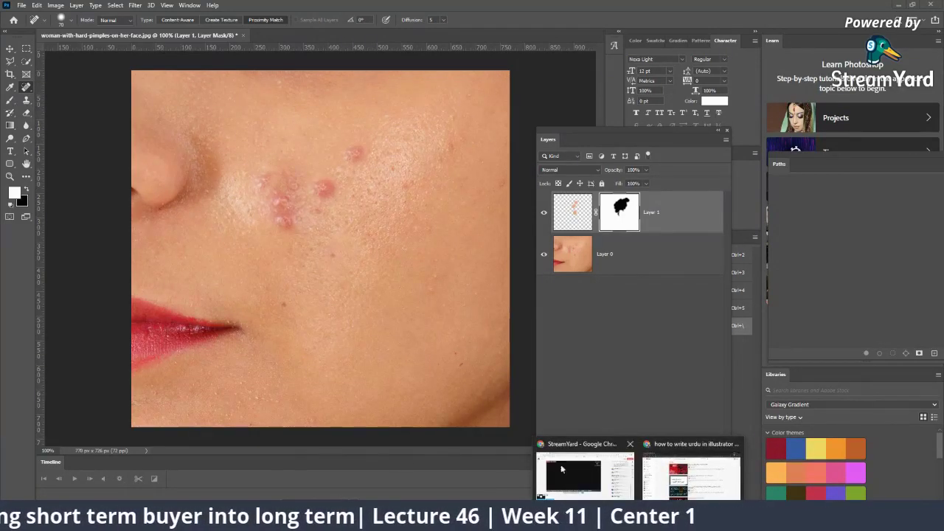
Turn the StreamYard webcam back on, then zoom to 200% across the cheek and back to 100%.
{"action": "left_click", "coordinate": [582, 464]}
{"action": "left_click", "coordinate": [268, 486]}
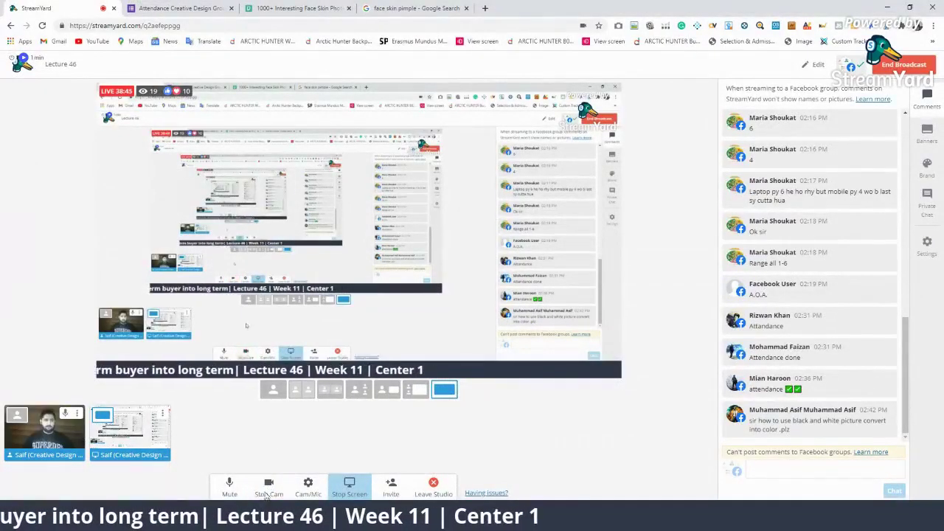
{"action": "key", "text": "alt+Tab"}
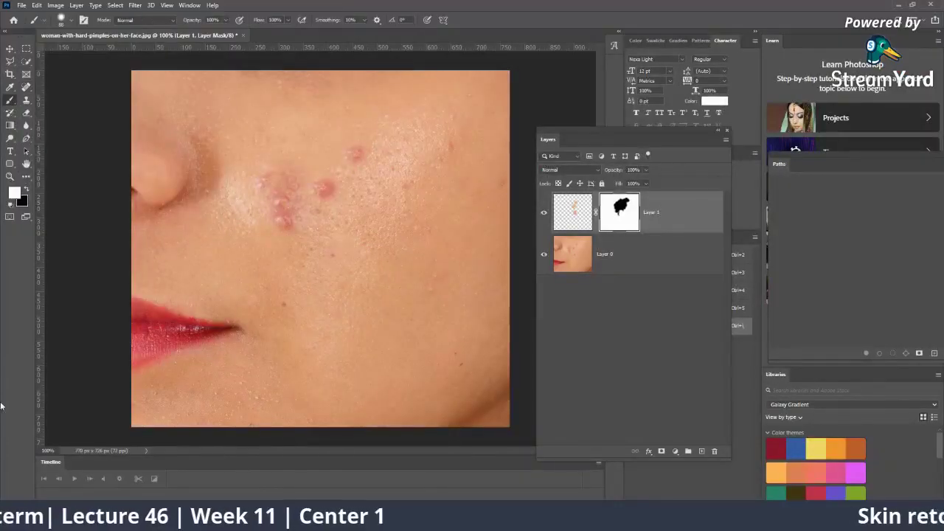
{"action": "left_click", "coordinate": [399, 207]}
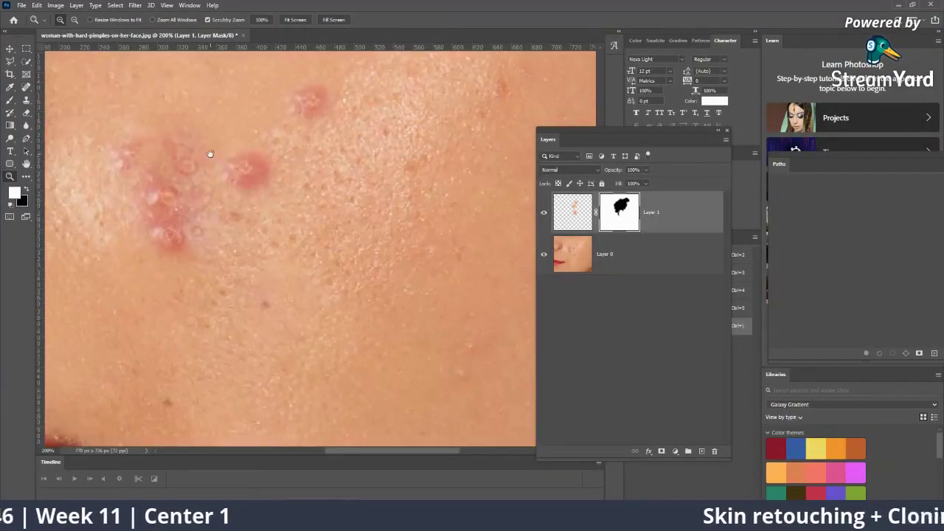
{"action": "left_click_drag", "start_coordinate": [210, 154], "coordinate": [334, 209]}
{"action": "left_click", "coordinate": [344, 208], "text": "alt"}
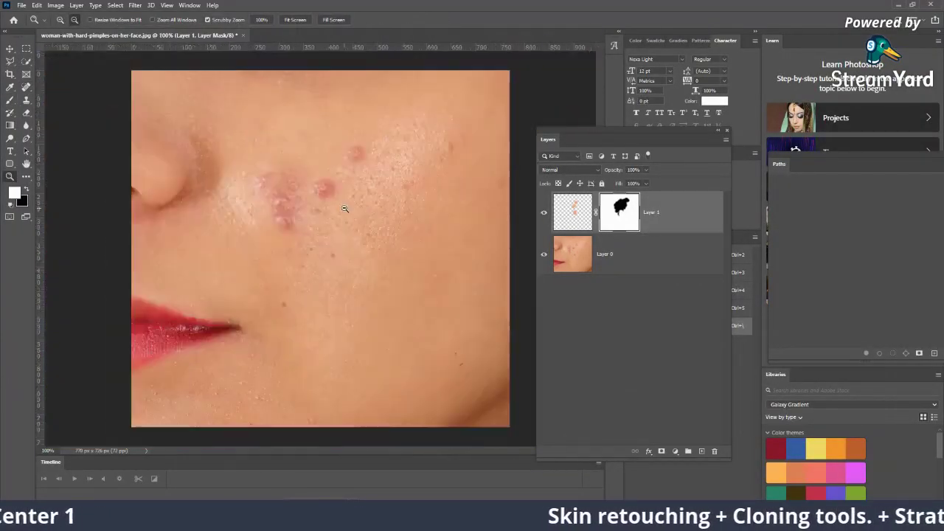
{"action": "left_click", "coordinate": [26, 87]}
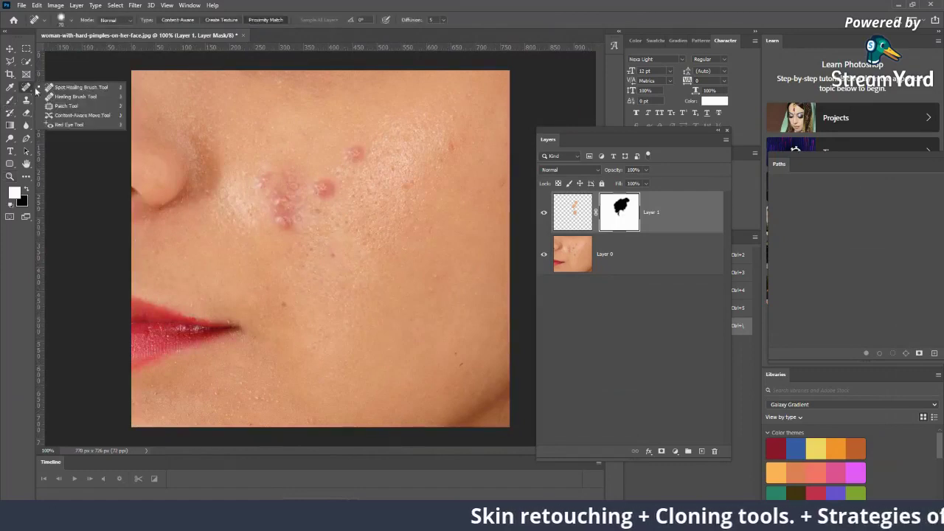
Delete Layer 1 with its mask, leaving only the original Layer 0.
{"action": "left_click", "coordinate": [74, 87]}
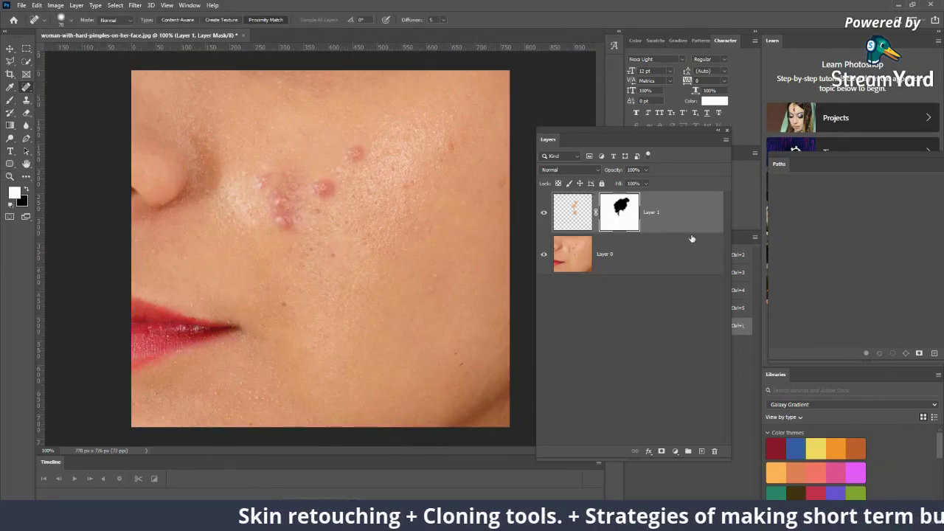
{"action": "key", "text": "ctrl+2"}
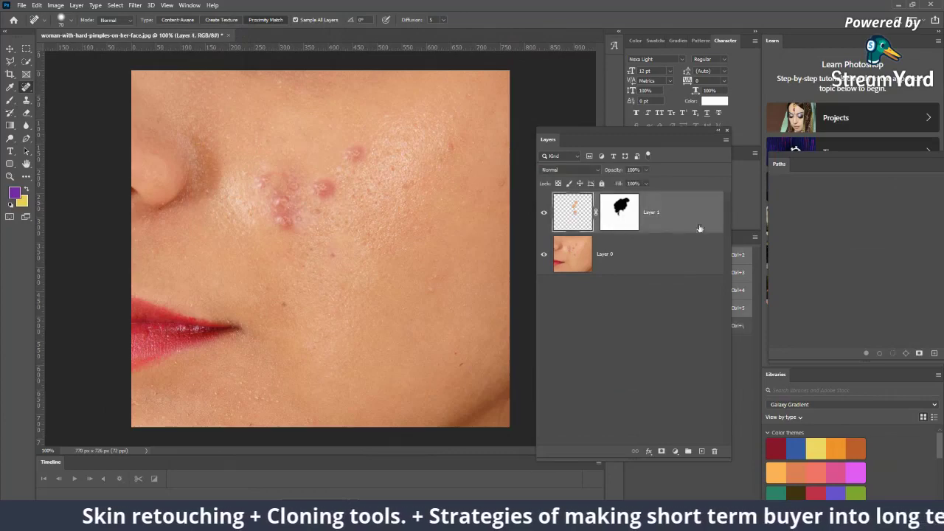
{"action": "left_click_drag", "start_coordinate": [699, 228], "coordinate": [714, 451]}
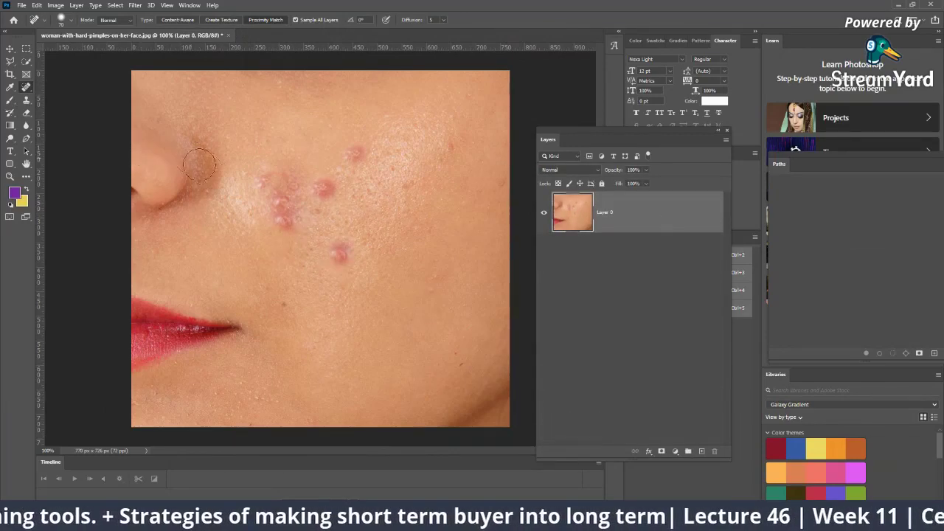
Select the Healing Brush Tool and dismiss the missing Alt-click source point warning.
{"action": "right_click", "coordinate": [26, 87]}
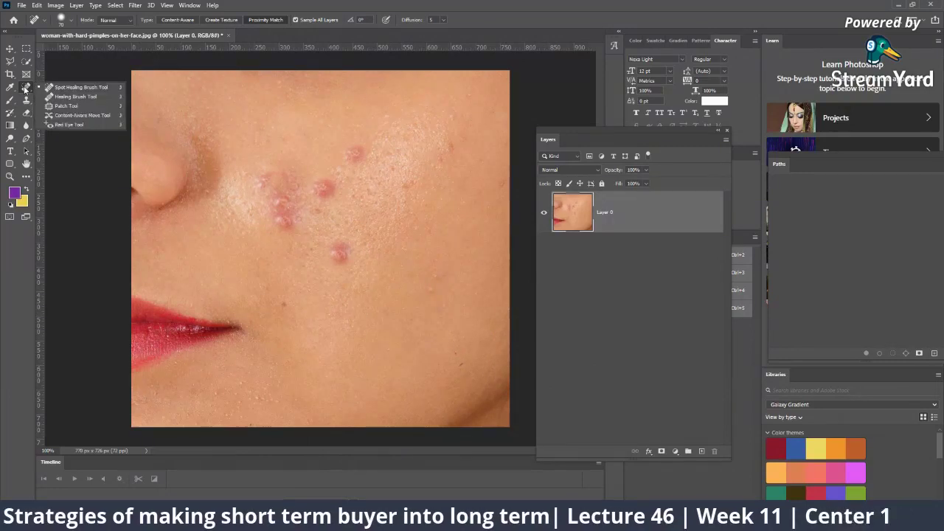
{"action": "left_click", "coordinate": [74, 97]}
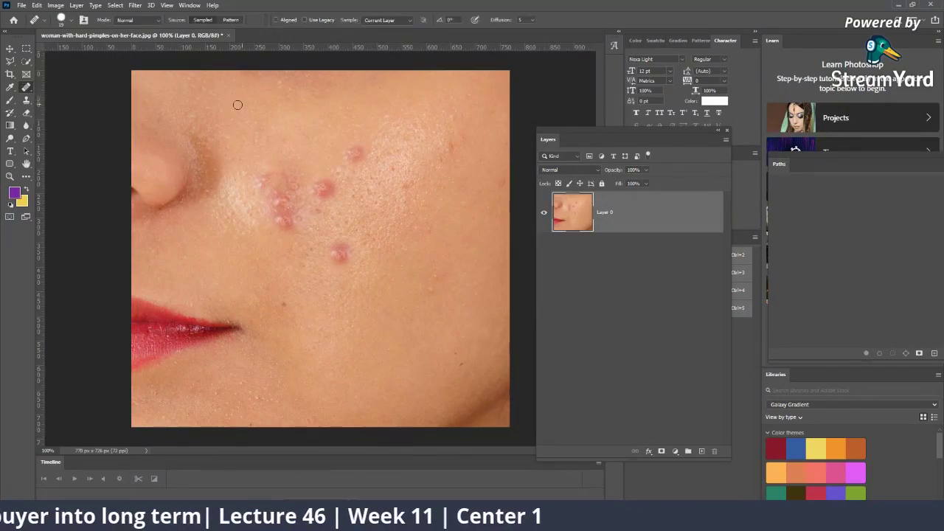
{"action": "key", "text": "b"}
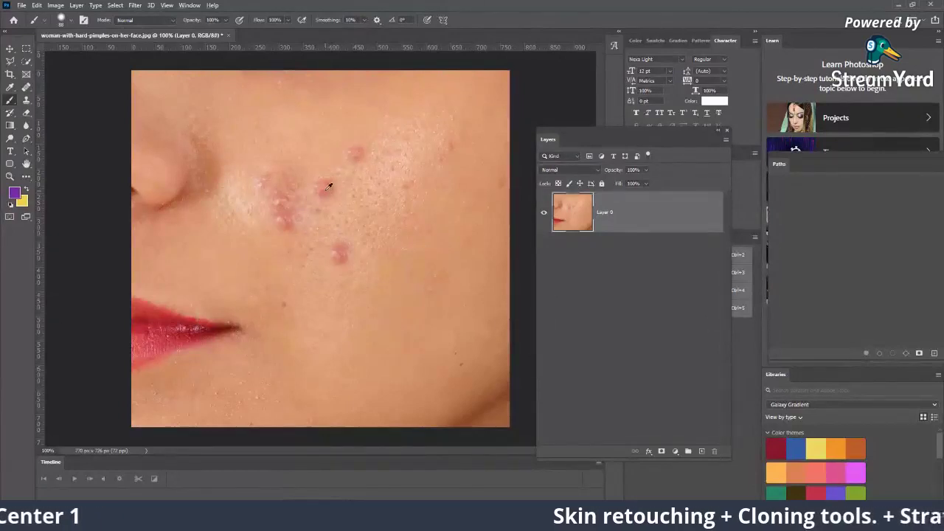
{"action": "right_click", "coordinate": [26, 87]}
{"action": "left_click", "coordinate": [55, 96]}
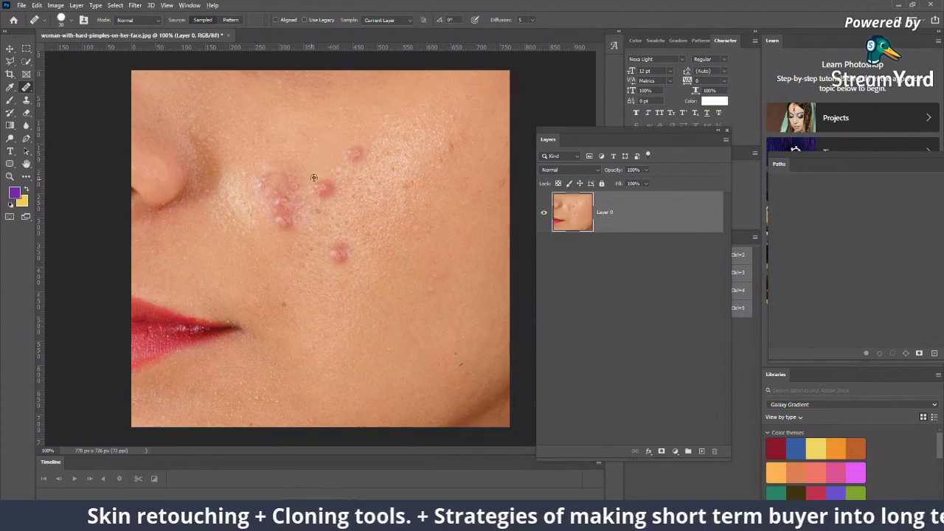
{"action": "left_click", "coordinate": [356, 149]}
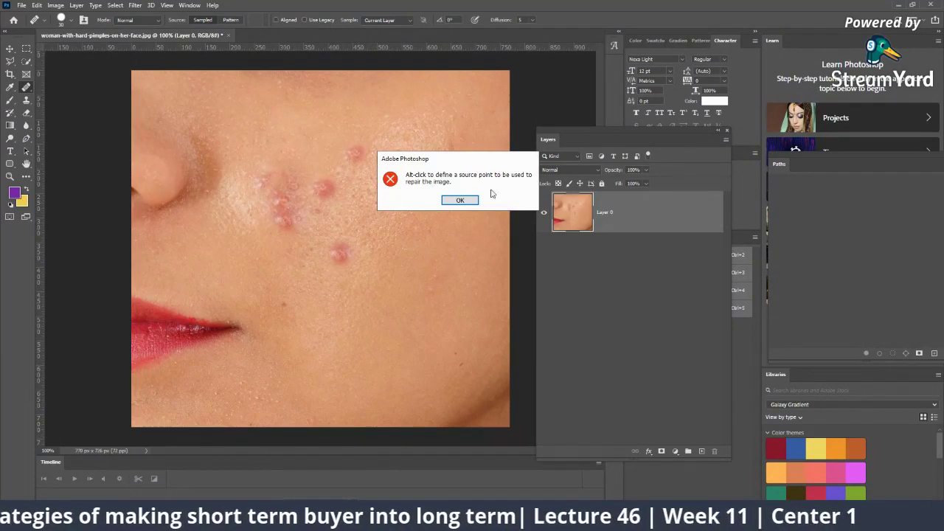
{"action": "left_click", "coordinate": [463, 200]}
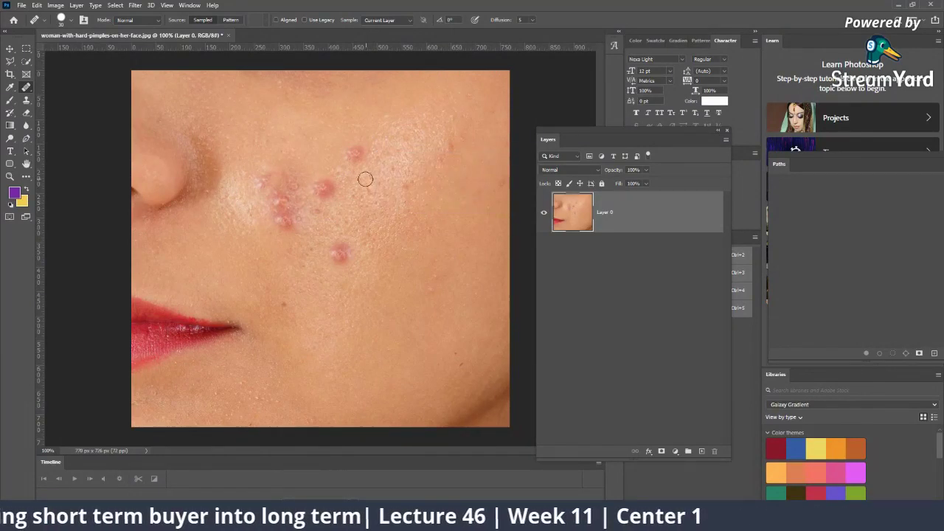
Zoom in to 200% on the pimples.
{"action": "key", "text": "z"}
{"action": "left_click", "coordinate": [361, 187]}
{"action": "scroll", "coordinate": [315, 157], "scroll_direction": "up", "scroll_amount": 2}
{"action": "scroll", "coordinate": [314, 156], "scroll_direction": "up", "scroll_amount": 1}
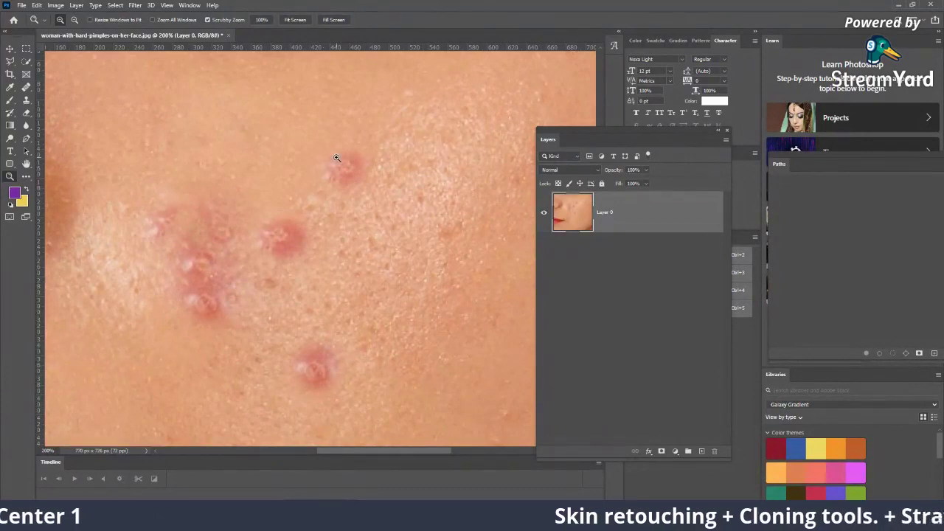
Heal the upper pimple with the Healing Brush using nearby skin.
{"action": "scroll", "coordinate": [415, 287], "scroll_direction": "up", "scroll_amount": 2}
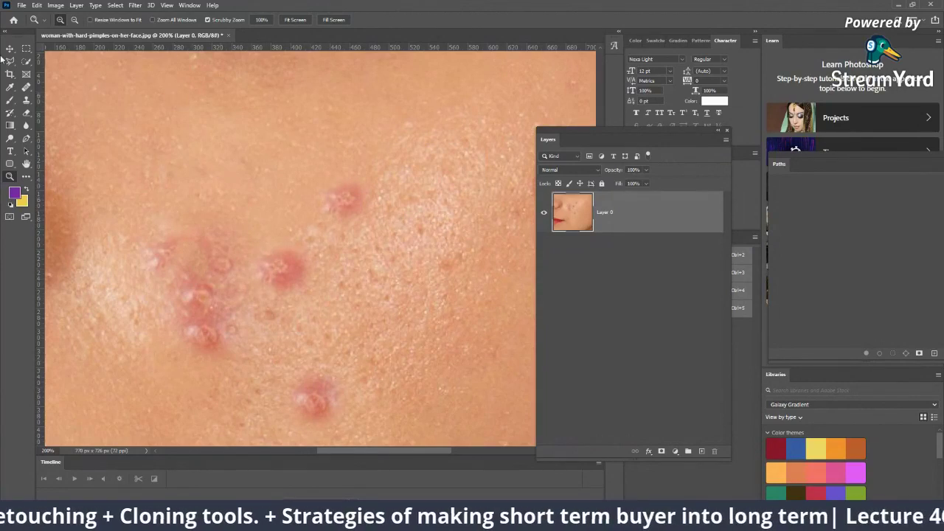
{"action": "right_click", "coordinate": [26, 87]}
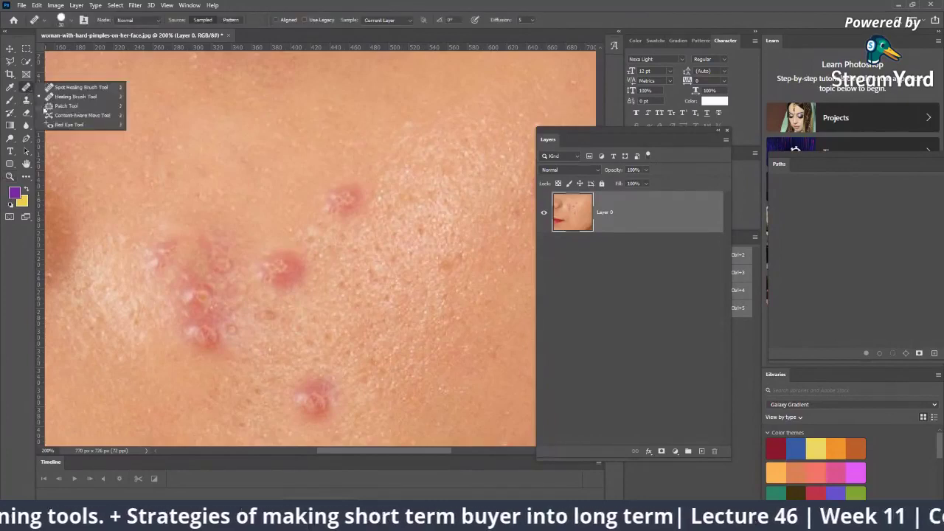
{"action": "left_click", "coordinate": [74, 95]}
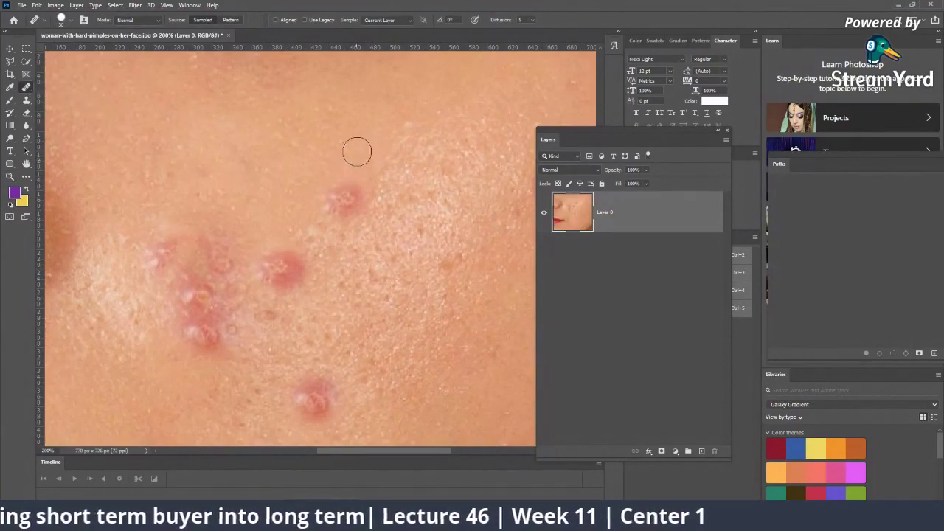
{"action": "left_click_drag", "start_coordinate": [352, 183], "coordinate": [346, 194]}
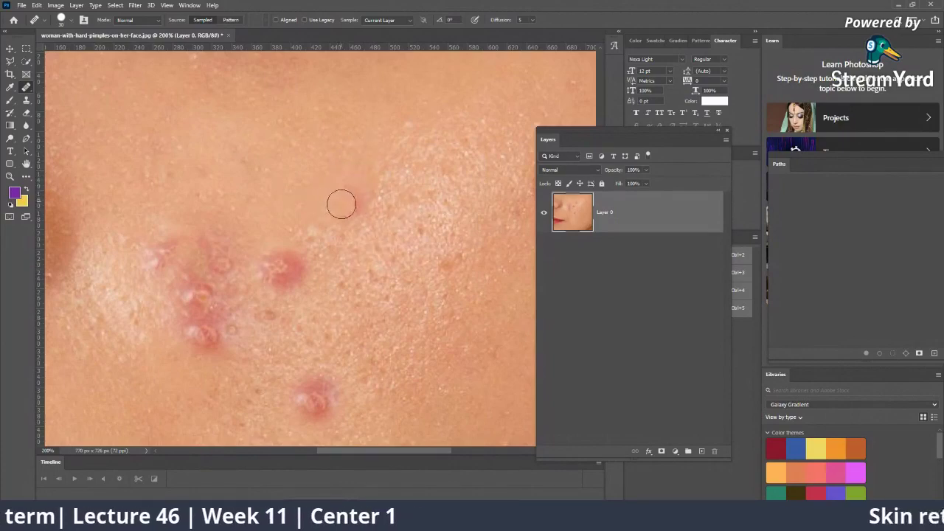
Zoom to 400% and paint Healing Brush strokes blending the small red spot into surrounding skin.
{"action": "key", "text": "z"}
{"action": "left_click", "coordinate": [351, 200]}
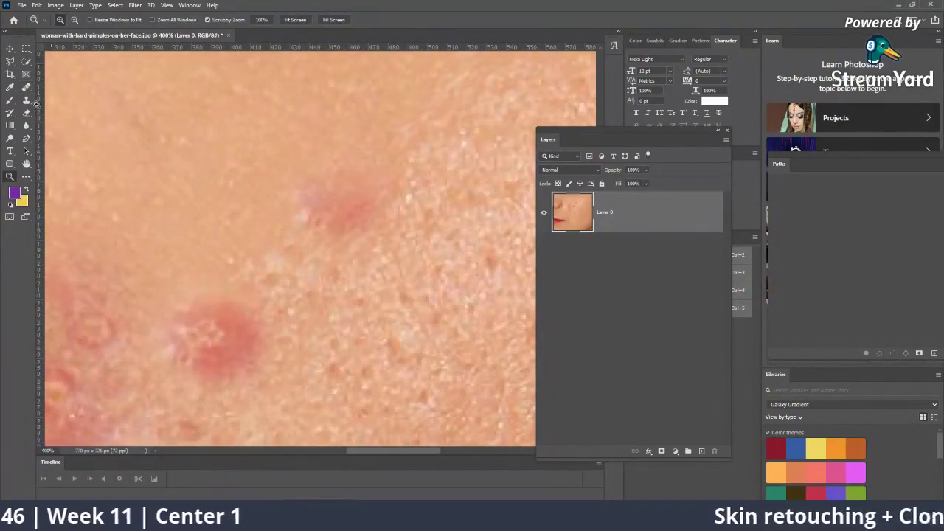
{"action": "left_click", "coordinate": [26, 87]}
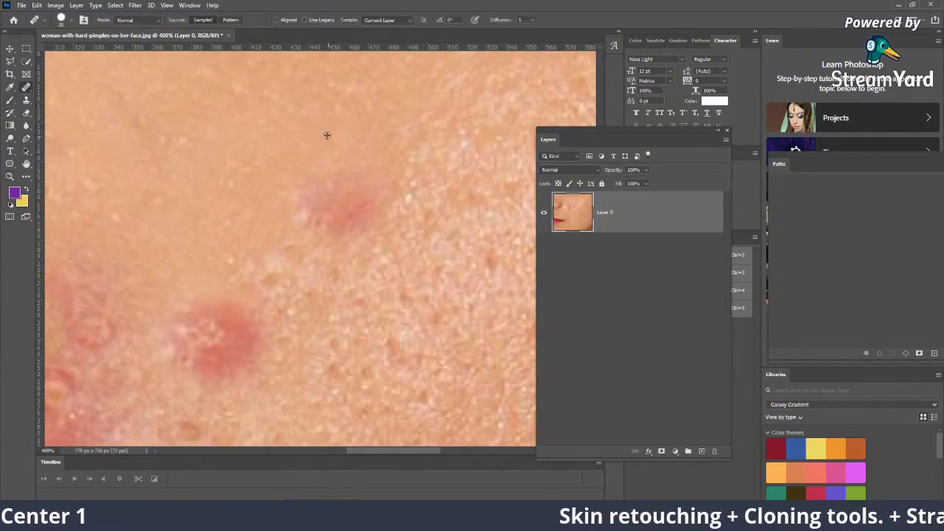
{"action": "left_click_drag", "start_coordinate": [312, 183], "coordinate": [312, 187]}
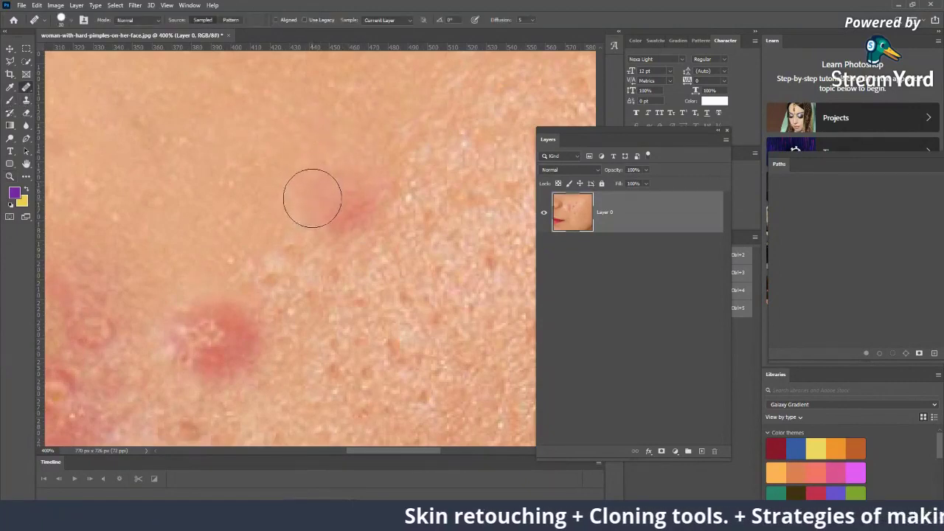
{"action": "left_click_drag", "start_coordinate": [347, 189], "coordinate": [332, 204]}
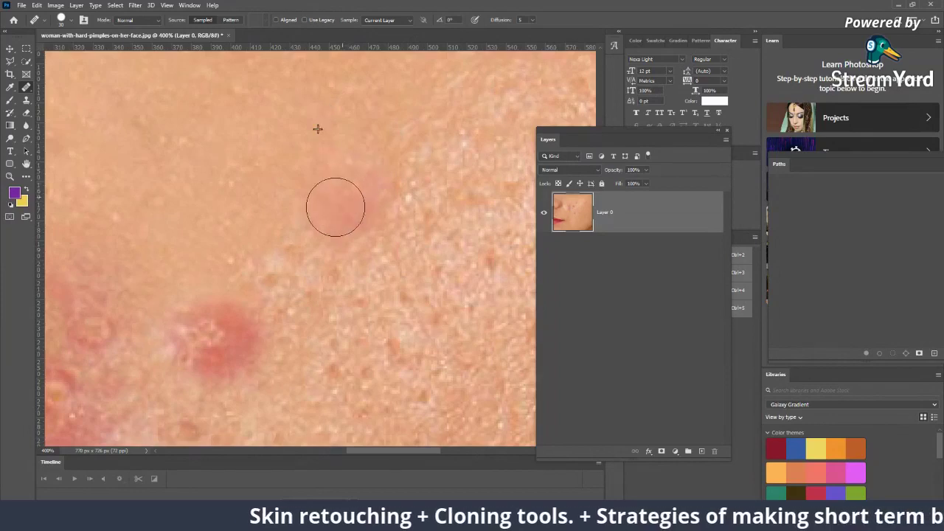
{"action": "left_click_drag", "start_coordinate": [374, 168], "coordinate": [347, 200]}
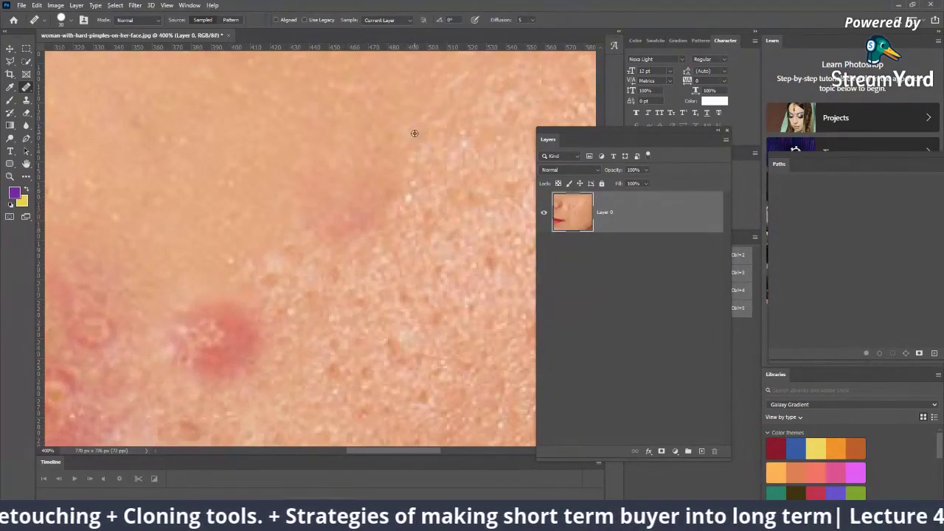
{"action": "left_click_drag", "start_coordinate": [414, 133], "coordinate": [377, 187]}
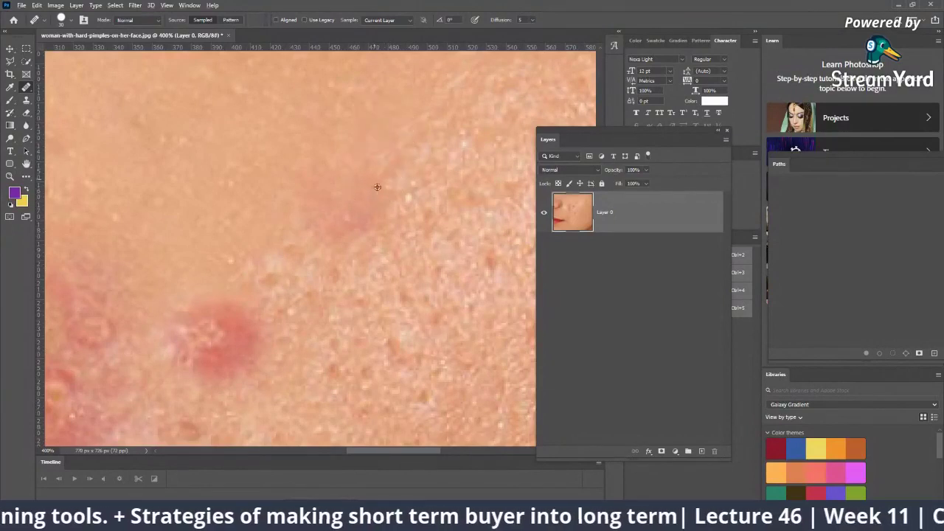
{"action": "left_click_drag", "start_coordinate": [304, 255], "coordinate": [346, 213]}
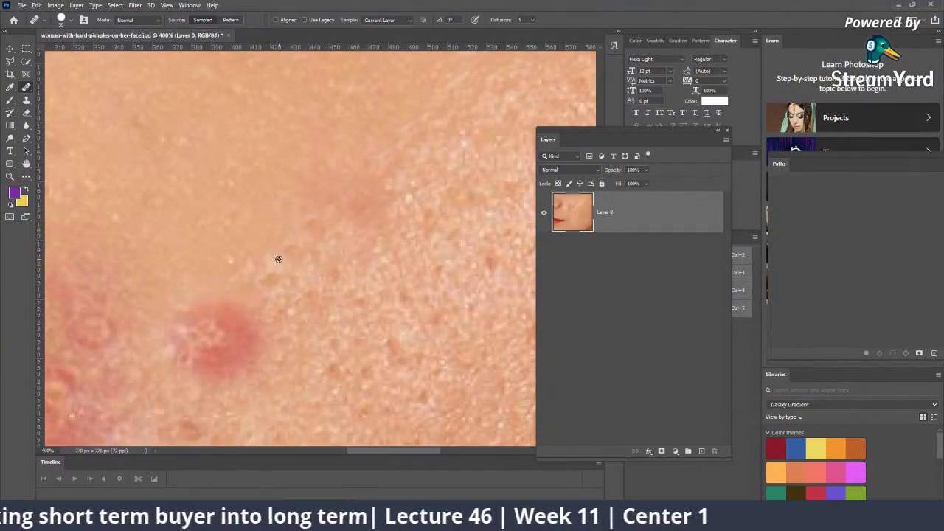
{"action": "left_click", "coordinate": [280, 259], "text": "alt"}
{"action": "mouse_move", "coordinate": [331, 224]}
{"action": "left_mouse_down"}
{"action": "mouse_move", "coordinate": [364, 192]}
{"action": "mouse_move", "coordinate": [354, 222]}
{"action": "mouse_move", "coordinate": [308, 207]}
{"action": "mouse_move", "coordinate": [332, 189]}
{"action": "mouse_move", "coordinate": [343, 194]}
{"action": "left_mouse_up"}
Heal the faint leftover patch of the spot, then zoom back out to 200%.
{"action": "key", "text": "z"}
{"action": "mouse_move", "coordinate": [411, 219]}
{"action": "left_mouse_down"}
{"action": "mouse_move", "coordinate": [349, 200]}
{"action": "mouse_move", "coordinate": [363, 94]}
{"action": "mouse_move", "coordinate": [344, 116]}
{"action": "mouse_move", "coordinate": [343, 150]}
{"action": "left_mouse_up"}
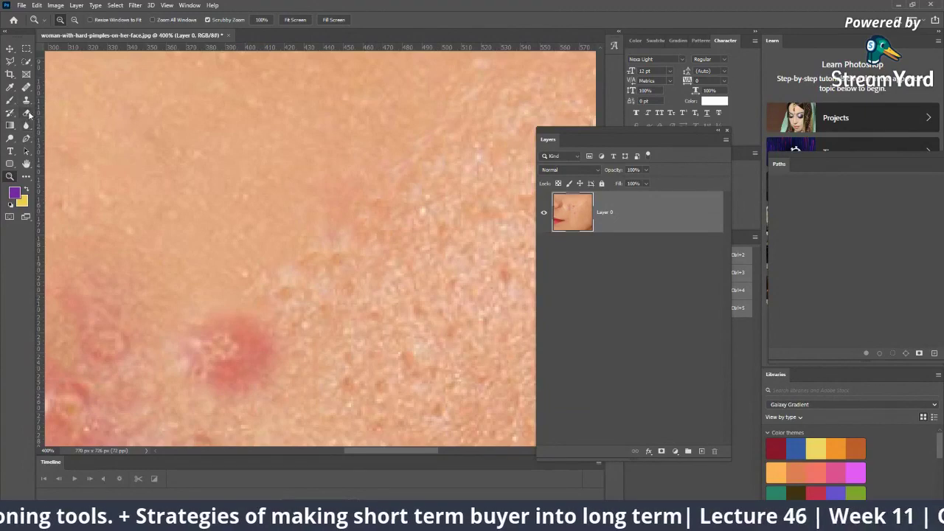
{"action": "right_click", "coordinate": [27, 89]}
{"action": "left_click", "coordinate": [59, 97]}
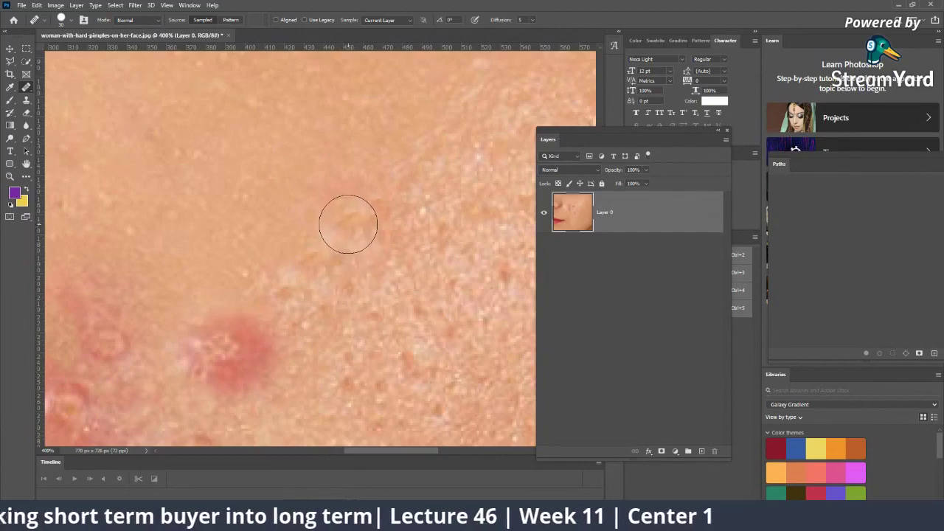
{"action": "left_click_drag", "start_coordinate": [334, 230], "coordinate": [377, 238]}
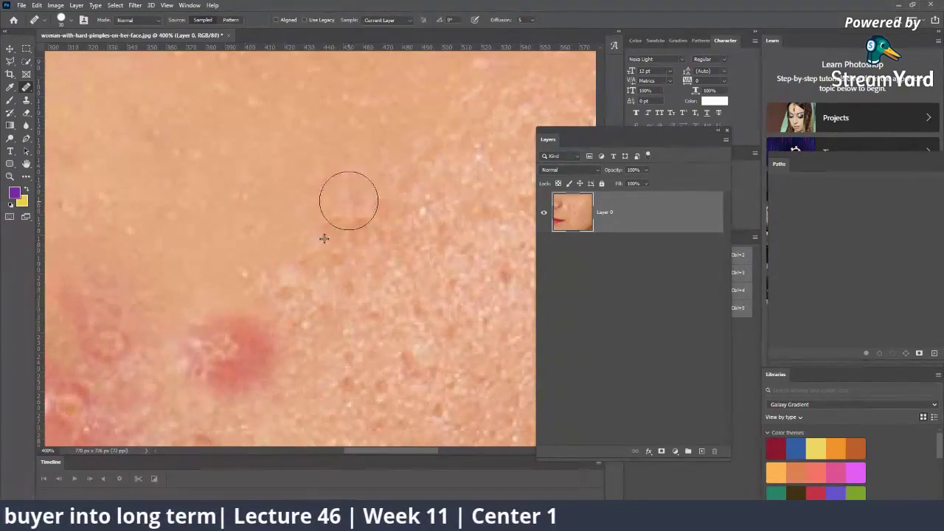
{"action": "key", "text": "z"}
{"action": "left_click", "coordinate": [381, 241], "text": "alt"}
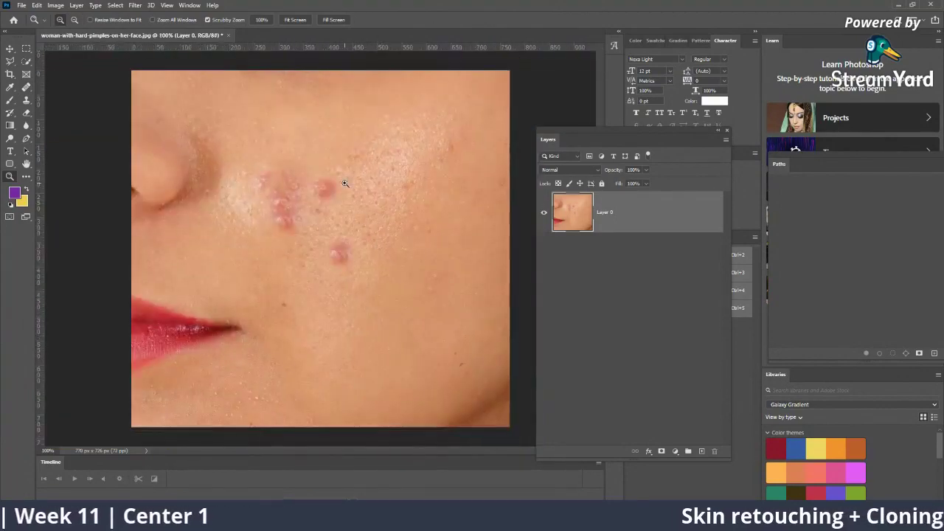
Zoom in to 200% on the pimples and select the Spot Healing Brush.
{"action": "left_click", "coordinate": [365, 166]}
{"action": "scroll", "coordinate": [367, 159], "scroll_direction": "up", "scroll_amount": 1}
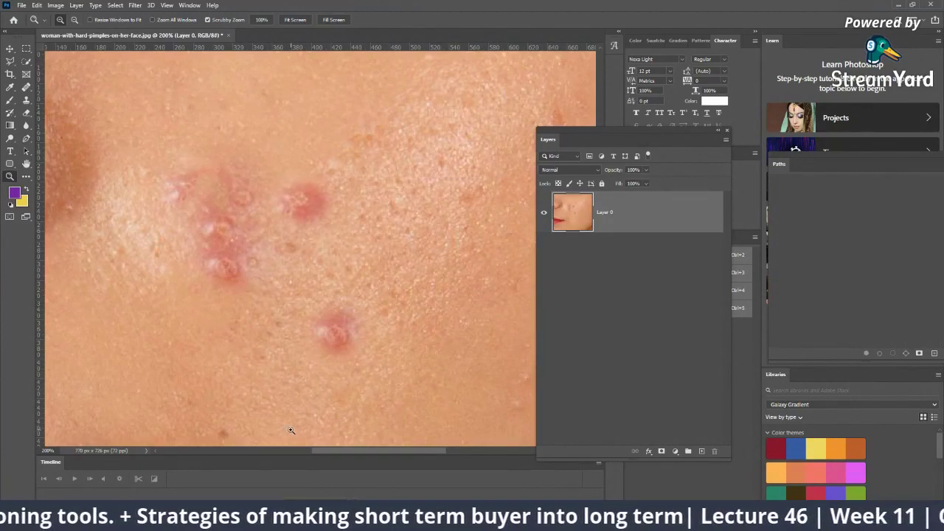
{"action": "scroll", "coordinate": [351, 267], "scroll_direction": "up", "scroll_amount": 2}
{"action": "scroll", "coordinate": [351, 268], "scroll_direction": "up", "scroll_amount": 2}
{"action": "scroll", "coordinate": [351, 268], "scroll_direction": "up", "scroll_amount": 1}
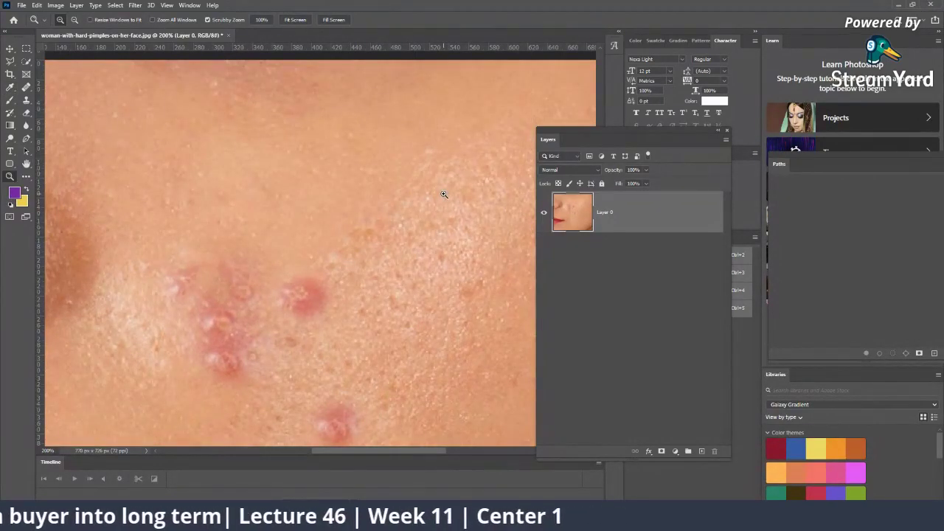
{"action": "left_click", "coordinate": [26, 87]}
{"action": "left_click", "coordinate": [73, 87]}
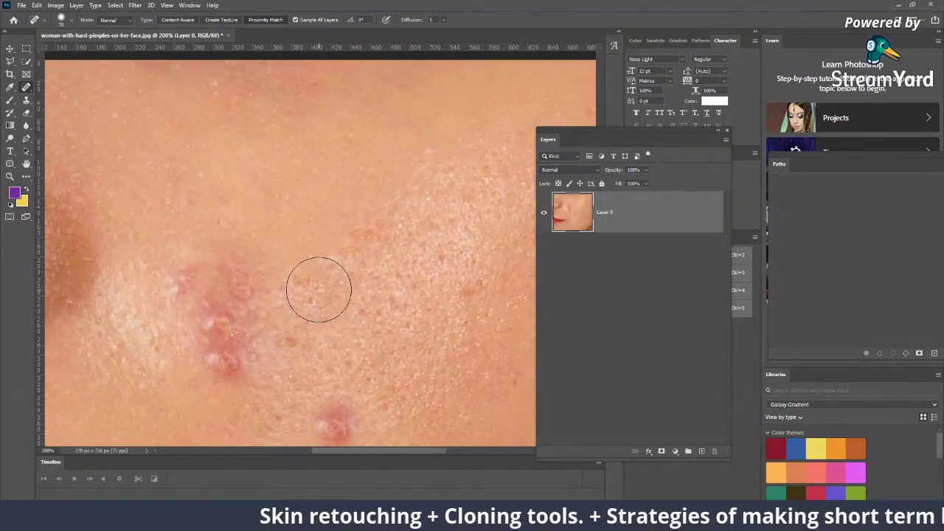
Return to the Healing Brush, zoom to 300%, then out to 100% showing cheek and lips.
{"action": "right_click", "coordinate": [25, 88]}
{"action": "left_click", "coordinate": [56, 96]}
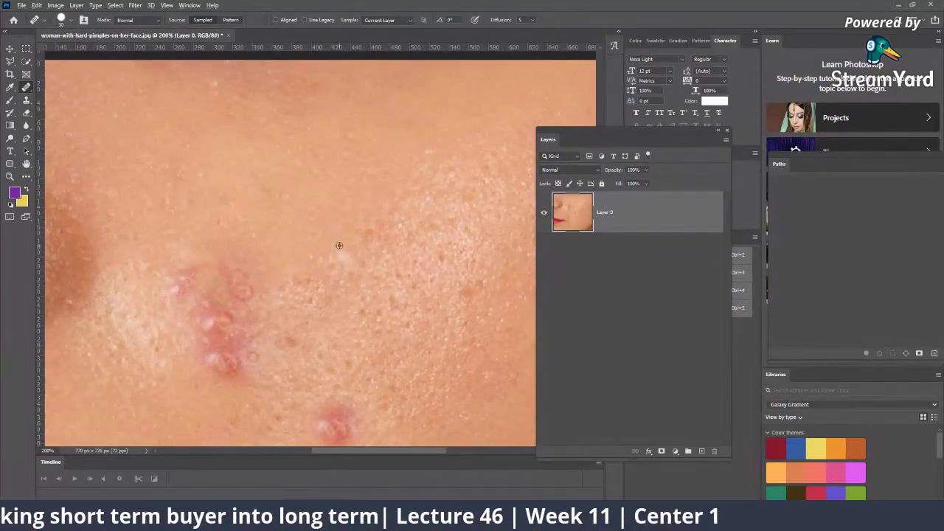
{"action": "key", "text": "z"}
{"action": "left_click", "coordinate": [365, 239]}
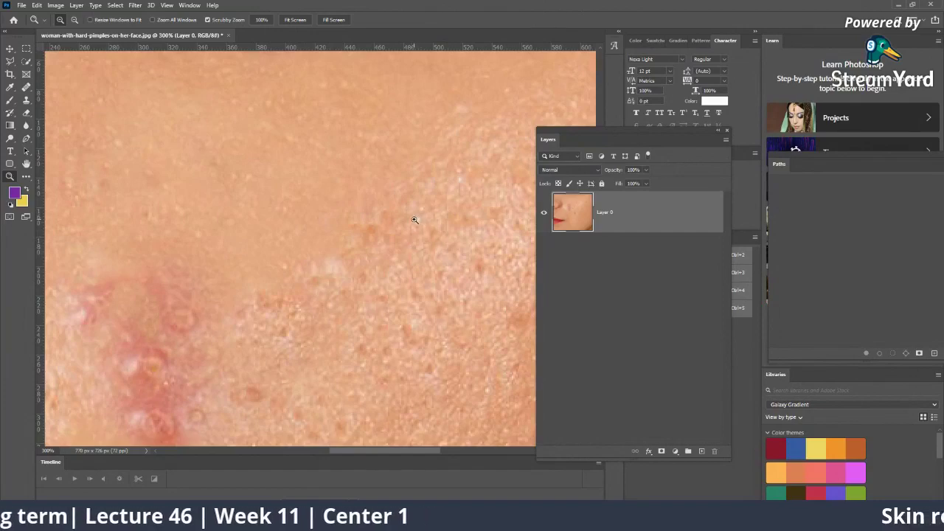
{"action": "scroll", "coordinate": [366, 236], "scroll_direction": "up", "scroll_amount": 1}
{"action": "scroll", "coordinate": [359, 212], "scroll_direction": "up", "scroll_amount": 1}
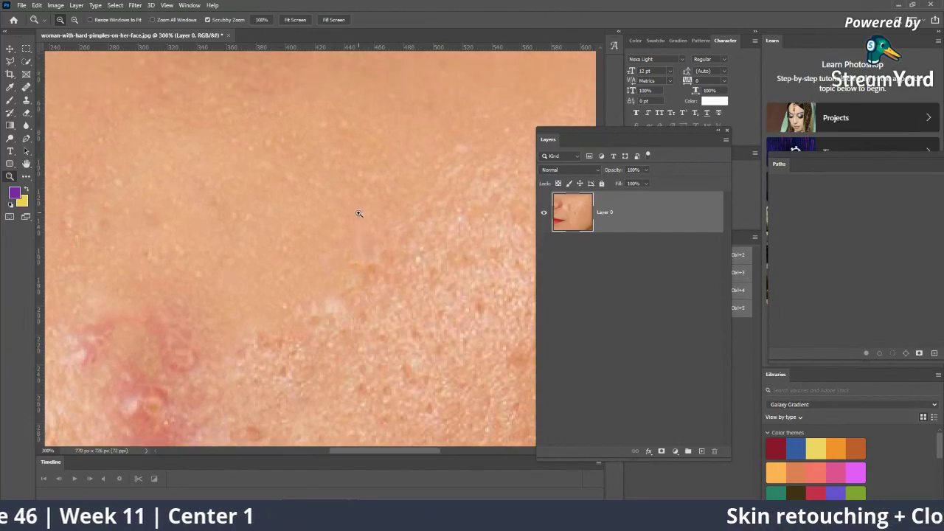
{"action": "scroll", "coordinate": [368, 199], "scroll_direction": "up", "scroll_amount": 1}
{"action": "left_click", "coordinate": [413, 184], "text": "alt"}
{"action": "left_click", "coordinate": [443, 200], "text": "alt"}
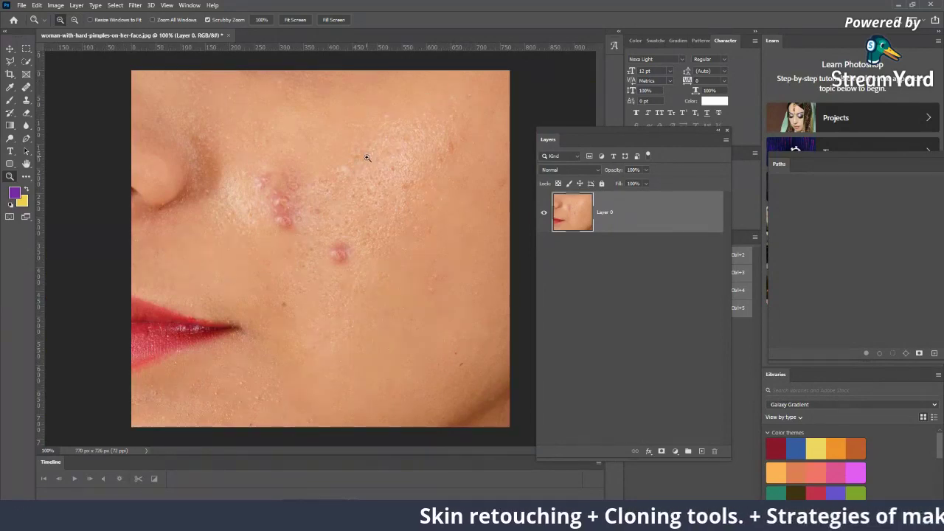
{"action": "left_click_drag", "start_coordinate": [26, 87], "coordinate": [58, 94]}
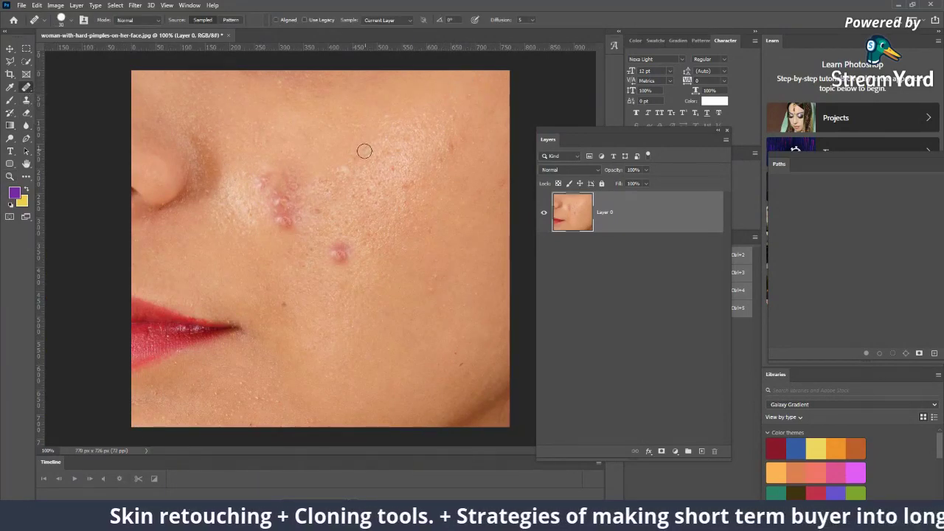
Zoom to 400% on the lone pimple below the cluster.
{"action": "key", "text": "z"}
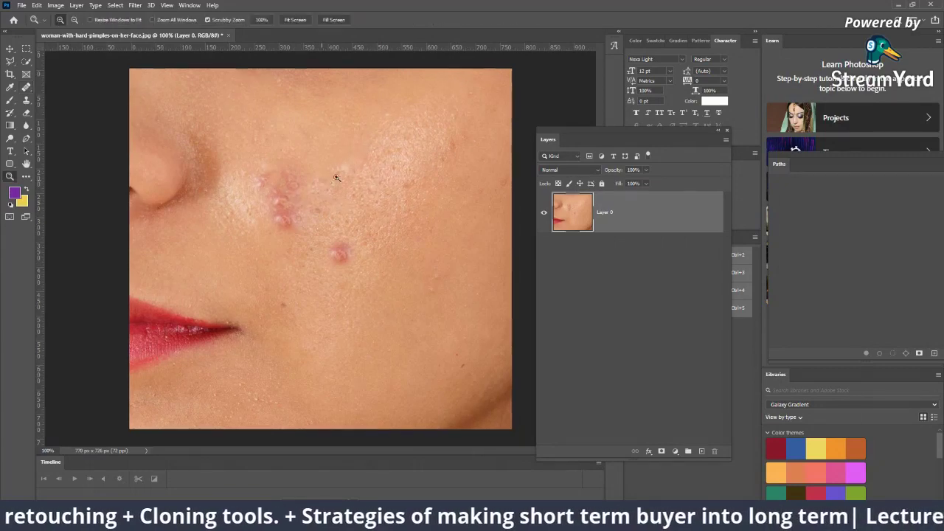
{"action": "left_click", "coordinate": [397, 132]}
{"action": "left_click", "coordinate": [398, 132]}
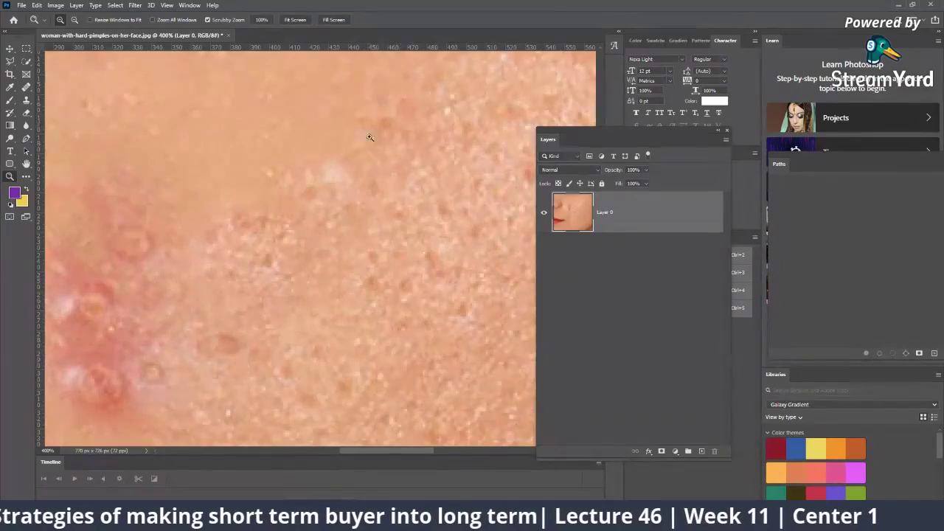
{"action": "left_click_drag", "start_coordinate": [389, 171], "coordinate": [312, 287]}
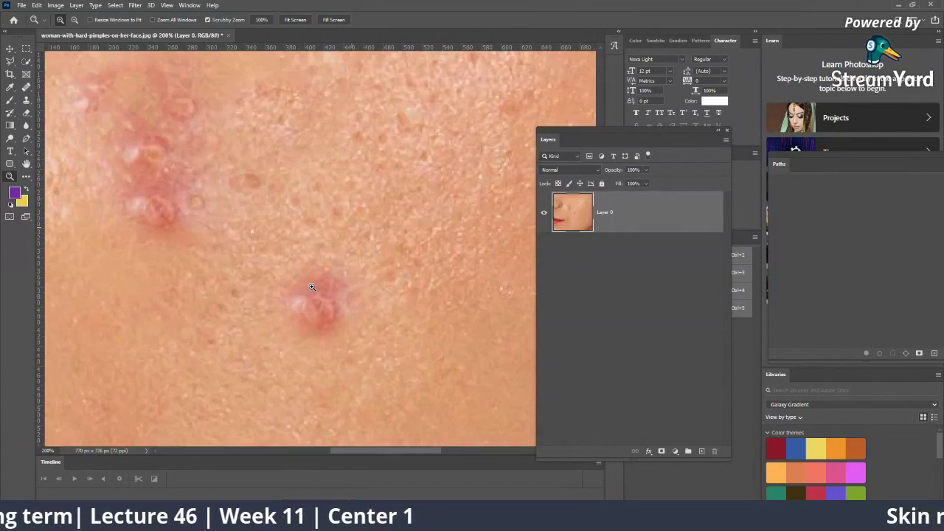
{"action": "left_click", "coordinate": [311, 286]}
Sample clean skin below with the Healing Brush and paint over the pimple's redness and whitish head.
{"action": "right_click", "coordinate": [27, 87]}
{"action": "left_click", "coordinate": [73, 100]}
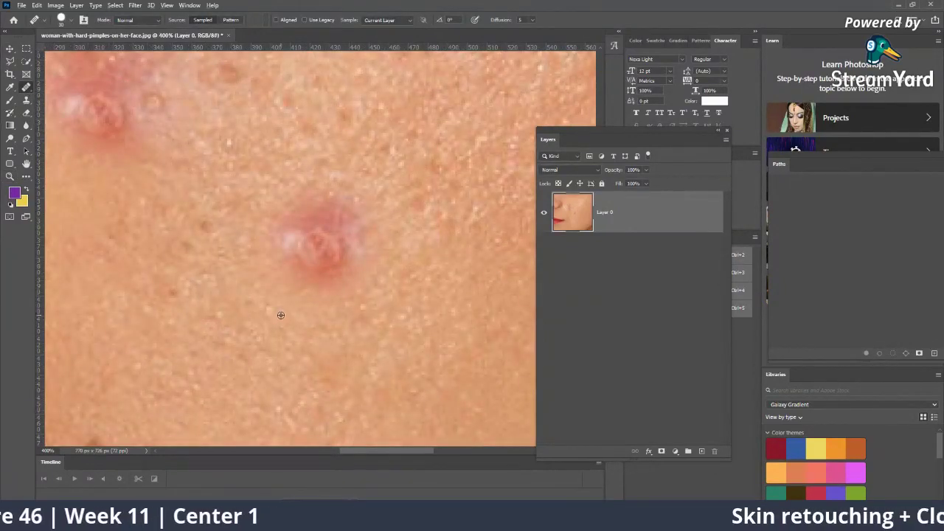
{"action": "left_click", "coordinate": [252, 330], "text": "alt"}
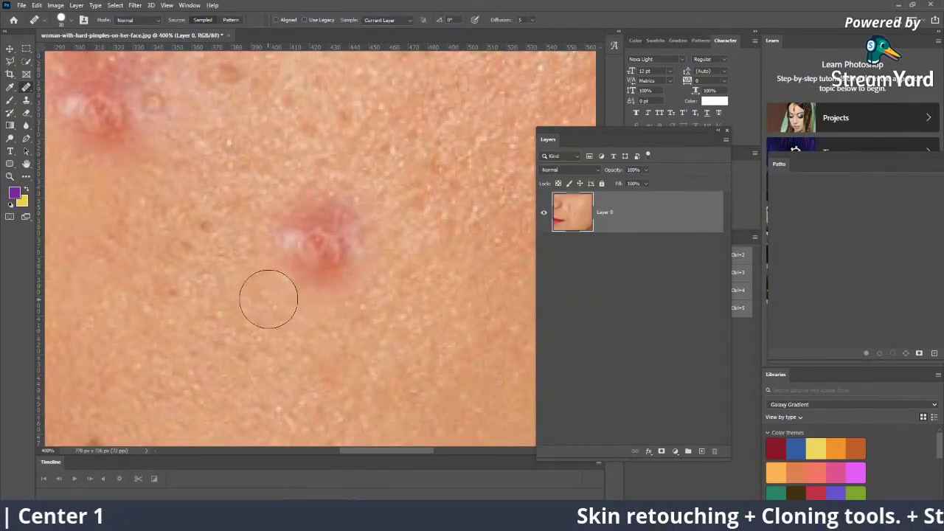
{"action": "left_click_drag", "start_coordinate": [273, 291], "coordinate": [301, 274]}
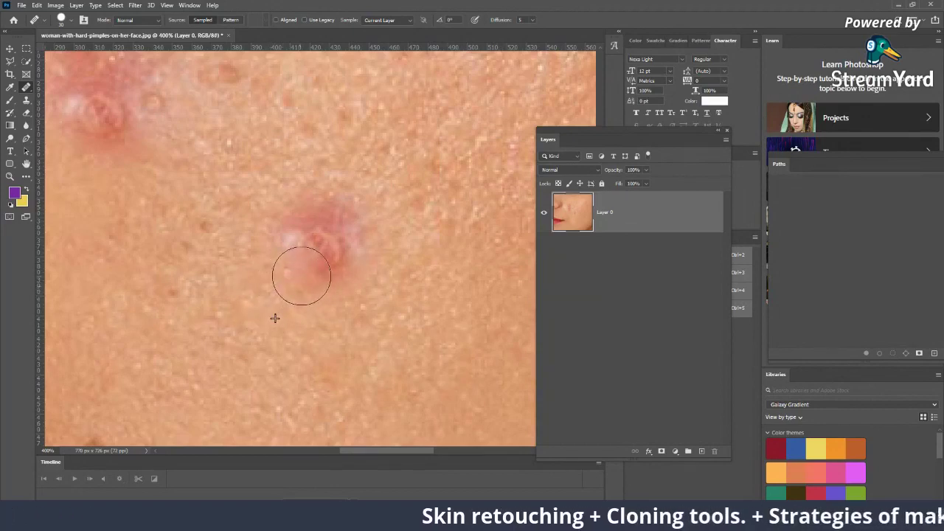
{"action": "left_click_drag", "start_coordinate": [304, 310], "coordinate": [326, 270]}
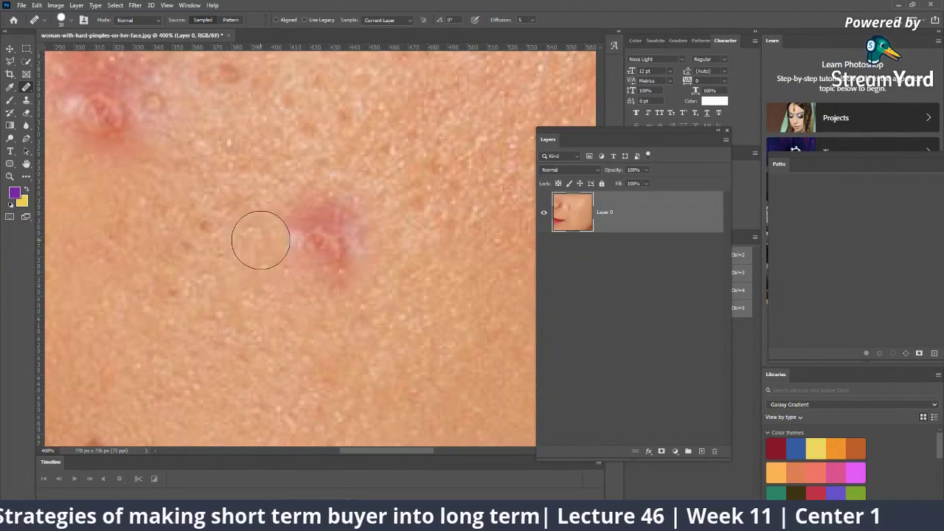
{"action": "left_click_drag", "start_coordinate": [255, 244], "coordinate": [284, 240]}
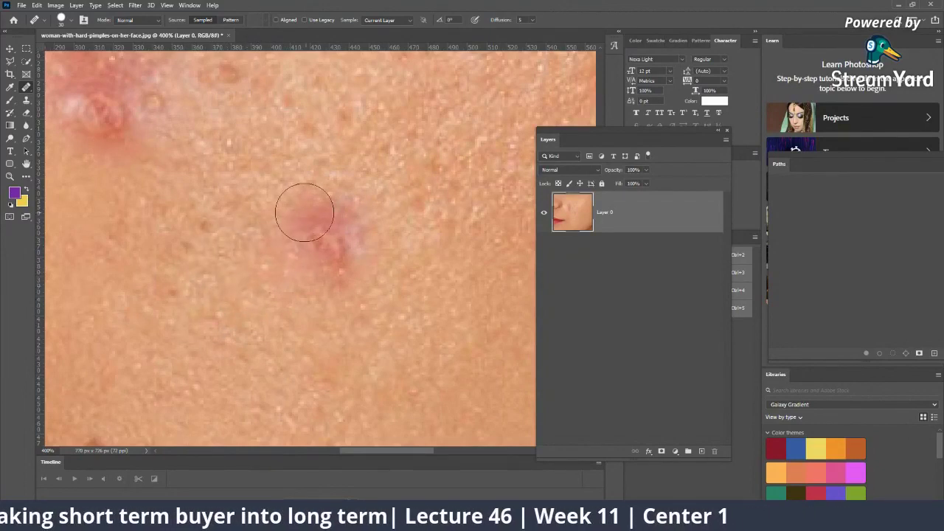
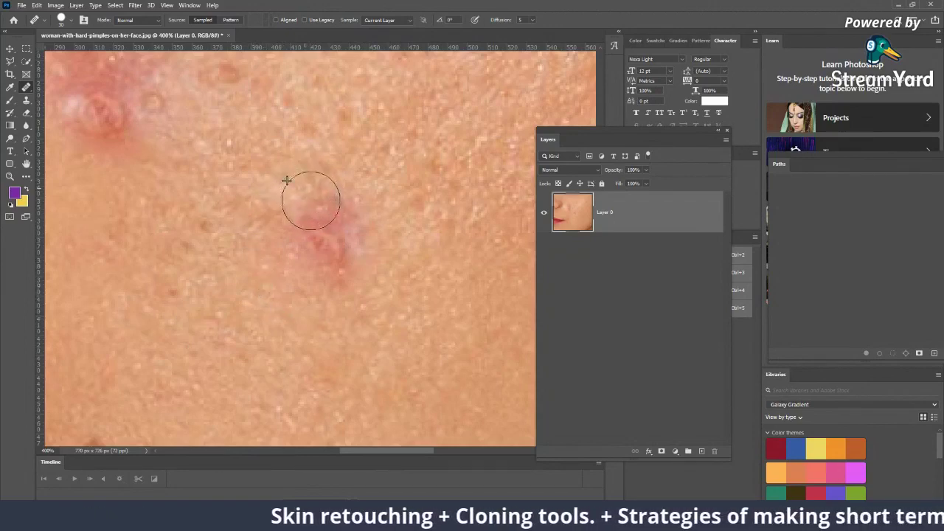
Paint Healing Brush strokes from clean skin over the central red pimple mark and its edges.
{"action": "mouse_move", "coordinate": [306, 190]}
{"action": "left_mouse_down"}
{"action": "mouse_move", "coordinate": [316, 206]}
{"action": "mouse_move", "coordinate": [355, 222]}
{"action": "left_mouse_up"}
{"action": "left_click", "coordinate": [379, 179], "text": "alt"}
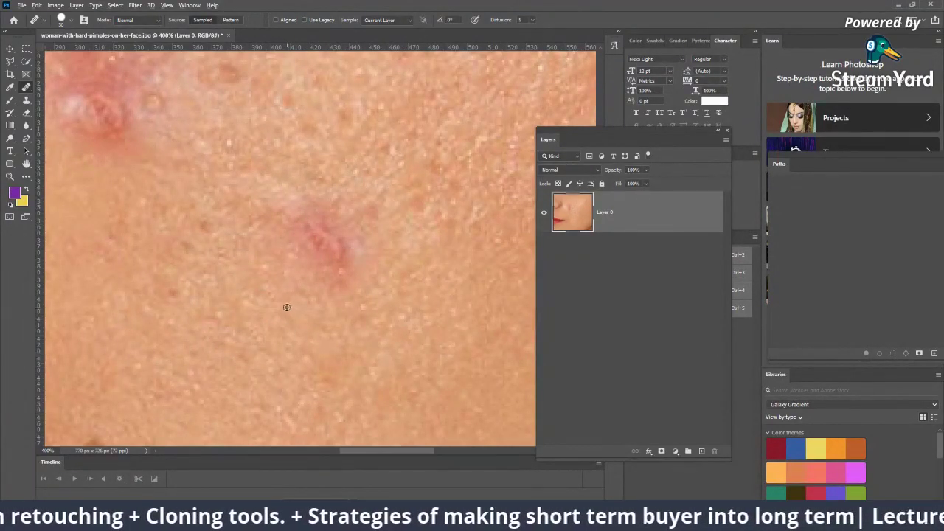
{"action": "left_click", "coordinate": [259, 263], "text": "alt"}
{"action": "left_click_drag", "start_coordinate": [289, 217], "coordinate": [347, 268]}
{"action": "left_click", "coordinate": [261, 281], "text": "alt"}
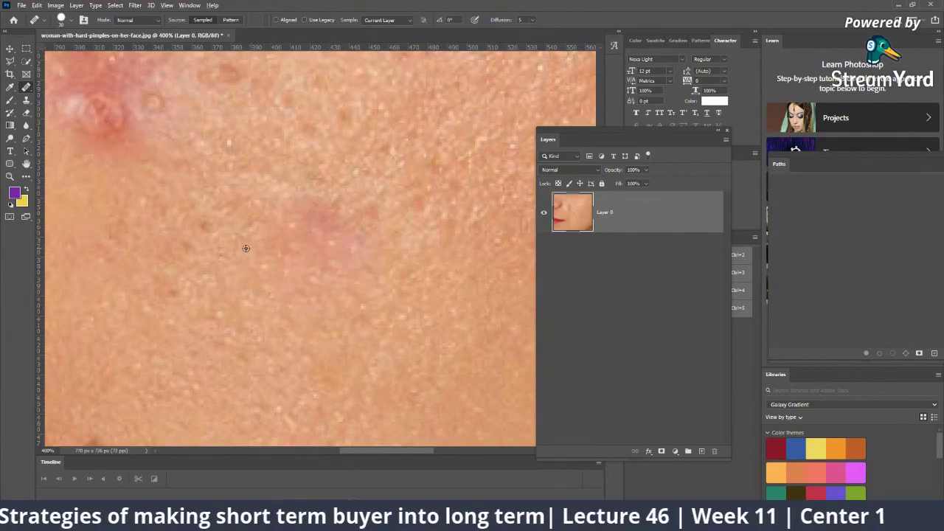
{"action": "left_click_drag", "start_coordinate": [297, 230], "coordinate": [342, 251]}
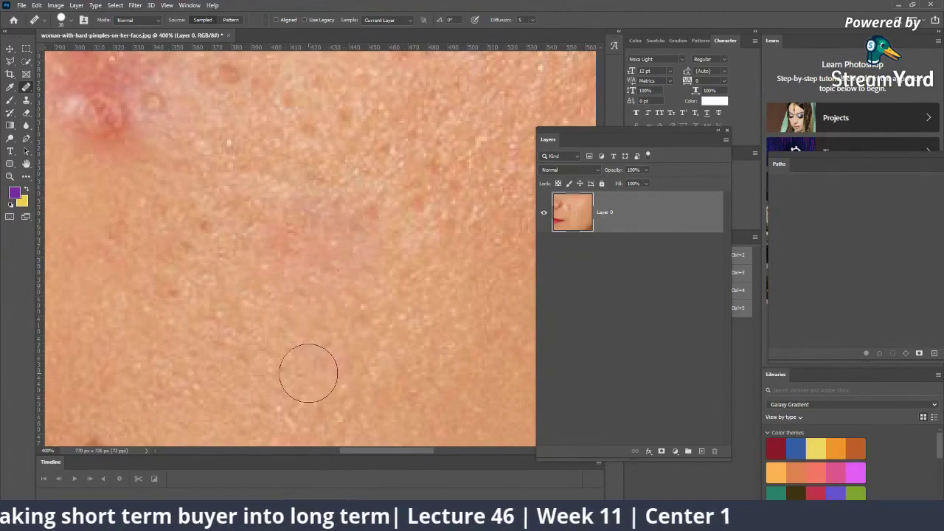
{"action": "left_click", "coordinate": [251, 260], "text": "alt"}
{"action": "left_click_drag", "start_coordinate": [278, 226], "coordinate": [306, 247]}
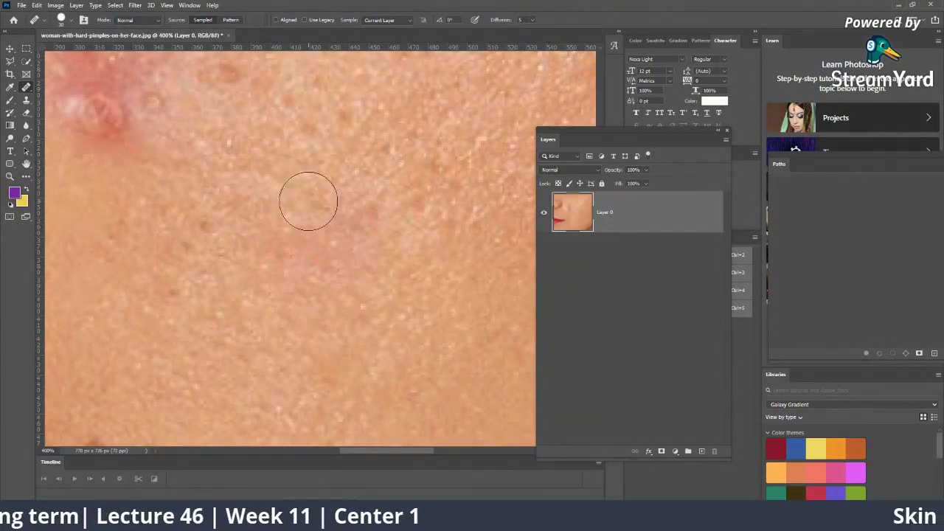
{"action": "mouse_move", "coordinate": [307, 196]}
{"action": "left_mouse_down"}
{"action": "mouse_move", "coordinate": [360, 227]}
{"action": "mouse_move", "coordinate": [317, 239]}
{"action": "mouse_move", "coordinate": [313, 264]}
{"action": "left_mouse_up"}
{"action": "left_click", "coordinate": [231, 257], "text": "alt"}
{"action": "key", "text": "z"}
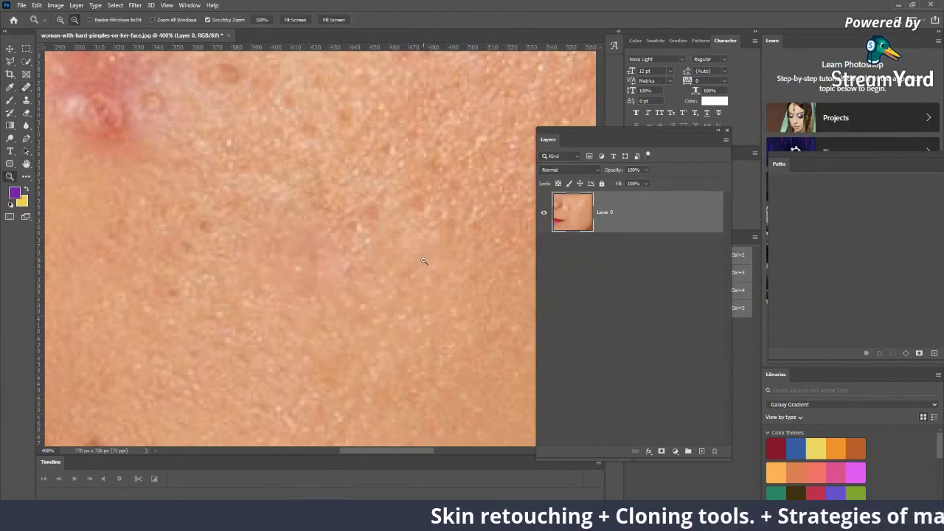
{"action": "left_click_drag", "start_coordinate": [425, 269], "coordinate": [365, 267]}
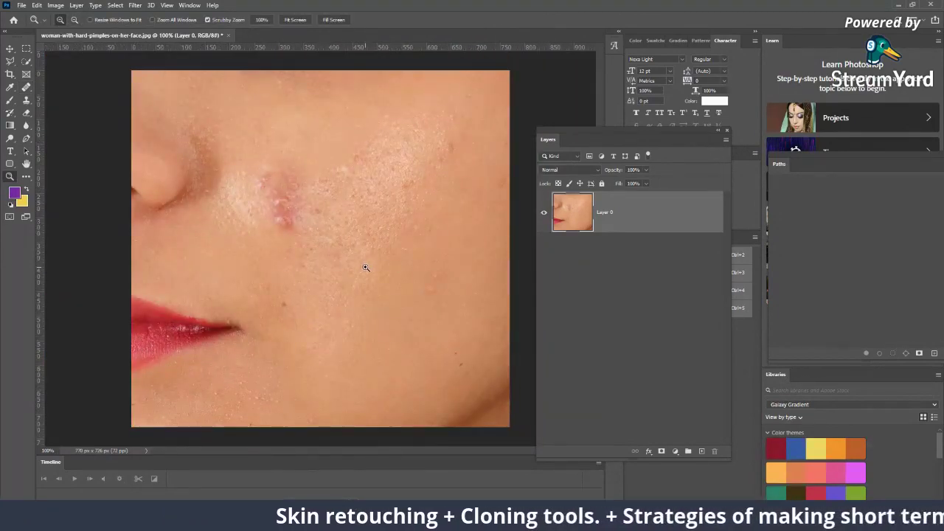
{"action": "left_click", "coordinate": [365, 267]}
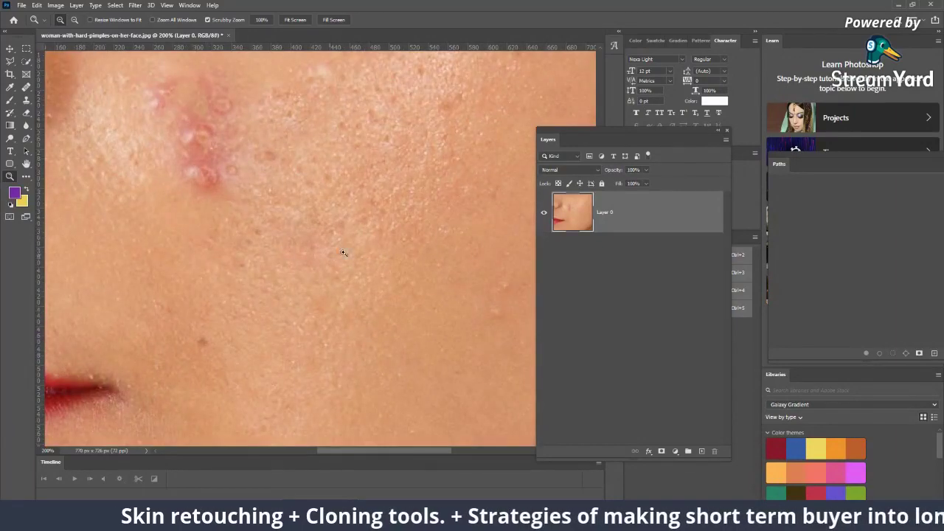
{"action": "key", "text": "j"}
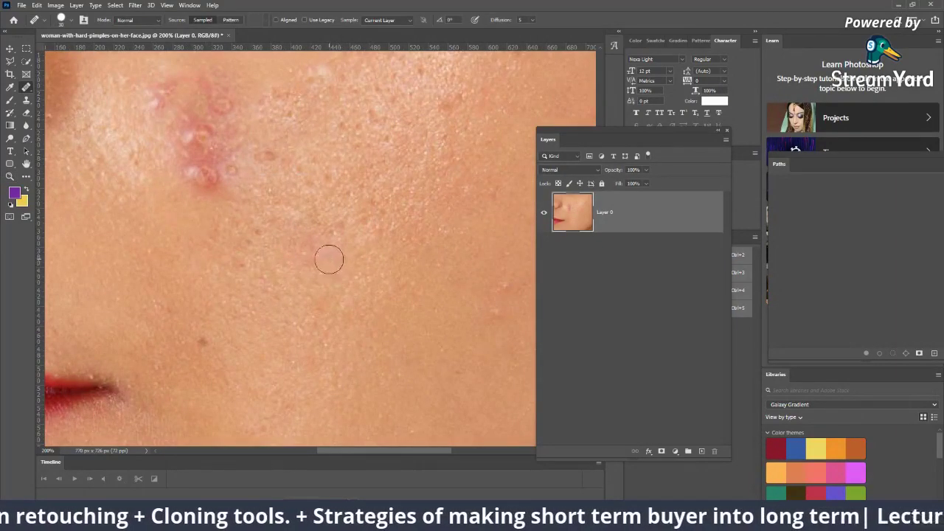
{"action": "key", "text": "z"}
{"action": "left_click", "coordinate": [327, 256]}
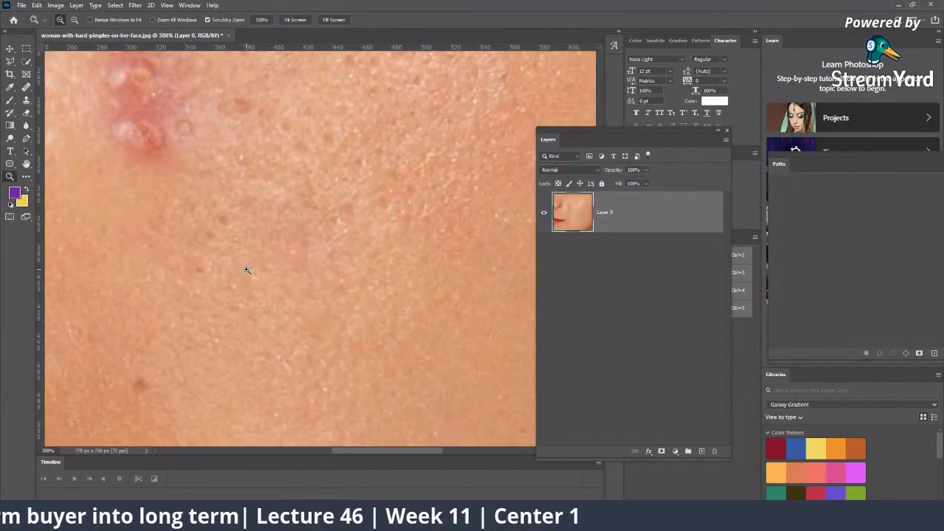
{"action": "left_click", "coordinate": [381, 249], "text": "alt"}
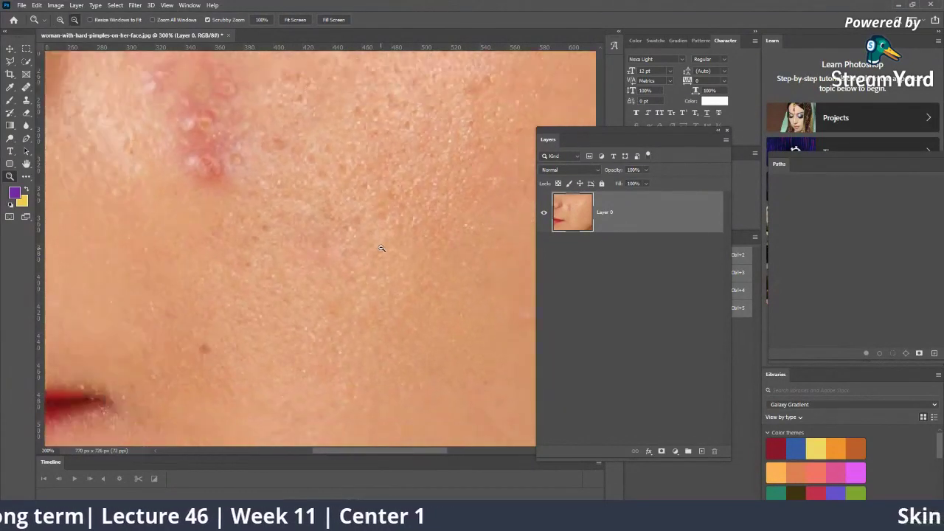
{"action": "left_click", "coordinate": [399, 221], "text": "alt"}
{"action": "left_click", "coordinate": [413, 192], "text": "alt"}
{"action": "left_click", "coordinate": [420, 182]}
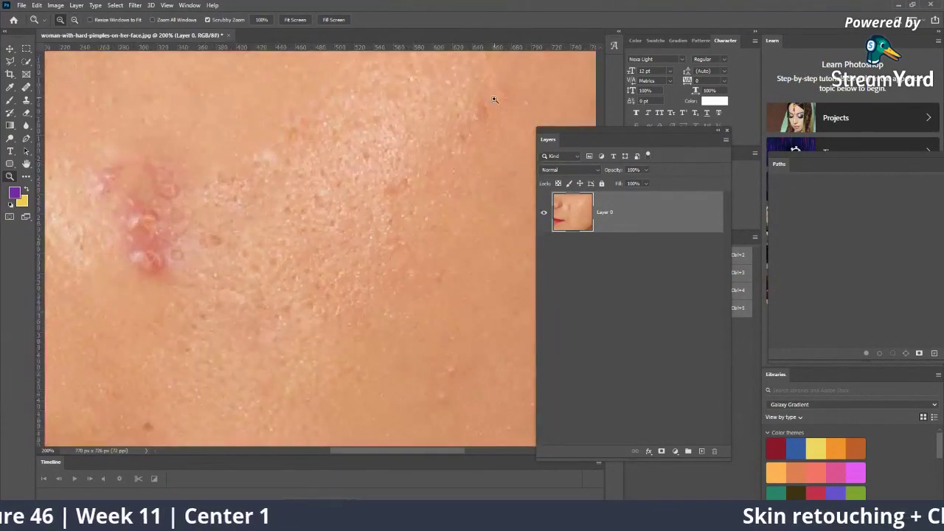
{"action": "scroll", "coordinate": [374, 113], "scroll_direction": "up", "scroll_amount": 2}
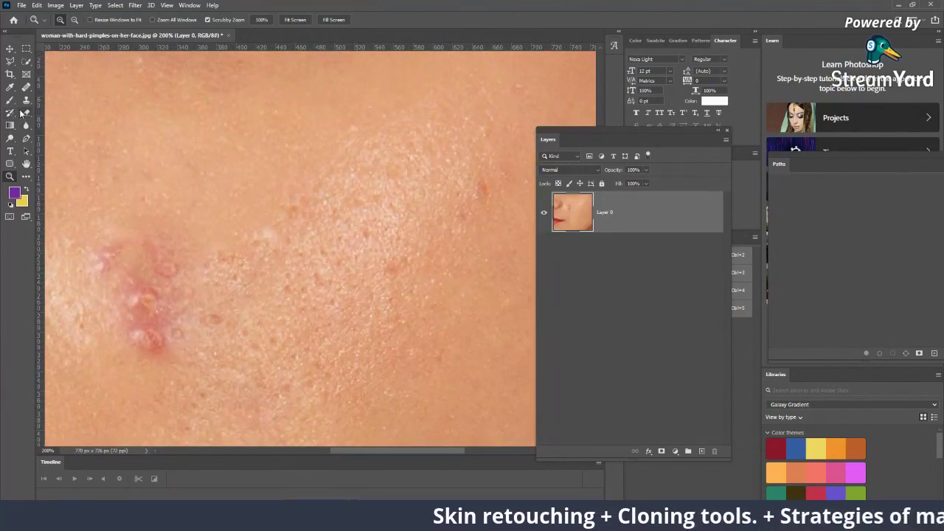
{"action": "left_click", "coordinate": [26, 87]}
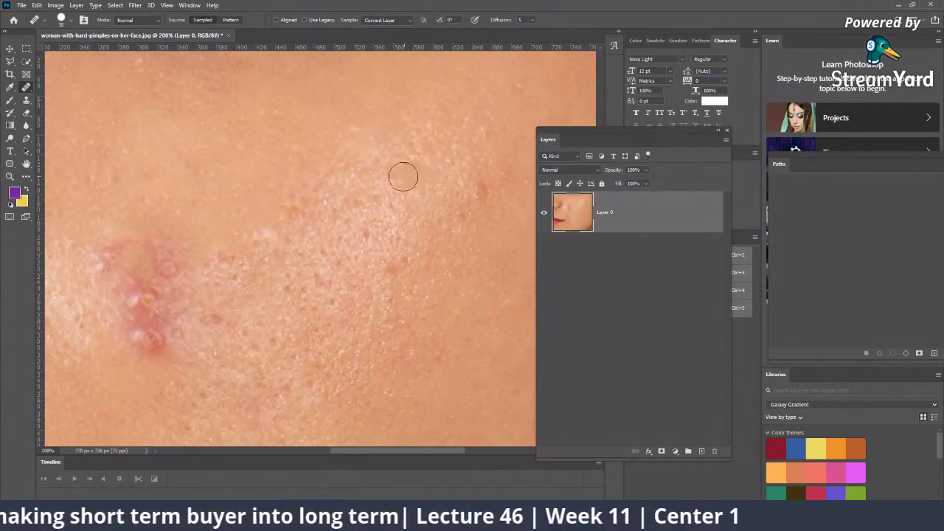
{"action": "key", "text": "z"}
{"action": "left_click", "coordinate": [401, 122]}
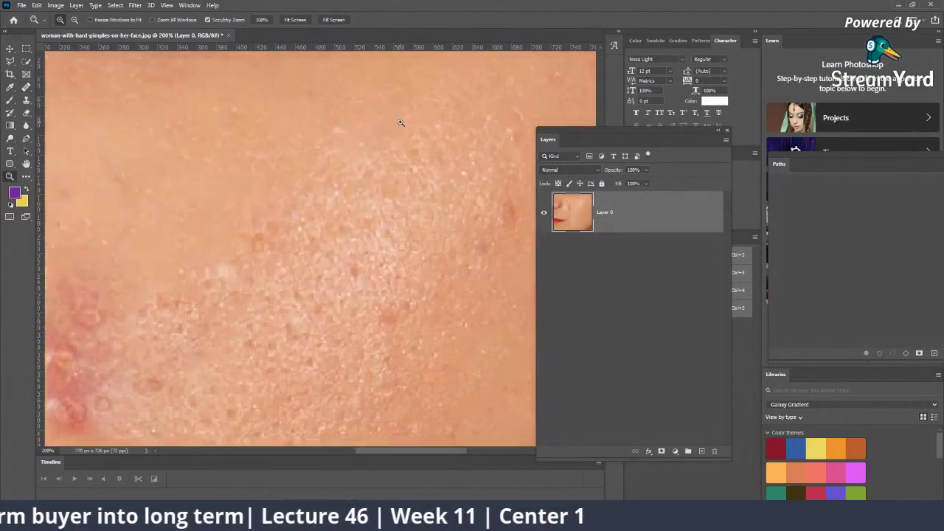
{"action": "left_click", "coordinate": [402, 124]}
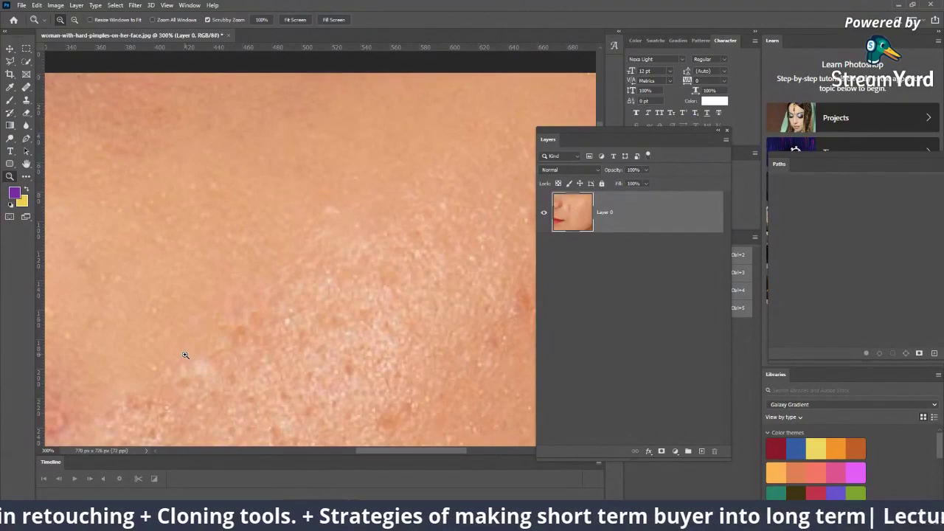
{"action": "left_click", "coordinate": [218, 403], "text": "alt"}
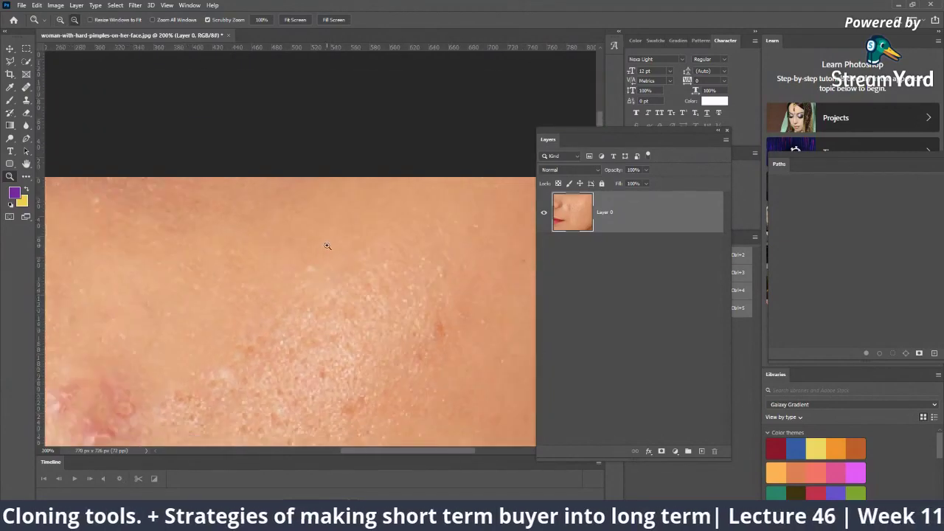
{"action": "mouse_move", "coordinate": [100, 360]}
{"action": "left_mouse_down"}
{"action": "mouse_move", "coordinate": [198, 198]}
{"action": "mouse_move", "coordinate": [336, 213]}
{"action": "left_mouse_up"}
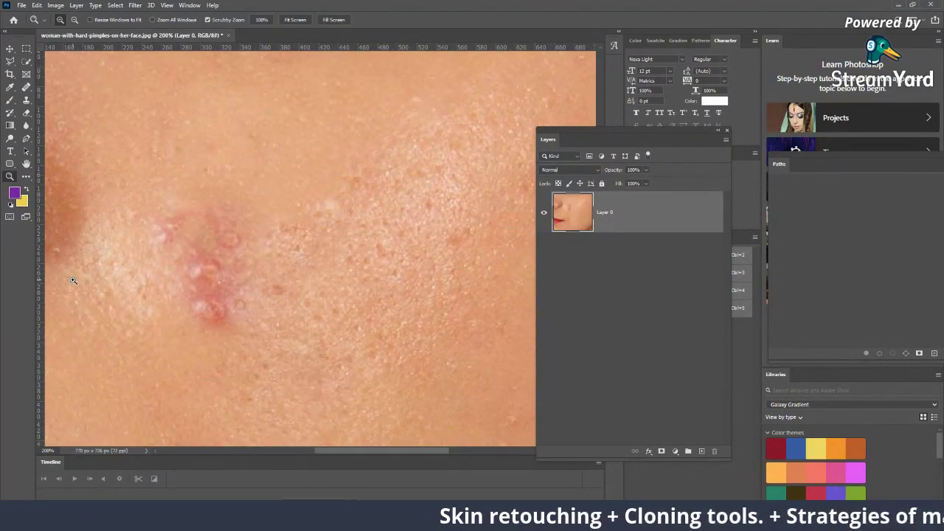
{"action": "left_click", "coordinate": [307, 164], "text": "alt"}
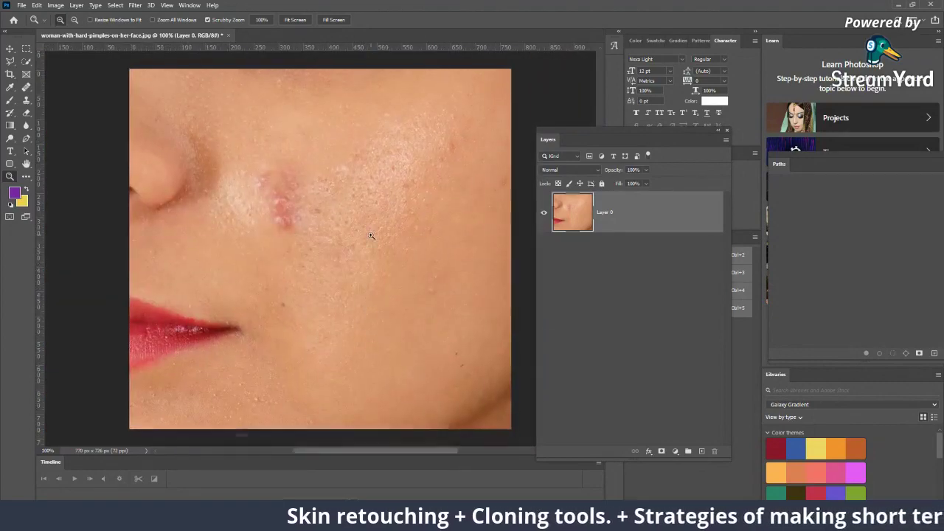
{"action": "left_click", "coordinate": [307, 165]}
{"action": "scroll", "coordinate": [147, 199], "scroll_direction": "up", "scroll_amount": 2}
{"action": "scroll", "coordinate": [278, 216], "scroll_direction": "up", "scroll_amount": 2}
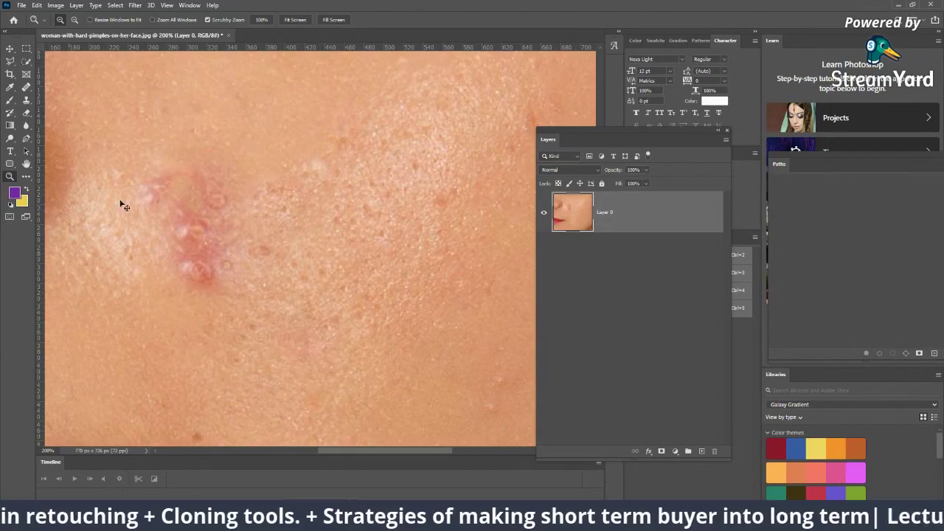
Undo the recent retouching so the original pimples return.
{"action": "key", "text": "ctrl+z"}
{"action": "key", "text": "ctrl+z"}
{"action": "key", "text": "ctrl+z"}
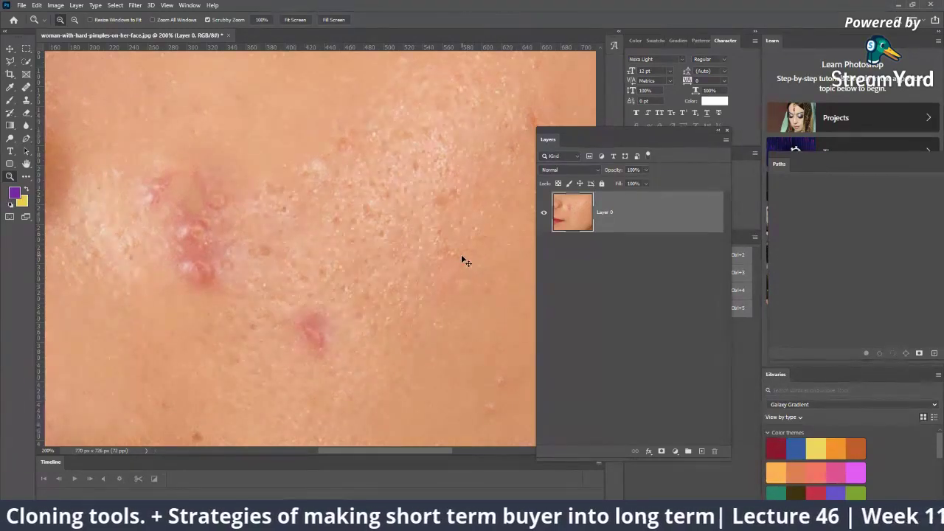
{"action": "key", "text": "ctrl+z"}
{"action": "key", "text": "ctrl+z"}
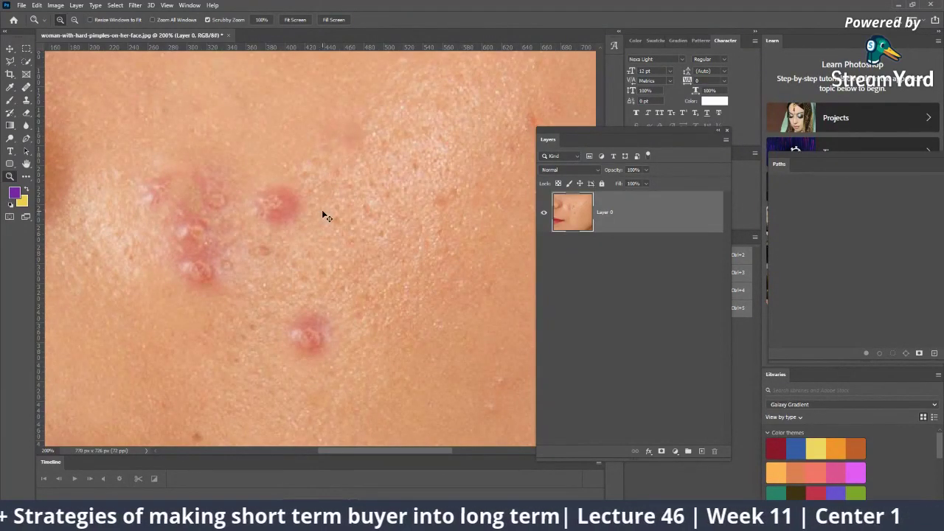
{"action": "key", "text": "ctrl+z"}
{"action": "key", "text": "ctrl+z"}
{"action": "key", "text": "ctrl+z"}
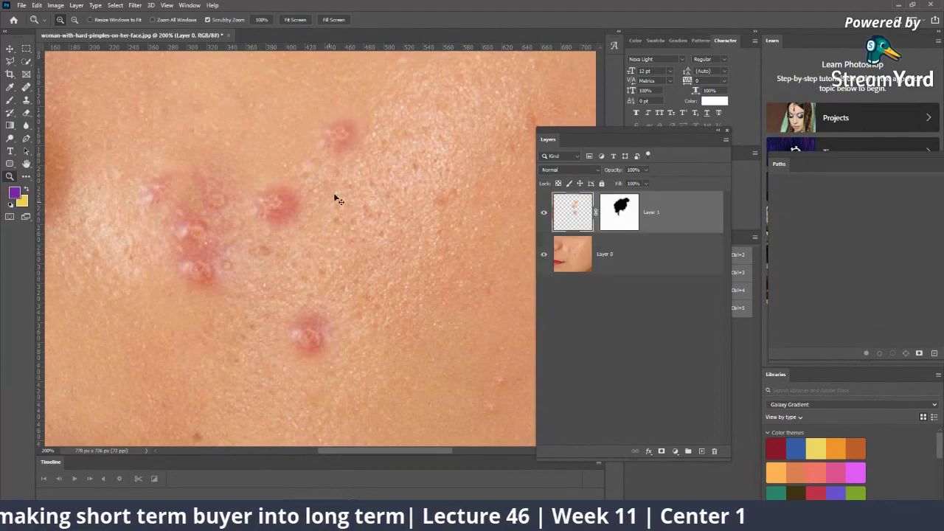
{"action": "key", "text": "ctrl+shift+z"}
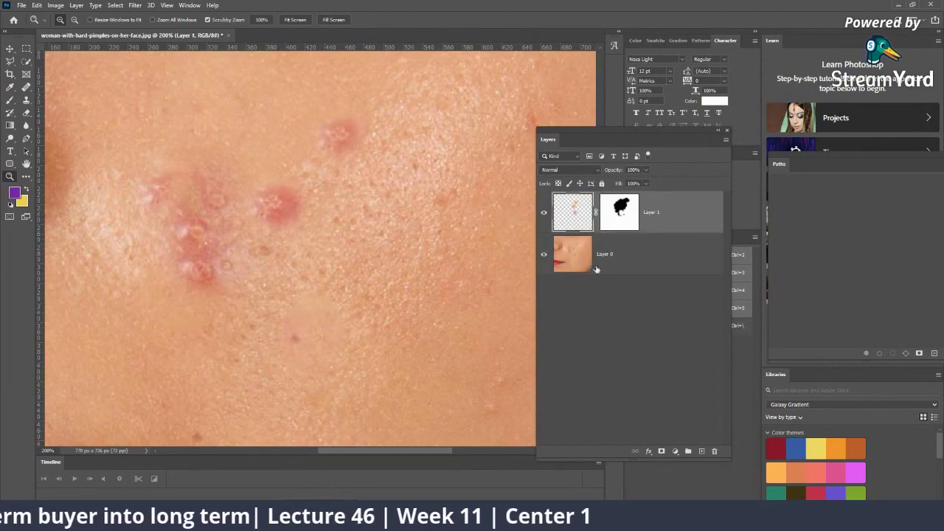
Replace the masked Layer 1 with a new empty layer and spot-heal a blemish on it.
{"action": "left_click_drag", "start_coordinate": [672, 212], "coordinate": [715, 451]}
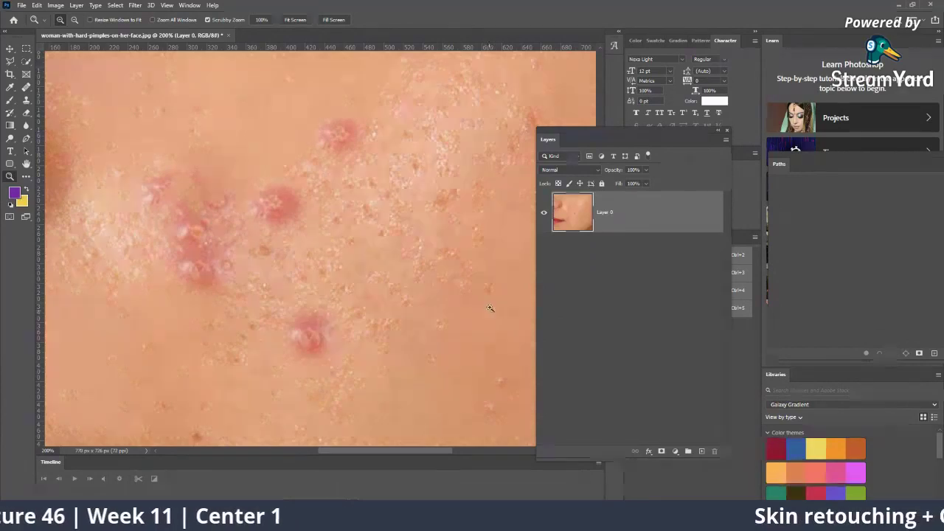
{"action": "left_click", "coordinate": [702, 451]}
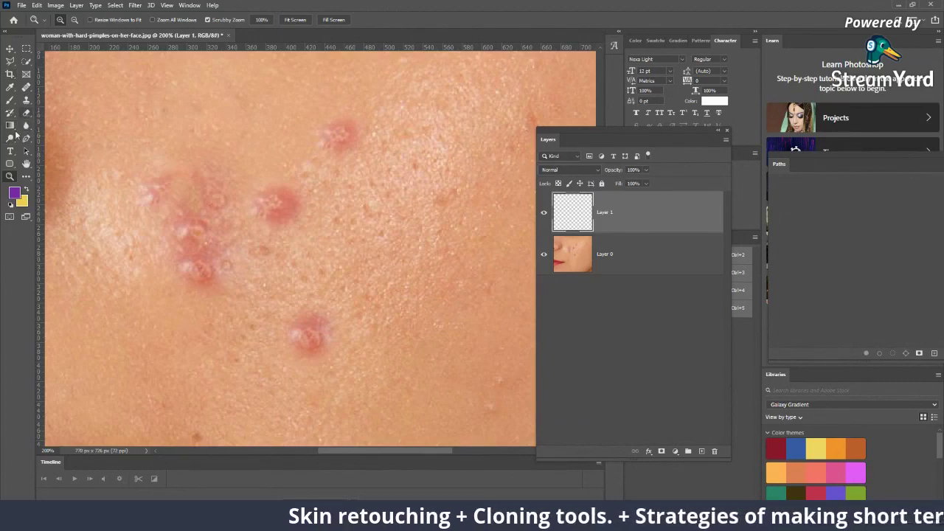
{"action": "left_click", "coordinate": [9, 100]}
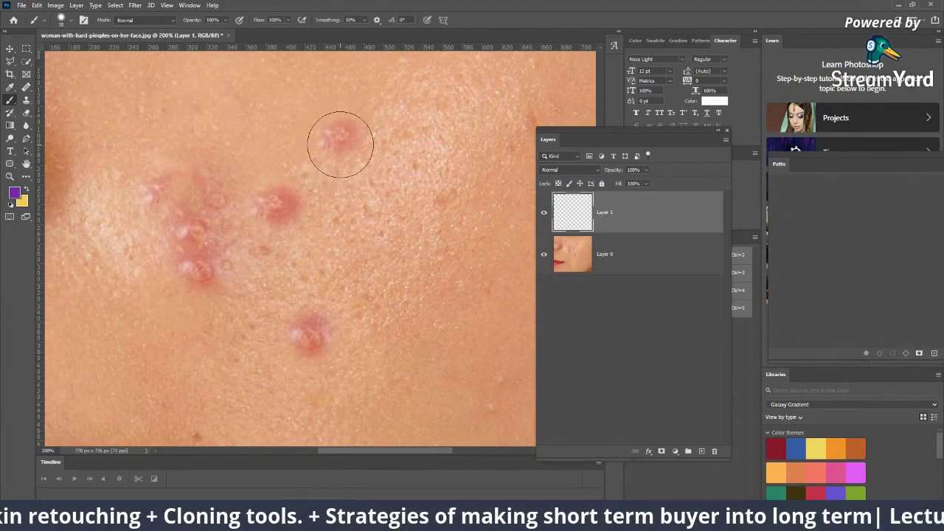
{"action": "left_click", "coordinate": [26, 88]}
{"action": "left_click", "coordinate": [77, 87]}
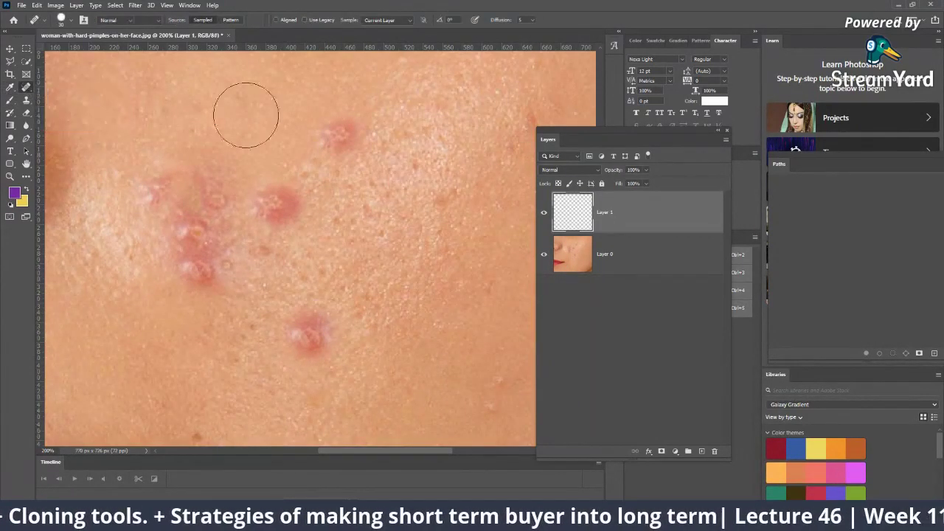
{"action": "left_click", "coordinate": [308, 334]}
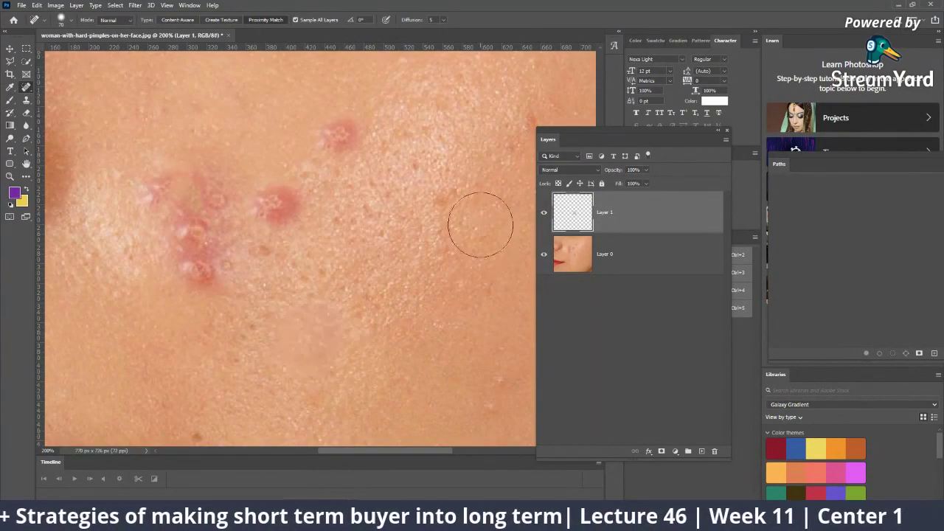
Zoom to 400% on the skin, then hide Layer 1 and select Layer 0.
{"action": "scroll", "coordinate": [386, 152], "scroll_direction": "down", "scroll_amount": 1}
{"action": "key", "text": "z"}
{"action": "left_click", "coordinate": [317, 297]}
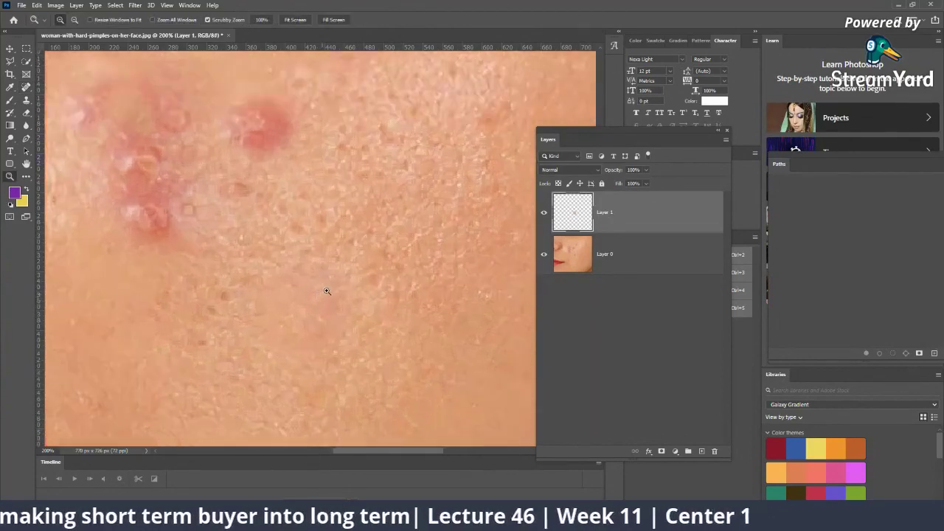
{"action": "left_click", "coordinate": [287, 336]}
{"action": "left_click", "coordinate": [544, 214]}
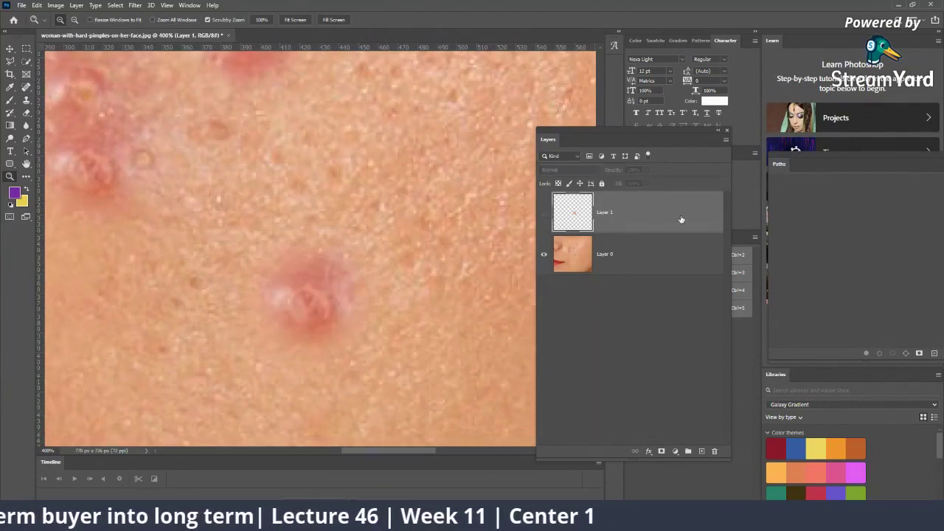
{"action": "left_click", "coordinate": [649, 263]}
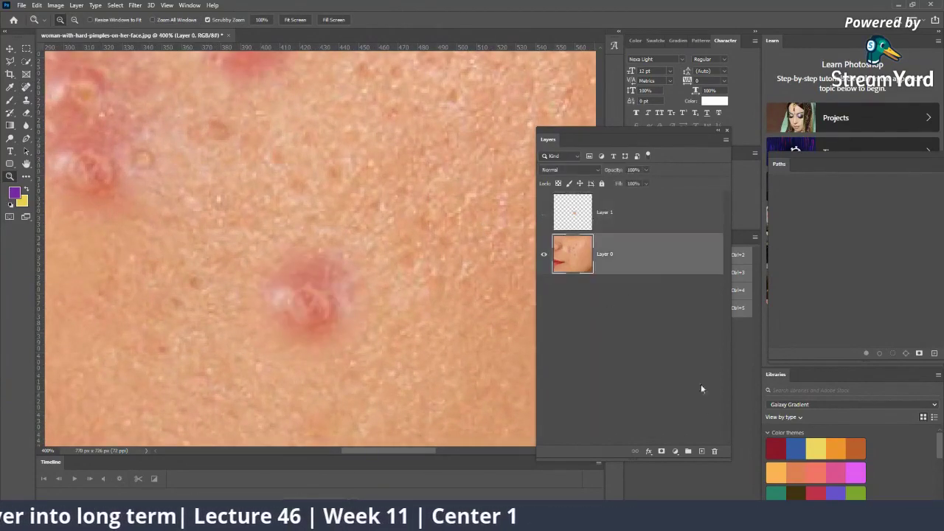
Add a new empty Layer 2 and switch to the Healing Brush.
{"action": "left_click", "coordinate": [701, 451]}
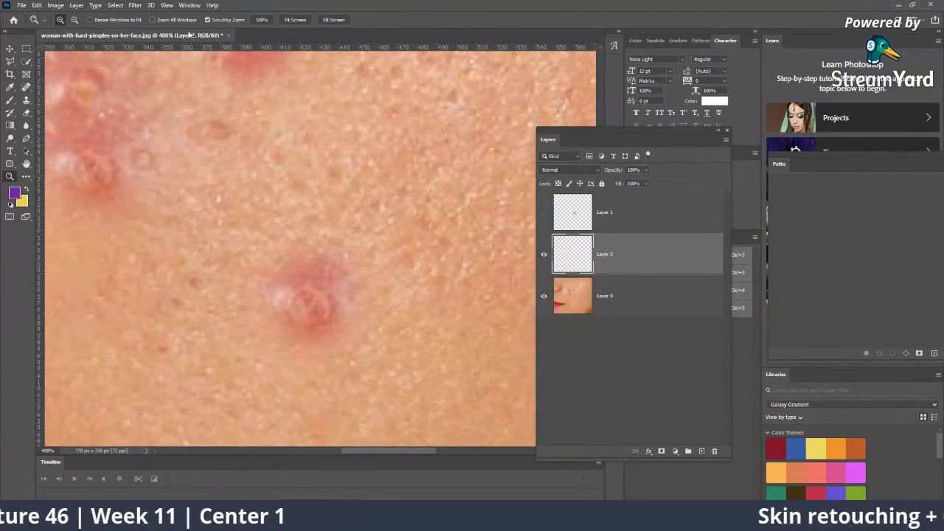
{"action": "right_click", "coordinate": [25, 87]}
{"action": "left_click", "coordinate": [74, 96]}
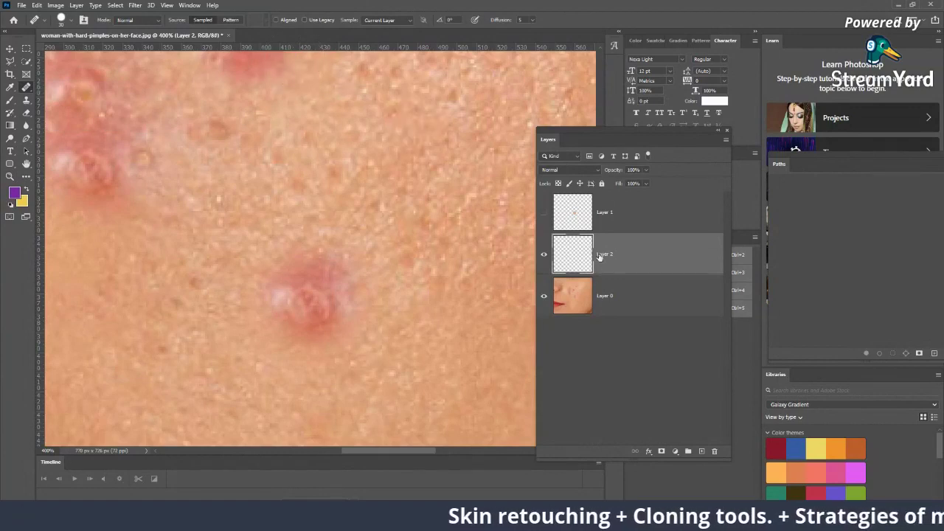
{"action": "left_click", "coordinate": [403, 23]}
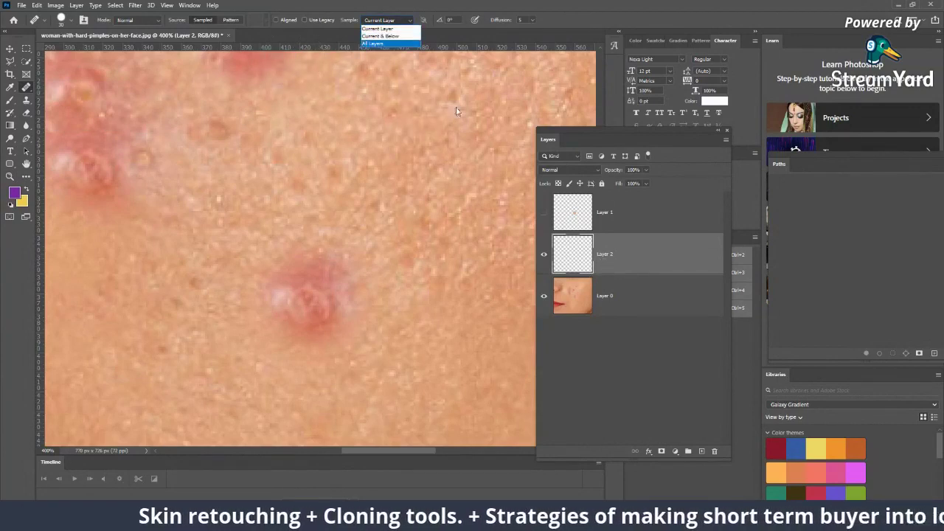
{"action": "left_click", "coordinate": [634, 264]}
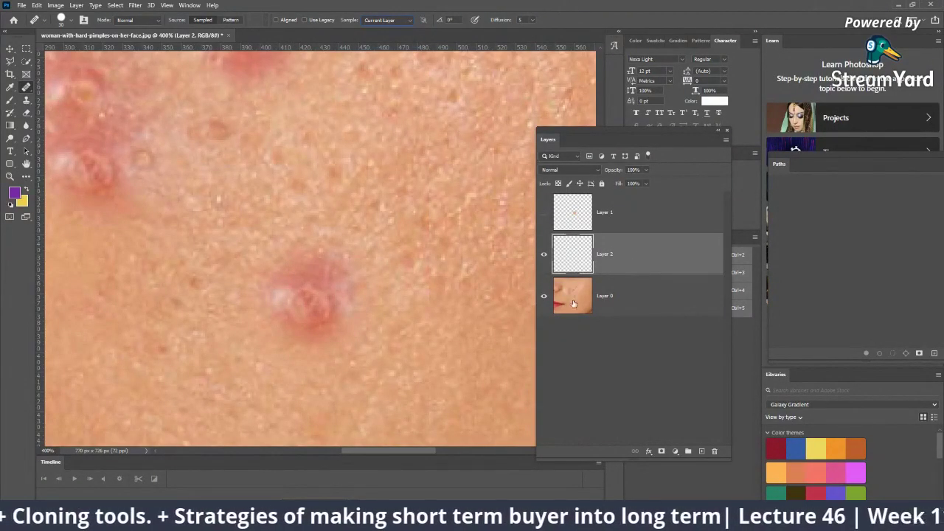
Make Layer 2 the working layer and set Healing Brush sampling to Current & Below.
{"action": "left_click", "coordinate": [573, 303]}
{"action": "left_click", "coordinate": [602, 258]}
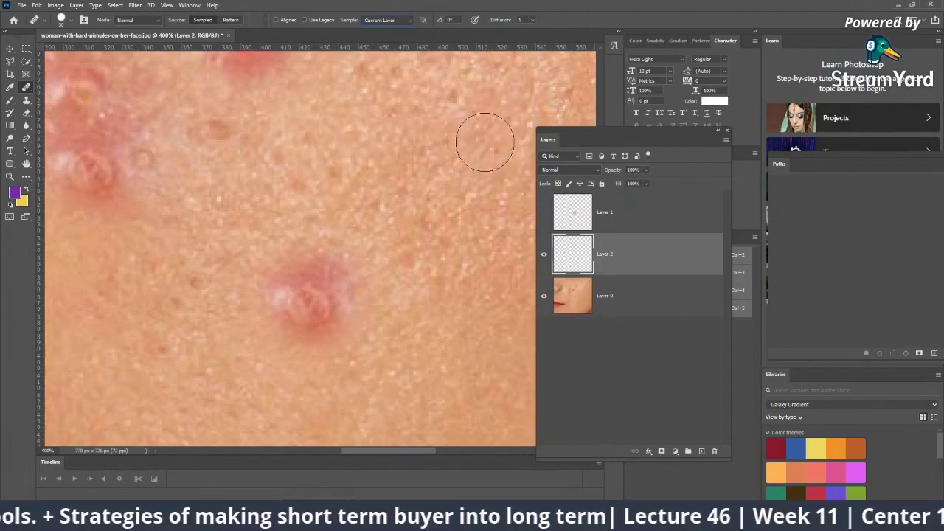
{"action": "left_click", "coordinate": [583, 201]}
{"action": "left_click", "coordinate": [601, 261]}
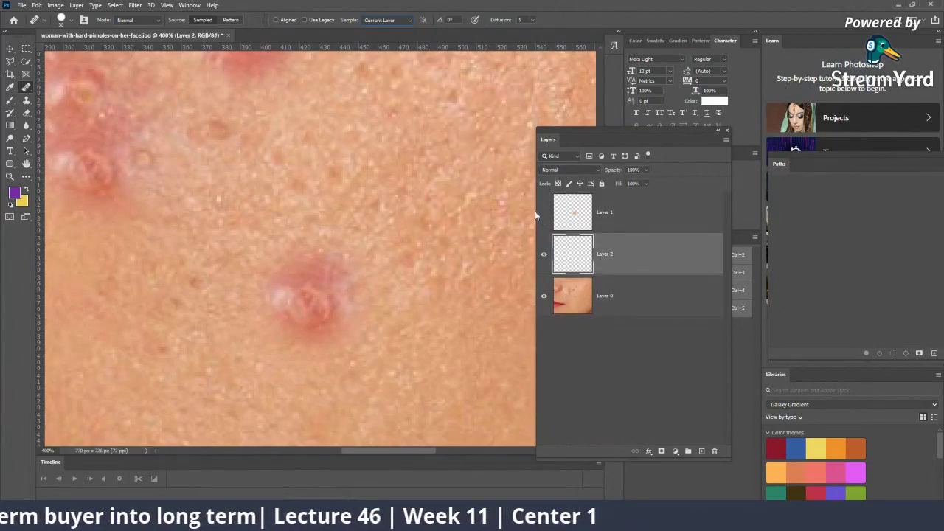
{"action": "left_click", "coordinate": [398, 21]}
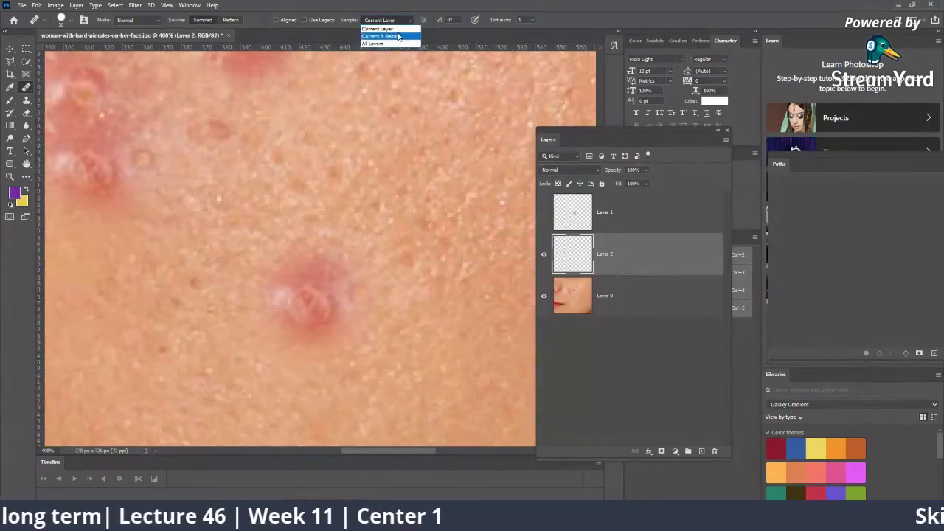
{"action": "left_click", "coordinate": [398, 36]}
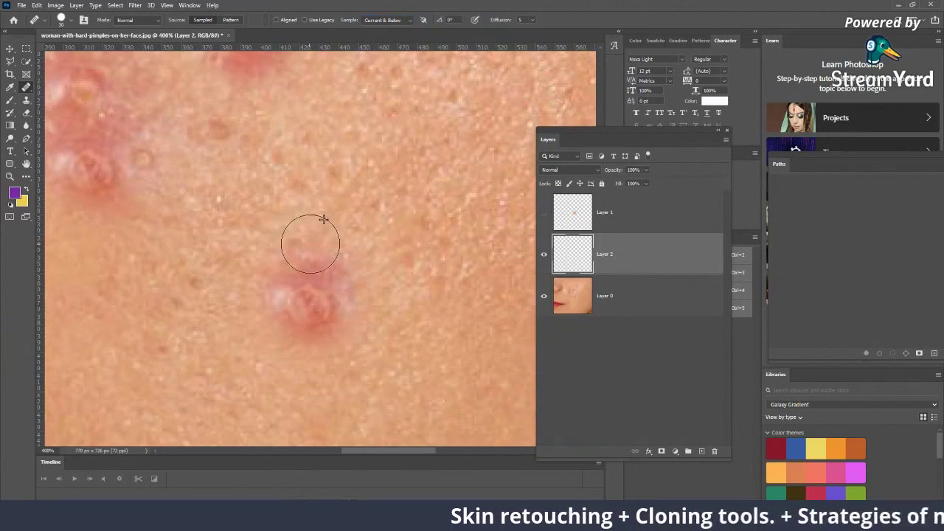
Sample clean skin and heal the lower-left and upper parts of the central pimple.
{"action": "left_click", "coordinate": [213, 269], "text": "alt"}
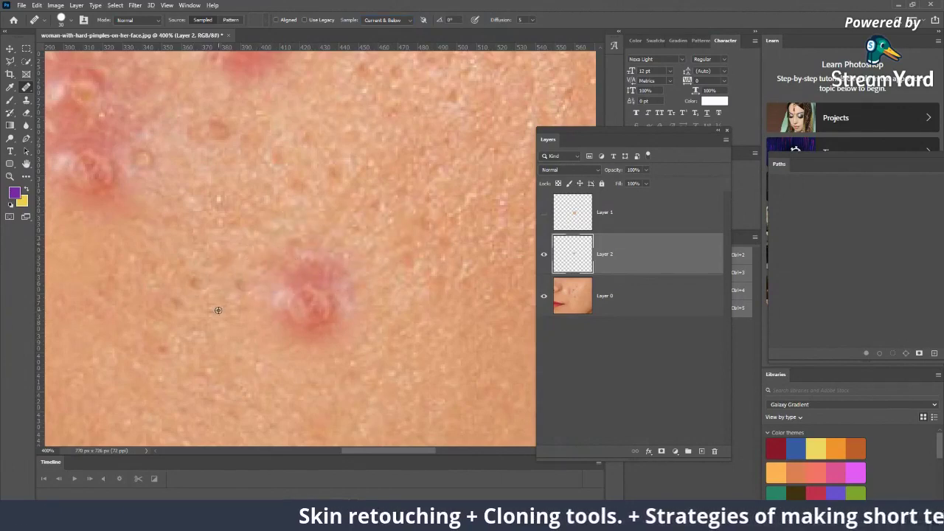
{"action": "left_click_drag", "start_coordinate": [243, 331], "coordinate": [280, 319]}
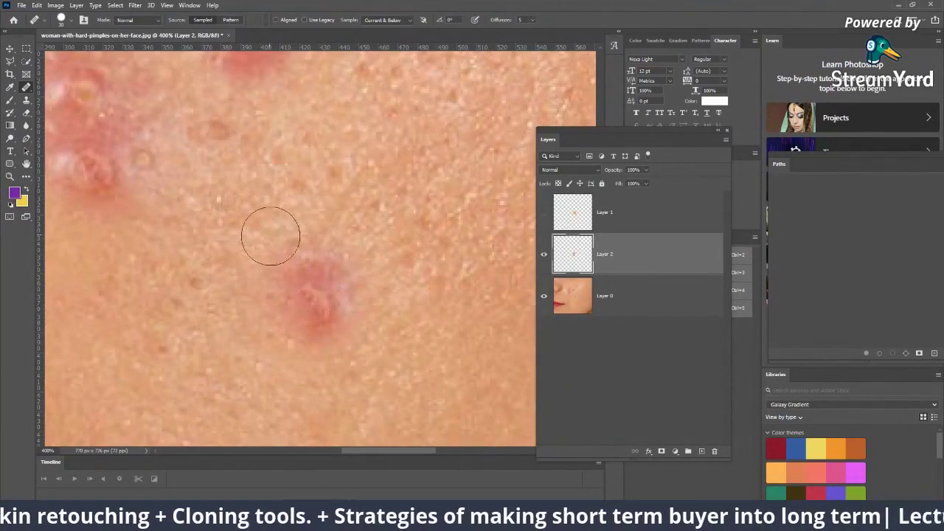
{"action": "left_click_drag", "start_coordinate": [269, 236], "coordinate": [324, 270]}
{"action": "left_click", "coordinate": [259, 274], "text": "alt"}
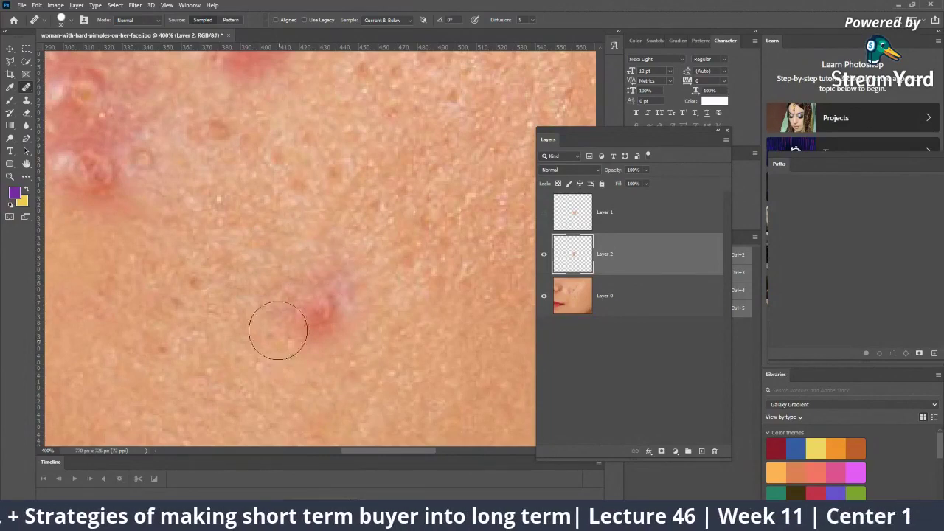
{"action": "mouse_move", "coordinate": [277, 330]}
{"action": "left_mouse_down"}
{"action": "mouse_move", "coordinate": [301, 337]}
{"action": "mouse_move", "coordinate": [316, 320]}
{"action": "mouse_move", "coordinate": [322, 332]}
{"action": "mouse_move", "coordinate": [341, 295]}
{"action": "left_mouse_up"}
Resample clean skin and heal the remaining redness and the purplish blemish.
{"action": "left_click", "coordinate": [301, 379], "text": "alt"}
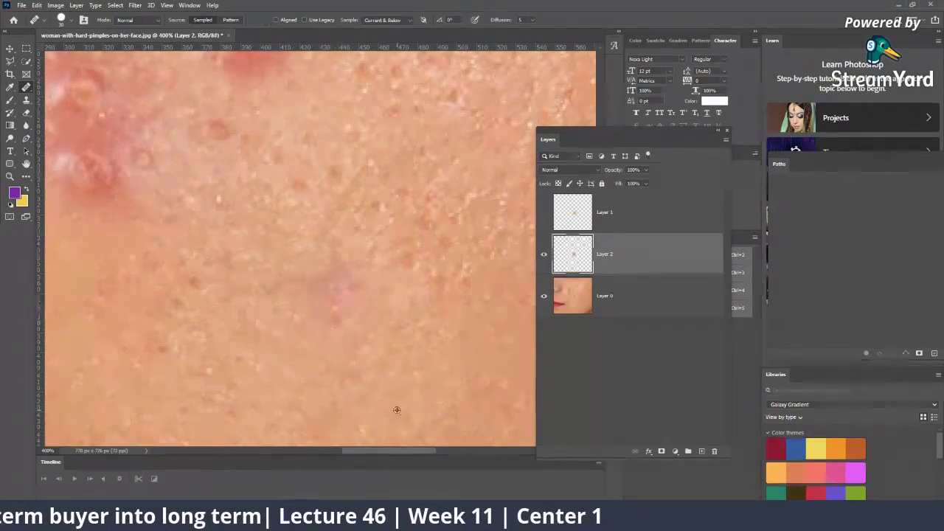
{"action": "left_click", "coordinate": [397, 410], "text": "alt"}
{"action": "left_click_drag", "start_coordinate": [358, 331], "coordinate": [359, 288]}
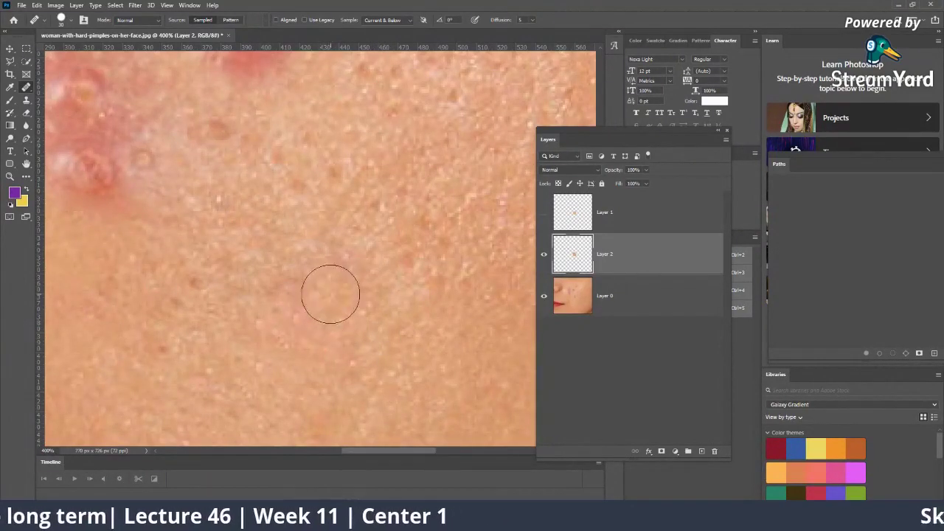
{"action": "left_click", "coordinate": [251, 351], "text": "alt"}
{"action": "left_click_drag", "start_coordinate": [280, 321], "coordinate": [301, 306]}
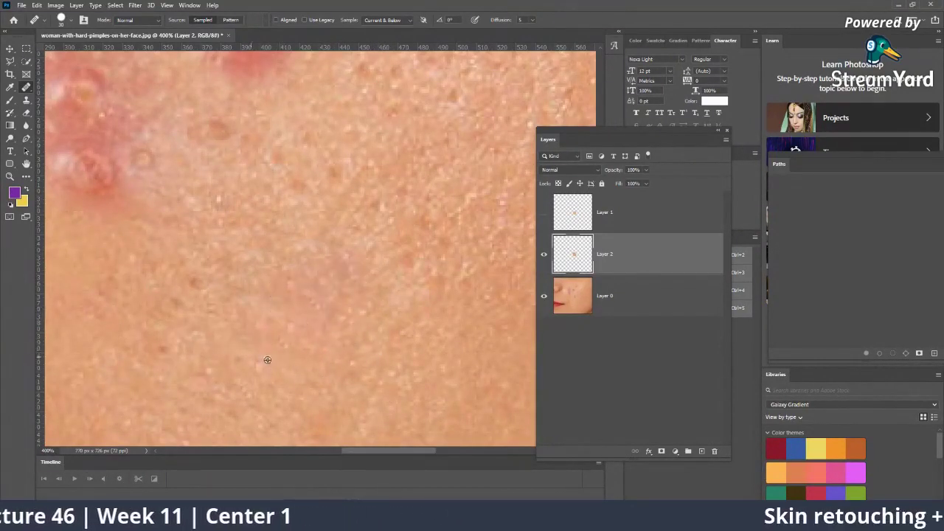
Zoom the view to 200% and toggle Layer 2 on and off to compare.
{"action": "key", "text": "z"}
{"action": "left_click", "coordinate": [380, 259], "text": "alt"}
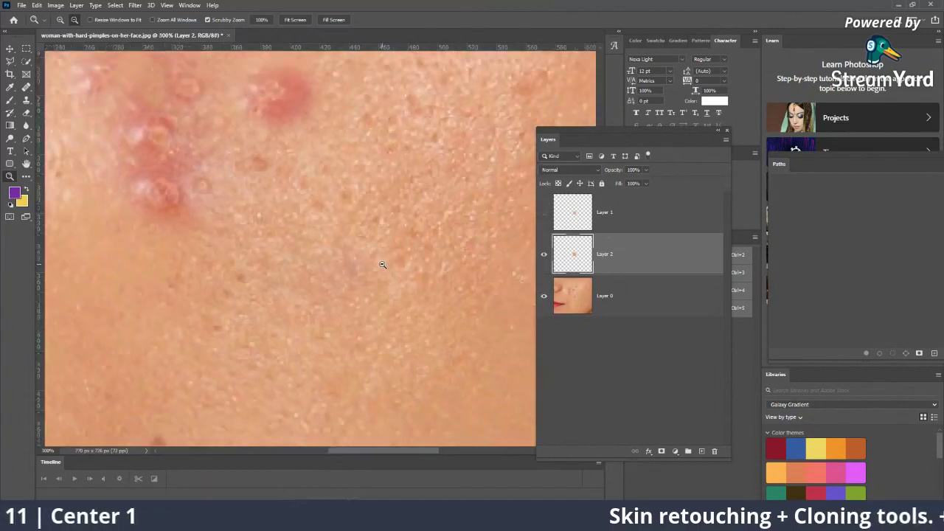
{"action": "left_click", "coordinate": [382, 264], "text": "alt"}
{"action": "left_click", "coordinate": [465, 236]}
{"action": "left_click", "coordinate": [465, 236]}
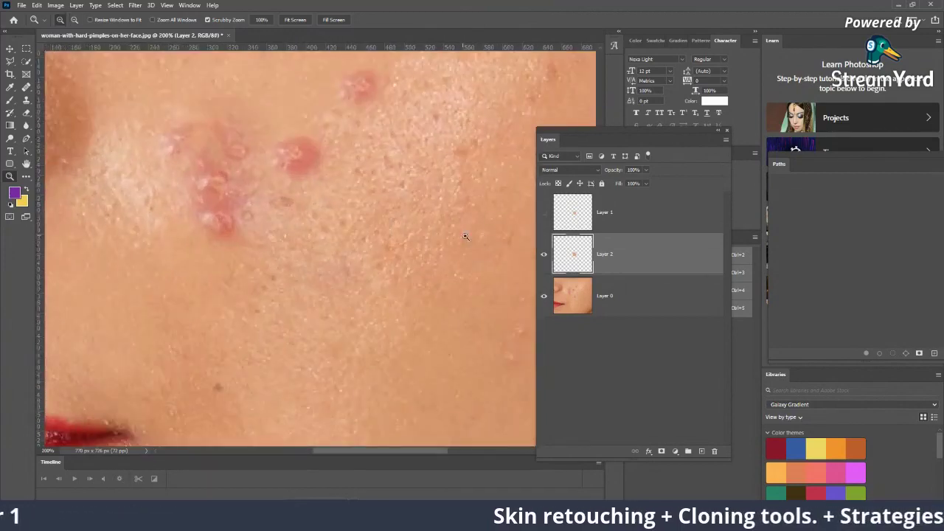
{"action": "left_click", "coordinate": [545, 256]}
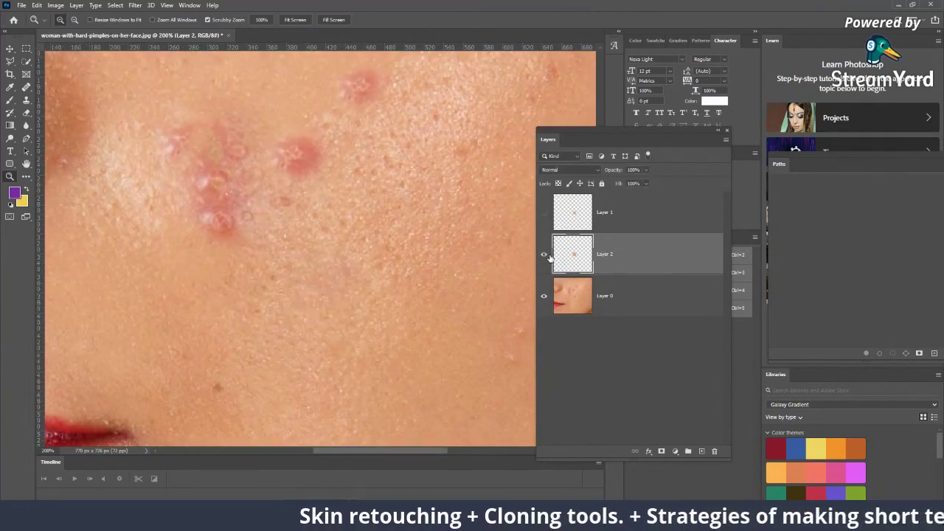
{"action": "left_click", "coordinate": [544, 255]}
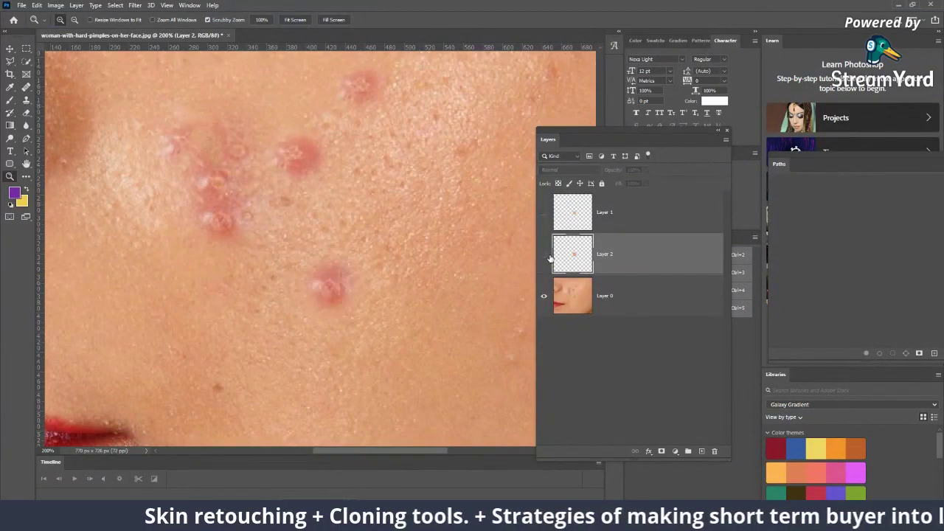
{"action": "left_click", "coordinate": [544, 255]}
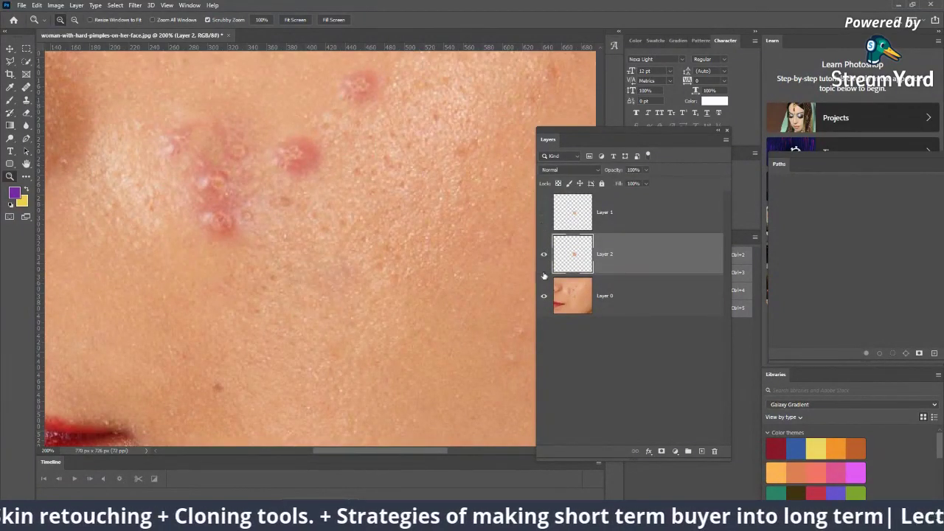
{"action": "left_click", "coordinate": [545, 258]}
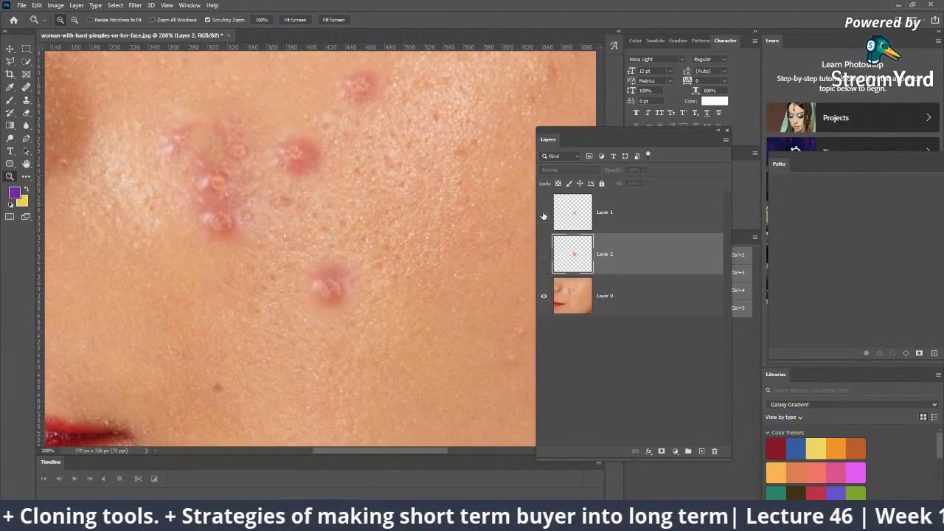
Show Layer 1, dismiss the hidden-layer warning, and zoom in to 500% on the cheek.
{"action": "left_click", "coordinate": [543, 215]}
{"action": "key", "text": "j"}
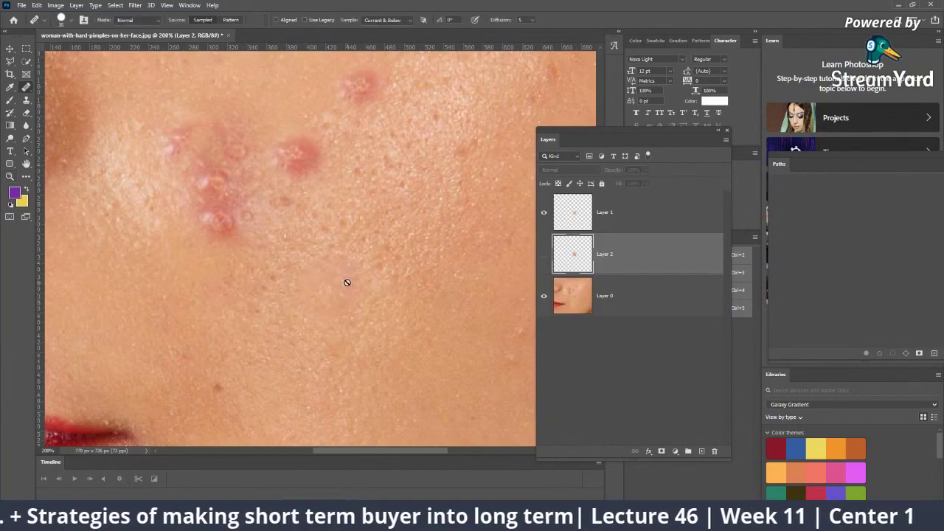
{"action": "left_click", "coordinate": [348, 282]}
{"action": "left_click", "coordinate": [457, 200]}
{"action": "key", "text": "z"}
{"action": "left_click", "coordinate": [337, 290]}
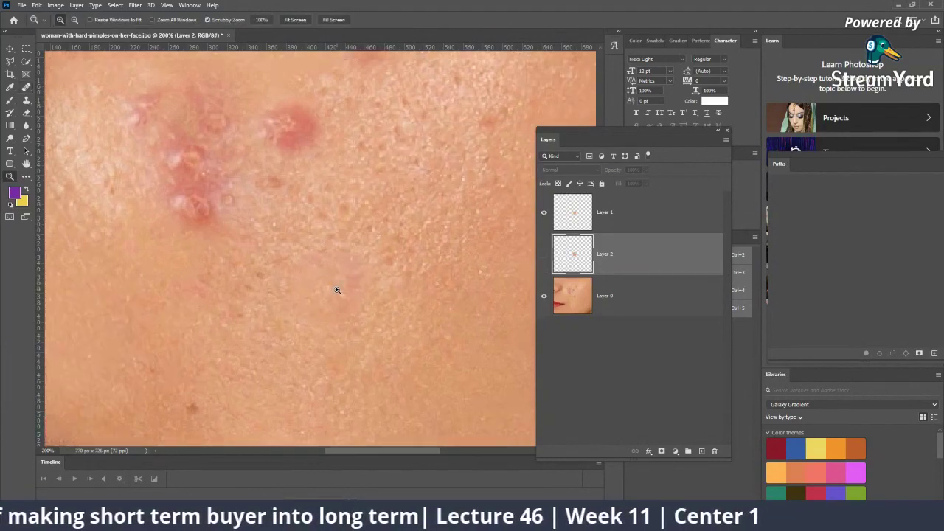
{"action": "left_click", "coordinate": [337, 290]}
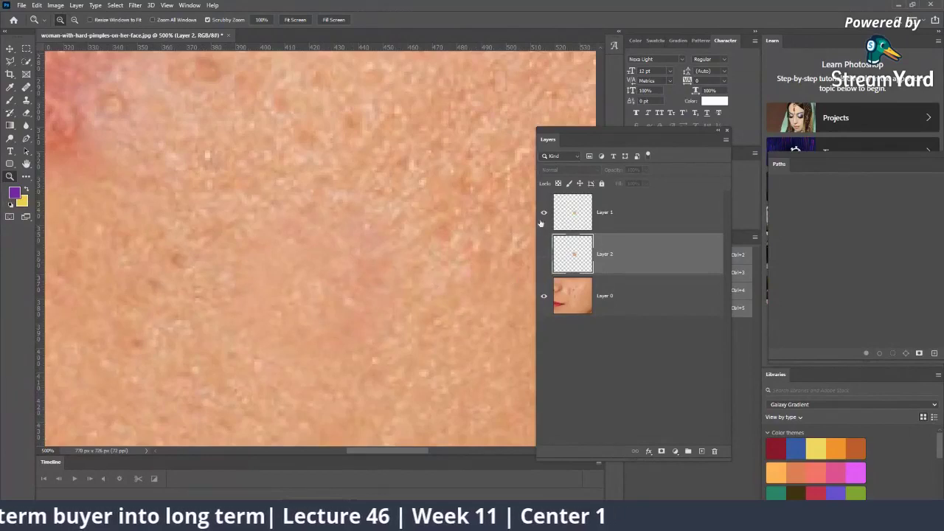
Toggle Layer 1 and Layer 2 visibility to compare healed and original skin.
{"action": "left_click", "coordinate": [545, 213]}
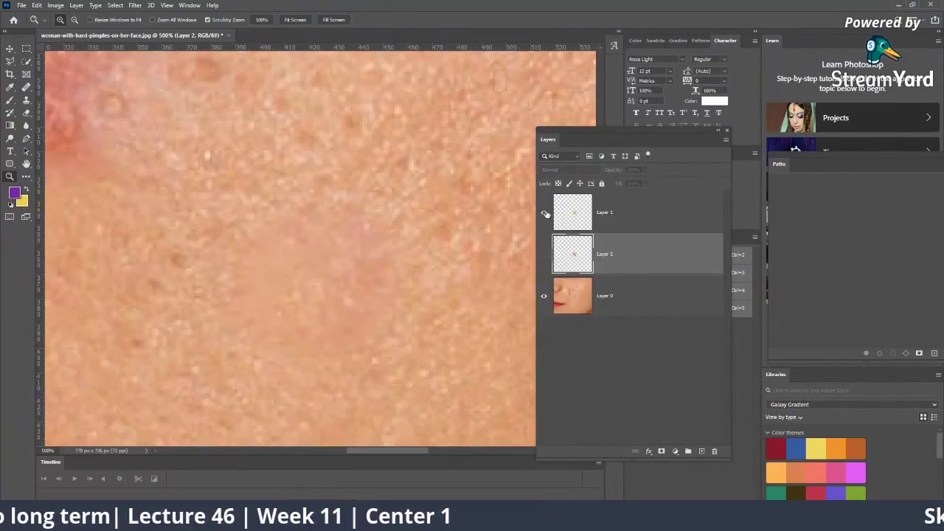
{"action": "left_click", "coordinate": [545, 213]}
{"action": "left_click", "coordinate": [545, 254]}
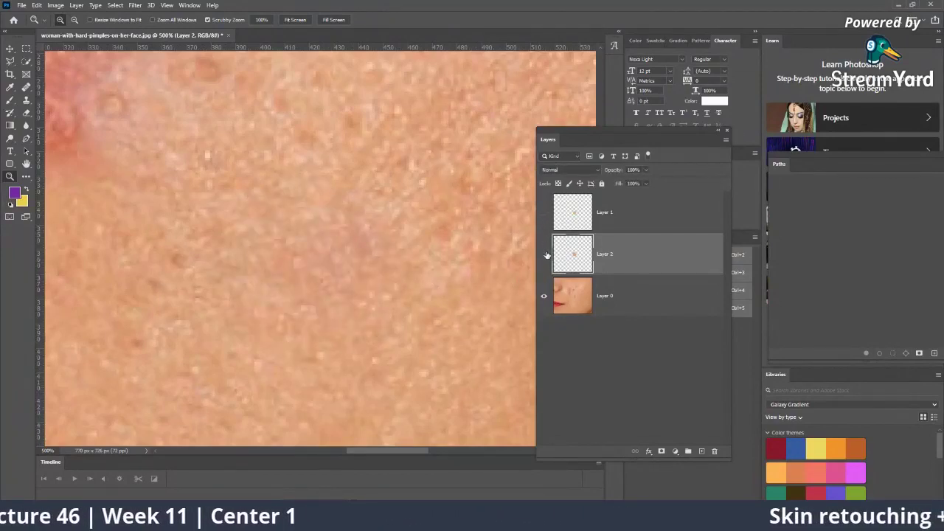
{"action": "left_click", "coordinate": [545, 254]}
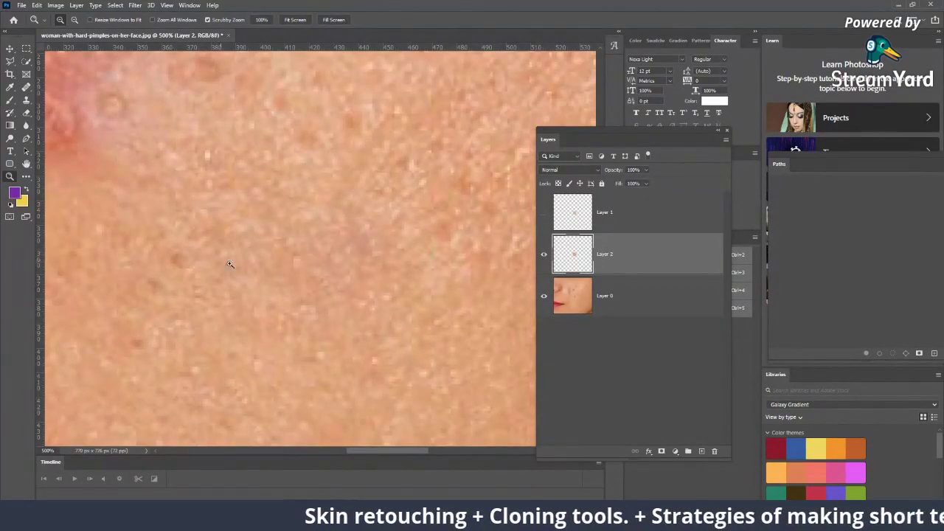
{"action": "left_click", "coordinate": [544, 255]}
{"action": "left_click", "coordinate": [544, 255]}
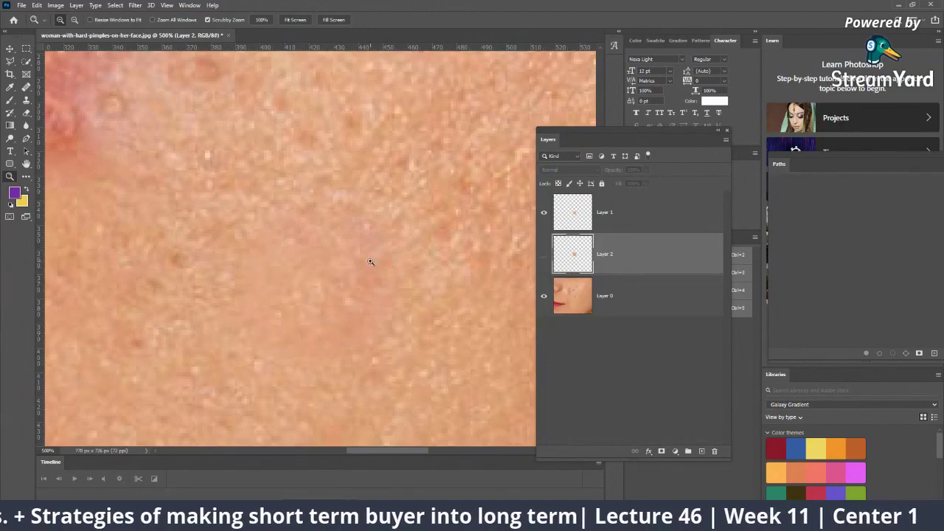
Scroll down and back up over the cheek to inspect it, ending on the healing brush.
{"action": "scroll", "coordinate": [378, 275], "scroll_direction": "down", "scroll_amount": 1}
{"action": "scroll", "coordinate": [382, 276], "scroll_direction": "down", "scroll_amount": 1}
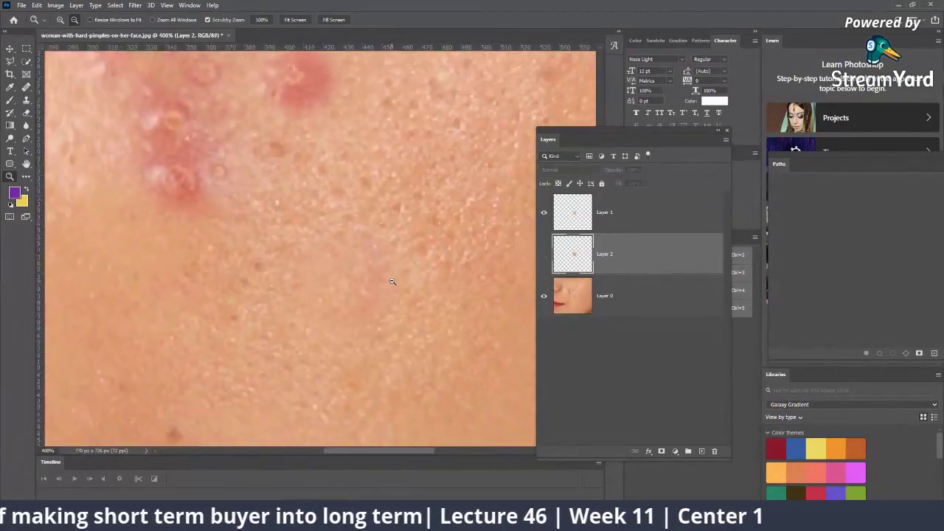
{"action": "scroll", "coordinate": [385, 279], "scroll_direction": "down", "scroll_amount": 1}
{"action": "scroll", "coordinate": [389, 281], "scroll_direction": "down", "scroll_amount": 1}
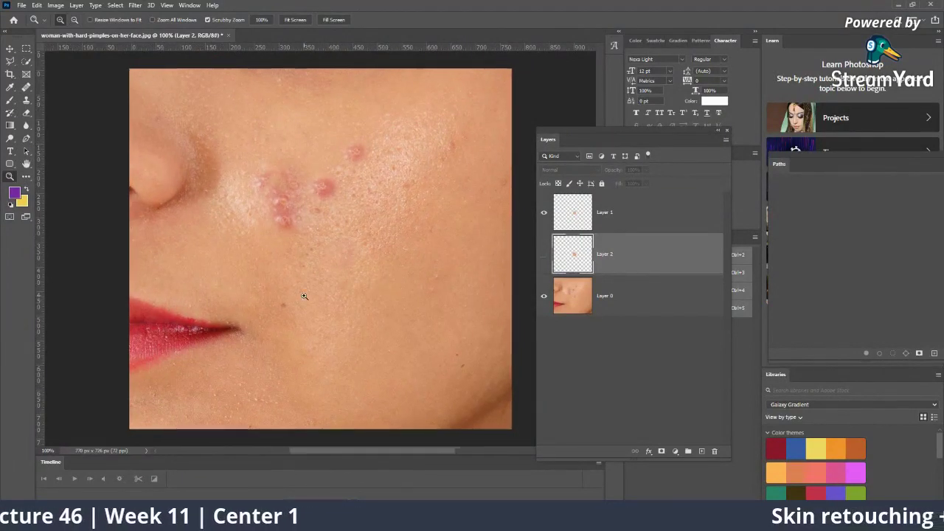
{"action": "scroll", "coordinate": [284, 304], "scroll_direction": "up", "scroll_amount": 1}
{"action": "scroll", "coordinate": [258, 324], "scroll_direction": "up", "scroll_amount": 1}
{"action": "scroll", "coordinate": [241, 337], "scroll_direction": "up", "scroll_amount": 1}
{"action": "scroll", "coordinate": [241, 338], "scroll_direction": "up", "scroll_amount": 1}
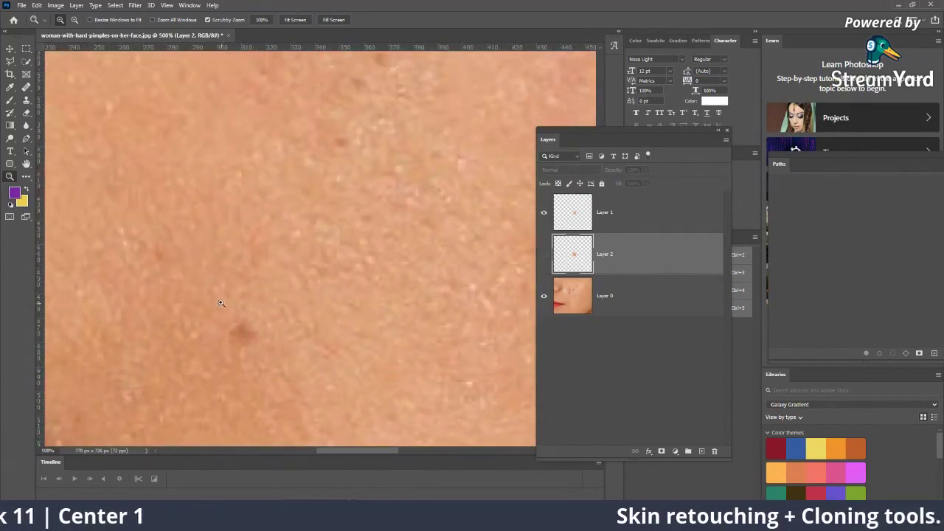
{"action": "left_click", "coordinate": [26, 86]}
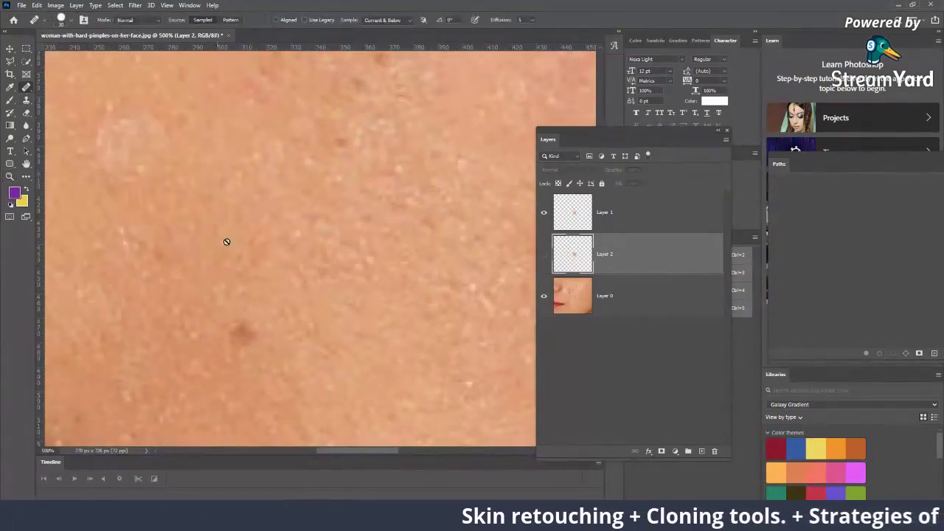
Switch to the Spot Healing Brush and make Layer 1 the active layer.
{"action": "right_click", "coordinate": [30, 83]}
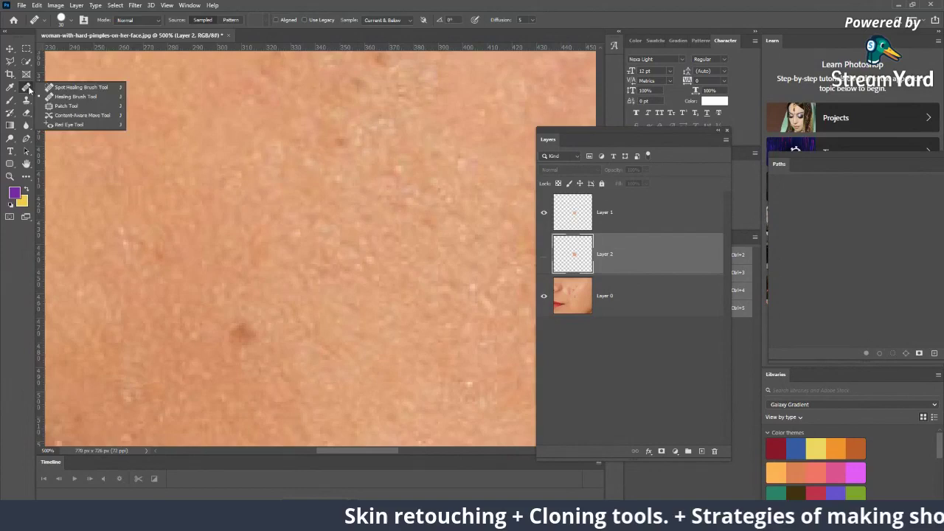
{"action": "left_click", "coordinate": [74, 85]}
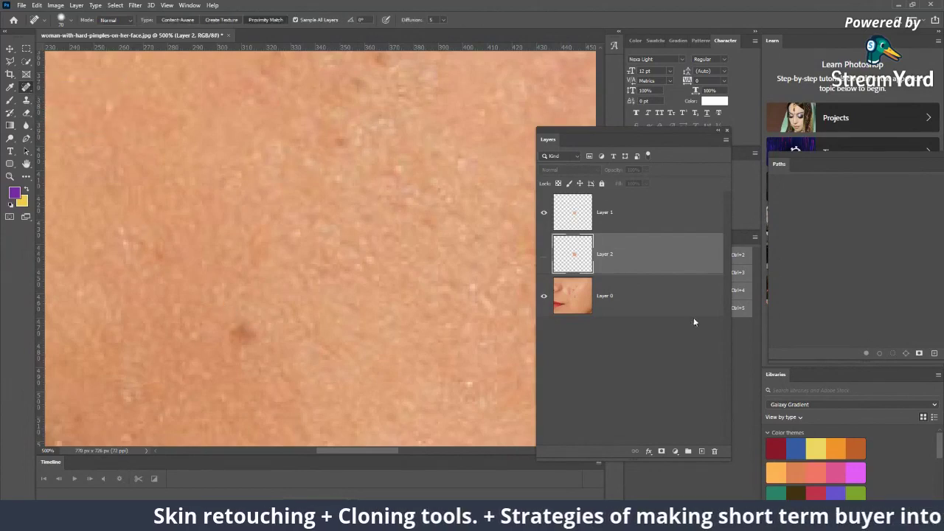
{"action": "left_click", "coordinate": [656, 309]}
{"action": "left_click", "coordinate": [639, 225]}
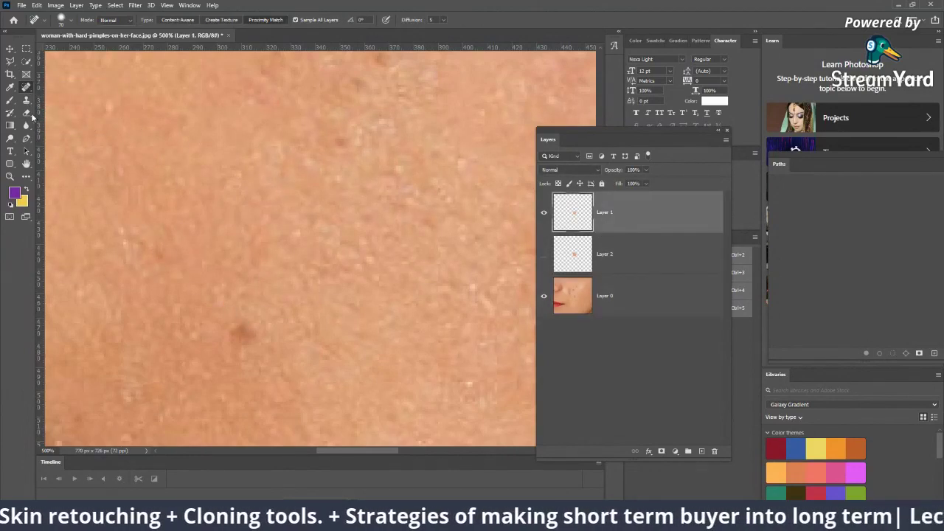
{"action": "right_click", "coordinate": [32, 88]}
{"action": "left_click", "coordinate": [74, 86]}
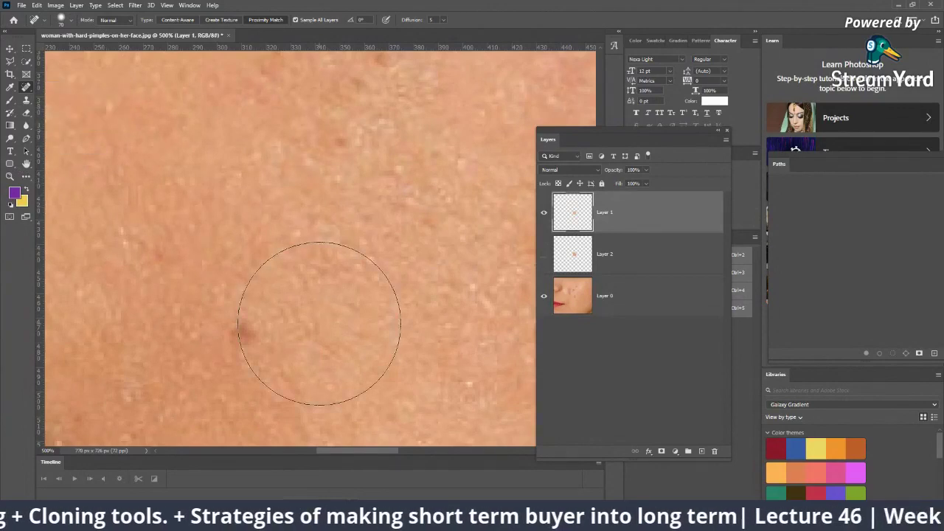
Resize the brush with [ and ] and spot-heal the small dark spot on the cheek.
{"action": "key", "text": "bracketleft"}
{"action": "key", "text": "bracketleft"}
{"action": "key", "text": "bracketleft"}
{"action": "key", "text": "bracketleft"}
{"action": "key", "text": "bracketleft"}
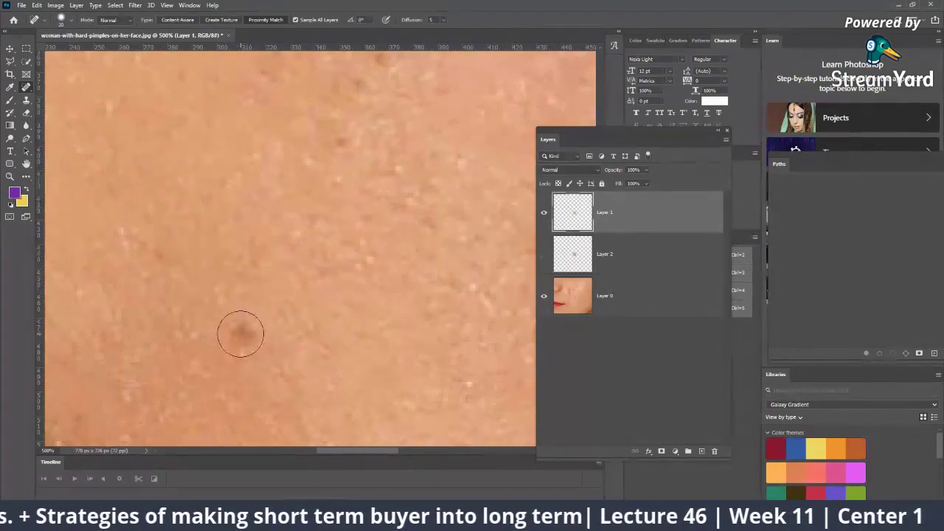
{"action": "key", "text": "bracketleft"}
{"action": "key", "text": "bracketleft"}
{"action": "key", "text": "bracketleft"}
{"action": "left_click", "coordinate": [239, 331]}
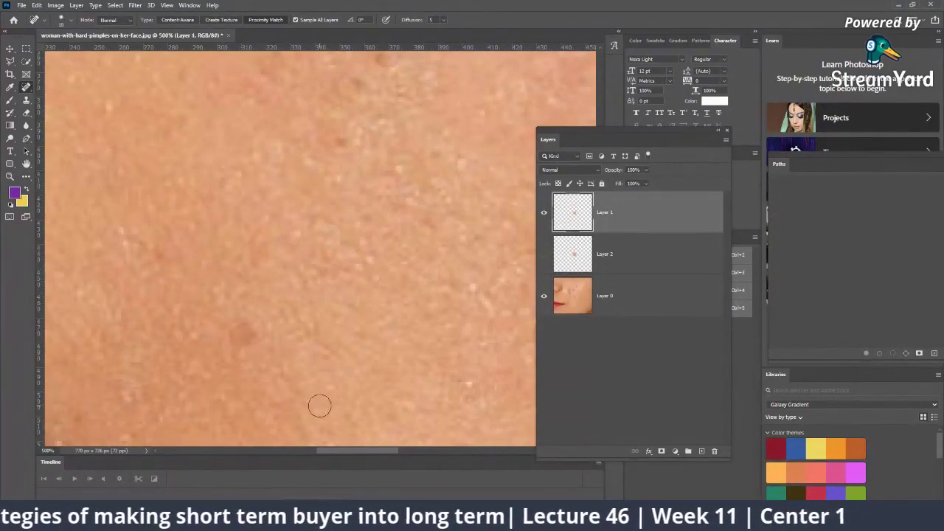
{"action": "key", "text": "bracketright"}
{"action": "key", "text": "bracketright"}
{"action": "key", "text": "bracketright"}
{"action": "left_click", "coordinate": [250, 341]}
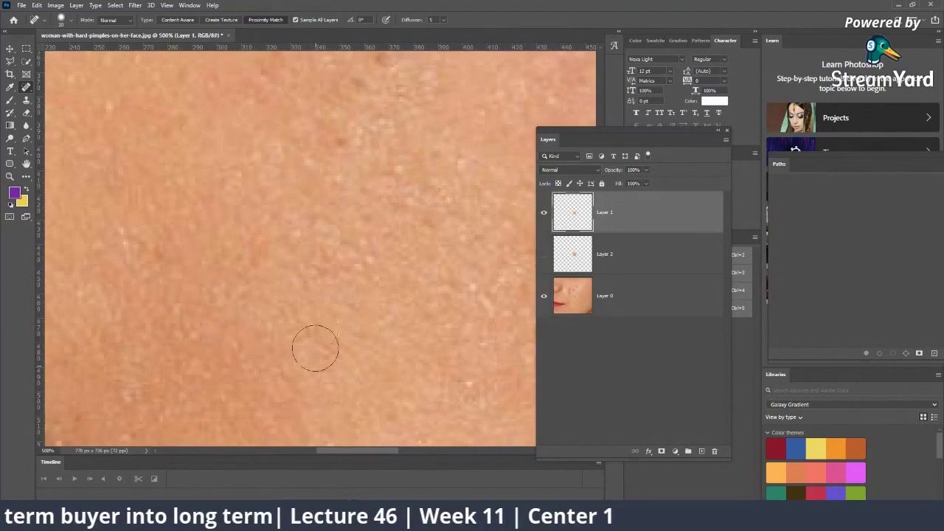
Zoom out to the whole face, then zoom in closely on the pimple cluster beside the nose.
{"action": "key", "text": "z"}
{"action": "left_click", "coordinate": [317, 293], "text": "alt"}
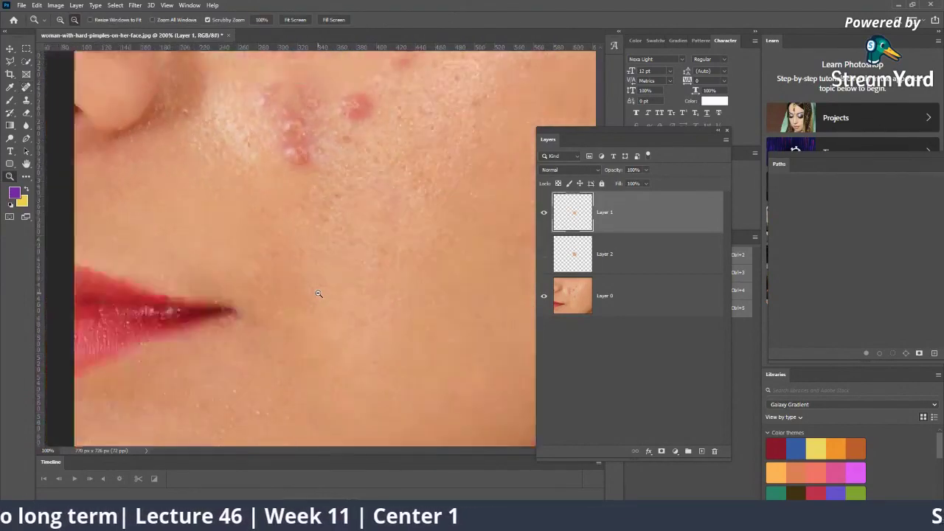
{"action": "left_click", "coordinate": [328, 243], "text": "alt"}
{"action": "left_click", "coordinate": [334, 178]}
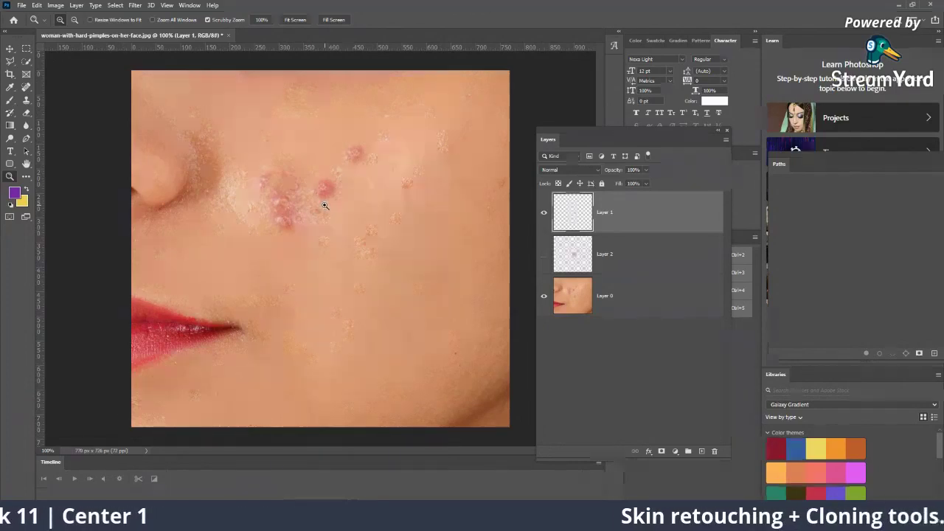
{"action": "left_click", "coordinate": [292, 203]}
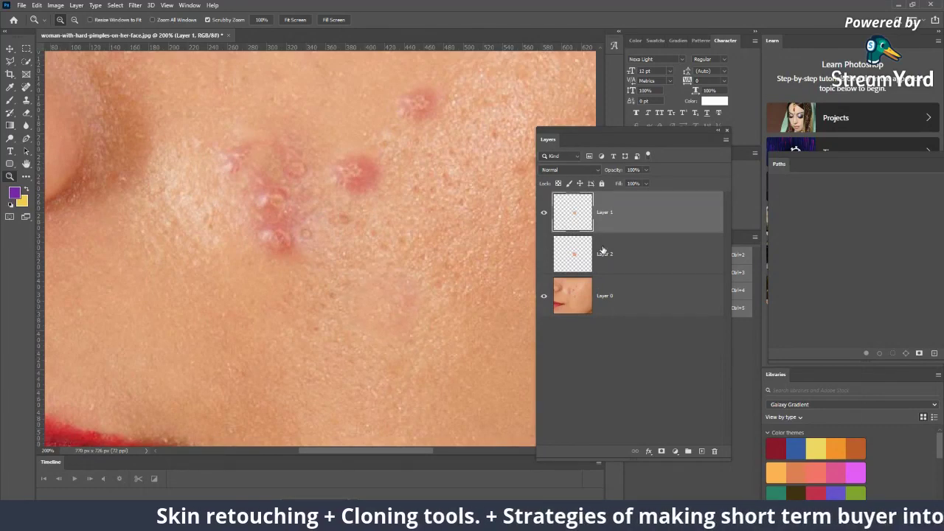
{"action": "left_click", "coordinate": [582, 254]}
{"action": "left_click_drag", "start_coordinate": [255, 177], "coordinate": [303, 222]}
{"action": "left_click", "coordinate": [303, 222]}
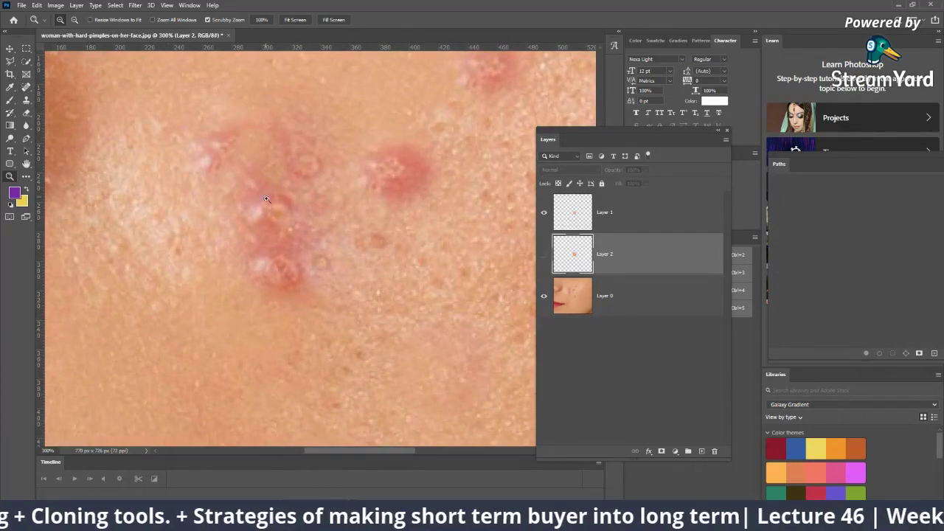
On Layer 1, try spot-healing the pimple cluster with a larger brush, then undo it.
{"action": "left_click", "coordinate": [26, 87]}
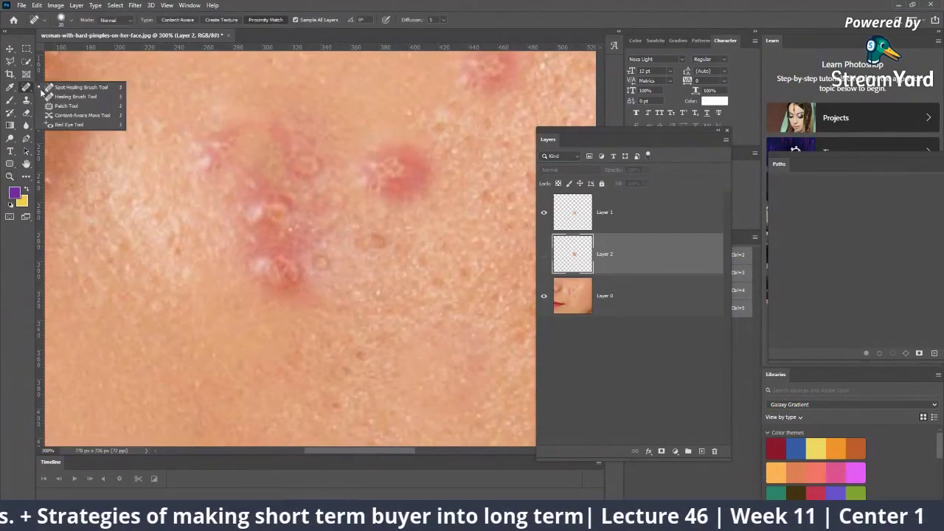
{"action": "left_click", "coordinate": [53, 88]}
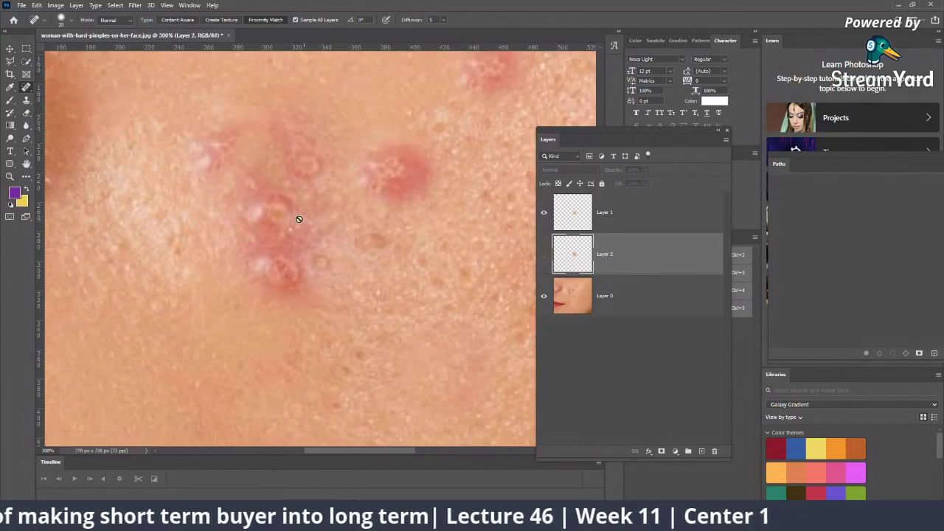
{"action": "left_click", "coordinate": [620, 214]}
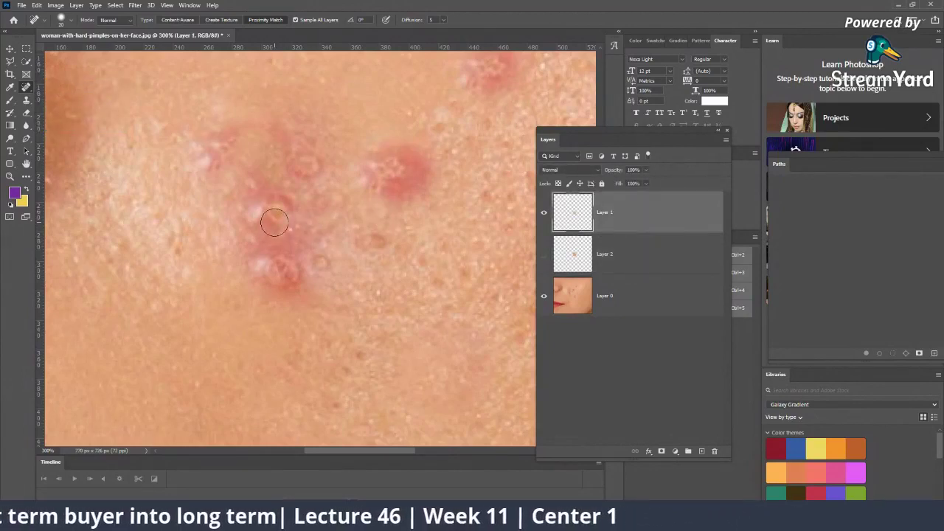
{"action": "key", "text": "bracketright"}
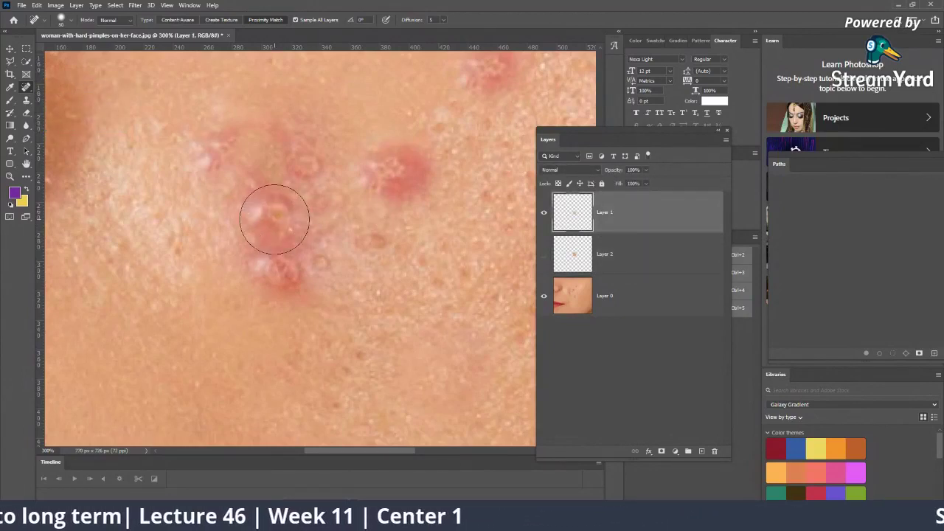
{"action": "mouse_move", "coordinate": [268, 212]}
{"action": "left_mouse_down"}
{"action": "mouse_move", "coordinate": [323, 283]}
{"action": "mouse_move", "coordinate": [256, 212]}
{"action": "left_mouse_up"}
{"action": "key", "text": "bracketright"}
{"action": "key", "text": "bracketright"}
{"action": "key", "text": "bracketright"}
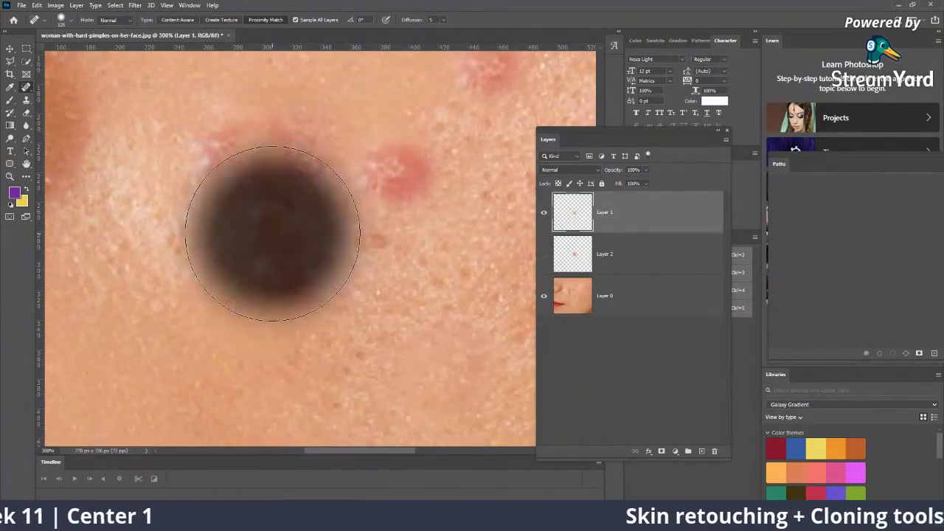
{"action": "key", "text": "ctrl+z"}
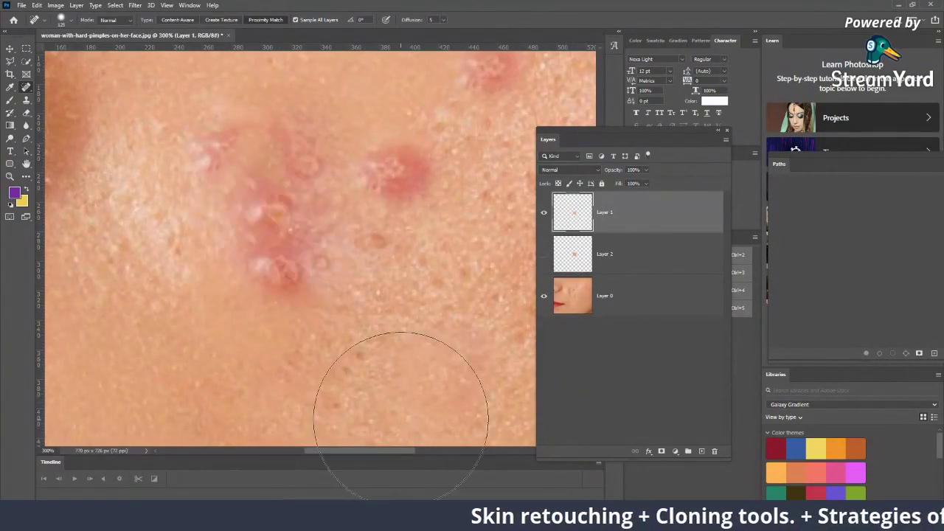
Select Layer 2, make it visible and hide Layer 1.
{"action": "left_click", "coordinate": [562, 258]}
{"action": "left_click", "coordinate": [544, 213]}
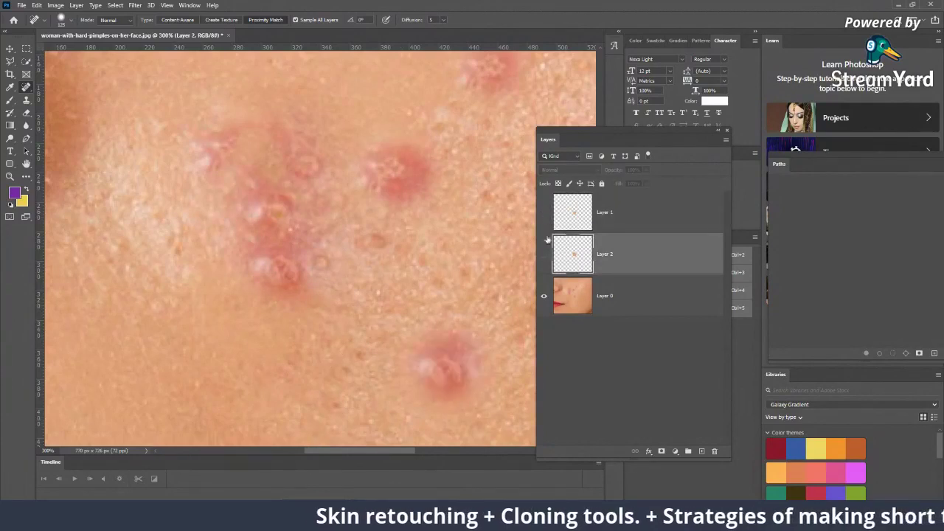
{"action": "left_click", "coordinate": [543, 254]}
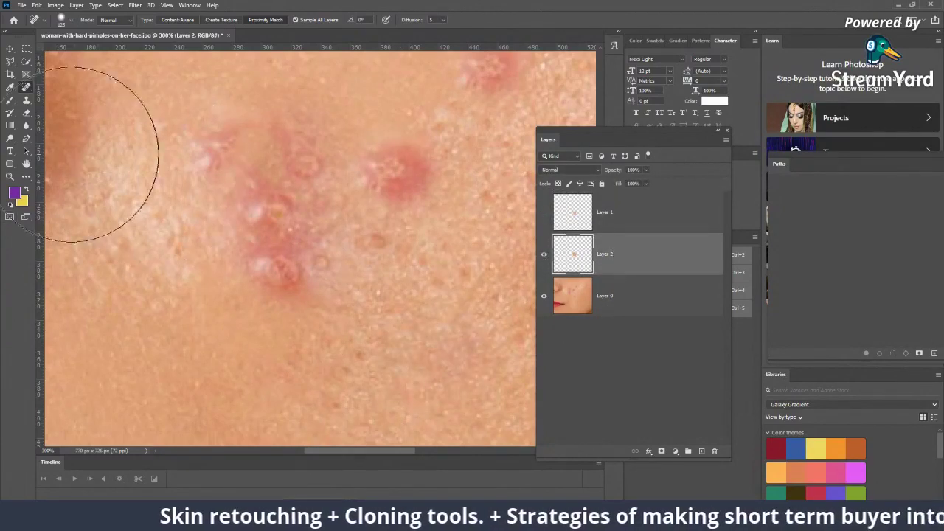
With the Healing Brush on Layer 2, paint sampled skin over the lower pimple.
{"action": "right_click", "coordinate": [26, 88]}
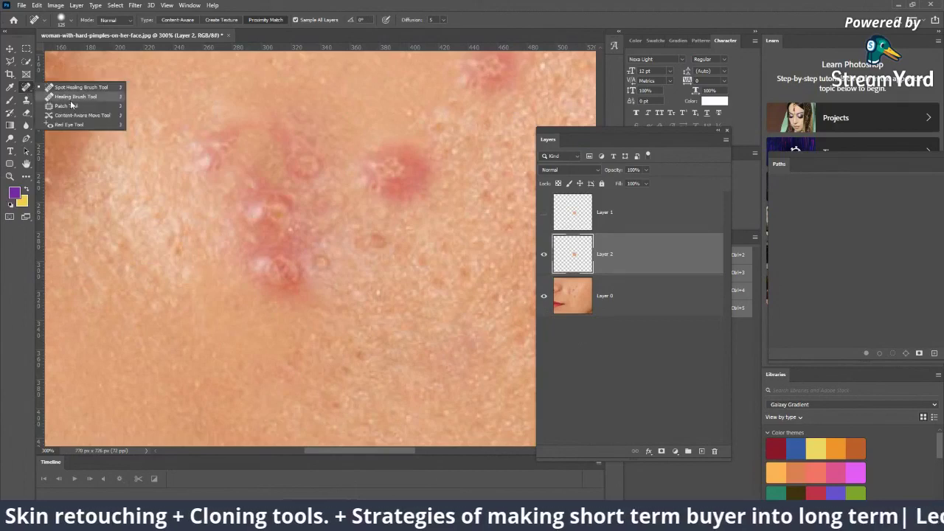
{"action": "left_click", "coordinate": [74, 95]}
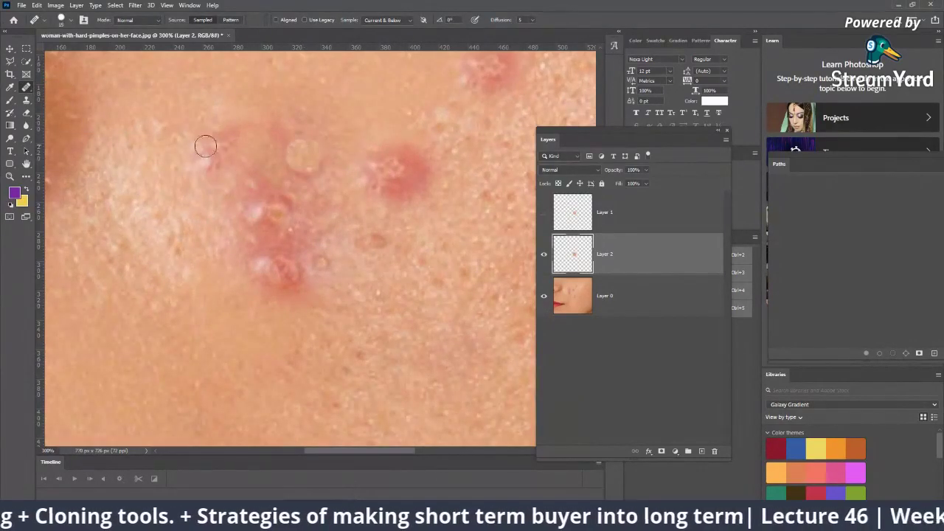
{"action": "scroll", "coordinate": [224, 182], "scroll_direction": "up", "scroll_amount": 3}
{"action": "scroll", "coordinate": [224, 183], "scroll_direction": "up", "scroll_amount": 2}
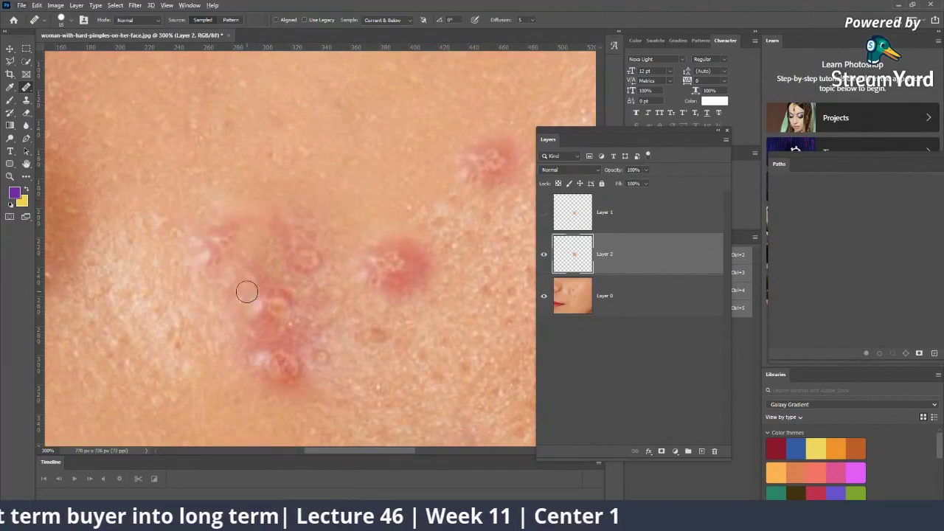
{"action": "scroll", "coordinate": [251, 292], "scroll_direction": "down", "scroll_amount": 1}
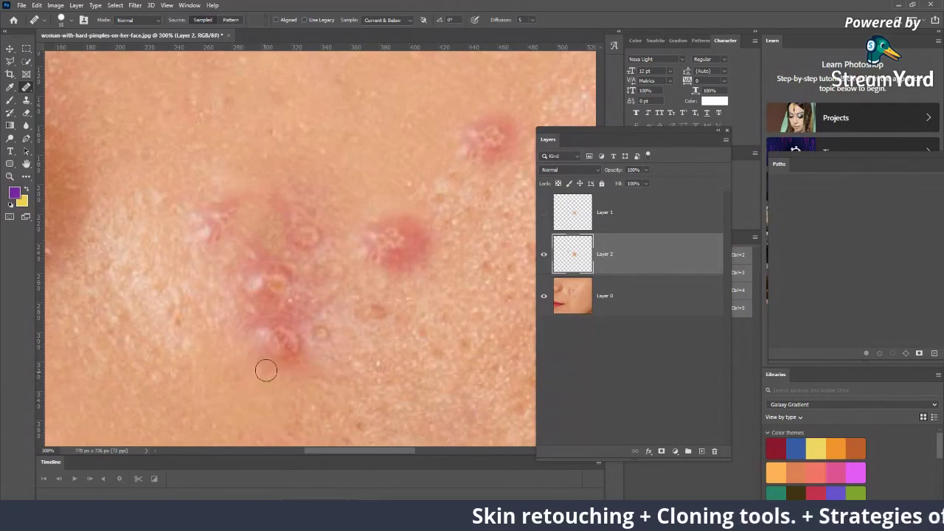
{"action": "left_click_drag", "start_coordinate": [253, 360], "coordinate": [266, 346]}
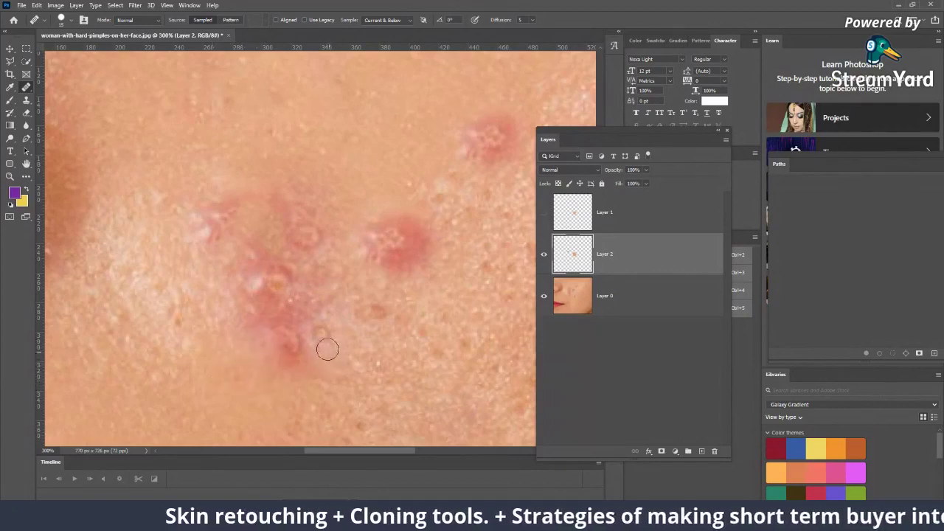
{"action": "mouse_move", "coordinate": [328, 349]}
{"action": "left_mouse_down"}
{"action": "mouse_move", "coordinate": [318, 337]}
{"action": "mouse_move", "coordinate": [316, 362]}
{"action": "left_mouse_up"}
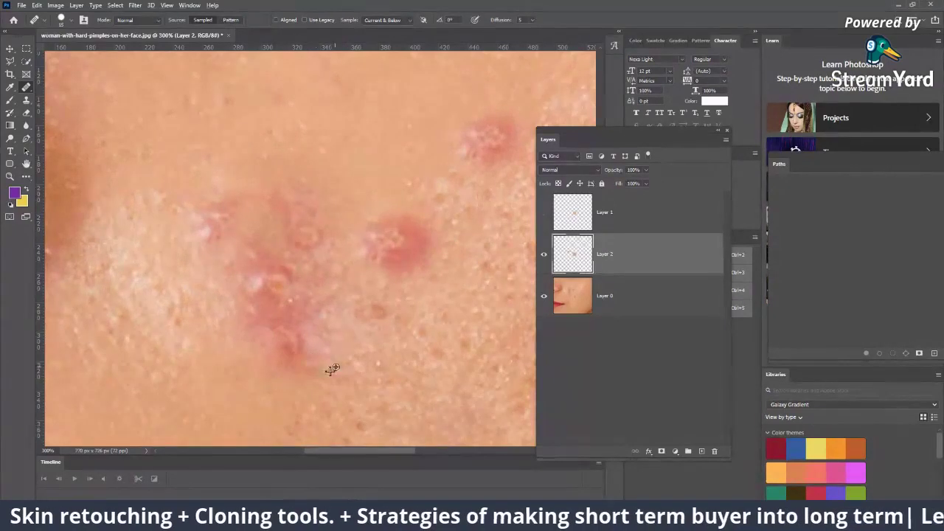
{"action": "left_click", "coordinate": [322, 332]}
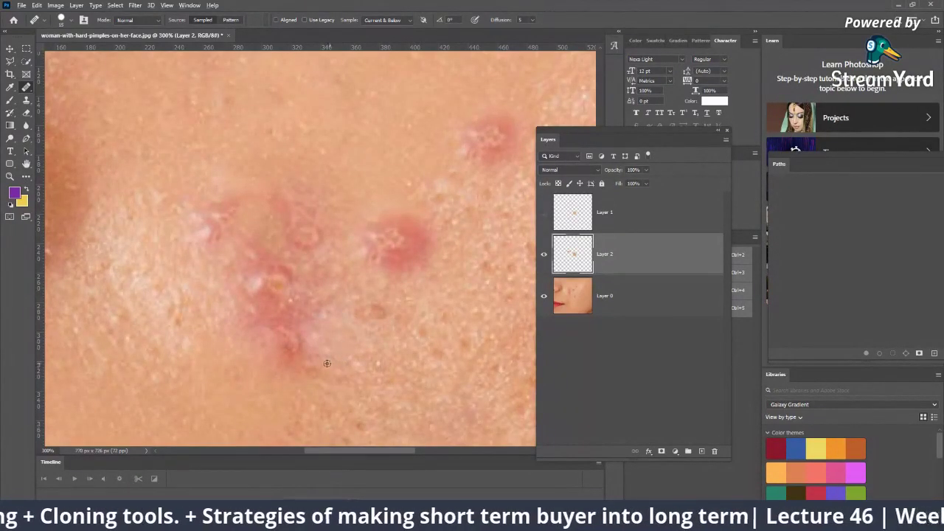
{"action": "mouse_move", "coordinate": [280, 379]}
{"action": "left_mouse_down"}
{"action": "mouse_move", "coordinate": [287, 361]}
{"action": "mouse_move", "coordinate": [273, 348]}
{"action": "mouse_move", "coordinate": [301, 341]}
{"action": "left_mouse_up"}
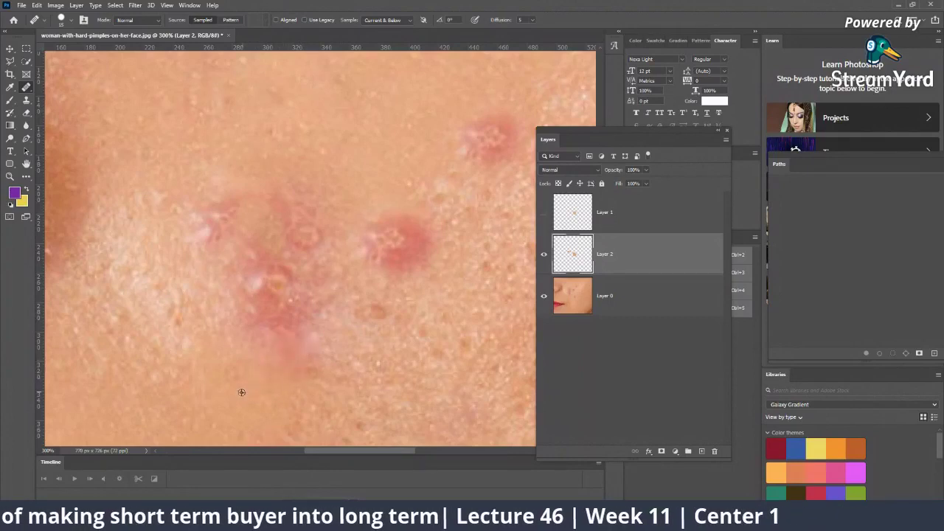
Heal the red pimple and surrounding skin, resampling clean skin nearby.
{"action": "mouse_move", "coordinate": [280, 371]}
{"action": "left_mouse_down"}
{"action": "mouse_move", "coordinate": [298, 337]}
{"action": "mouse_move", "coordinate": [288, 344]}
{"action": "mouse_move", "coordinate": [249, 327]}
{"action": "left_mouse_up"}
{"action": "left_click", "coordinate": [250, 315]}
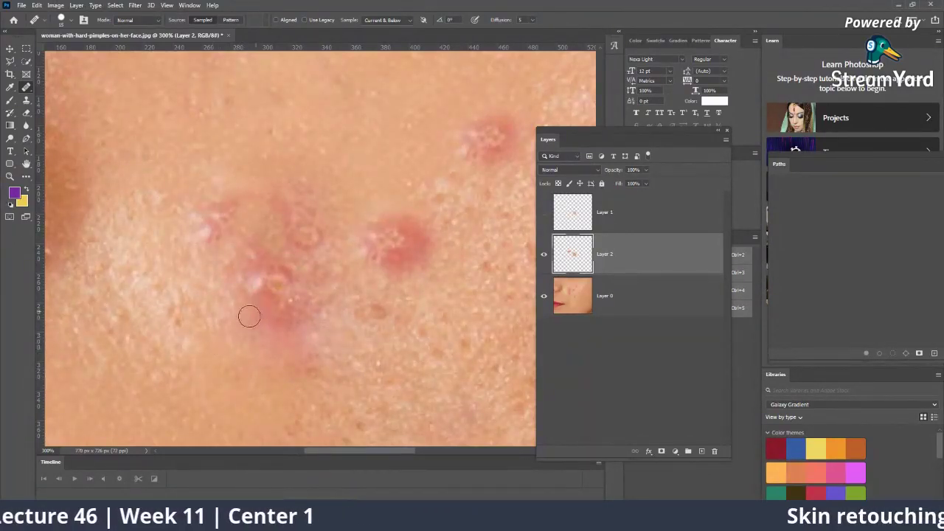
{"action": "mouse_move", "coordinate": [295, 378]}
{"action": "left_mouse_down"}
{"action": "mouse_move", "coordinate": [317, 362]}
{"action": "mouse_move", "coordinate": [304, 330]}
{"action": "left_mouse_up"}
{"action": "left_click", "coordinate": [292, 380], "text": "alt"}
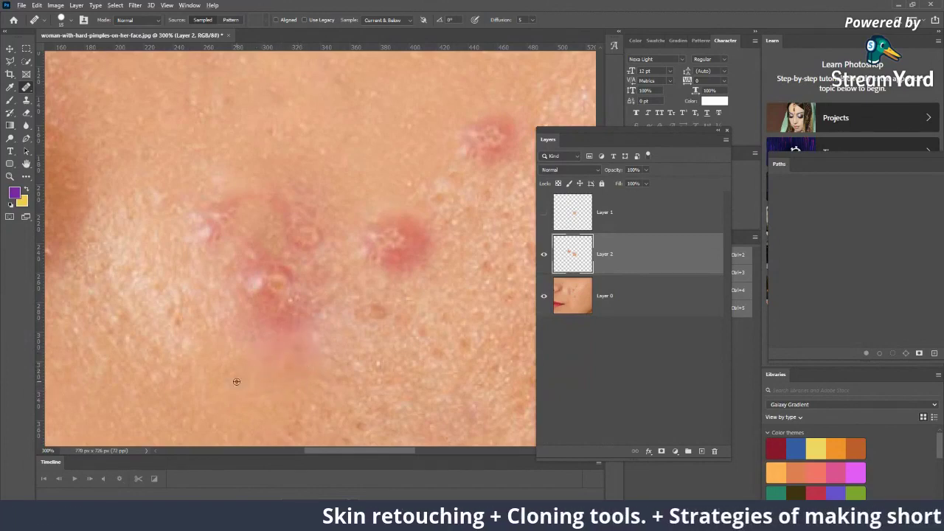
{"action": "left_click_drag", "start_coordinate": [249, 358], "coordinate": [257, 337]}
{"action": "left_click", "coordinate": [222, 278], "text": "alt"}
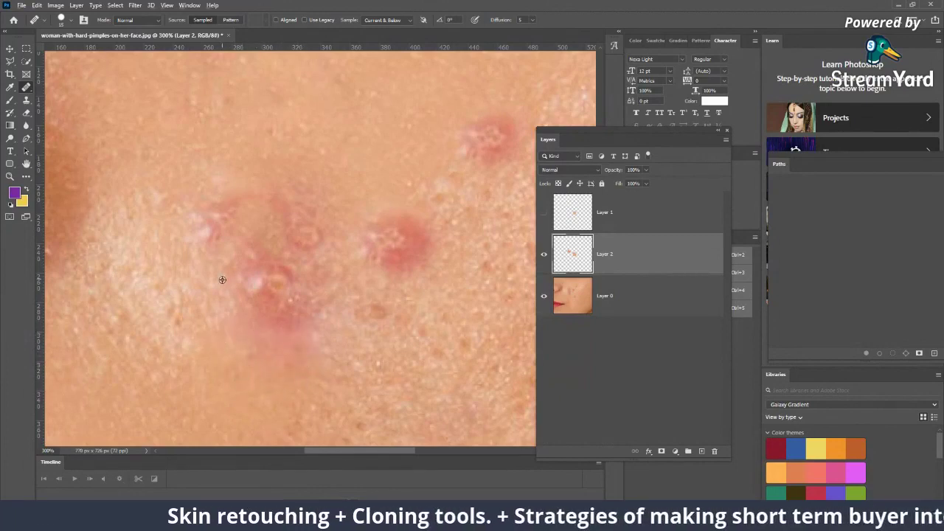
{"action": "left_click_drag", "start_coordinate": [232, 262], "coordinate": [244, 258]}
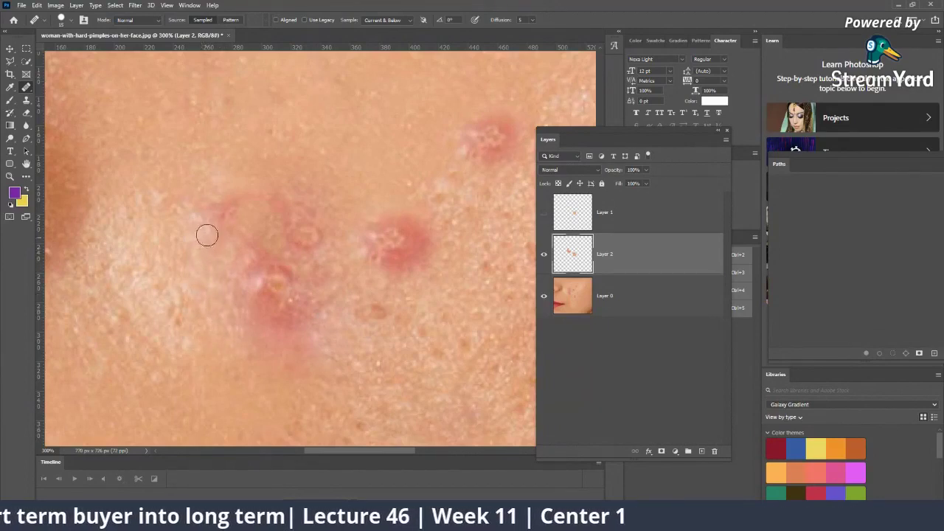
Heal the upper-left and top pimples of the cluster and sample fresh clean skin.
{"action": "left_click_drag", "start_coordinate": [207, 234], "coordinate": [224, 211]}
{"action": "scroll", "coordinate": [353, 295], "scroll_direction": "down", "scroll_amount": 3}
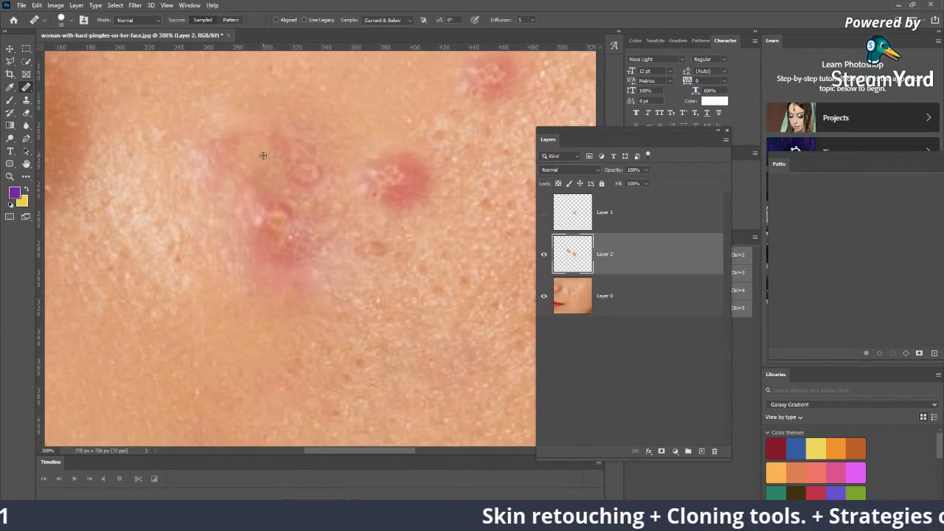
{"action": "mouse_move", "coordinate": [257, 165]}
{"action": "left_mouse_down"}
{"action": "mouse_move", "coordinate": [255, 181]}
{"action": "mouse_move", "coordinate": [272, 166]}
{"action": "left_mouse_up"}
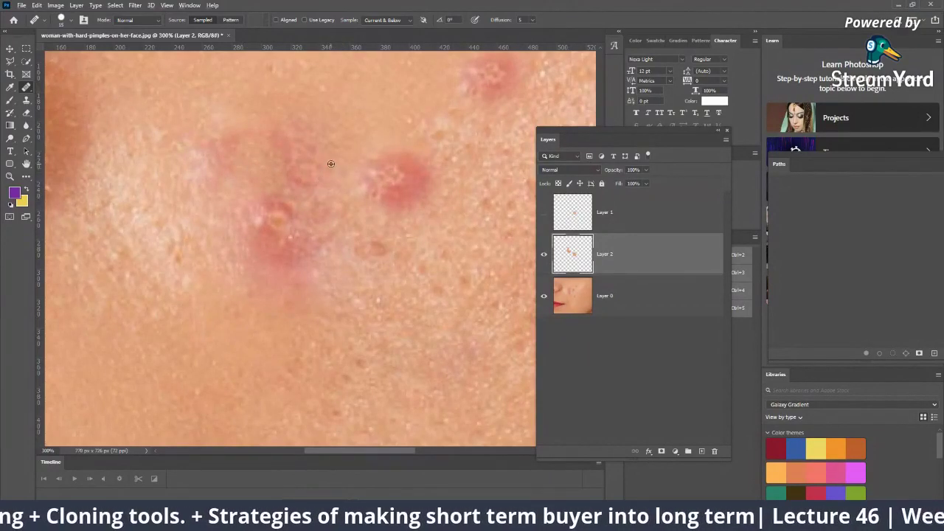
{"action": "mouse_move", "coordinate": [305, 158]}
{"action": "left_mouse_down"}
{"action": "mouse_move", "coordinate": [310, 181]}
{"action": "mouse_move", "coordinate": [298, 182]}
{"action": "left_mouse_up"}
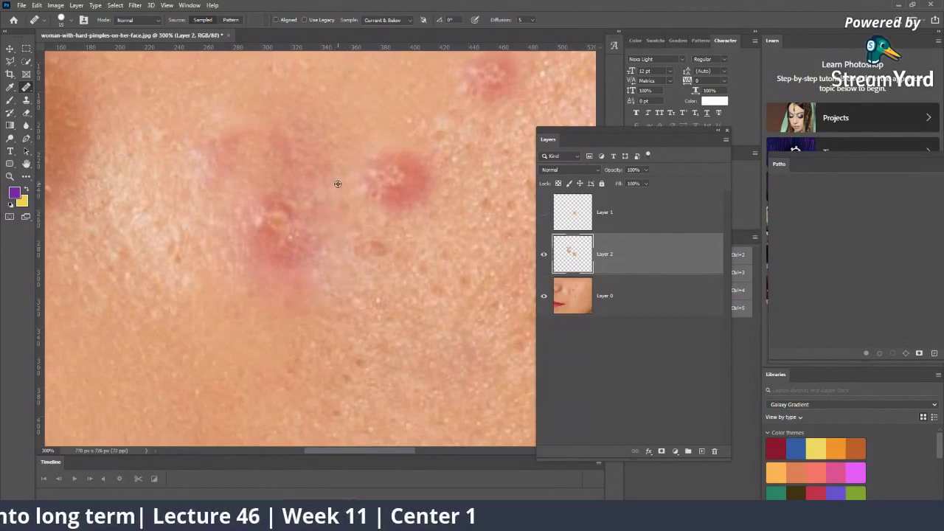
{"action": "left_click", "coordinate": [337, 184], "text": "alt"}
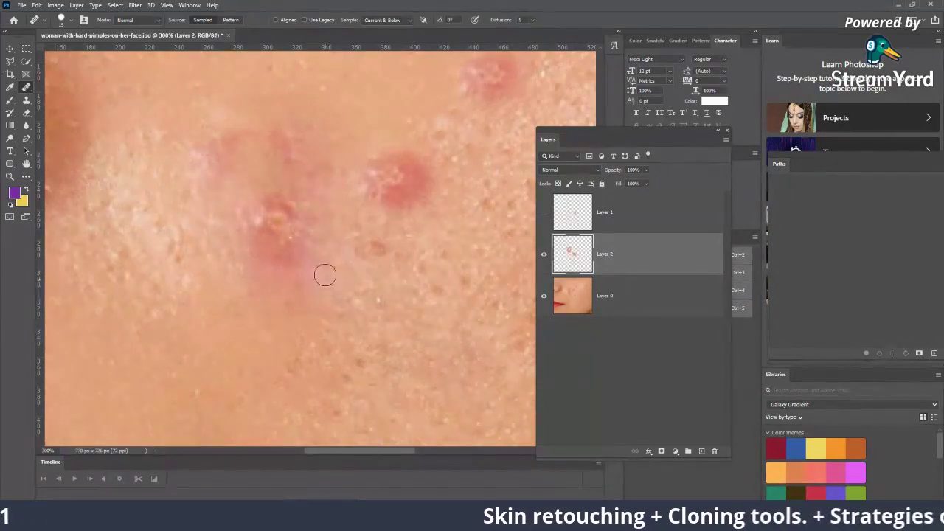
Zoom out to the whole face and back in close on the pimples.
{"action": "key", "text": "z"}
{"action": "left_click", "coordinate": [319, 241], "text": "alt"}
{"action": "left_click", "coordinate": [309, 225], "text": "alt"}
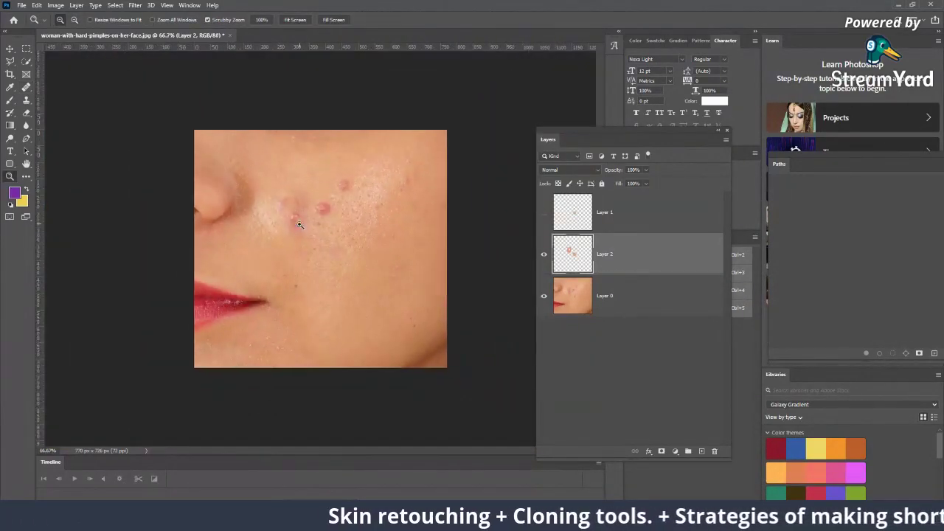
{"action": "left_click", "coordinate": [286, 197]}
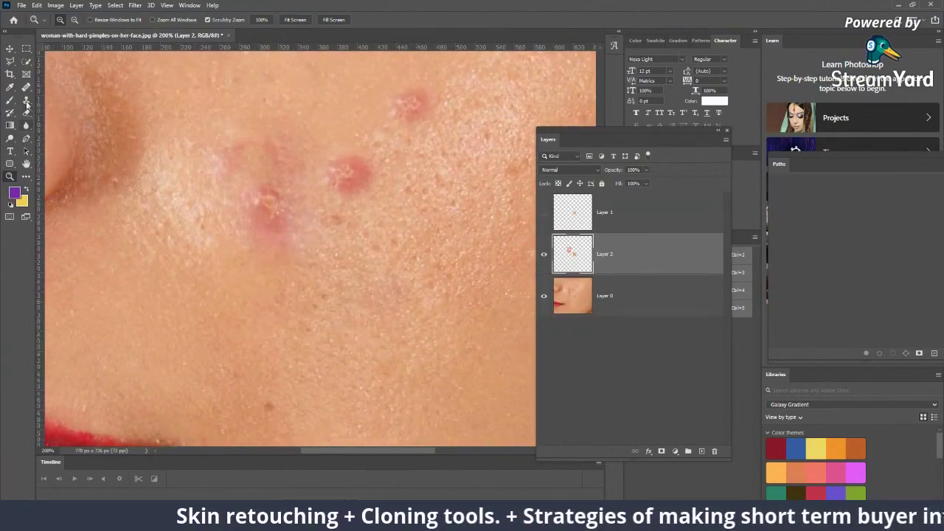
{"action": "left_click", "coordinate": [25, 87]}
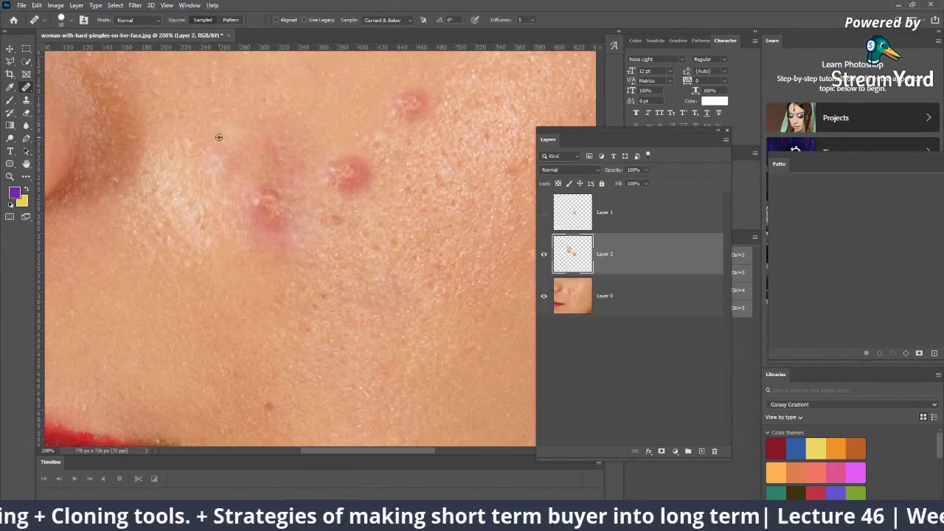
Sample clean skin and paint over the remaining pimples, leaving faint pink marks.
{"action": "left_click", "coordinate": [214, 155], "text": "alt"}
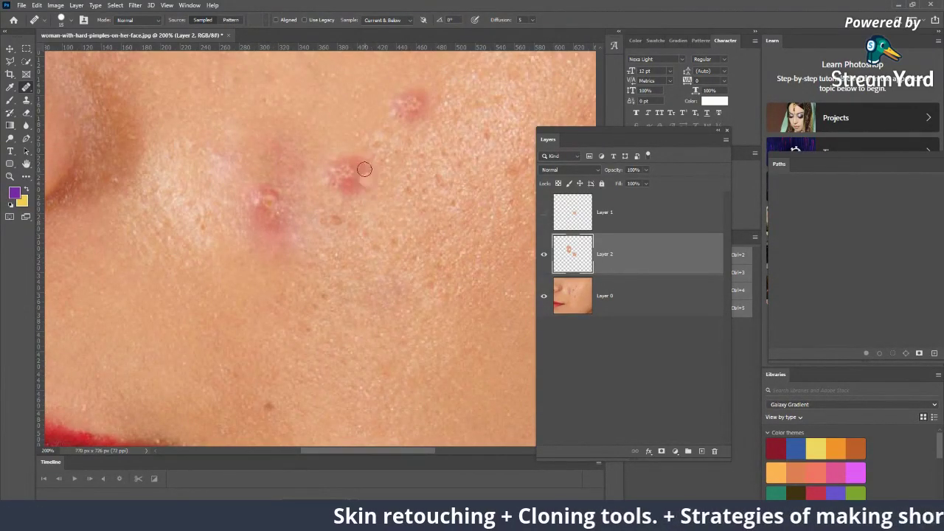
{"action": "left_click", "coordinate": [267, 219]}
{"action": "mouse_move", "coordinate": [268, 219]}
{"action": "left_mouse_down"}
{"action": "mouse_move", "coordinate": [295, 219]}
{"action": "mouse_move", "coordinate": [248, 221]}
{"action": "mouse_move", "coordinate": [274, 202]}
{"action": "mouse_move", "coordinate": [273, 187]}
{"action": "mouse_move", "coordinate": [275, 227]}
{"action": "mouse_move", "coordinate": [360, 168]}
{"action": "mouse_move", "coordinate": [369, 184]}
{"action": "mouse_move", "coordinate": [327, 157]}
{"action": "mouse_move", "coordinate": [413, 104]}
{"action": "left_mouse_up"}
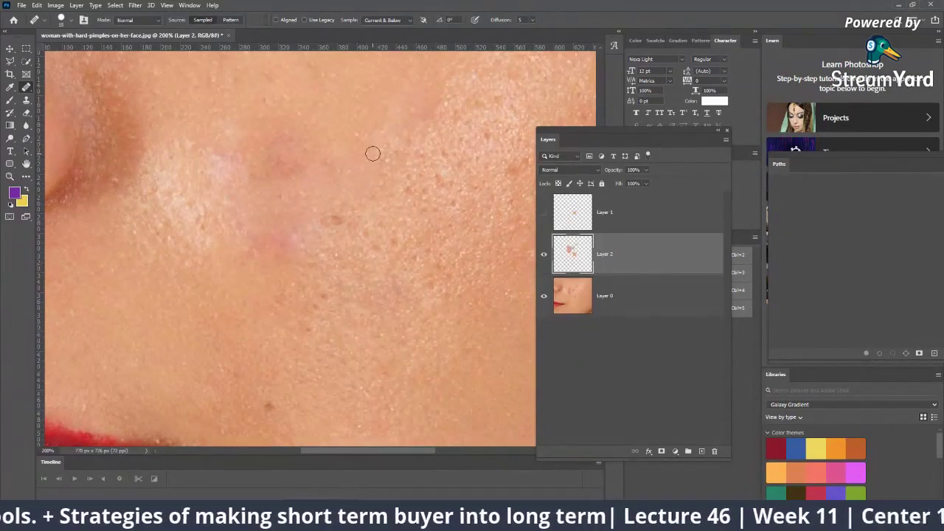
{"action": "key", "text": "super"}
{"action": "type", "text": "z"}
{"action": "key", "text": "Escape"}
Zoom in to inspect the healed cheek, zoom back out, and rename Layer 2 'Healing Brush'.
{"action": "key", "text": "z"}
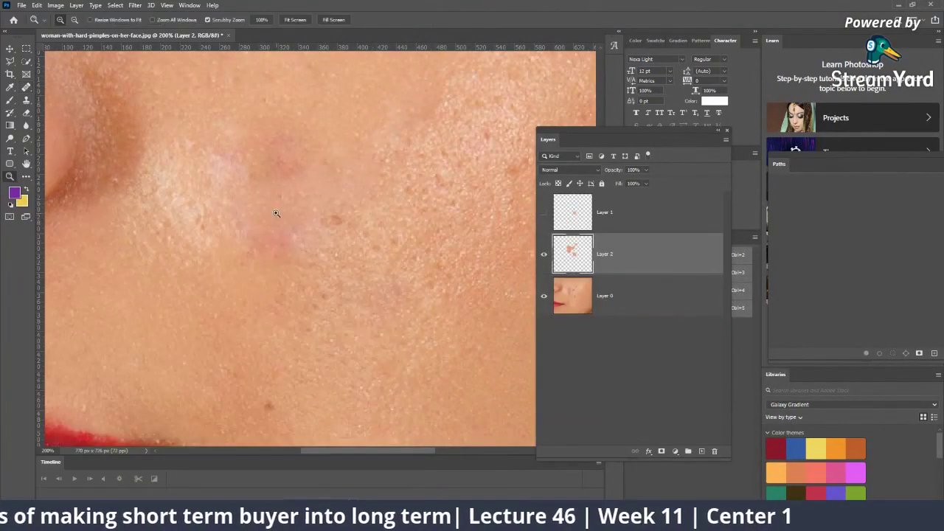
{"action": "mouse_move", "coordinate": [276, 214]}
{"action": "left_mouse_down"}
{"action": "mouse_move", "coordinate": [299, 194]}
{"action": "mouse_move", "coordinate": [281, 200]}
{"action": "mouse_move", "coordinate": [281, 185]}
{"action": "mouse_move", "coordinate": [280, 194]}
{"action": "left_mouse_up"}
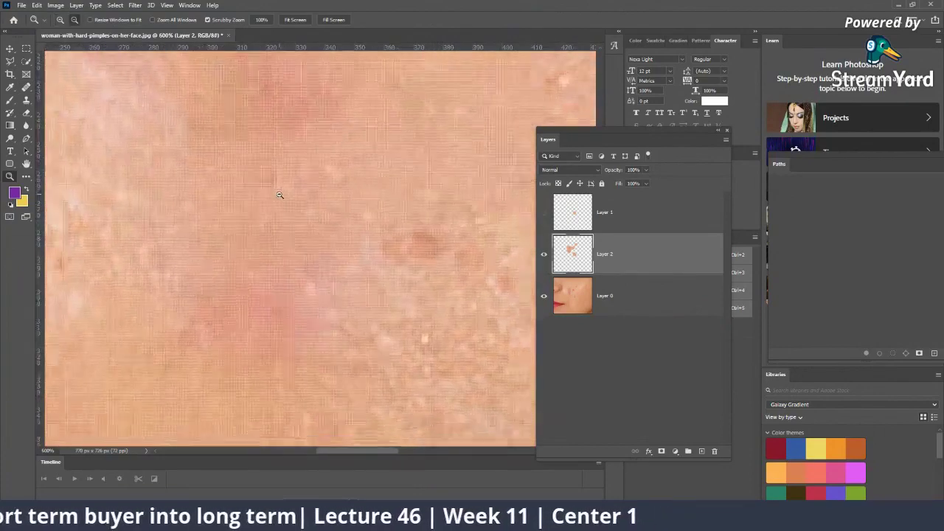
{"action": "left_click", "coordinate": [279, 194], "text": "alt"}
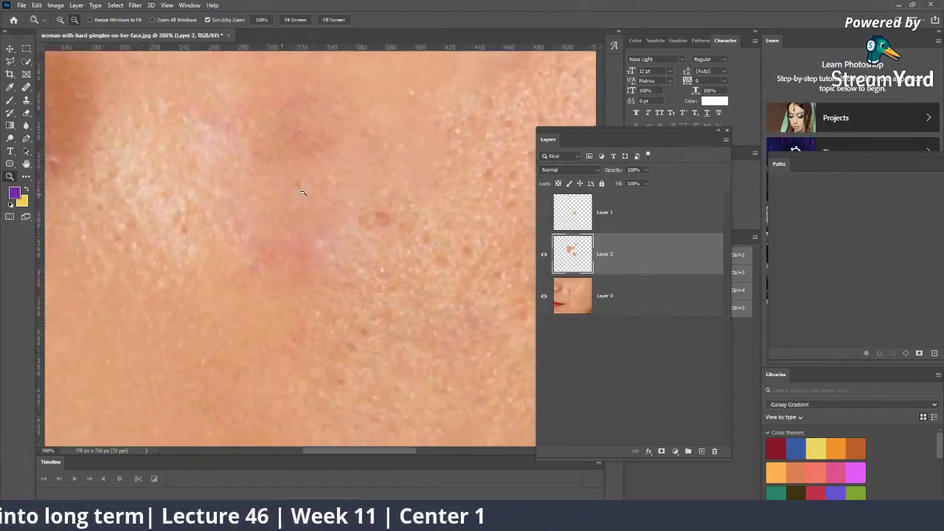
{"action": "left_click", "coordinate": [302, 192], "text": "alt"}
{"action": "left_click", "coordinate": [318, 206], "text": "alt"}
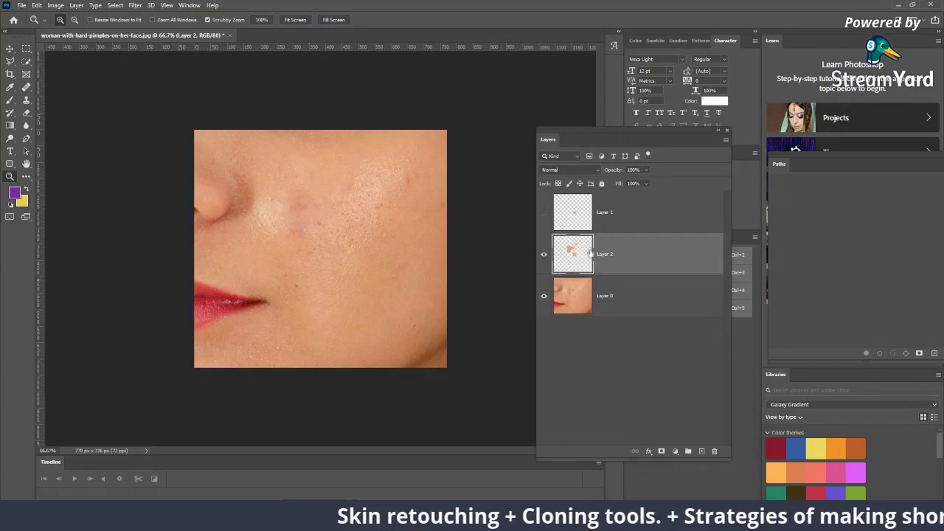
{"action": "left_click", "coordinate": [602, 291]}
{"action": "left_click", "coordinate": [605, 254]}
{"action": "type", "text": "Healing Brush"}
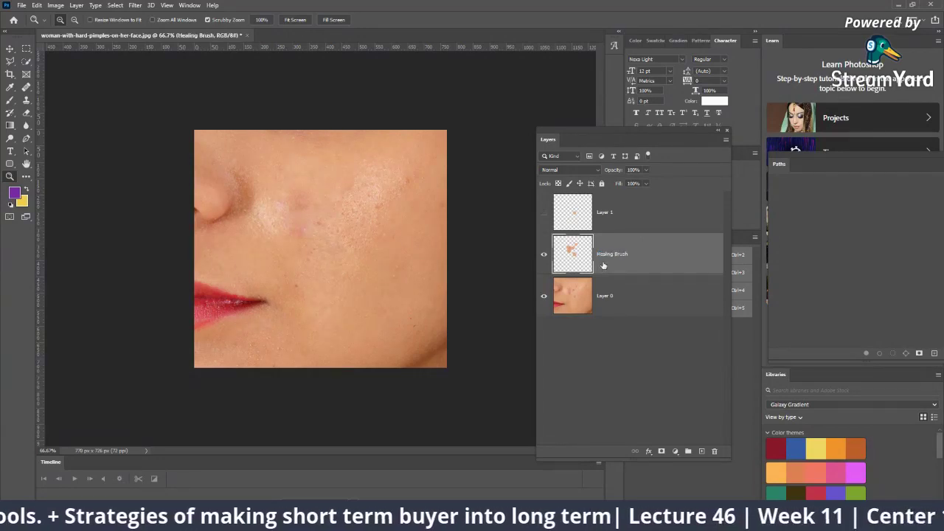
Rename Layer 1 to 'Spot Healing' and turn off its visibility.
{"action": "left_click", "coordinate": [607, 213]}
{"action": "type", "text": "Spot Healing"}
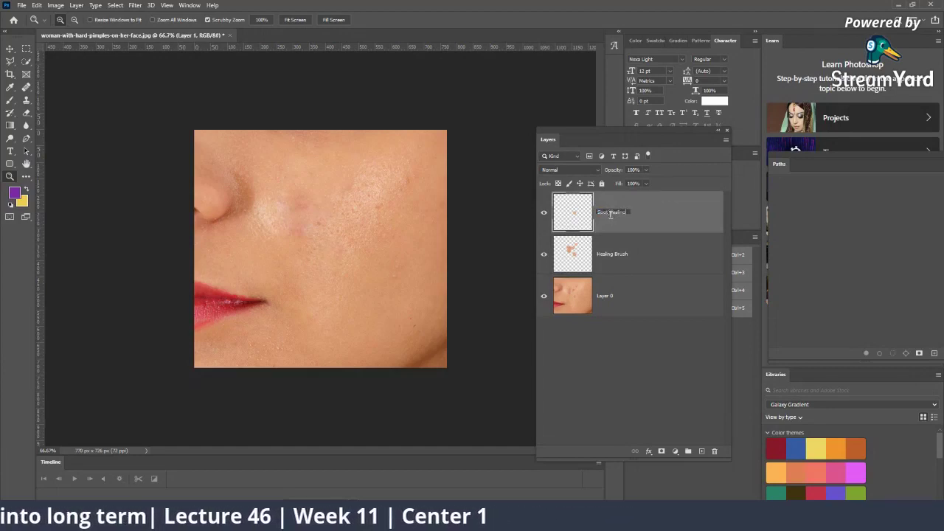
{"action": "key", "text": "Return"}
{"action": "left_click", "coordinate": [542, 213]}
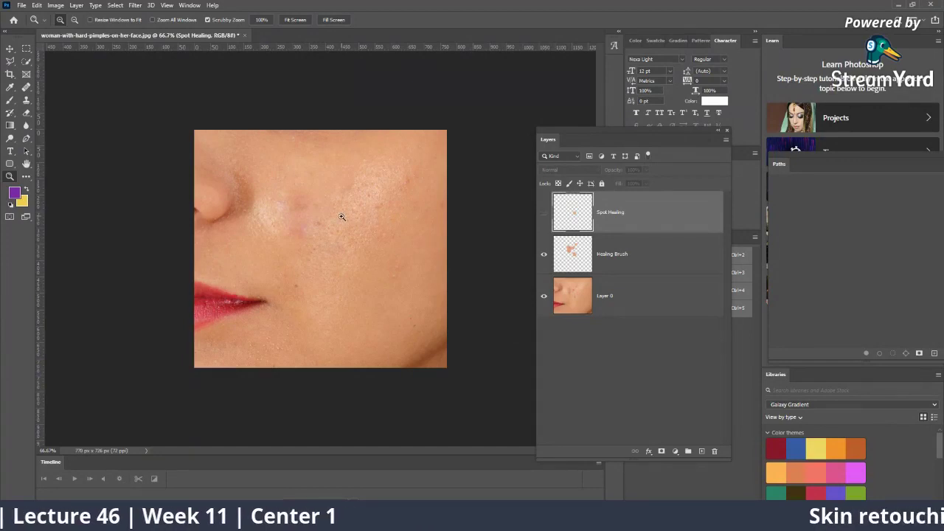
Show the Spot Healing layer again to compare the cheek fixes, then switch to StreamYard.
{"action": "left_click", "coordinate": [321, 258]}
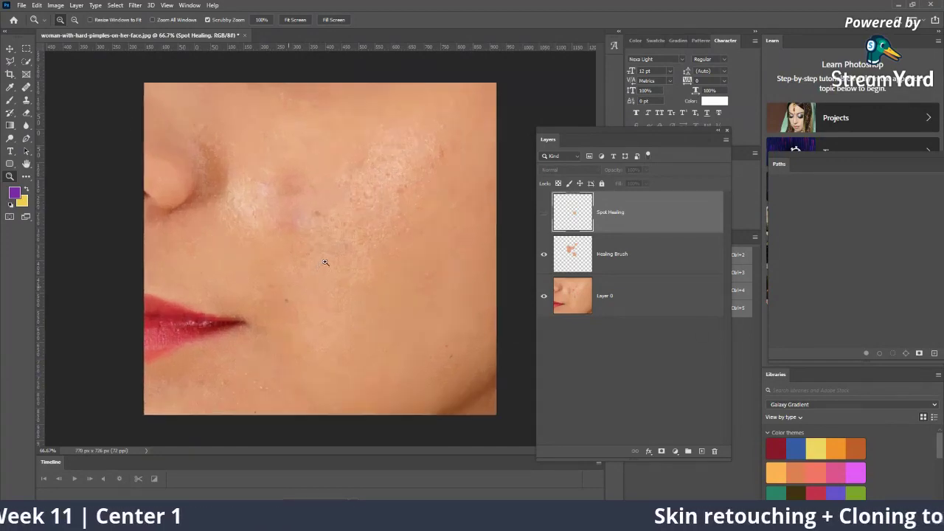
{"action": "left_click", "coordinate": [281, 274]}
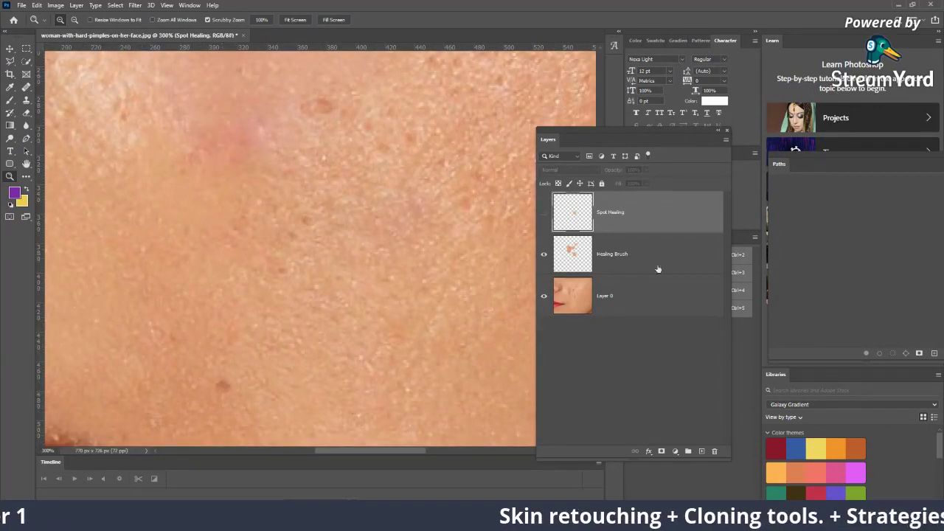
{"action": "left_click", "coordinate": [544, 211]}
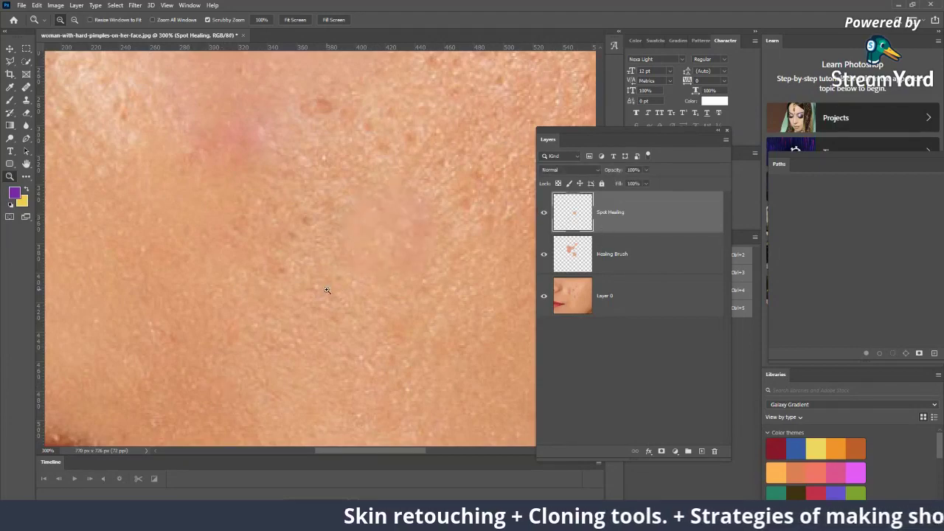
{"action": "left_click", "coordinate": [373, 255], "text": "alt"}
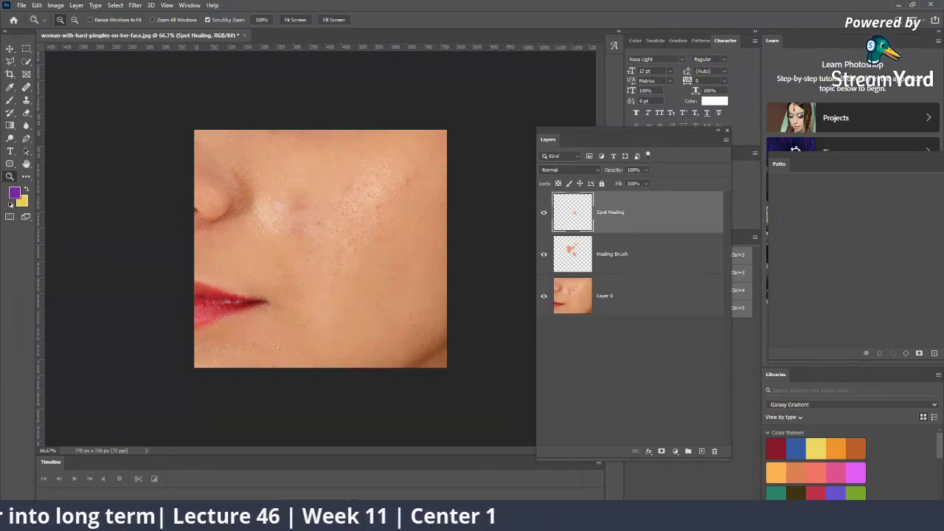
{"action": "left_click", "coordinate": [586, 476]}
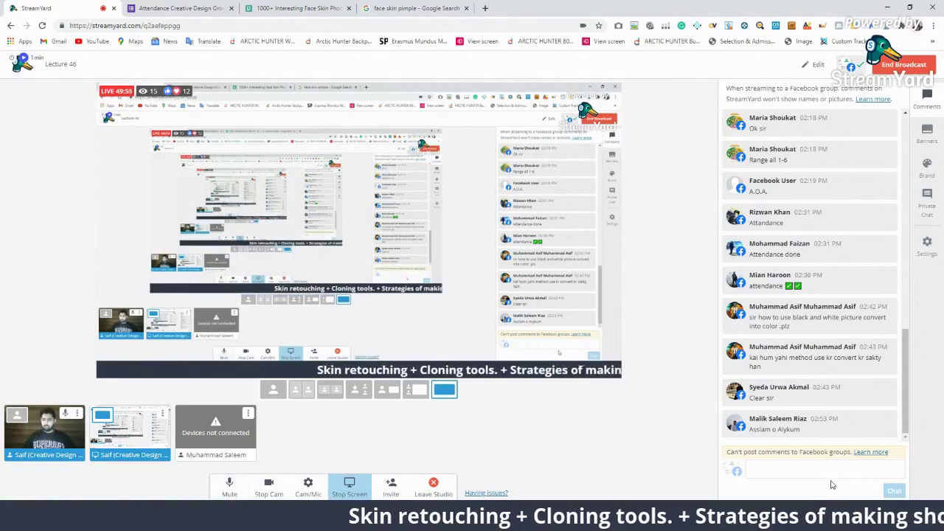
{"action": "mouse_move", "coordinate": [811, 357]}
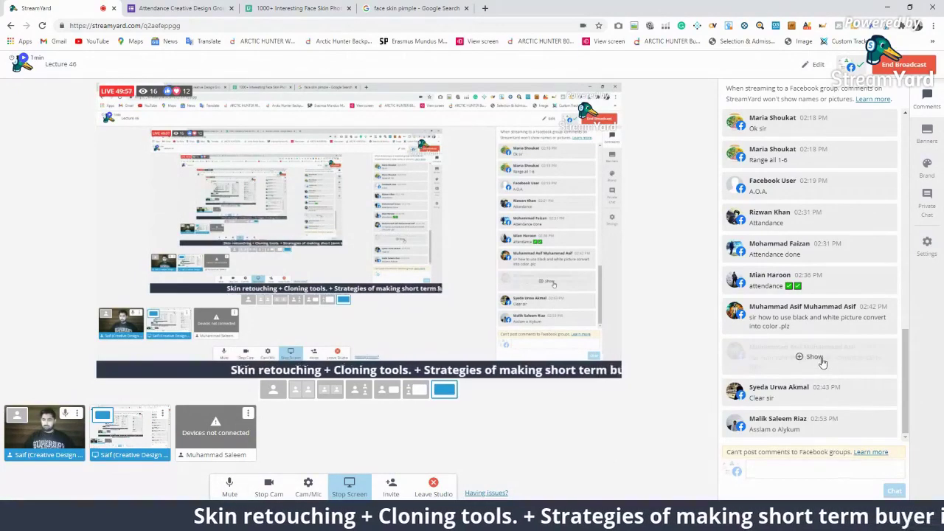
Feature and then unfeature a viewer question, then reveal the hidden 'Clear sir' comment.
{"action": "left_click", "coordinate": [821, 361]}
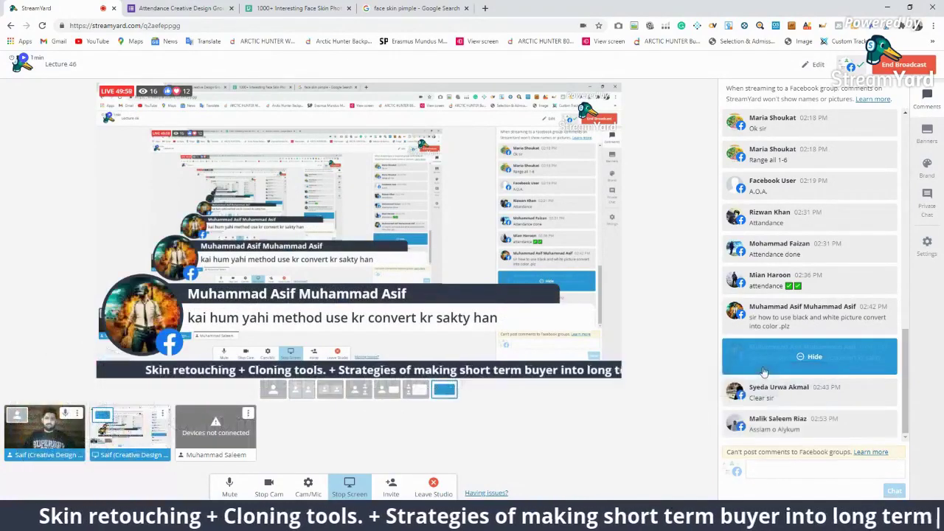
{"action": "left_click", "coordinate": [763, 371]}
{"action": "left_click", "coordinate": [763, 371]}
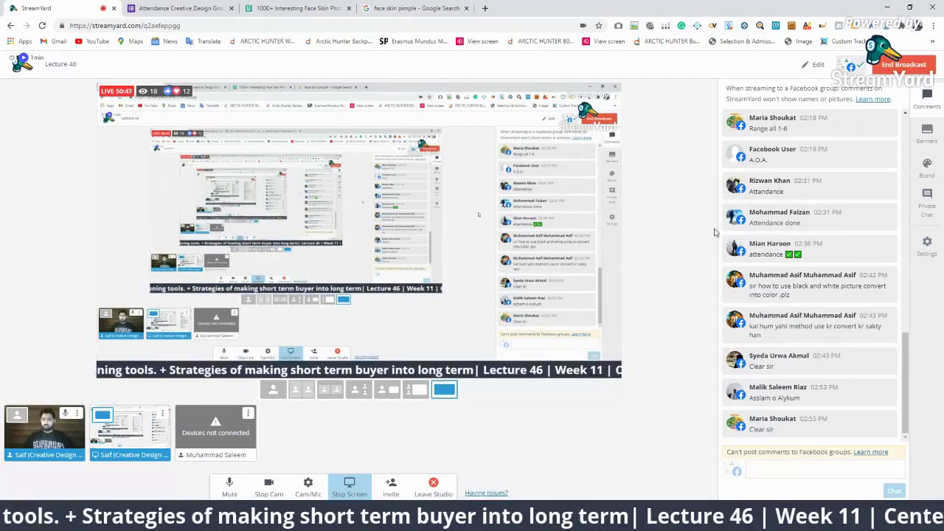
Hide one comment, feature the black-and-white colouring question, then another comment, then remove the banner.
{"action": "left_click", "coordinate": [810, 328]}
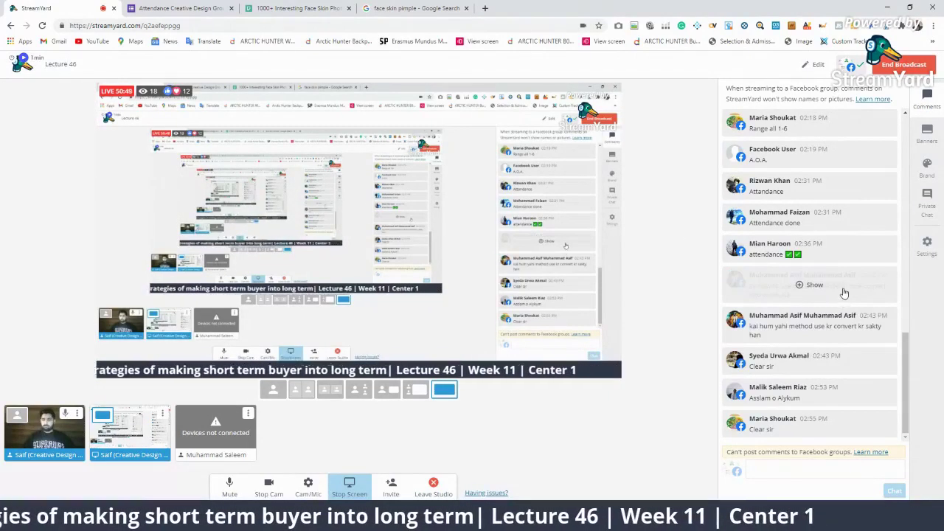
{"action": "mouse_move", "coordinate": [814, 285]}
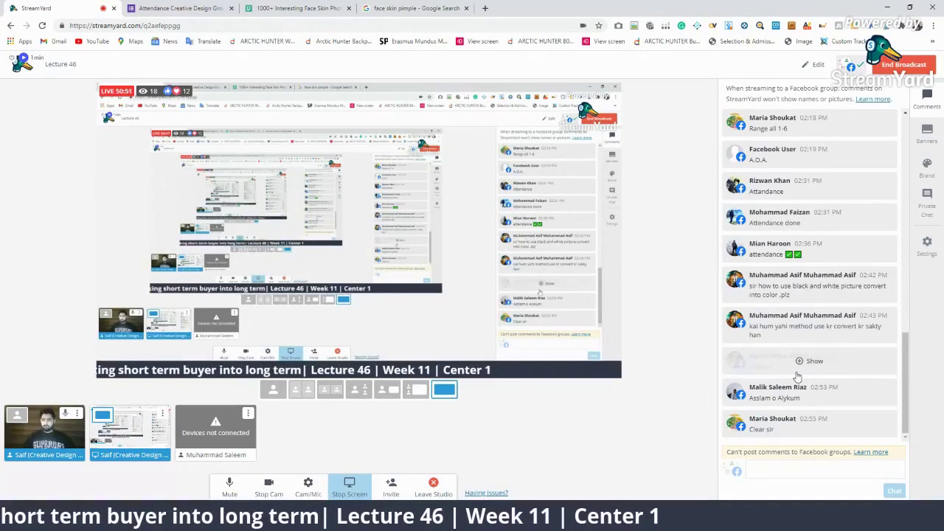
{"action": "left_click", "coordinate": [816, 291]}
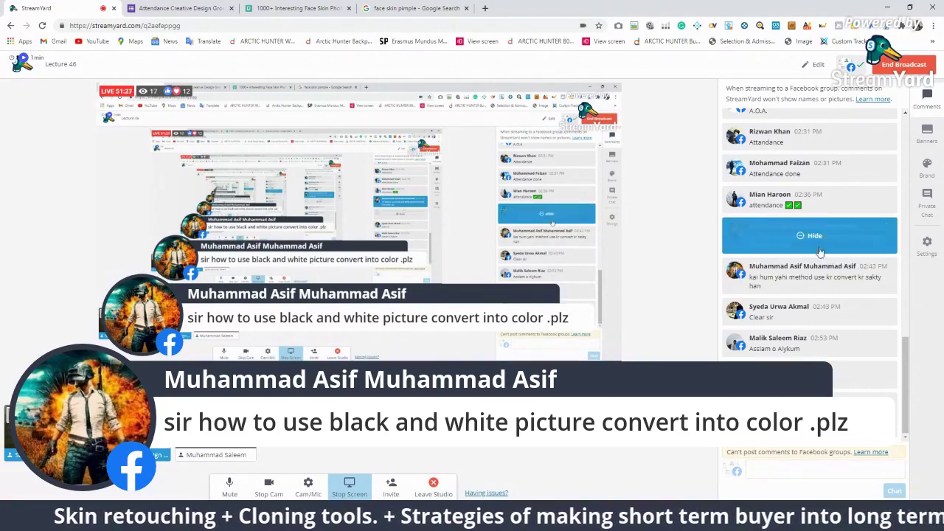
{"action": "left_click", "coordinate": [812, 372]}
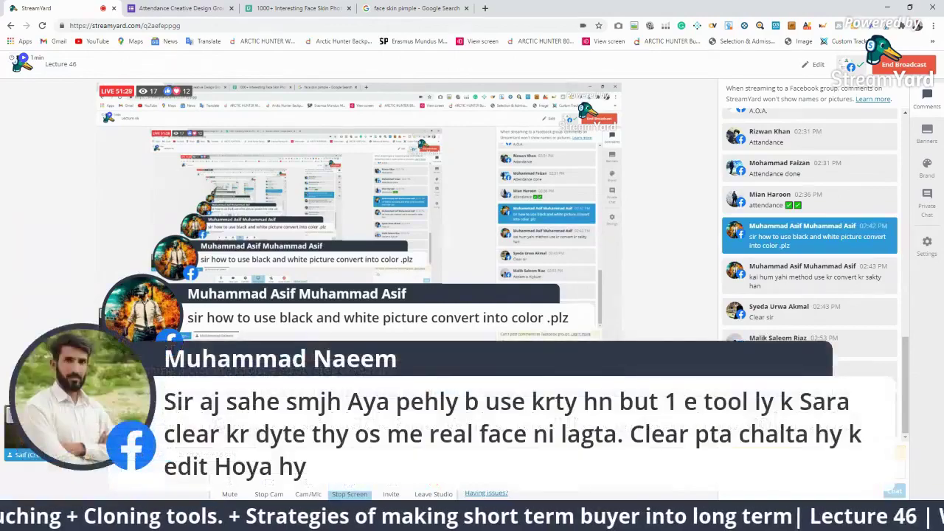
{"action": "left_click", "coordinate": [812, 413]}
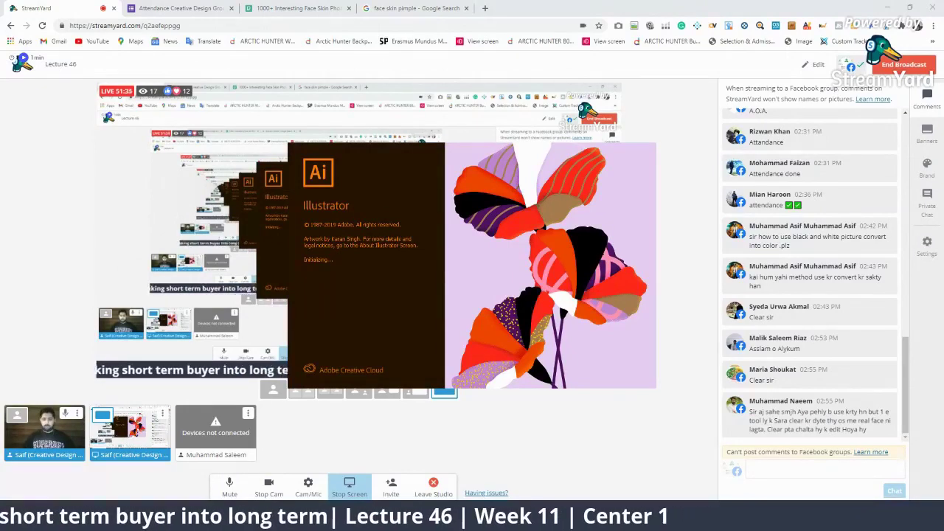
End the Adobe Illustrator 2020 process in Task Manager's Processes list, then close Task Manager.
{"action": "key", "text": "ctrl+shift+Escape"}
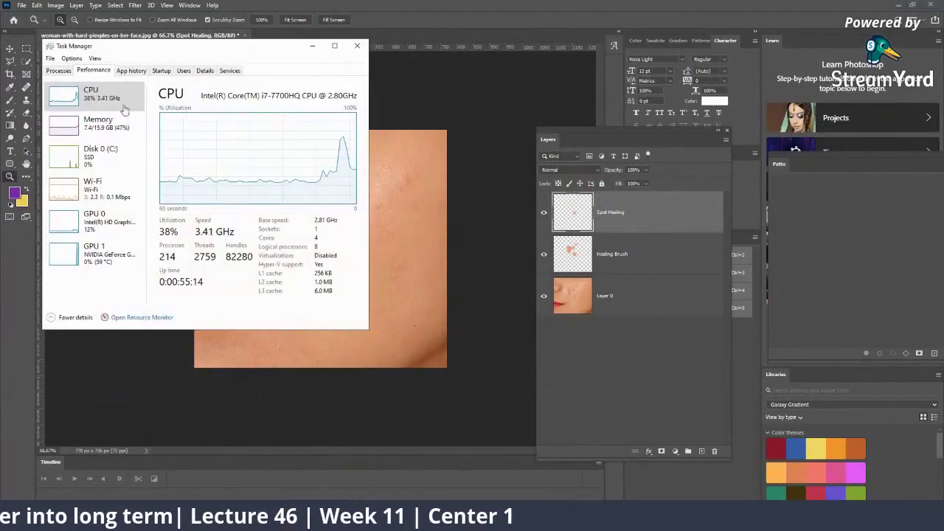
{"action": "left_click", "coordinate": [58, 70]}
{"action": "left_click", "coordinate": [90, 110]}
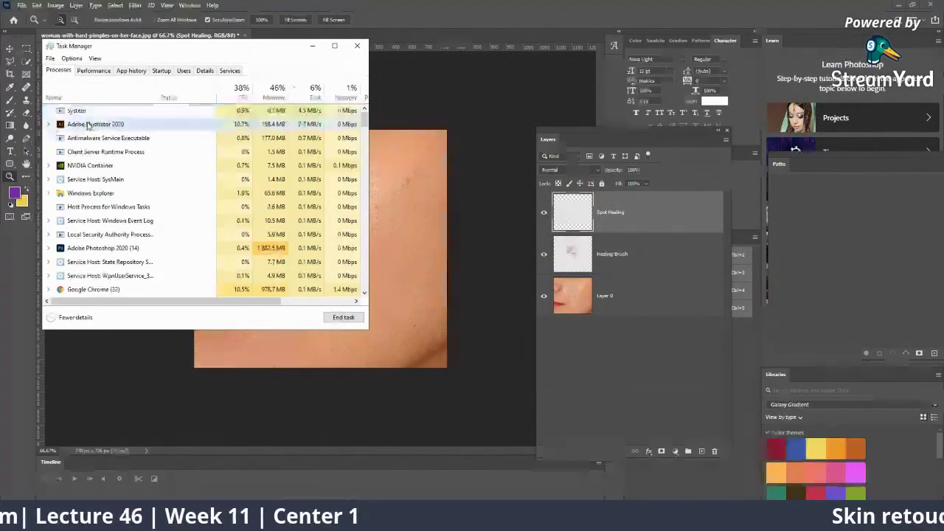
{"action": "left_click", "coordinate": [345, 319]}
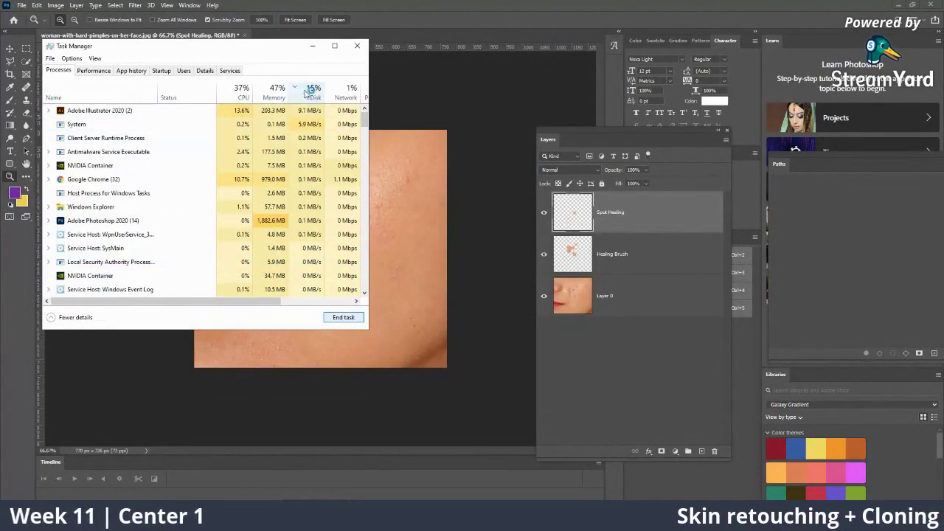
{"action": "left_click", "coordinate": [118, 110]}
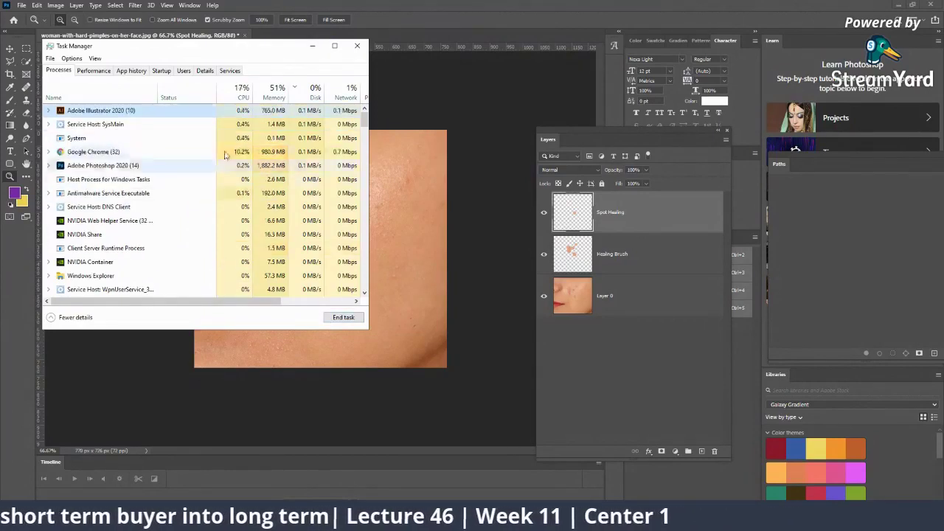
{"action": "left_click", "coordinate": [184, 120]}
{"action": "left_click", "coordinate": [343, 317]}
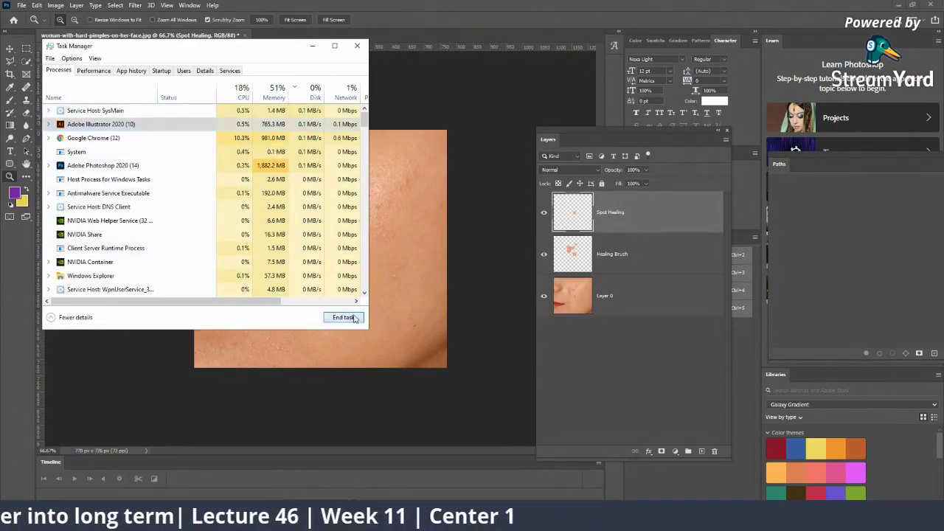
{"action": "left_click", "coordinate": [358, 46]}
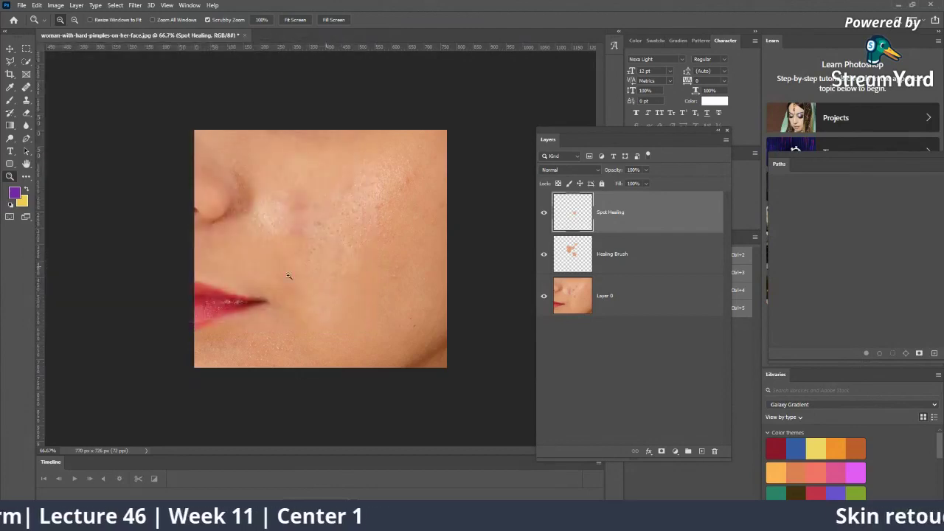
Recheck the healed cheek, select the Patch Tool from the healing flyout, then switch to File Explorer.
{"action": "left_click", "coordinate": [307, 193]}
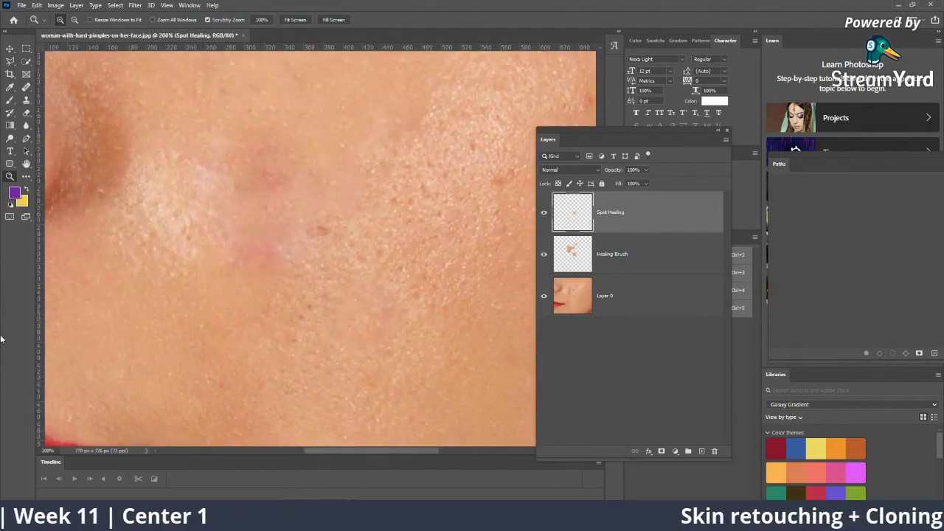
{"action": "left_click", "coordinate": [328, 269], "text": "alt"}
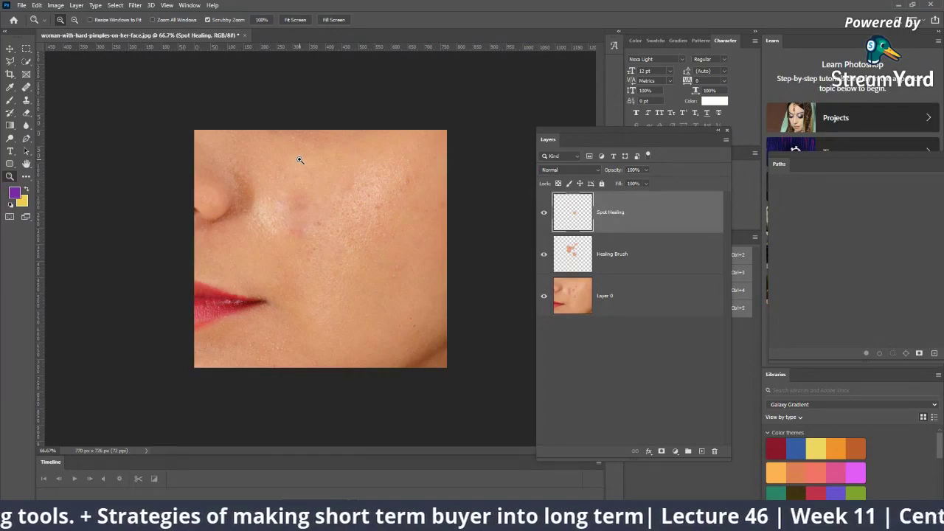
{"action": "right_click", "coordinate": [39, 74]}
{"action": "left_click", "coordinate": [51, 109]}
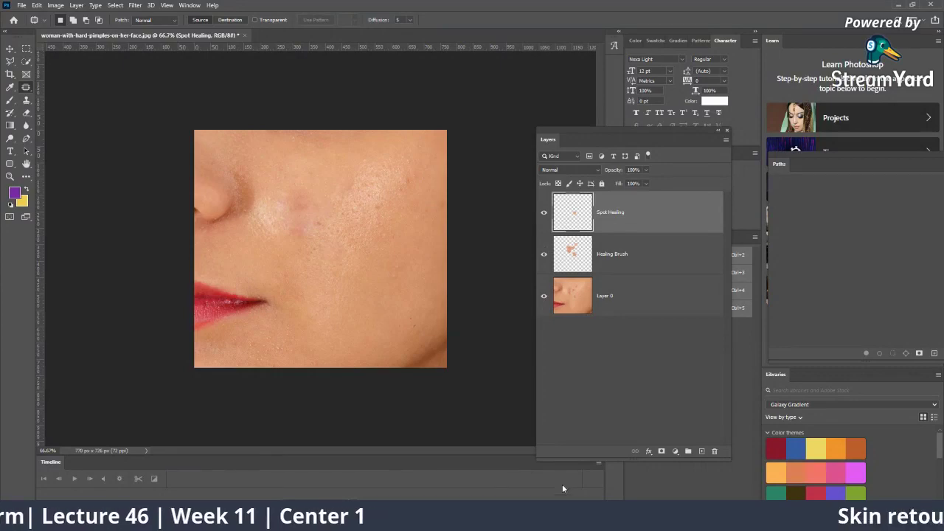
{"action": "key", "text": "alt+Tab"}
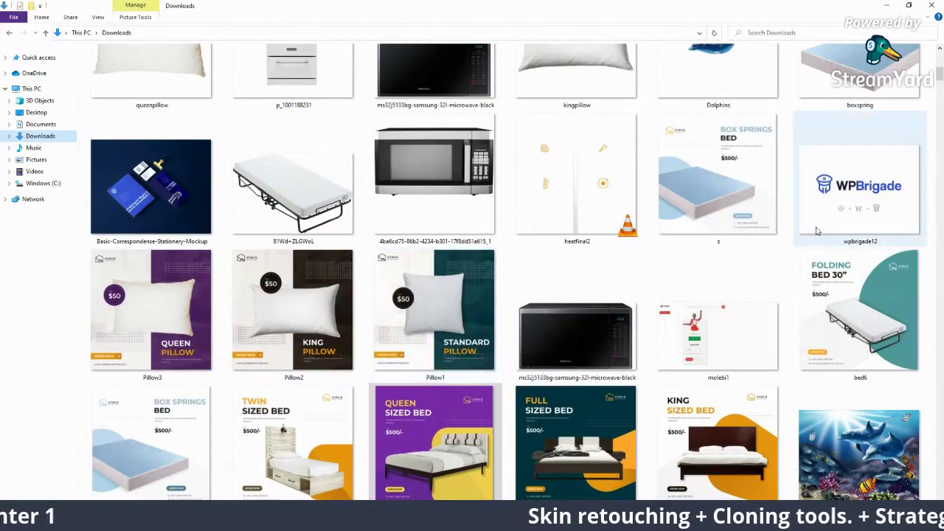
Browse the Downloads thumbnails and select the e1930… coffee-bag mockup image.
{"action": "scroll", "coordinate": [817, 230], "scroll_direction": "down", "scroll_amount": 5}
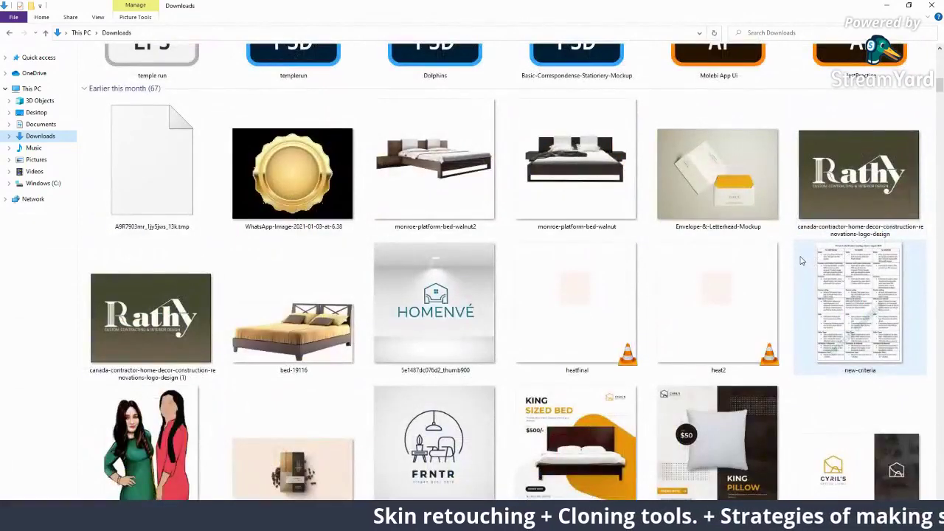
{"action": "scroll", "coordinate": [801, 258], "scroll_direction": "up", "scroll_amount": 5}
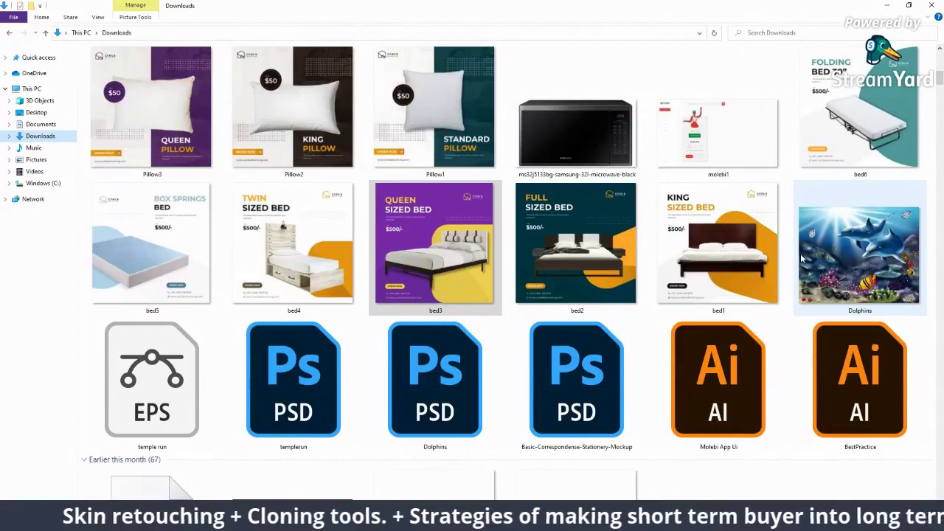
{"action": "scroll", "coordinate": [801, 258], "scroll_direction": "down", "scroll_amount": 5}
{"action": "mouse_move", "coordinate": [293, 179]}
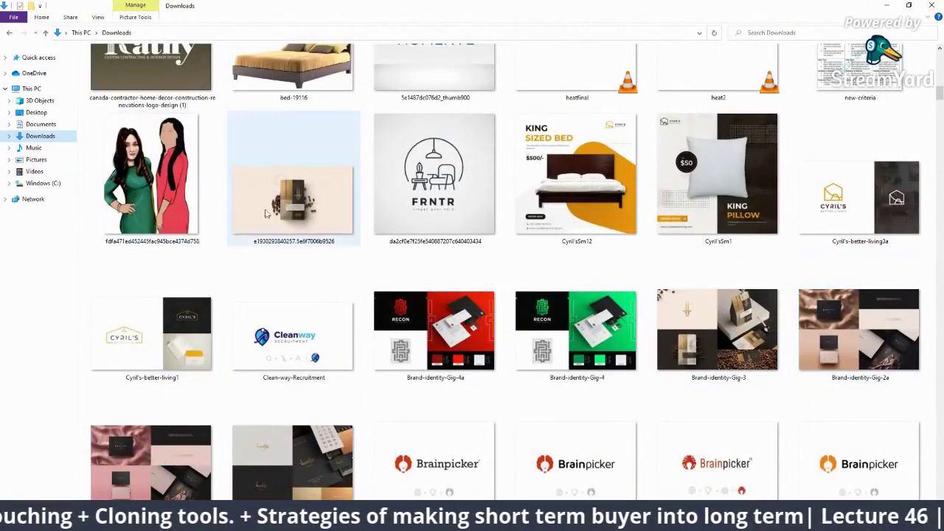
{"action": "left_click", "coordinate": [295, 213]}
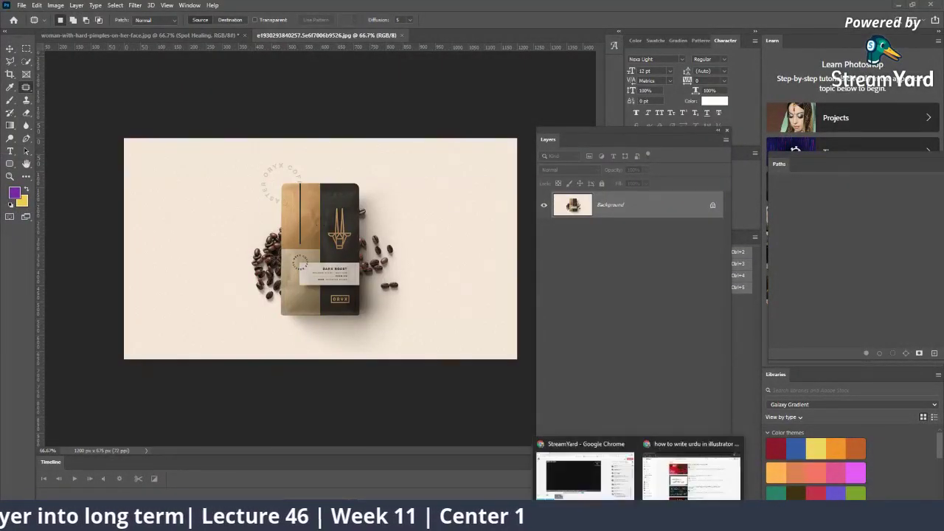
Stop and restart the presenter's camera in StreamYard, then return to the Downloads folder.
{"action": "left_click", "coordinate": [590, 475]}
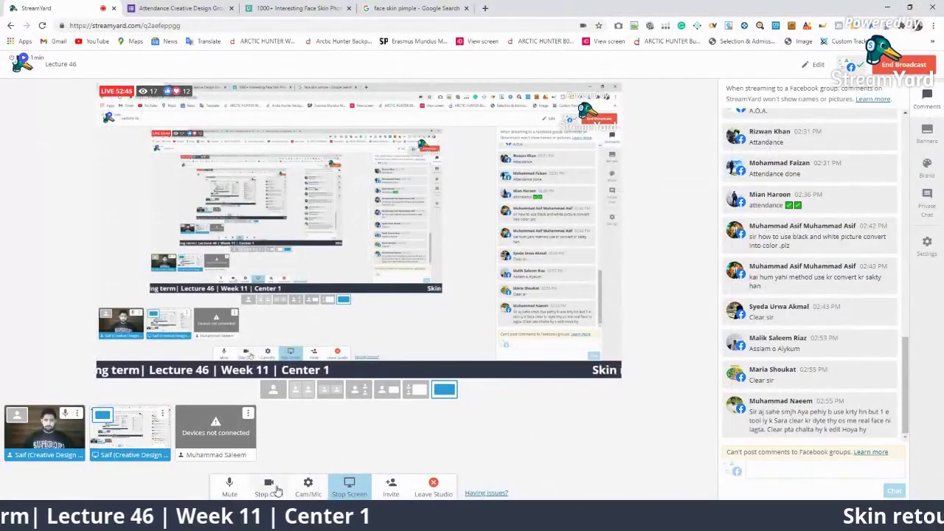
{"action": "left_click", "coordinate": [269, 487]}
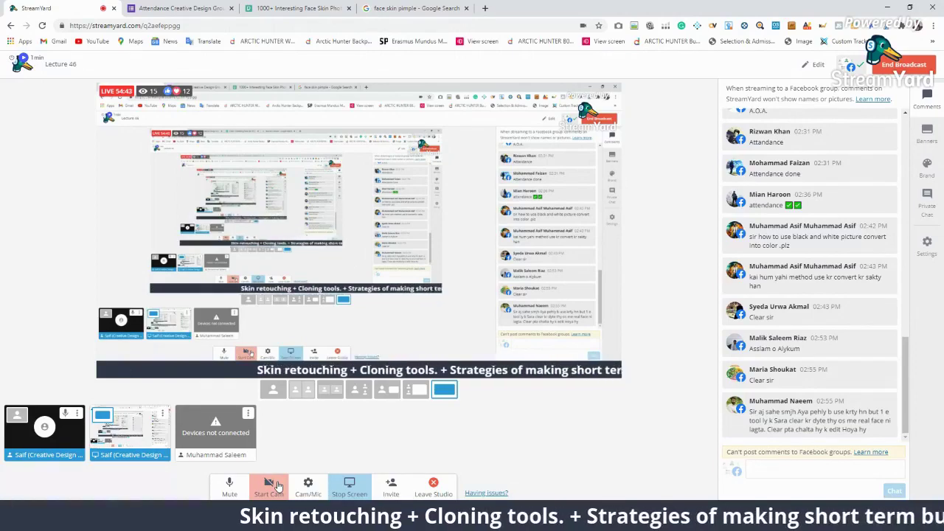
{"action": "left_click", "coordinate": [277, 485]}
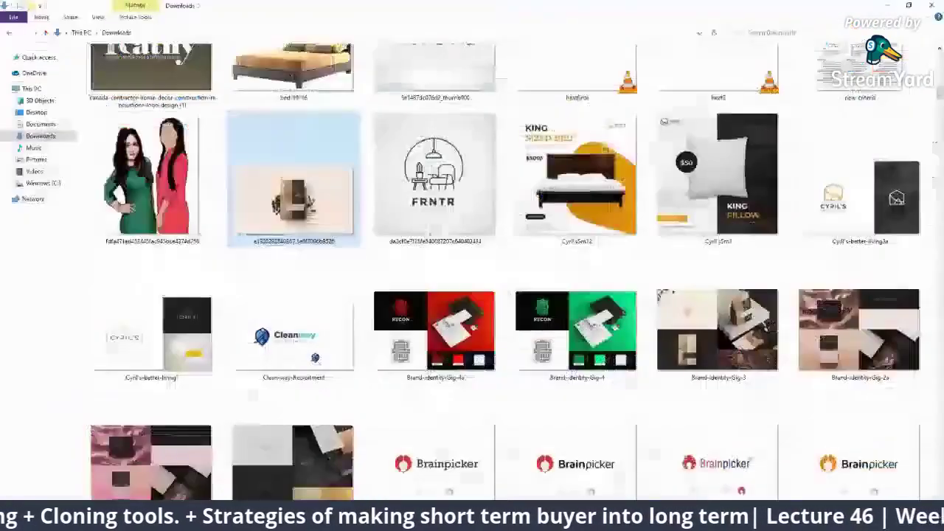
{"action": "left_click", "coordinate": [514, 517]}
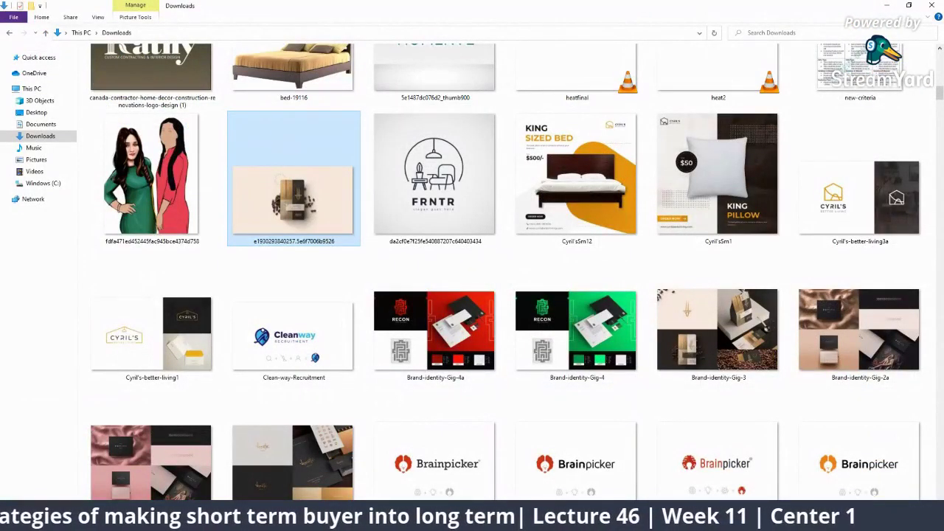
Open the coffee-bag mockup, zoom to 200%, and unlock its Background as Layer 0.
{"action": "double_click", "coordinate": [335, 218]}
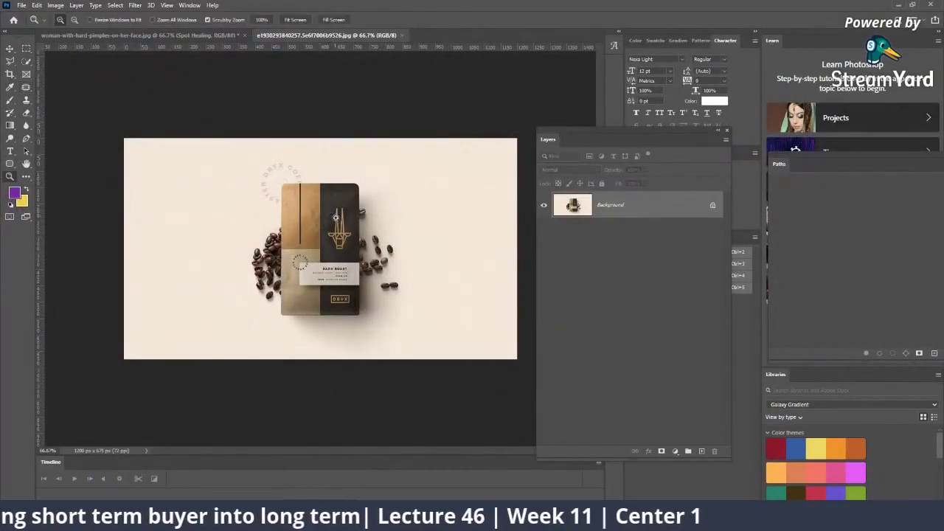
{"action": "left_click", "coordinate": [365, 231]}
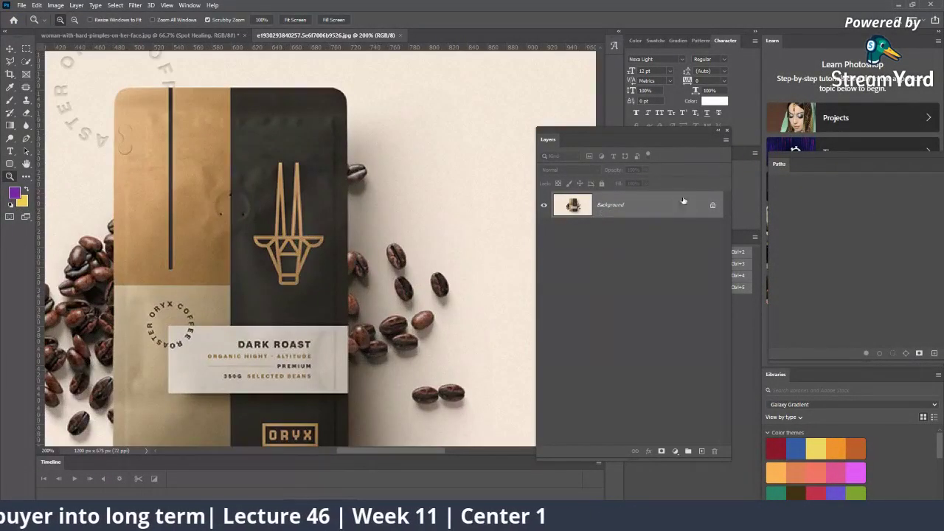
{"action": "left_click", "coordinate": [712, 205]}
{"action": "mouse_move", "coordinate": [210, 143]}
{"action": "left_mouse_down"}
{"action": "mouse_move", "coordinate": [314, 128]}
{"action": "mouse_move", "coordinate": [162, 122]}
{"action": "mouse_move", "coordinate": [139, 83]}
{"action": "left_mouse_up"}
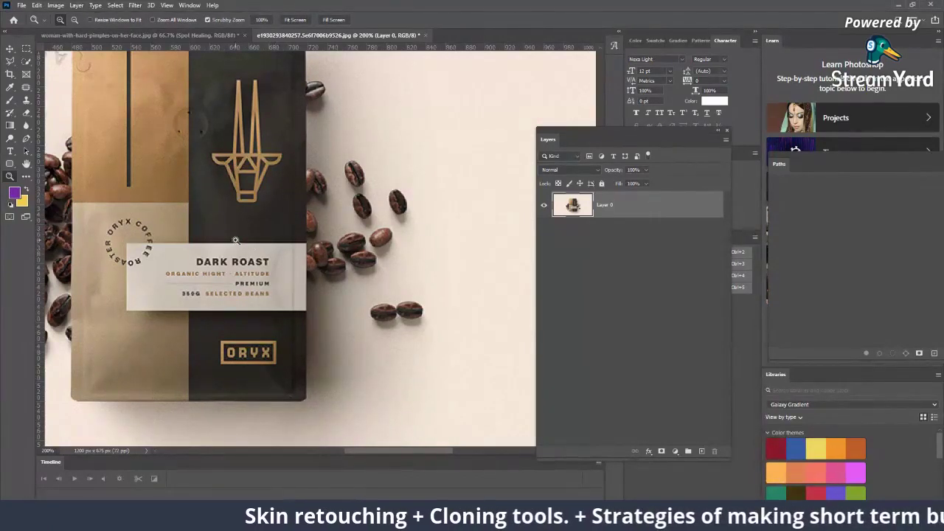
Select the Patch Tool from the healing-brush group and set Patch to Source.
{"action": "left_click", "coordinate": [26, 87]}
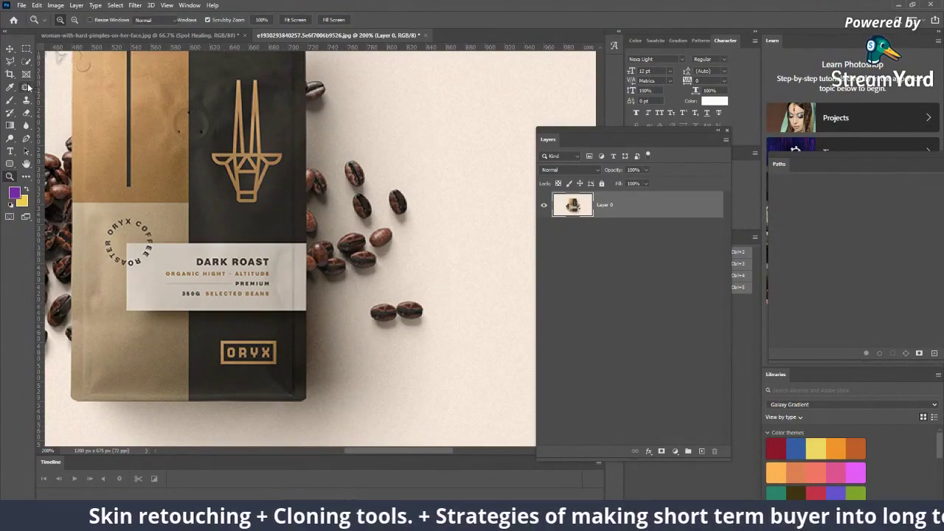
{"action": "right_click", "coordinate": [26, 87]}
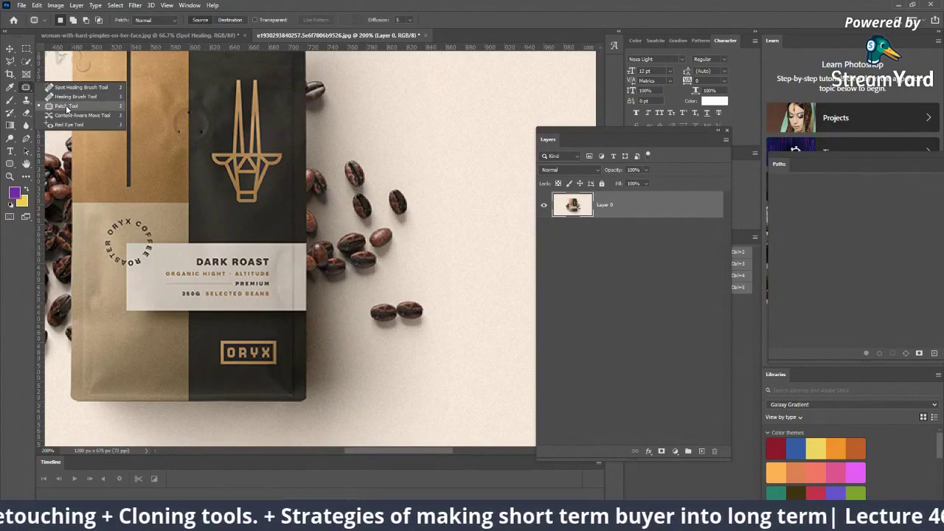
{"action": "left_click", "coordinate": [67, 107]}
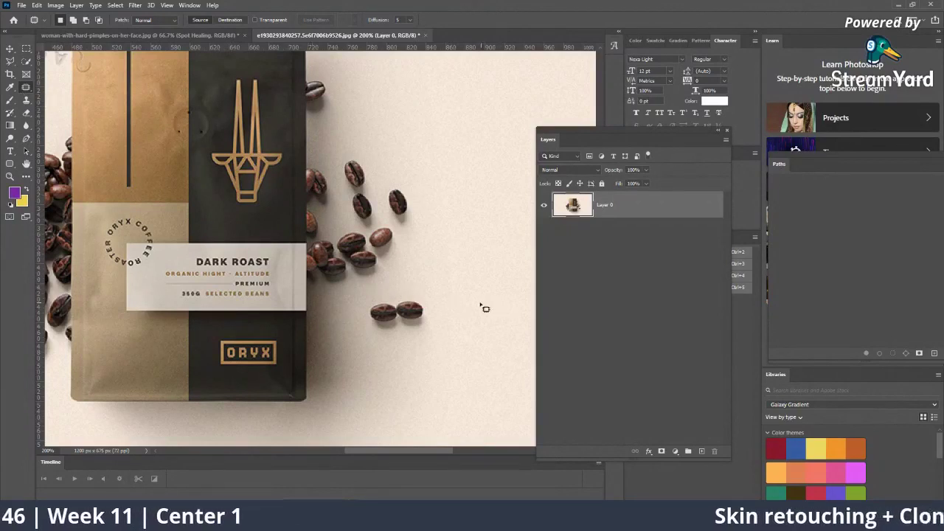
{"action": "scroll", "coordinate": [467, 311], "scroll_direction": "up", "scroll_amount": 2}
{"action": "scroll", "coordinate": [468, 311], "scroll_direction": "up", "scroll_amount": 1}
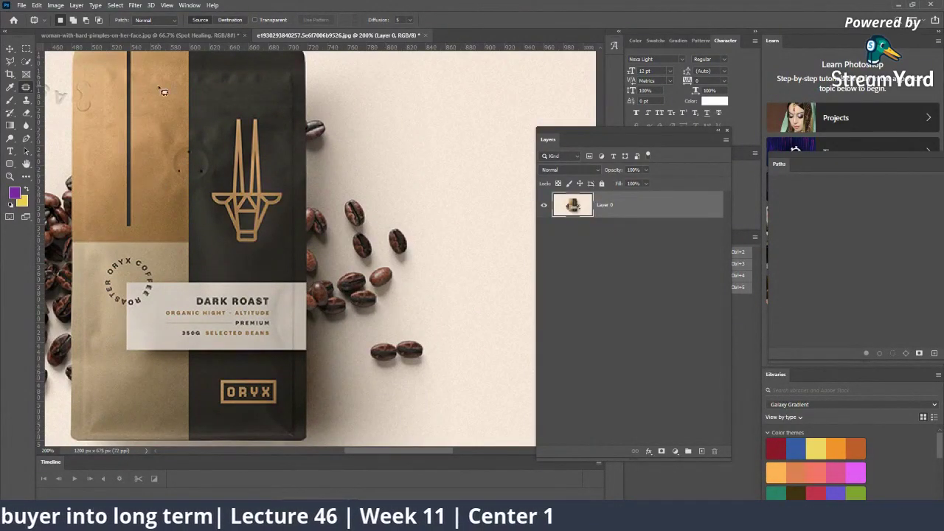
{"action": "right_click", "coordinate": [26, 88]}
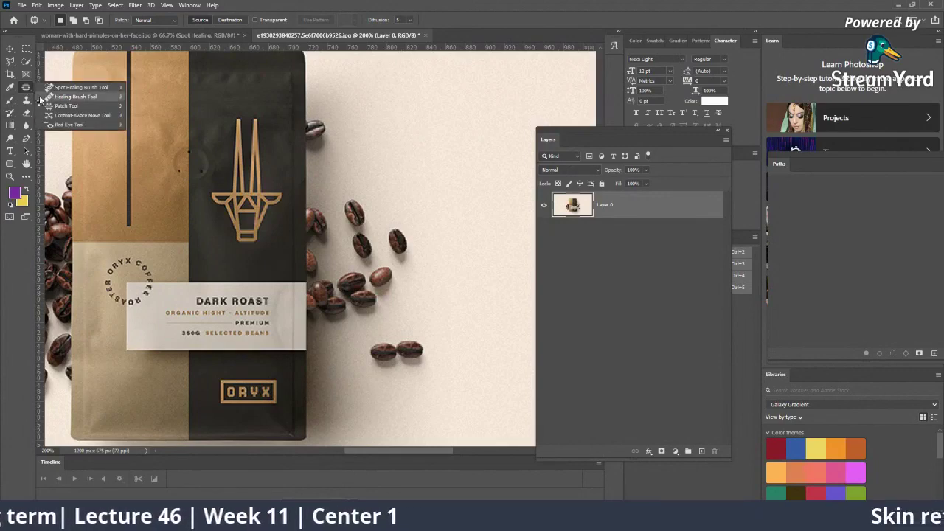
{"action": "left_click", "coordinate": [54, 108]}
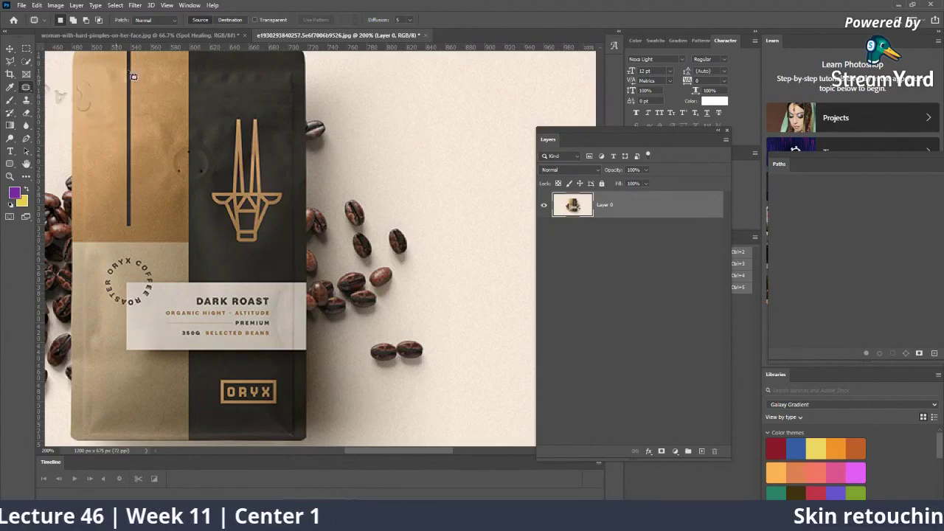
{"action": "left_click", "coordinate": [233, 21]}
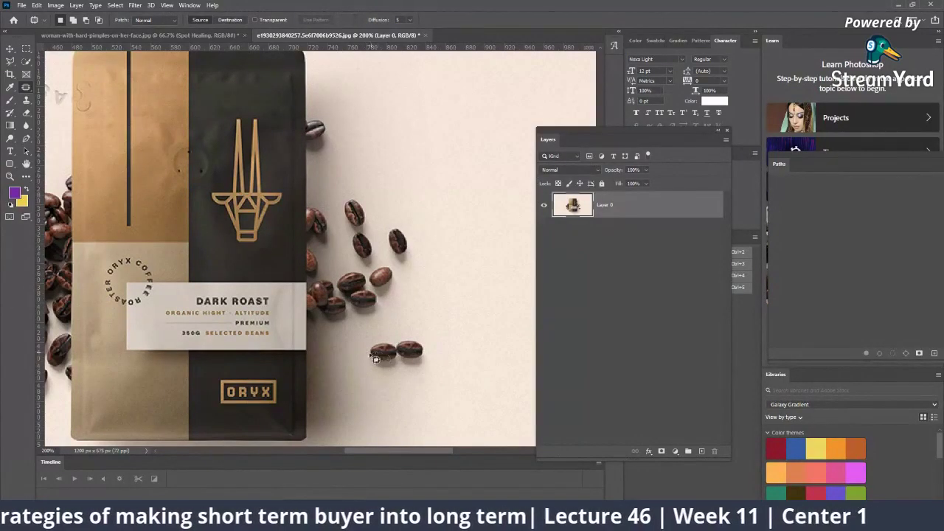
{"action": "scroll", "coordinate": [362, 364], "scroll_direction": "down", "scroll_amount": 1}
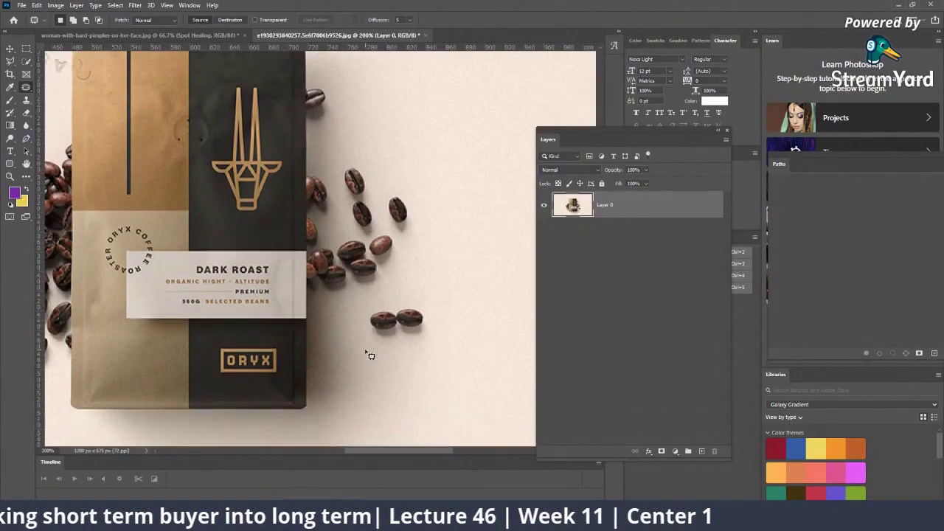
{"action": "scroll", "coordinate": [365, 358], "scroll_direction": "down", "scroll_amount": 2}
{"action": "scroll", "coordinate": [369, 354], "scroll_direction": "down", "scroll_amount": 1}
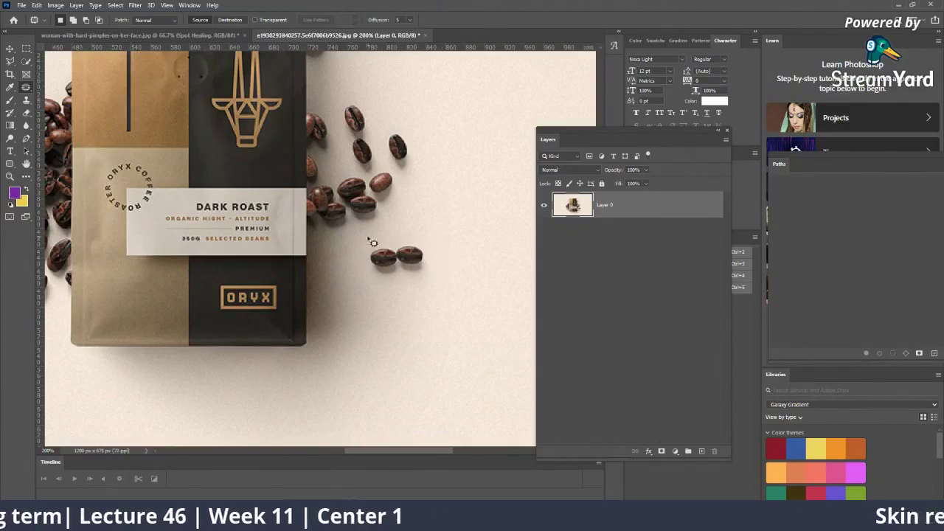
{"action": "left_click_drag", "start_coordinate": [402, 248], "coordinate": [418, 283]}
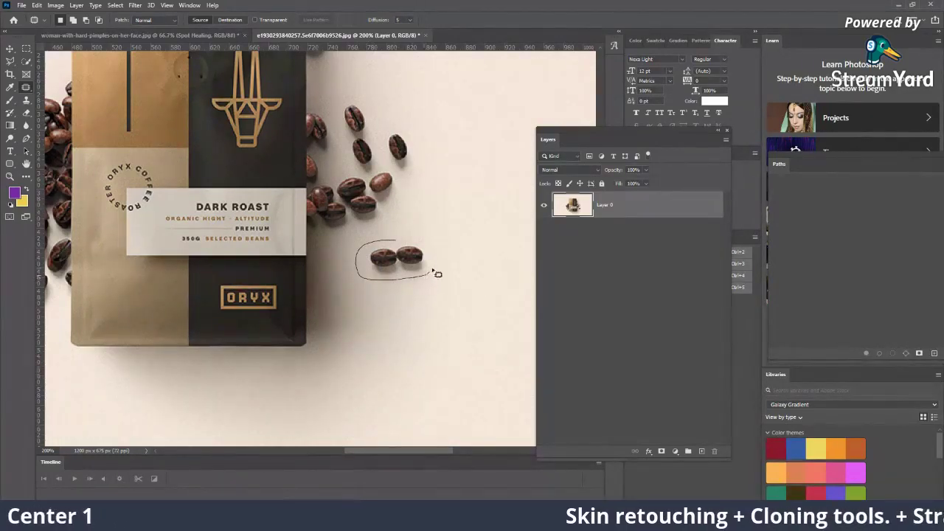
{"action": "left_click_drag", "start_coordinate": [419, 283], "coordinate": [407, 250]}
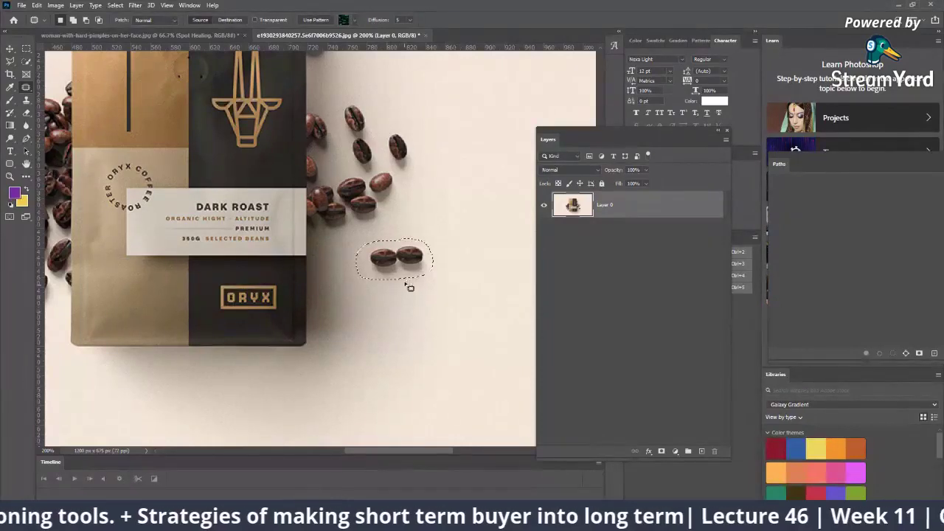
{"action": "mouse_move", "coordinate": [404, 264]}
{"action": "left_mouse_down"}
{"action": "mouse_move", "coordinate": [396, 289]}
{"action": "mouse_move", "coordinate": [404, 340]}
{"action": "left_mouse_up"}
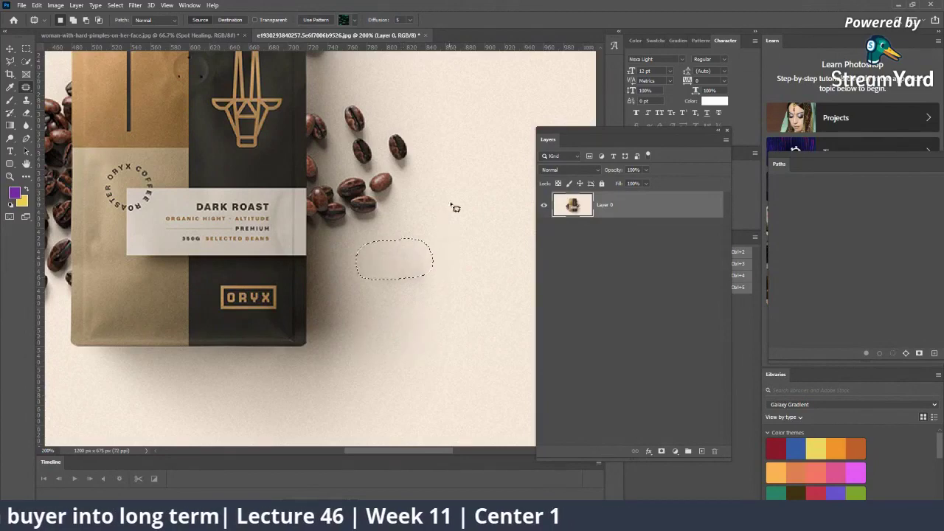
{"action": "key", "text": "ctrl+d"}
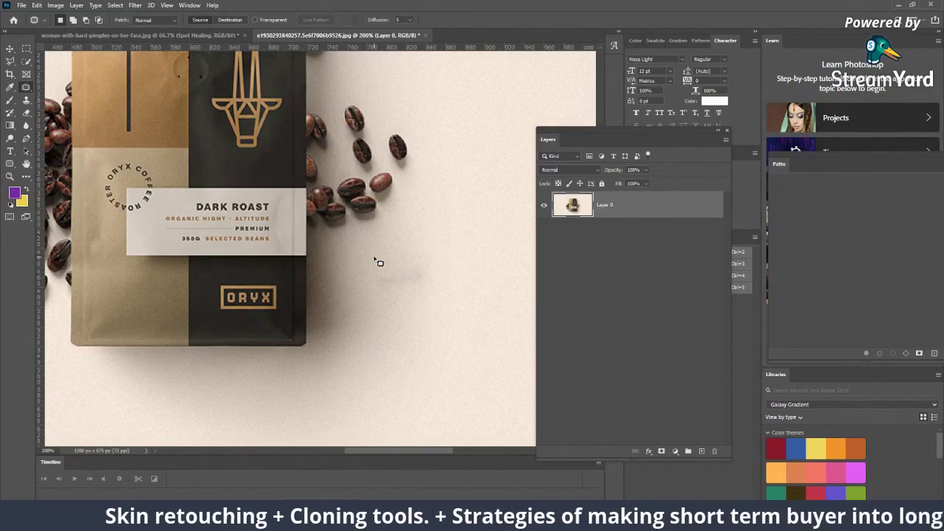
{"action": "left_click_drag", "start_coordinate": [373, 255], "coordinate": [413, 211]}
{"action": "key", "text": "ctrl+d"}
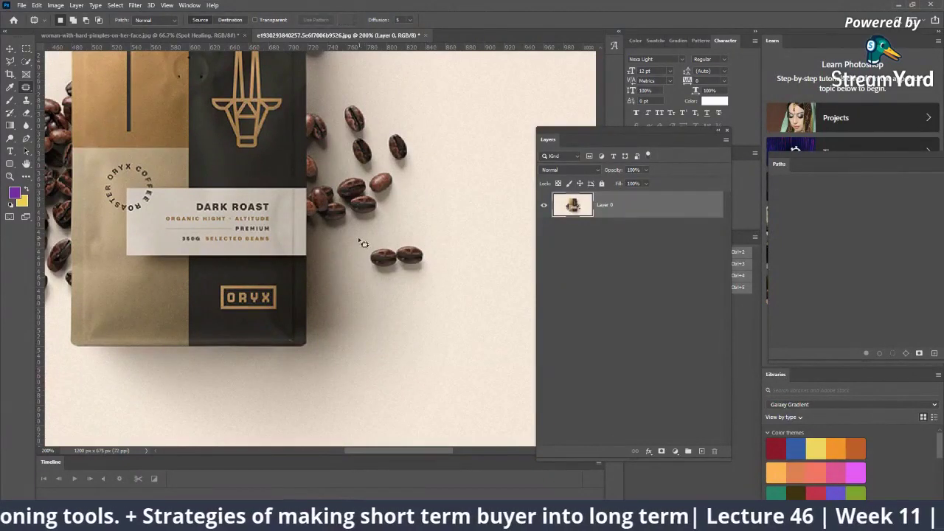
Try patching background over the bean pair, then undo to restore the beans.
{"action": "mouse_move", "coordinate": [368, 253]}
{"action": "left_mouse_down"}
{"action": "mouse_move", "coordinate": [422, 278]}
{"action": "mouse_move", "coordinate": [380, 280]}
{"action": "mouse_move", "coordinate": [368, 260]}
{"action": "left_mouse_up"}
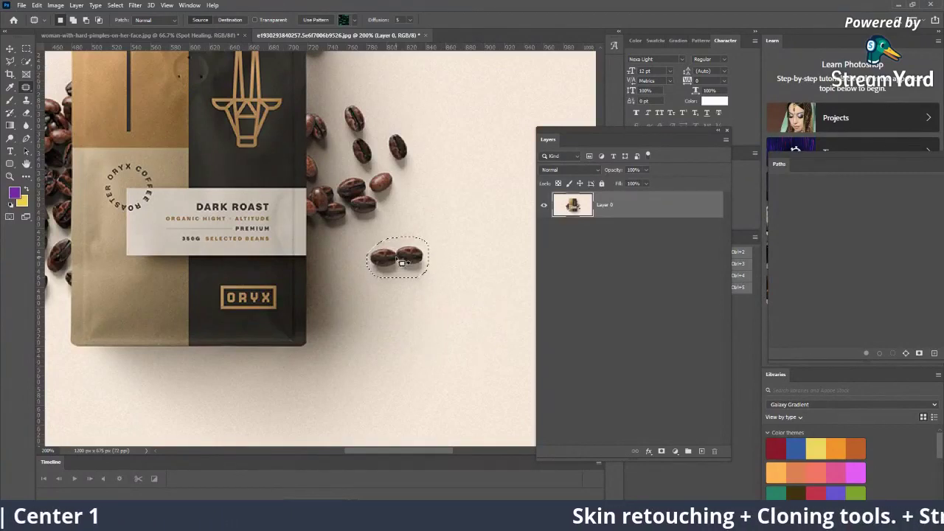
{"action": "left_click_drag", "start_coordinate": [402, 262], "coordinate": [457, 322]}
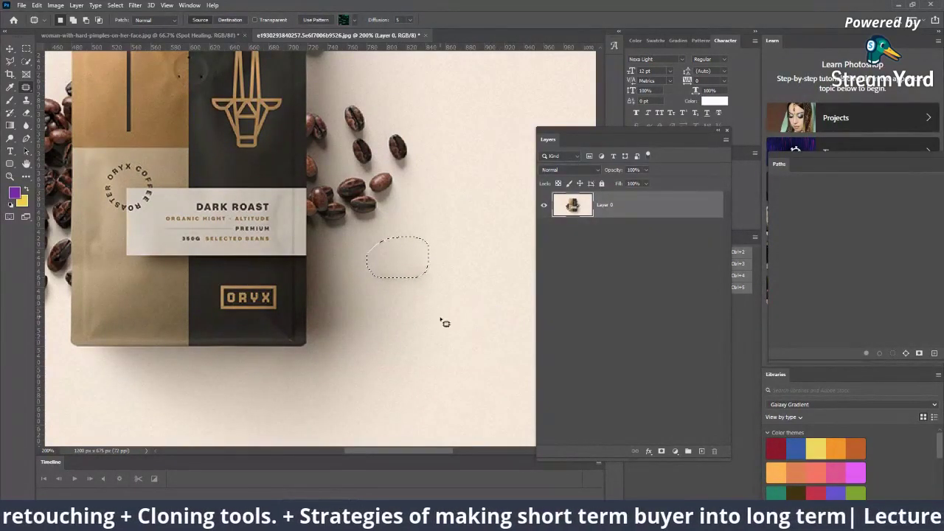
{"action": "left_click_drag", "start_coordinate": [402, 256], "coordinate": [413, 261]}
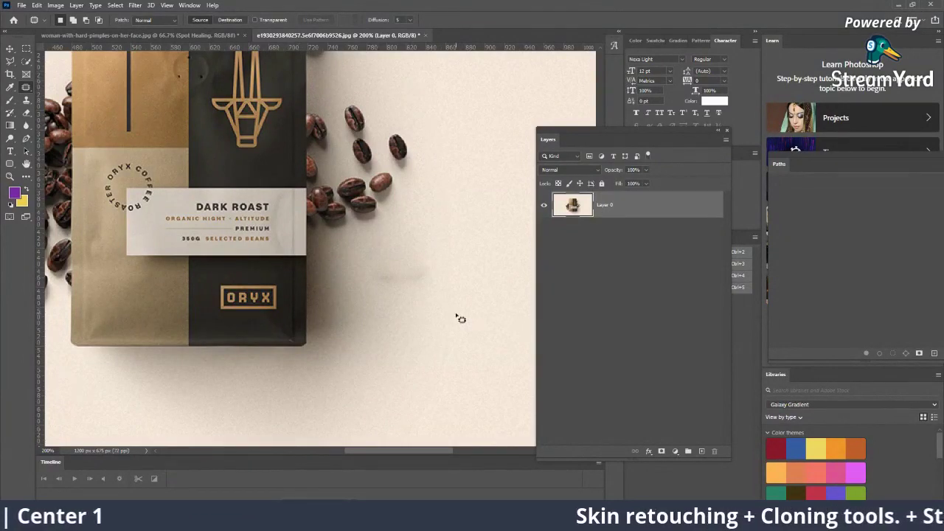
{"action": "mouse_move", "coordinate": [424, 239]}
{"action": "left_mouse_down"}
{"action": "mouse_move", "coordinate": [373, 243]}
{"action": "mouse_move", "coordinate": [404, 223]}
{"action": "mouse_move", "coordinate": [412, 151]}
{"action": "left_mouse_up"}
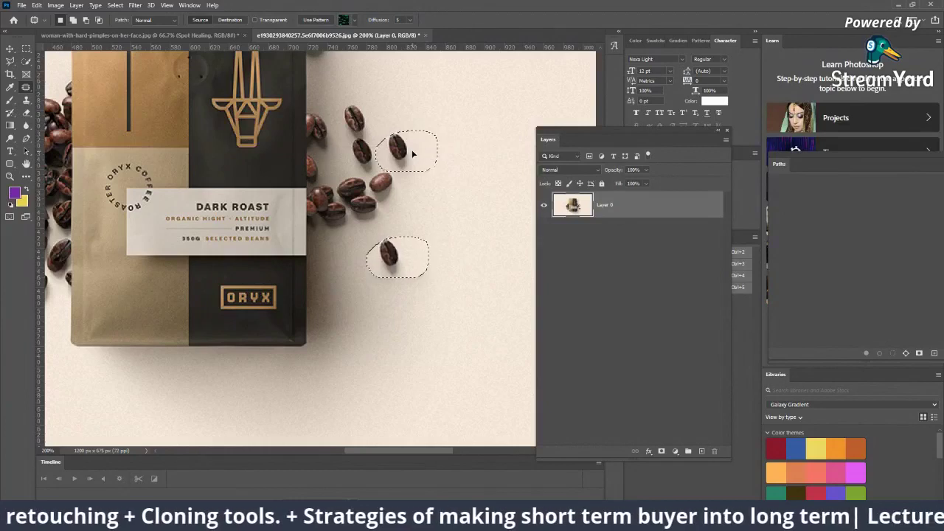
{"action": "key", "text": "ctrl+d"}
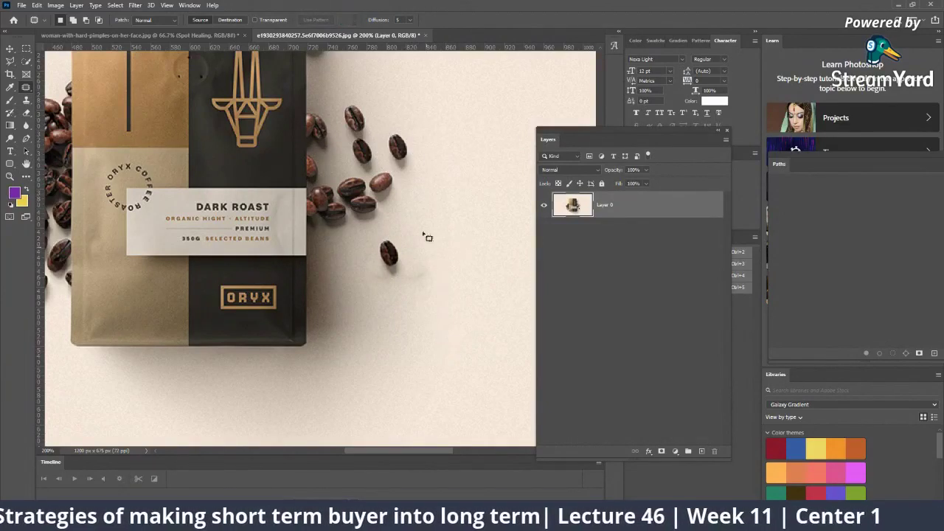
{"action": "key", "text": "ctrl+z"}
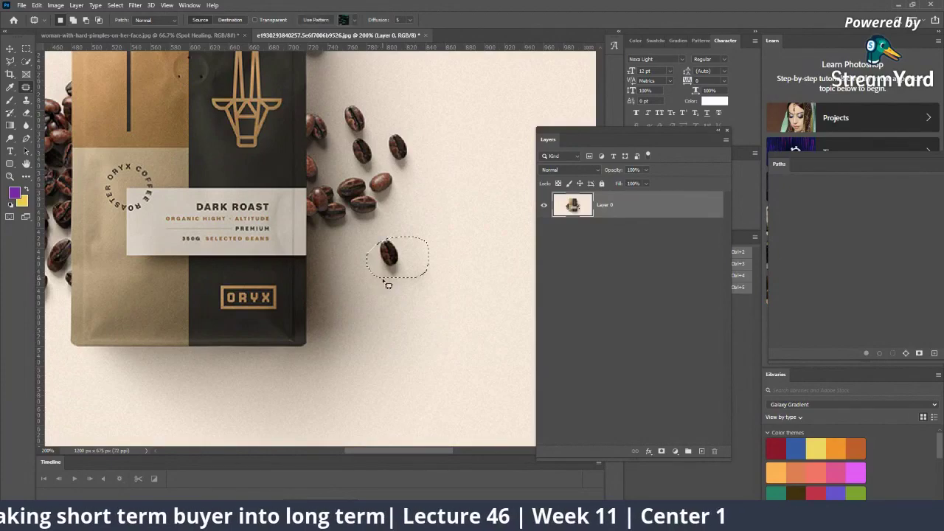
{"action": "key", "text": "ctrl+z"}
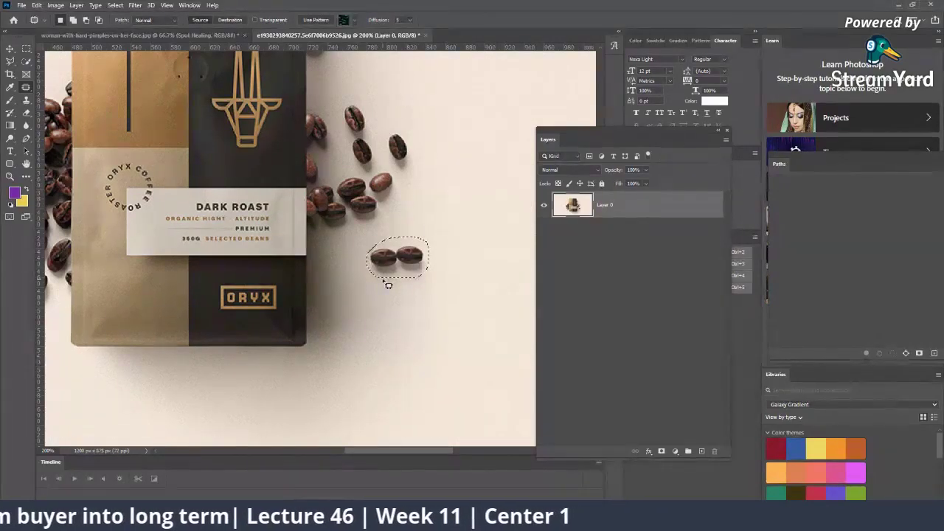
Copy the coffee-bean pair down-left onto empty background.
{"action": "left_click_drag", "start_coordinate": [396, 276], "coordinate": [355, 318]}
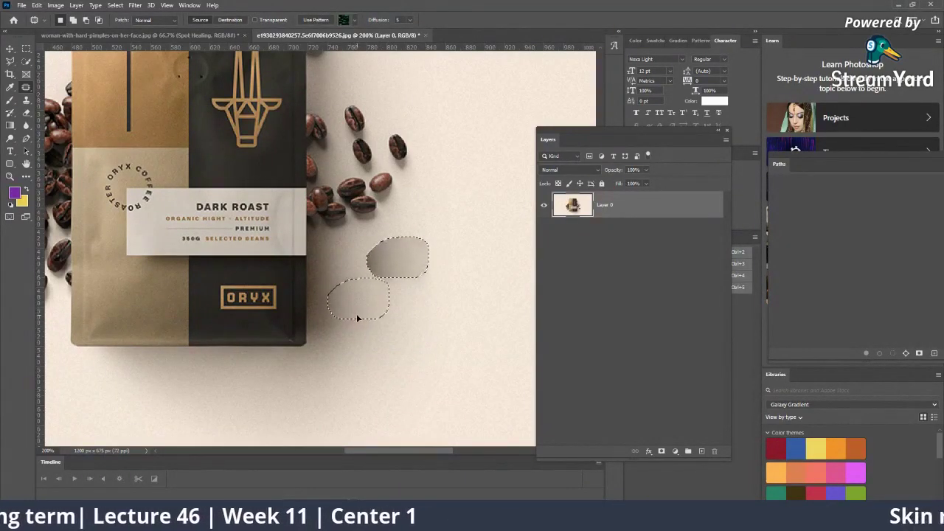
{"action": "key", "text": "ctrl+d"}
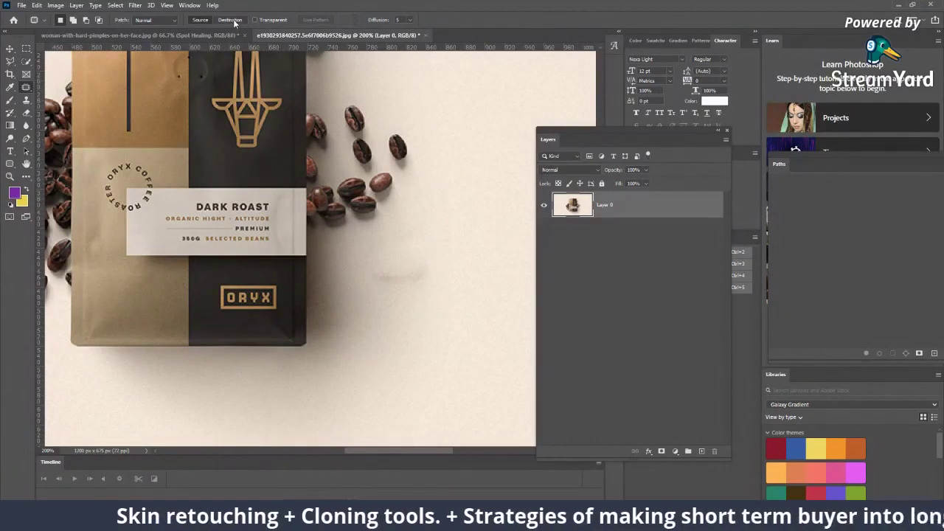
{"action": "key", "text": "ctrl+z"}
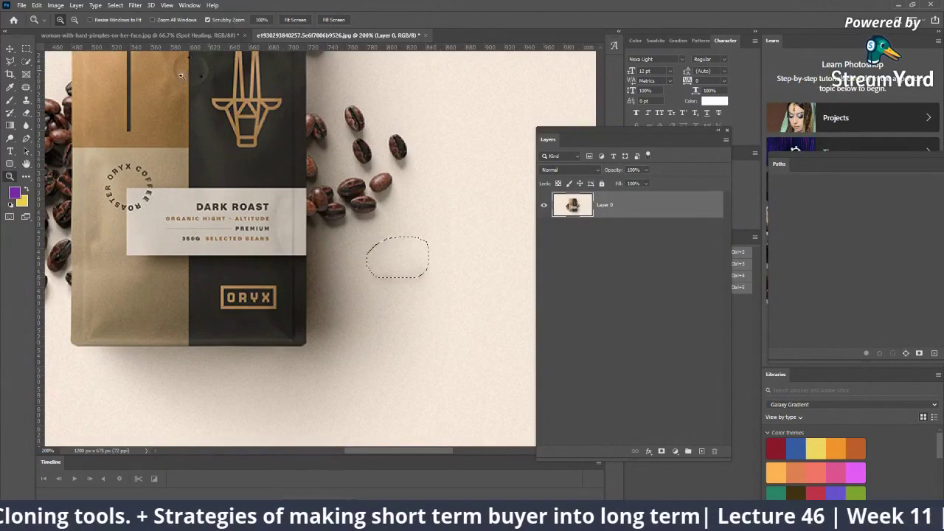
{"action": "left_click_drag", "start_coordinate": [396, 258], "coordinate": [373, 177]}
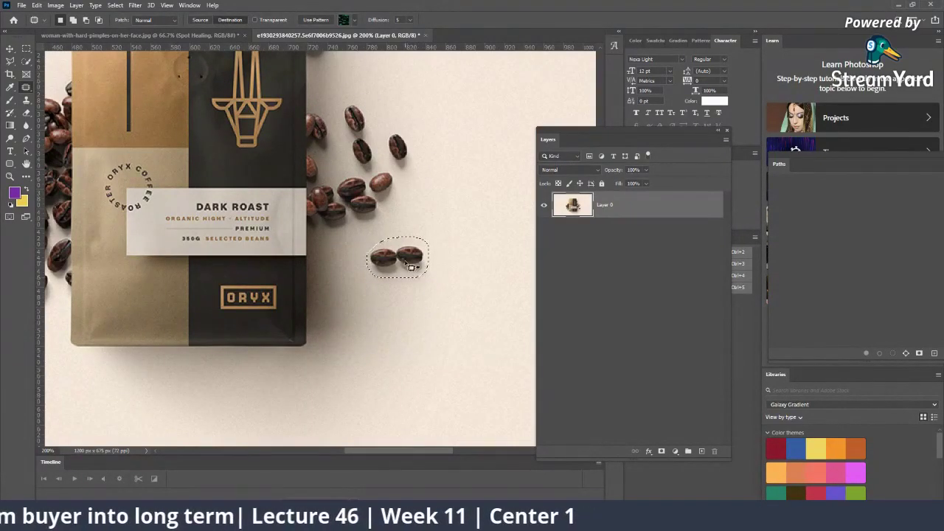
{"action": "mouse_move", "coordinate": [402, 269]}
{"action": "left_mouse_down"}
{"action": "mouse_move", "coordinate": [405, 324]}
{"action": "mouse_move", "coordinate": [374, 384]}
{"action": "left_mouse_up"}
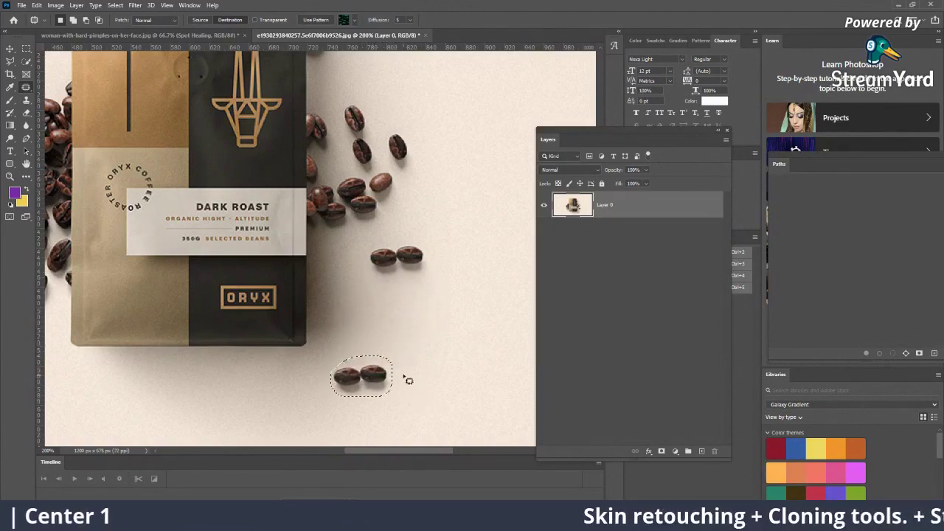
{"action": "left_click", "coordinate": [405, 374]}
Copy a single bean from the top group up-left onto the background, then view at 100%.
{"action": "scroll", "coordinate": [384, 371], "scroll_direction": "down", "scroll_amount": 2}
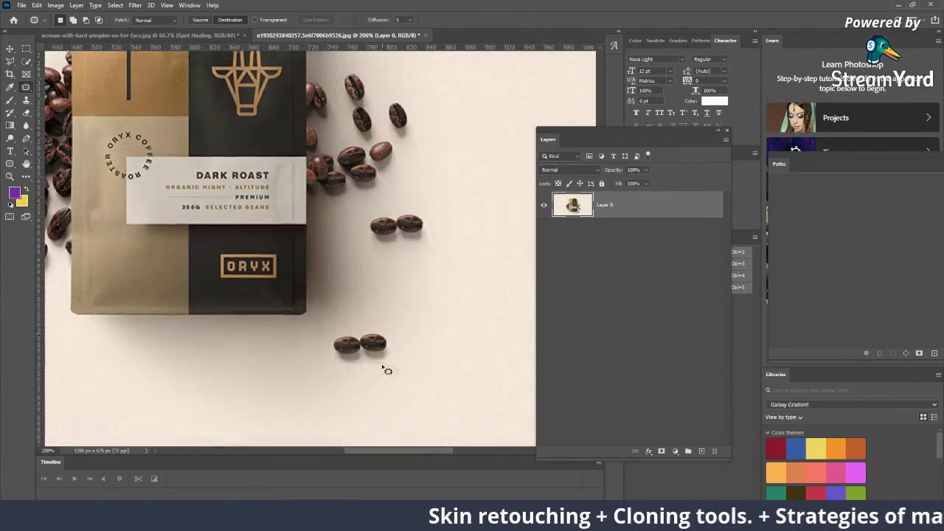
{"action": "scroll", "coordinate": [383, 362], "scroll_direction": "down", "scroll_amount": 3}
{"action": "scroll", "coordinate": [385, 341], "scroll_direction": "up", "scroll_amount": 2}
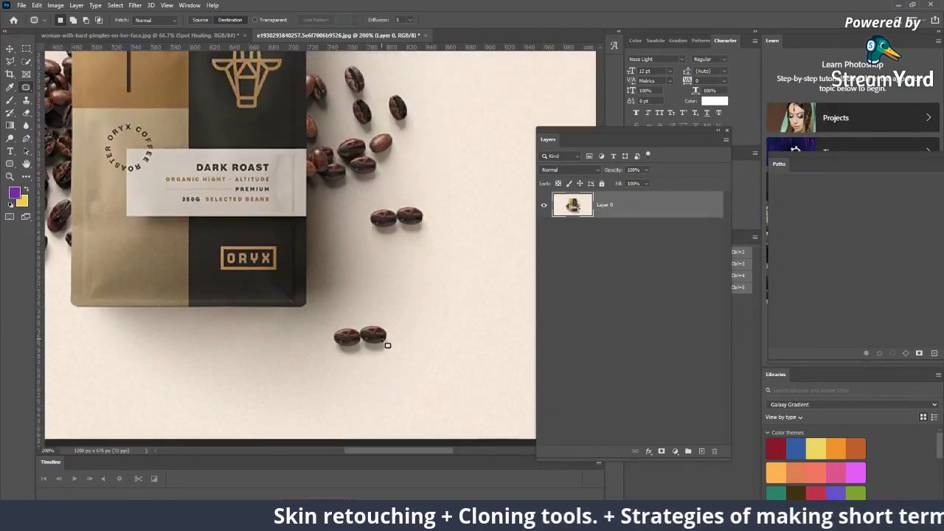
{"action": "scroll", "coordinate": [389, 310], "scroll_direction": "up", "scroll_amount": 3}
{"action": "mouse_move", "coordinate": [393, 179]}
{"action": "left_mouse_down"}
{"action": "mouse_move", "coordinate": [392, 212]}
{"action": "mouse_move", "coordinate": [415, 210]}
{"action": "mouse_move", "coordinate": [402, 178]}
{"action": "left_mouse_up"}
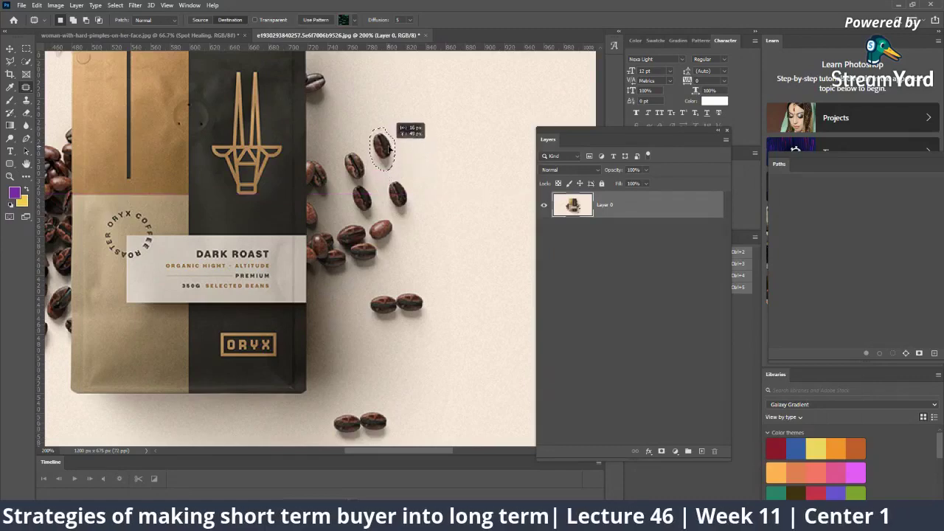
{"action": "left_click_drag", "start_coordinate": [410, 201], "coordinate": [393, 148]}
{"action": "key", "text": "ctrl+d"}
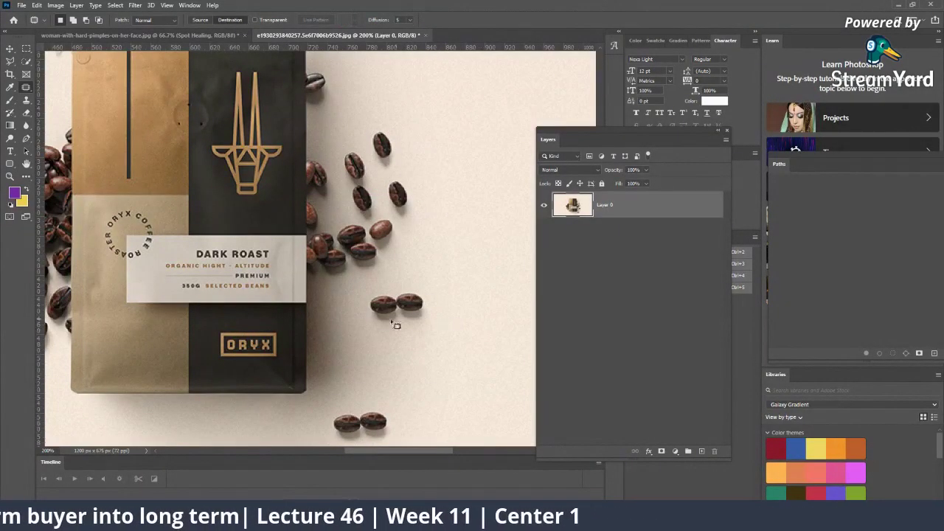
{"action": "key", "text": "ctrl+0"}
{"action": "key", "text": "ctrl+1"}
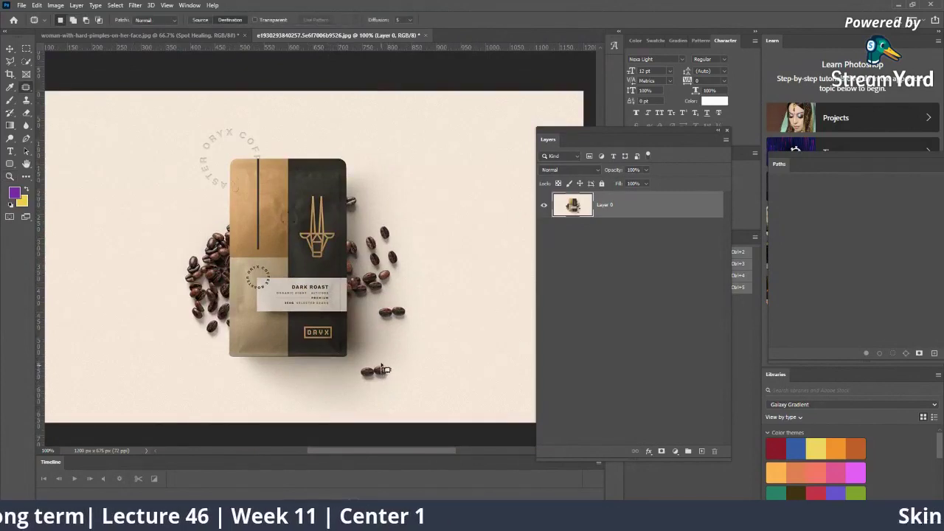
Dismiss the no-pixels-selected warning and zoom in on the beans beside the bag.
{"action": "left_click_drag", "start_coordinate": [383, 369], "coordinate": [415, 365]}
{"action": "left_click", "coordinate": [451, 201]}
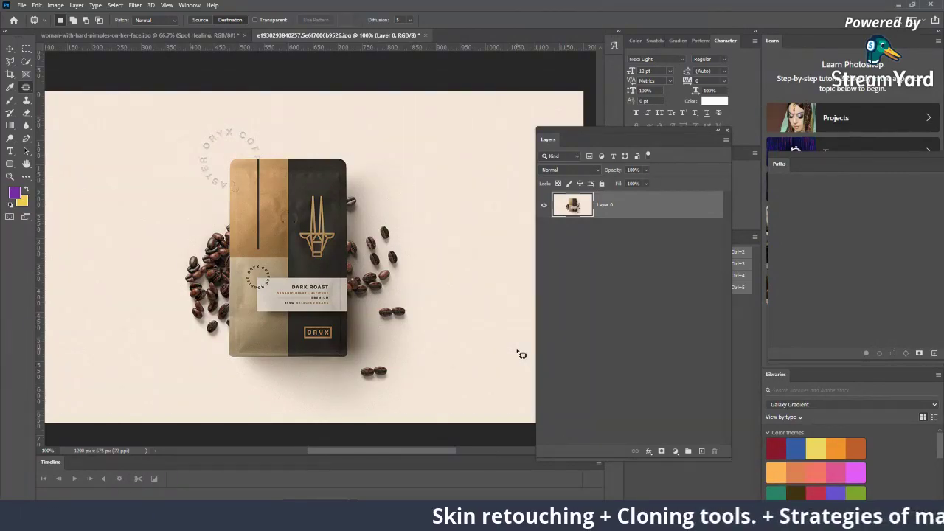
{"action": "key", "text": "z"}
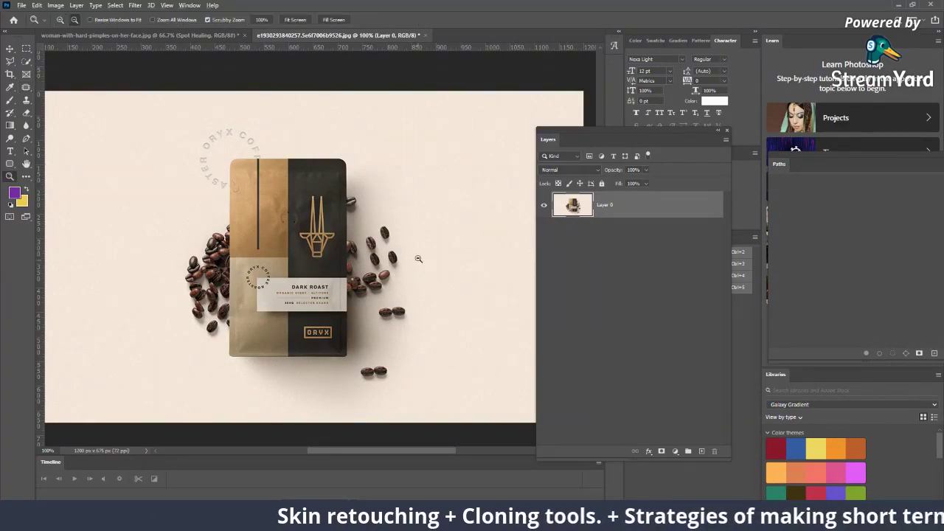
{"action": "left_click", "coordinate": [428, 248]}
{"action": "scroll", "coordinate": [367, 247], "scroll_direction": "up", "scroll_amount": 2}
{"action": "scroll", "coordinate": [380, 294], "scroll_direction": "down", "scroll_amount": 3}
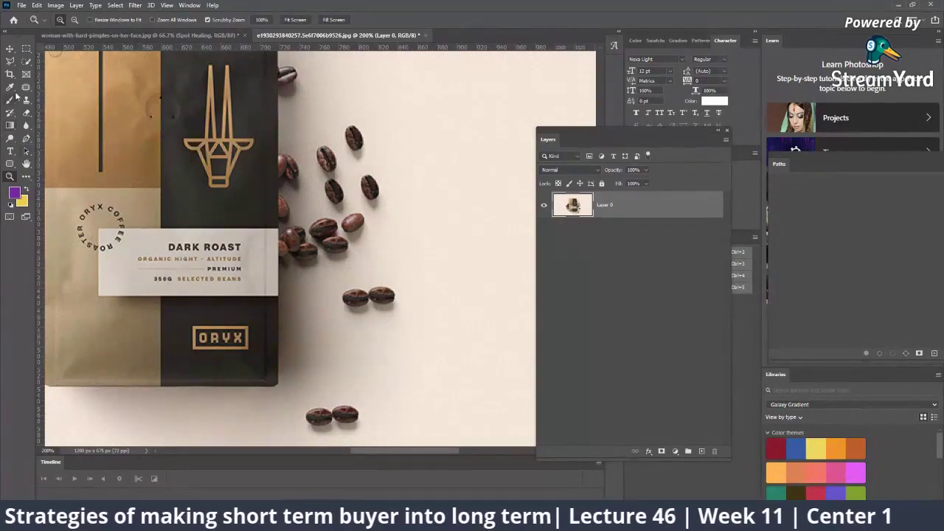
Copy the bean pair up and to the right with the Patch tool, then zoom closer.
{"action": "key", "text": "j"}
{"action": "mouse_move", "coordinate": [367, 290]}
{"action": "left_mouse_down"}
{"action": "mouse_move", "coordinate": [395, 325]}
{"action": "mouse_move", "coordinate": [407, 301]}
{"action": "mouse_move", "coordinate": [360, 286]}
{"action": "mouse_move", "coordinate": [426, 254]}
{"action": "left_mouse_up"}
{"action": "key", "text": "ctrl+z"}
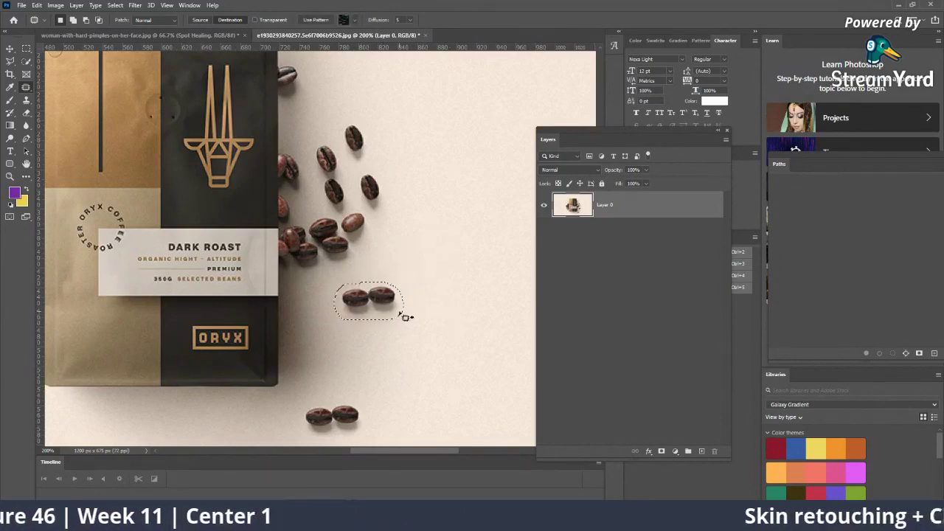
{"action": "left_click_drag", "start_coordinate": [383, 298], "coordinate": [449, 250]}
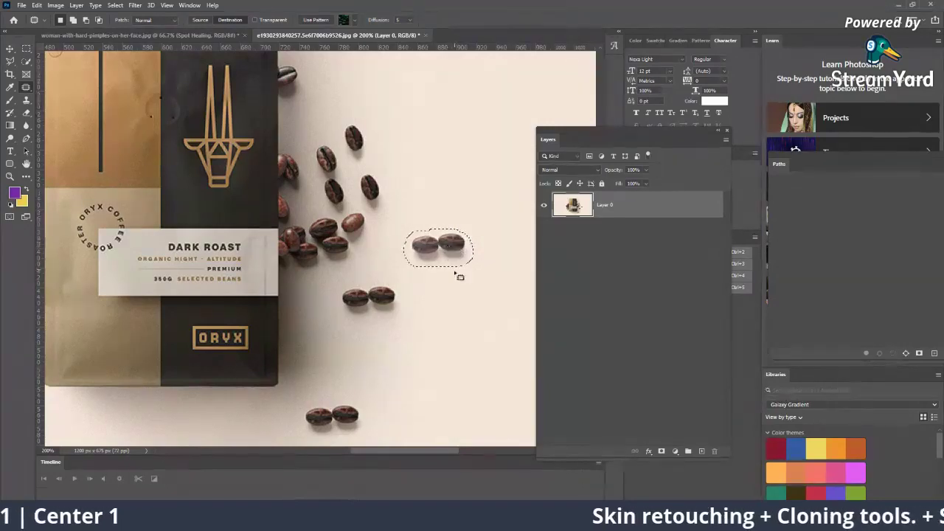
{"action": "key", "text": "ctrl+d"}
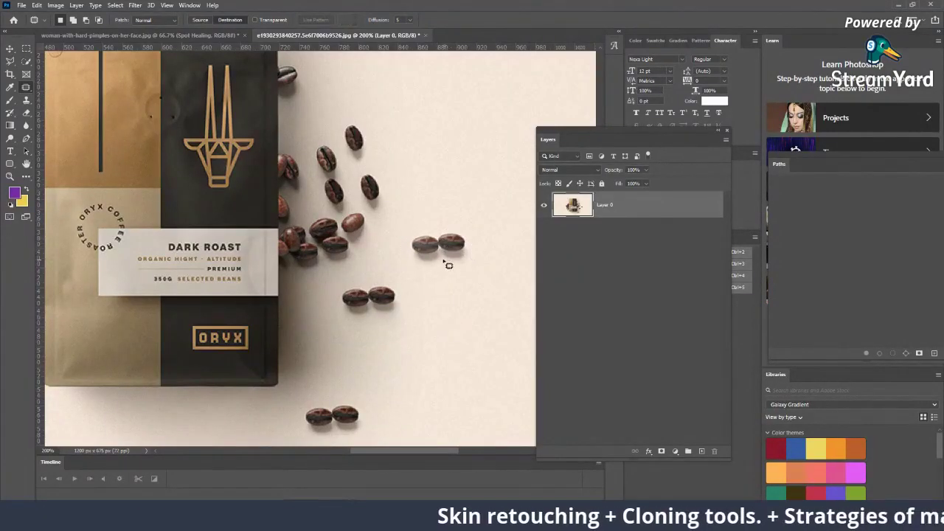
{"action": "key", "text": "z"}
{"action": "left_click", "coordinate": [429, 251]}
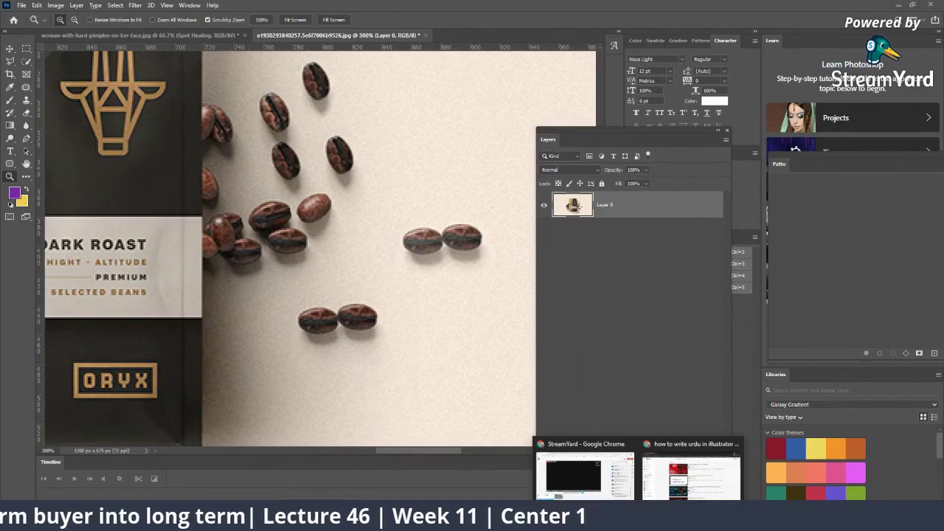
Copy the left bean pair toward the top of the background.
{"action": "left_click", "coordinate": [584, 475]}
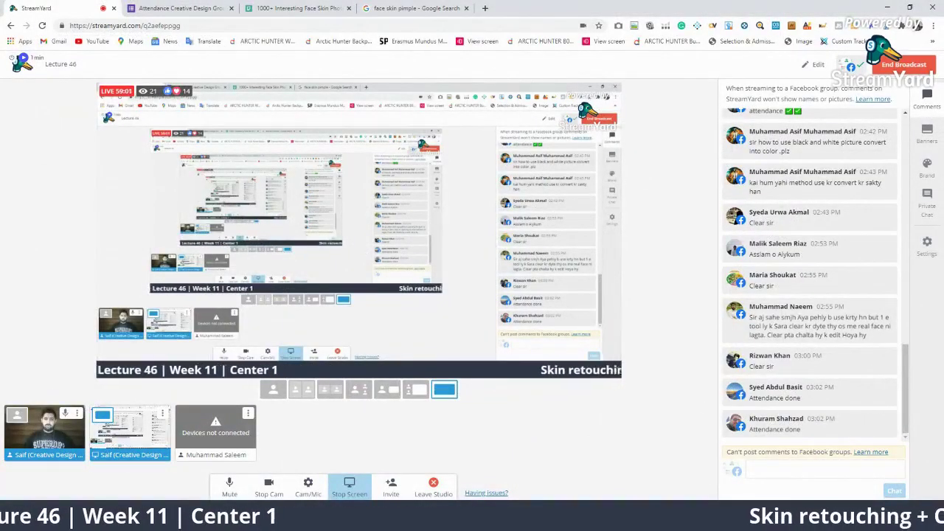
{"action": "key", "text": "alt+Tab"}
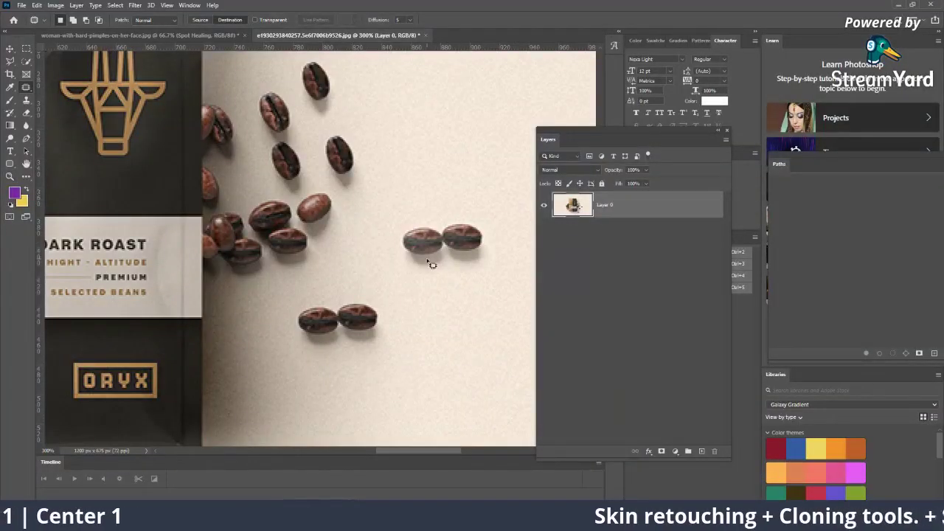
{"action": "left_click_drag", "start_coordinate": [366, 299], "coordinate": [298, 330]}
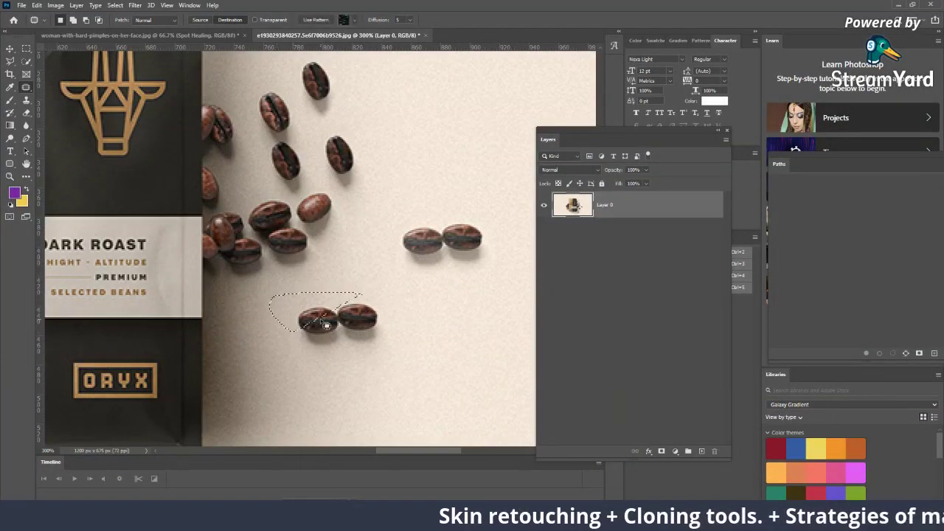
{"action": "mouse_move", "coordinate": [336, 298]}
{"action": "left_mouse_down"}
{"action": "mouse_move", "coordinate": [522, 298]}
{"action": "mouse_move", "coordinate": [534, 84]}
{"action": "left_mouse_up"}
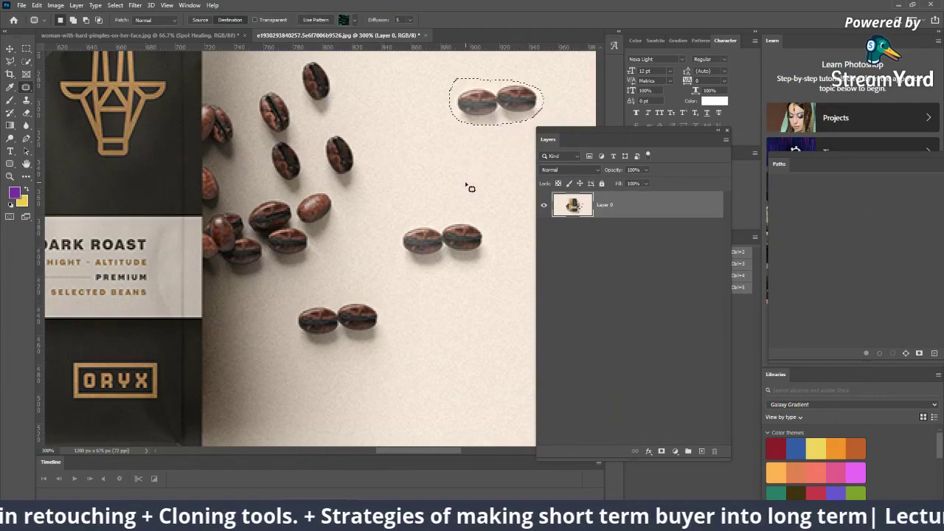
{"action": "key", "text": "ctrl+d"}
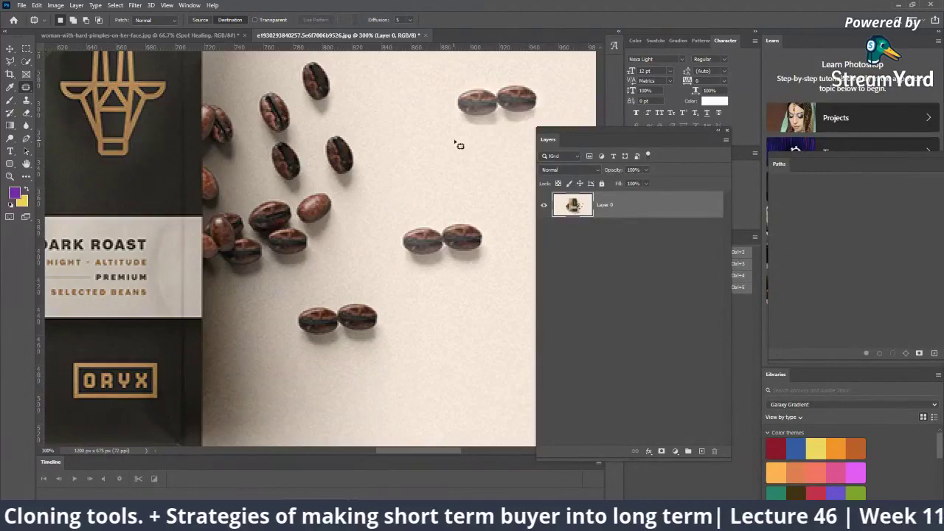
Zoom out to 200% and copy a bean pair down beside the bag's ORYX logo.
{"action": "left_click_drag", "start_coordinate": [462, 130], "coordinate": [359, 158]}
{"action": "key", "text": "z"}
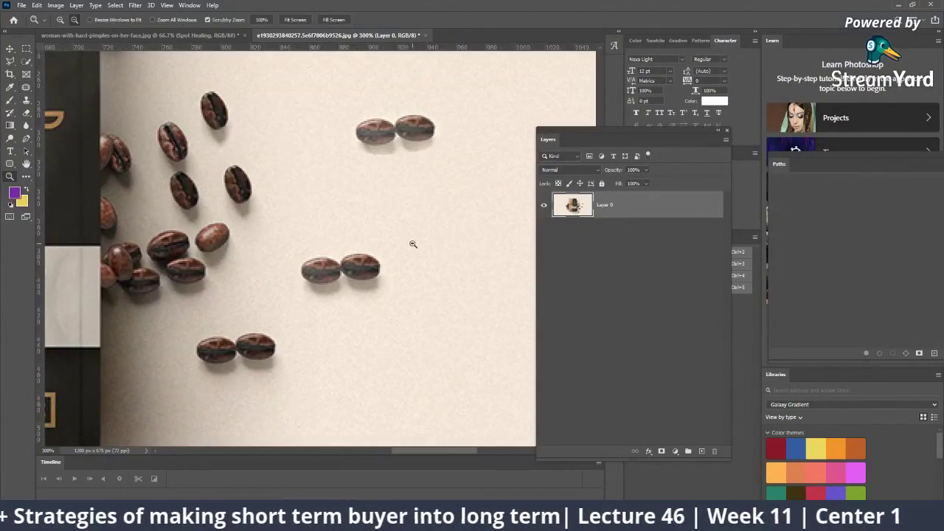
{"action": "left_click", "coordinate": [413, 244], "text": "alt"}
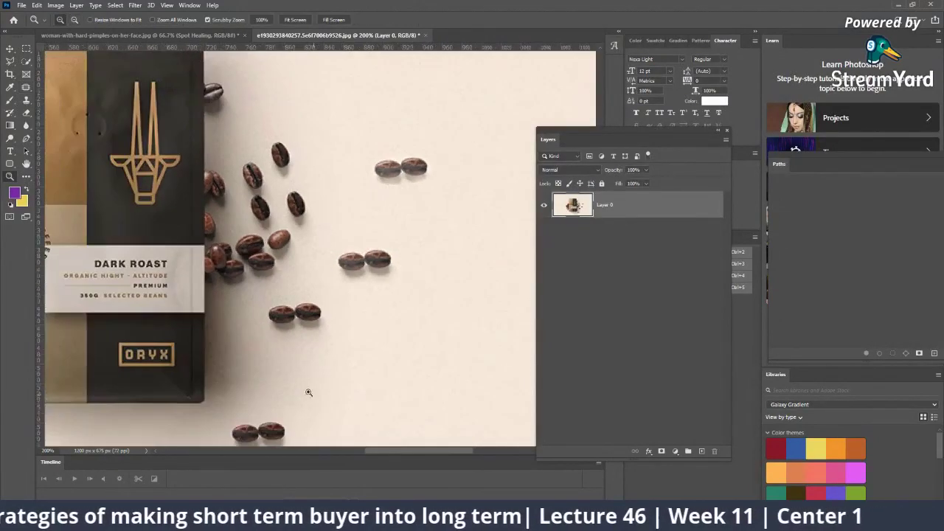
{"action": "left_click", "coordinate": [27, 87]}
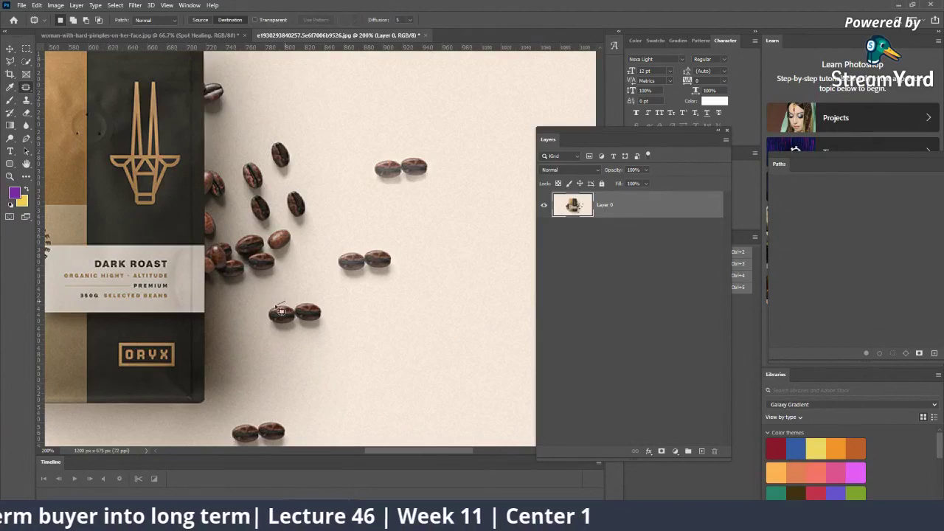
{"action": "left_click_drag", "start_coordinate": [285, 302], "coordinate": [253, 361]}
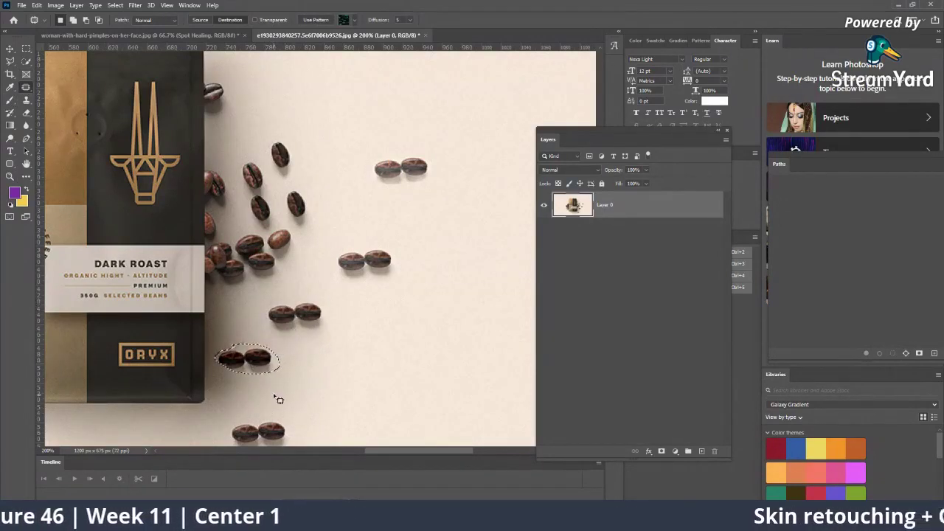
{"action": "key", "text": "ctrl+d"}
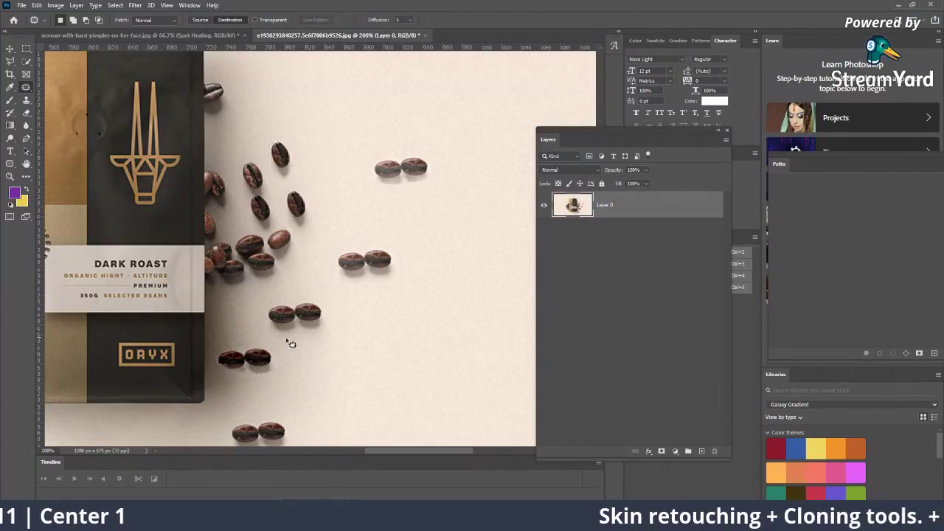
{"action": "key", "text": "z"}
{"action": "left_click", "coordinate": [288, 345]}
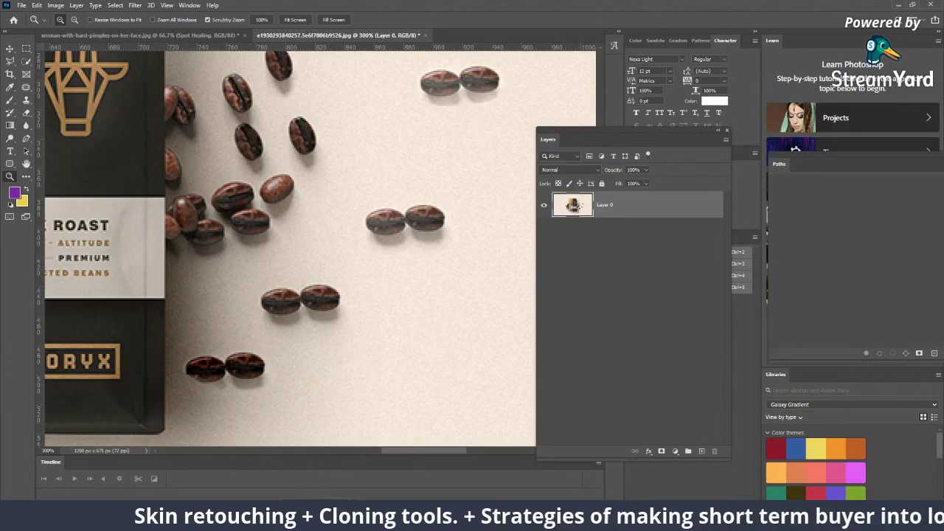
Show a viewer comment on the StreamYard broadcast, remove it, then return to Photoshop.
{"action": "left_click", "coordinate": [586, 465]}
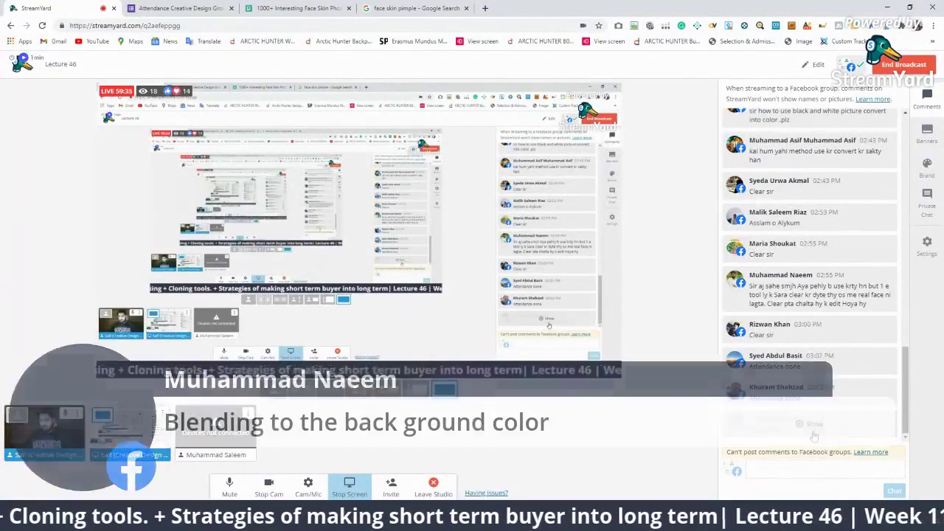
{"action": "left_click", "coordinate": [804, 424]}
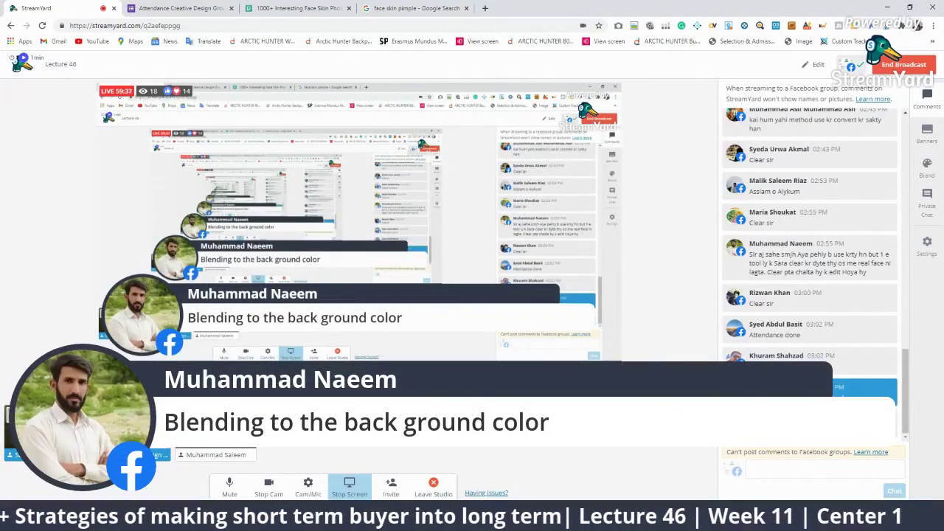
{"action": "left_click", "coordinate": [811, 390]}
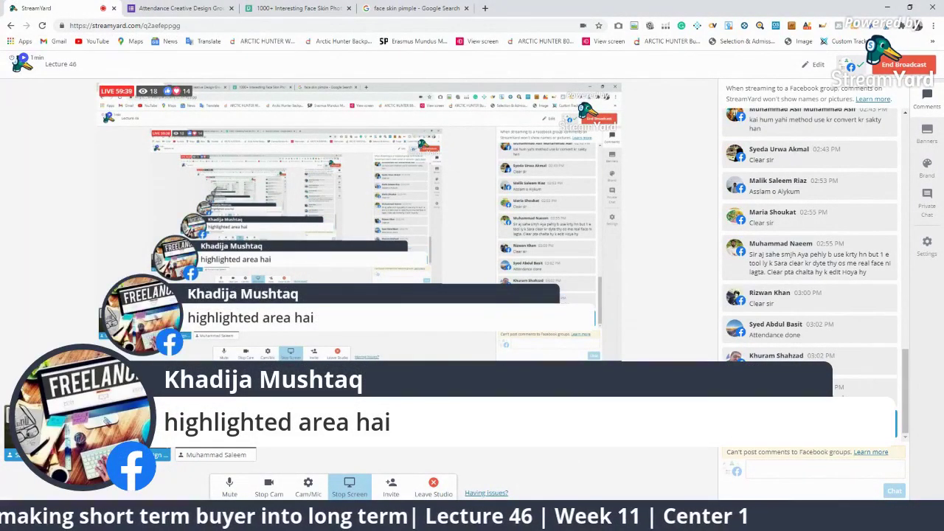
{"action": "left_click", "coordinate": [803, 425]}
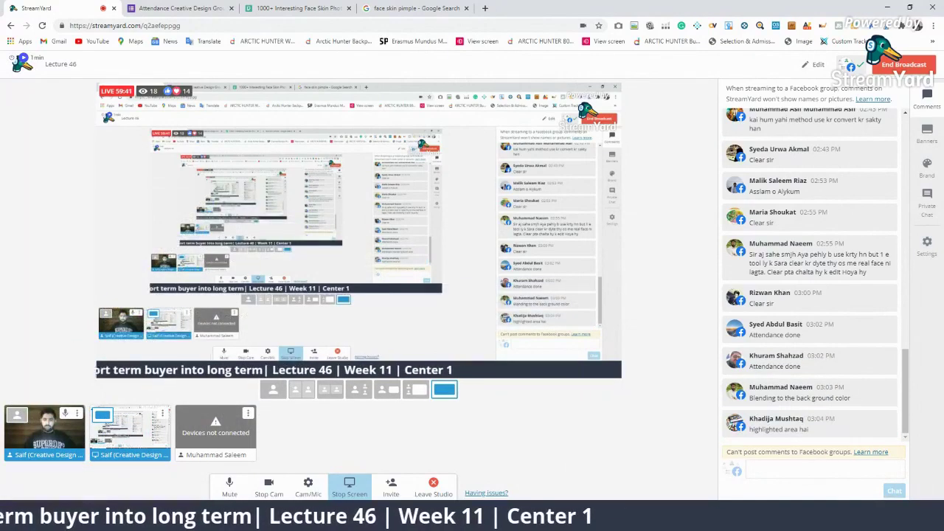
{"action": "key", "text": "alt+Tab"}
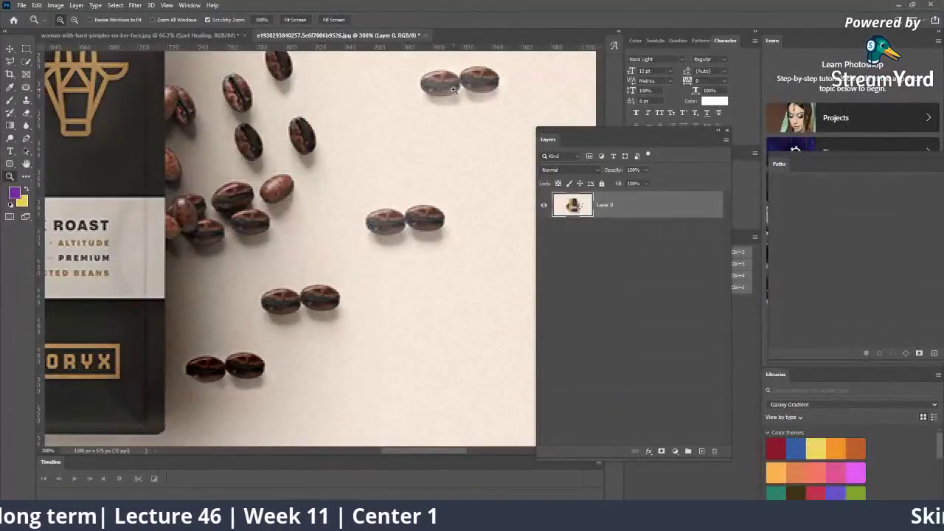
Pan to the loose beans by the bag's logo and select the Patch tool.
{"action": "right_click", "coordinate": [243, 355]}
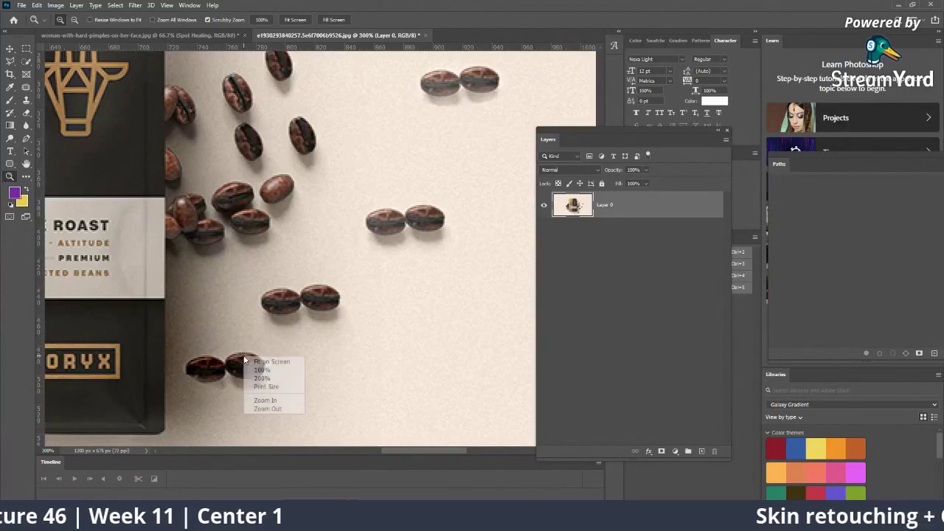
{"action": "left_click", "coordinate": [310, 314]}
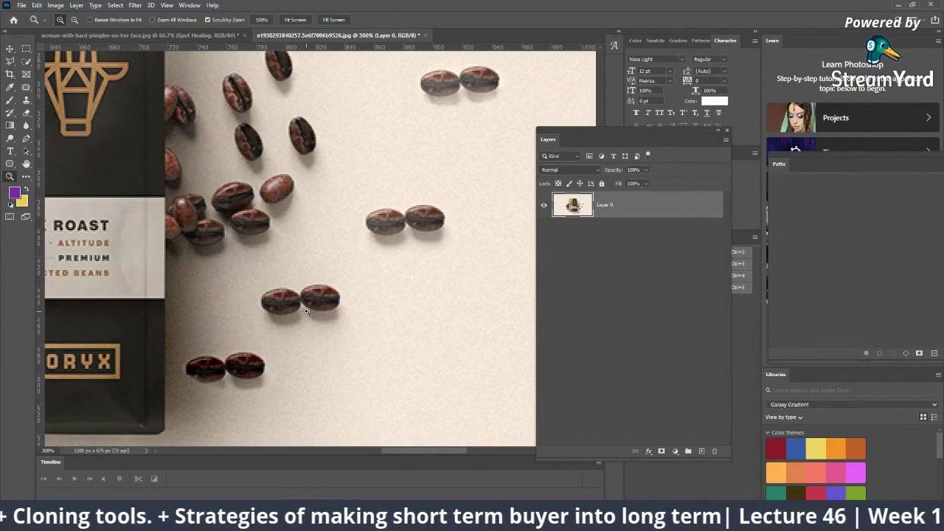
{"action": "left_click_drag", "start_coordinate": [202, 80], "coordinate": [219, 208]}
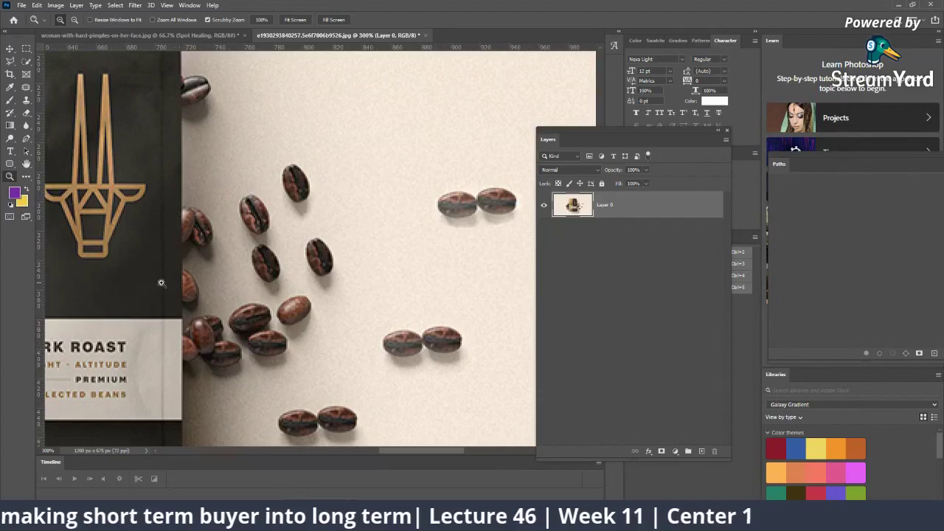
{"action": "left_click", "coordinate": [26, 88]}
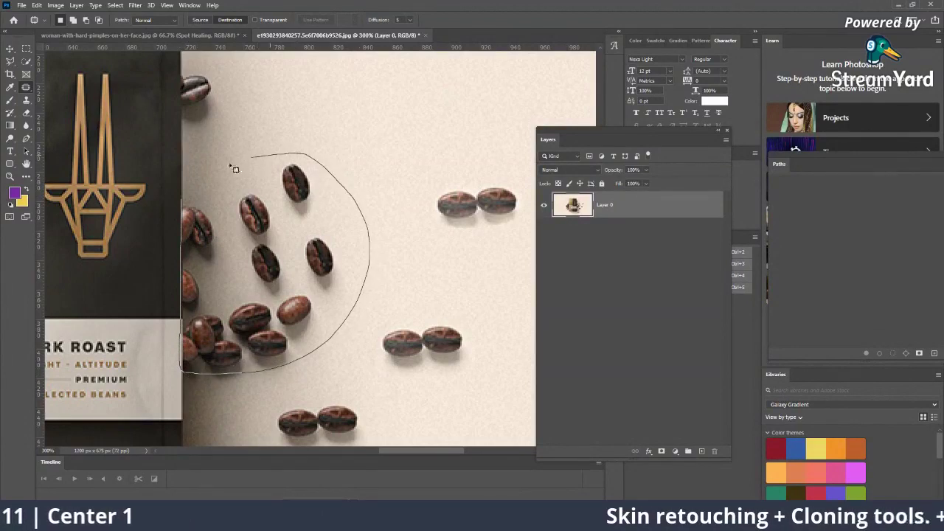
Copy the bean cluster beside the bag into the empty paper above.
{"action": "left_click_drag", "start_coordinate": [189, 199], "coordinate": [185, 197]}
{"action": "scroll", "coordinate": [243, 345], "scroll_direction": "up", "scroll_amount": 3}
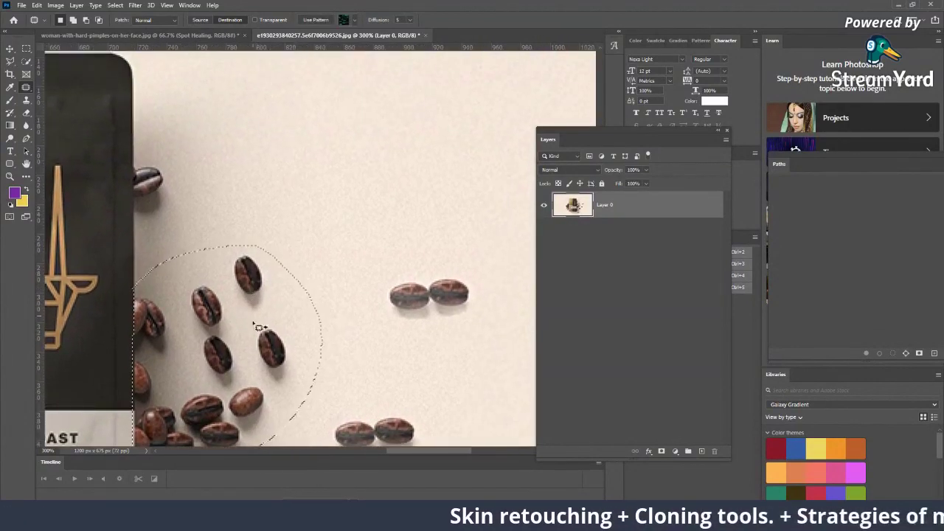
{"action": "left_click_drag", "start_coordinate": [243, 345], "coordinate": [400, 178]}
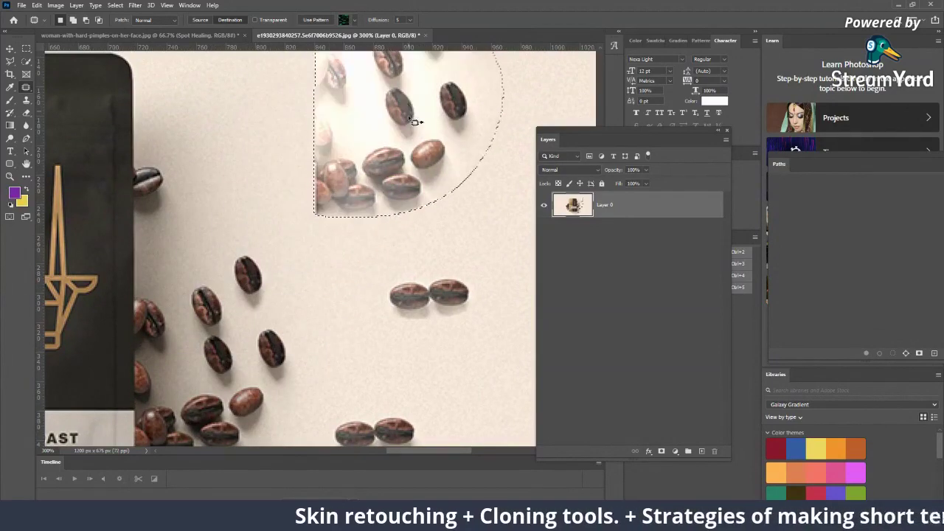
{"action": "key", "text": "ctrl+z"}
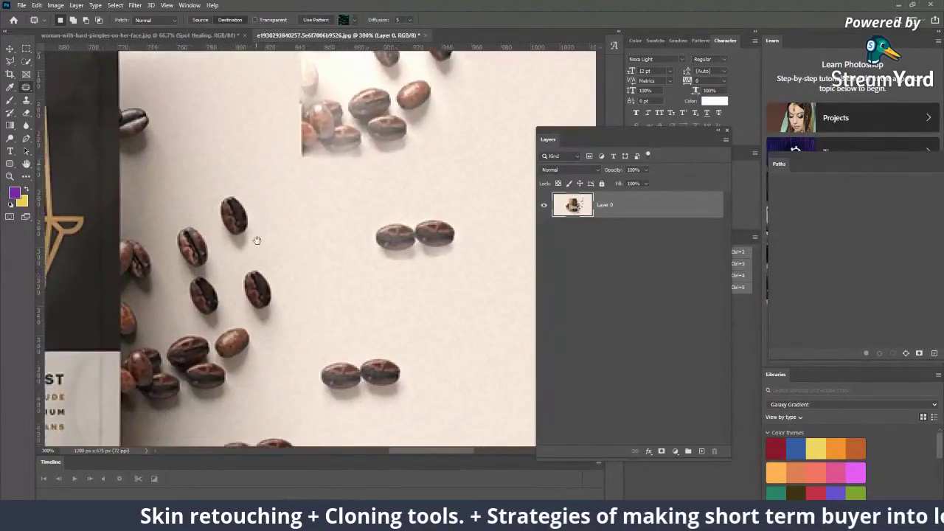
{"action": "scroll", "coordinate": [244, 295], "scroll_direction": "down", "scroll_amount": 2}
{"action": "scroll", "coordinate": [244, 295], "scroll_direction": "down", "scroll_amount": 4}
{"action": "mouse_move", "coordinate": [189, 83]}
{"action": "left_mouse_down"}
{"action": "mouse_move", "coordinate": [226, 405]}
{"action": "mouse_move", "coordinate": [387, 372]}
{"action": "mouse_move", "coordinate": [288, 219]}
{"action": "left_mouse_up"}
Zoom in to 500% on the single bean at the bag's edge.
{"action": "scroll", "coordinate": [348, 312], "scroll_direction": "up", "scroll_amount": 1}
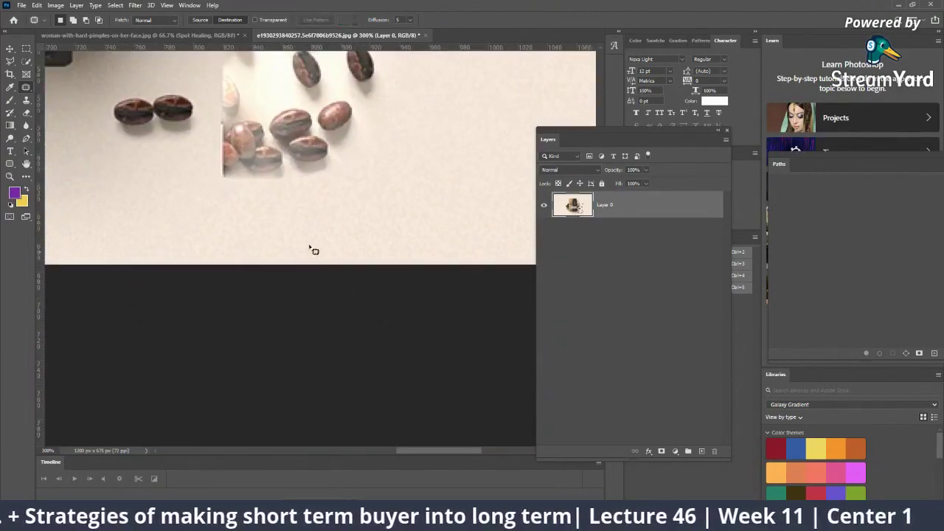
{"action": "scroll", "coordinate": [312, 249], "scroll_direction": "up", "scroll_amount": 4}
{"action": "scroll", "coordinate": [272, 281], "scroll_direction": "up", "scroll_amount": 2}
{"action": "scroll", "coordinate": [272, 276], "scroll_direction": "up", "scroll_amount": 2}
{"action": "scroll", "coordinate": [221, 185], "scroll_direction": "up", "scroll_amount": 1}
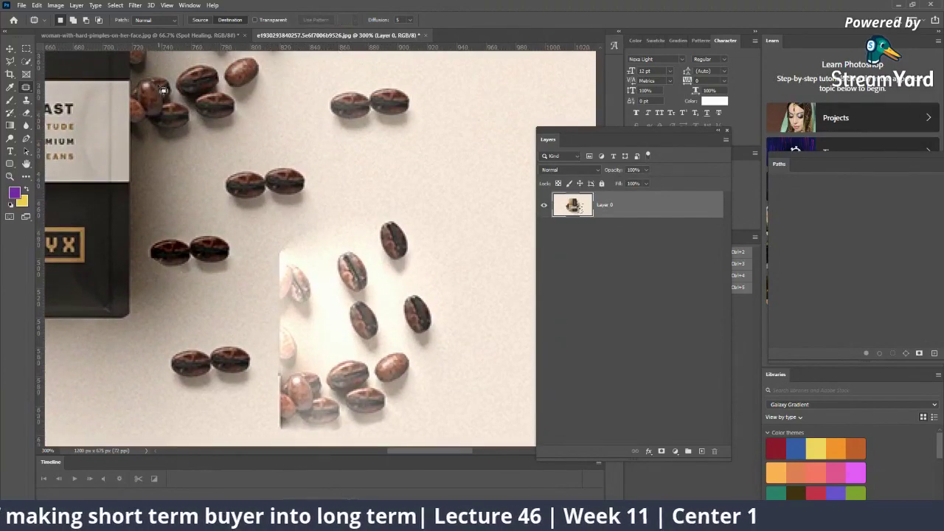
{"action": "scroll", "coordinate": [221, 188], "scroll_direction": "up", "scroll_amount": 3}
{"action": "scroll", "coordinate": [252, 238], "scroll_direction": "up", "scroll_amount": 4}
{"action": "scroll", "coordinate": [242, 274], "scroll_direction": "up", "scroll_amount": 4}
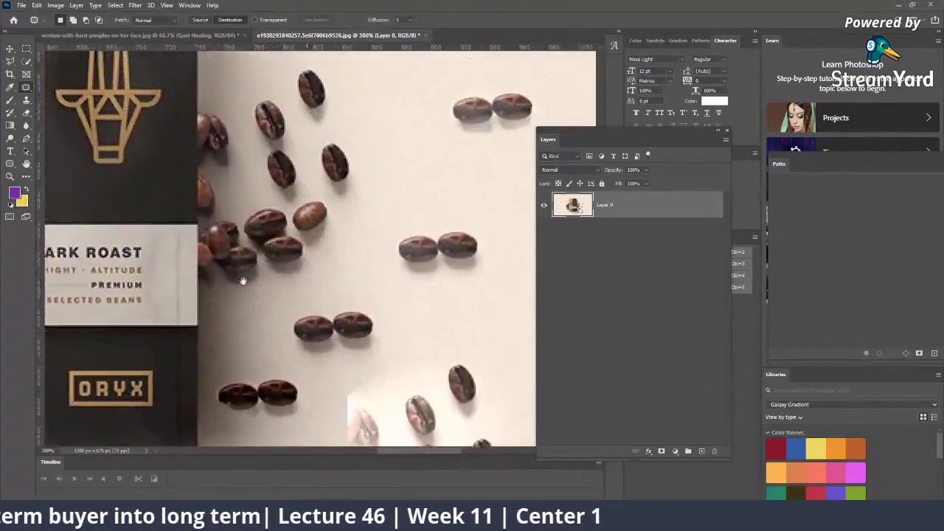
{"action": "scroll", "coordinate": [244, 292], "scroll_direction": "up", "scroll_amount": 4}
{"action": "scroll", "coordinate": [244, 292], "scroll_direction": "up", "scroll_amount": 2}
{"action": "key", "text": "z"}
{"action": "left_click", "coordinate": [258, 211]}
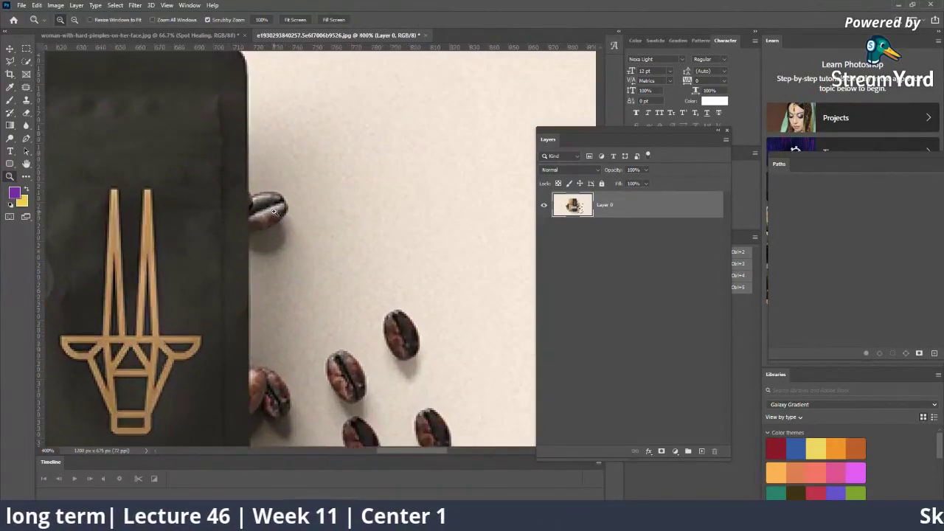
{"action": "left_click", "coordinate": [244, 204]}
{"action": "left_click", "coordinate": [251, 206], "text": "alt"}
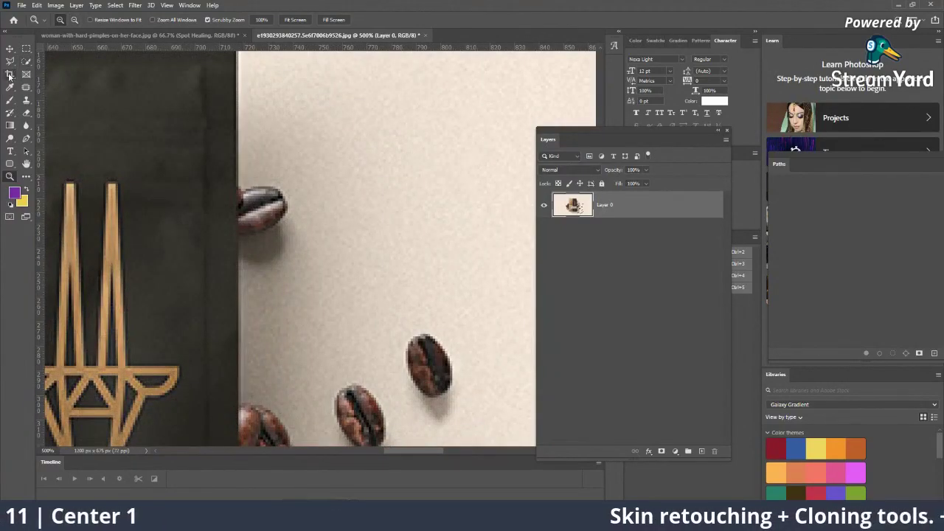
Patch the single bean onto the paper at its right, undo it, and zoom to 400%.
{"action": "key", "text": "v"}
{"action": "key", "text": "shift+j"}
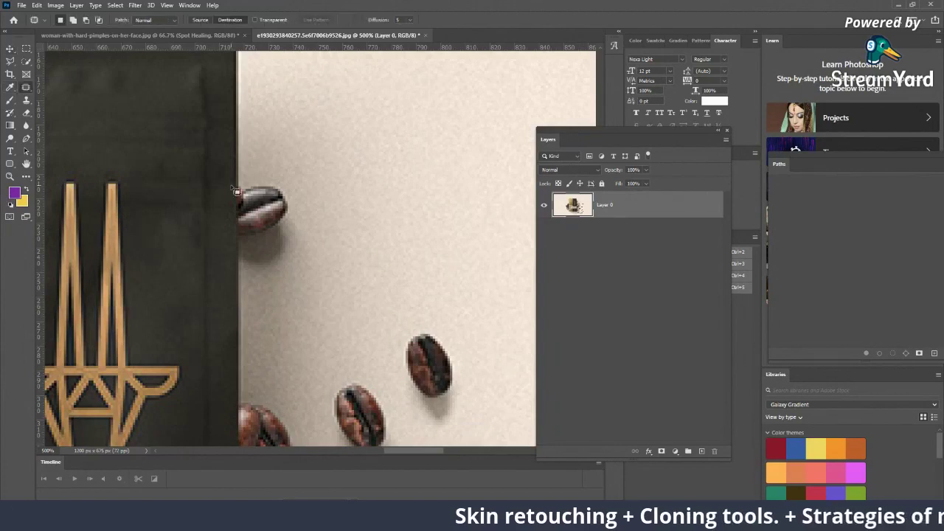
{"action": "left_click_drag", "start_coordinate": [246, 217], "coordinate": [246, 241]}
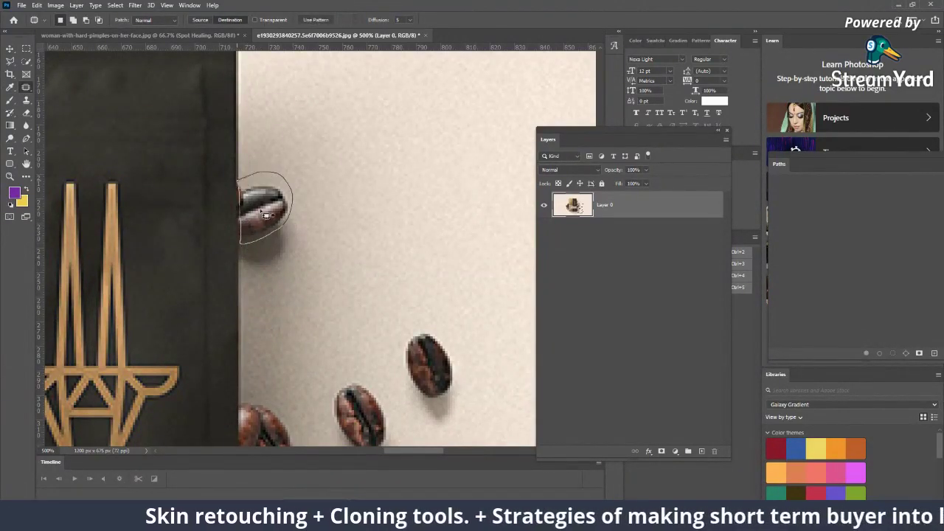
{"action": "left_click_drag", "start_coordinate": [266, 215], "coordinate": [350, 192]}
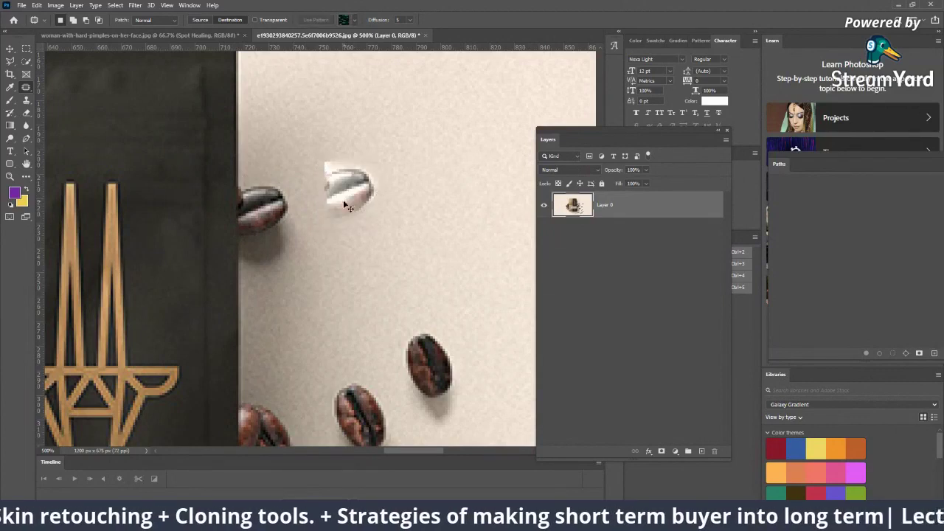
{"action": "key", "text": "ctrl+z"}
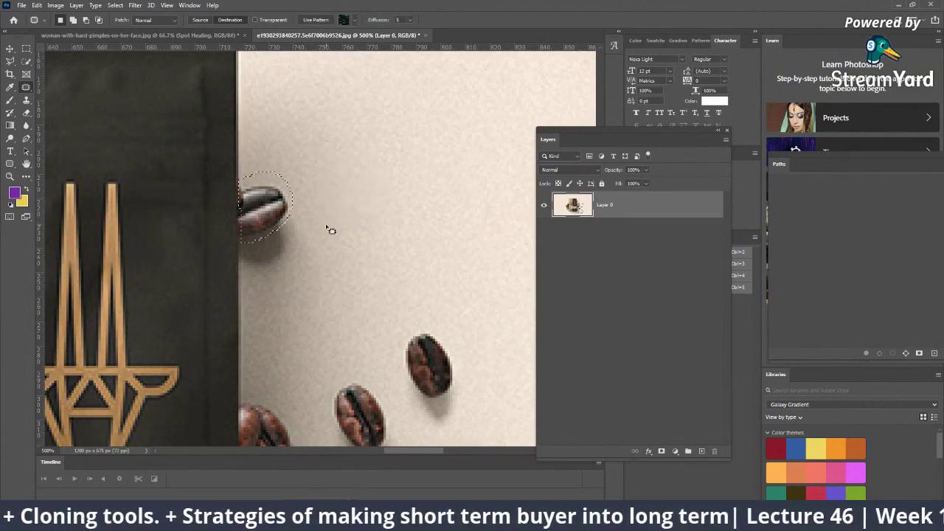
{"action": "key", "text": "ctrl+d"}
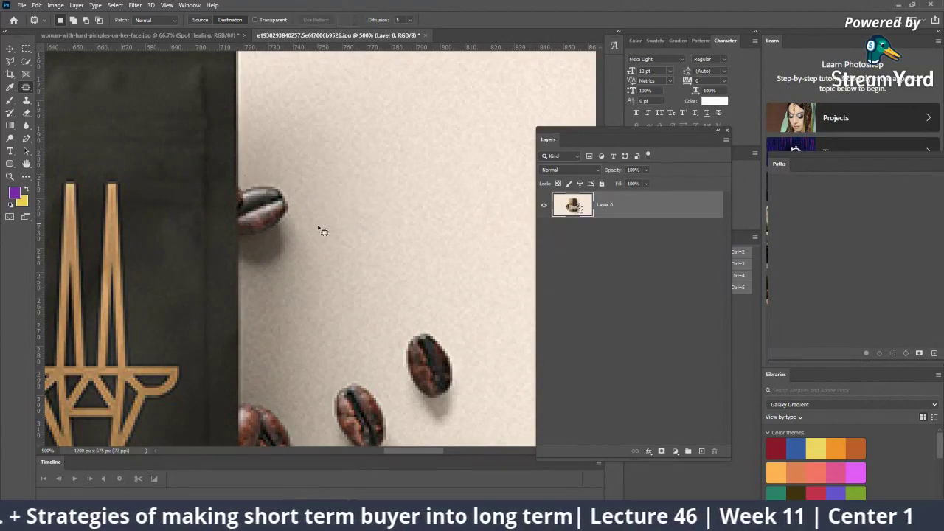
{"action": "key", "text": "z"}
{"action": "left_click", "coordinate": [365, 336], "text": "alt"}
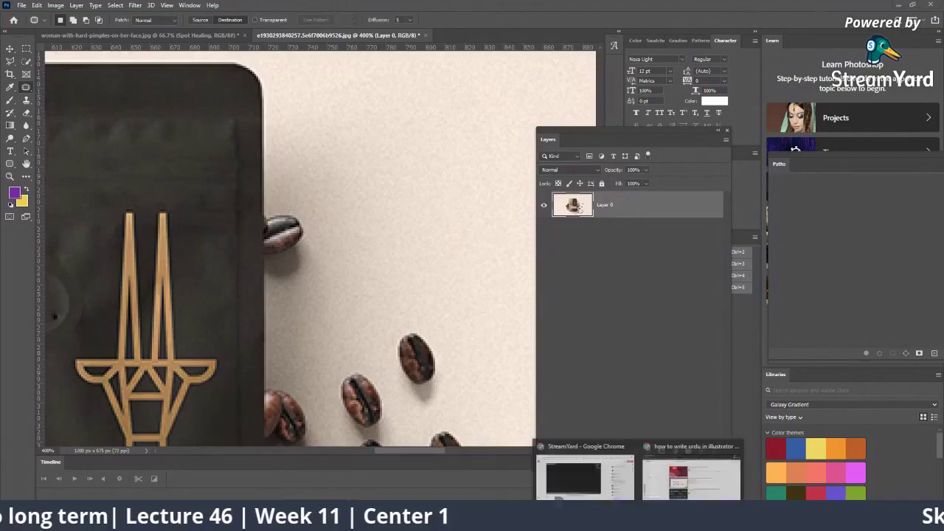
Search Google Images for 'sunset' and preview the Wikipedia sunset photo.
{"action": "left_click", "coordinate": [583, 472]}
{"action": "left_click", "coordinate": [485, 8]}
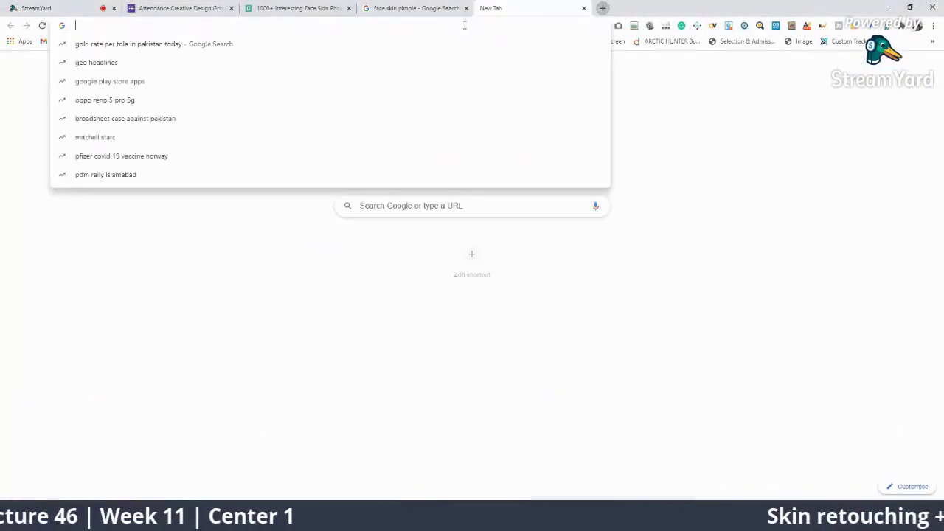
{"action": "type", "text": "sunset"}
{"action": "key", "text": "Return"}
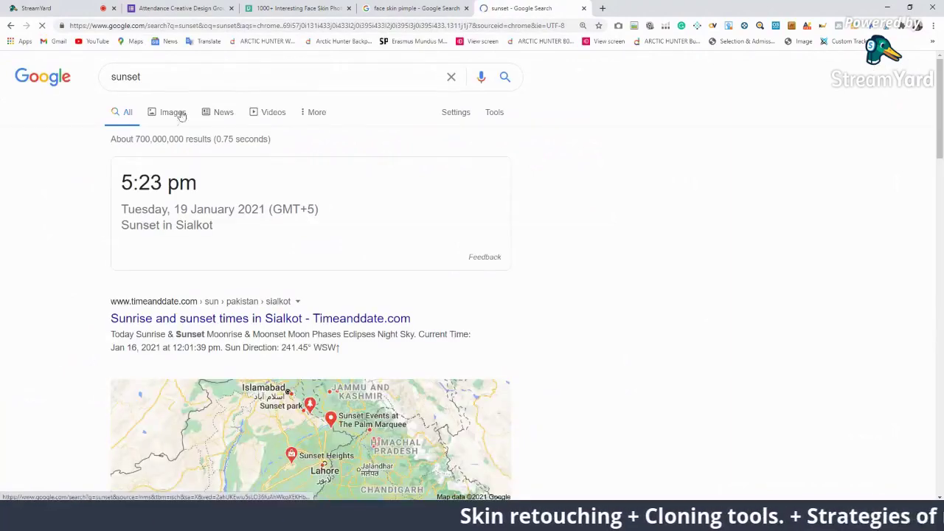
{"action": "left_click", "coordinate": [180, 113]}
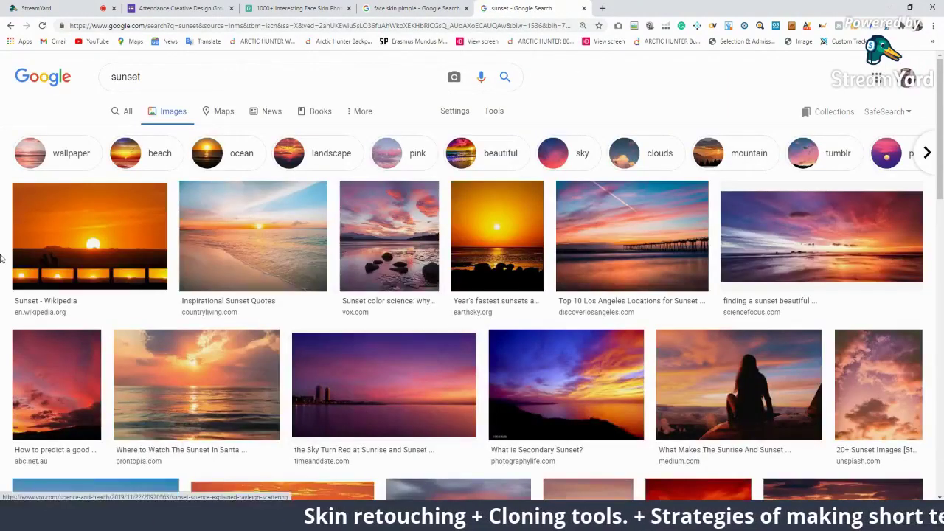
{"action": "left_click", "coordinate": [41, 252]}
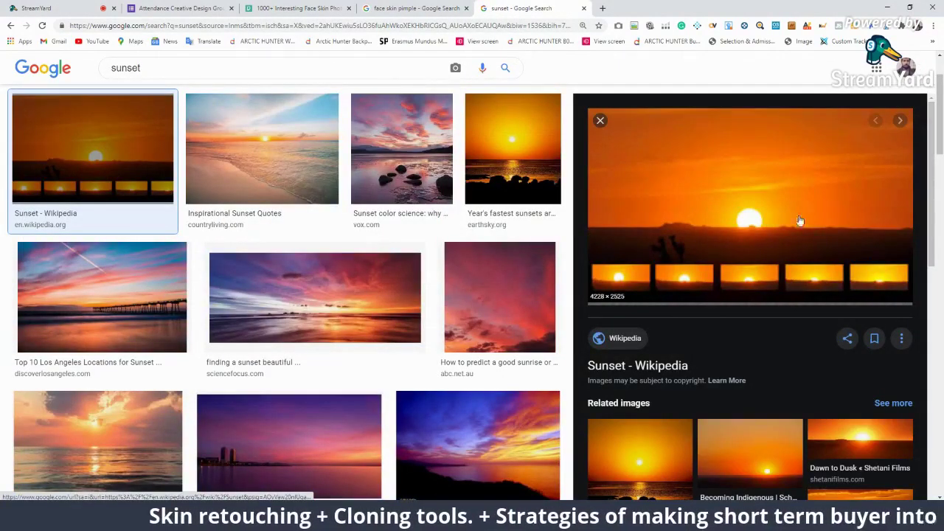
Save the sunset image to Downloads as download (1), view it in Photoshop, then close it.
{"action": "right_click", "coordinate": [735, 222]}
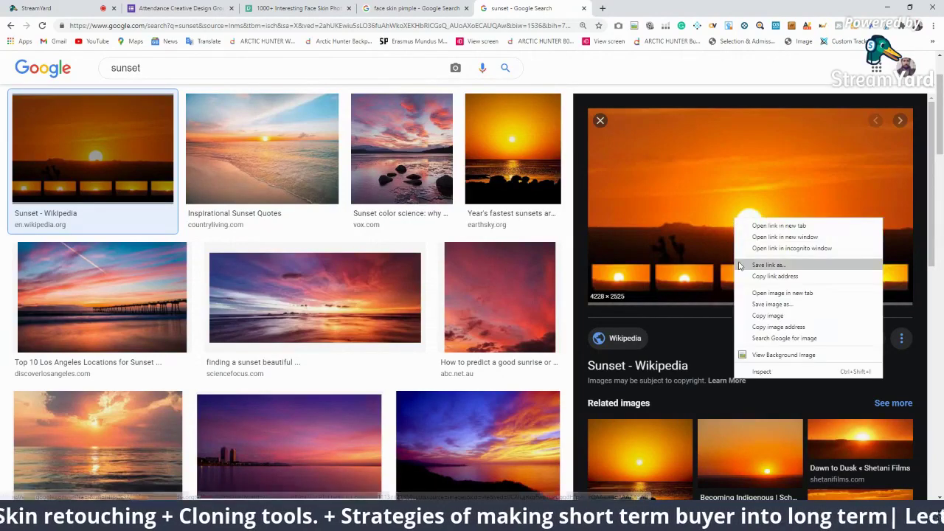
{"action": "left_click", "coordinate": [760, 304]}
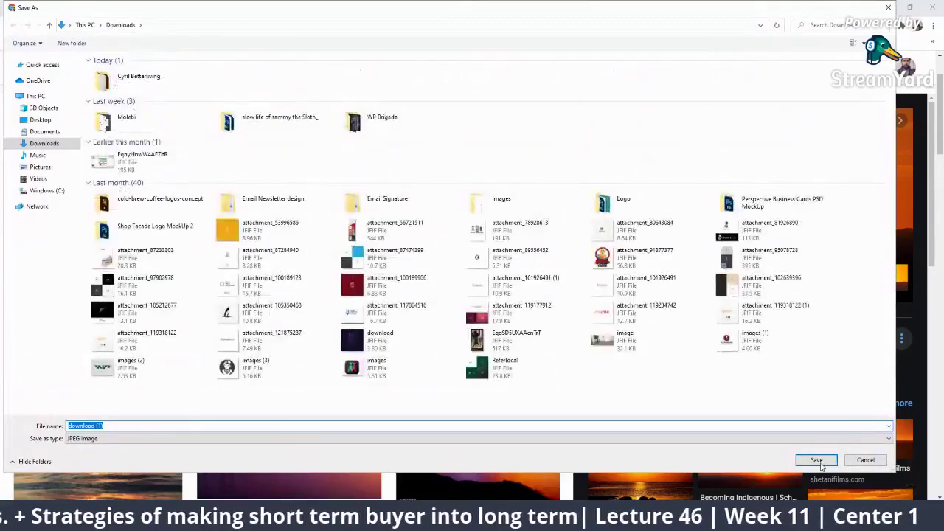
{"action": "left_click", "coordinate": [819, 462]}
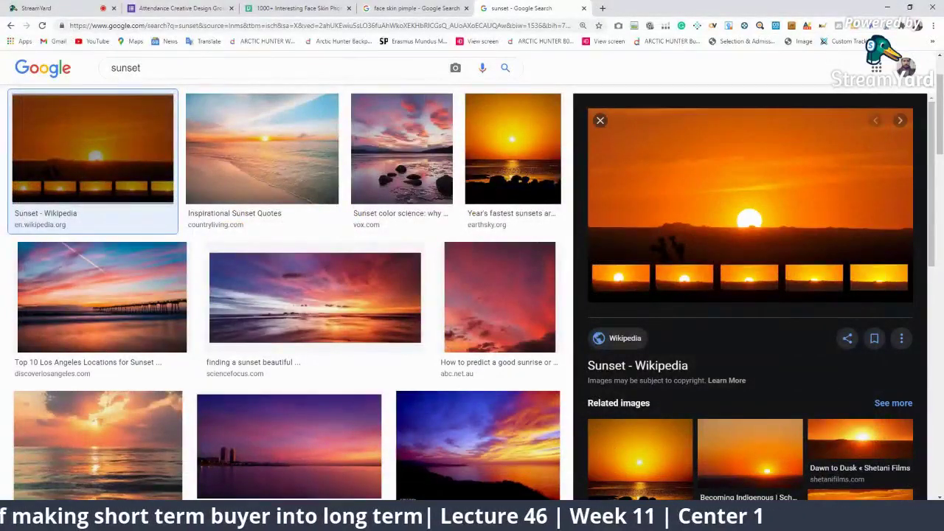
{"action": "key", "text": "alt+Tab"}
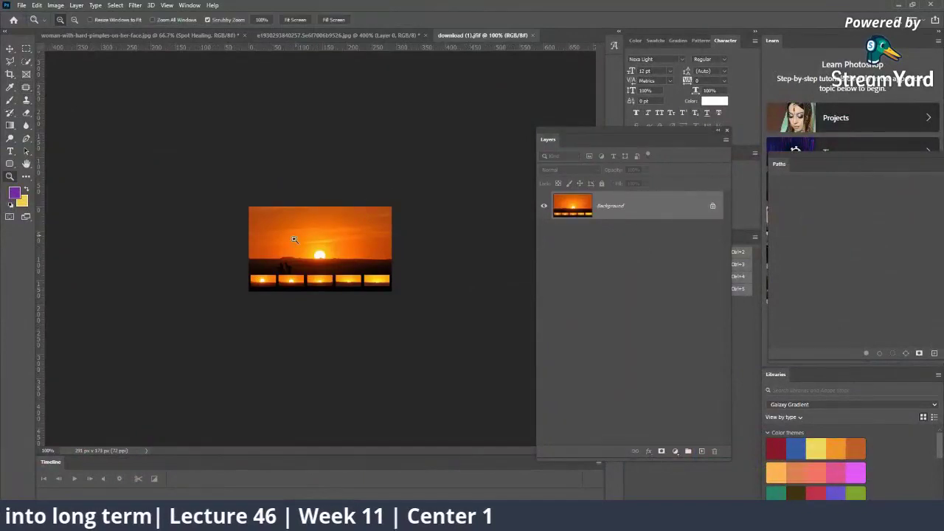
{"action": "left_click_drag", "start_coordinate": [293, 239], "coordinate": [477, 91]}
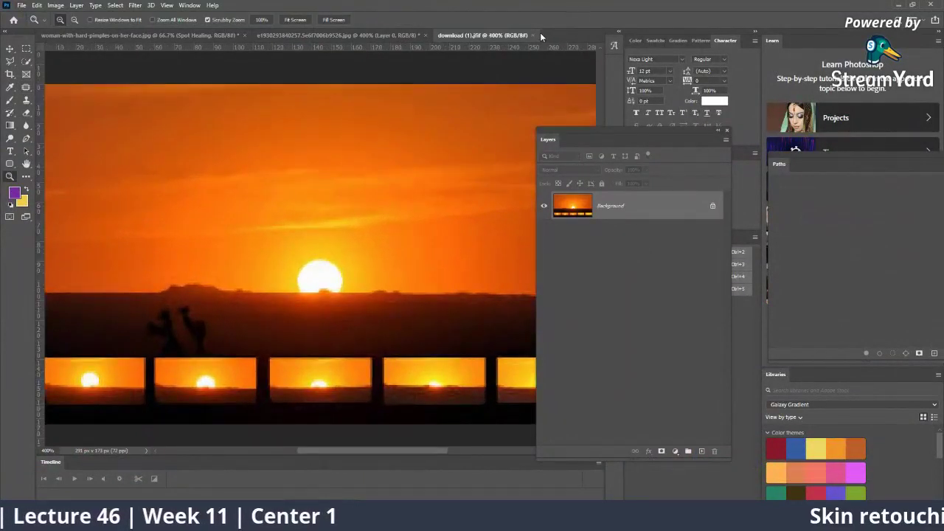
{"action": "left_click", "coordinate": [534, 35]}
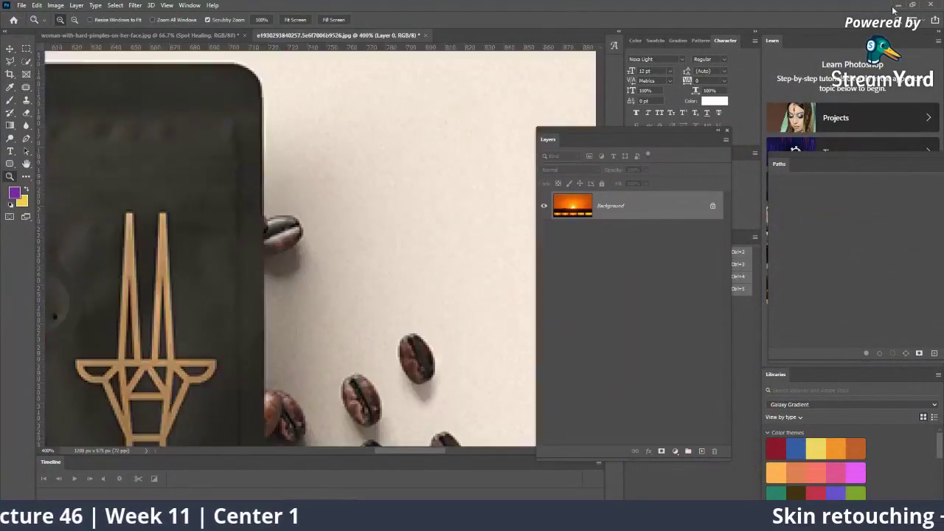
{"action": "key", "text": "alt+Tab"}
Open the Sunset - Wikipedia article from the image results in a new tab.
{"action": "left_click", "coordinate": [668, 442]}
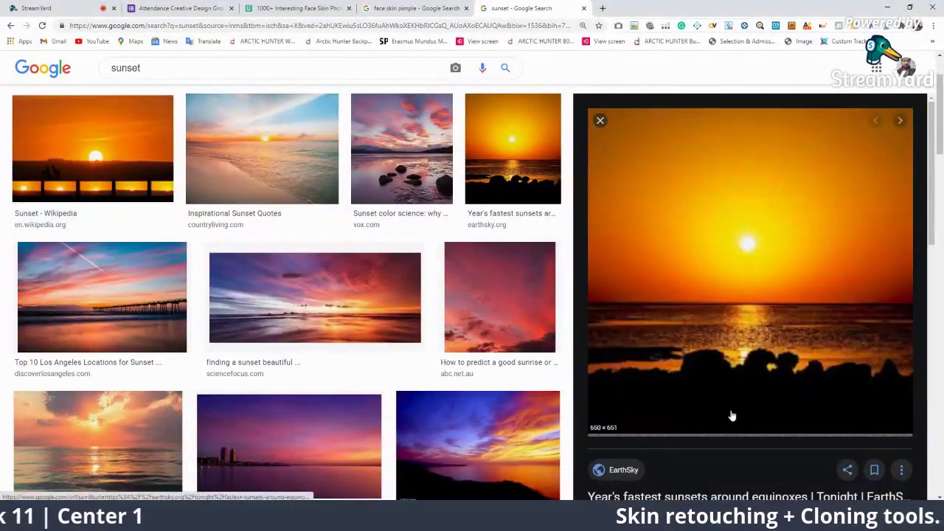
{"action": "left_click", "coordinate": [756, 390]}
{"action": "scroll", "coordinate": [758, 382], "scroll_direction": "down", "scroll_amount": 3}
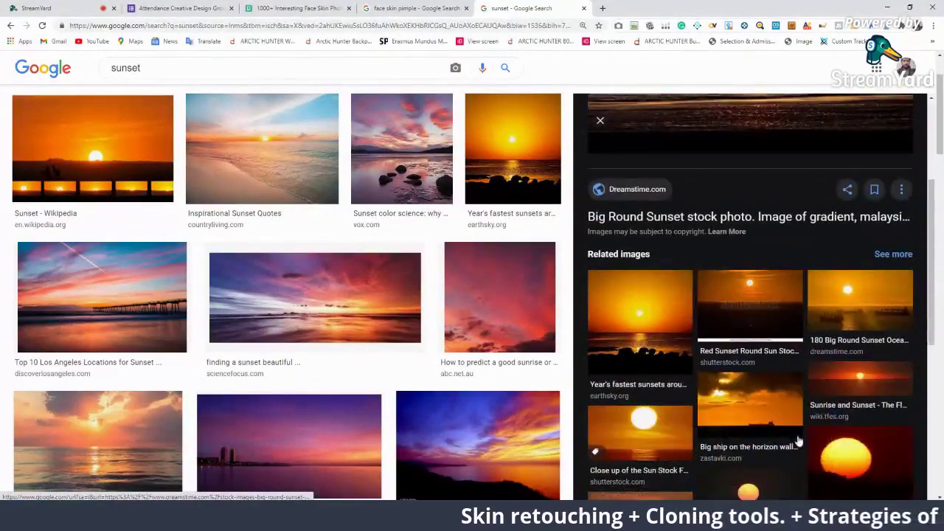
{"action": "scroll", "coordinate": [784, 407], "scroll_direction": "down", "scroll_amount": 3}
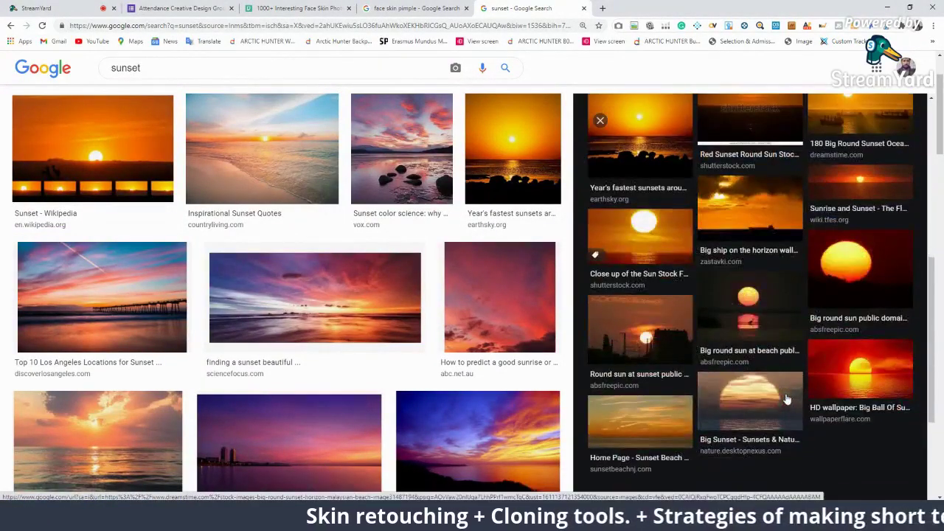
{"action": "left_click", "coordinate": [65, 171]}
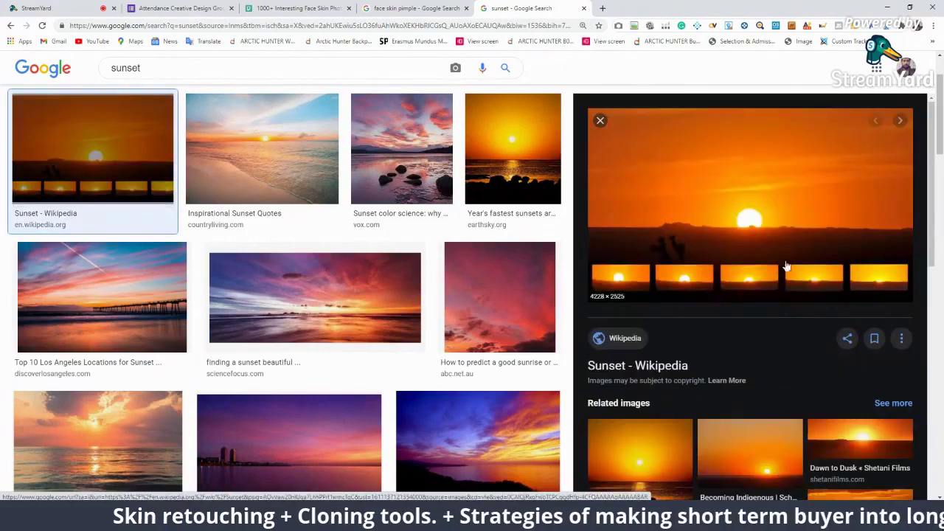
{"action": "right_click", "coordinate": [661, 367]}
{"action": "left_click", "coordinate": [690, 376]}
{"action": "left_click", "coordinate": [641, 8]}
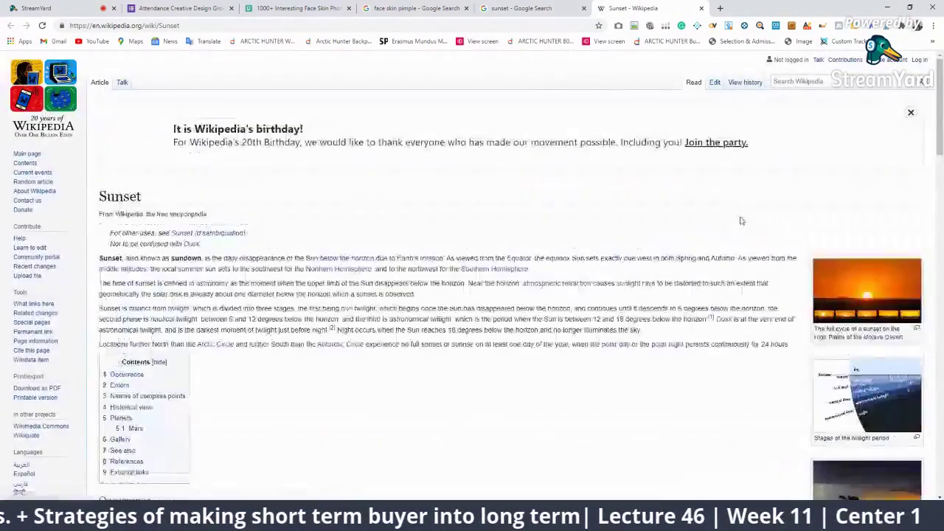
Download the original Anatomy of a Sunset-2 image into the Downloads folder.
{"action": "left_click", "coordinate": [811, 269]}
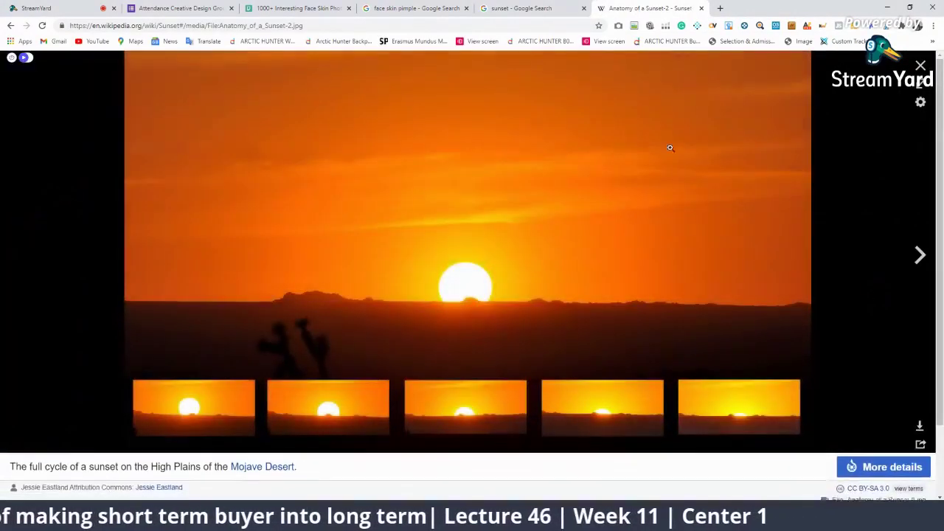
{"action": "left_click", "coordinate": [920, 425]}
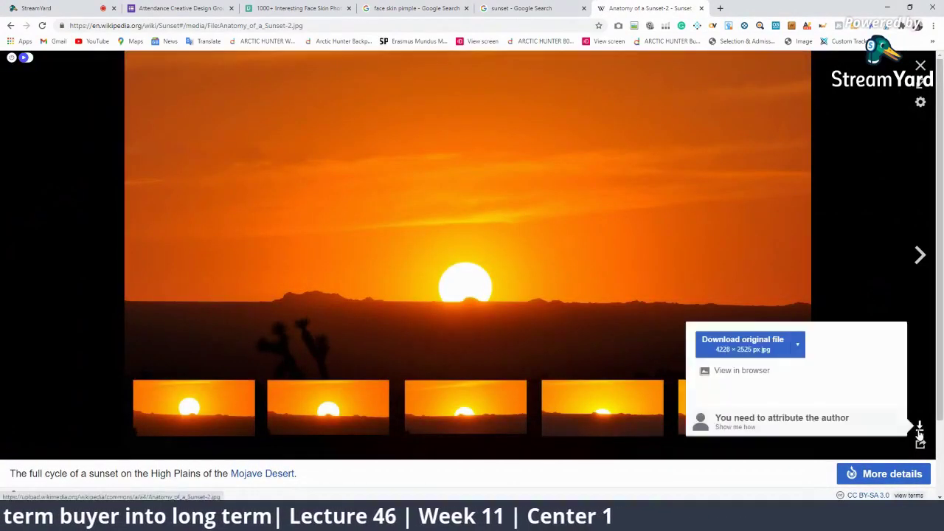
{"action": "left_click", "coordinate": [766, 340]}
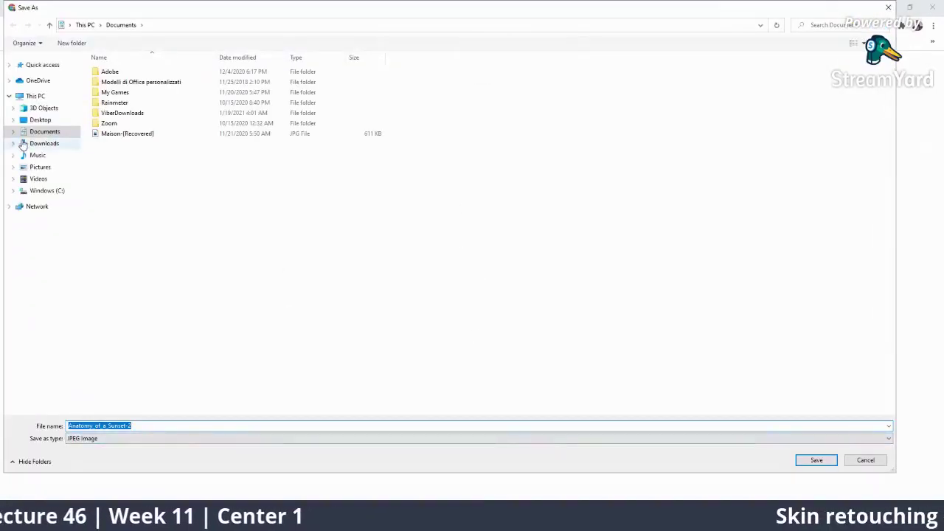
{"action": "left_click", "coordinate": [38, 144]}
{"action": "left_click", "coordinate": [816, 459]}
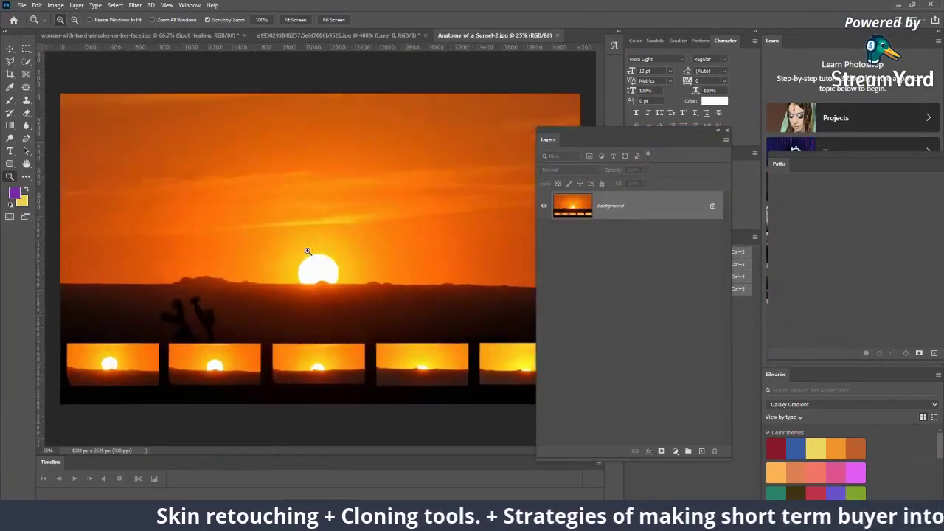
Unlock the Background layer into Layer 0 and zoom in around the sun.
{"action": "left_click_drag", "start_coordinate": [307, 251], "coordinate": [318, 270]}
{"action": "left_click", "coordinate": [712, 206]}
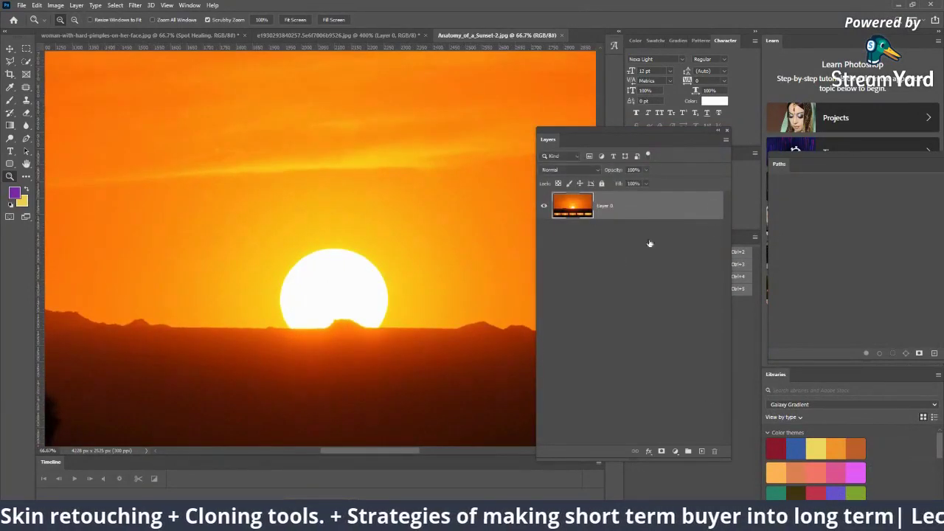
{"action": "left_click", "coordinate": [343, 309]}
{"action": "left_click", "coordinate": [339, 311]}
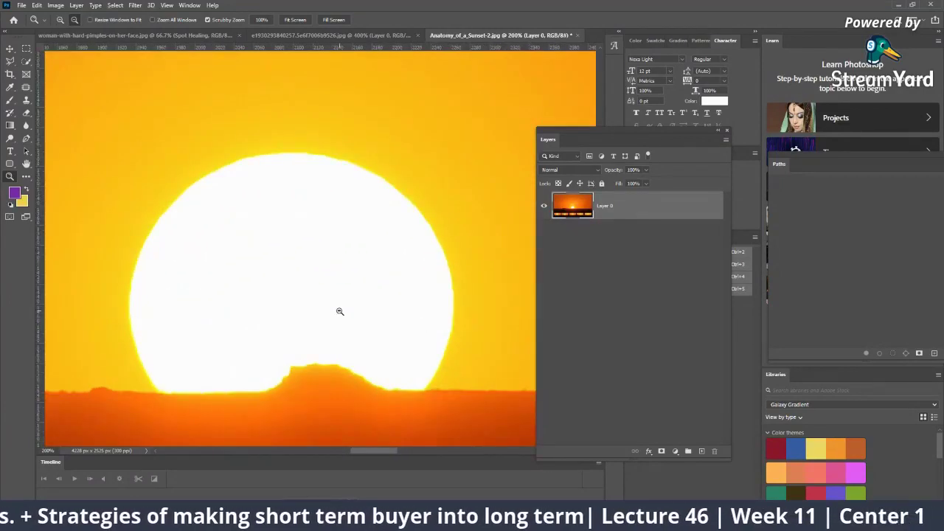
{"action": "left_click", "coordinate": [339, 311], "text": "alt"}
Start outlining the hill under the sun with the Patch tool and freehand Lasso.
{"action": "left_click", "coordinate": [26, 87]}
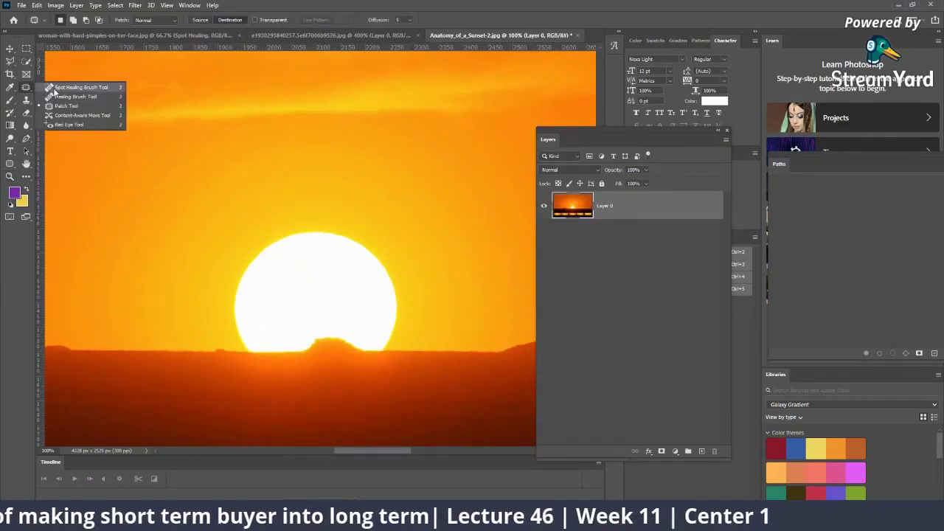
{"action": "left_click", "coordinate": [66, 105]}
{"action": "mouse_move", "coordinate": [234, 130]}
{"action": "left_mouse_down"}
{"action": "mouse_move", "coordinate": [188, 167]}
{"action": "mouse_move", "coordinate": [245, 155]}
{"action": "left_mouse_up"}
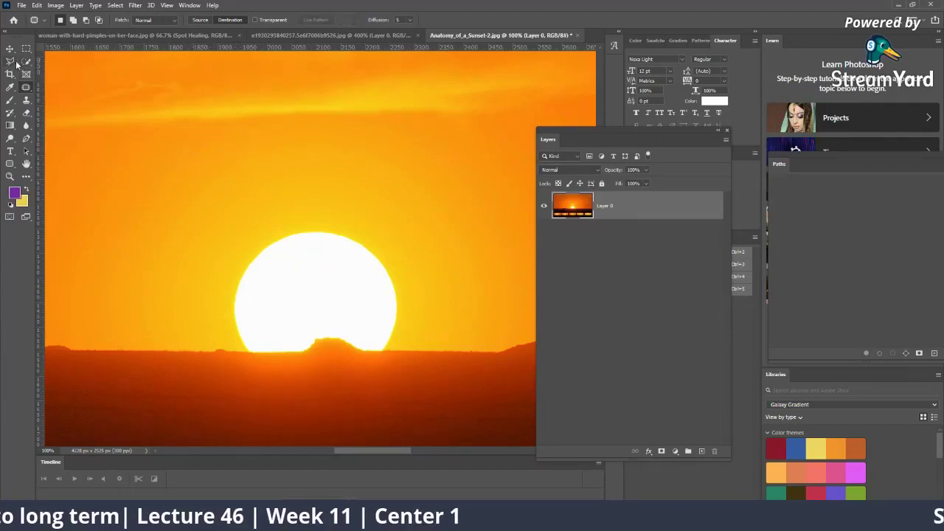
{"action": "right_click", "coordinate": [16, 64]}
{"action": "left_click", "coordinate": [46, 62]}
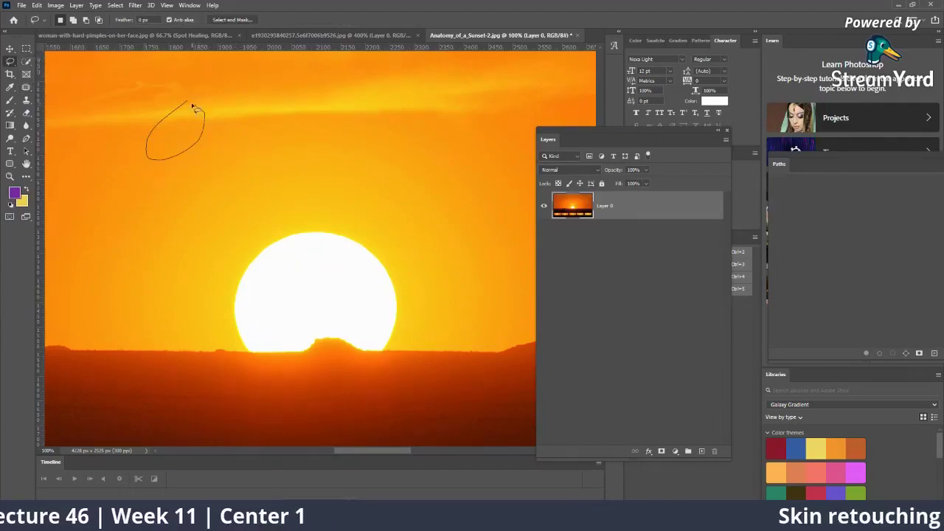
{"action": "right_click", "coordinate": [10, 64]}
Trace an outline around the sun with the Polygonal Lasso, then clear that selection.
{"action": "left_click", "coordinate": [43, 73]}
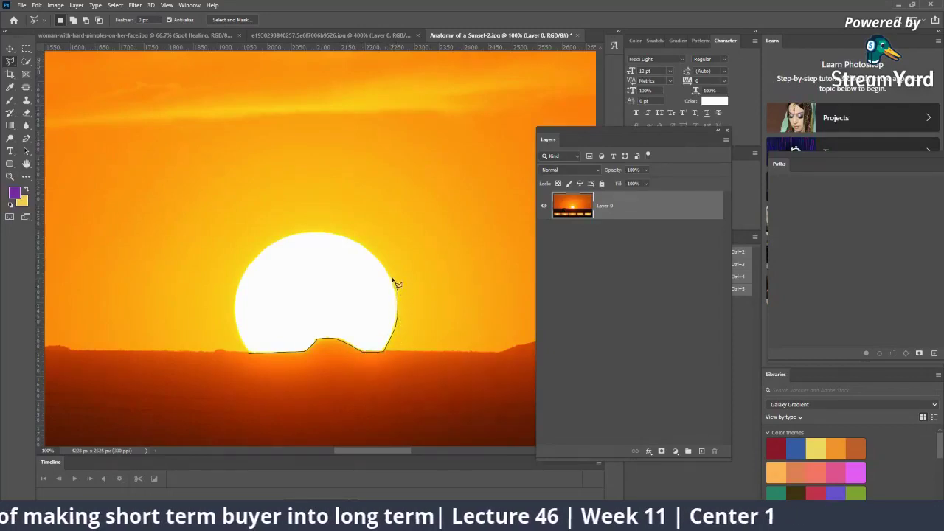
{"action": "double_click", "coordinate": [400, 285]}
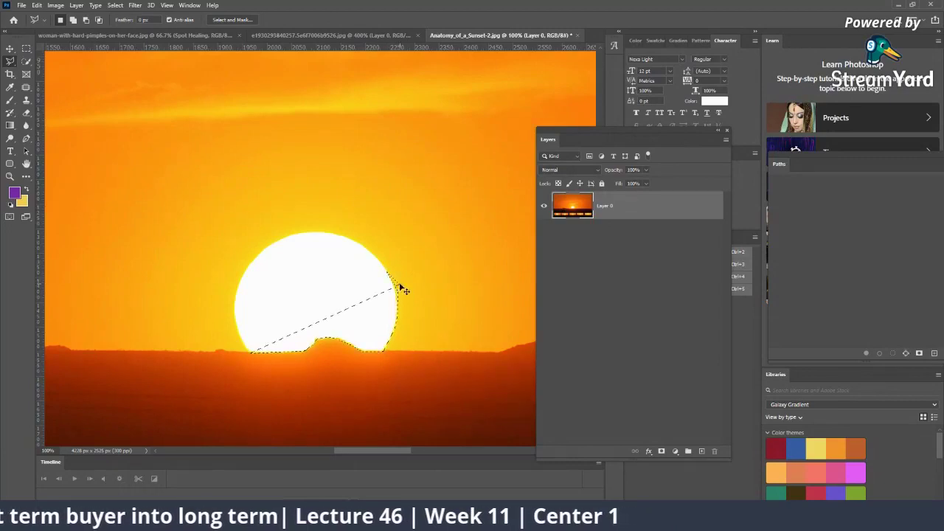
{"action": "right_click", "coordinate": [26, 61]}
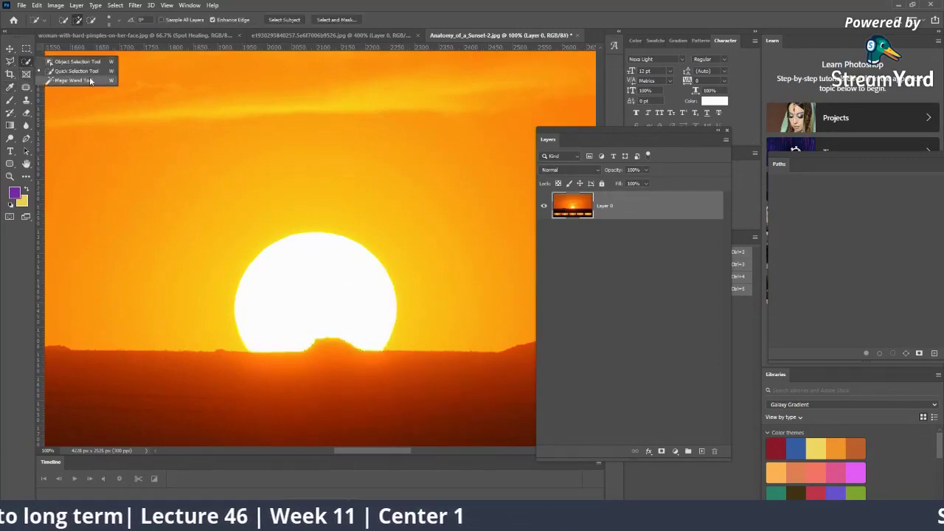
{"action": "left_click", "coordinate": [67, 71]}
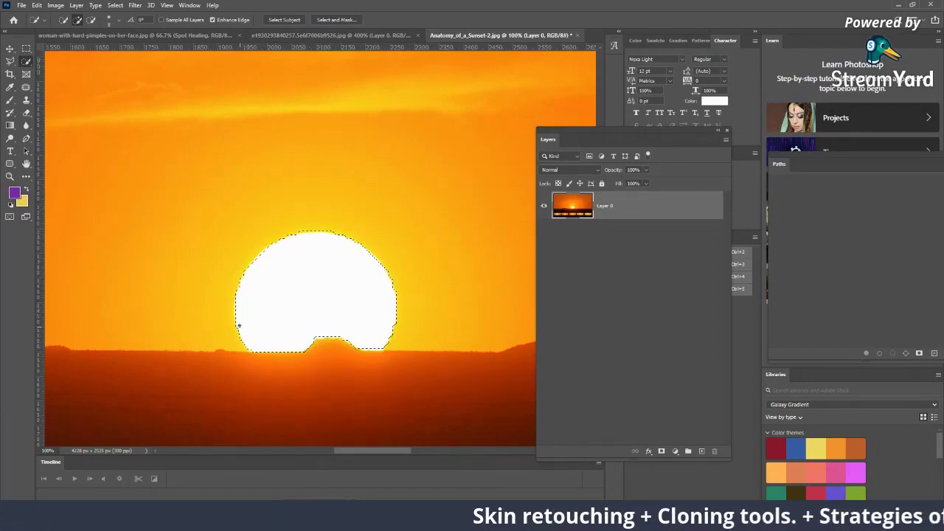
{"action": "key", "text": "ctrl+d"}
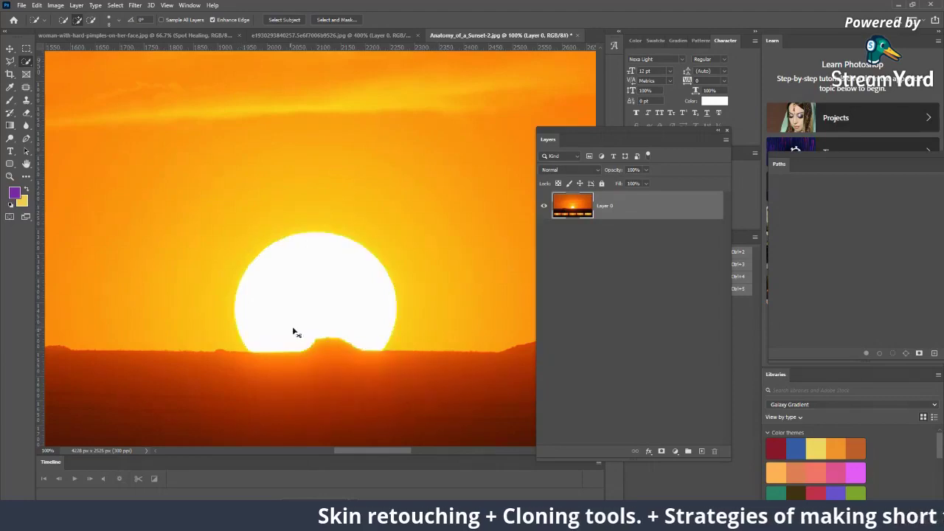
Select the whole white sun disc by similar colour with the Magic Wand.
{"action": "right_click", "coordinate": [25, 64]}
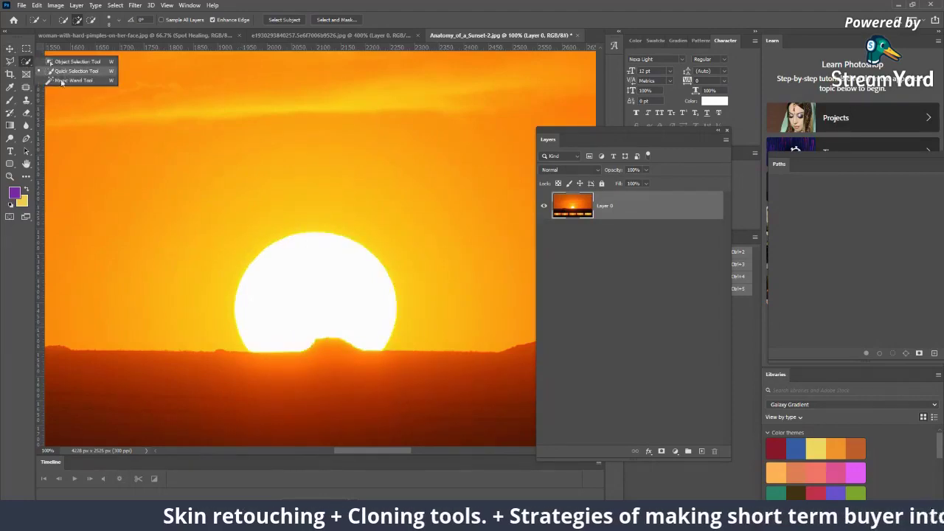
{"action": "left_click", "coordinate": [63, 83]}
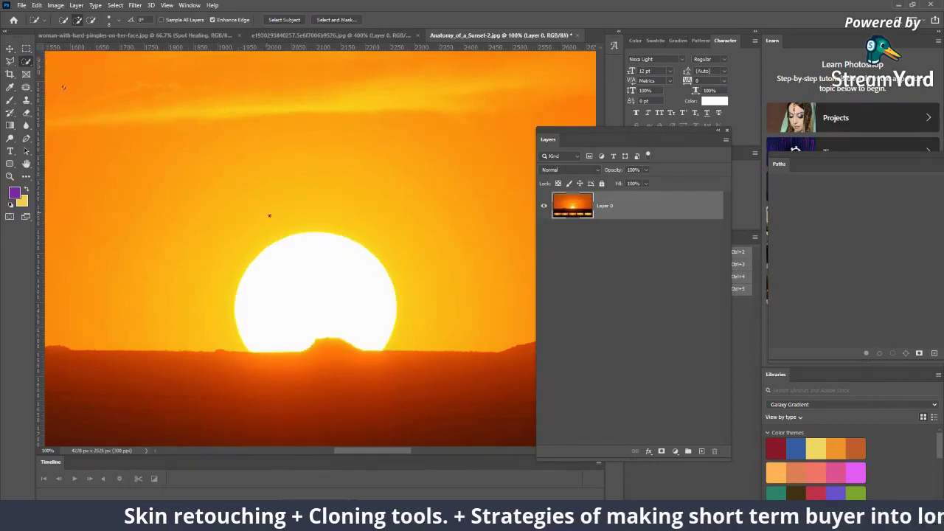
{"action": "right_click", "coordinate": [28, 68]}
{"action": "left_click", "coordinate": [66, 81]}
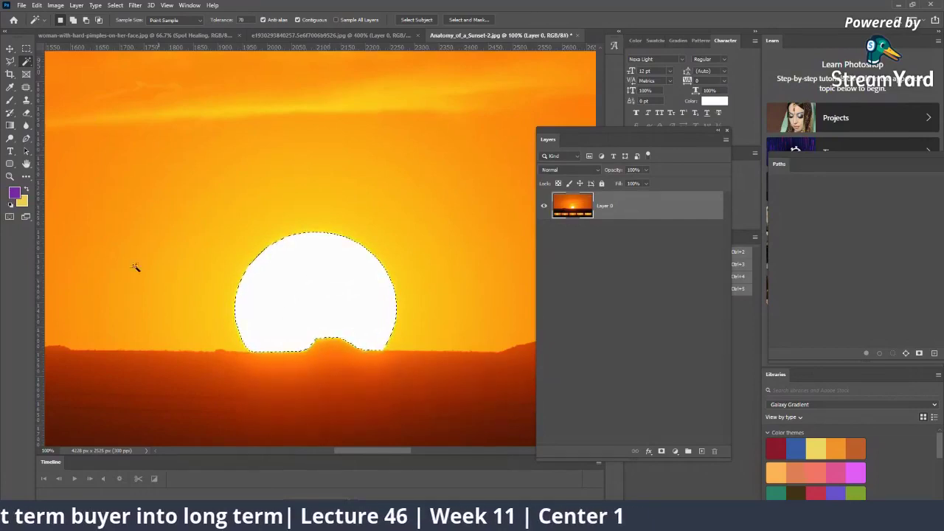
{"action": "left_click", "coordinate": [26, 87]}
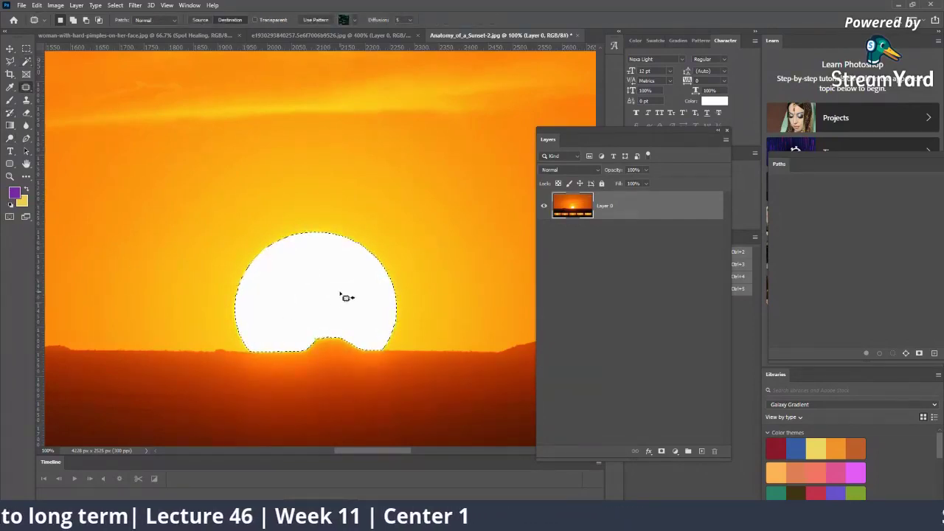
Try patching the sun with sky from upper left, above and the foreground, undoing each attempt.
{"action": "left_click_drag", "start_coordinate": [345, 286], "coordinate": [207, 180]}
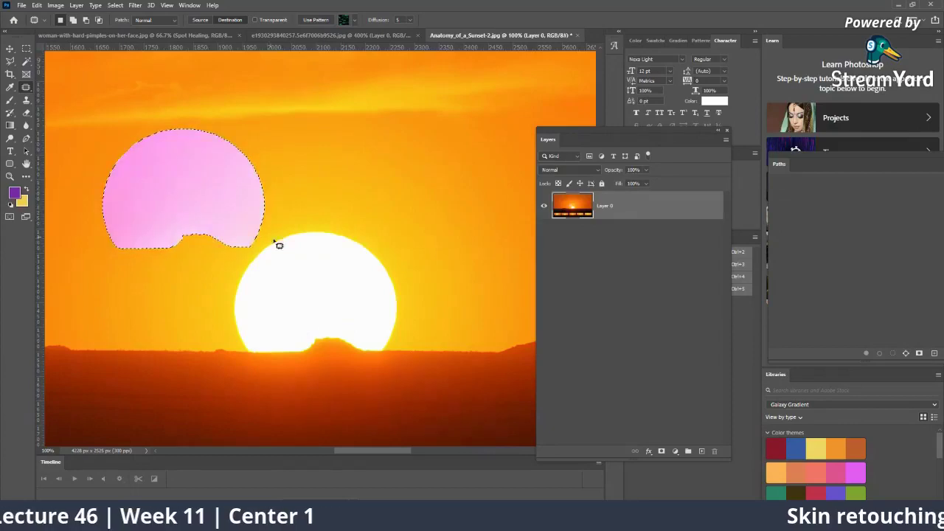
{"action": "key", "text": "ctrl+z"}
{"action": "key", "text": "z"}
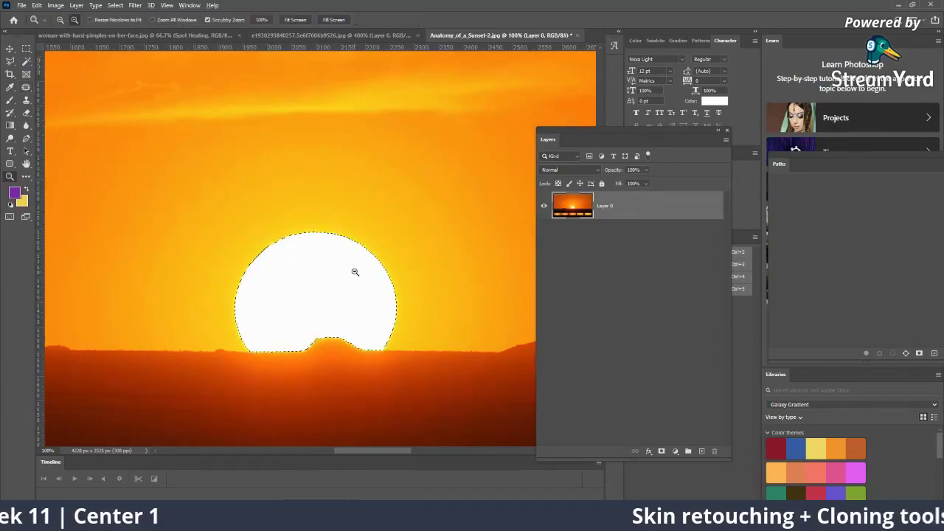
{"action": "left_click", "coordinate": [379, 265], "text": "alt"}
{"action": "left_click", "coordinate": [375, 261], "text": "alt"}
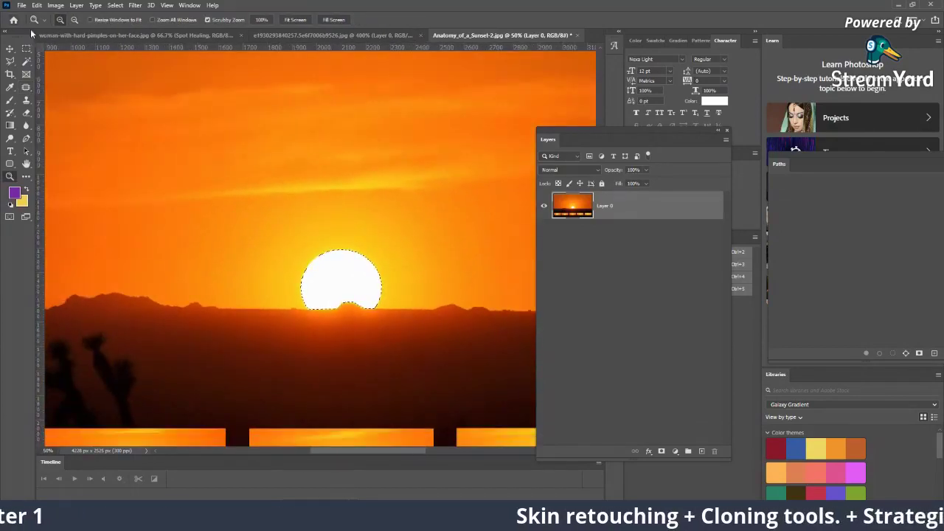
{"action": "left_click", "coordinate": [25, 91]}
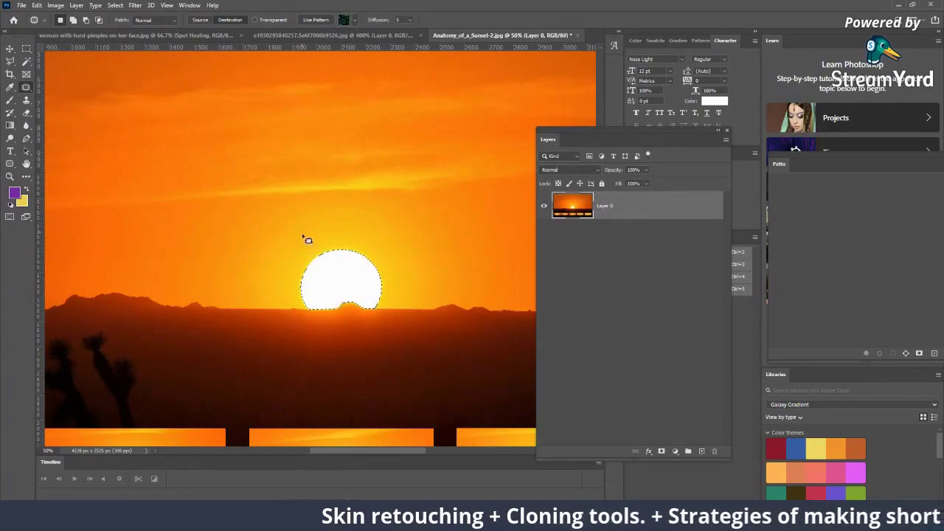
{"action": "mouse_move", "coordinate": [341, 281]}
{"action": "left_mouse_down"}
{"action": "mouse_move", "coordinate": [284, 242]}
{"action": "mouse_move", "coordinate": [330, 196]}
{"action": "mouse_move", "coordinate": [354, 144]}
{"action": "left_mouse_up"}
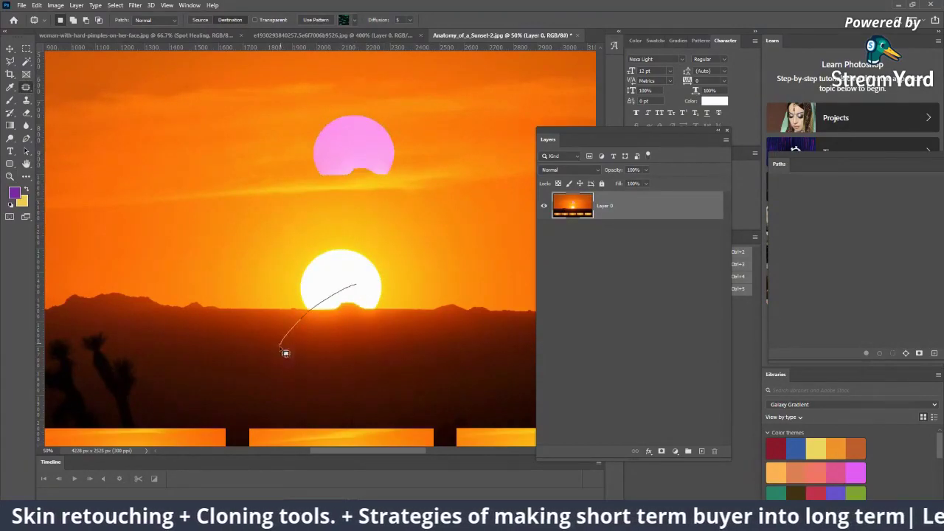
{"action": "key", "text": "ctrl+z"}
{"action": "left_click_drag", "start_coordinate": [345, 284], "coordinate": [280, 361]}
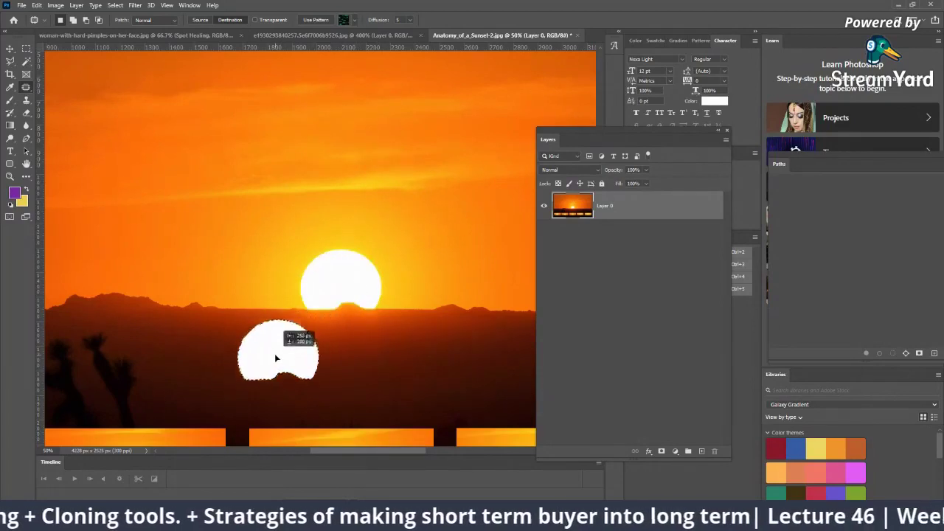
{"action": "key", "text": "ctrl+z"}
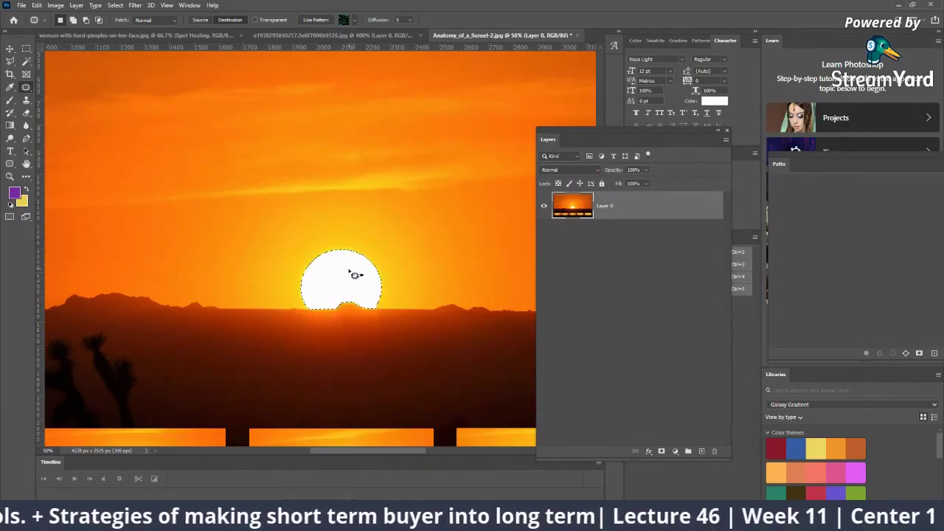
Patch the sun with sky from its left, deselect, and zoom in on the edge.
{"action": "left_click_drag", "start_coordinate": [354, 275], "coordinate": [241, 265]}
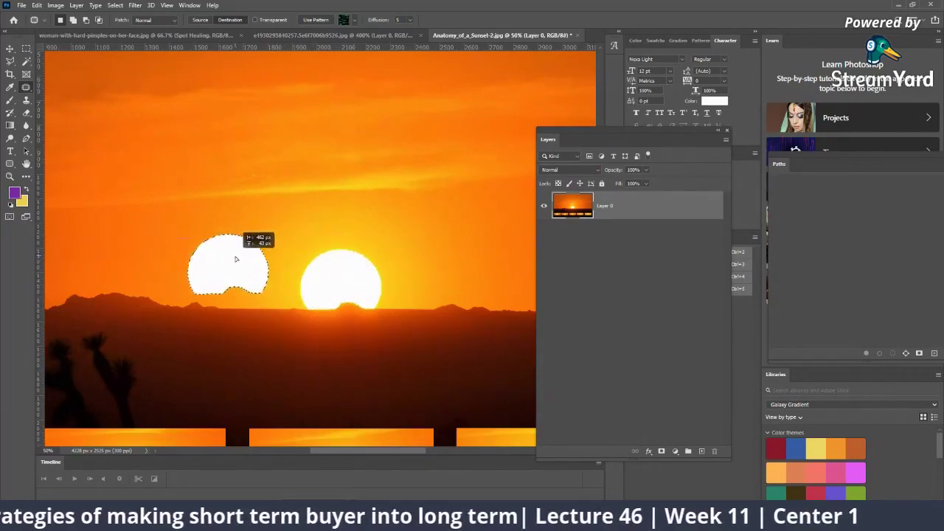
{"action": "key", "text": "ctrl+d"}
{"action": "key", "text": "z"}
{"action": "left_click", "coordinate": [288, 282]}
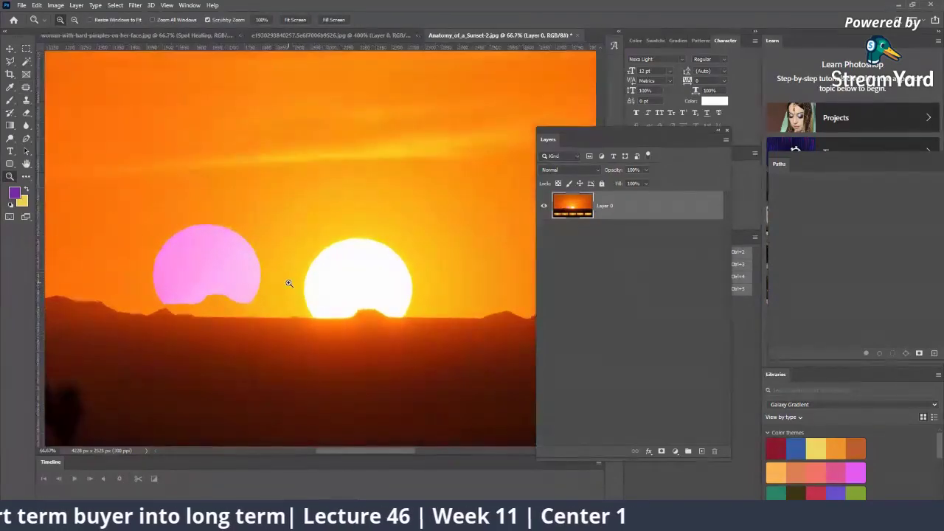
{"action": "left_click", "coordinate": [263, 281]}
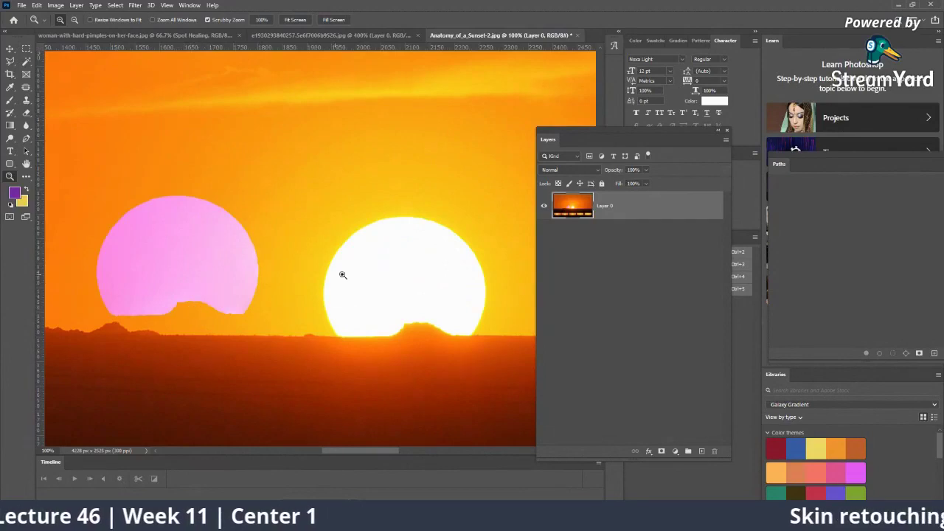
Undo the pink sky fill and the sun patched into the foreground.
{"action": "key", "text": "ctrl+z"}
{"action": "key", "text": "ctrl+z"}
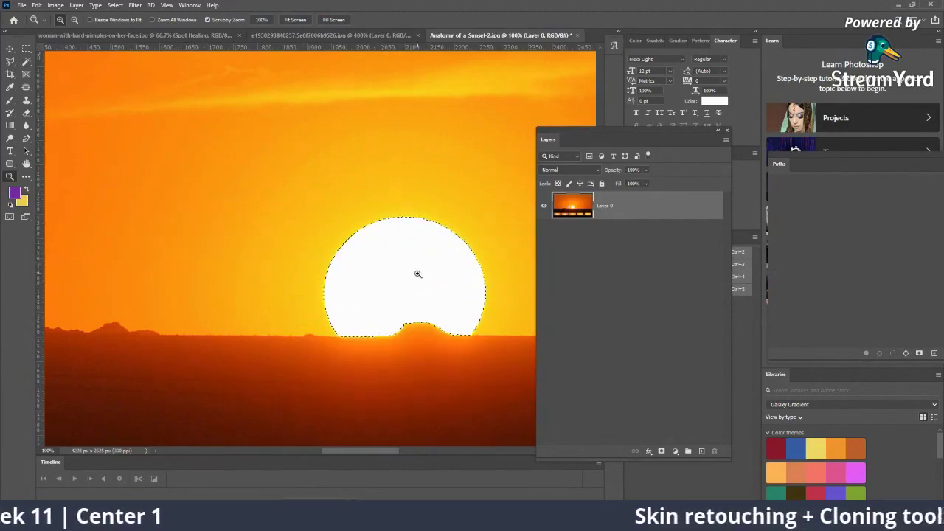
{"action": "mouse_move", "coordinate": [417, 274]}
{"action": "left_mouse_down"}
{"action": "mouse_move", "coordinate": [137, 123]}
{"action": "mouse_move", "coordinate": [389, 310]}
{"action": "left_mouse_up"}
{"action": "key", "text": "j"}
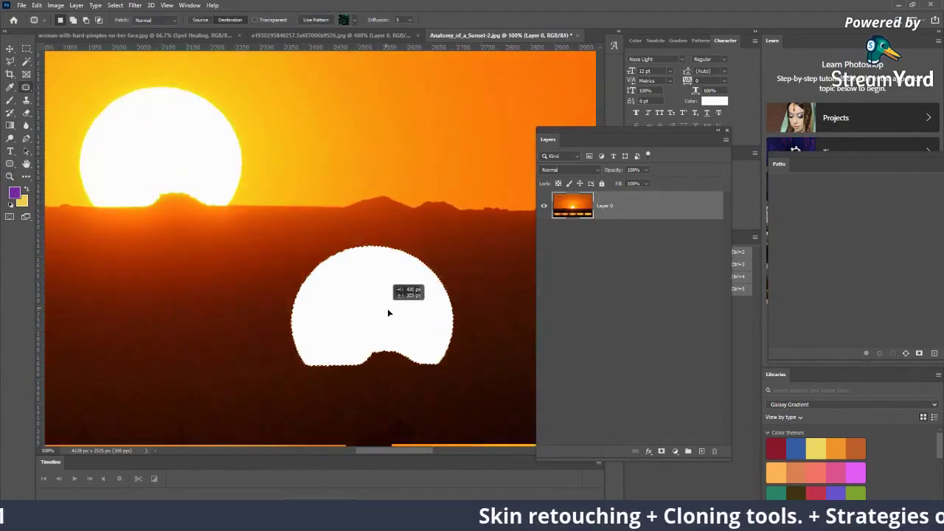
{"action": "key", "text": "ctrl+z"}
{"action": "mouse_move", "coordinate": [179, 116]}
{"action": "left_mouse_down"}
{"action": "mouse_move", "coordinate": [225, 210]}
{"action": "mouse_move", "coordinate": [423, 124]}
{"action": "left_mouse_up"}
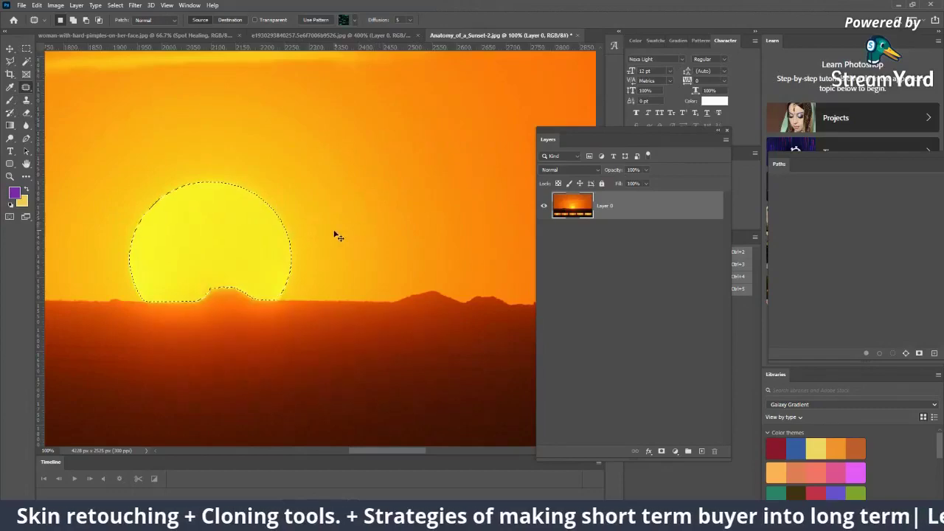
Zoom out to 50% to frame the horizon and try patching the sun from the left.
{"action": "key", "text": "ctrl+d"}
{"action": "key", "text": "z"}
{"action": "left_click", "coordinate": [304, 259], "text": "alt"}
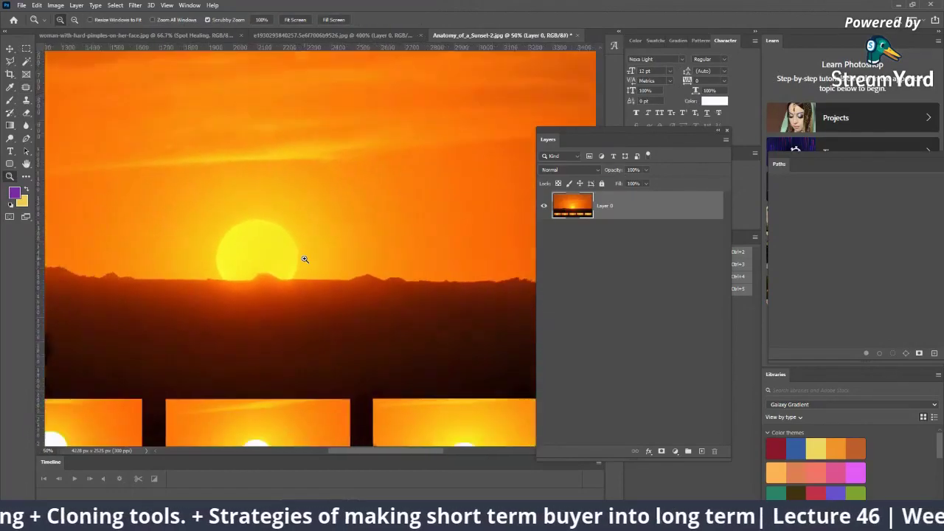
{"action": "mouse_move", "coordinate": [297, 250]}
{"action": "left_mouse_down"}
{"action": "mouse_move", "coordinate": [403, 141]}
{"action": "mouse_move", "coordinate": [336, 199]}
{"action": "mouse_move", "coordinate": [325, 295]}
{"action": "mouse_move", "coordinate": [290, 259]}
{"action": "mouse_move", "coordinate": [272, 265]}
{"action": "left_mouse_up"}
{"action": "key", "text": "j"}
{"action": "left_click_drag", "start_coordinate": [273, 274], "coordinate": [282, 287]}
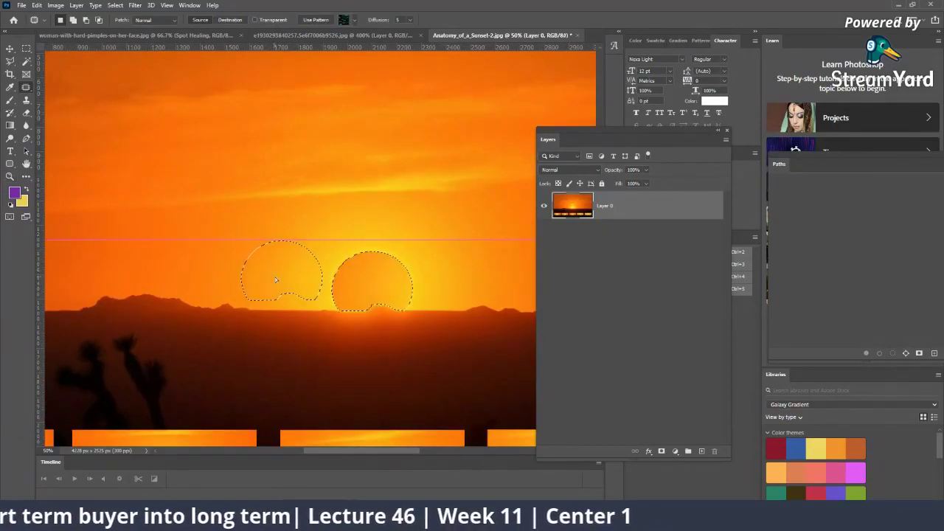
Patch the sun with orange sky from above, then deselect and zoom in closely.
{"action": "left_click_drag", "start_coordinate": [361, 273], "coordinate": [305, 125]}
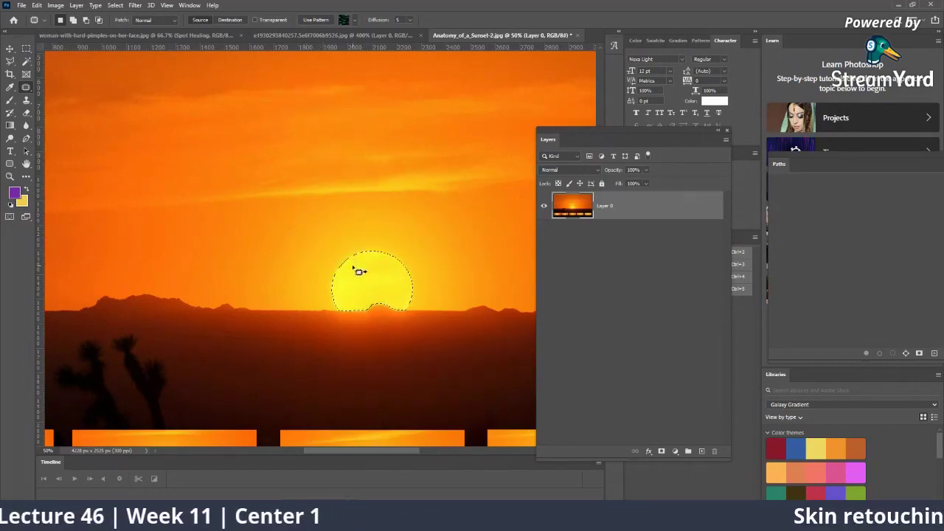
{"action": "key", "text": "ctrl+d"}
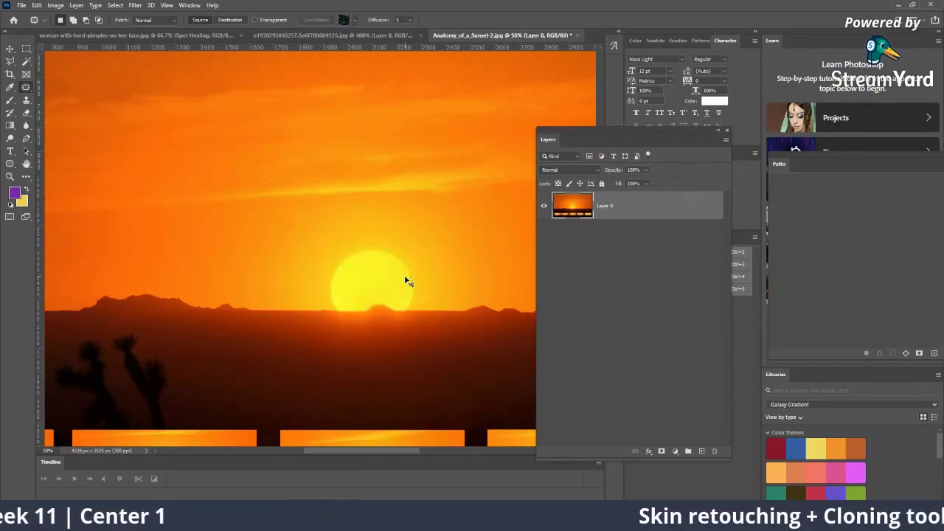
{"action": "key", "text": "z"}
{"action": "left_click_drag", "start_coordinate": [356, 240], "coordinate": [407, 280]}
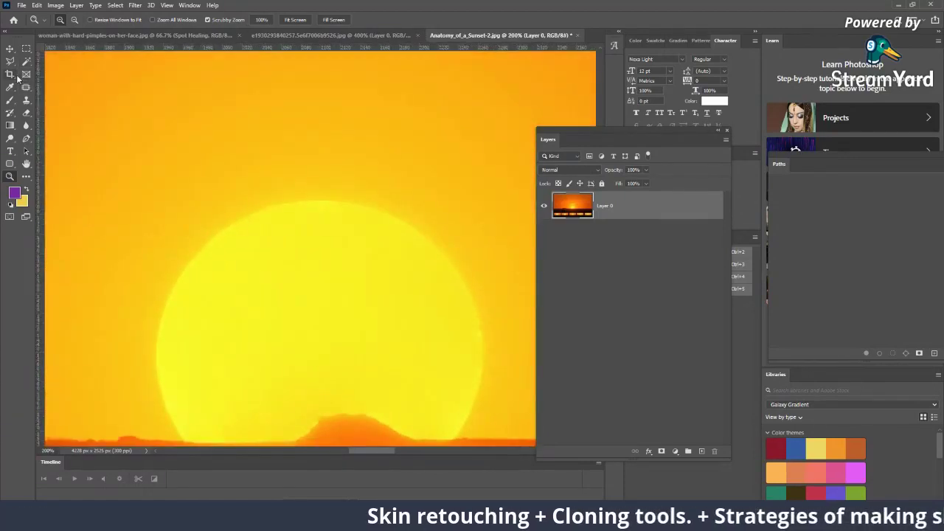
Outline the sun along the horizon and patch it repeatedly with sky from the left.
{"action": "left_click", "coordinate": [26, 86]}
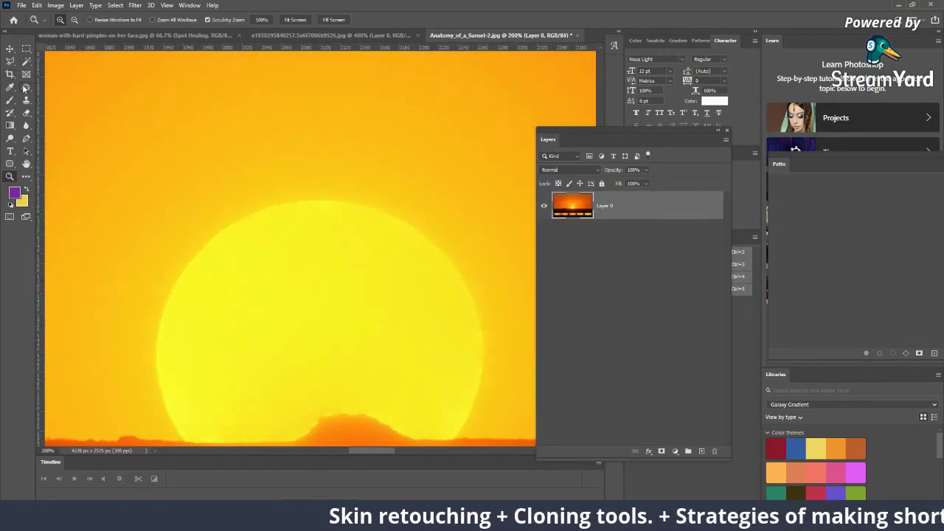
{"action": "scroll", "coordinate": [226, 364], "scroll_direction": "down", "scroll_amount": 2}
{"action": "mouse_move", "coordinate": [301, 414]}
{"action": "left_mouse_down"}
{"action": "mouse_move", "coordinate": [287, 174]}
{"action": "mouse_move", "coordinate": [480, 231]}
{"action": "mouse_move", "coordinate": [489, 354]}
{"action": "mouse_move", "coordinate": [464, 406]}
{"action": "mouse_move", "coordinate": [434, 414]}
{"action": "mouse_move", "coordinate": [344, 390]}
{"action": "mouse_move", "coordinate": [302, 414]}
{"action": "left_mouse_up"}
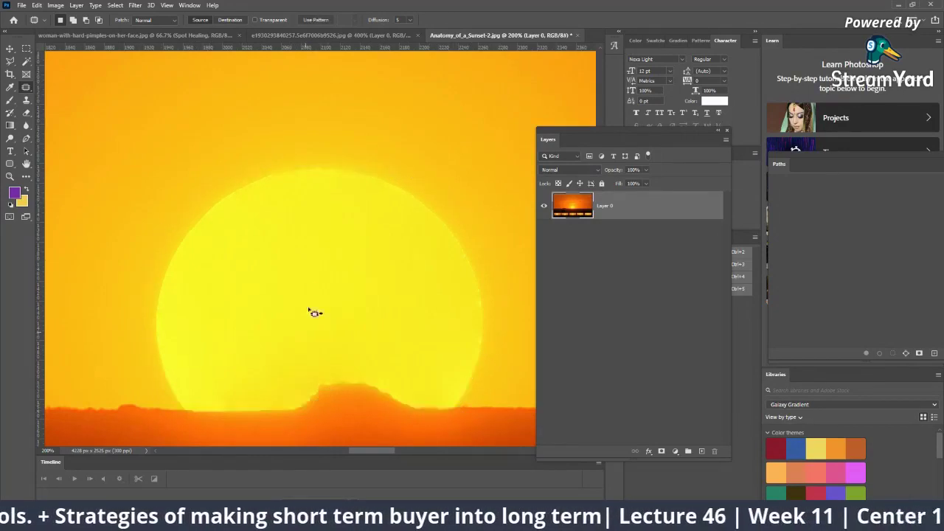
{"action": "key", "text": "z"}
{"action": "left_click", "coordinate": [341, 232], "text": "alt"}
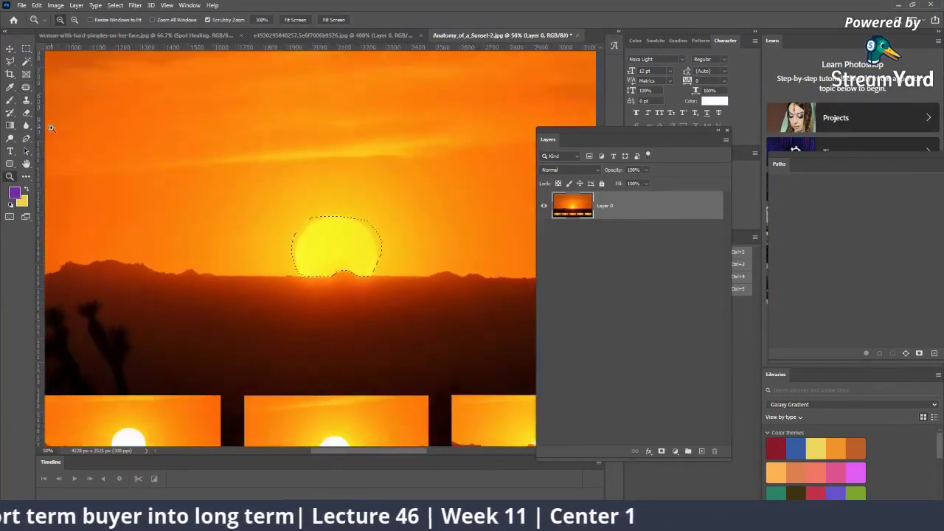
{"action": "left_click", "coordinate": [26, 87]}
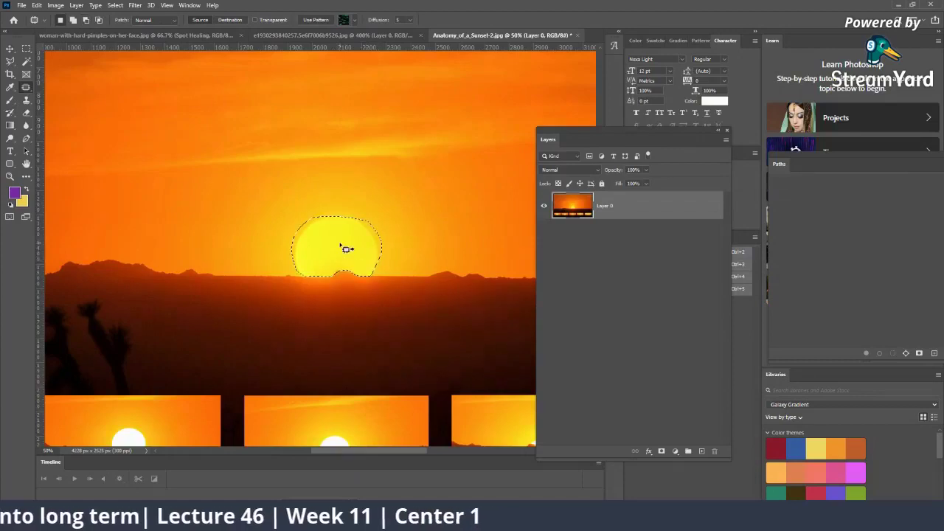
{"action": "left_click_drag", "start_coordinate": [337, 229], "coordinate": [226, 194]}
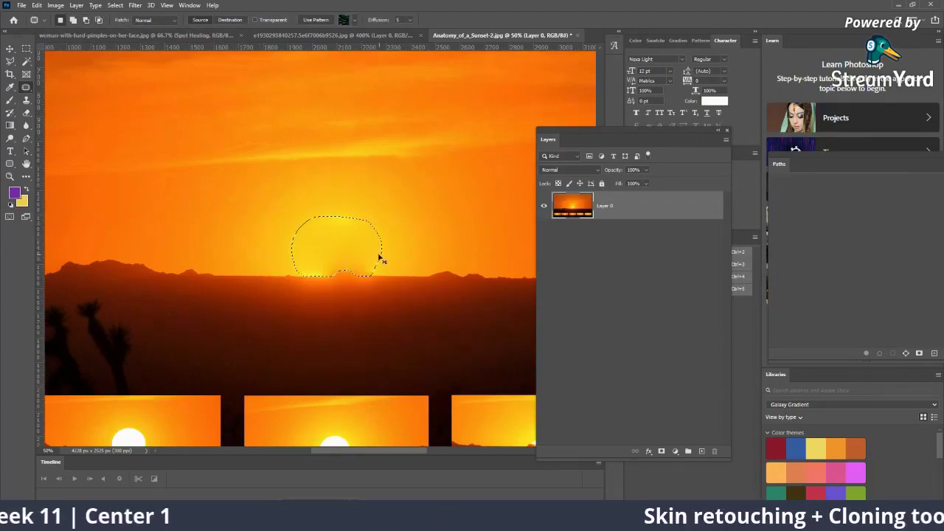
{"action": "left_click_drag", "start_coordinate": [367, 254], "coordinate": [240, 209]}
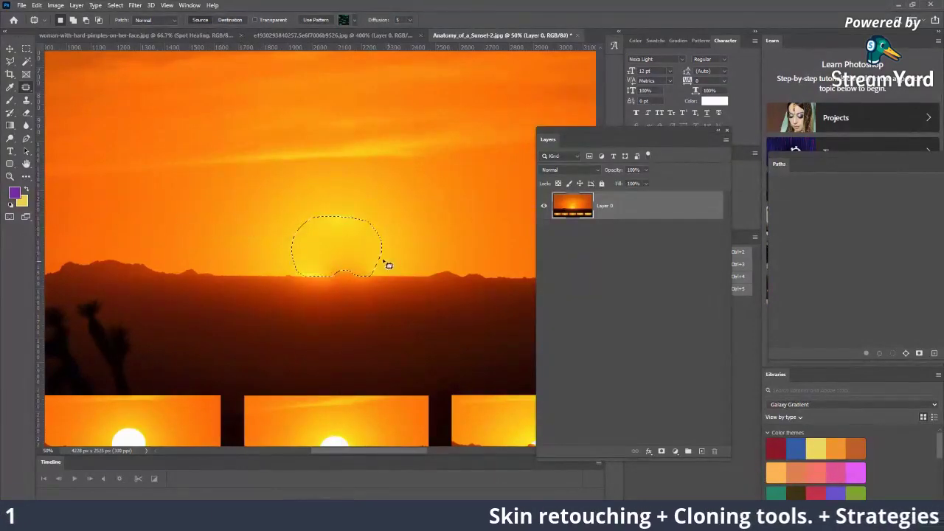
{"action": "left_click_drag", "start_coordinate": [295, 221], "coordinate": [386, 263]}
{"action": "key", "text": "ctrl+d"}
Inspect the horizon at 300%, then patch the leftover bright area above it with sky tone.
{"action": "key", "text": "z"}
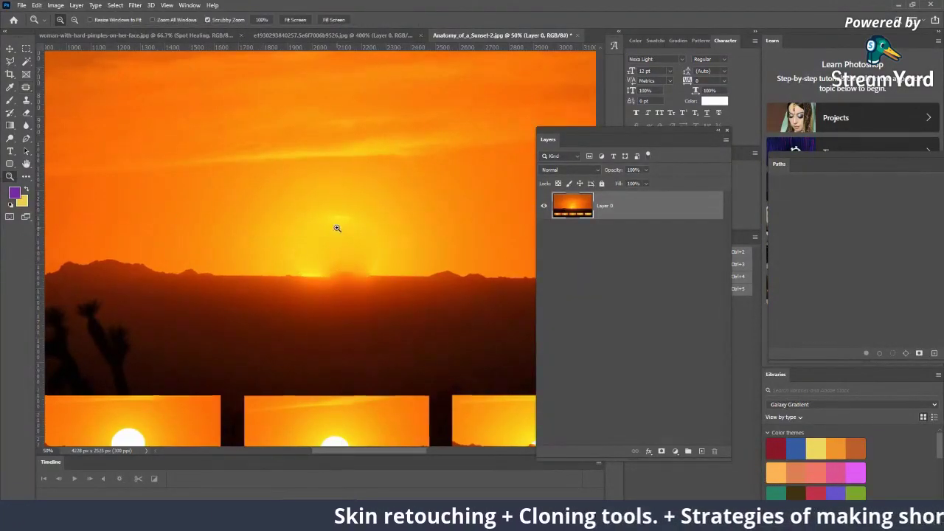
{"action": "left_click", "coordinate": [354, 247]}
{"action": "left_click", "coordinate": [358, 260]}
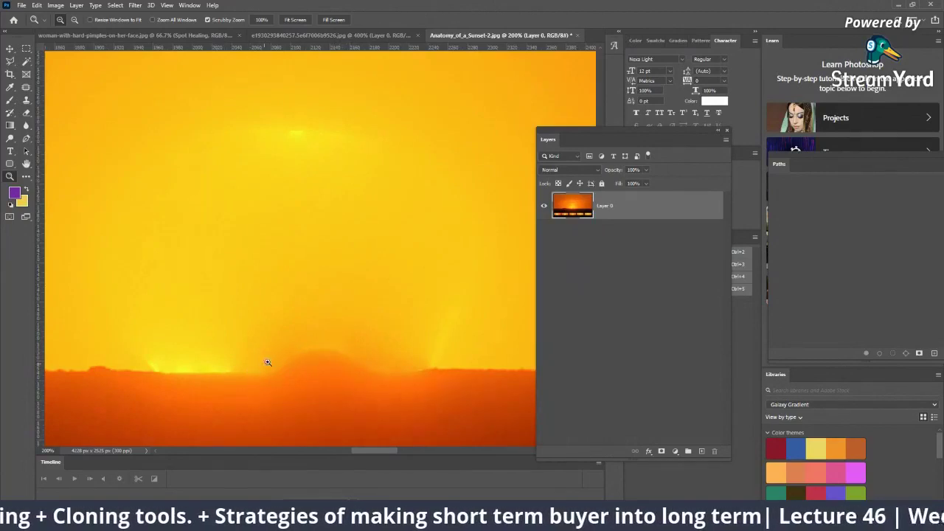
{"action": "left_click_drag", "start_coordinate": [305, 304], "coordinate": [330, 295]}
{"action": "left_click", "coordinate": [333, 295], "text": "alt"}
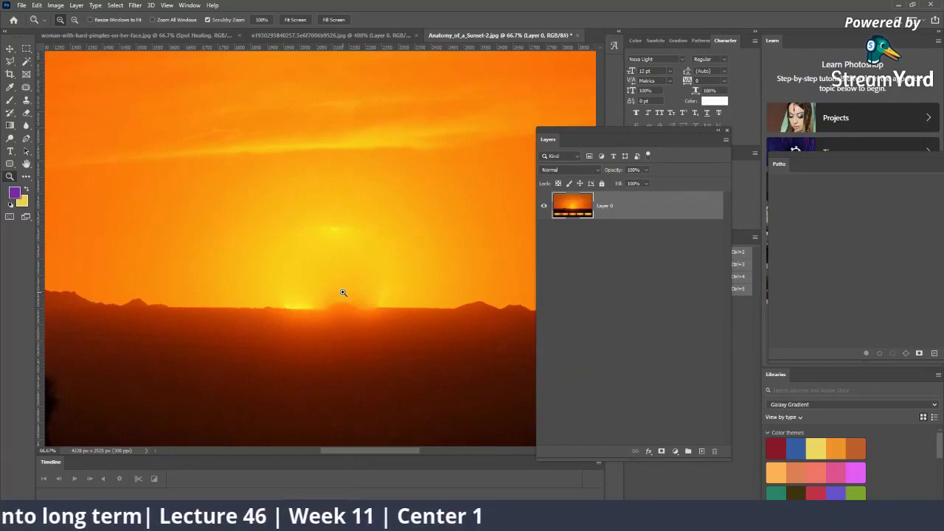
{"action": "left_click", "coordinate": [9, 88]}
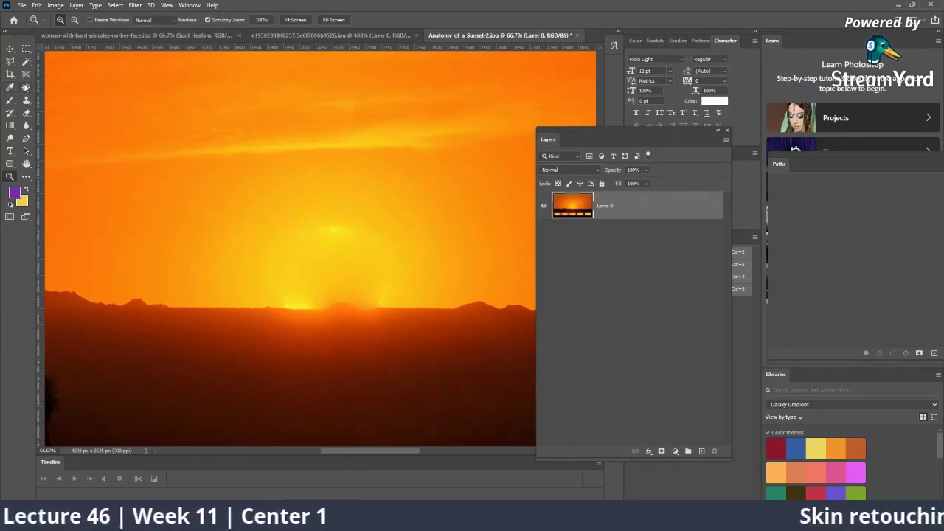
{"action": "mouse_move", "coordinate": [343, 228]}
{"action": "left_mouse_down"}
{"action": "mouse_move", "coordinate": [285, 236]}
{"action": "mouse_move", "coordinate": [274, 300]}
{"action": "mouse_move", "coordinate": [381, 314]}
{"action": "mouse_move", "coordinate": [391, 274]}
{"action": "mouse_move", "coordinate": [357, 225]}
{"action": "left_mouse_up"}
{"action": "mouse_move", "coordinate": [361, 287]}
{"action": "left_mouse_down"}
{"action": "mouse_move", "coordinate": [276, 227]}
{"action": "mouse_move", "coordinate": [205, 233]}
{"action": "mouse_move", "coordinate": [185, 257]}
{"action": "left_mouse_up"}
{"action": "key", "text": "ctrl+d"}
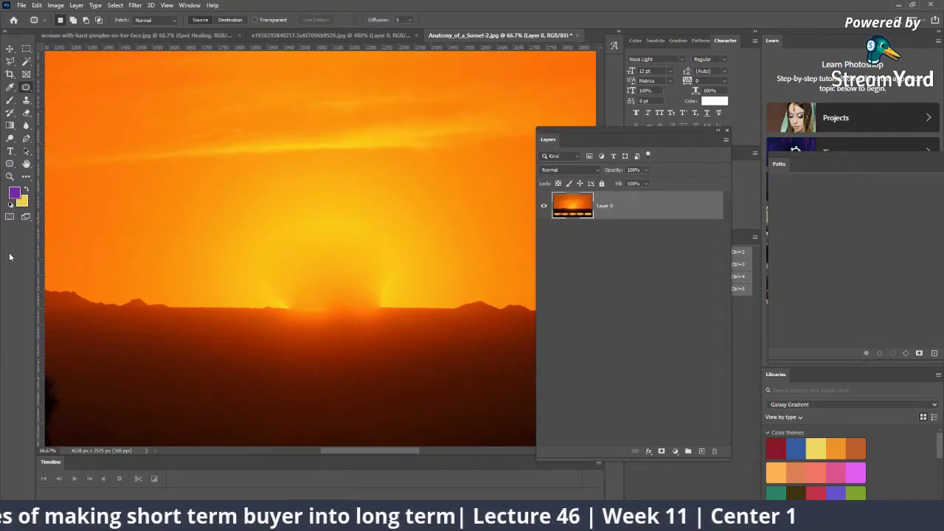
Bring up the coffee mockup, zoomed to 200% on the DARK ROAST bag label and beans.
{"action": "left_click", "coordinate": [337, 36]}
{"action": "left_click", "coordinate": [137, 36]}
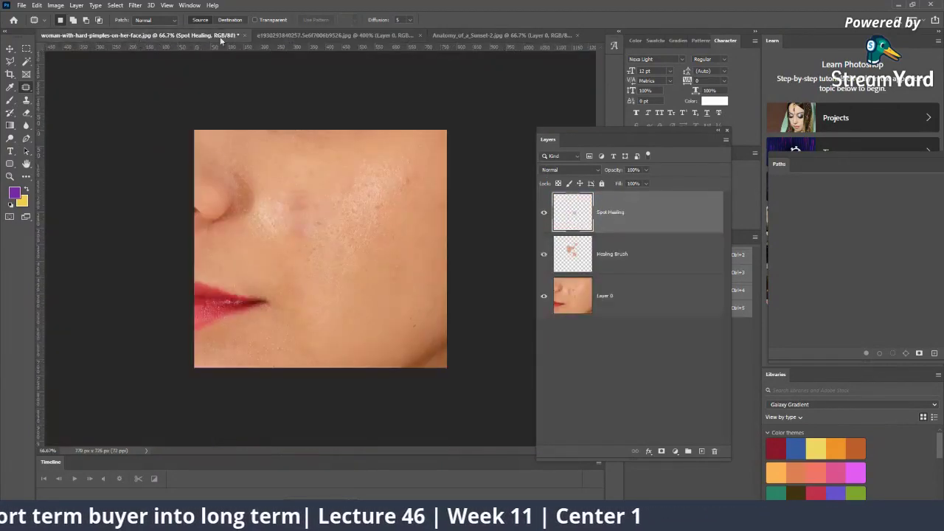
{"action": "left_click", "coordinate": [300, 37]}
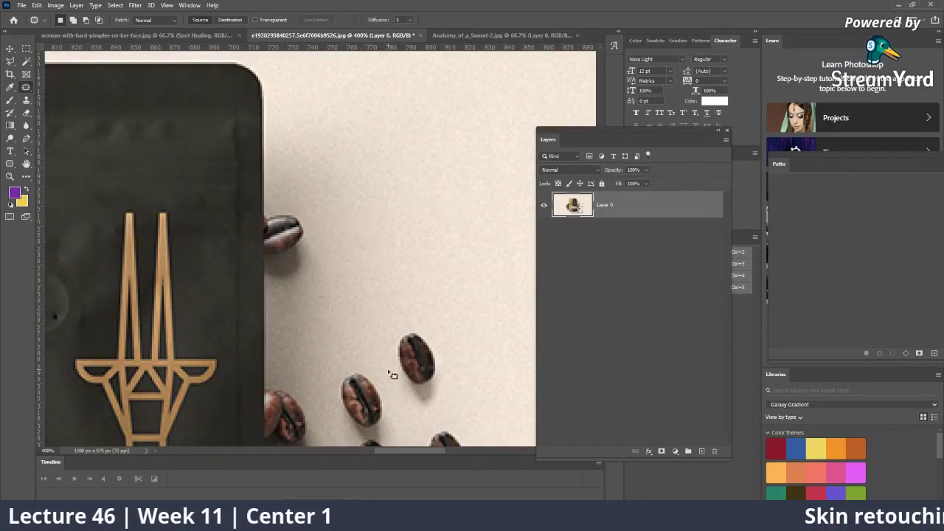
{"action": "key", "text": "z"}
{"action": "key", "text": "ctrl+1"}
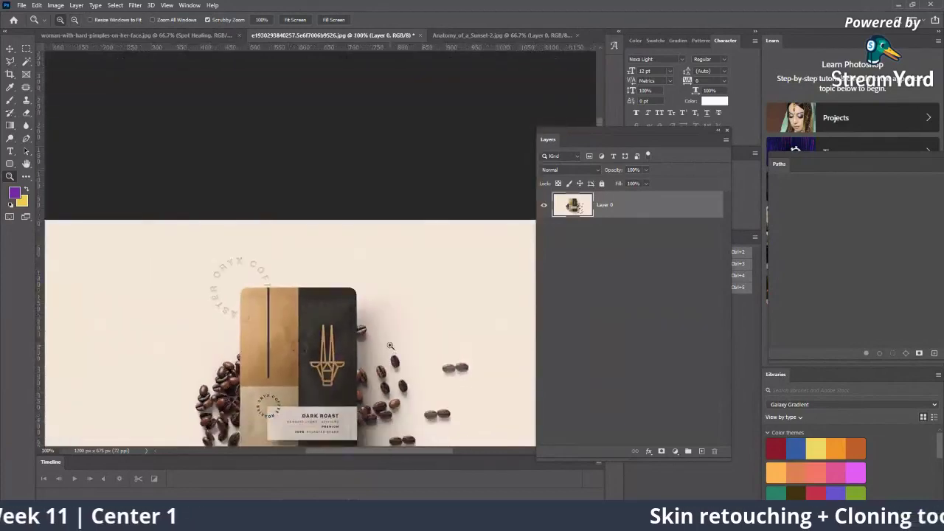
{"action": "left_click", "coordinate": [390, 345]}
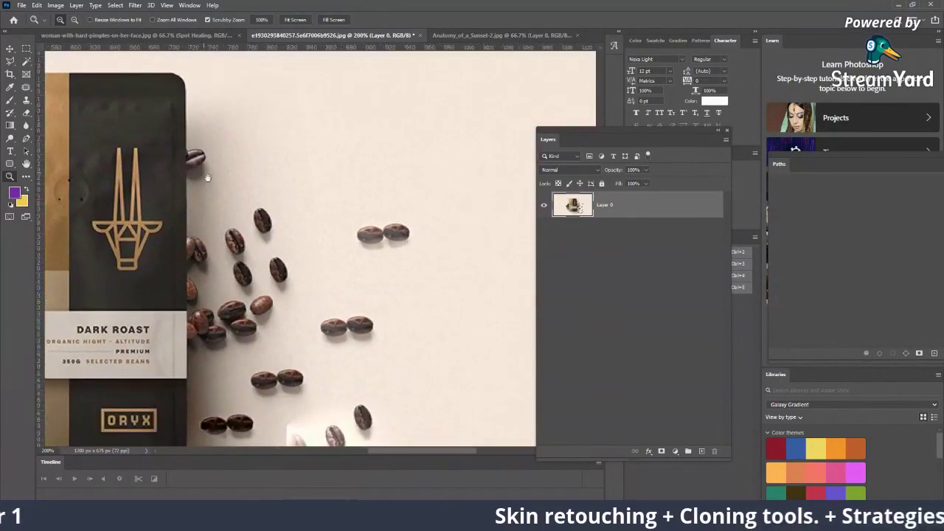
{"action": "left_click_drag", "start_coordinate": [207, 178], "coordinate": [242, 56]}
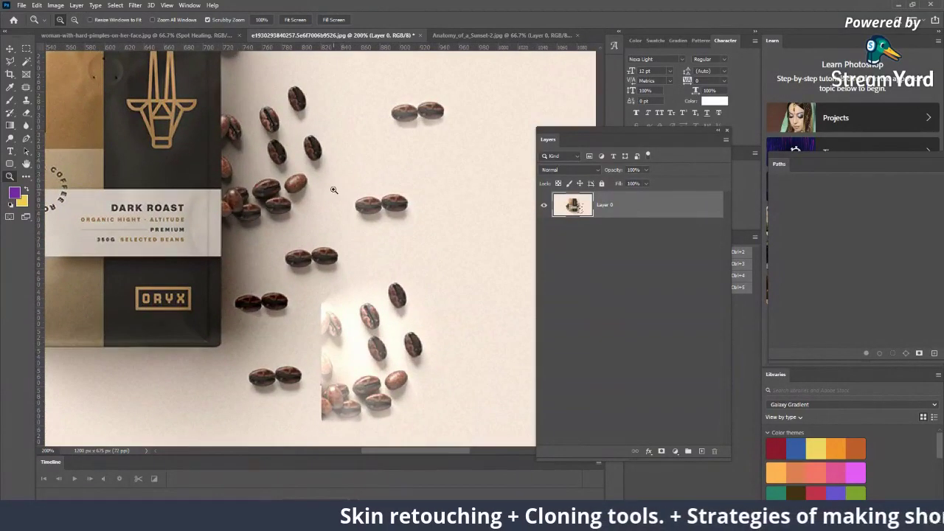
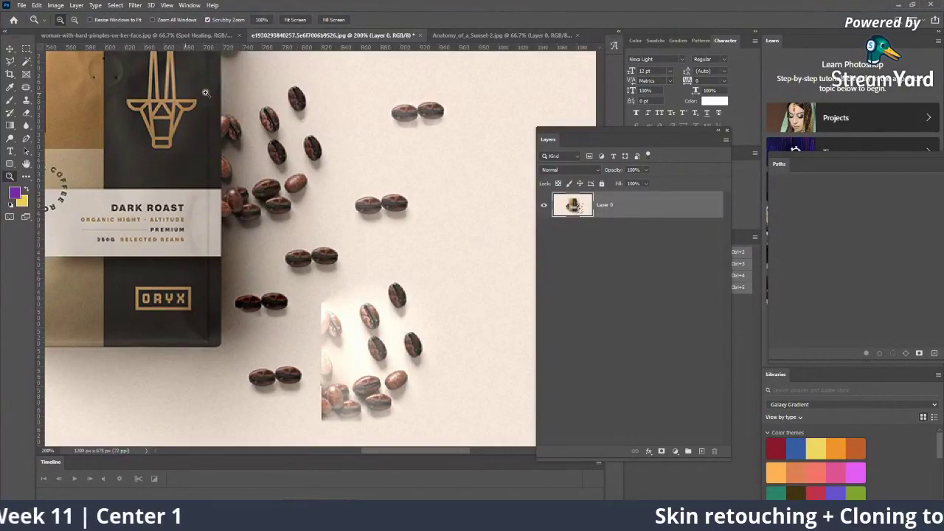
Patch out the bean pair below the label and redo the earlier bean removals.
{"action": "key", "text": "ctrl+z"}
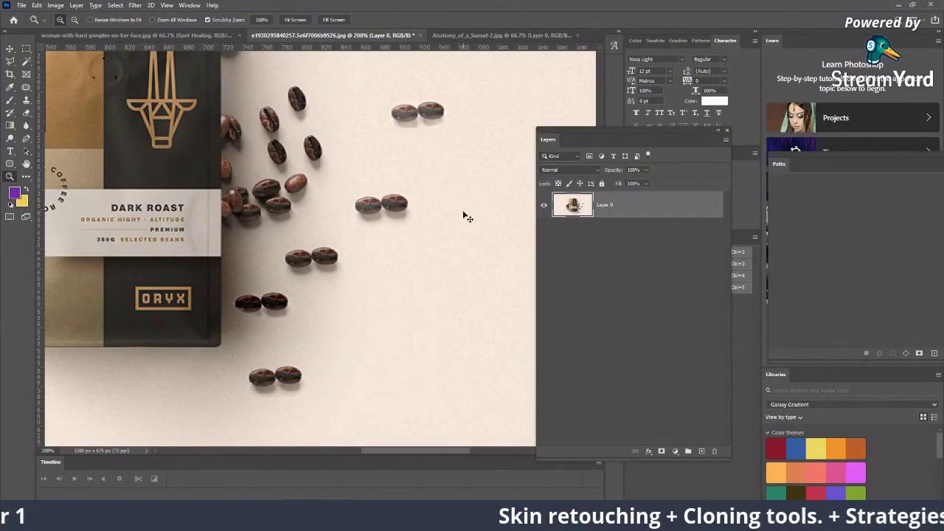
{"action": "mouse_move", "coordinate": [283, 290]}
{"action": "left_mouse_down"}
{"action": "mouse_move", "coordinate": [293, 304]}
{"action": "mouse_move", "coordinate": [265, 354]}
{"action": "left_mouse_up"}
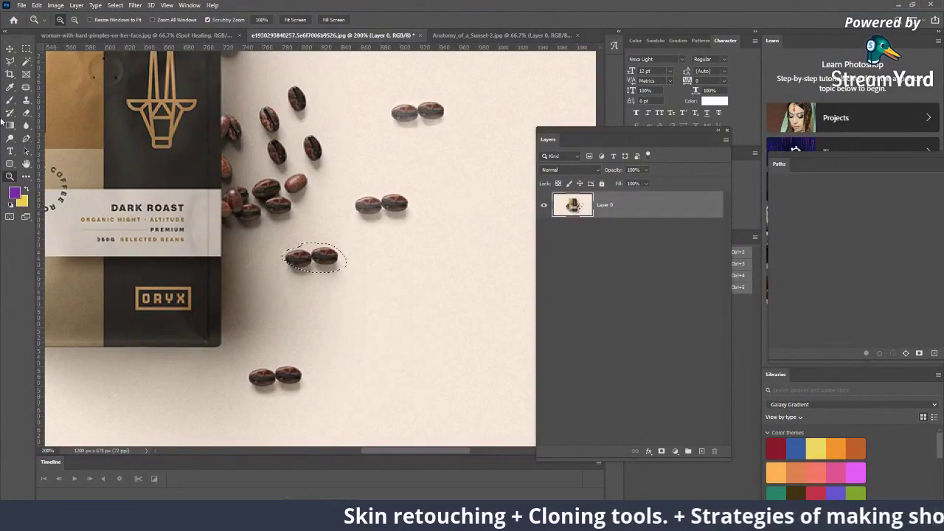
{"action": "mouse_move", "coordinate": [387, 111]}
{"action": "left_mouse_down"}
{"action": "mouse_move", "coordinate": [391, 103]}
{"action": "mouse_move", "coordinate": [417, 170]}
{"action": "left_mouse_up"}
{"action": "key", "text": "ctrl+shift+z"}
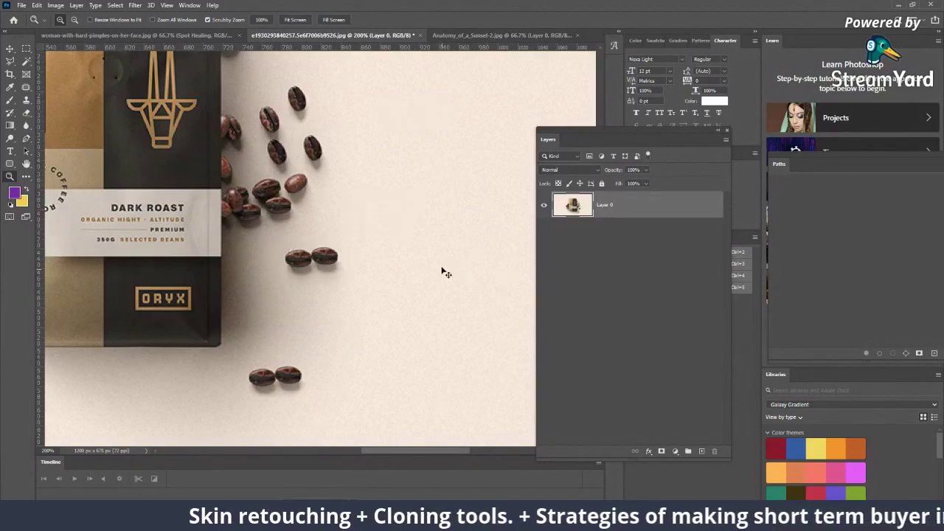
{"action": "key", "text": "ctrl+shift+z"}
{"action": "key", "text": "ctrl+shift+z"}
{"action": "key", "text": "ctrl+shift+z"}
{"action": "key", "text": "ctrl+shift+z"}
Step back through the edit history and unlock the Background photo layer.
{"action": "key", "text": "ctrl+z"}
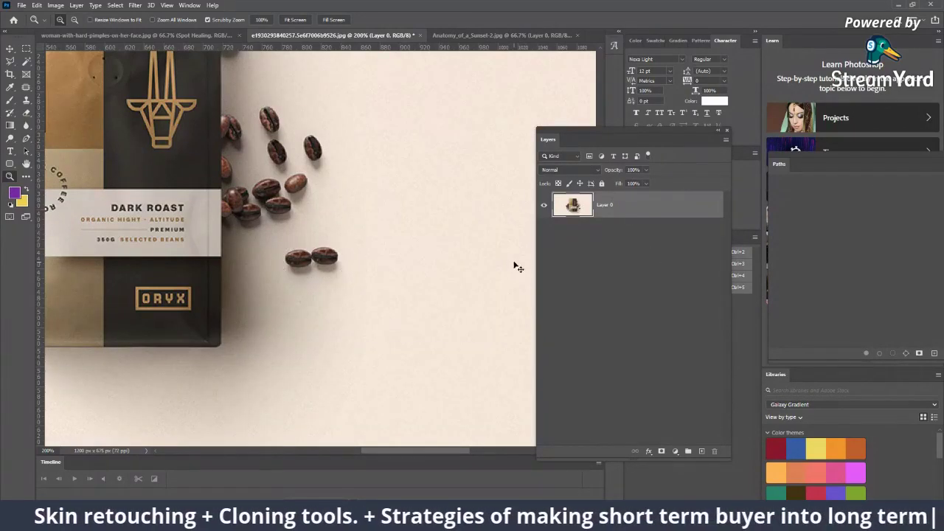
{"action": "key", "text": "ctrl+z"}
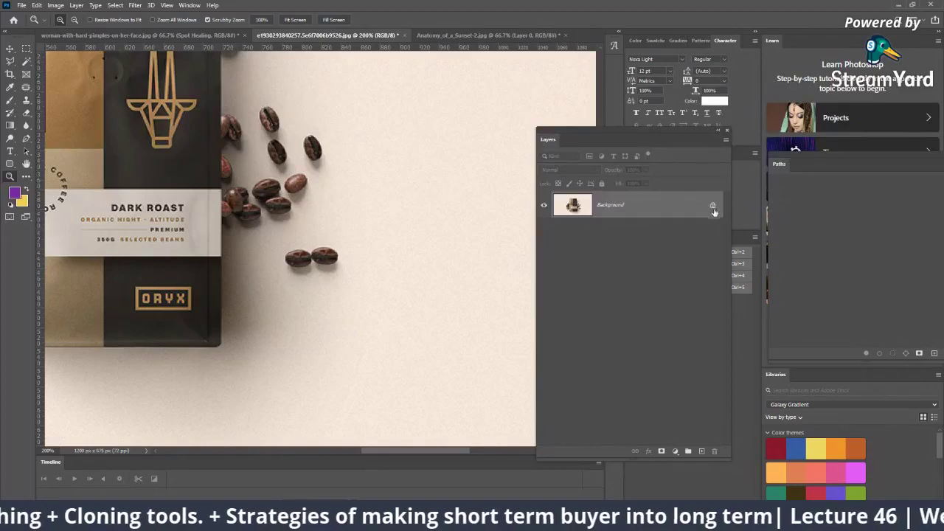
{"action": "left_click", "coordinate": [713, 206]}
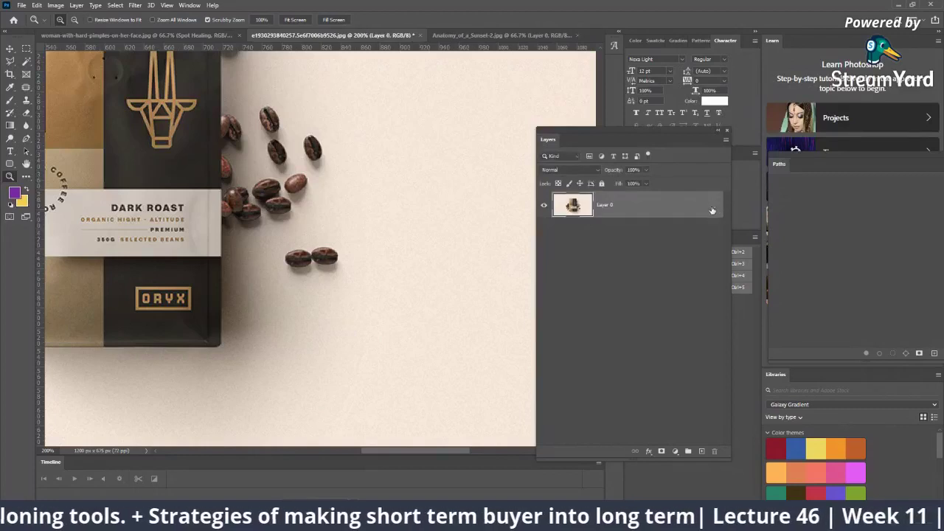
{"action": "left_click", "coordinate": [25, 89]}
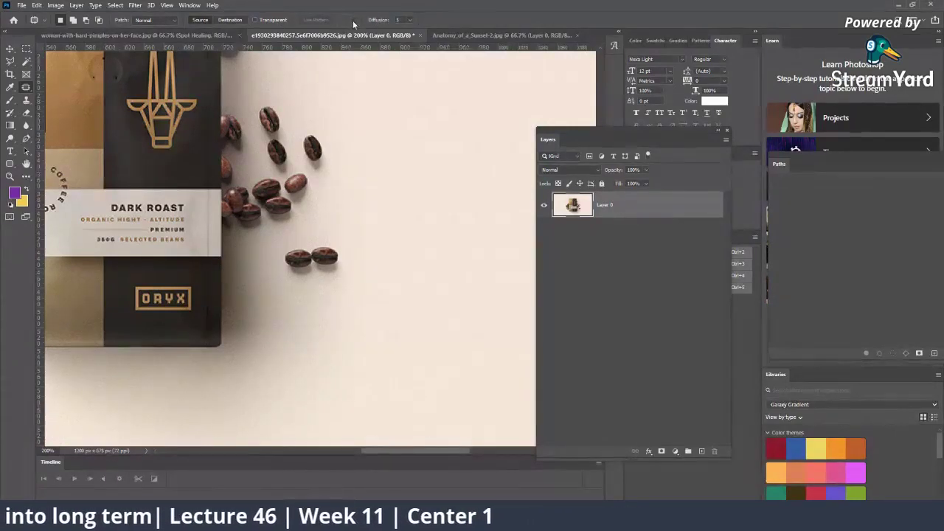
Set the Patch Tool to Content-Aware and add a new empty layer.
{"action": "left_click", "coordinate": [168, 20]}
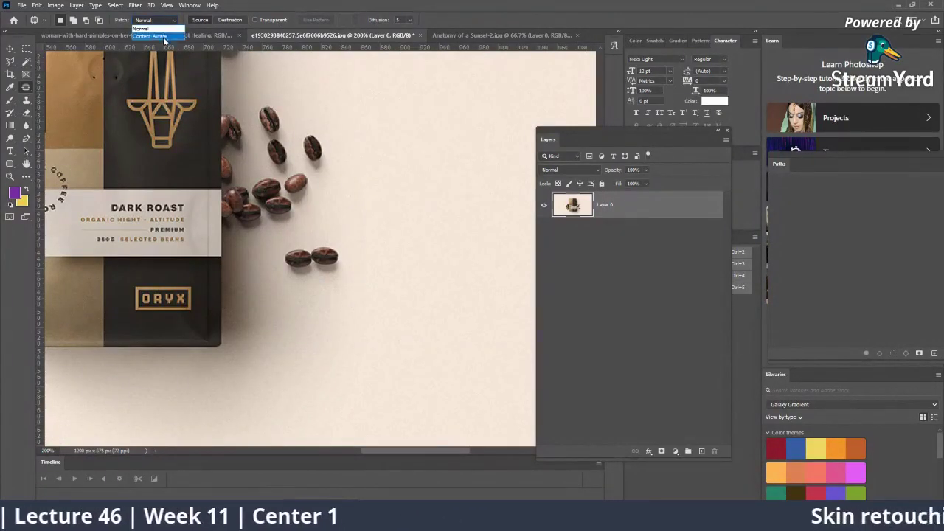
{"action": "left_click", "coordinate": [153, 36]}
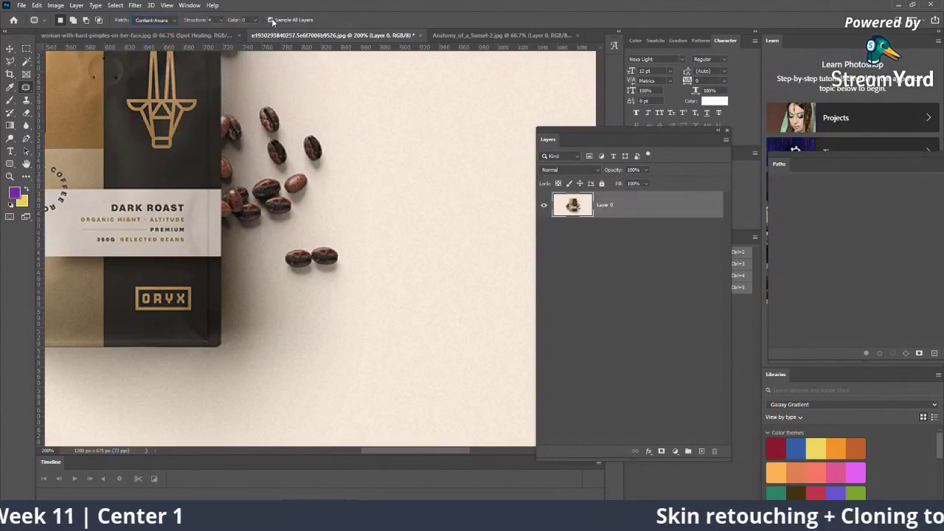
{"action": "left_click", "coordinate": [703, 451]}
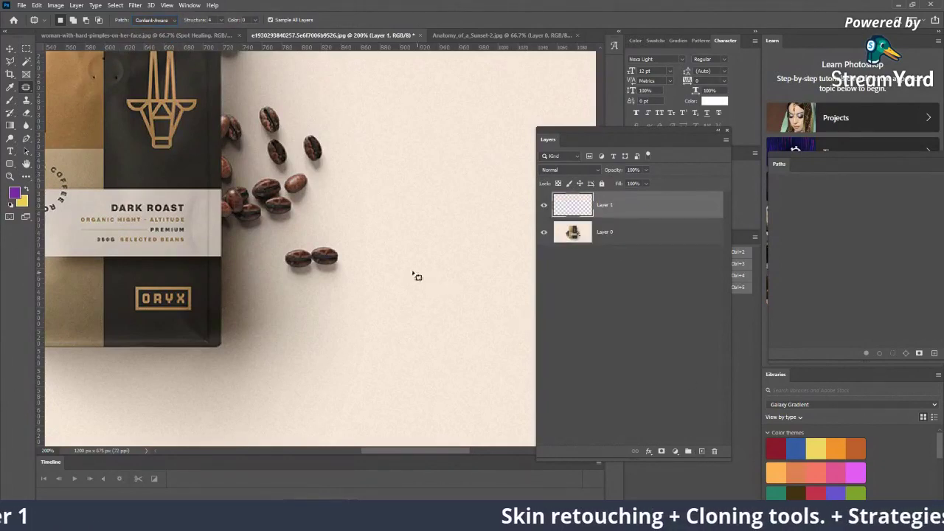
Test a content-aware patch on the lower beans, undo it, and delete Layer 1.
{"action": "mouse_move", "coordinate": [348, 249]}
{"action": "left_mouse_down"}
{"action": "mouse_move", "coordinate": [275, 269]}
{"action": "mouse_move", "coordinate": [345, 252]}
{"action": "mouse_move", "coordinate": [385, 209]}
{"action": "mouse_move", "coordinate": [280, 299]}
{"action": "left_mouse_up"}
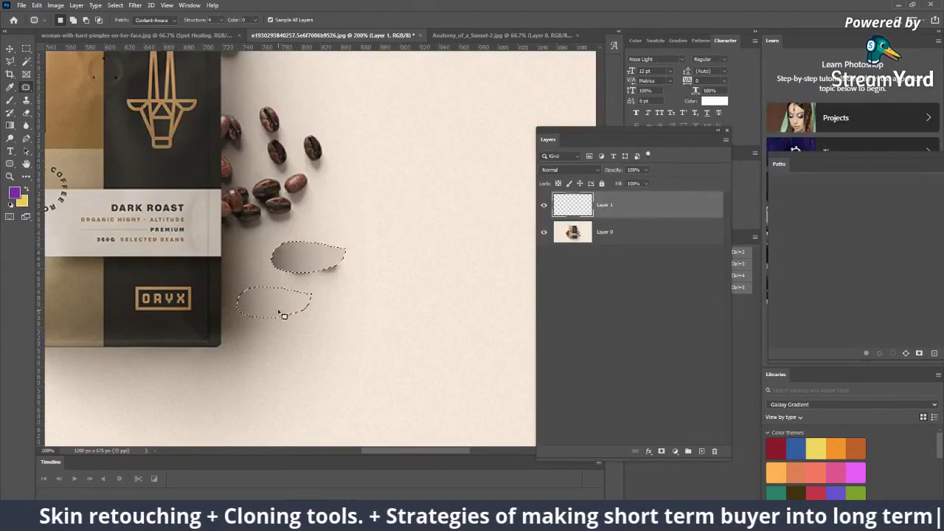
{"action": "key", "text": "ctrl+d"}
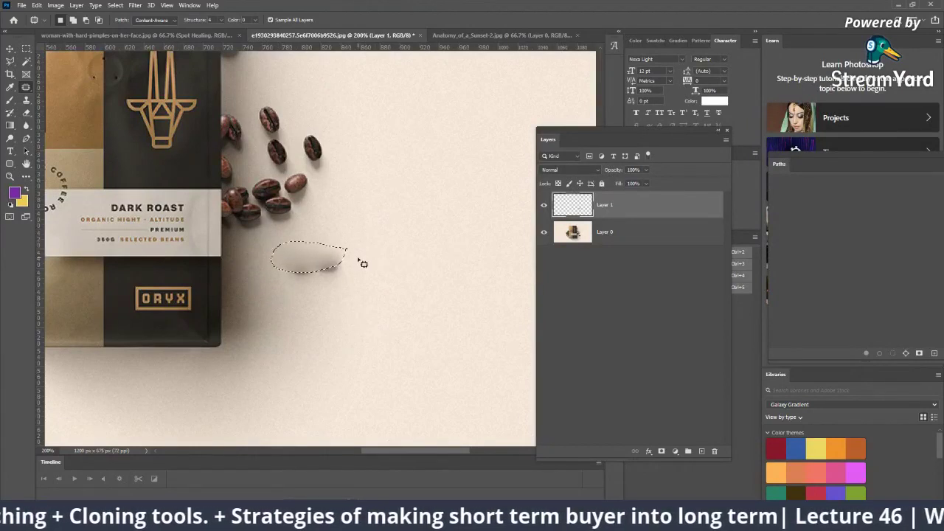
{"action": "key", "text": "ctrl+z"}
{"action": "key", "text": "ctrl+d"}
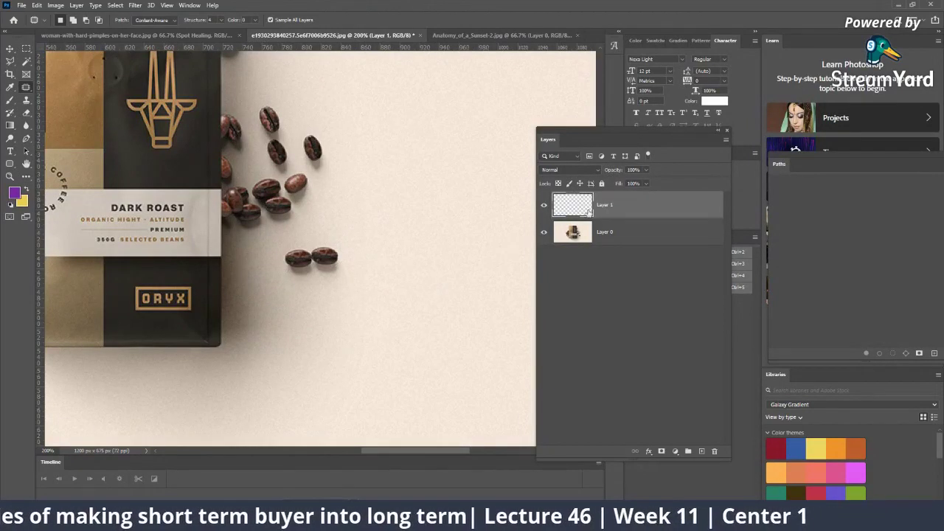
{"action": "left_click_drag", "start_coordinate": [648, 214], "coordinate": [714, 451]}
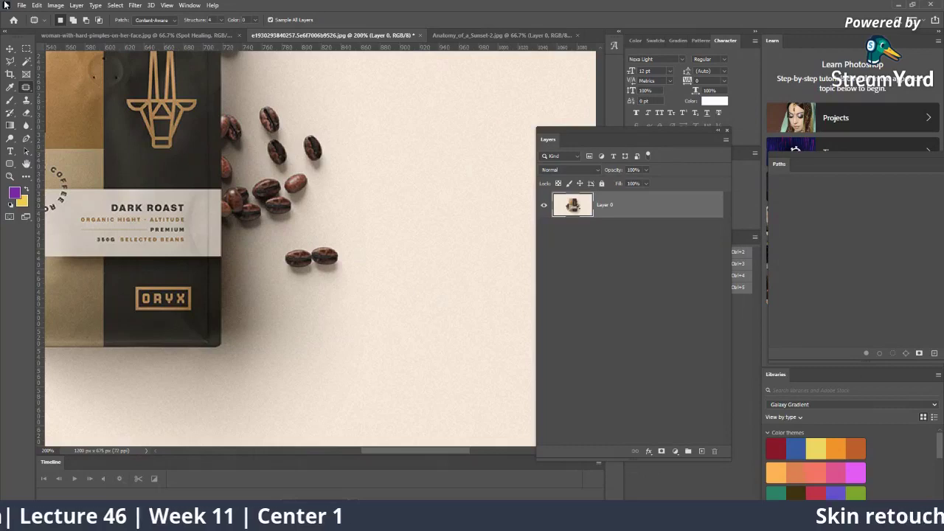
Switch to the Clone Stamp Tool and zoom out to see the whole packaging shot.
{"action": "right_click", "coordinate": [25, 89]}
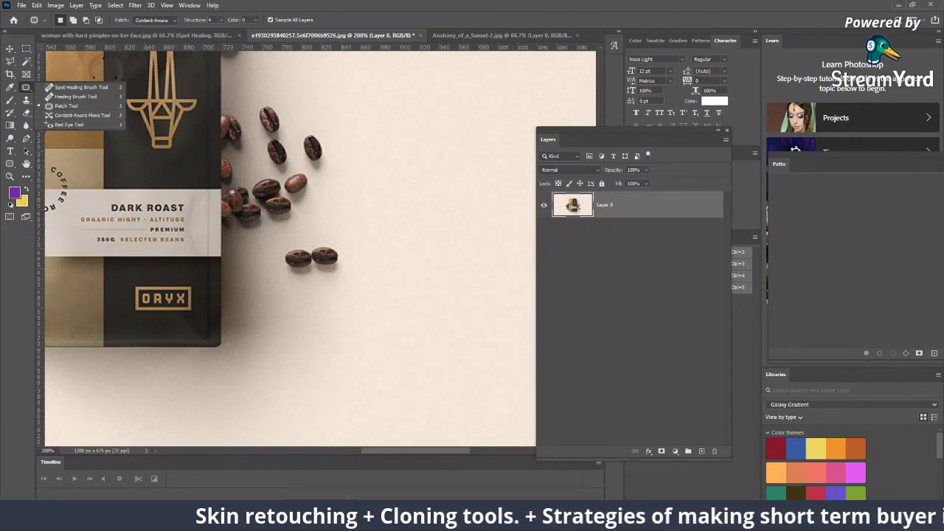
{"action": "left_click", "coordinate": [26, 99]}
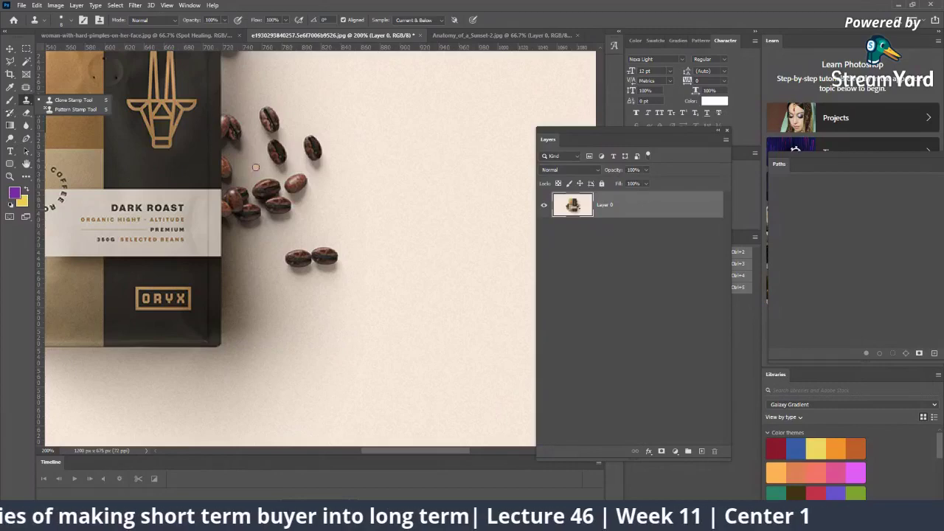
{"action": "left_click", "coordinate": [86, 101]}
{"action": "key", "text": "z"}
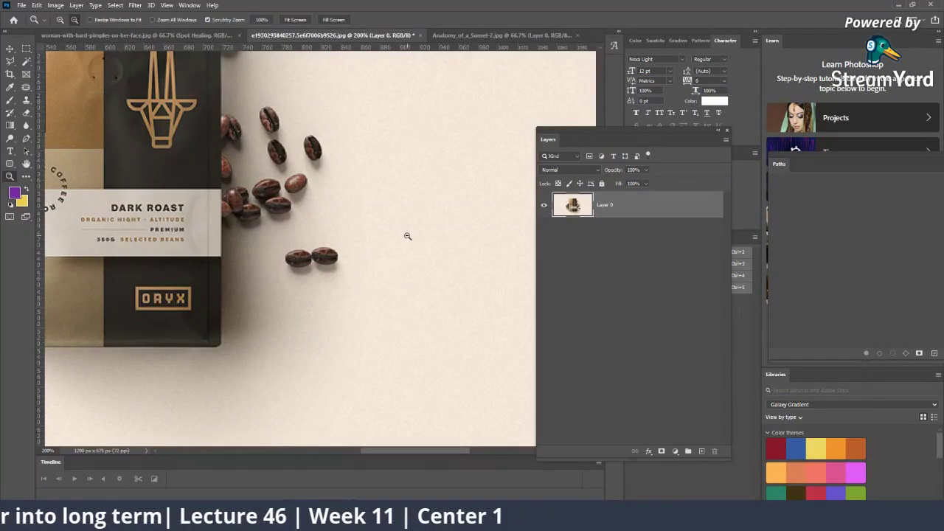
{"action": "left_click", "coordinate": [407, 233], "text": "alt"}
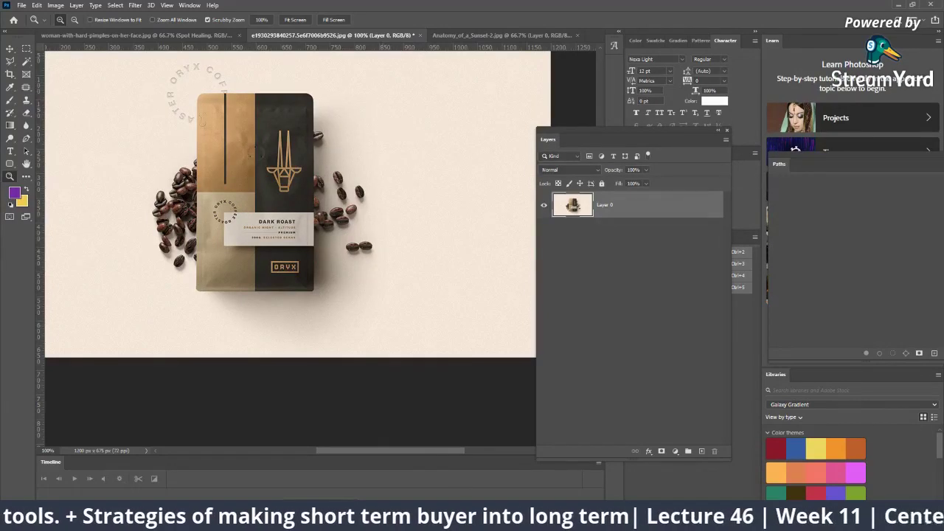
Zoom in to 300% on the bean pair beside the bag and browse the tool groups.
{"action": "left_click", "coordinate": [25, 100]}
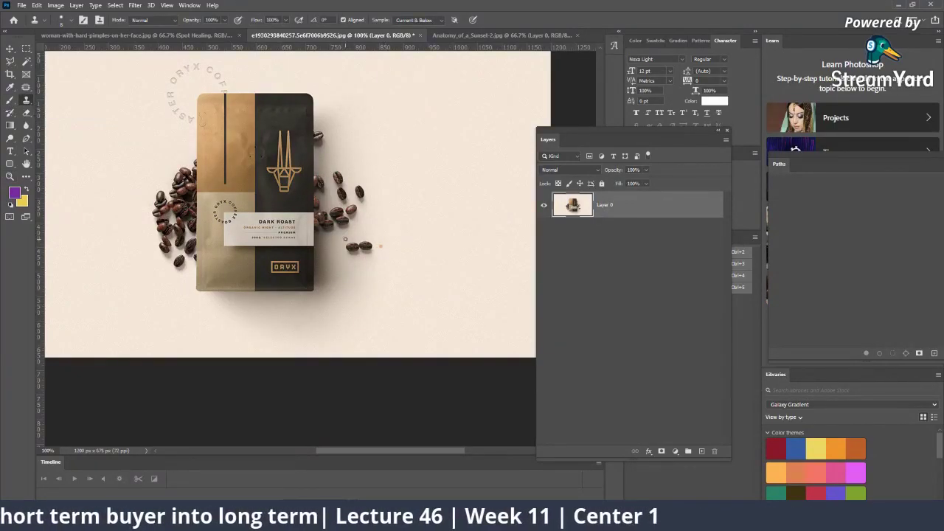
{"action": "key", "text": "z"}
{"action": "left_click", "coordinate": [356, 239]}
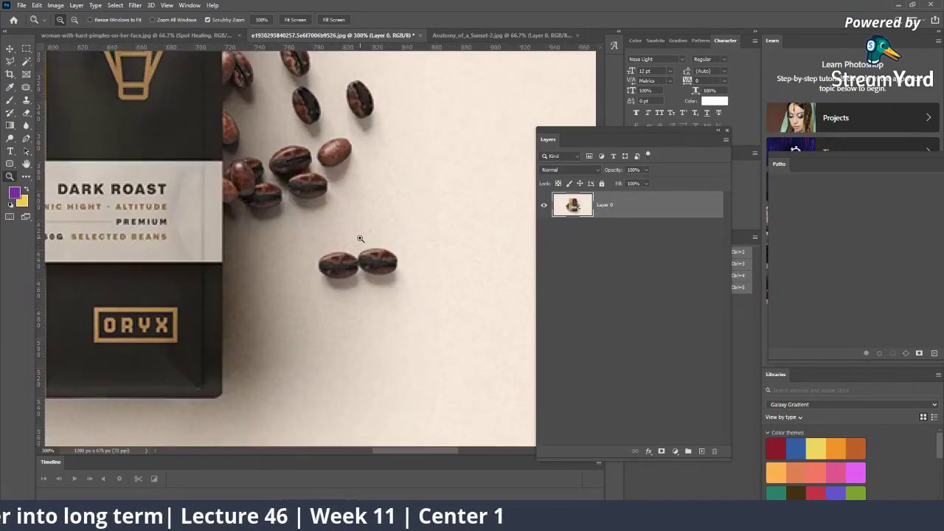
{"action": "left_click", "coordinate": [25, 88]}
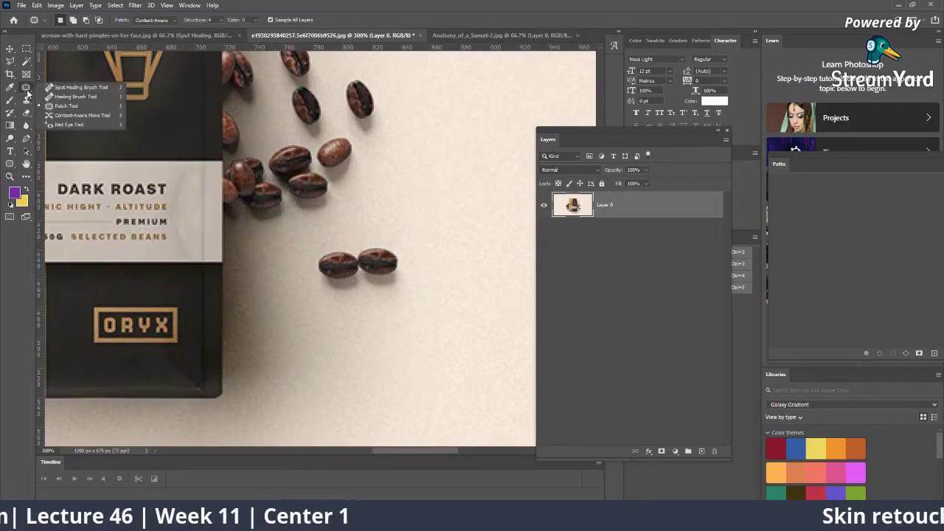
{"action": "left_click", "coordinate": [15, 99]}
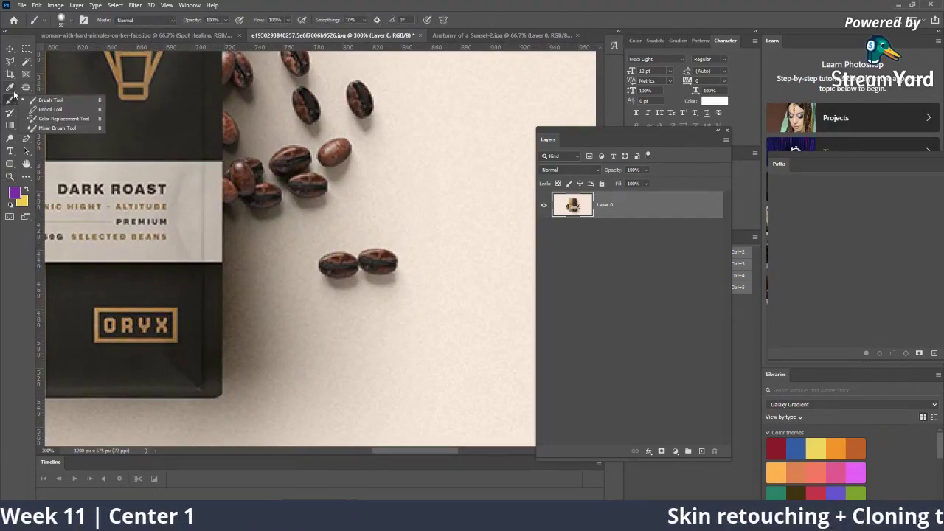
{"action": "left_click", "coordinate": [26, 100]}
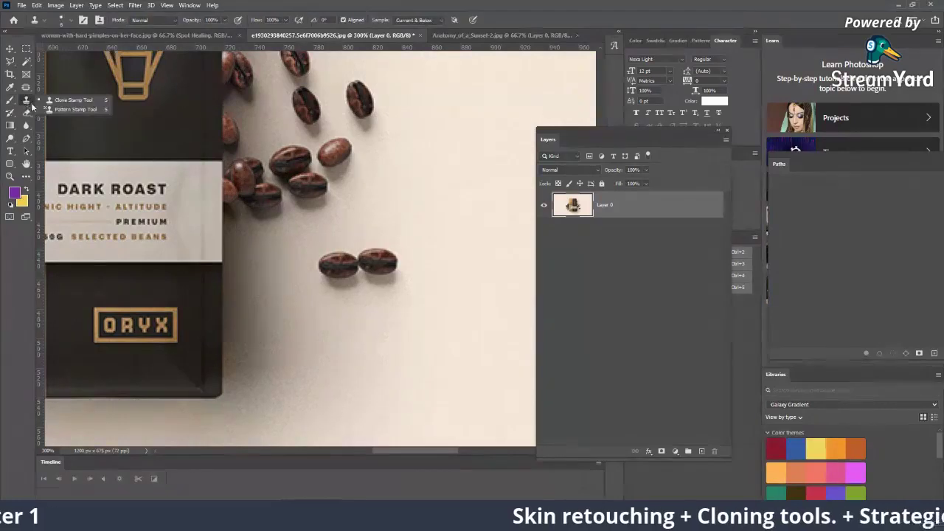
Enlarge the Clone Stamp brush, sample the bean pair, and paint a copy up and right.
{"action": "left_click", "coordinate": [71, 99]}
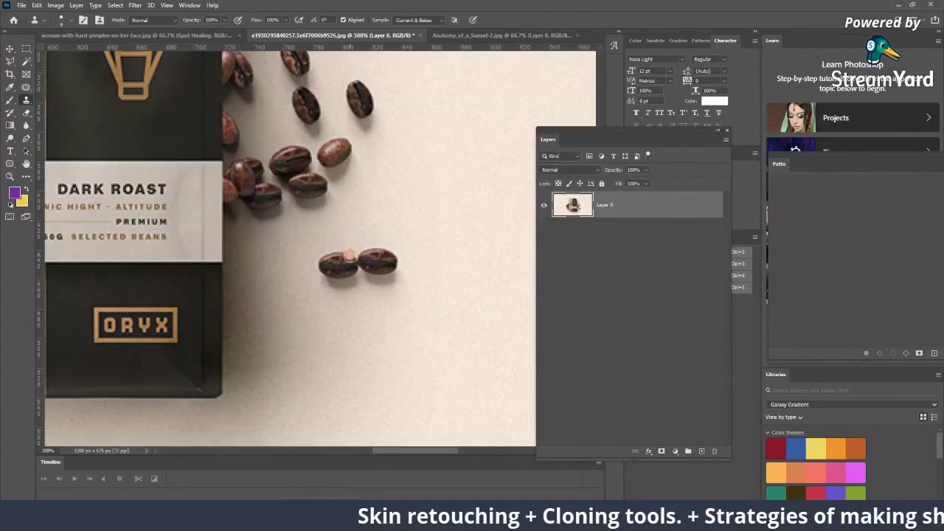
{"action": "key", "text": "bracketright"}
{"action": "key", "text": "bracketright"}
{"action": "key", "text": "bracketright"}
{"action": "key", "text": "bracketright"}
{"action": "key", "text": "bracketright"}
{"action": "key", "text": "bracketright"}
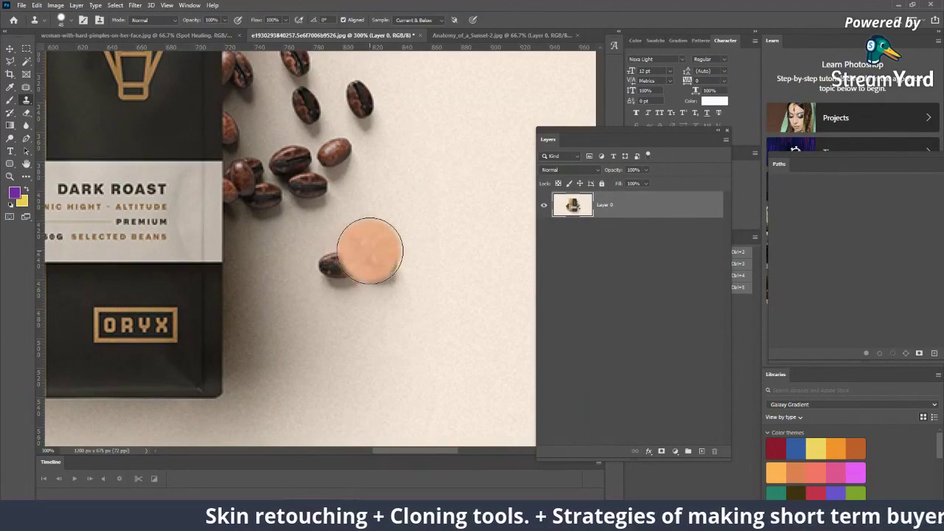
{"action": "left_click_drag", "start_coordinate": [370, 251], "coordinate": [284, 254]}
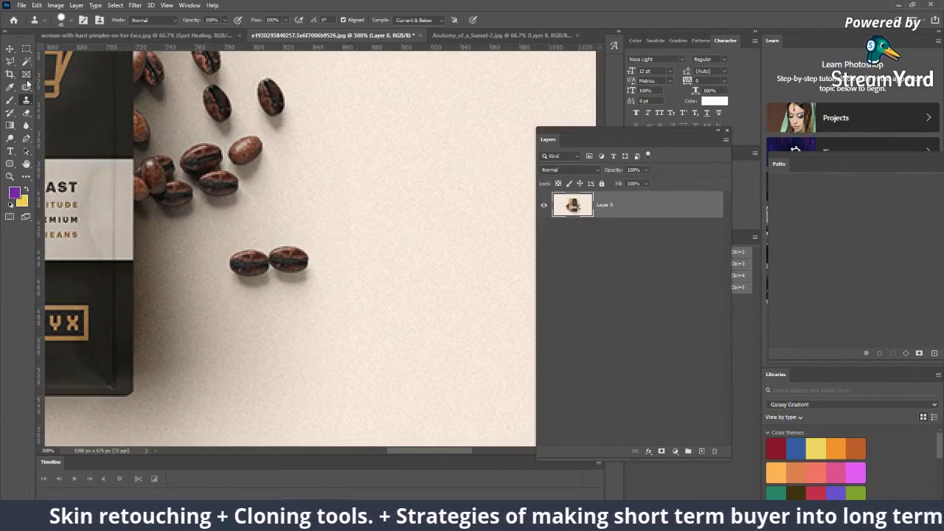
{"action": "left_click", "coordinate": [350, 198], "text": "alt"}
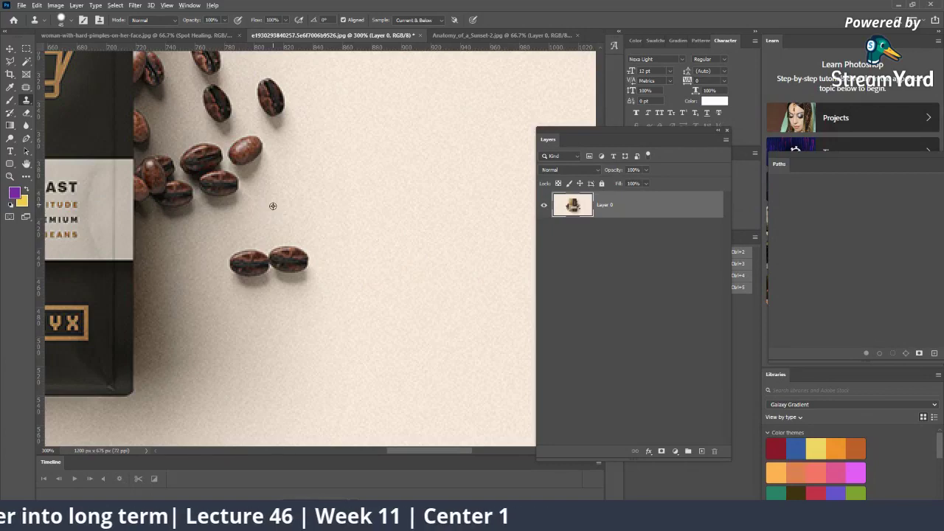
{"action": "left_click_drag", "start_coordinate": [348, 193], "coordinate": [376, 167]}
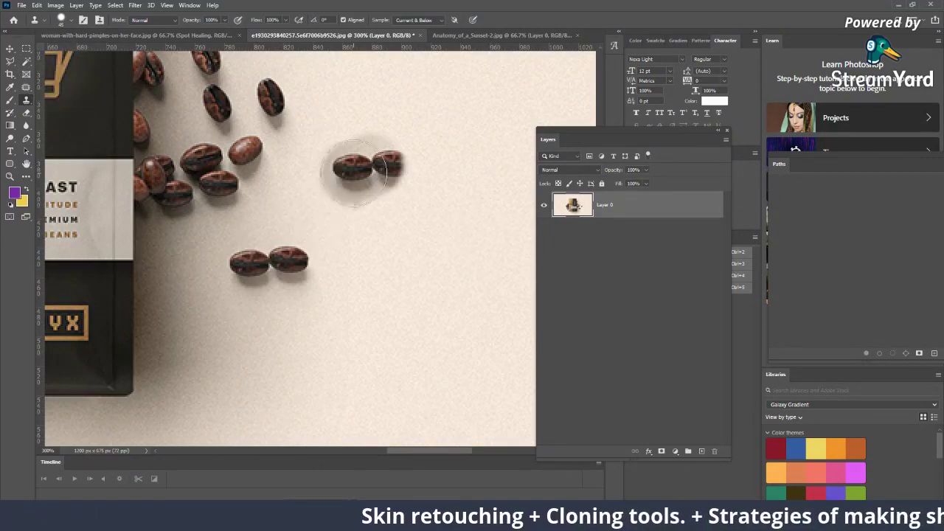
{"action": "left_click", "coordinate": [26, 89]}
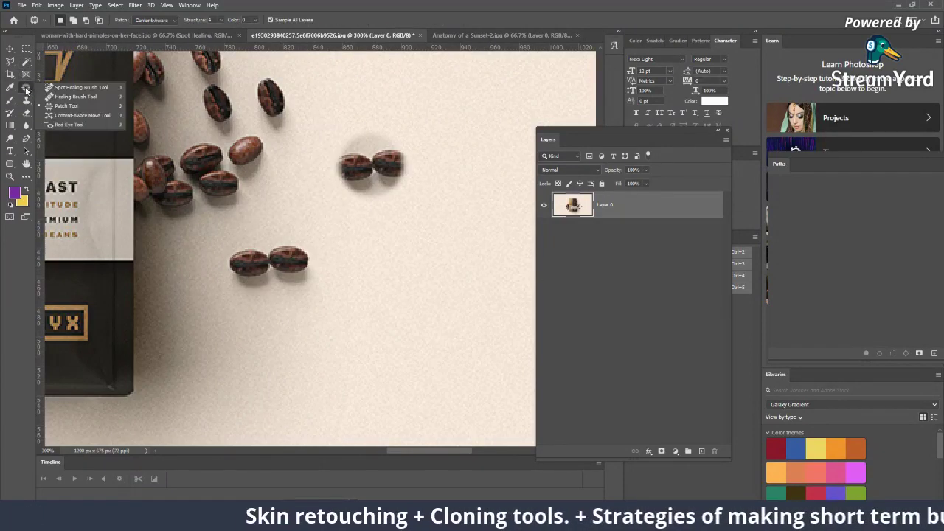
Heal bean-pair copies onto the background with the Healing Brush, undoing the stray one, then go to StreamYard.
{"action": "left_click", "coordinate": [62, 97]}
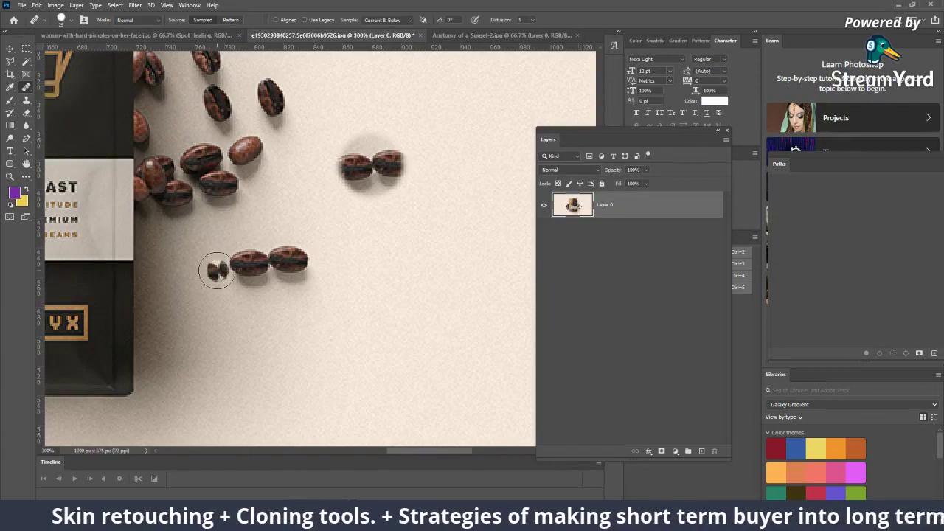
{"action": "left_click_drag", "start_coordinate": [216, 270], "coordinate": [221, 265]}
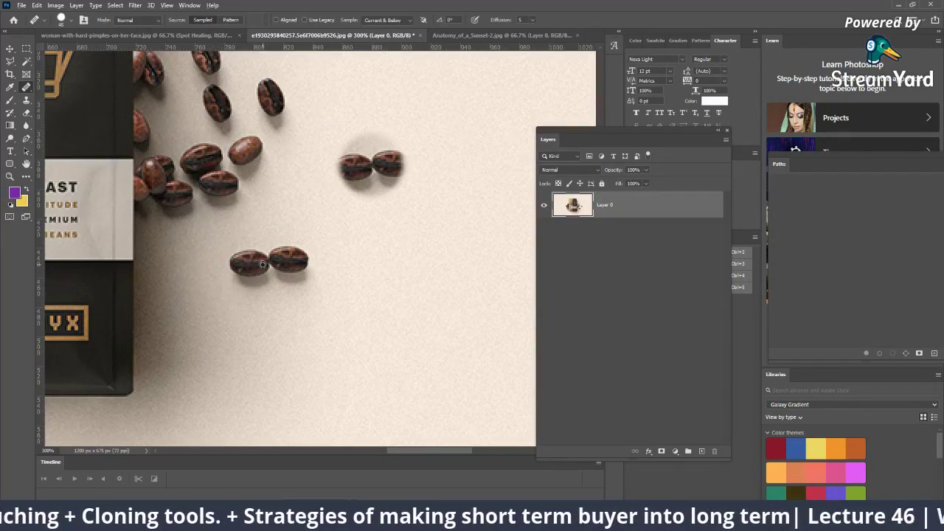
{"action": "left_click", "coordinate": [434, 242]}
{"action": "left_click", "coordinate": [323, 239]}
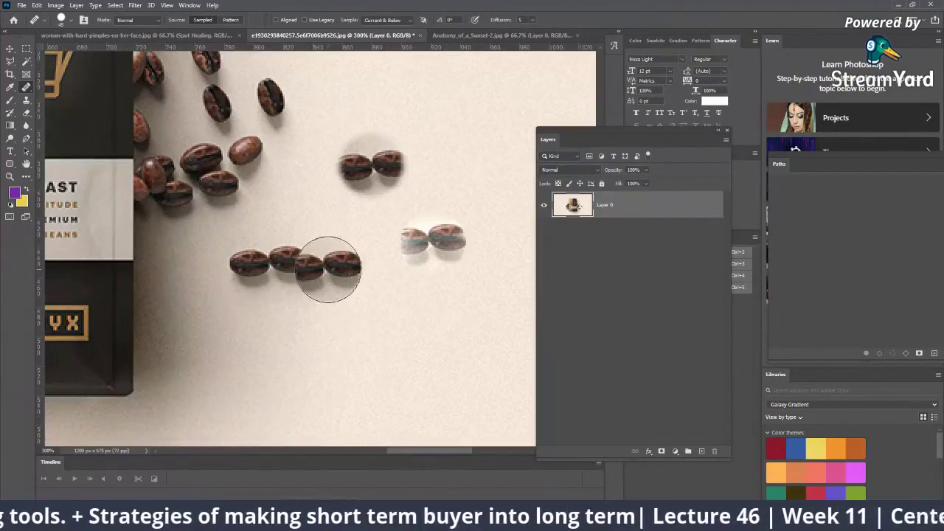
{"action": "key", "text": "ctrl+z"}
{"action": "left_click", "coordinate": [343, 412]}
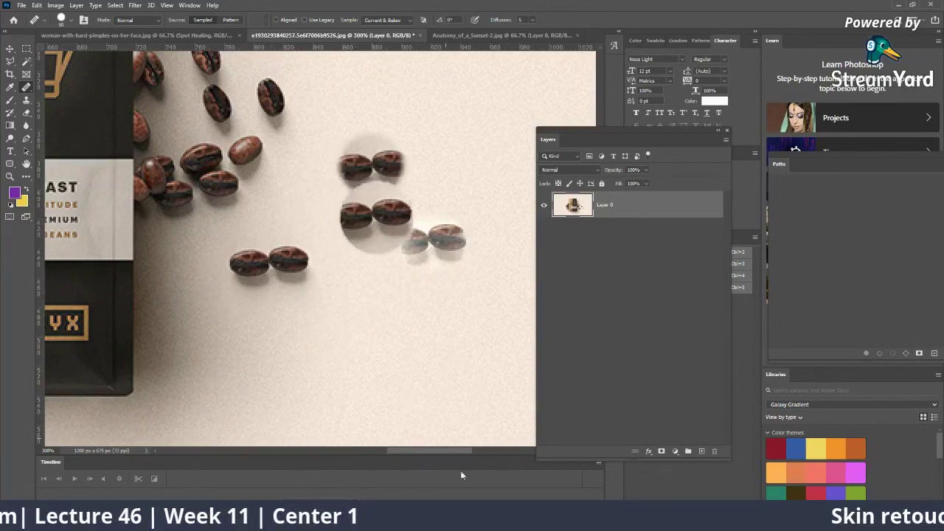
{"action": "left_click", "coordinate": [11, 48]}
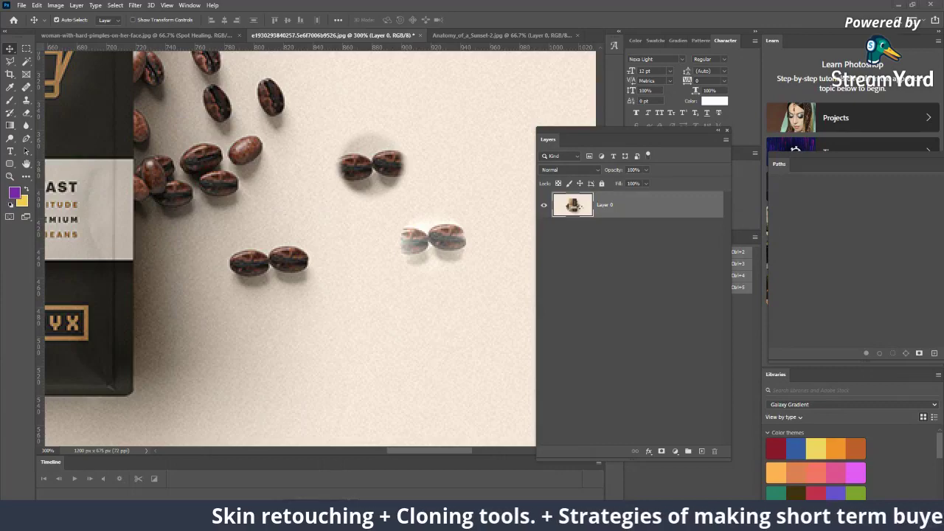
{"action": "left_click", "coordinate": [583, 465]}
Toggle StreamYard comment banners, ending with 'Cloning tool blending ni kr raha' featured on stream.
{"action": "left_click", "coordinate": [45, 9]}
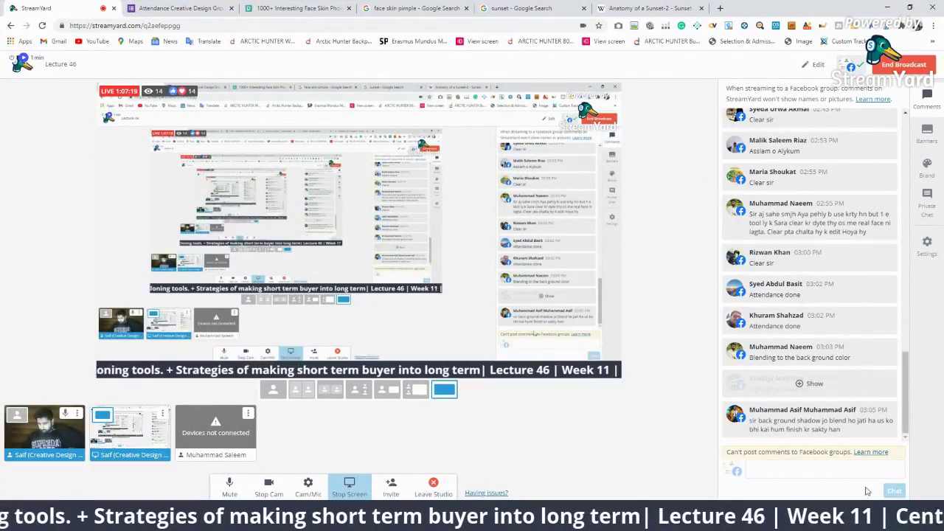
{"action": "left_click", "coordinate": [802, 332]}
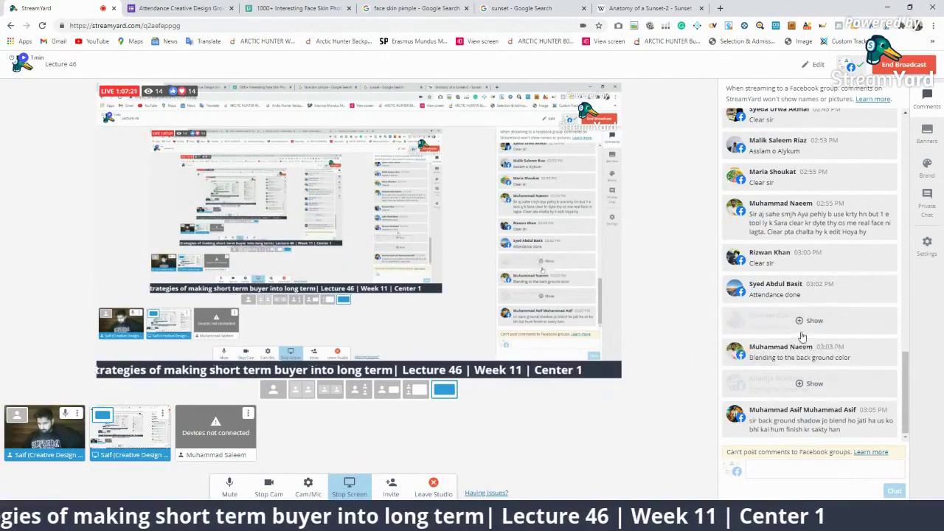
{"action": "left_click", "coordinate": [811, 420]}
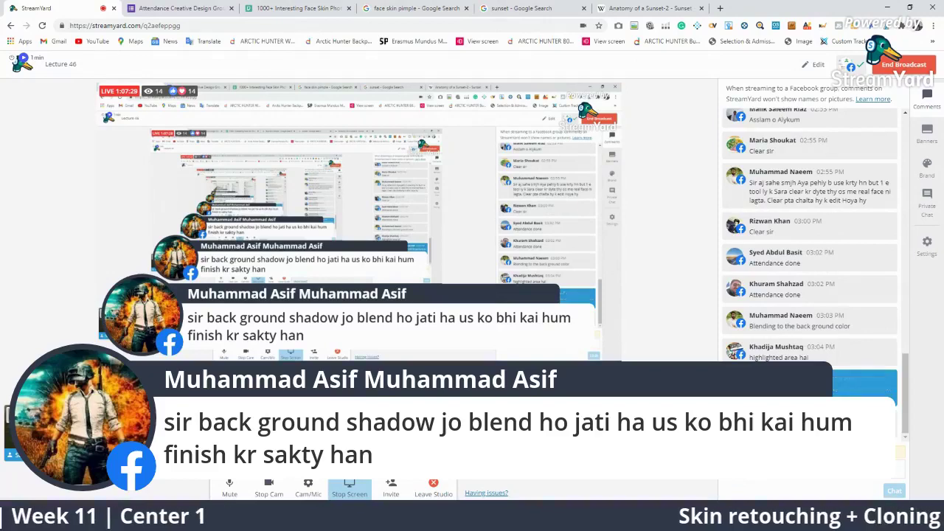
{"action": "left_click", "coordinate": [843, 384]}
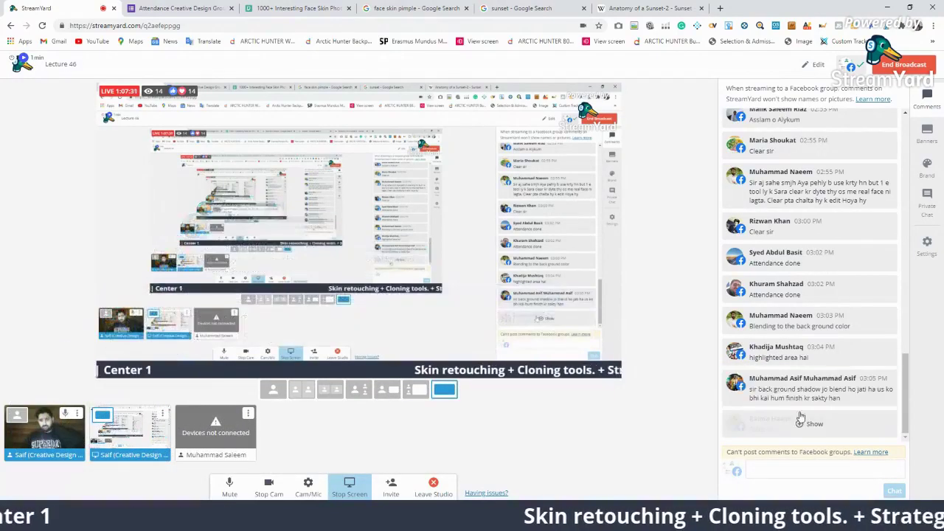
{"action": "left_click", "coordinate": [811, 417]}
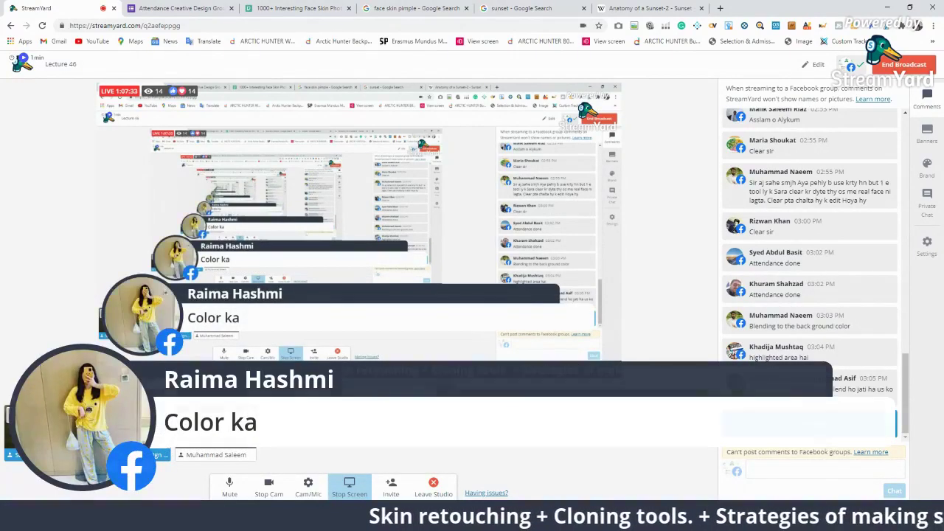
{"action": "left_click", "coordinate": [811, 424]}
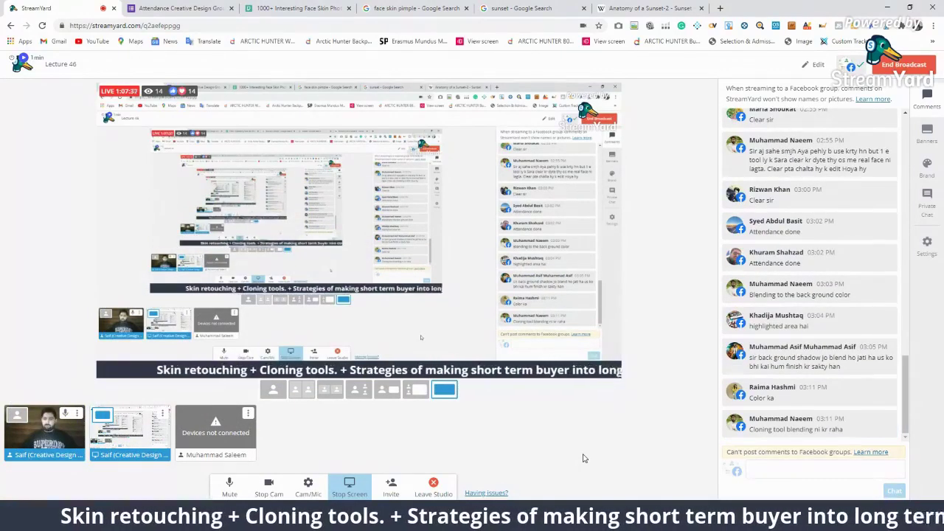
{"action": "left_click", "coordinate": [783, 421]}
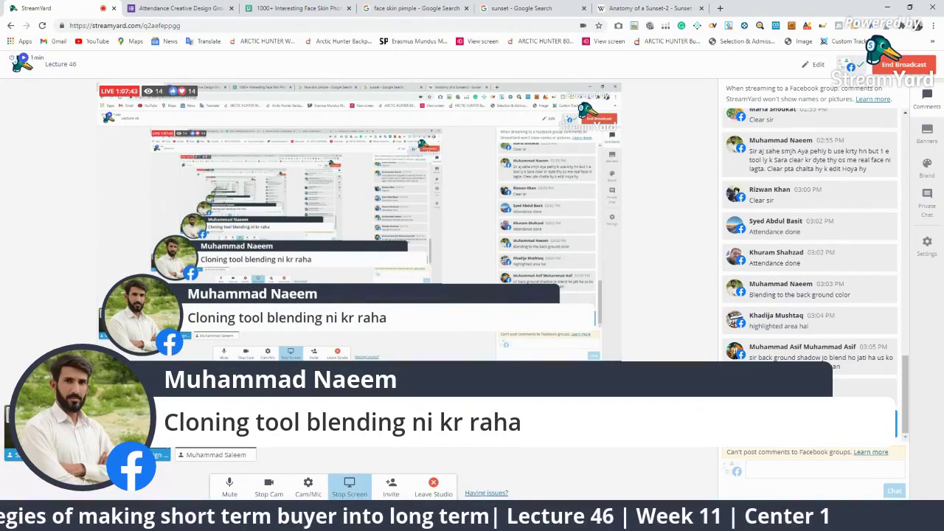
{"action": "key", "text": "alt+Tab"}
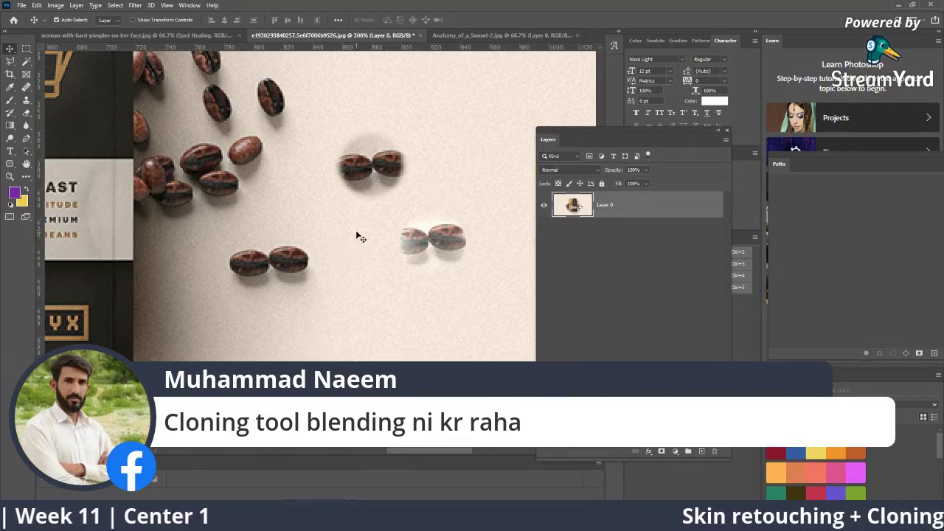
Stamp a test clone dab on the coffee background and zoom to 100% around the bag.
{"action": "left_click", "coordinate": [25, 99]}
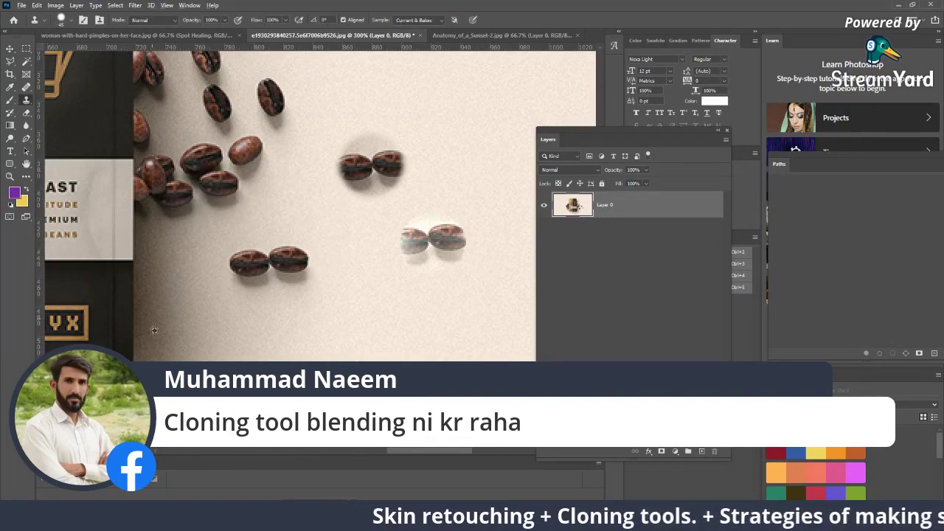
{"action": "scroll", "coordinate": [229, 236], "scroll_direction": "down", "scroll_amount": 1}
{"action": "scroll", "coordinate": [229, 236], "scroll_direction": "right", "scroll_amount": 1}
{"action": "scroll", "coordinate": [229, 237], "scroll_direction": "down", "scroll_amount": 1}
{"action": "scroll", "coordinate": [229, 237], "scroll_direction": "right", "scroll_amount": 1}
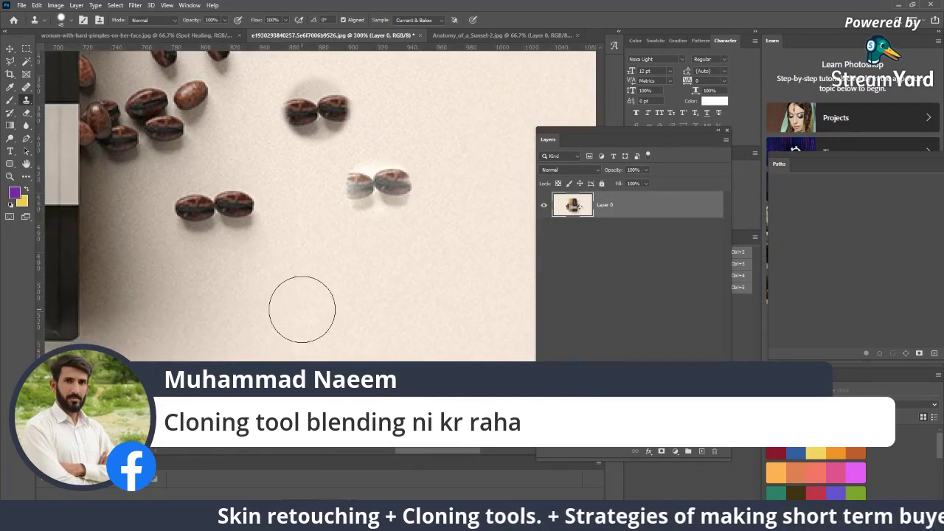
{"action": "left_click", "coordinate": [302, 309]}
{"action": "key", "text": "z"}
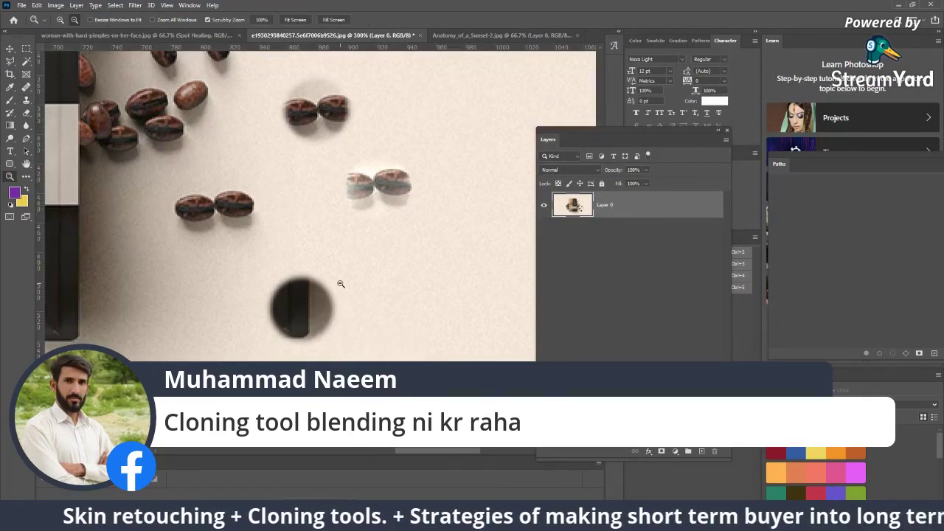
{"action": "left_click_drag", "start_coordinate": [399, 341], "coordinate": [320, 264]}
{"action": "left_click", "coordinate": [319, 264]}
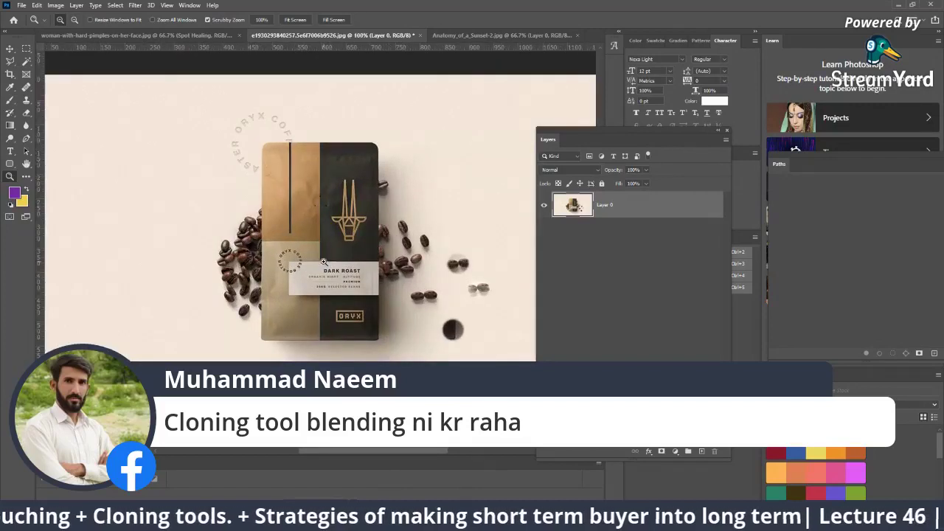
Clone the bag logo and ORYX label onto the left, undo it, and close the coffee document.
{"action": "key", "text": "s"}
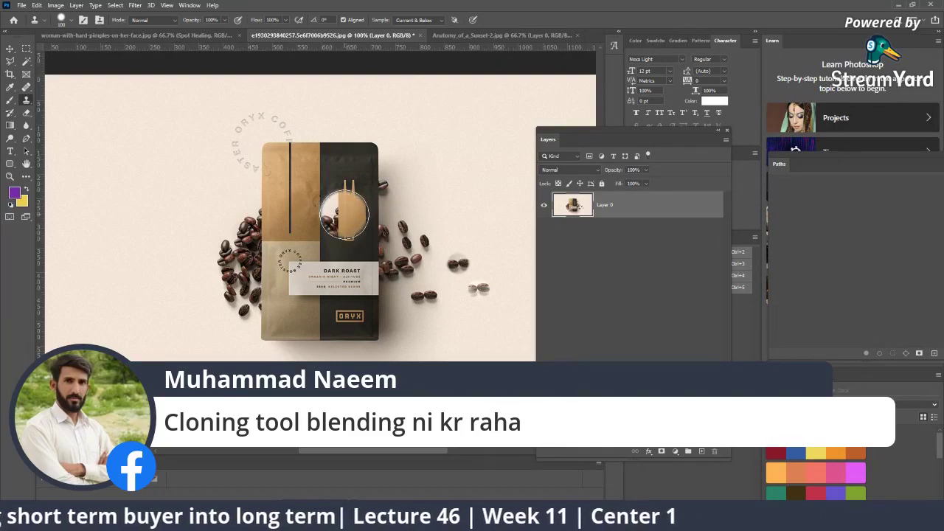
{"action": "left_click", "coordinate": [344, 214], "text": "alt"}
{"action": "left_click", "coordinate": [113, 175]}
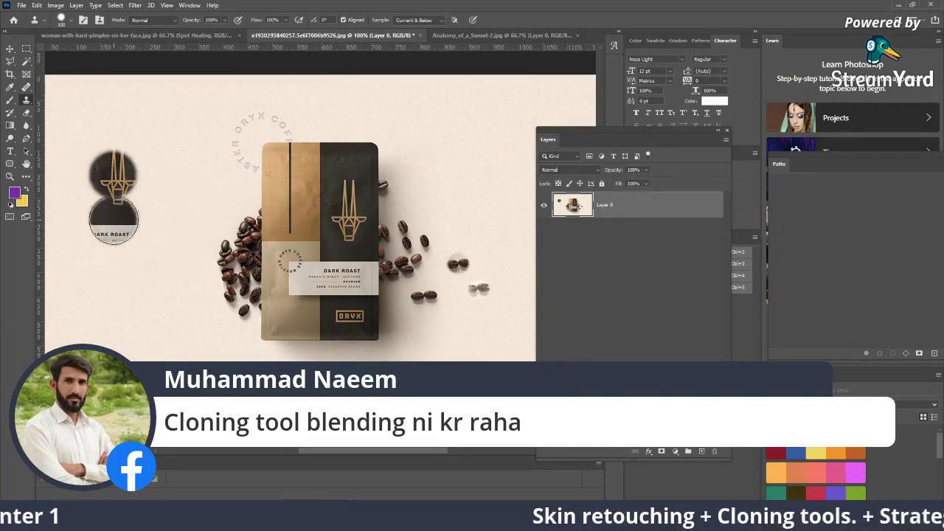
{"action": "mouse_move", "coordinate": [113, 219]}
{"action": "left_mouse_down"}
{"action": "mouse_move", "coordinate": [137, 319]}
{"action": "mouse_move", "coordinate": [151, 163]}
{"action": "left_mouse_up"}
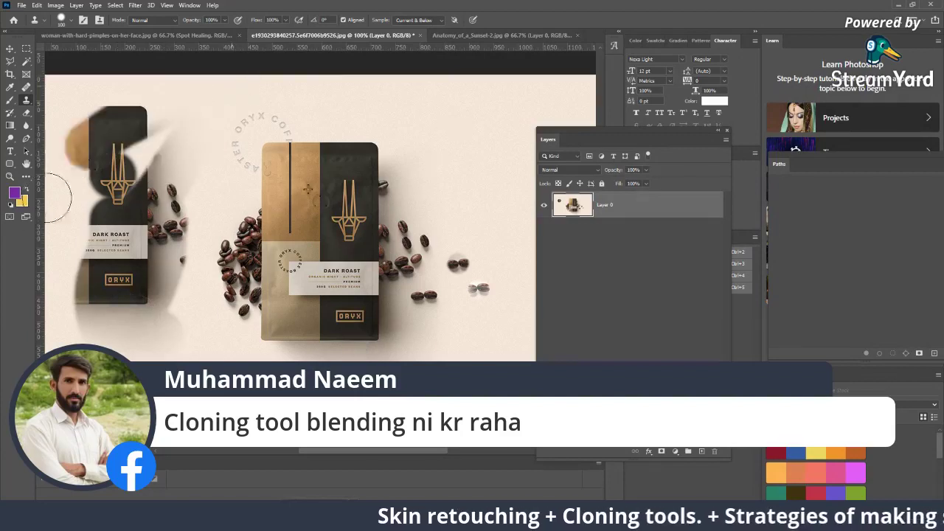
{"action": "key", "text": "ctrl+z"}
{"action": "key", "text": "ctrl+z"}
{"action": "key", "text": "ctrl+z"}
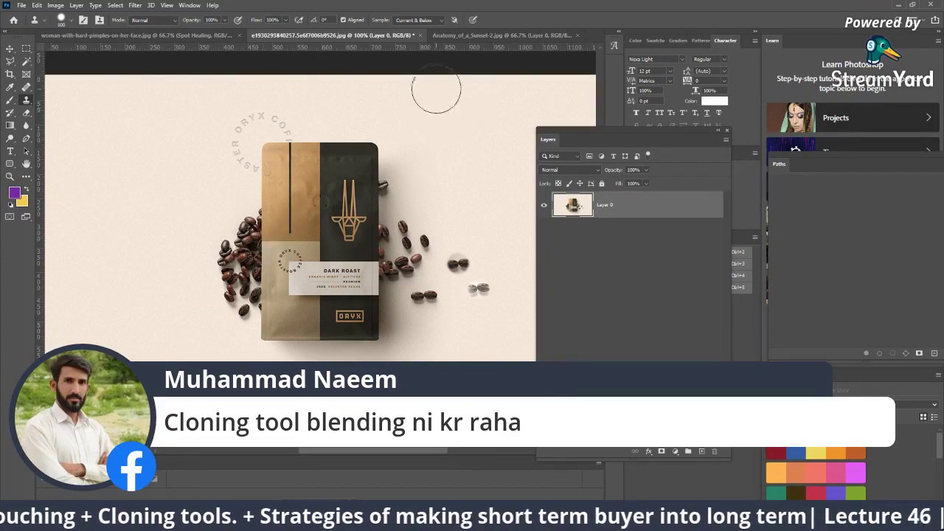
{"action": "left_click", "coordinate": [419, 35]}
Confirm closing the coffee image and close the face close-up without saving.
{"action": "left_click", "coordinate": [472, 208]}
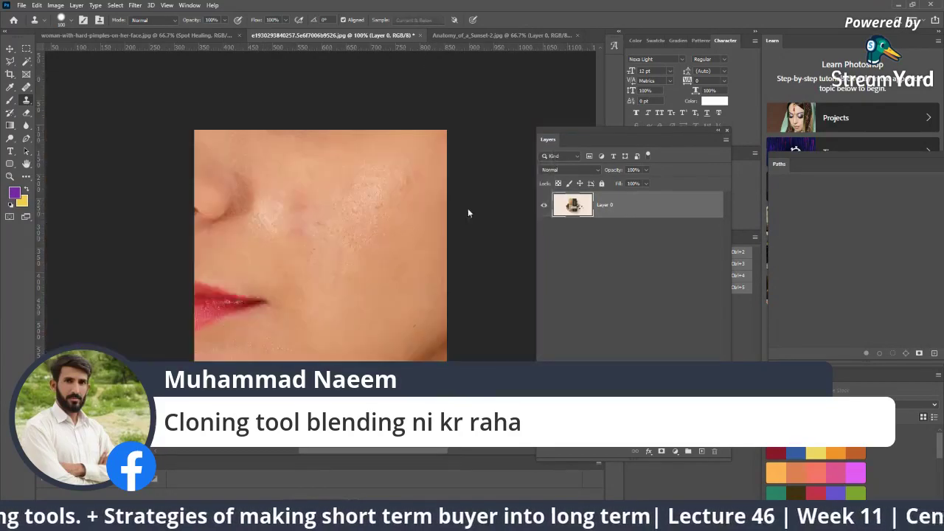
{"action": "left_click", "coordinate": [244, 35]}
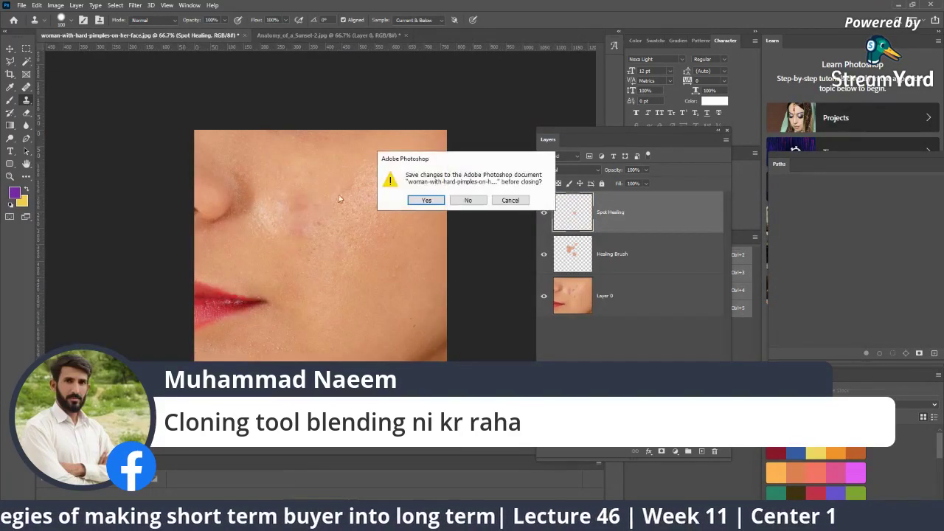
{"action": "left_click", "coordinate": [472, 200]}
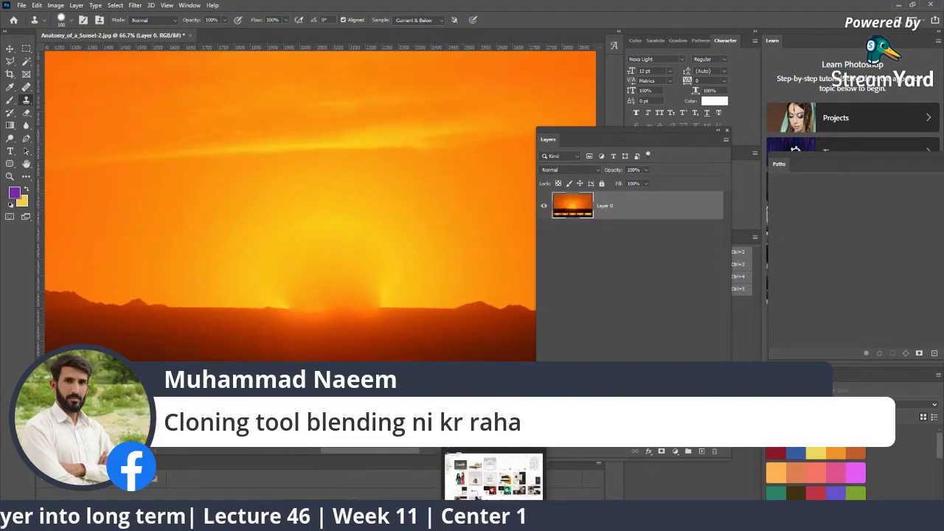
Restore the sunset's sun, then clone-stamp a copy of it into the upper sky.
{"action": "key", "text": "ctrl+z"}
{"action": "key", "text": "ctrl+z"}
{"action": "key", "text": "ctrl+shift+z"}
{"action": "key", "text": "ctrl+z"}
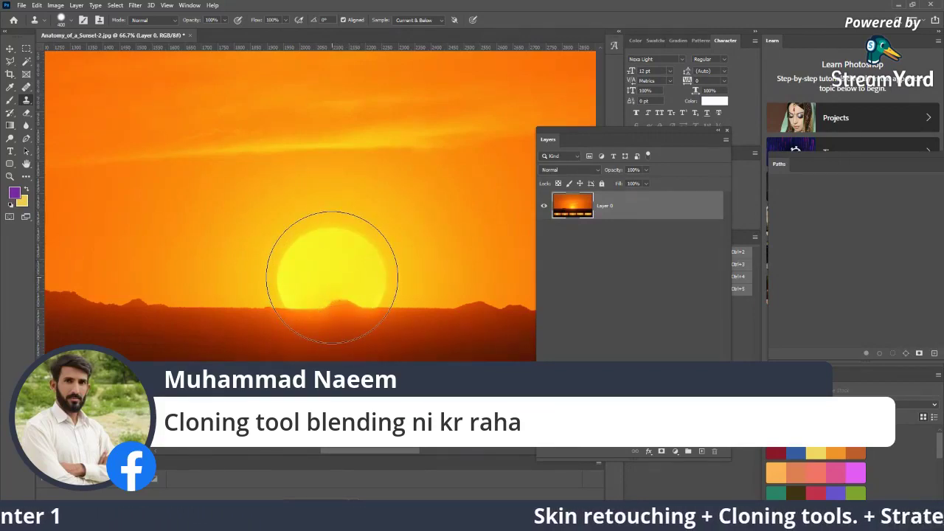
{"action": "left_click", "coordinate": [332, 277], "text": "alt"}
{"action": "left_click", "coordinate": [160, 137]}
{"action": "left_click_drag", "start_coordinate": [294, 191], "coordinate": [227, 201]}
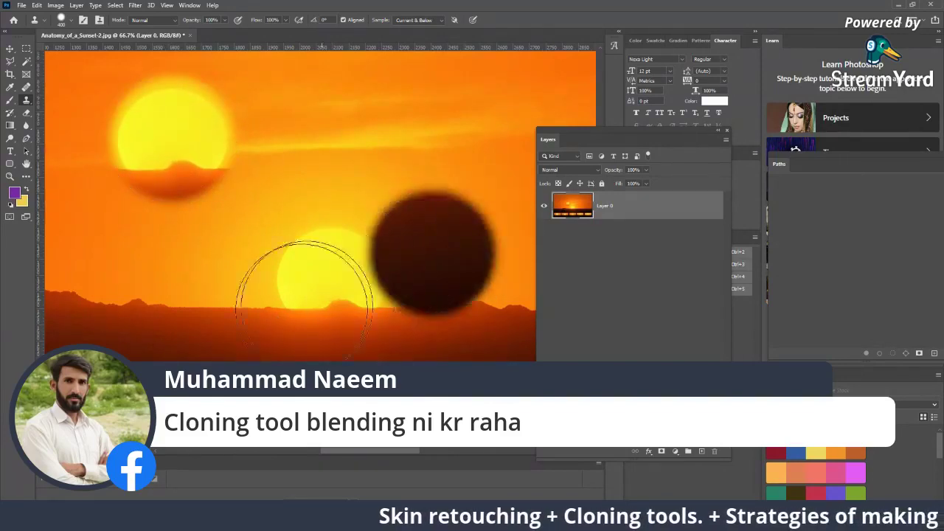
Zoom the sunset out to 25% and close it, confirming the prompt.
{"action": "key", "text": "z"}
{"action": "left_click", "coordinate": [341, 337], "text": "alt"}
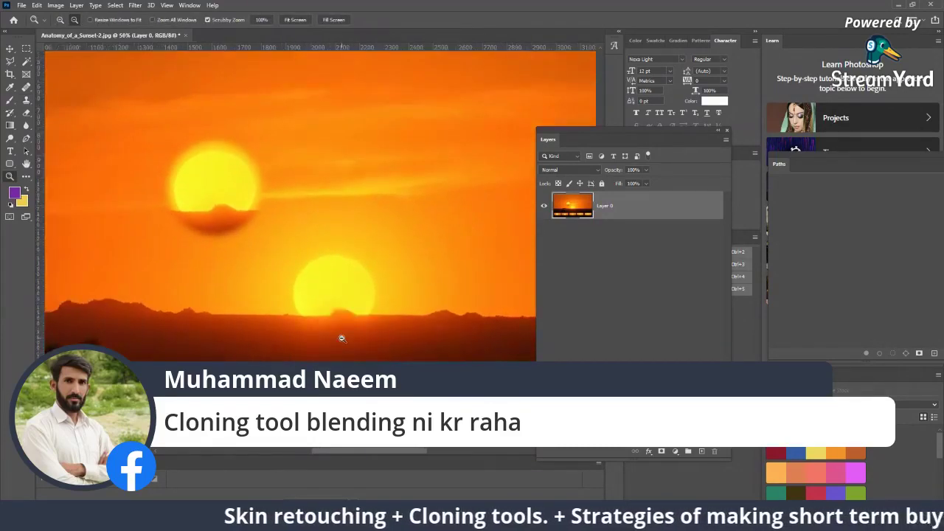
{"action": "left_click", "coordinate": [341, 337], "text": "alt"}
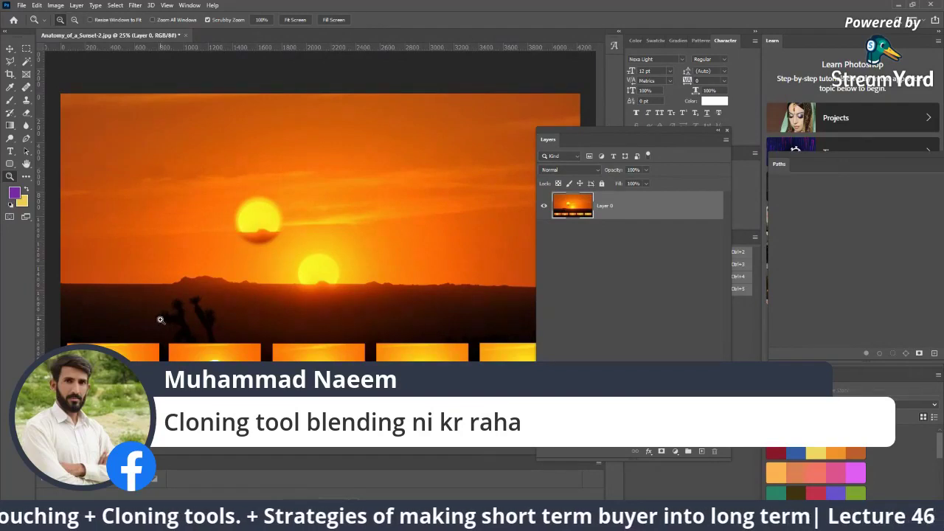
{"action": "left_click", "coordinate": [185, 35]}
{"action": "left_click", "coordinate": [474, 200]}
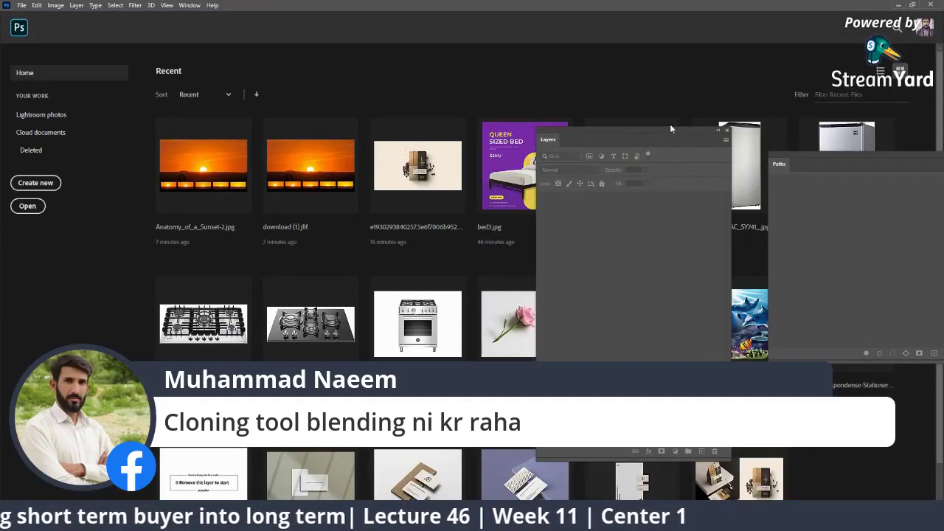
Collapse the Layers panel, dismiss the missing recent-file error, and switch to File Explorer Downloads.
{"action": "left_click", "coordinate": [718, 131]}
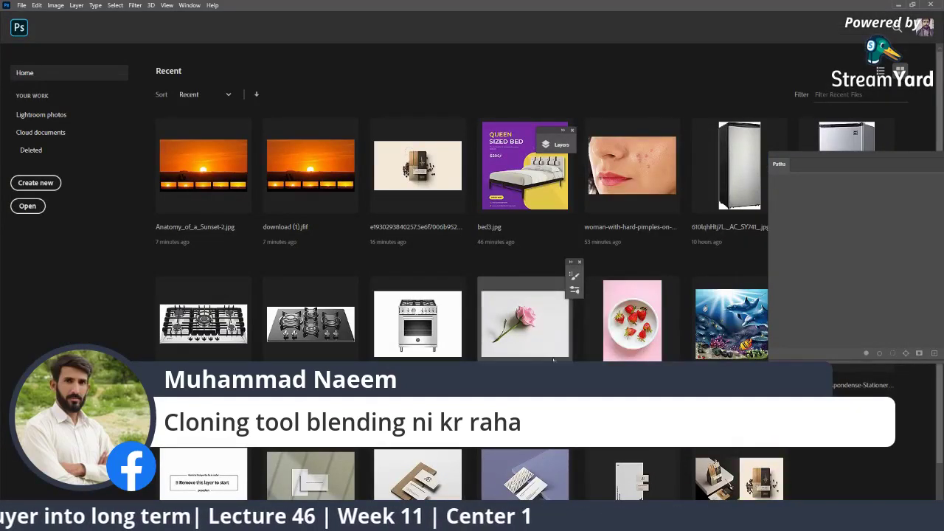
{"action": "left_click", "coordinate": [604, 346]}
{"action": "left_click", "coordinate": [470, 200]}
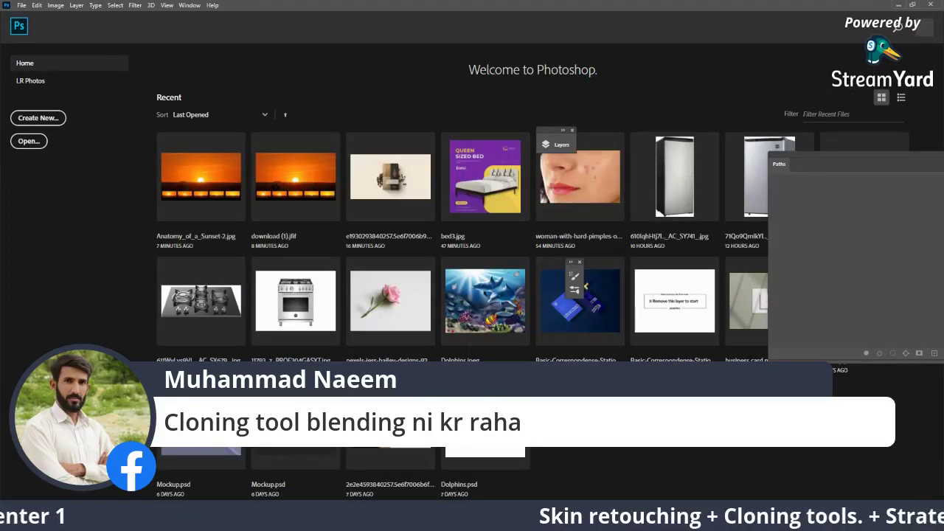
{"action": "key", "text": "alt+Tab"}
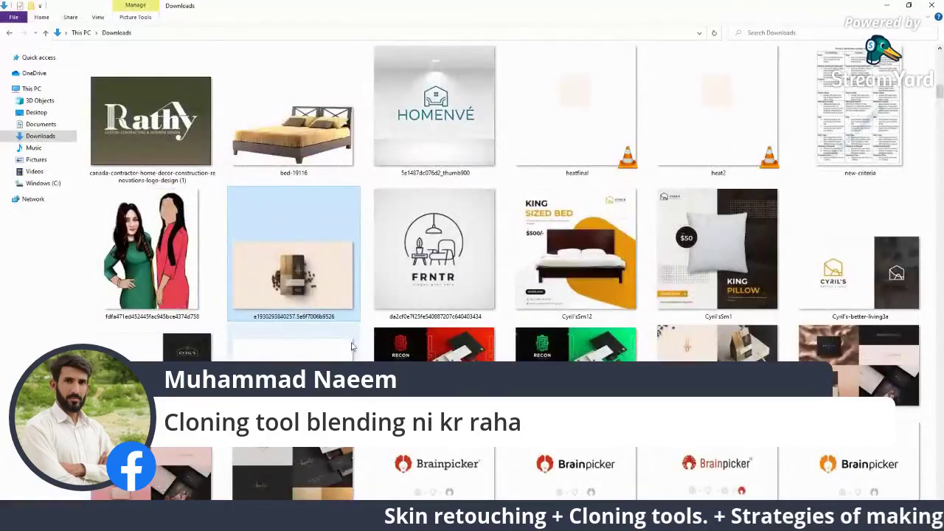
Scroll Downloads to the Barça jersey PNG, select it, and return to Photoshop.
{"action": "scroll", "coordinate": [369, 352], "scroll_direction": "down", "scroll_amount": 5}
{"action": "scroll", "coordinate": [383, 357], "scroll_direction": "down", "scroll_amount": 5}
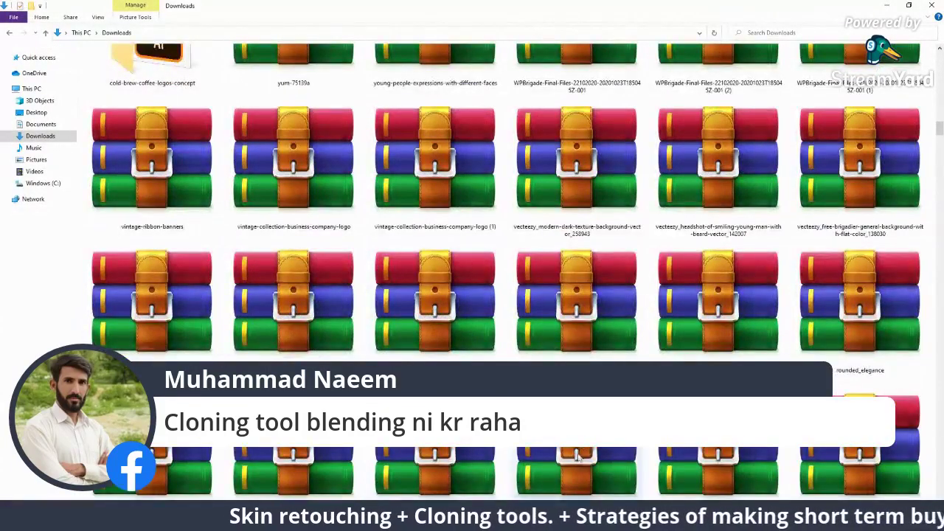
{"action": "scroll", "coordinate": [579, 457], "scroll_direction": "down", "scroll_amount": 3}
{"action": "scroll", "coordinate": [579, 457], "scroll_direction": "down", "scroll_amount": 3}
{"action": "scroll", "coordinate": [579, 458], "scroll_direction": "down", "scroll_amount": 3}
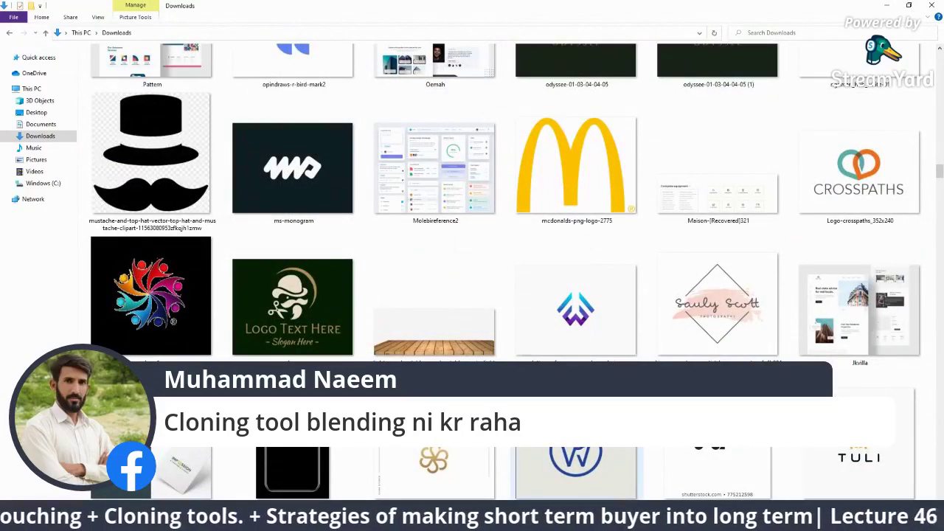
{"action": "scroll", "coordinate": [516, 265], "scroll_direction": "down", "scroll_amount": 5}
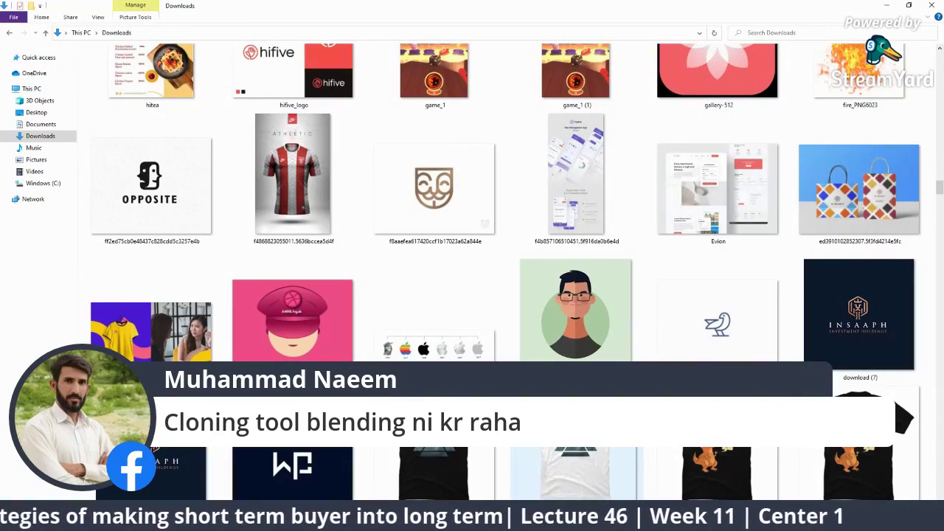
{"action": "scroll", "coordinate": [517, 266], "scroll_direction": "down", "scroll_amount": 3}
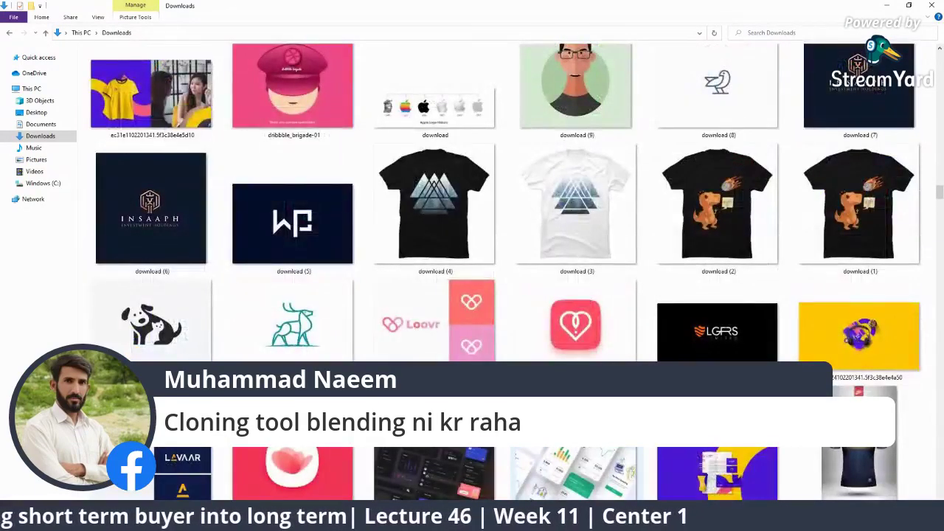
{"action": "scroll", "coordinate": [516, 265], "scroll_direction": "down", "scroll_amount": 5}
{"action": "scroll", "coordinate": [516, 265], "scroll_direction": "down", "scroll_amount": 5}
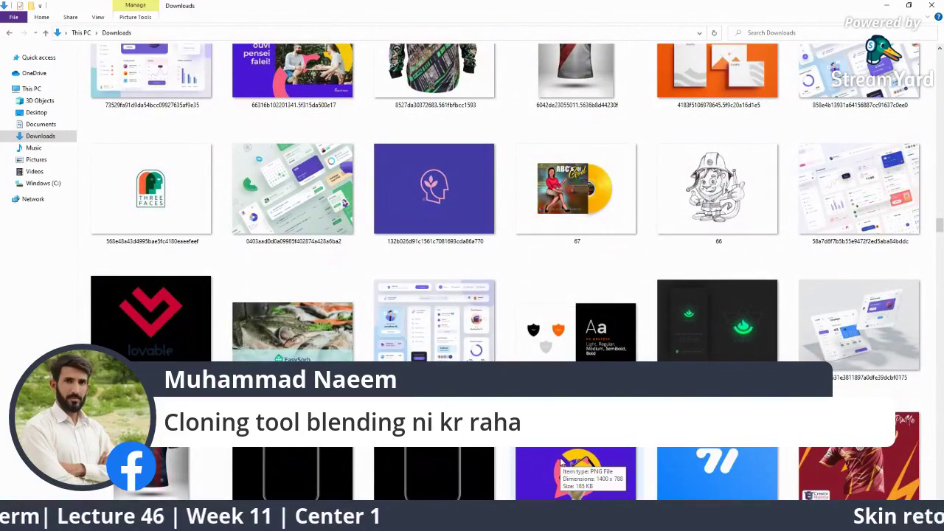
{"action": "scroll", "coordinate": [225, 175], "scroll_direction": "down", "scroll_amount": 3}
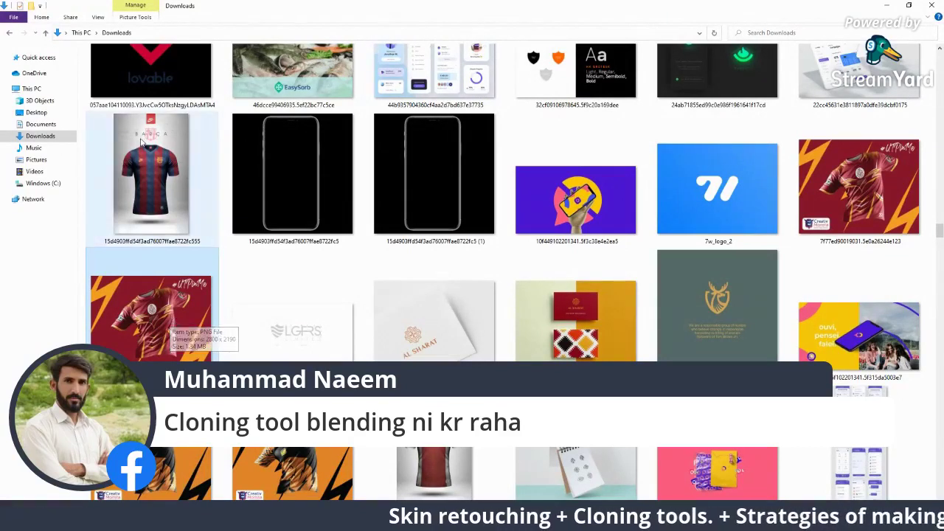
{"action": "left_click", "coordinate": [167, 198]}
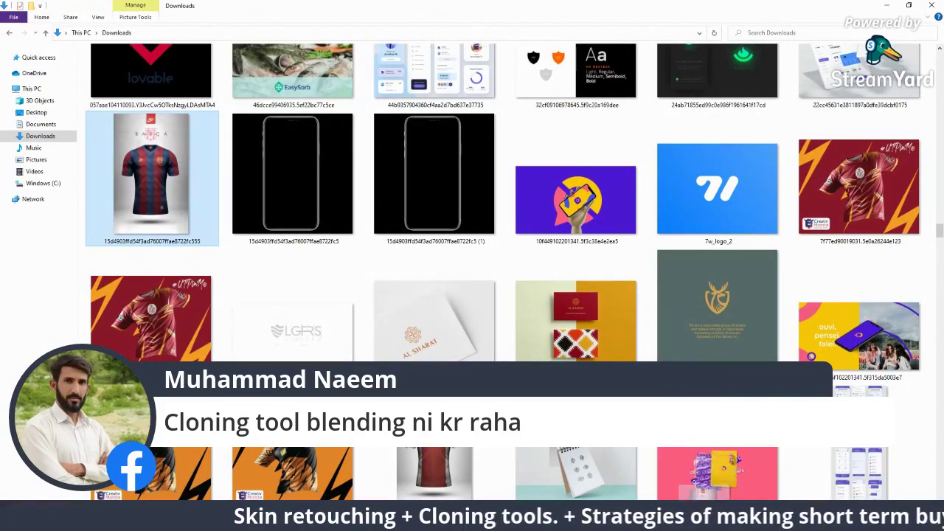
{"action": "key", "text": "alt+Tab"}
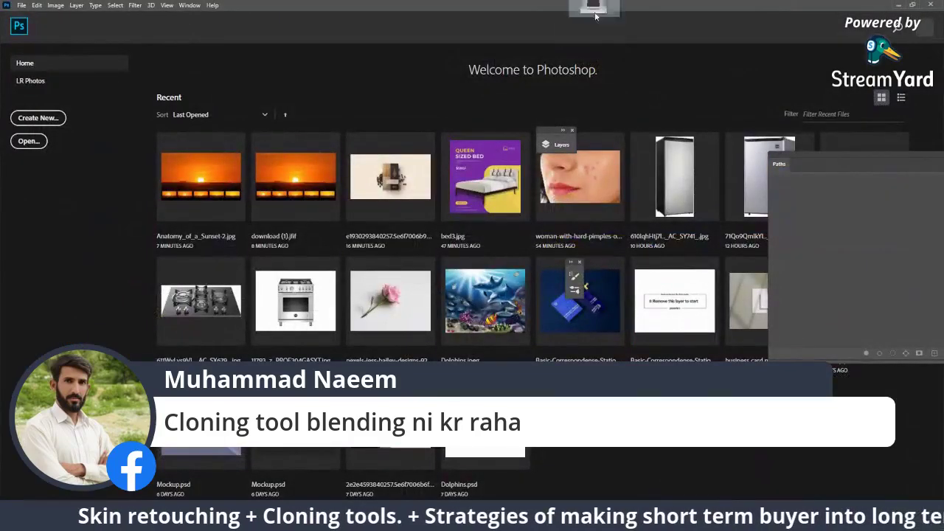
Open the Barça jersey PNG in Photoshop and zoom in on the chest crest.
{"action": "left_click_drag", "start_coordinate": [596, 16], "coordinate": [590, 26]}
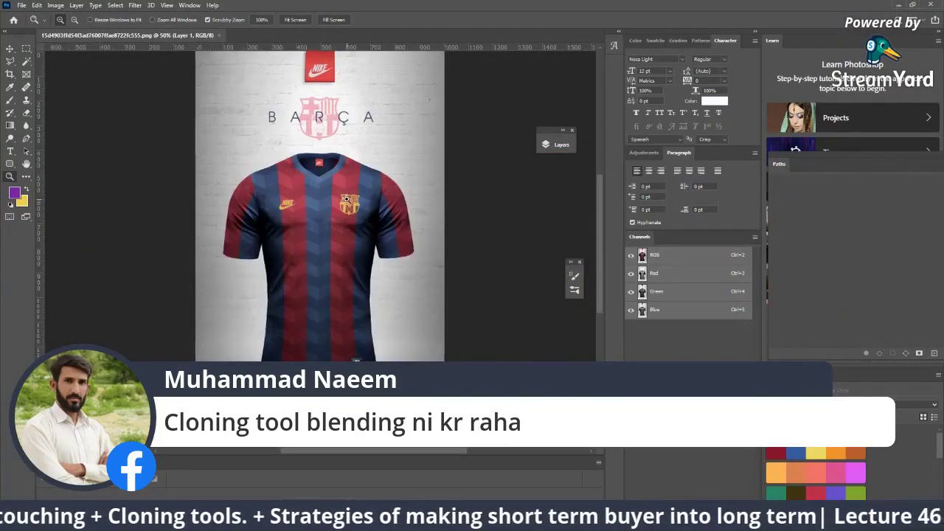
{"action": "left_click_drag", "start_coordinate": [345, 199], "coordinate": [300, 225]}
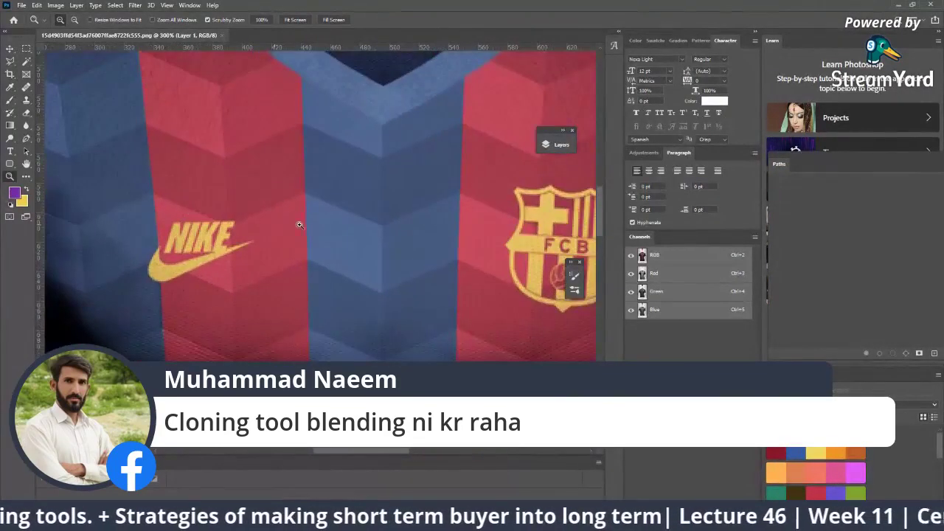
{"action": "left_click", "coordinate": [300, 224]}
{"action": "mouse_move", "coordinate": [287, 194]}
{"action": "left_mouse_down"}
{"action": "mouse_move", "coordinate": [379, 236]}
{"action": "mouse_move", "coordinate": [250, 257]}
{"action": "left_mouse_up"}
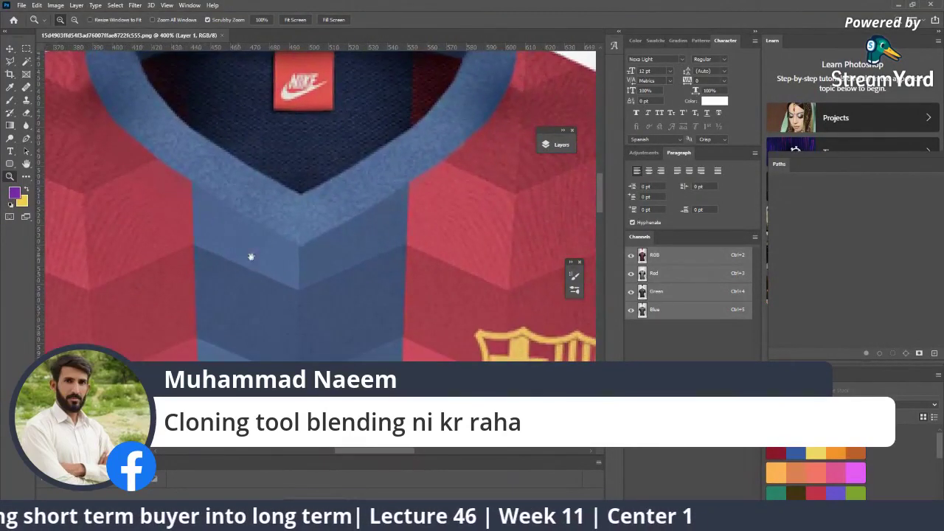
{"action": "scroll", "coordinate": [185, 281], "scroll_direction": "down", "scroll_amount": 5}
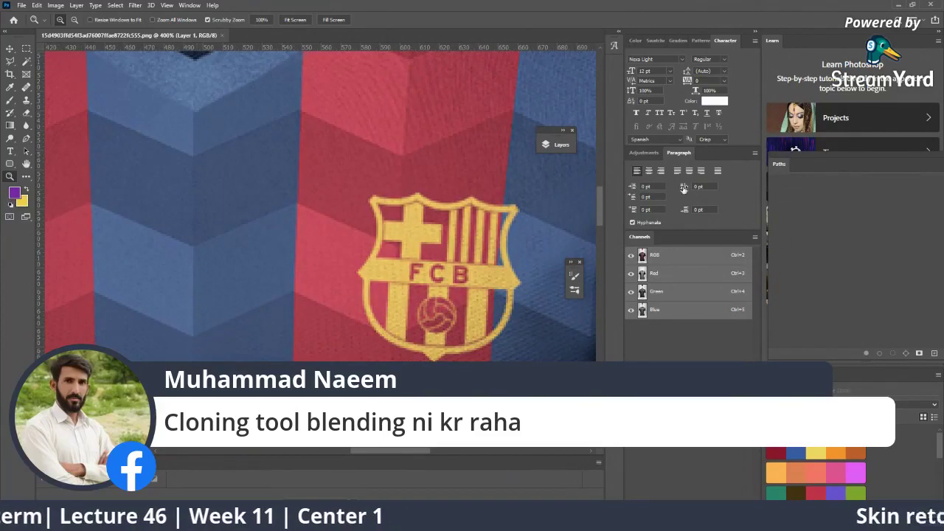
Dock the Layers panel with the other panels and select a smaller Clone Stamp brush.
{"action": "left_click", "coordinate": [193, 5]}
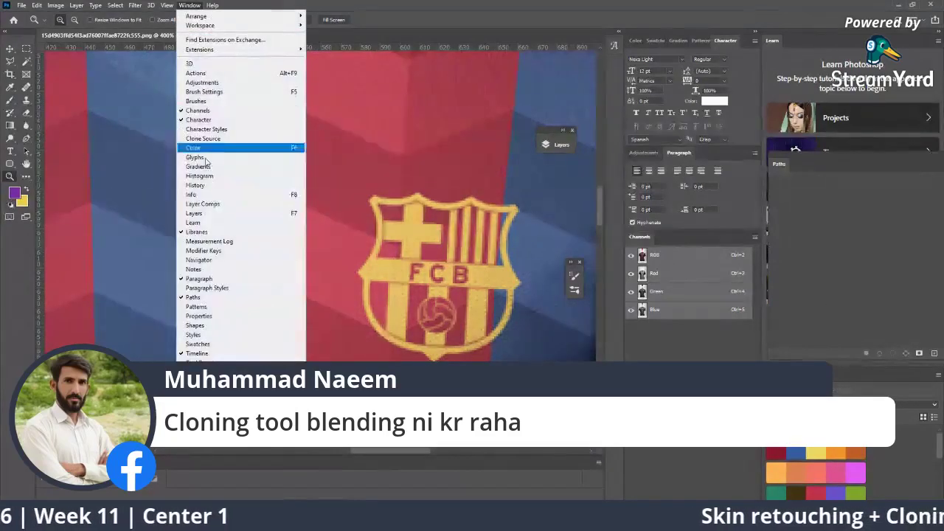
{"action": "left_click", "coordinate": [212, 214]}
{"action": "mouse_move", "coordinate": [451, 142]}
{"action": "left_mouse_down"}
{"action": "mouse_move", "coordinate": [762, 254]}
{"action": "mouse_move", "coordinate": [699, 269]}
{"action": "mouse_move", "coordinate": [707, 254]}
{"action": "left_mouse_up"}
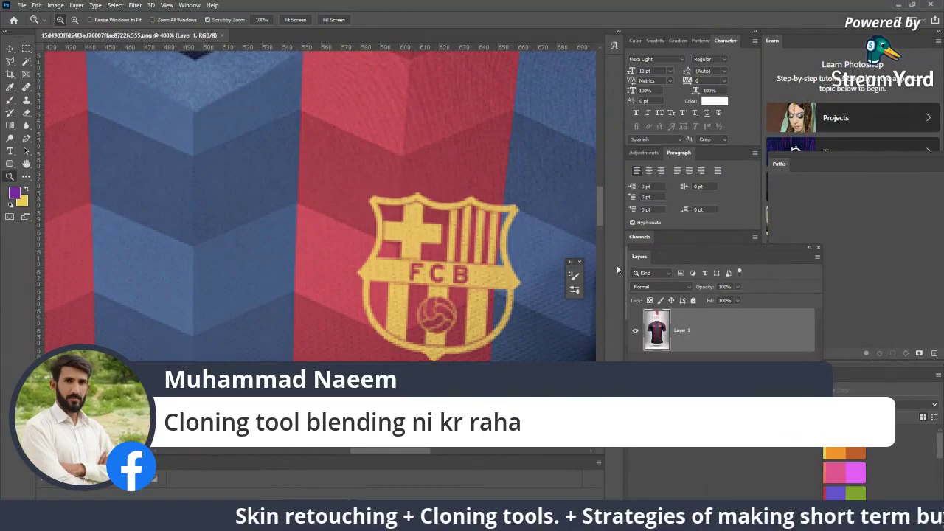
{"action": "left_click", "coordinate": [26, 100]}
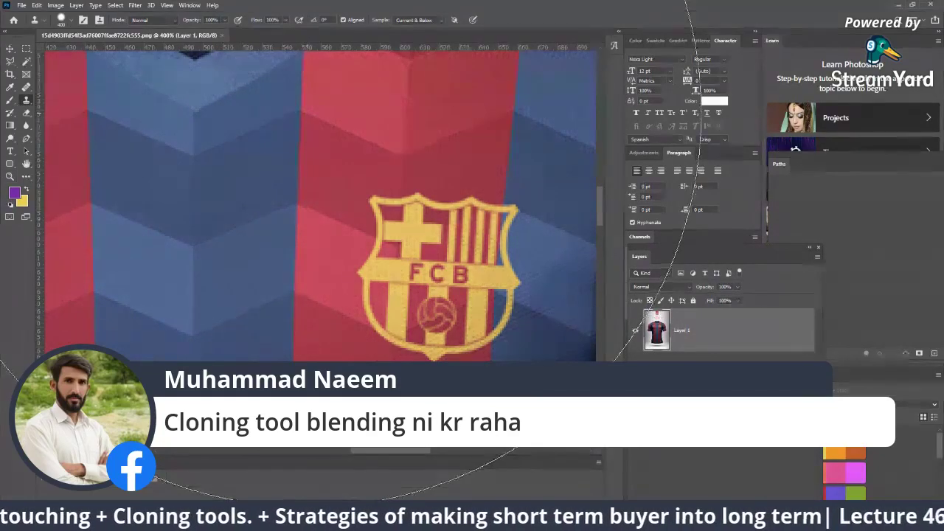
{"action": "key", "text": "bracketleft"}
{"action": "key", "text": "bracketleft"}
{"action": "key", "text": "bracketleft"}
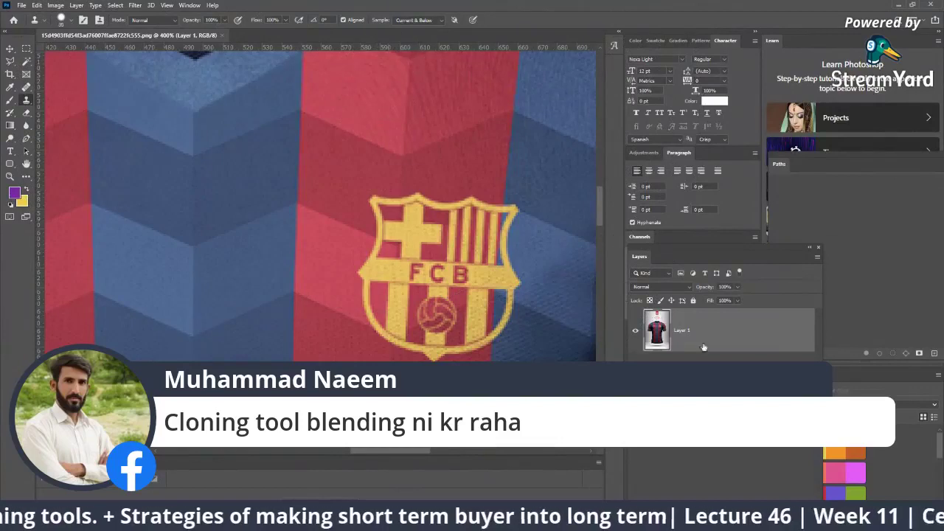
{"action": "left_click_drag", "start_coordinate": [732, 254], "coordinate": [725, 182]}
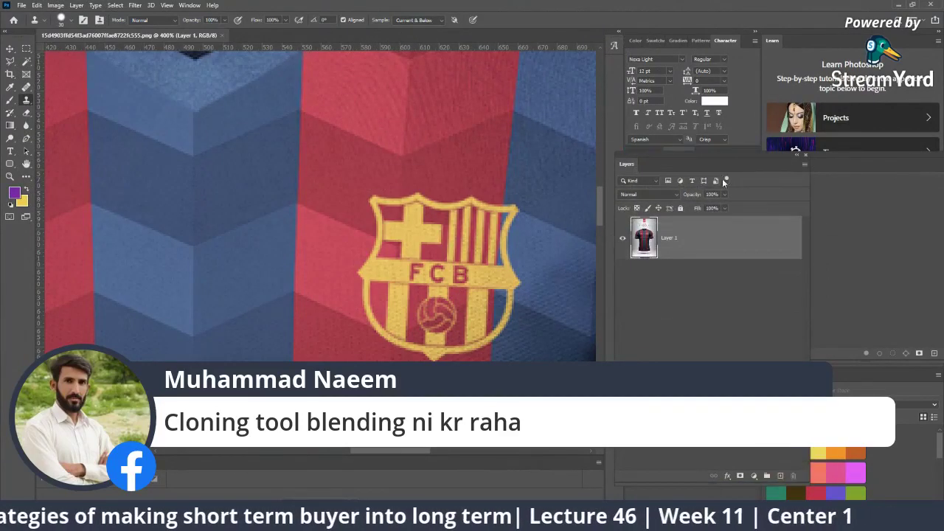
Add an empty Layer 2, dismiss the missing-clone-source warning, and zoom to 500% on the crest.
{"action": "left_click", "coordinate": [780, 476]}
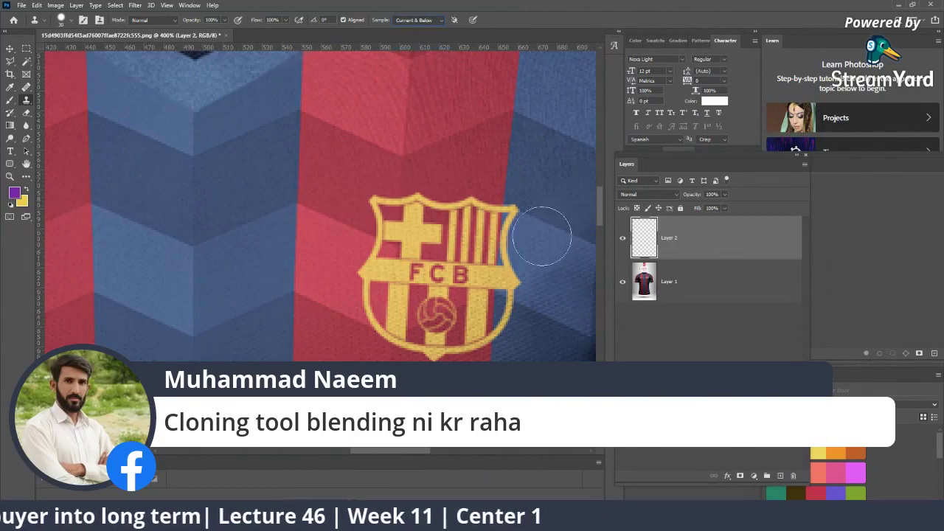
{"action": "left_click", "coordinate": [386, 199]}
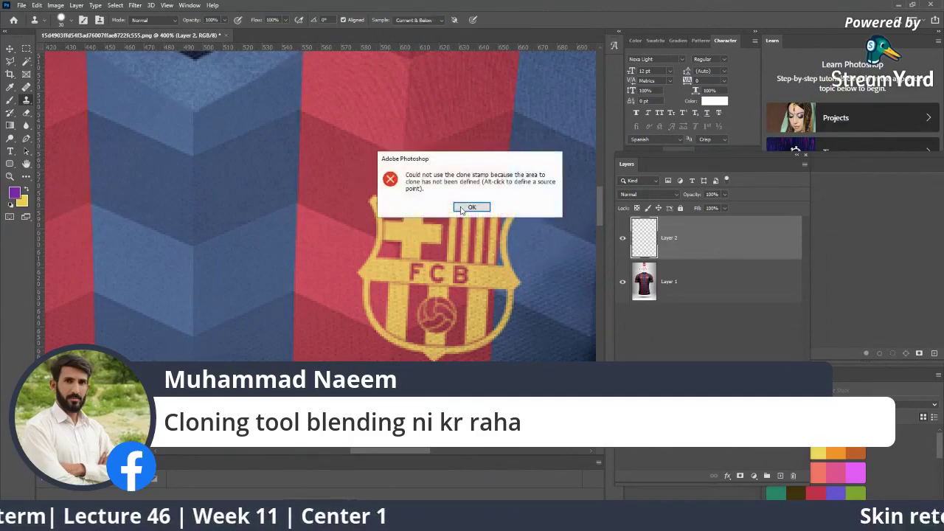
{"action": "key", "text": "Return"}
{"action": "key", "text": "z"}
{"action": "left_click", "coordinate": [388, 199]}
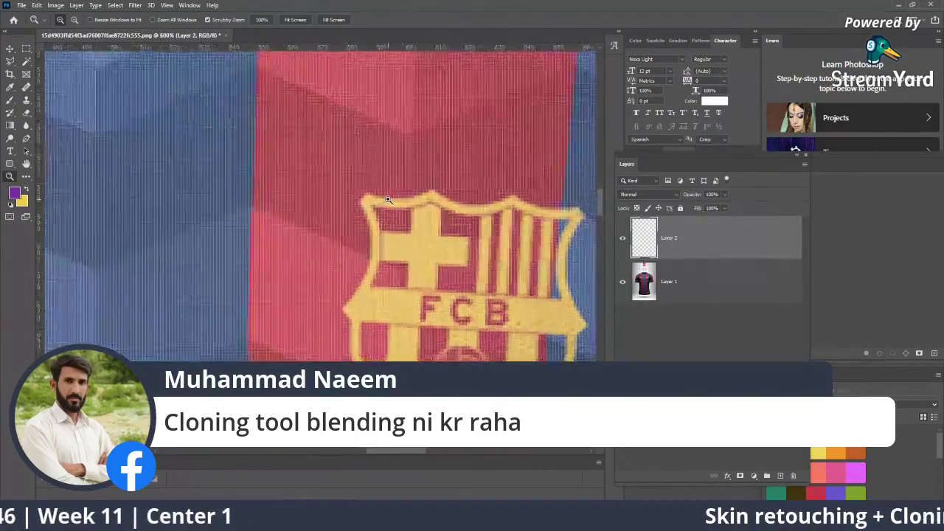
Sample red fabric above the crest and clone it over the upper-left edge, then zoom to 1200%.
{"action": "left_click", "coordinate": [25, 100]}
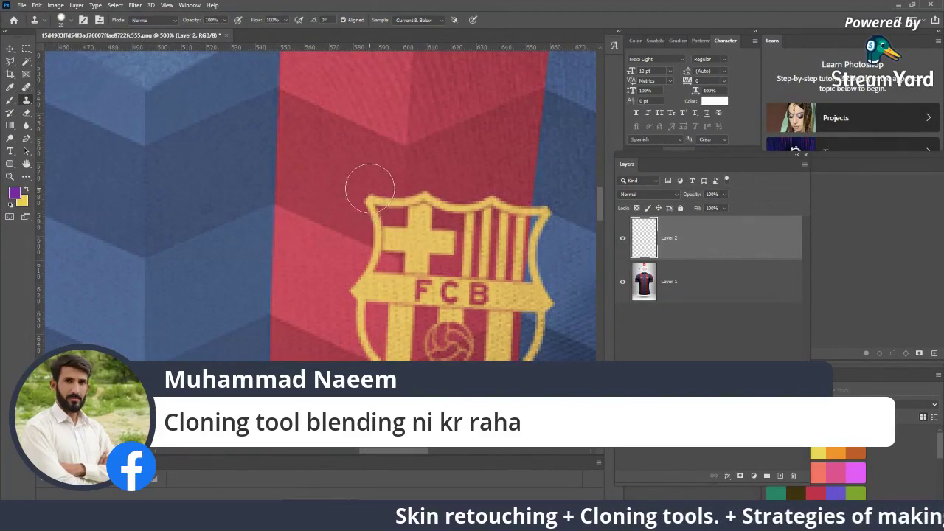
{"action": "key", "text": "bracketleft"}
{"action": "key", "text": "bracketleft"}
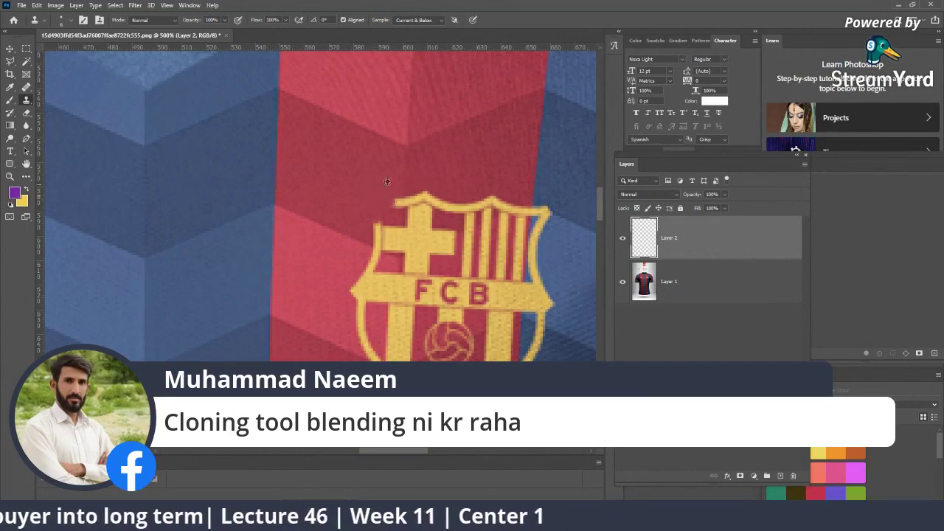
{"action": "left_click", "coordinate": [387, 201]}
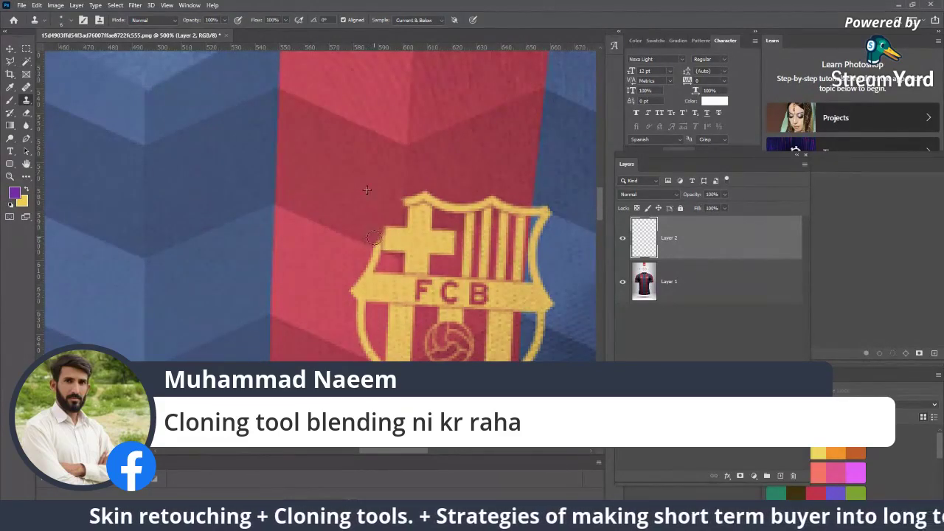
{"action": "left_click_drag", "start_coordinate": [381, 225], "coordinate": [388, 229]}
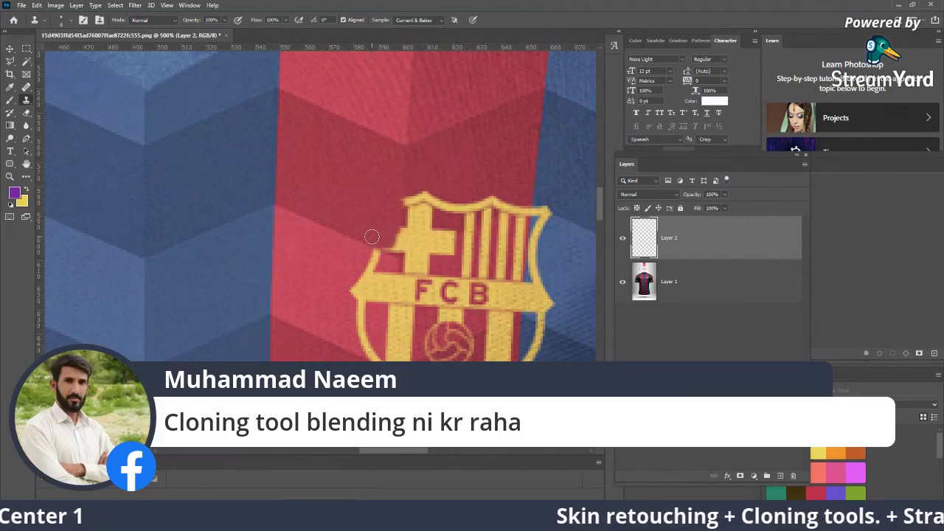
{"action": "key", "text": "z"}
{"action": "left_click_drag", "start_coordinate": [373, 215], "coordinate": [172, 59]}
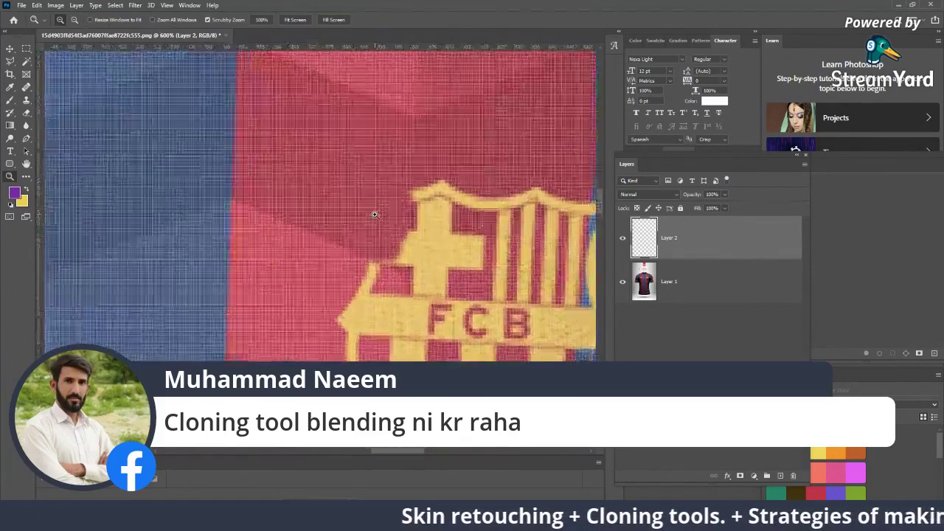
Toggle guide snapping, hide the pixel grid, and zoom to 1600% on the cross edge.
{"action": "left_click", "coordinate": [167, 5]}
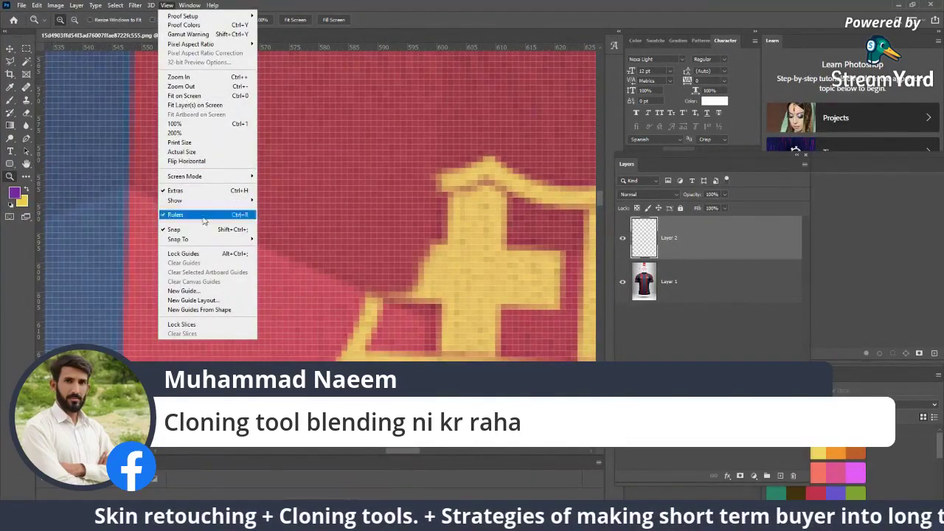
{"action": "mouse_move", "coordinate": [192, 239]}
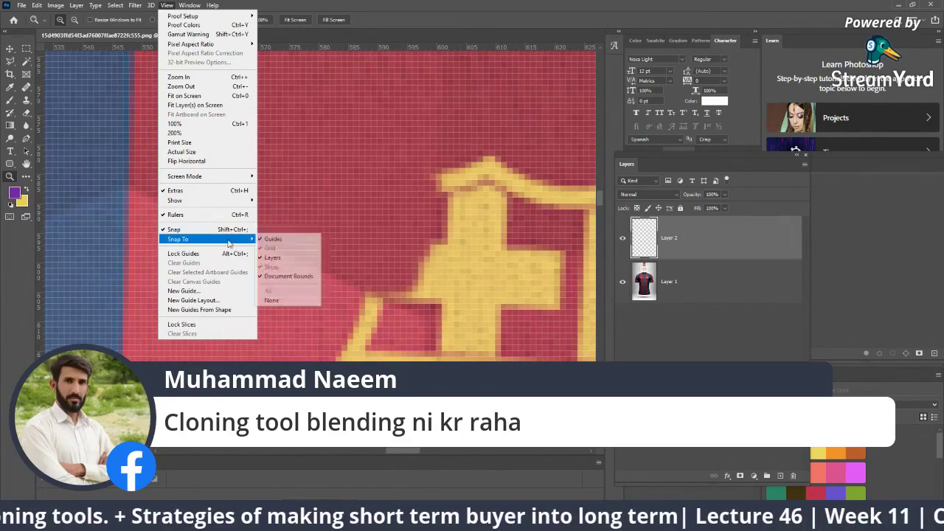
{"action": "left_click", "coordinate": [263, 241]}
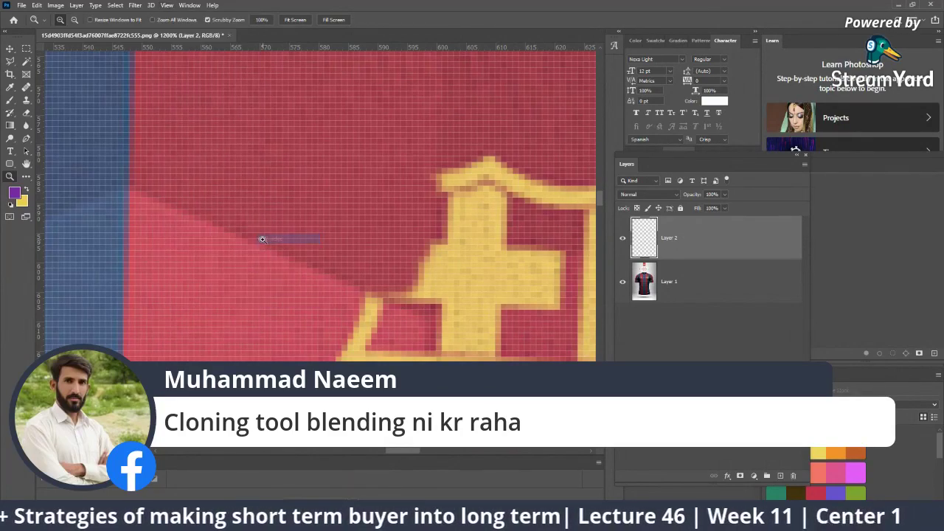
{"action": "left_click", "coordinate": [169, 5]}
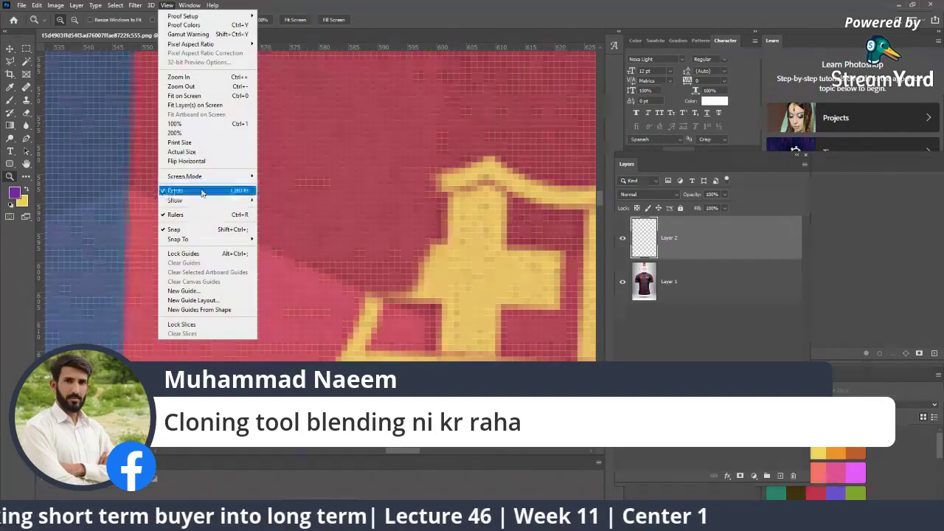
{"action": "mouse_move", "coordinate": [185, 201]}
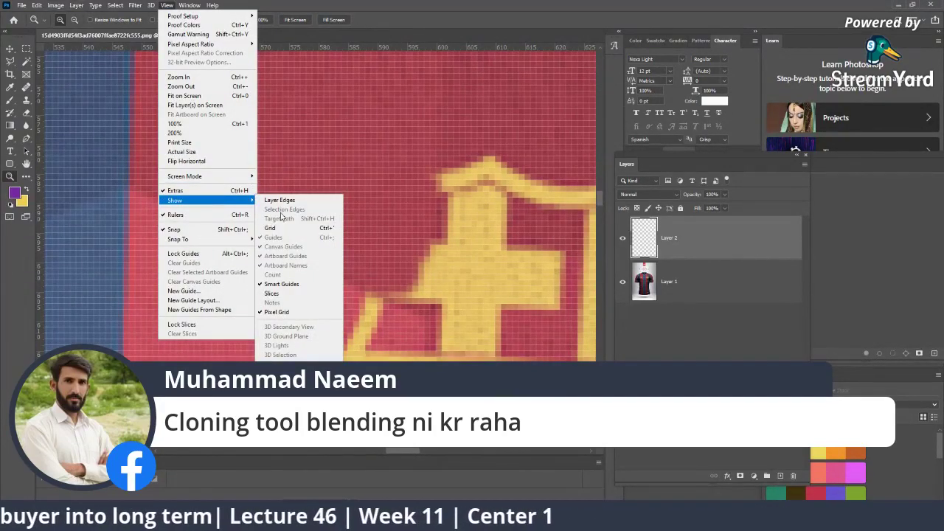
{"action": "left_click", "coordinate": [275, 312]}
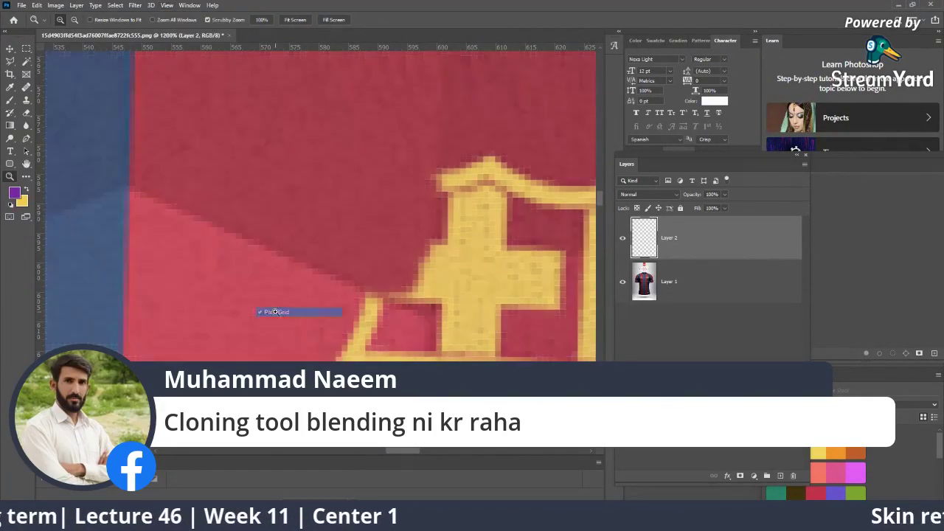
{"action": "left_click", "coordinate": [450, 235]}
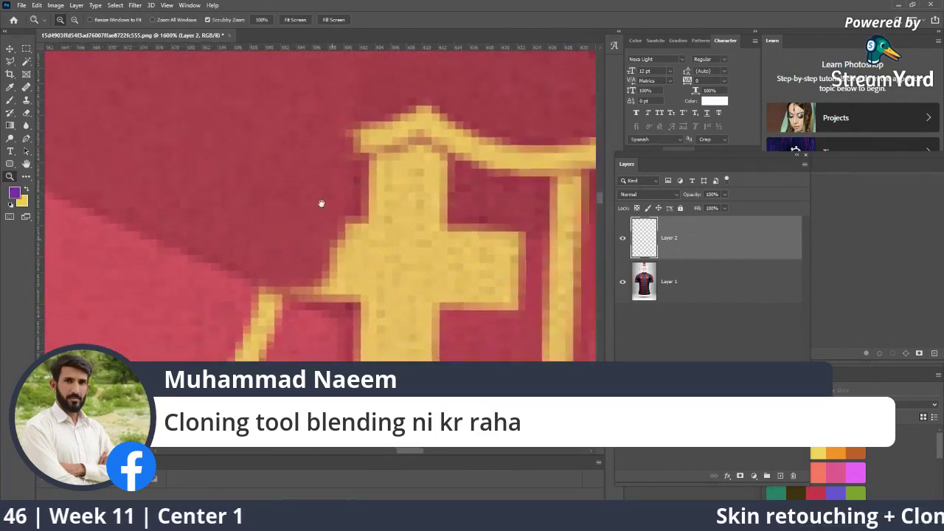
{"action": "left_click_drag", "start_coordinate": [223, 139], "coordinate": [287, 214]}
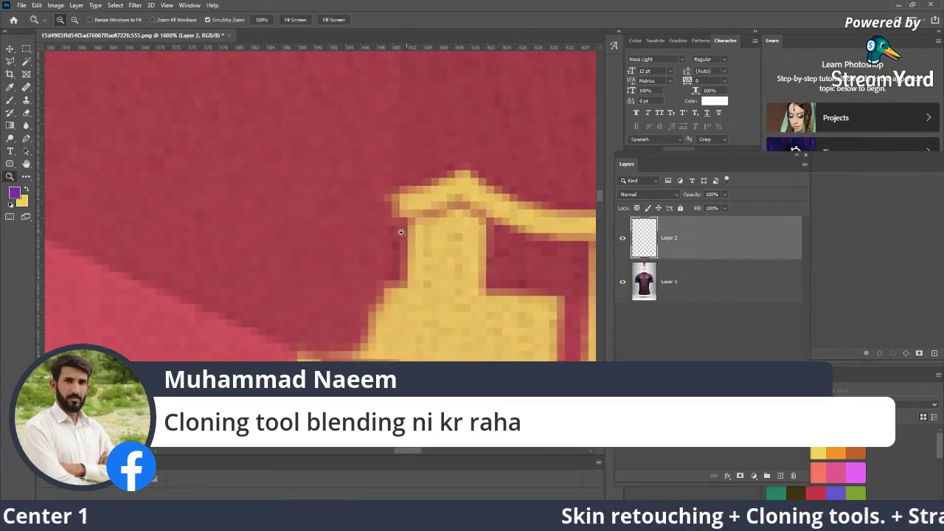
Clone red fabric over the yellow left and top edges of the crest's cross.
{"action": "left_click", "coordinate": [26, 100]}
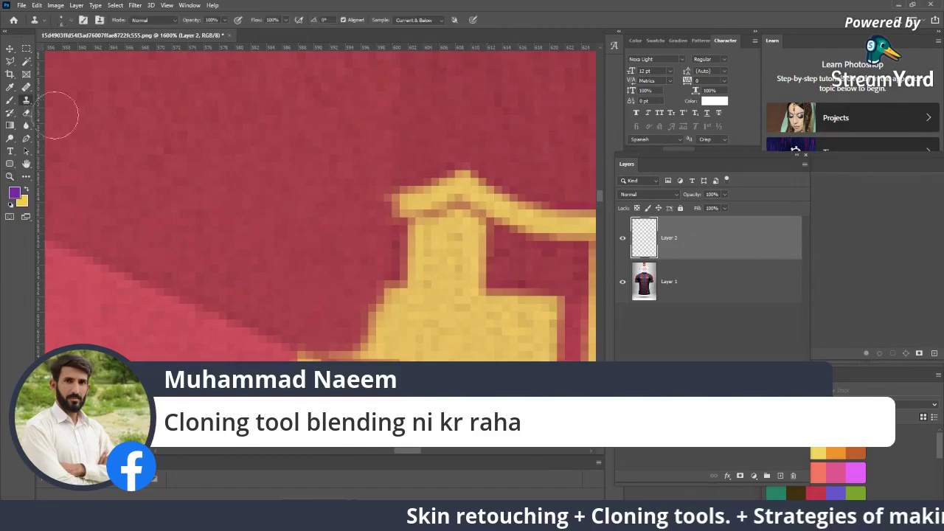
{"action": "left_click", "coordinate": [358, 162], "text": "alt"}
{"action": "left_click_drag", "start_coordinate": [379, 180], "coordinate": [385, 200]}
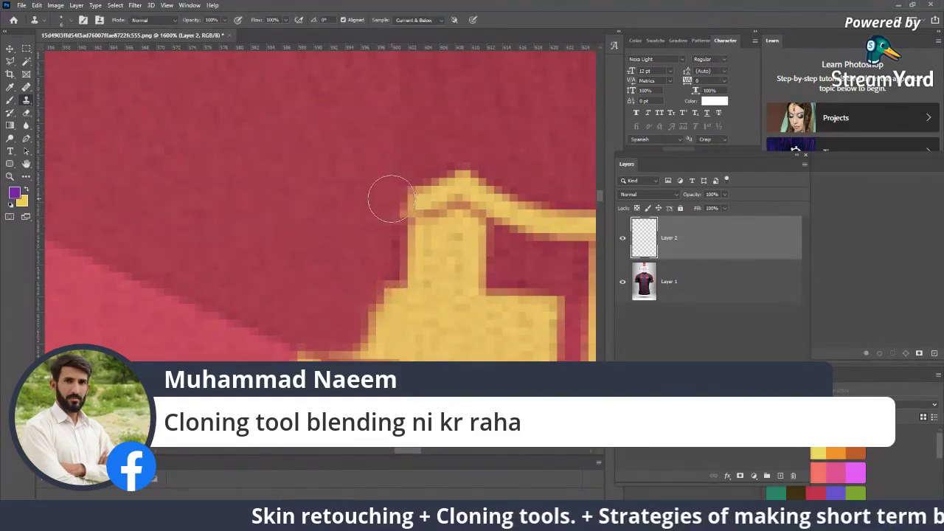
{"action": "left_click_drag", "start_coordinate": [411, 148], "coordinate": [400, 194]}
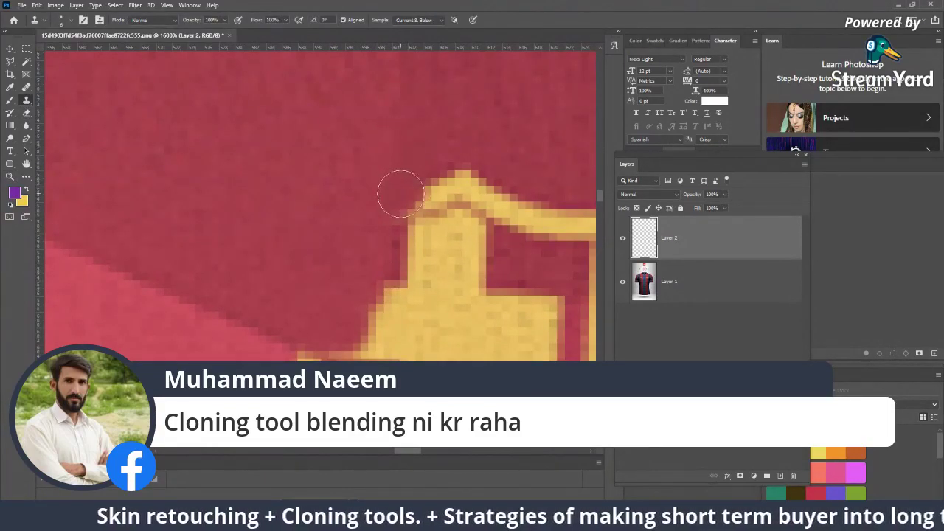
{"action": "mouse_move", "coordinate": [428, 137]}
{"action": "left_mouse_down"}
{"action": "mouse_move", "coordinate": [408, 201]}
{"action": "mouse_move", "coordinate": [310, 230]}
{"action": "mouse_move", "coordinate": [311, 105]}
{"action": "left_mouse_up"}
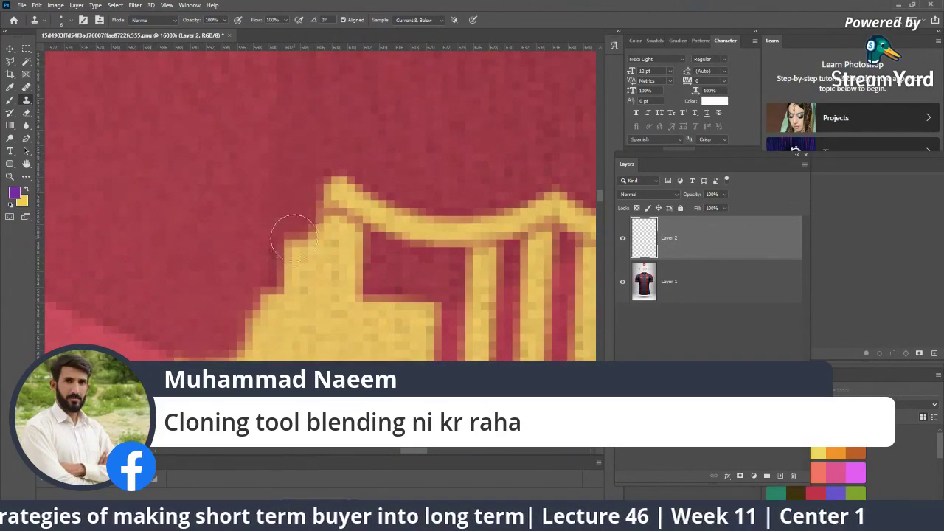
{"action": "left_click_drag", "start_coordinate": [293, 238], "coordinate": [334, 183]}
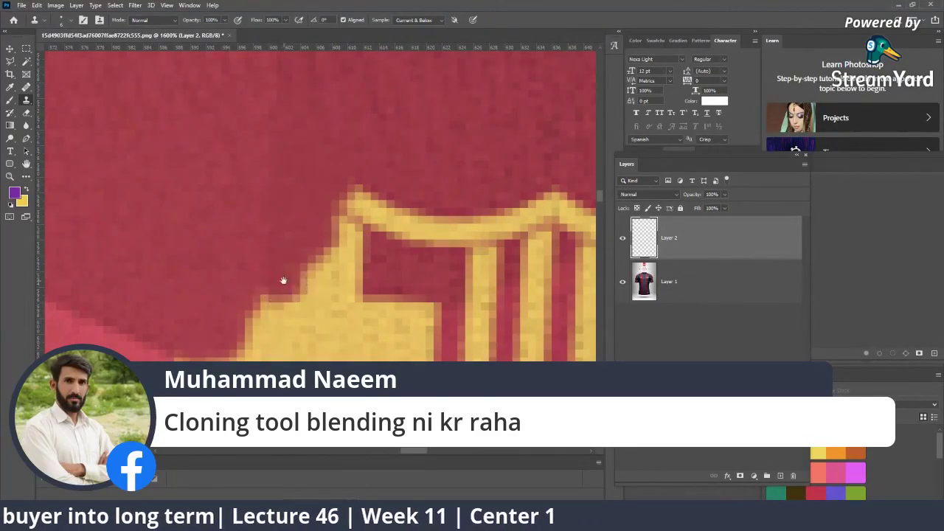
{"action": "scroll", "coordinate": [282, 275], "scroll_direction": "down", "scroll_amount": 3}
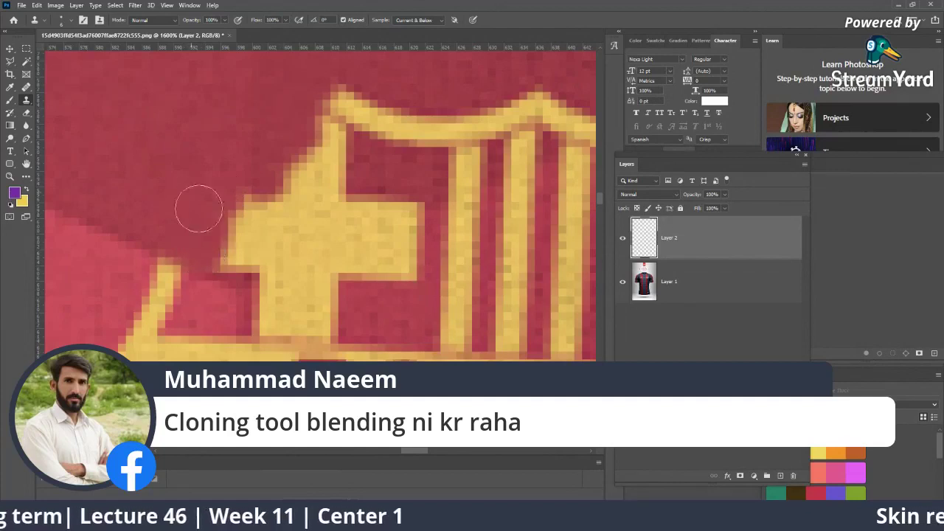
{"action": "left_click_drag", "start_coordinate": [196, 204], "coordinate": [219, 244]}
{"action": "left_click_drag", "start_coordinate": [214, 202], "coordinate": [223, 254]}
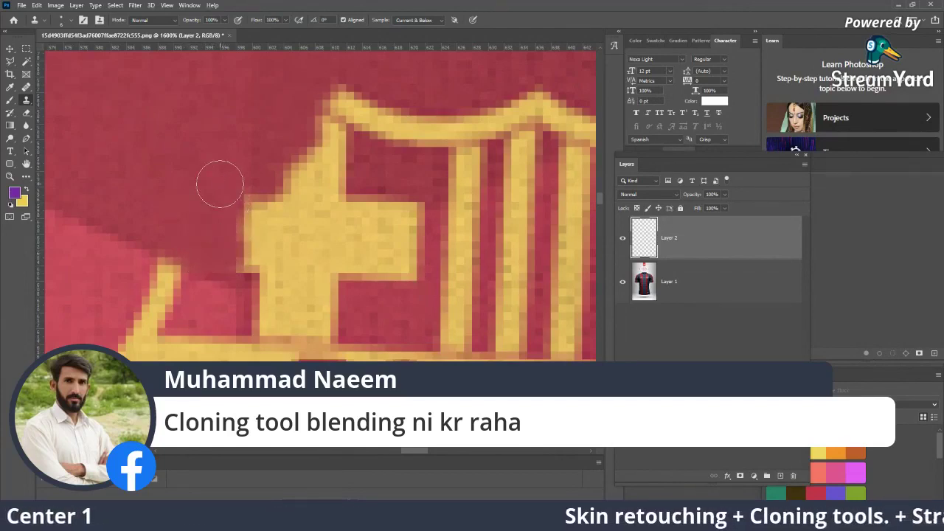
Resample red fabric and cover the yellow step and bar edges, undoing one bad stroke.
{"action": "left_click", "coordinate": [191, 158], "text": "alt"}
{"action": "left_click_drag", "start_coordinate": [213, 202], "coordinate": [217, 210]}
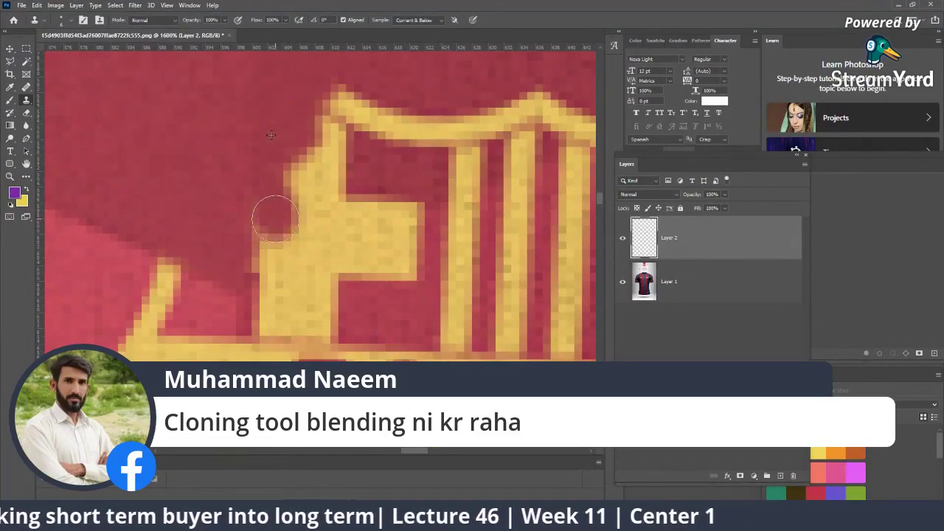
{"action": "left_click_drag", "start_coordinate": [273, 221], "coordinate": [273, 258]}
{"action": "key", "text": "ctrl+z"}
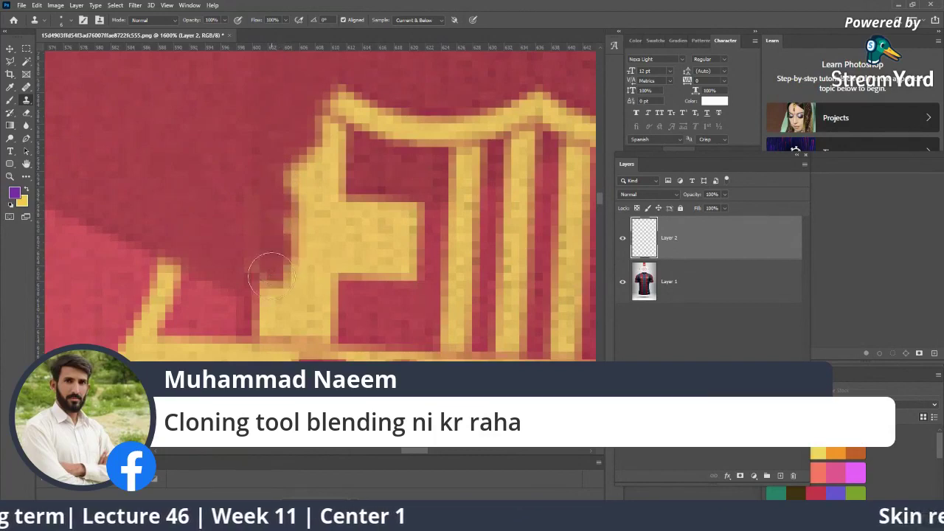
{"action": "mouse_move", "coordinate": [266, 269]}
{"action": "left_mouse_down"}
{"action": "mouse_move", "coordinate": [273, 291]}
{"action": "mouse_move", "coordinate": [292, 300]}
{"action": "mouse_move", "coordinate": [292, 332]}
{"action": "left_mouse_up"}
{"action": "mouse_move", "coordinate": [280, 166]}
{"action": "left_mouse_down"}
{"action": "mouse_move", "coordinate": [288, 237]}
{"action": "mouse_move", "coordinate": [314, 299]}
{"action": "left_mouse_up"}
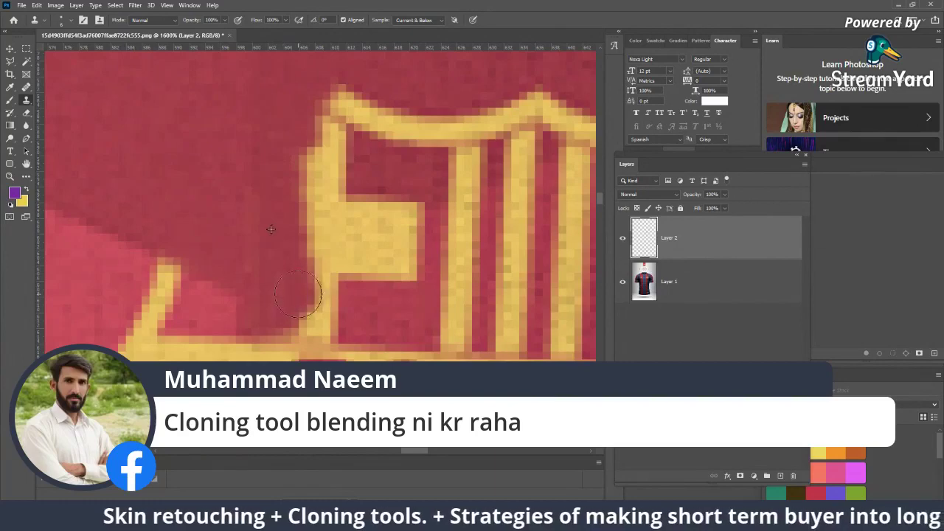
{"action": "mouse_move", "coordinate": [278, 138]}
{"action": "left_mouse_down"}
{"action": "mouse_move", "coordinate": [317, 177]}
{"action": "mouse_move", "coordinate": [293, 109]}
{"action": "left_mouse_up"}
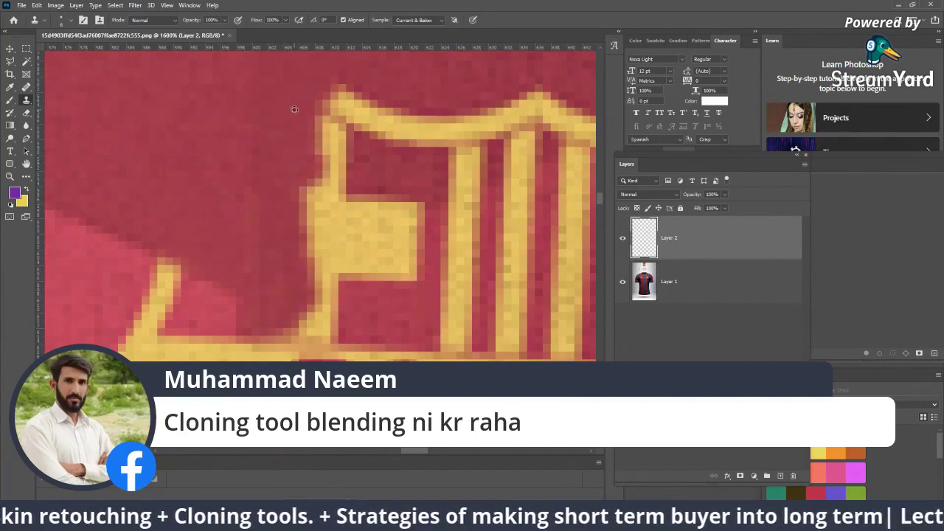
{"action": "left_click", "coordinate": [304, 195], "text": "alt"}
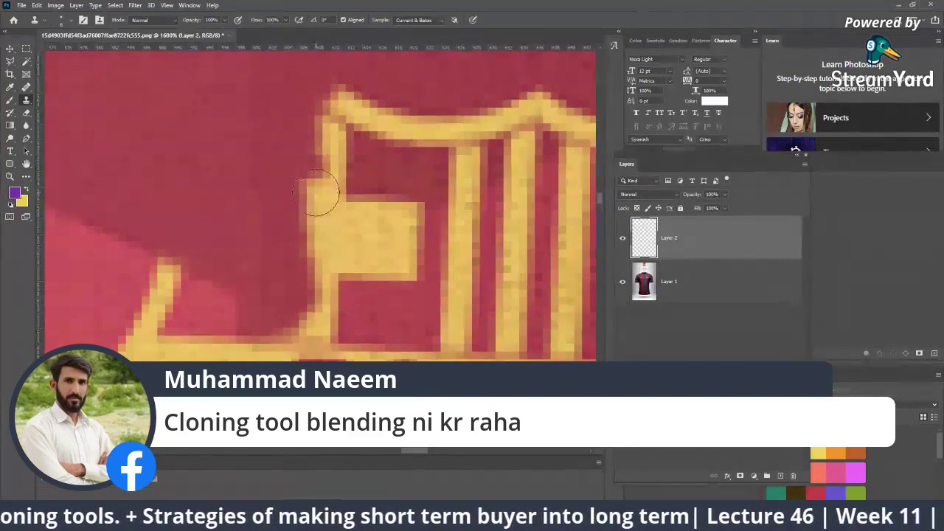
{"action": "left_click_drag", "start_coordinate": [317, 193], "coordinate": [317, 244]}
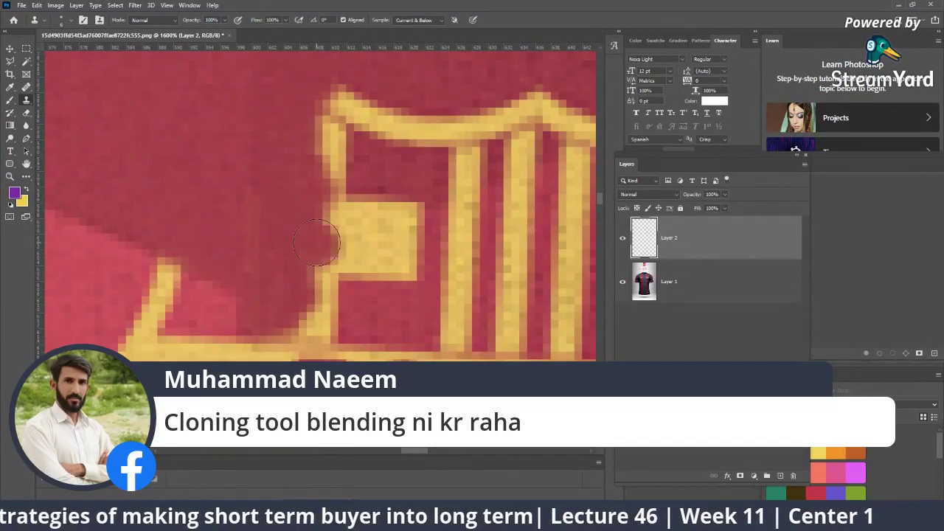
{"action": "key", "text": "z"}
{"action": "left_click", "coordinate": [372, 266], "text": "alt"}
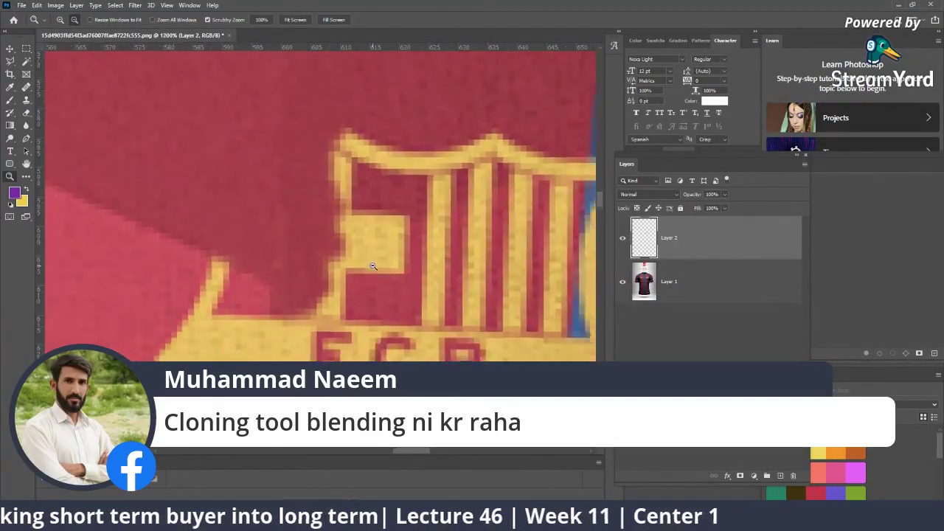
{"action": "mouse_move", "coordinate": [372, 266]}
{"action": "left_mouse_down"}
{"action": "mouse_move", "coordinate": [363, 234]}
{"action": "mouse_move", "coordinate": [319, 220]}
{"action": "left_mouse_up"}
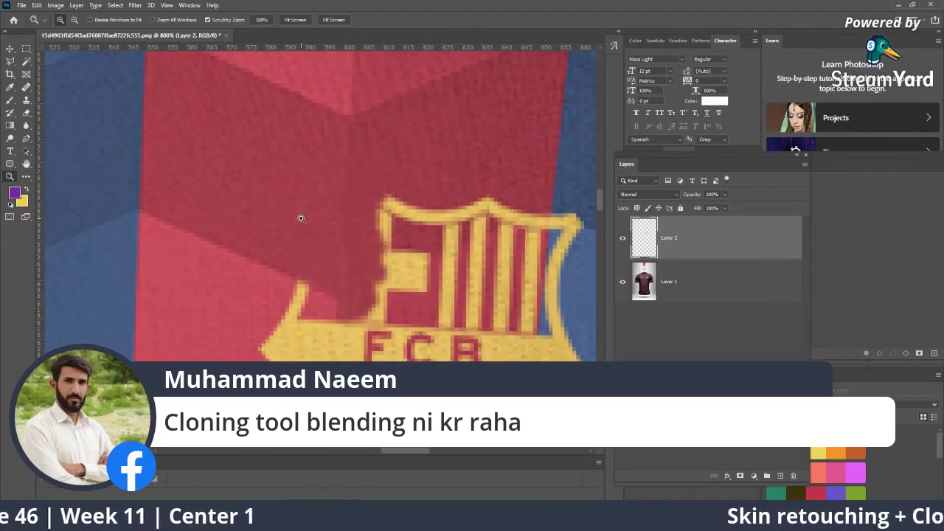
{"action": "mouse_move", "coordinate": [340, 210]}
{"action": "left_mouse_down"}
{"action": "mouse_move", "coordinate": [358, 315]}
{"action": "mouse_move", "coordinate": [361, 300]}
{"action": "left_mouse_up"}
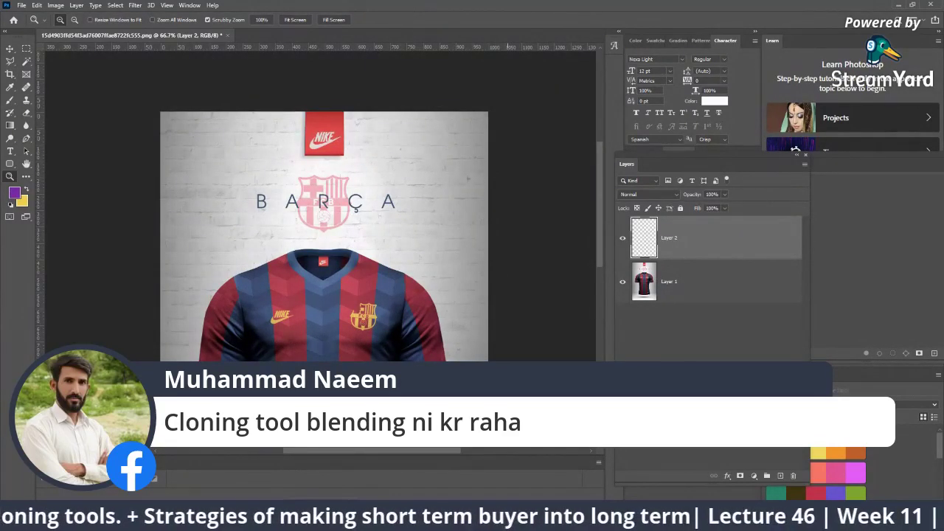
{"action": "left_click", "coordinate": [374, 329]}
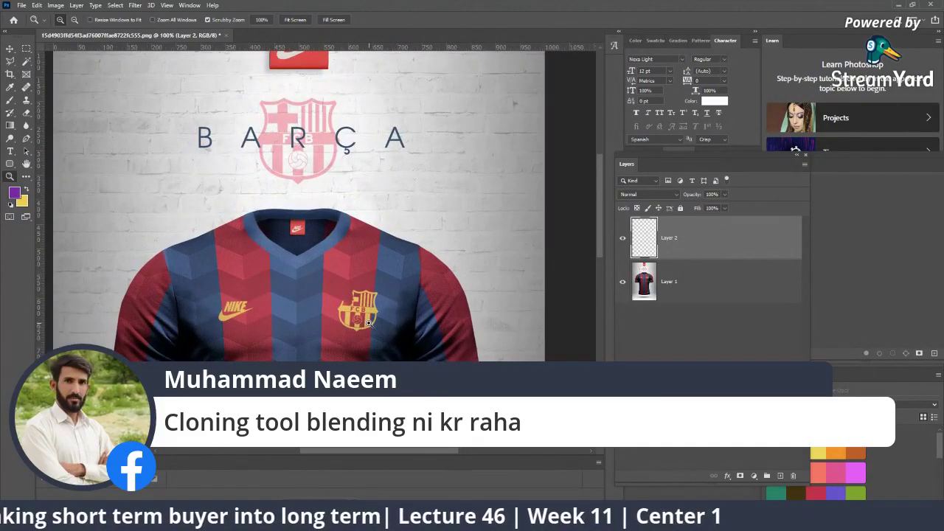
{"action": "left_click", "coordinate": [310, 275]}
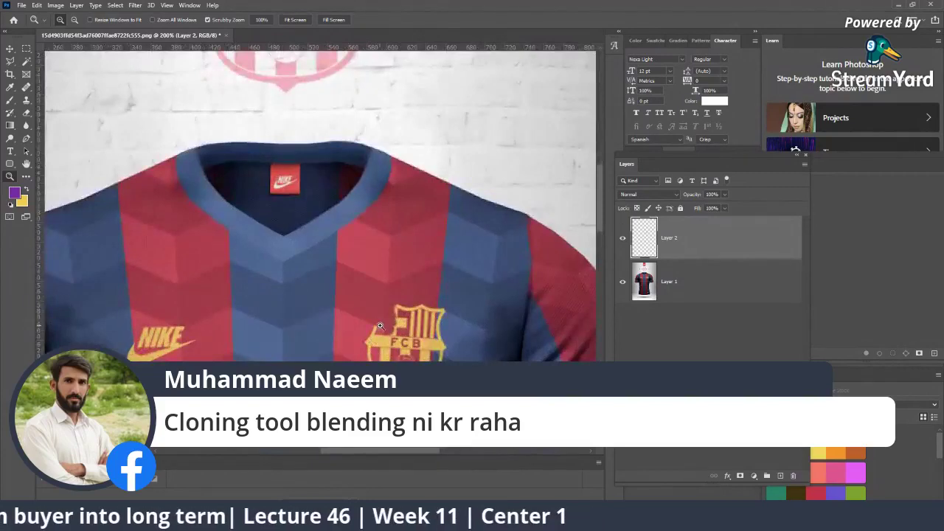
{"action": "left_click", "coordinate": [376, 329]}
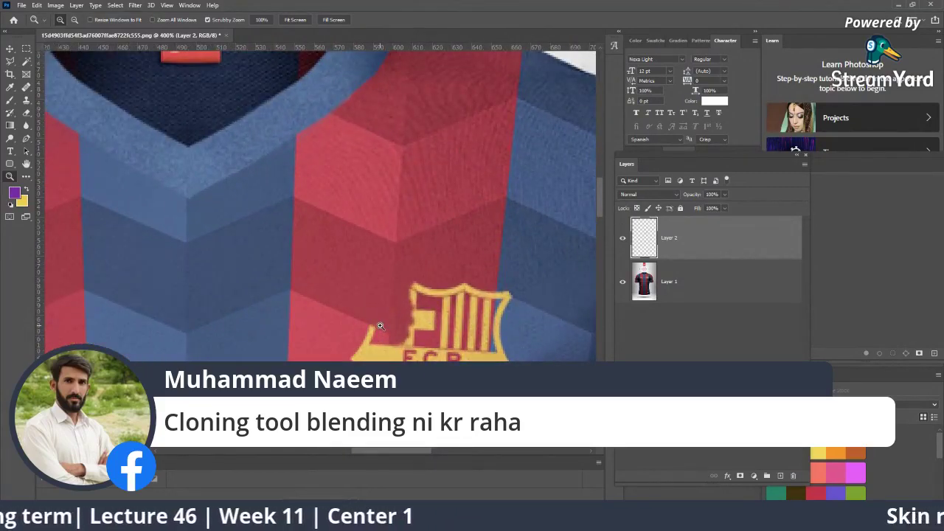
{"action": "left_click", "coordinate": [405, 323]}
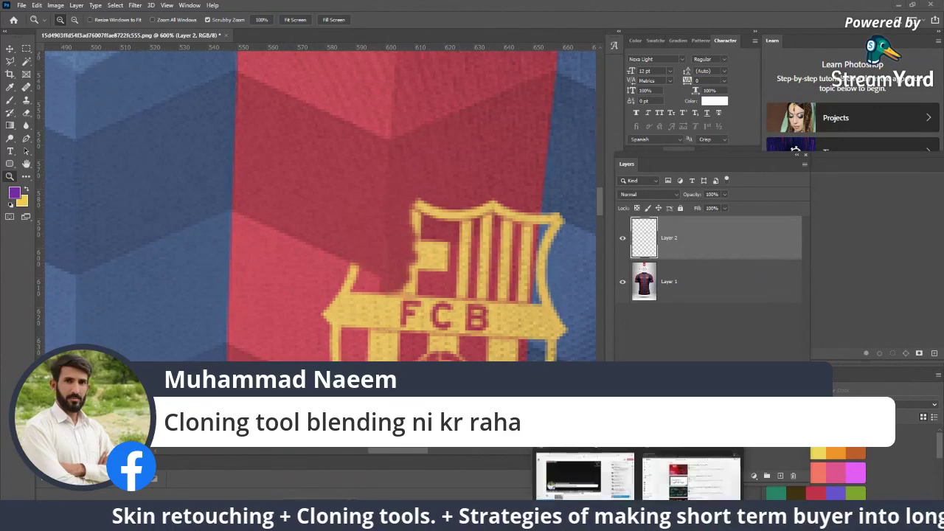
{"action": "left_click", "coordinate": [583, 472]}
Hide the viewer's comment banner in StreamYard and return to Photoshop.
{"action": "left_click", "coordinate": [809, 311]}
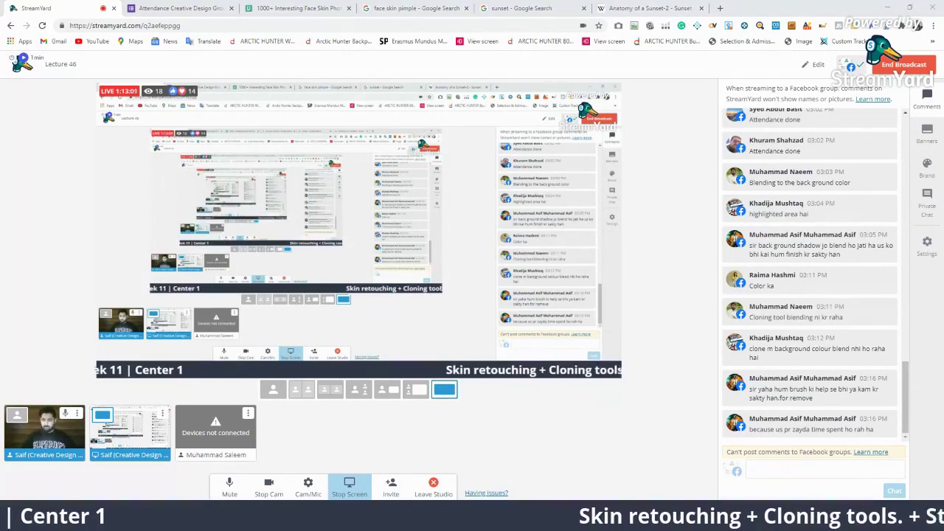
{"action": "key", "text": "alt+Tab"}
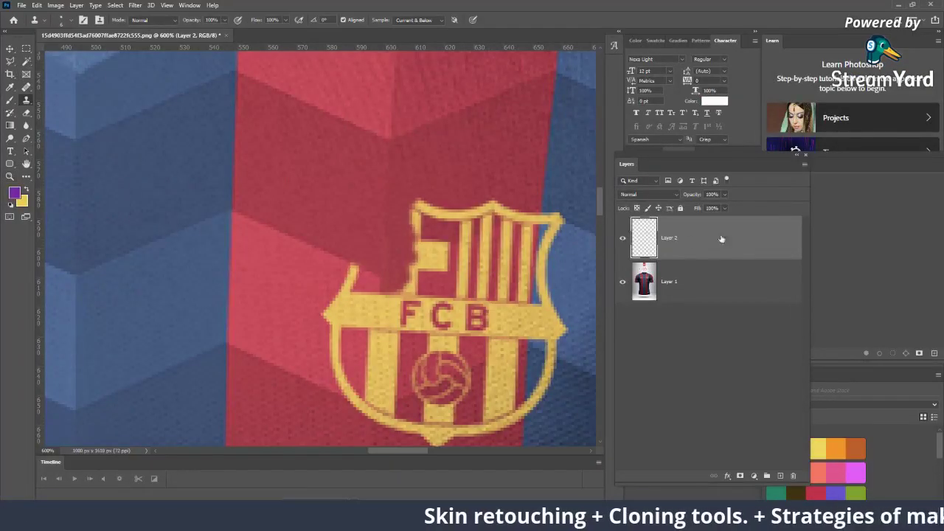
{"action": "left_click", "coordinate": [622, 238]}
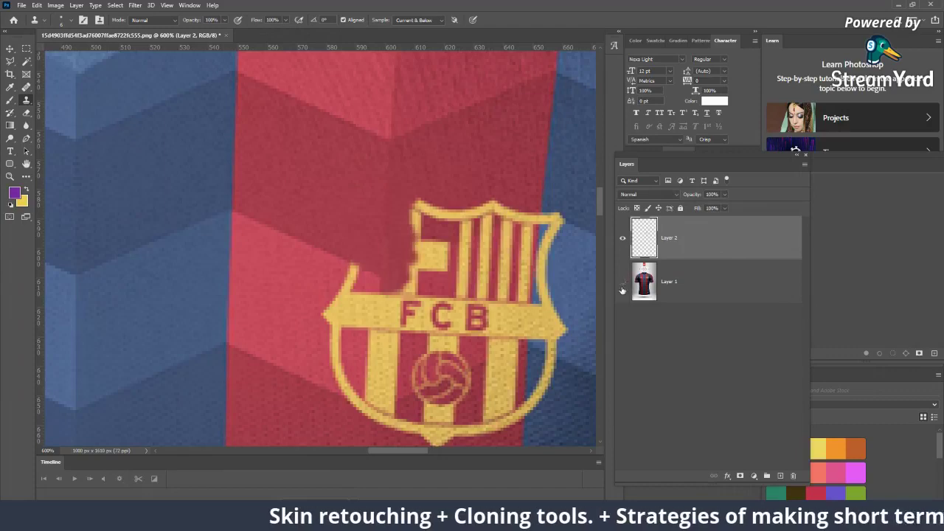
{"action": "left_click", "coordinate": [622, 285]}
{"action": "left_click", "coordinate": [622, 240]}
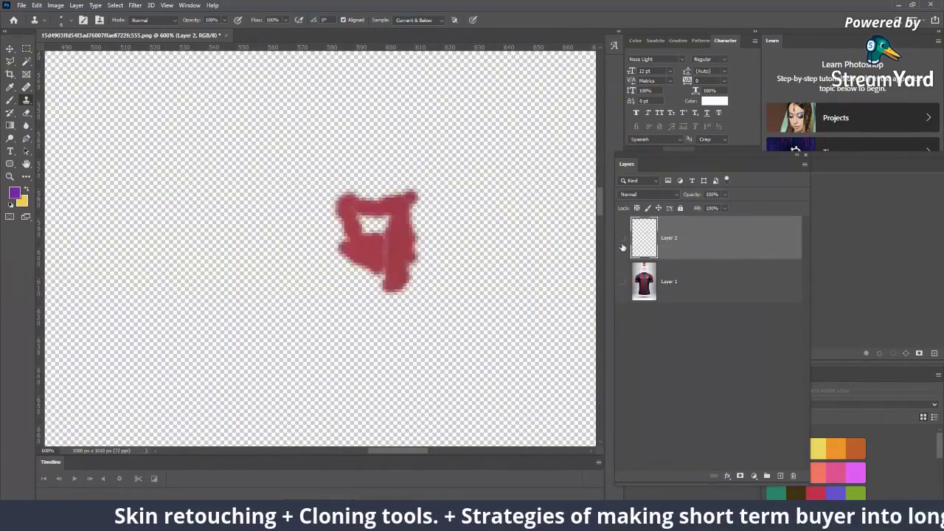
{"action": "left_click", "coordinate": [622, 240]}
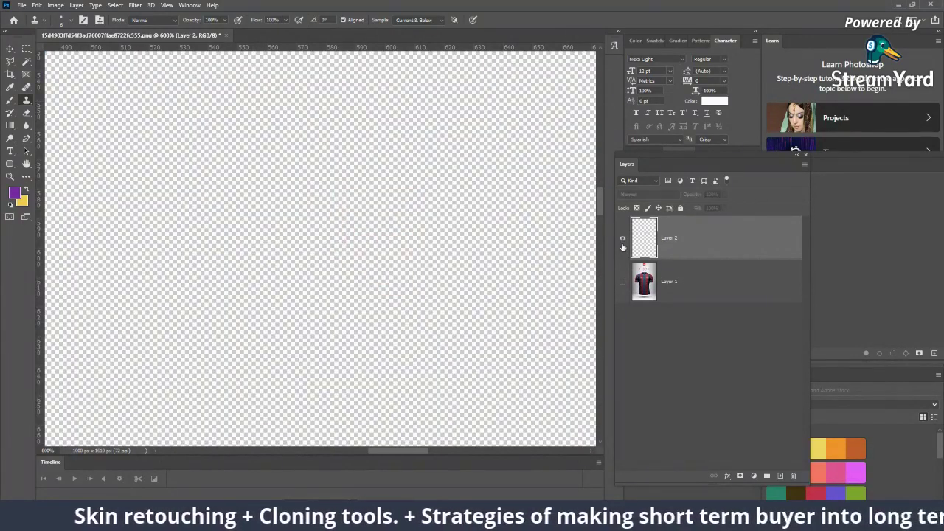
{"action": "left_click", "coordinate": [622, 282]}
End the Adobe Illustrator process in Task Manager and close Task Manager.
{"action": "right_click", "coordinate": [724, 520]}
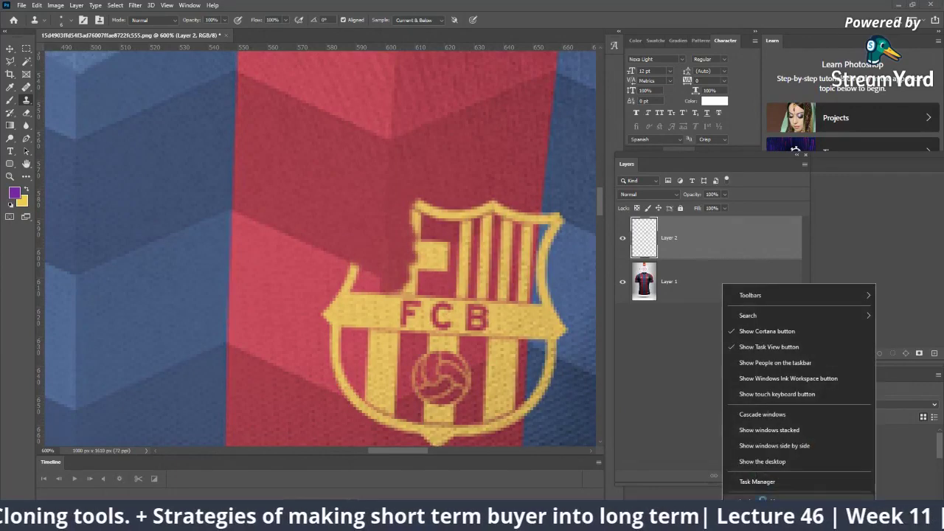
{"action": "left_click", "coordinate": [737, 481]}
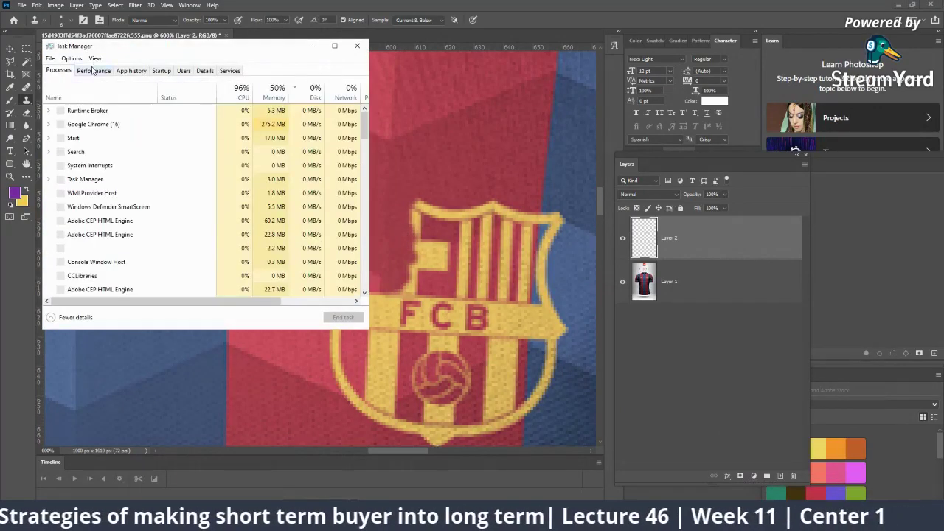
{"action": "left_click", "coordinate": [93, 70]}
{"action": "left_click", "coordinate": [58, 70]}
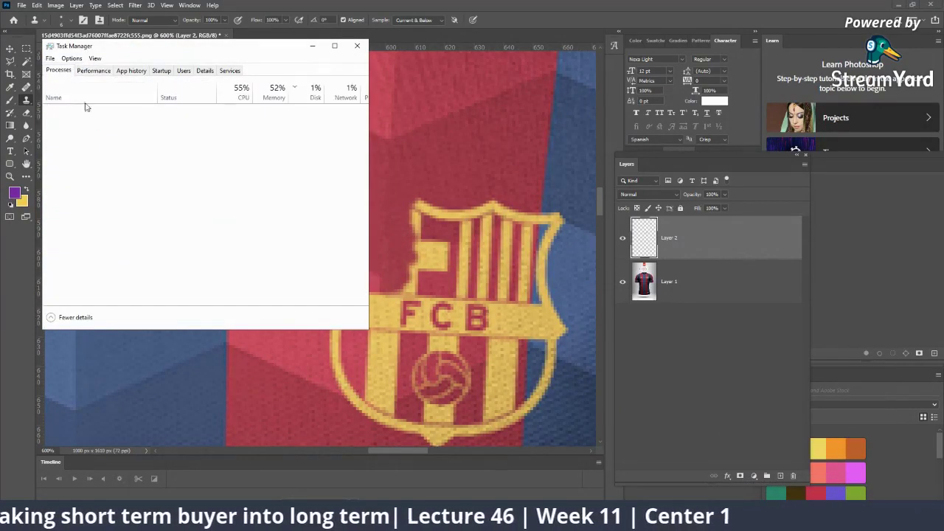
{"action": "right_click", "coordinate": [134, 126]}
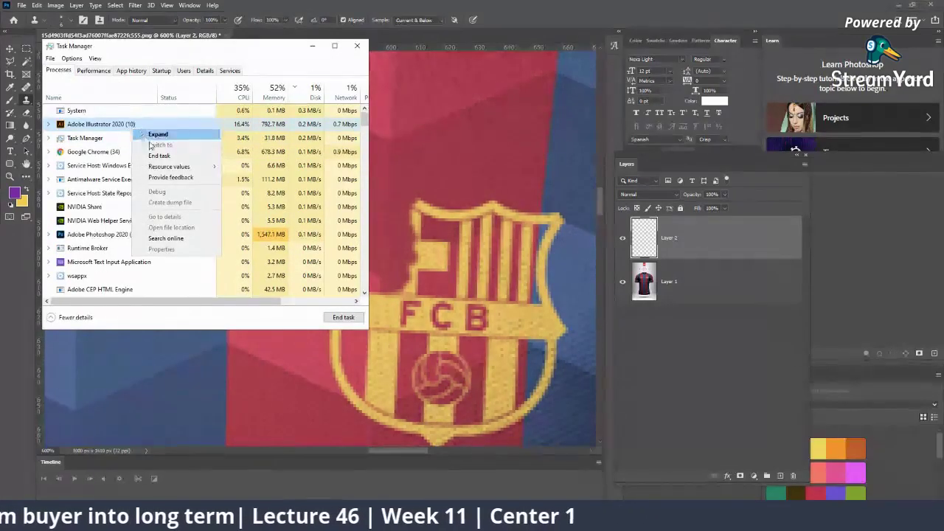
{"action": "left_click", "coordinate": [160, 156]}
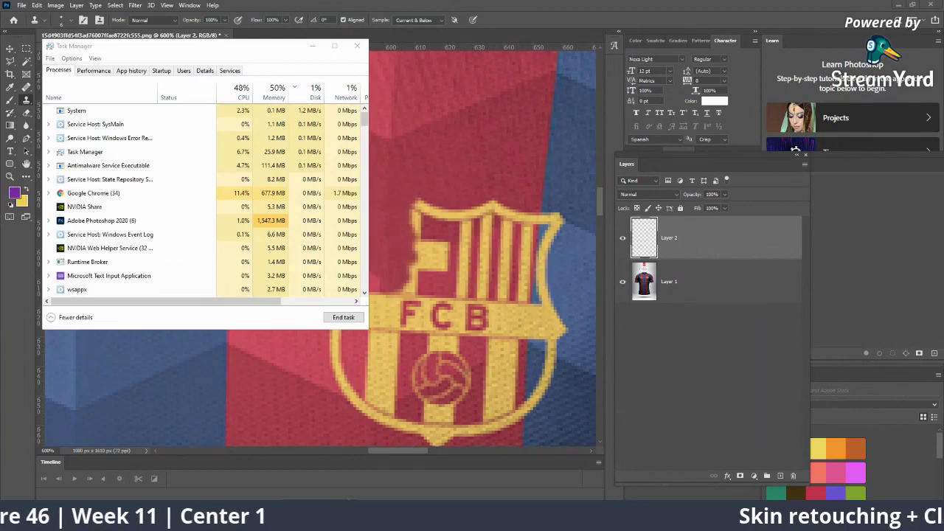
{"action": "left_click", "coordinate": [357, 46]}
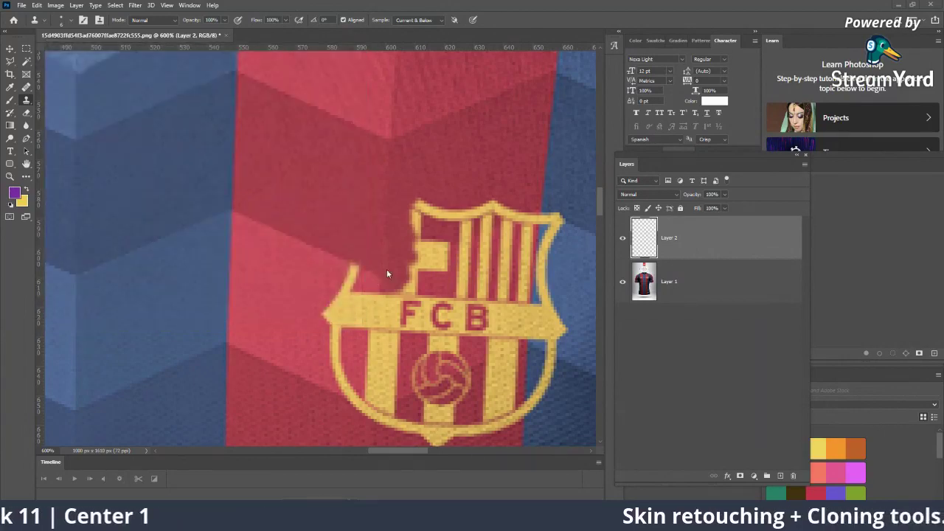
Zoom in on the crest's left edge and clone red over its yellow fringe and tip, redoing one stroke.
{"action": "key", "text": "z"}
{"action": "left_click", "coordinate": [425, 228]}
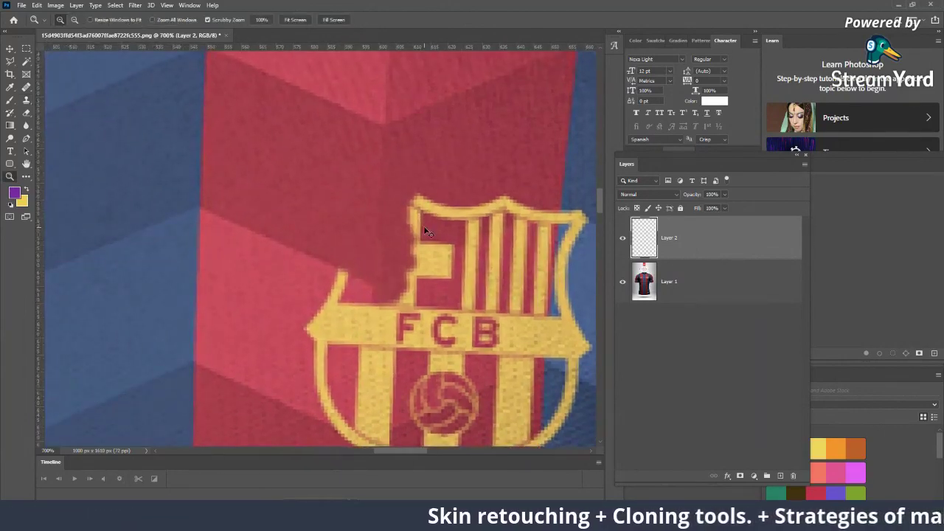
{"action": "left_click", "coordinate": [632, 285]}
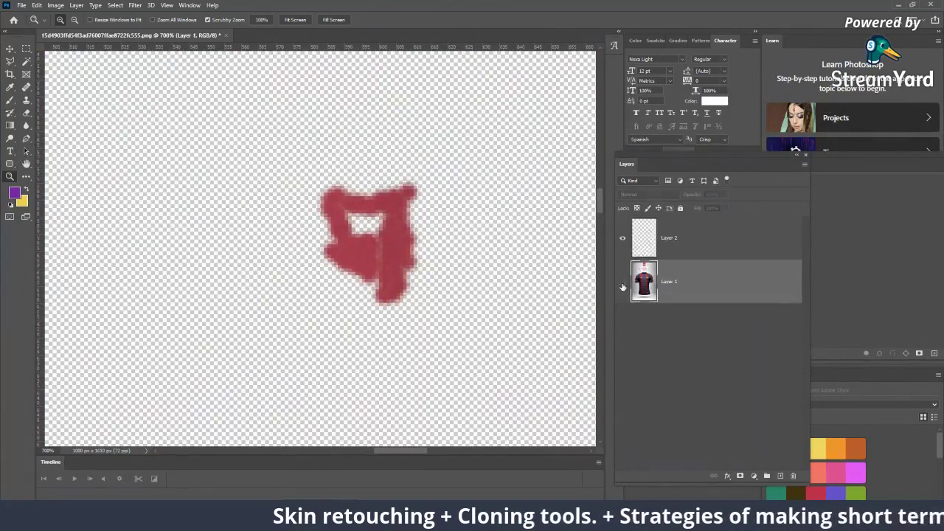
{"action": "left_click", "coordinate": [418, 225]}
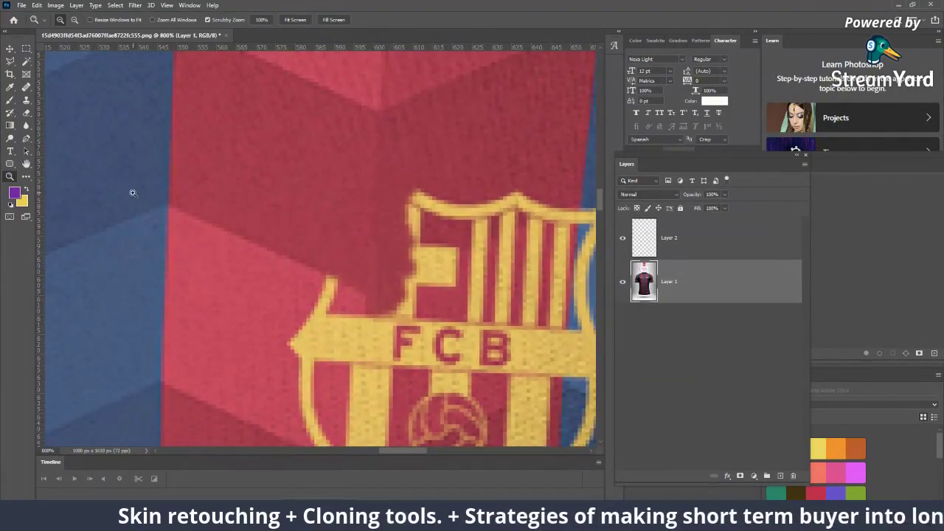
{"action": "left_click", "coordinate": [374, 289]}
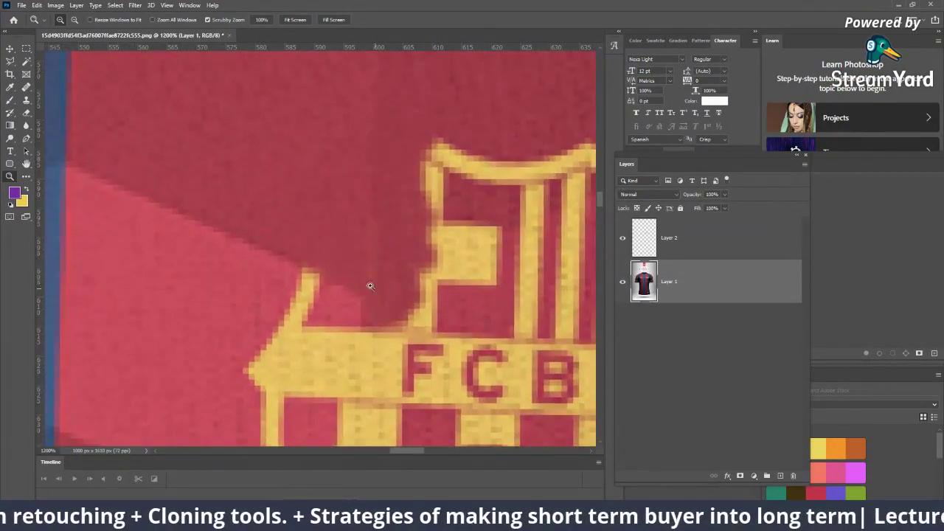
{"action": "left_click", "coordinate": [28, 103]}
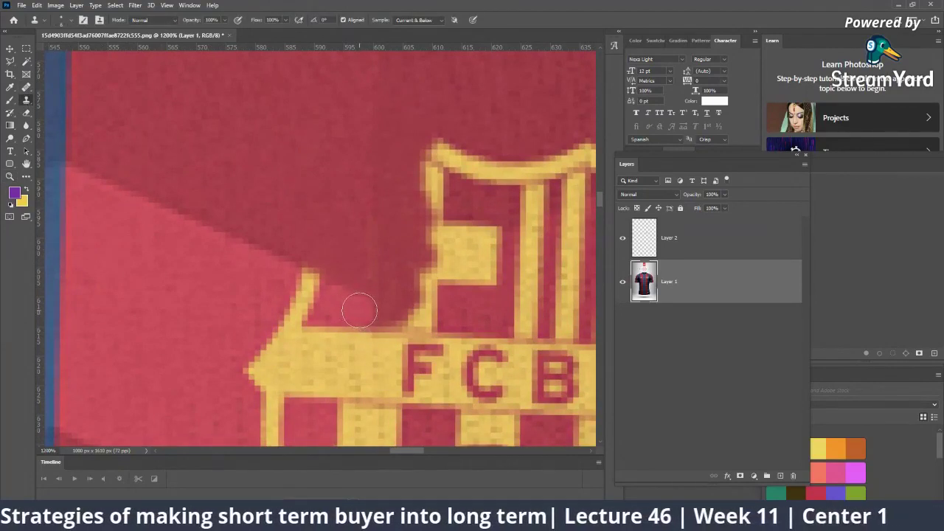
{"action": "left_click_drag", "start_coordinate": [394, 314], "coordinate": [360, 312]}
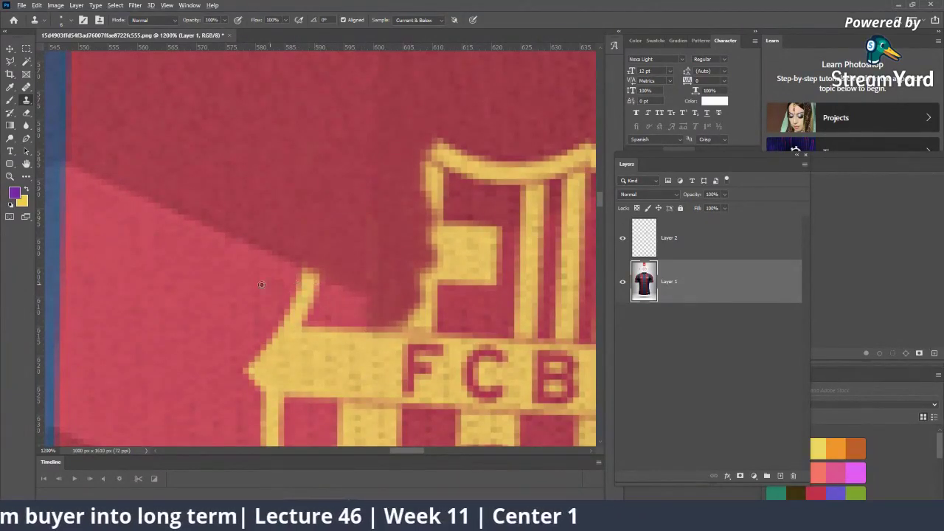
{"action": "left_click_drag", "start_coordinate": [298, 279], "coordinate": [301, 283]}
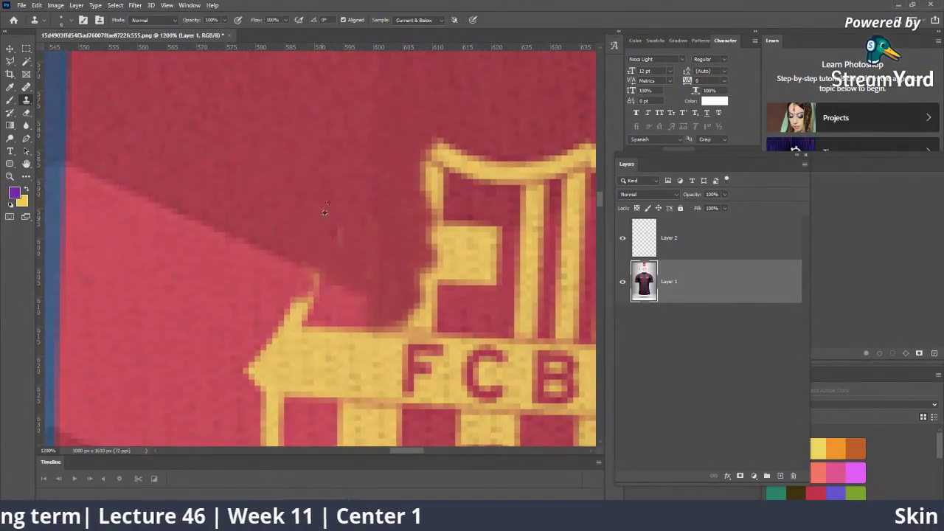
{"action": "key", "text": "ctrl+z"}
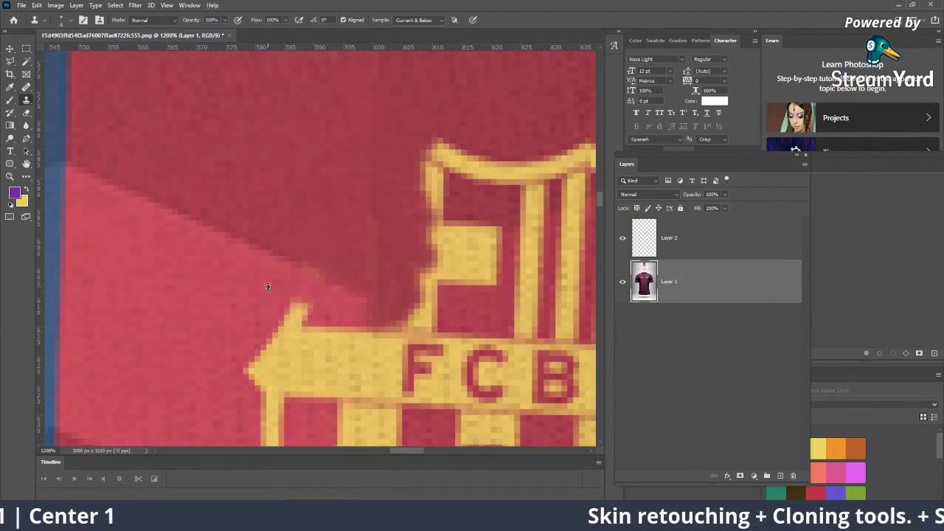
{"action": "left_click_drag", "start_coordinate": [295, 307], "coordinate": [297, 310]}
Clone red fabric over the remaining yellow left edge, top-left corner and lower tip.
{"action": "scroll", "coordinate": [256, 326], "scroll_direction": "down", "scroll_amount": 3}
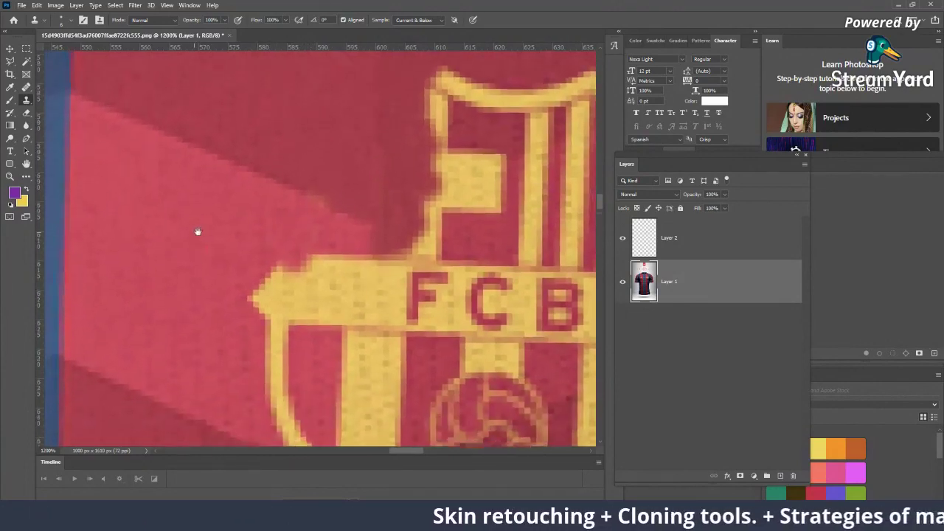
{"action": "scroll", "coordinate": [196, 231], "scroll_direction": "down", "scroll_amount": 2}
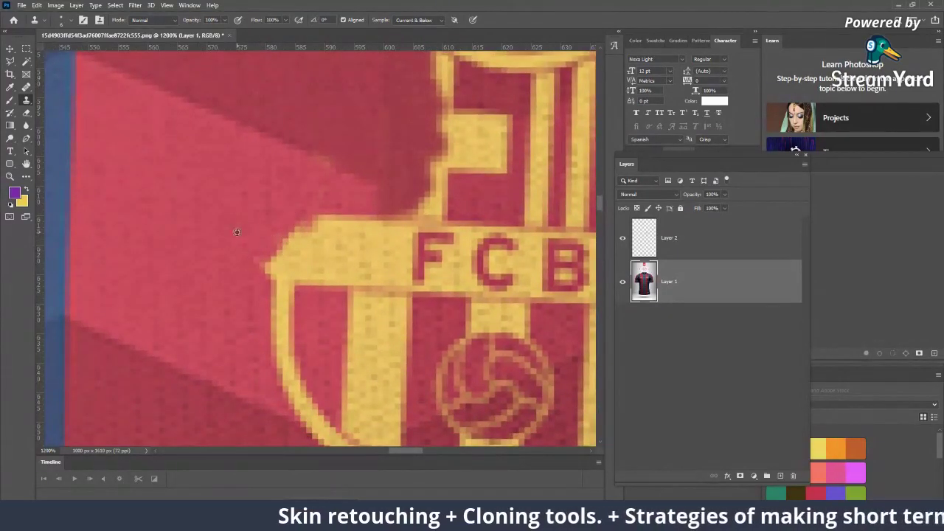
{"action": "left_click_drag", "start_coordinate": [267, 271], "coordinate": [271, 251]}
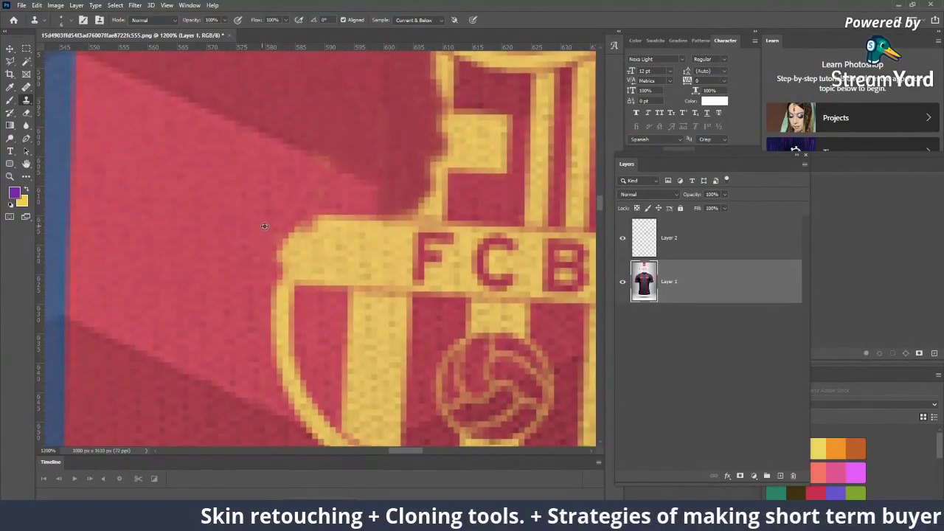
{"action": "left_click", "coordinate": [298, 249]}
{"action": "left_click", "coordinate": [314, 234]}
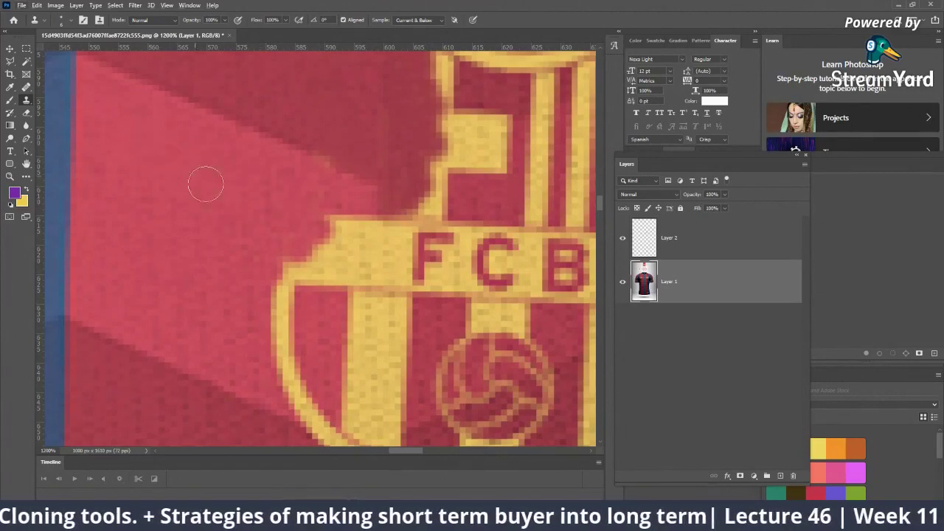
{"action": "left_click", "coordinate": [299, 230]}
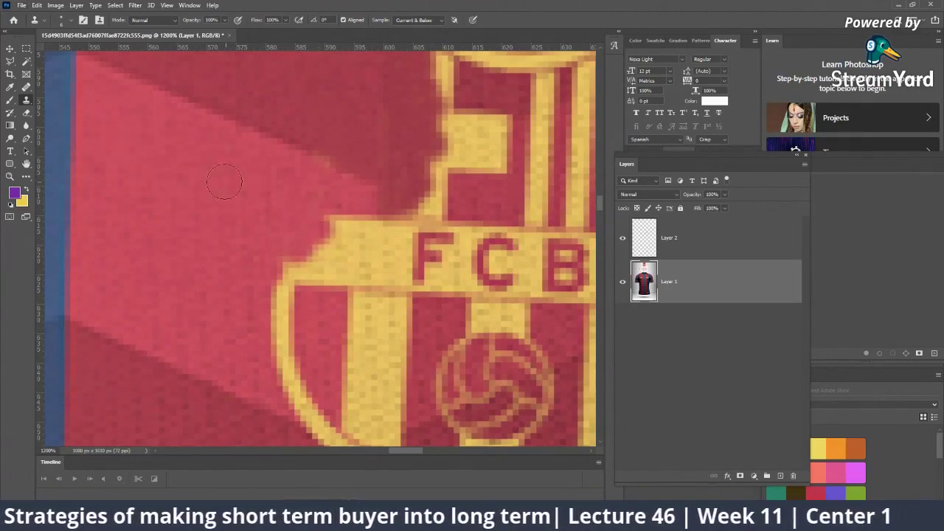
{"action": "left_click", "coordinate": [329, 230]}
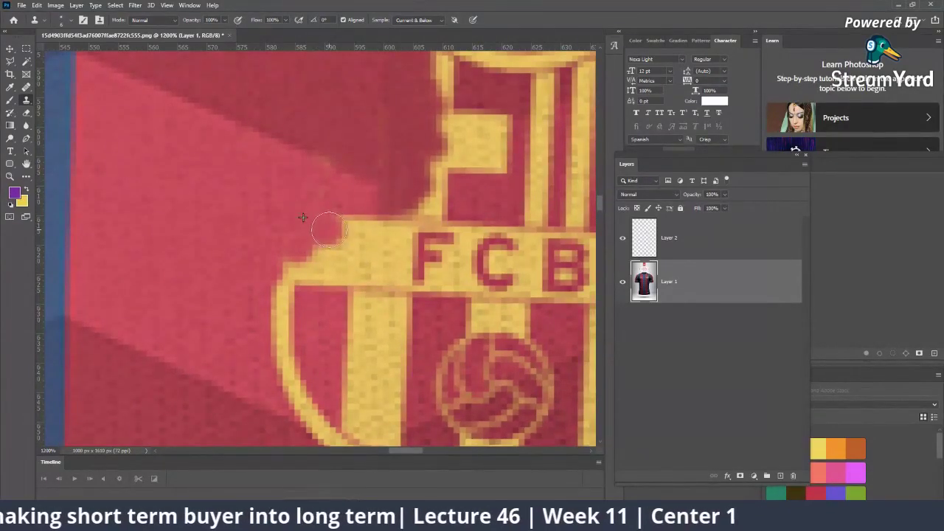
{"action": "left_click_drag", "start_coordinate": [297, 249], "coordinate": [314, 265]}
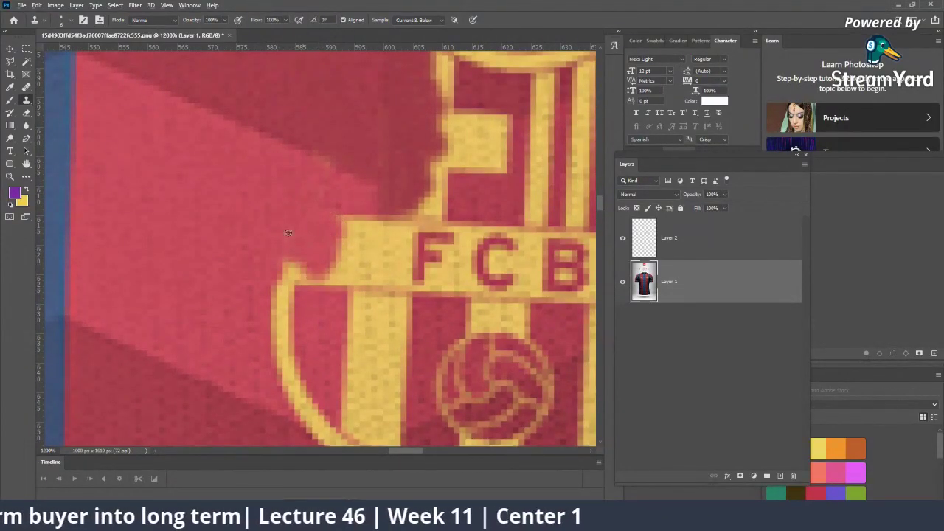
{"action": "mouse_move", "coordinate": [327, 227]}
{"action": "left_mouse_down"}
{"action": "mouse_move", "coordinate": [362, 236]}
{"action": "mouse_move", "coordinate": [335, 281]}
{"action": "mouse_move", "coordinate": [246, 273]}
{"action": "mouse_move", "coordinate": [277, 336]}
{"action": "mouse_move", "coordinate": [199, 264]}
{"action": "mouse_move", "coordinate": [225, 275]}
{"action": "mouse_move", "coordinate": [254, 329]}
{"action": "left_mouse_up"}
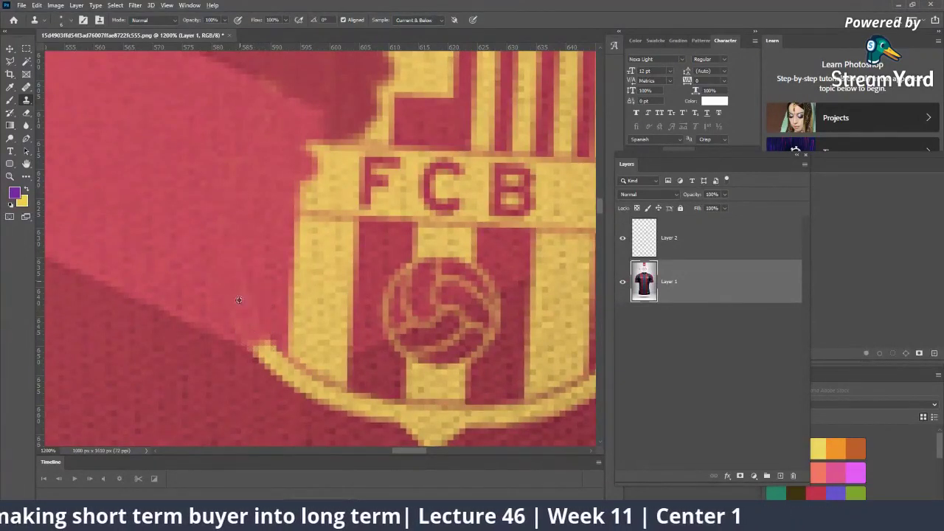
{"action": "left_click_drag", "start_coordinate": [258, 324], "coordinate": [262, 340]}
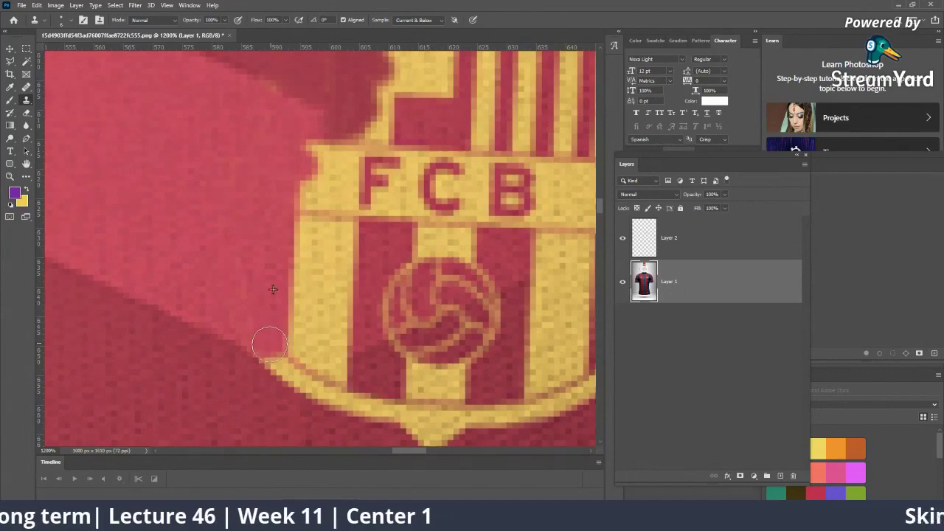
Zoom back out to show the whole jersey front.
{"action": "scroll", "coordinate": [260, 204], "scroll_direction": "up", "scroll_amount": 2}
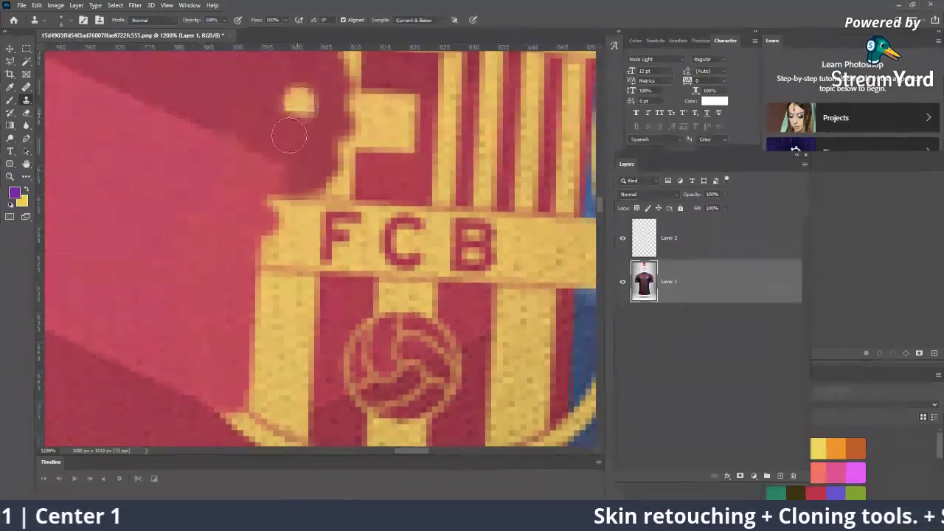
{"action": "key", "text": "z"}
{"action": "key", "text": "ctrl+minus"}
{"action": "key", "text": "ctrl+minus"}
{"action": "left_click_drag", "start_coordinate": [337, 274], "coordinate": [237, 335]}
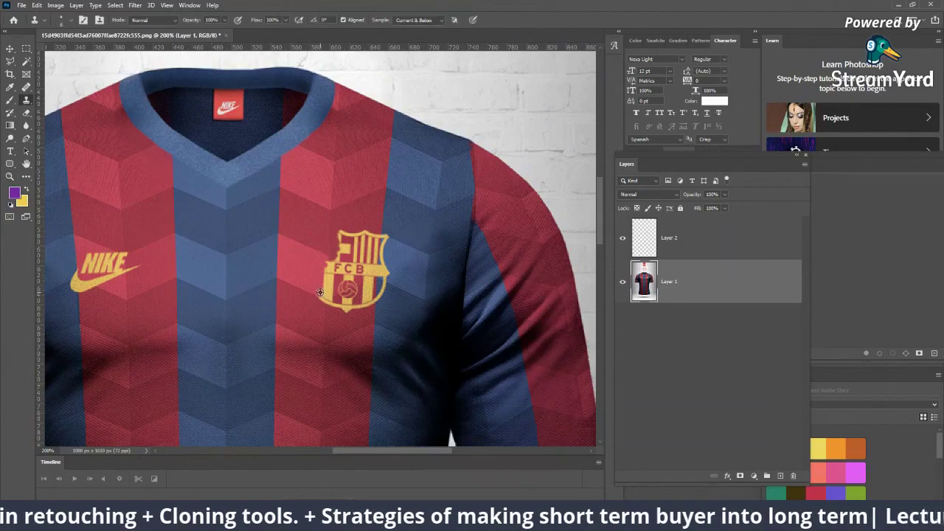
Zoom out to the full jersey, show a viewer's comment on StreamYard, and return to Photoshop.
{"action": "left_click", "coordinate": [431, 298], "text": "alt"}
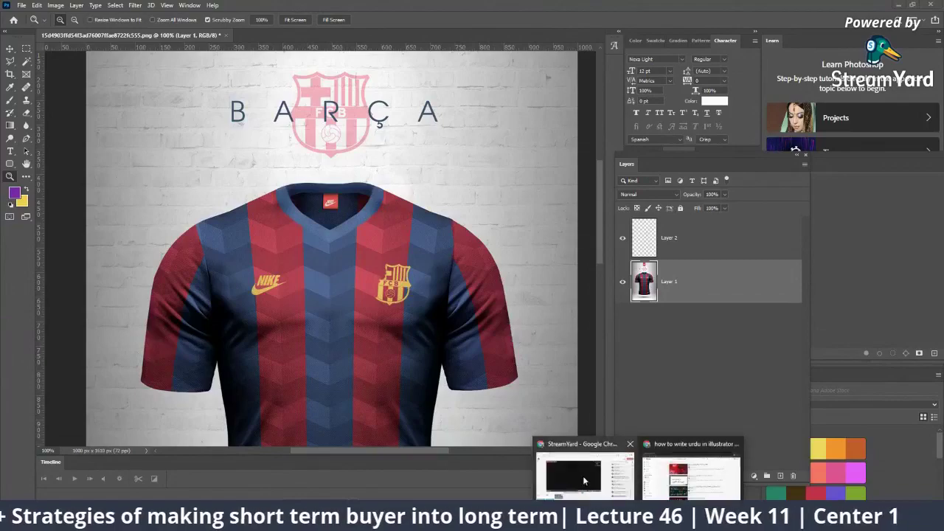
{"action": "left_click", "coordinate": [583, 461]}
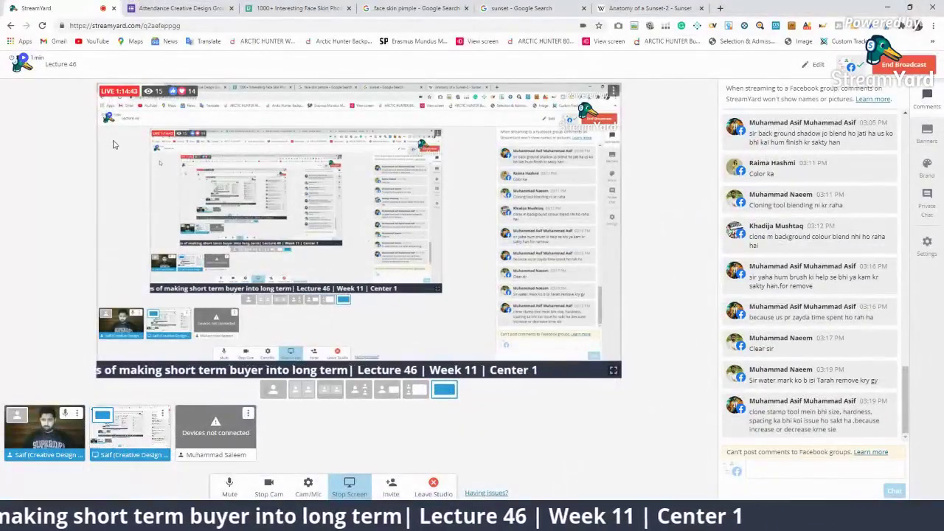
{"action": "left_click", "coordinate": [811, 414]}
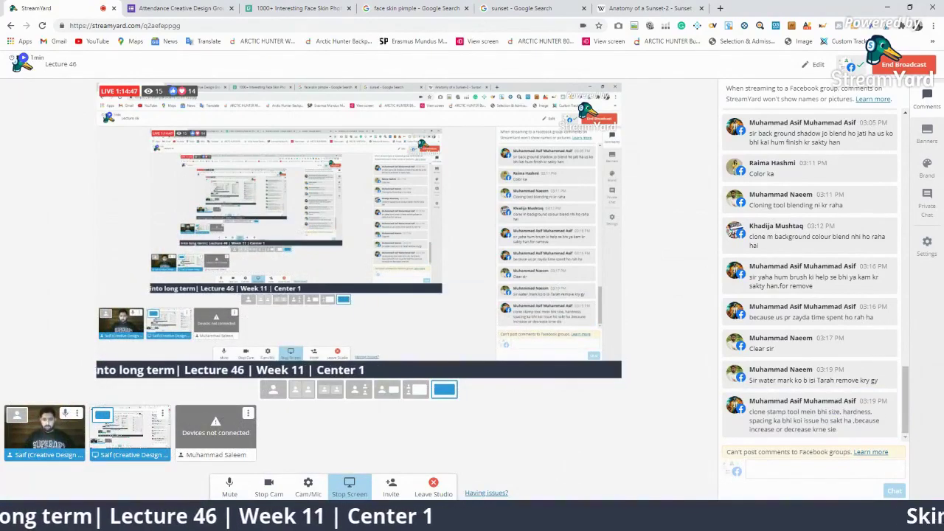
{"action": "key", "text": "alt+Tab"}
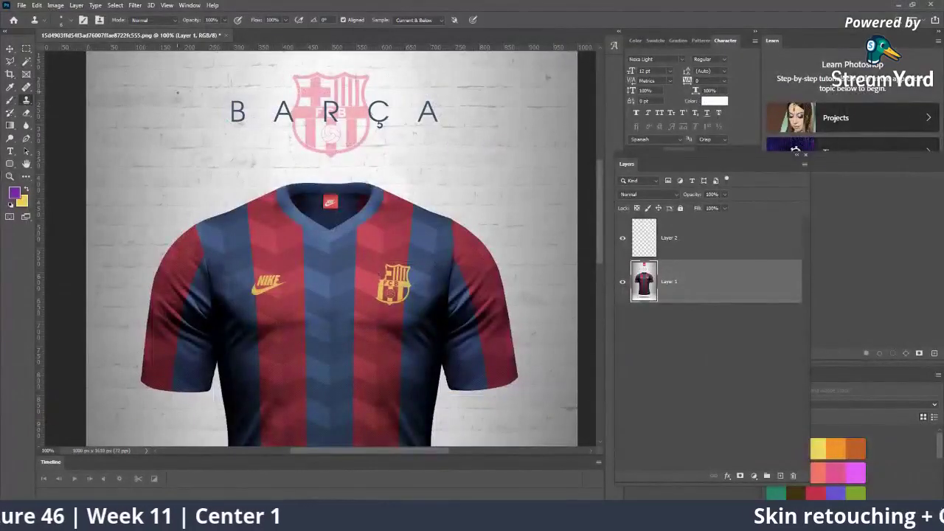
Open the clone brush preset and size settings, then close them.
{"action": "left_click", "coordinate": [44, 22]}
{"action": "left_click", "coordinate": [60, 20]}
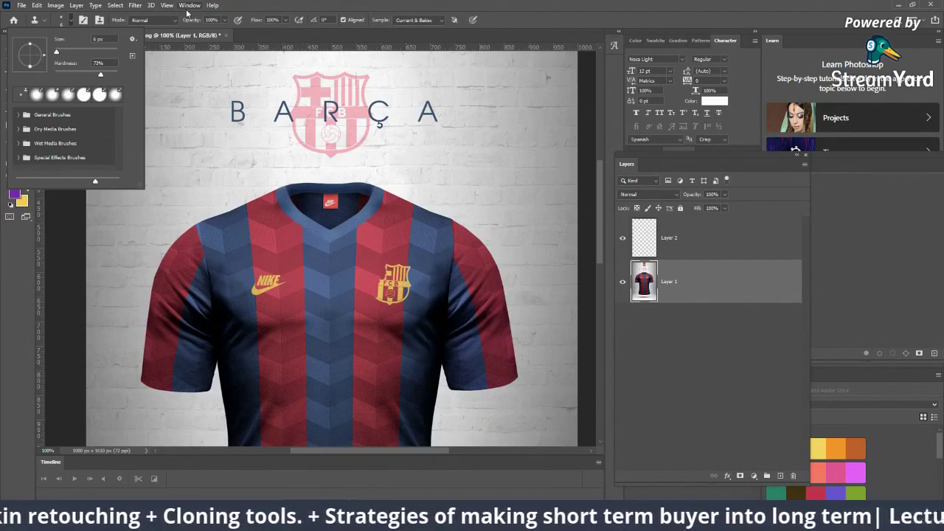
{"action": "key", "text": "Escape"}
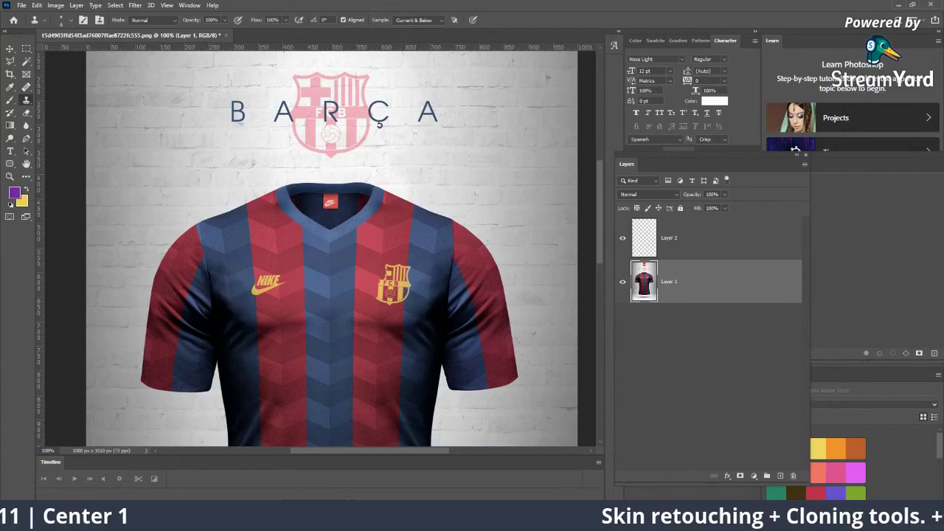
Open a new incognito Chrome window, load google.com and search for 'fiverr'.
{"action": "left_click", "coordinate": [580, 466]}
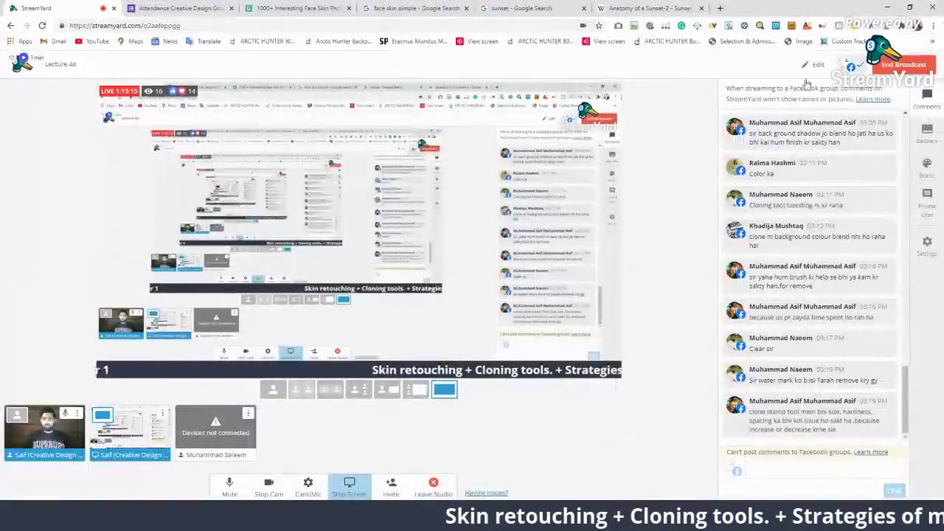
{"action": "left_click", "coordinate": [932, 25]}
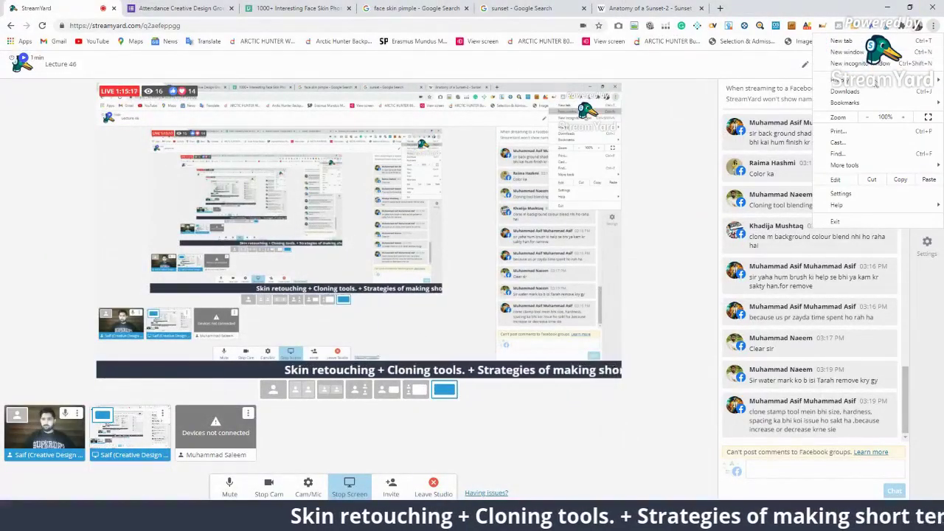
{"action": "left_click", "coordinate": [855, 64]}
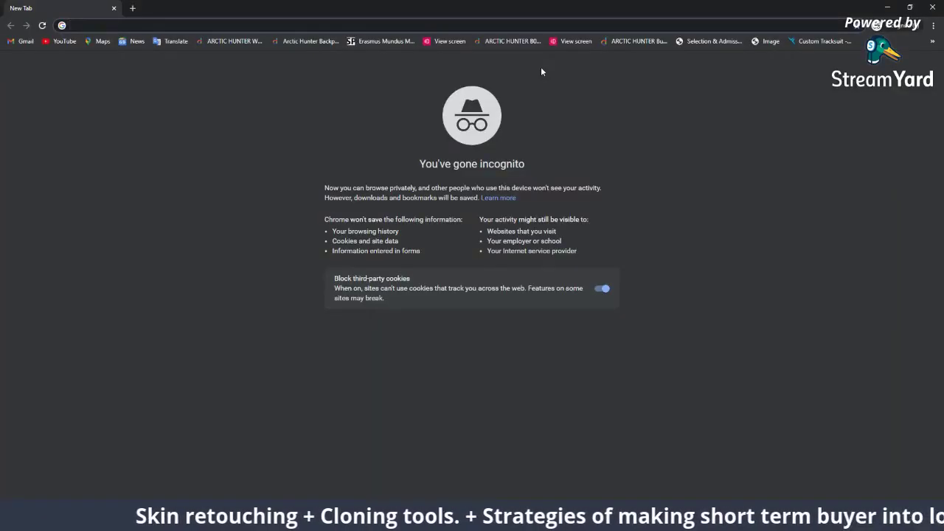
{"action": "type", "text": "goo"}
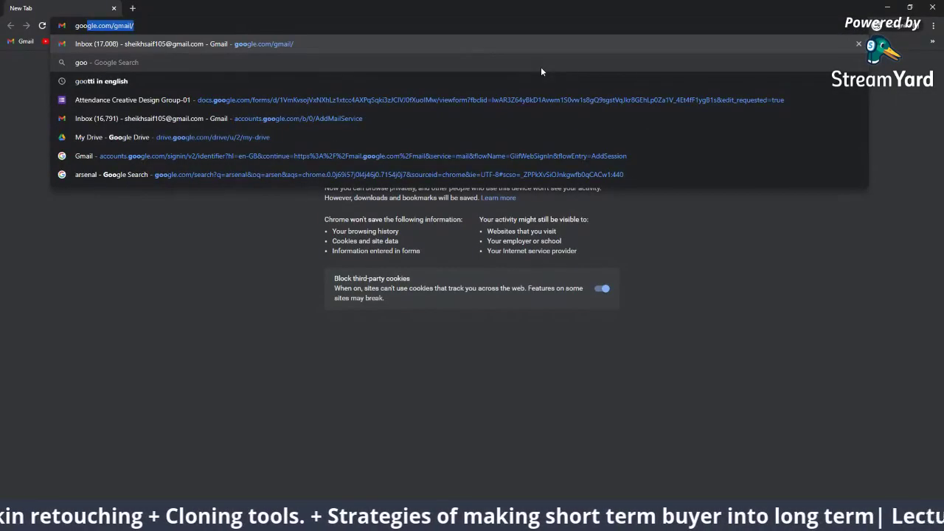
{"action": "type", "text": "gle.com/gmai"}
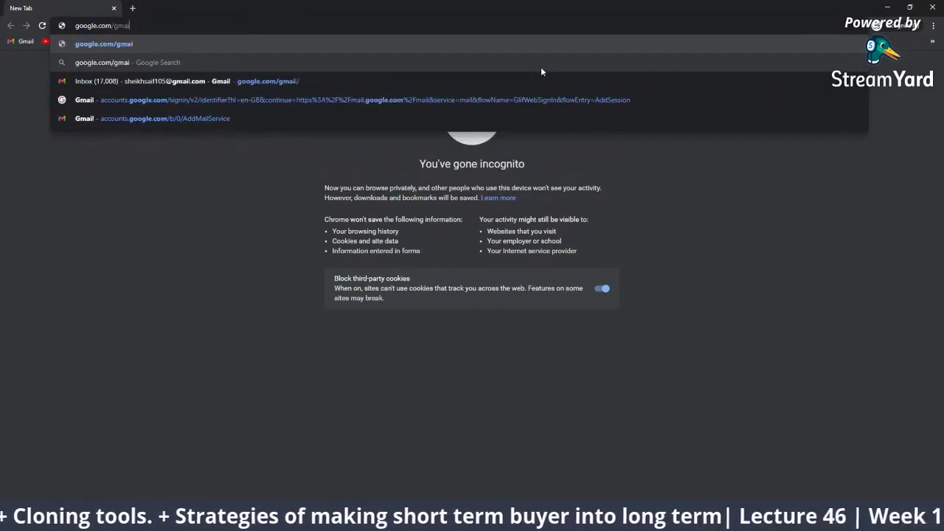
{"action": "key", "text": "BackSpace"}
{"action": "key", "text": "BackSpace"}
{"action": "key", "text": "BackSpace"}
{"action": "key", "text": "BackSpace"}
{"action": "key", "text": "Return"}
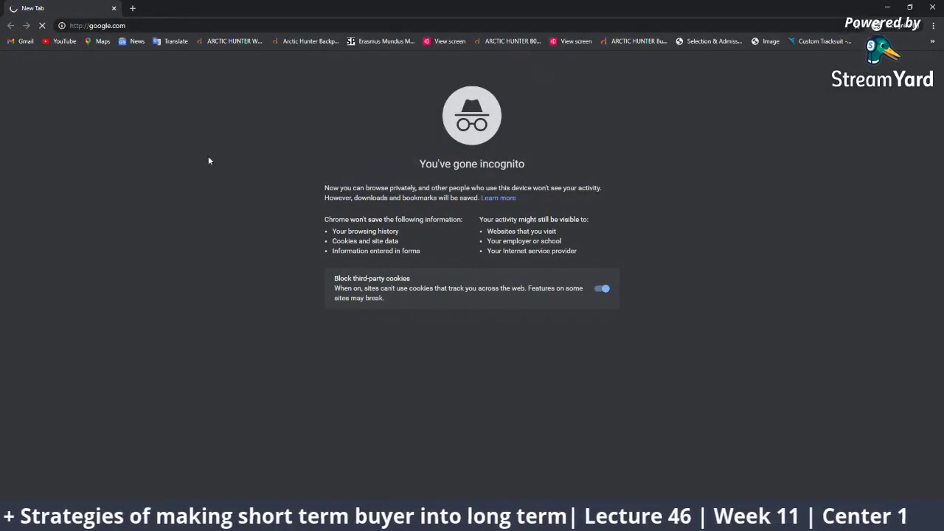
{"action": "type", "text": "five"}
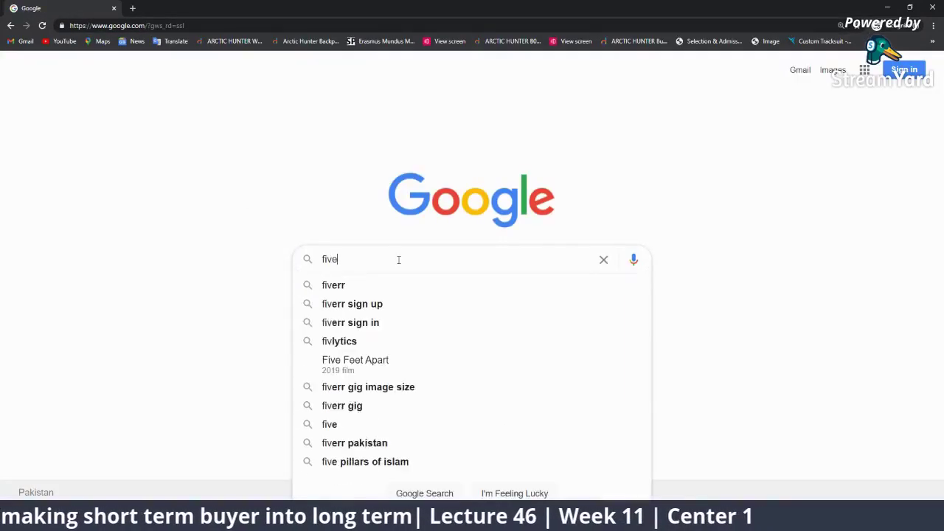
{"action": "type", "text": "rr"}
{"action": "key", "text": "Return"}
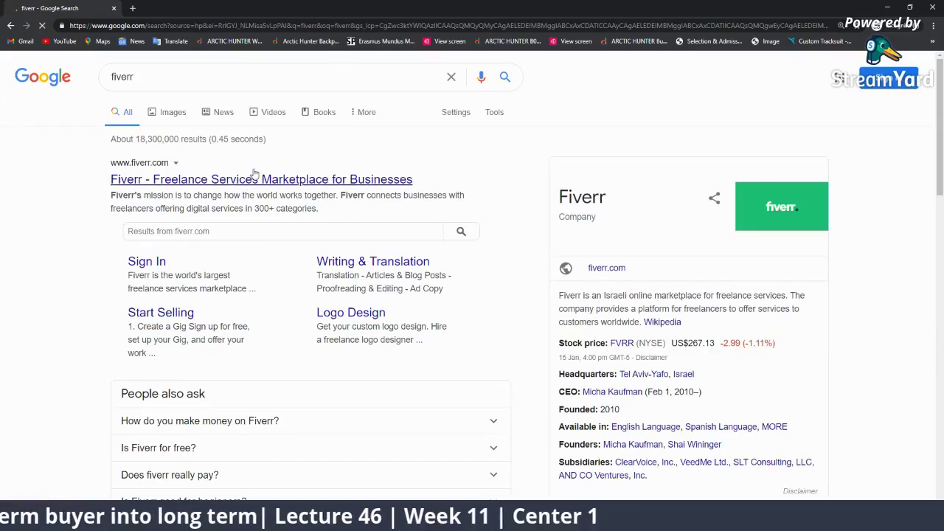
Open the Fiverr website and search for 'skin retouching photoshop' gigs.
{"action": "left_click", "coordinate": [250, 177]}
{"action": "type", "text": "skin retouching photos"}
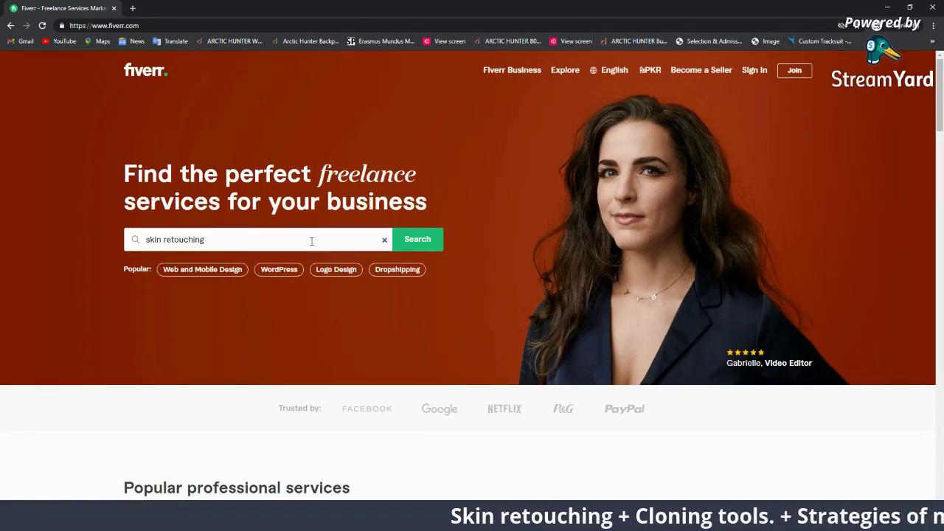
{"action": "type", "text": "hop"}
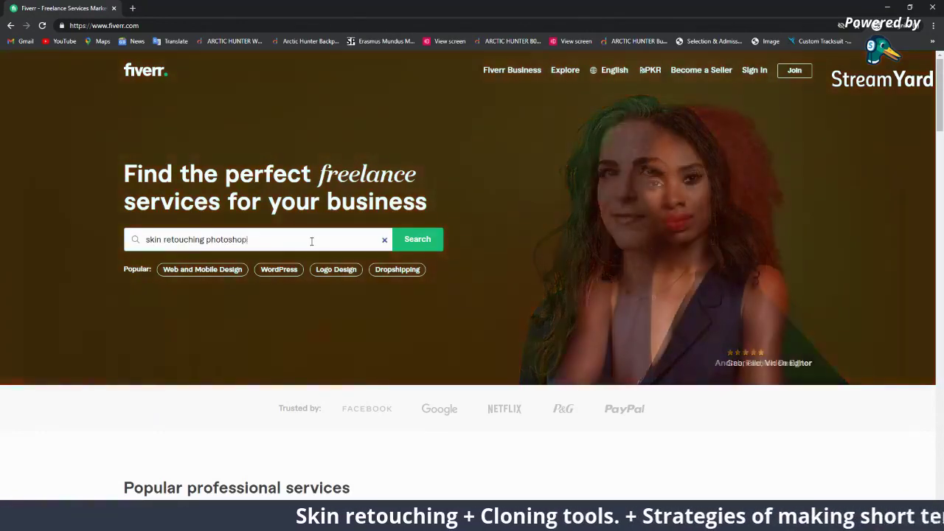
{"action": "key", "text": "Return"}
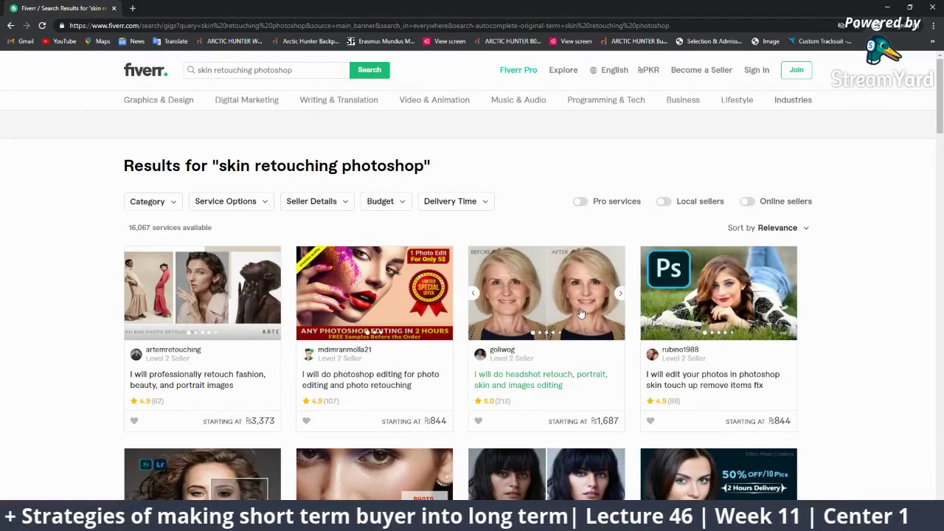
Scroll the results and open the 'I will photoshop your skin color' gig in a new tab.
{"action": "mouse_move", "coordinate": [940, 96]}
{"action": "left_mouse_down"}
{"action": "mouse_move", "coordinate": [941, 255]}
{"action": "mouse_move", "coordinate": [941, 215]}
{"action": "left_mouse_up"}
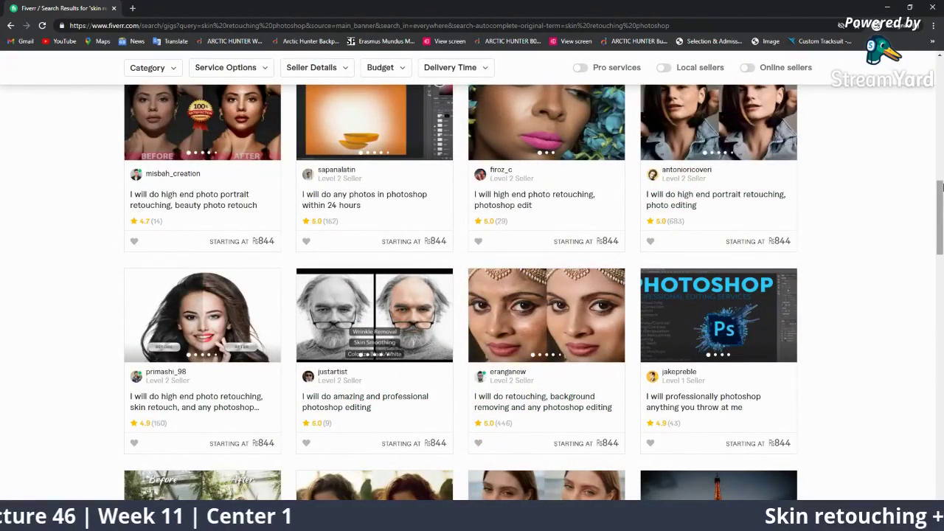
{"action": "left_click_drag", "start_coordinate": [941, 188], "coordinate": [941, 388]}
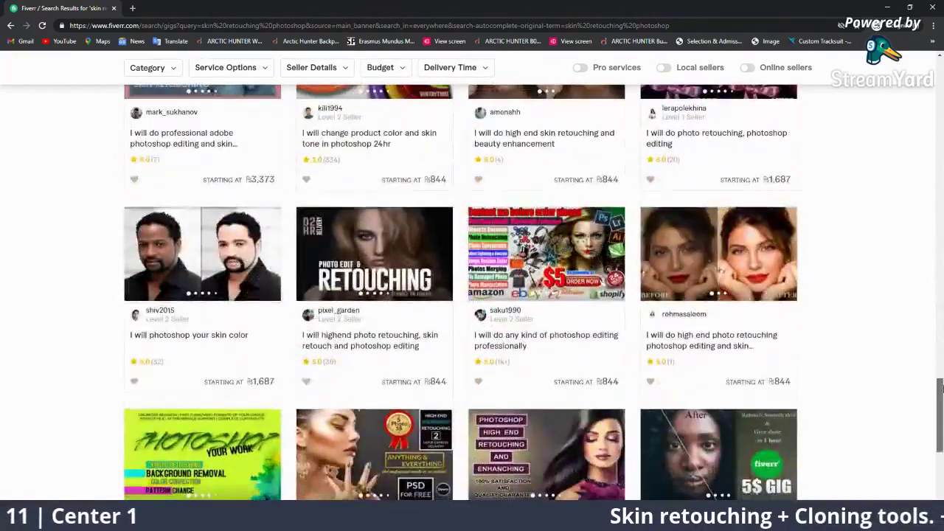
{"action": "scroll", "coordinate": [582, 295], "scroll_direction": "down", "scroll_amount": 1}
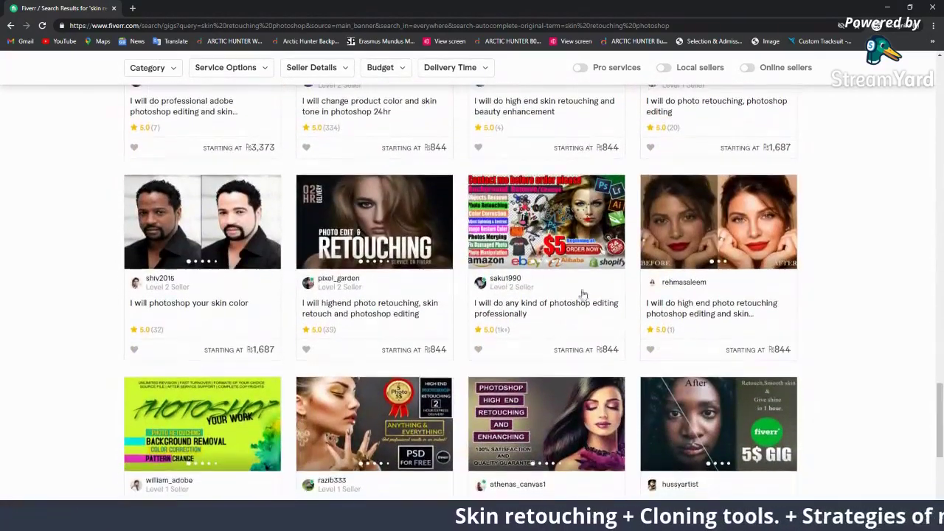
{"action": "mouse_move", "coordinate": [202, 221]}
{"action": "right_click", "coordinate": [161, 233]}
{"action": "left_click", "coordinate": [199, 242]}
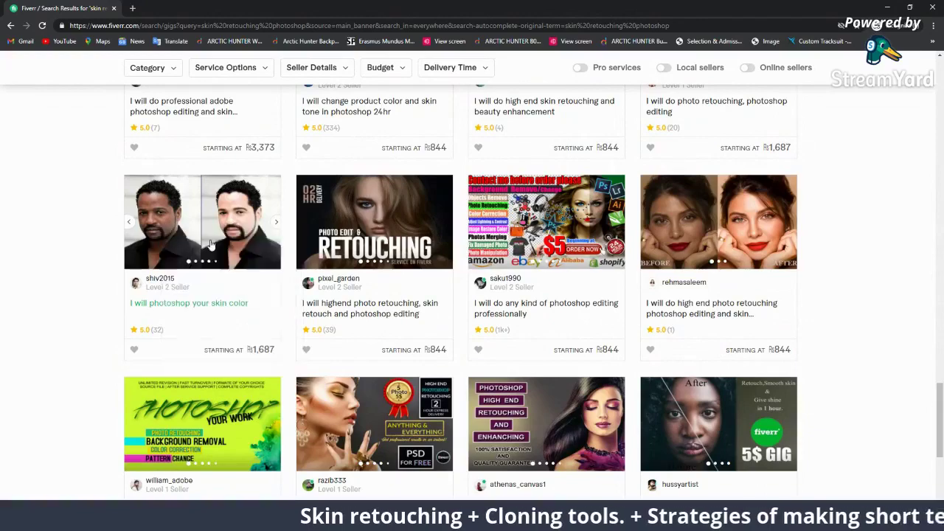
{"action": "left_click", "coordinate": [177, 7]}
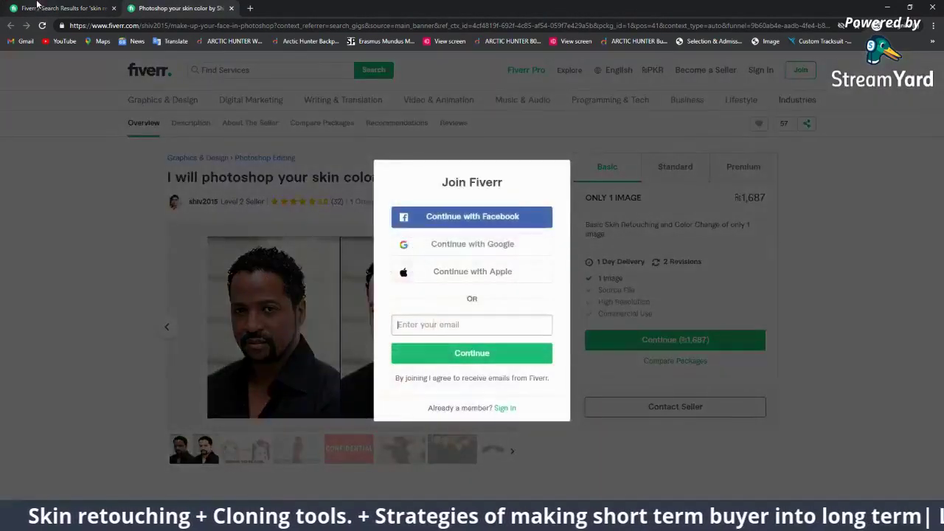
Go back to the Fiverr search results and scroll through the listings.
{"action": "left_click", "coordinate": [50, 7]}
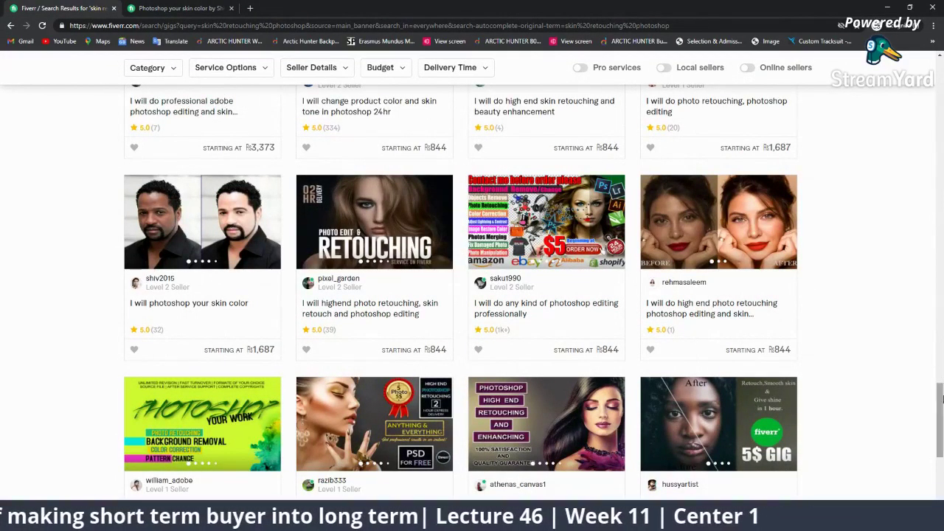
{"action": "left_click_drag", "start_coordinate": [940, 399], "coordinate": [938, 66]}
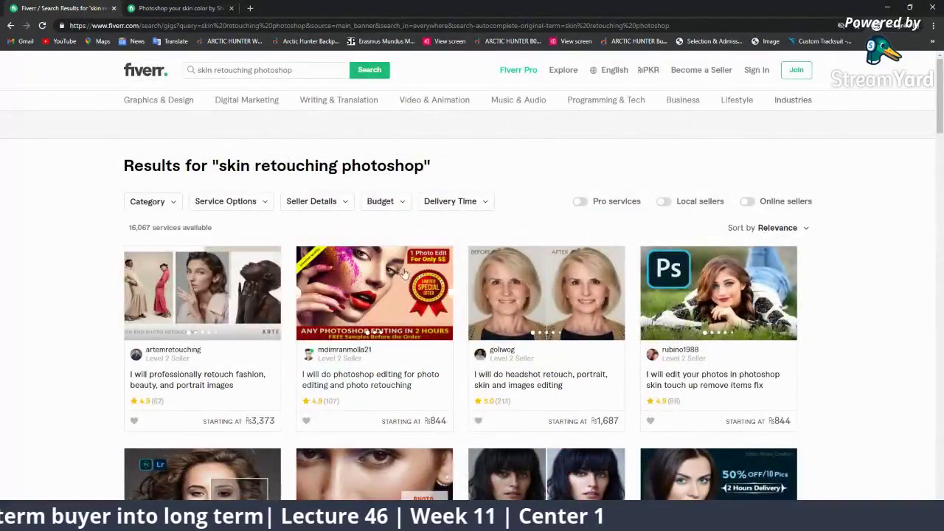
{"action": "mouse_move", "coordinate": [153, 229]}
{"action": "left_mouse_down"}
{"action": "mouse_move", "coordinate": [111, 233]}
{"action": "mouse_move", "coordinate": [135, 228]}
{"action": "left_mouse_up"}
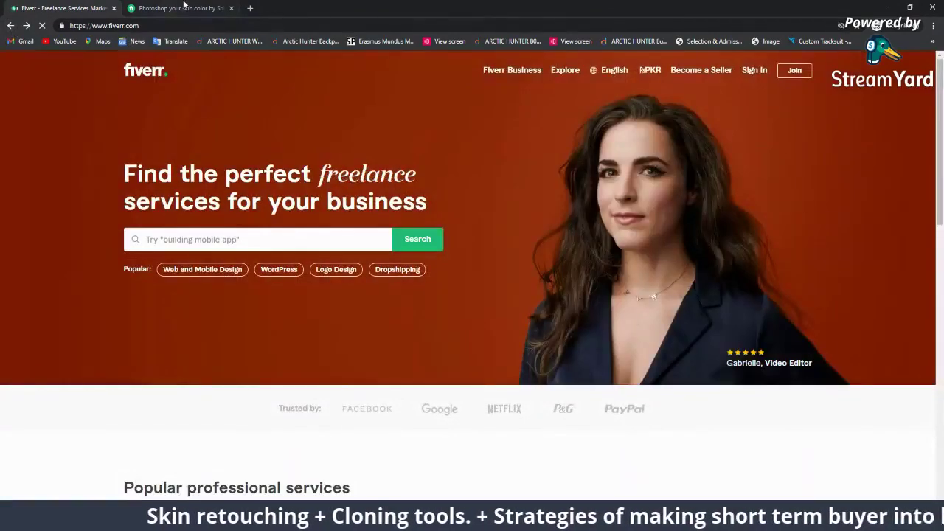
On the skin color gig, dismiss the Join prompt and view the tank top and review gallery images.
{"action": "left_click", "coordinate": [195, 7]}
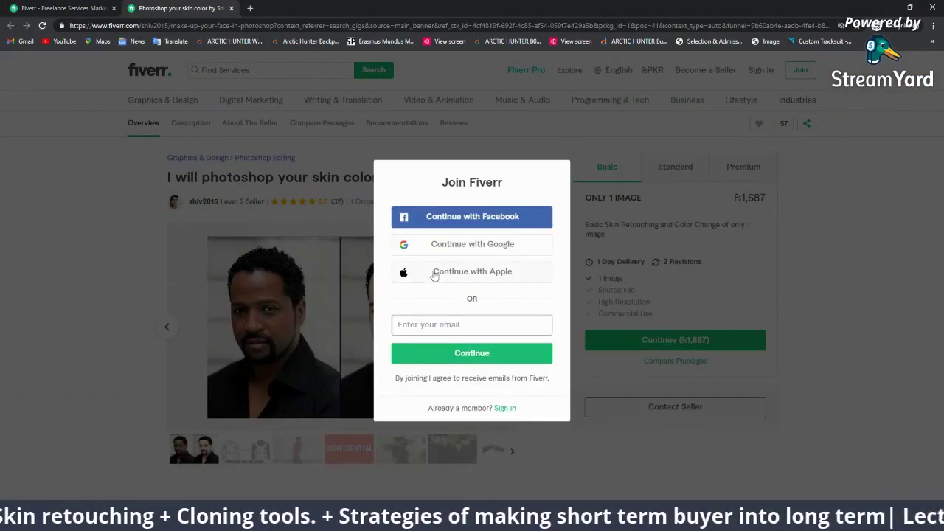
{"action": "left_click", "coordinate": [756, 398]}
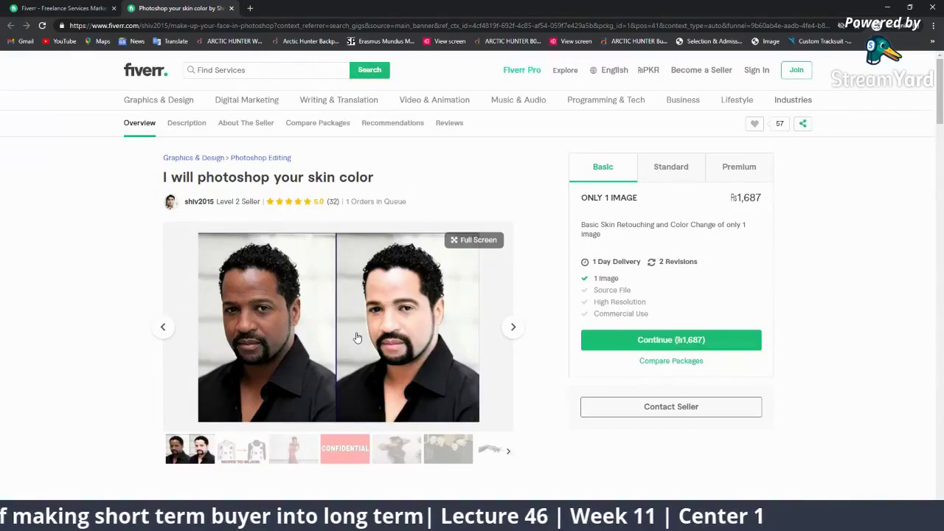
{"action": "scroll", "coordinate": [357, 337], "scroll_direction": "down", "scroll_amount": 2}
{"action": "scroll", "coordinate": [357, 337], "scroll_direction": "down", "scroll_amount": 2}
{"action": "scroll", "coordinate": [277, 329], "scroll_direction": "up", "scroll_amount": 2}
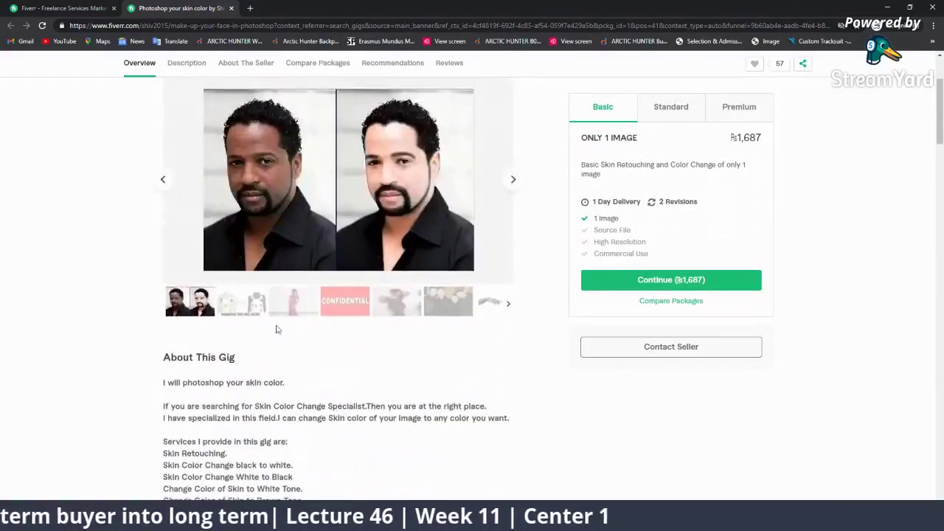
{"action": "left_click", "coordinate": [247, 317]}
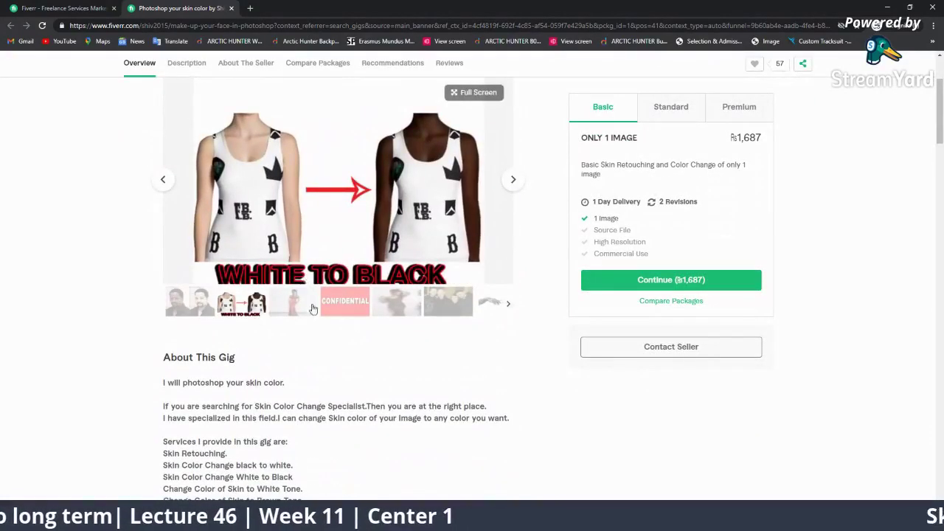
{"action": "scroll", "coordinate": [223, 348], "scroll_direction": "up", "scroll_amount": 1}
{"action": "left_click", "coordinate": [190, 351]}
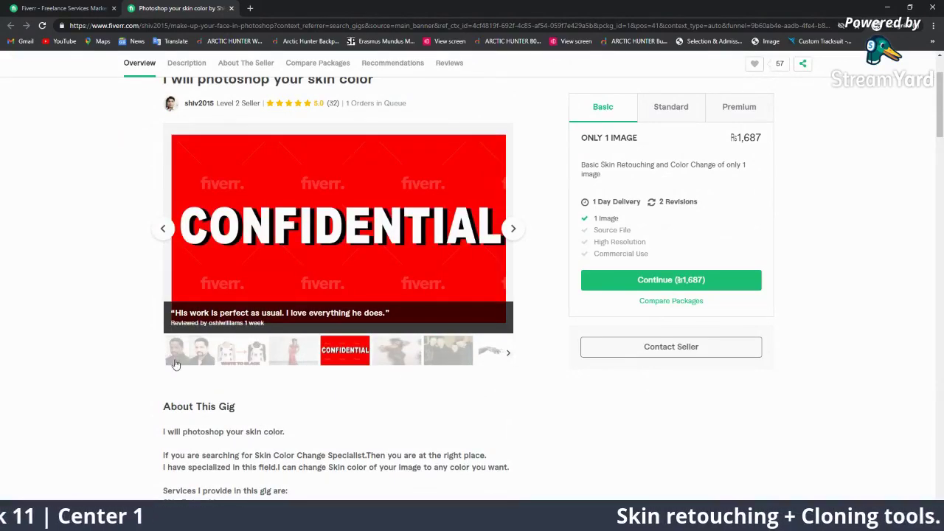
Scroll through the gig's seller details and reviews, then return to the Fiverr homepage.
{"action": "scroll", "coordinate": [309, 392], "scroll_direction": "down", "scroll_amount": 4}
{"action": "scroll", "coordinate": [309, 392], "scroll_direction": "down", "scroll_amount": 3}
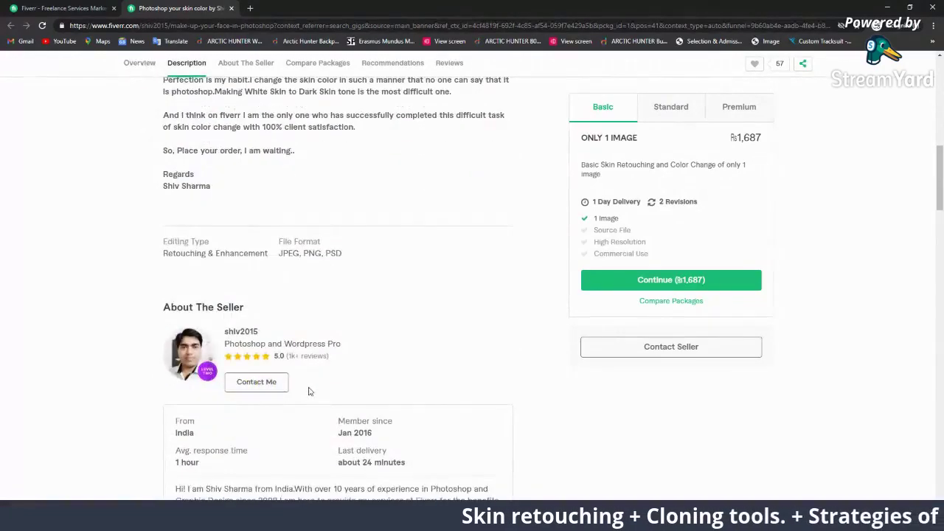
{"action": "scroll", "coordinate": [309, 392], "scroll_direction": "down", "scroll_amount": 4}
{"action": "scroll", "coordinate": [309, 385], "scroll_direction": "down", "scroll_amount": 5}
{"action": "scroll", "coordinate": [309, 385], "scroll_direction": "down", "scroll_amount": 7}
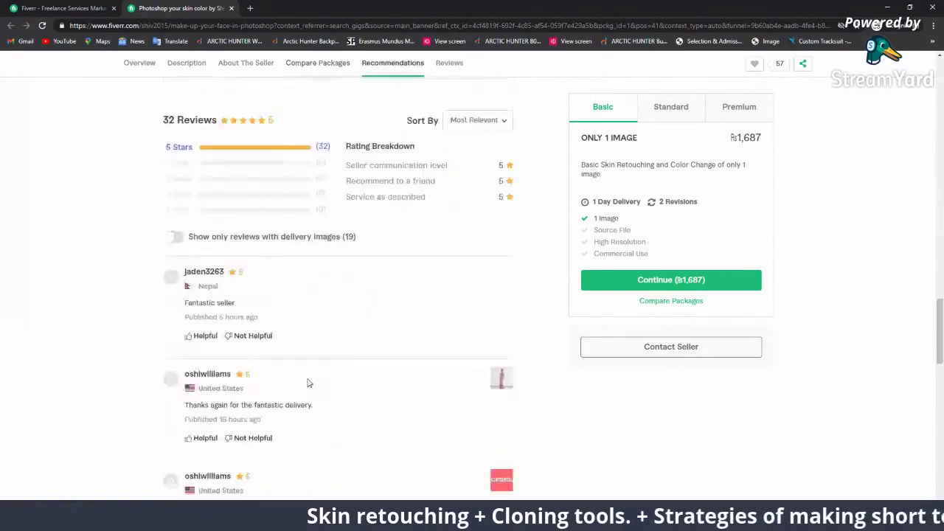
{"action": "scroll", "coordinate": [306, 381], "scroll_direction": "down", "scroll_amount": 3}
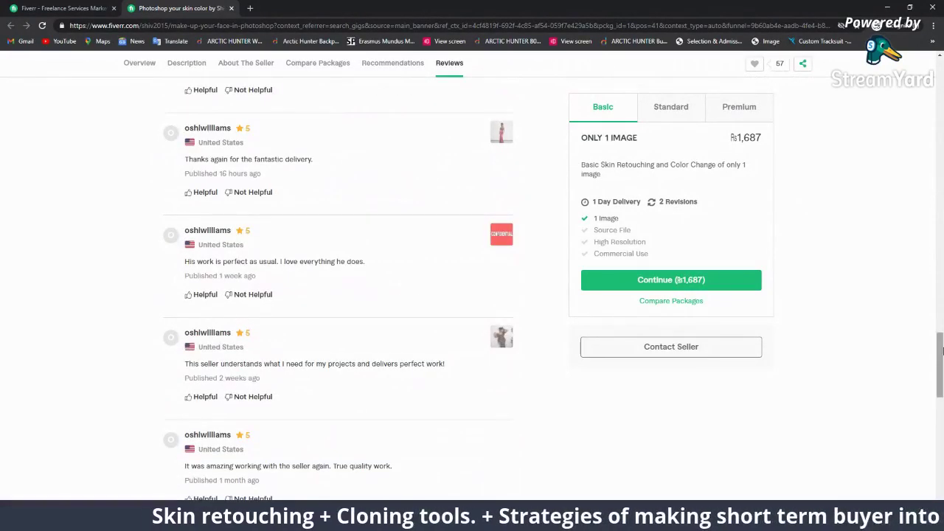
{"action": "left_click_drag", "start_coordinate": [940, 361], "coordinate": [925, 35]}
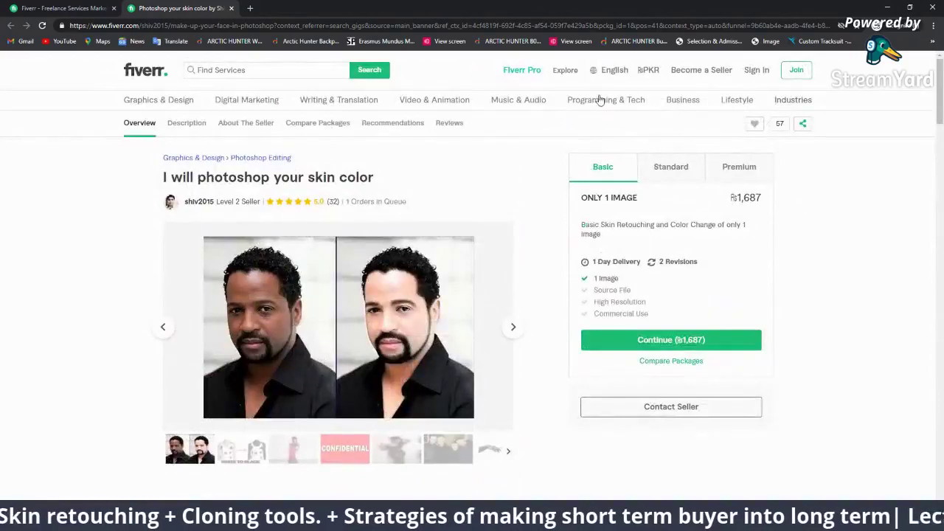
{"action": "left_click", "coordinate": [133, 74]}
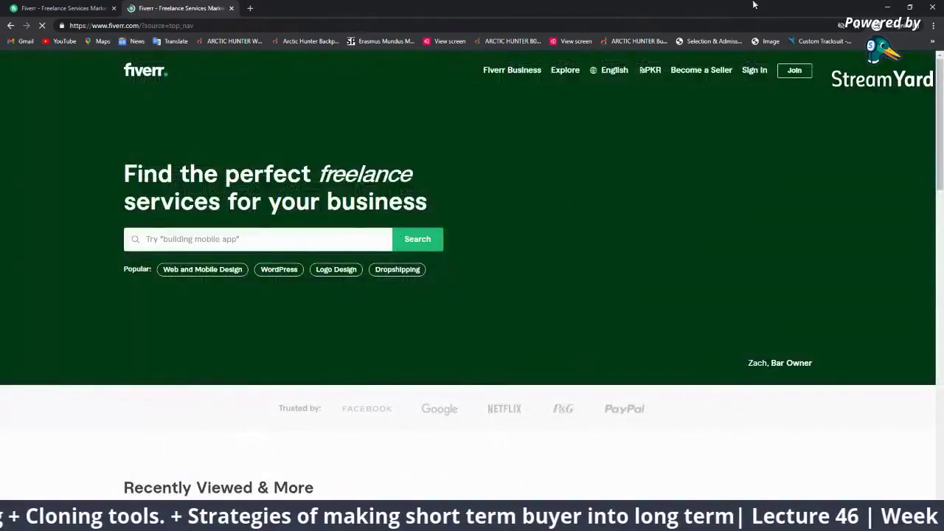
Bring the StreamYard studio forward, reveal the hidden viewer comment in chat, and dim the screen.
{"action": "left_click", "coordinate": [887, 7]}
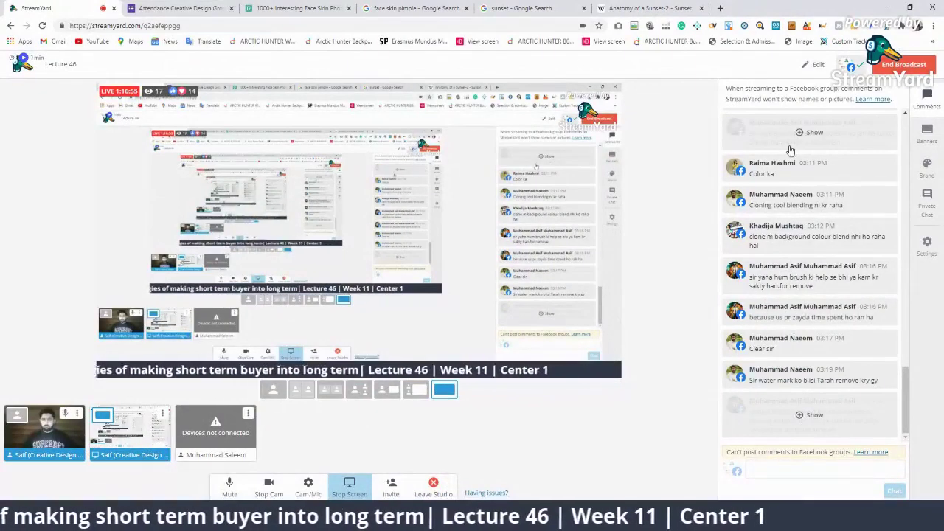
{"action": "left_click", "coordinate": [789, 150]}
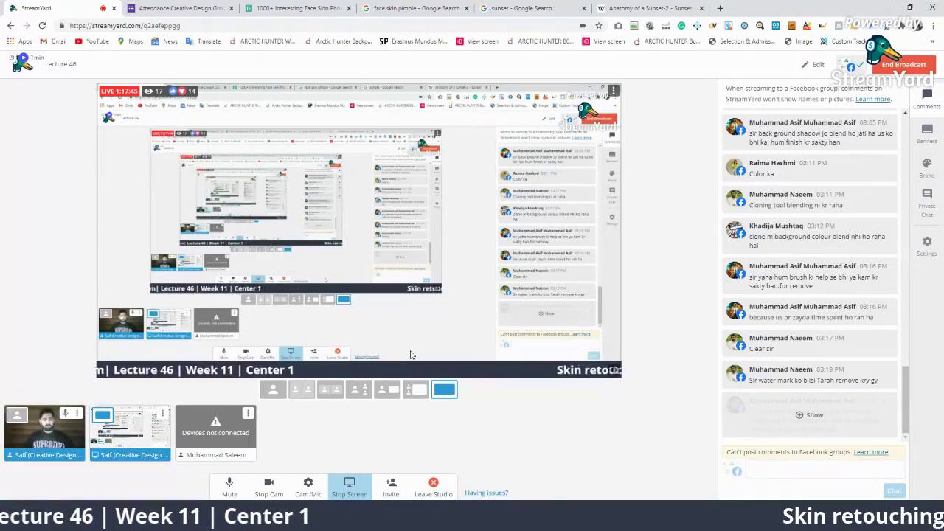
{"action": "key", "text": "XF86MonBrightnessDown"}
{"action": "key", "text": "XF86MonBrightnessDown"}
{"action": "key", "text": "XF86MonBrightnessDown"}
{"action": "key", "text": "XF86MonBrightnessDown"}
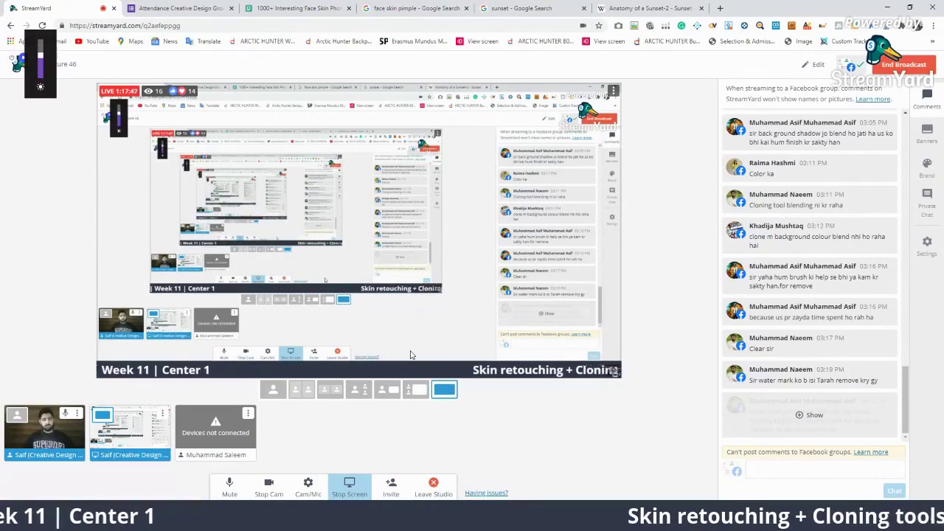
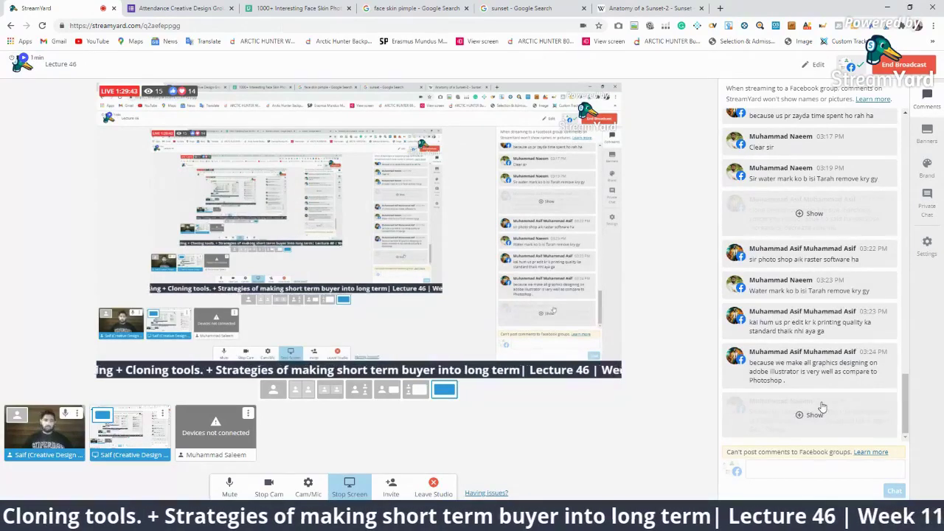
Briefly show the viewer's mockup question on the stream, then hide it again.
{"action": "left_click", "coordinate": [819, 413]}
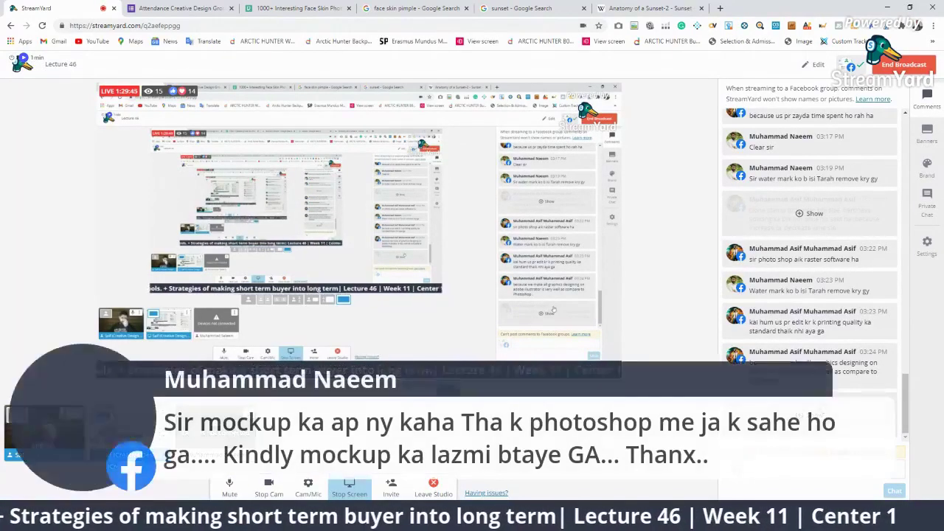
{"action": "left_click", "coordinate": [818, 415]}
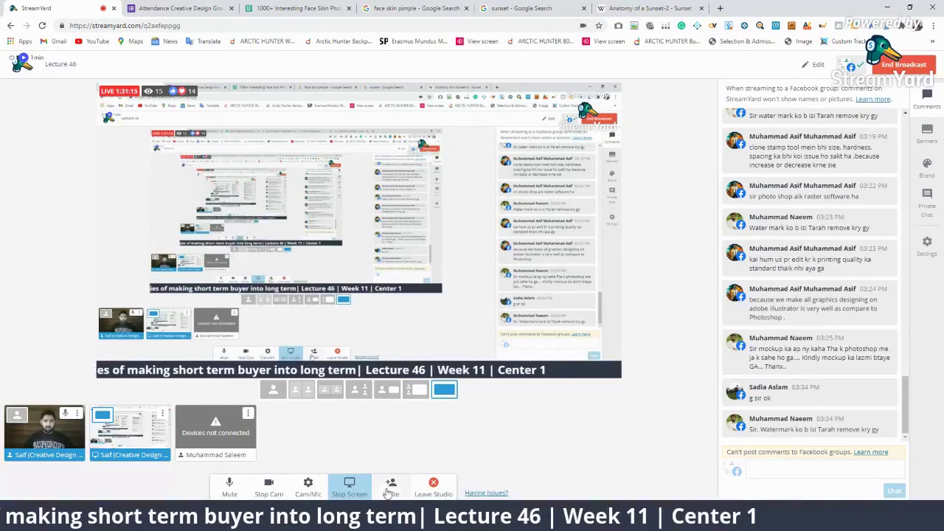
Fix 'on call' to 'on-call' in the Lecture 46 description via spellcheck, then close the settings.
{"action": "left_click", "coordinate": [814, 65]}
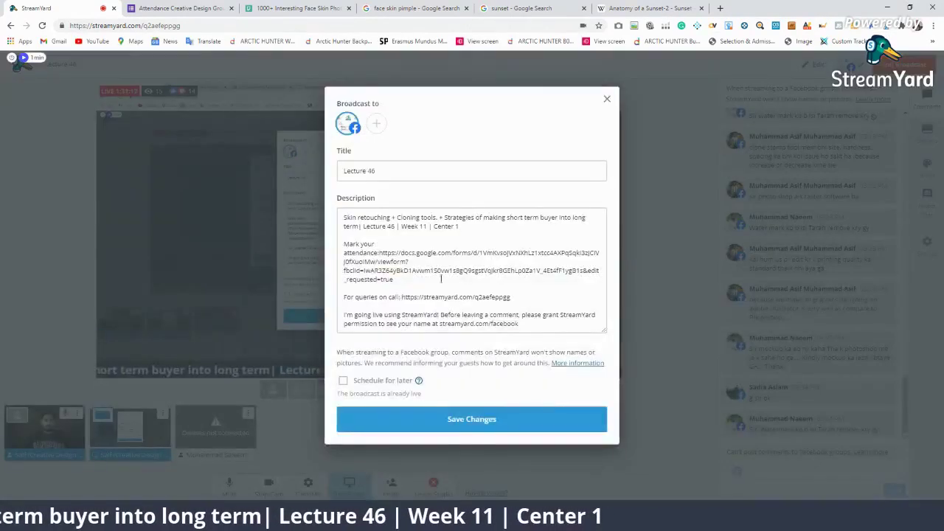
{"action": "left_click_drag", "start_coordinate": [527, 288], "coordinate": [402, 298]}
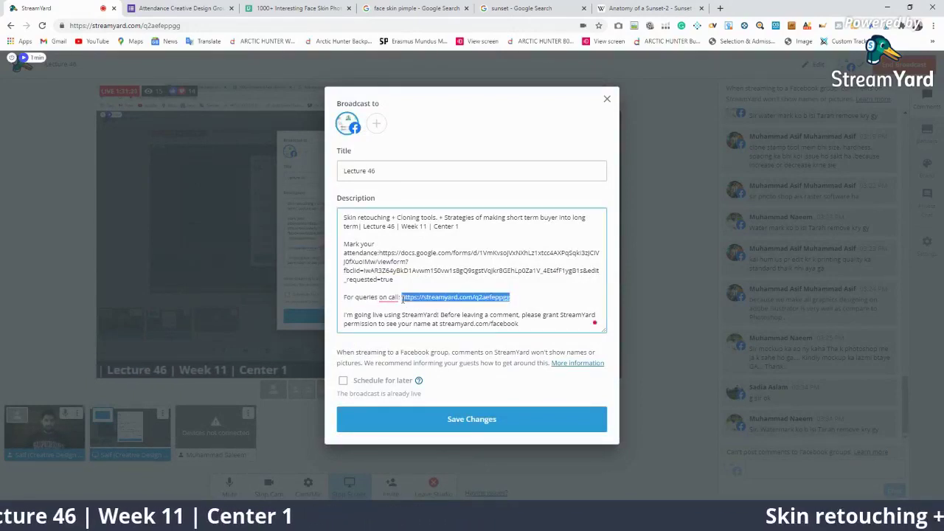
{"action": "right_click", "coordinate": [388, 297]}
{"action": "left_click", "coordinate": [387, 323]}
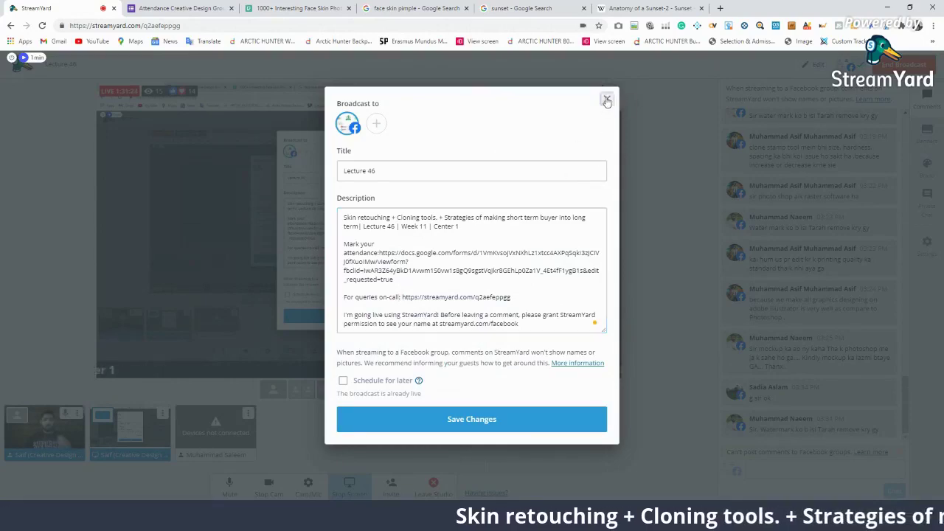
{"action": "left_click", "coordinate": [606, 101]}
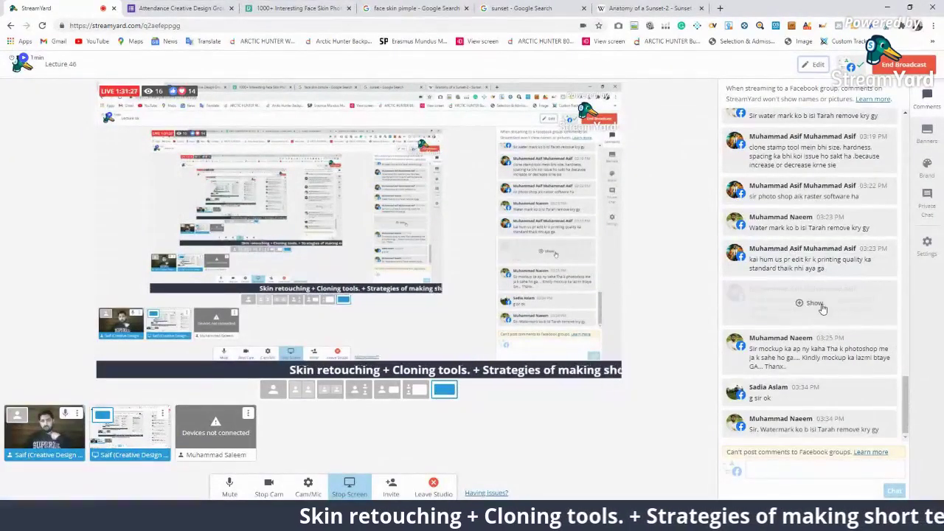
{"action": "mouse_move", "coordinate": [811, 262]}
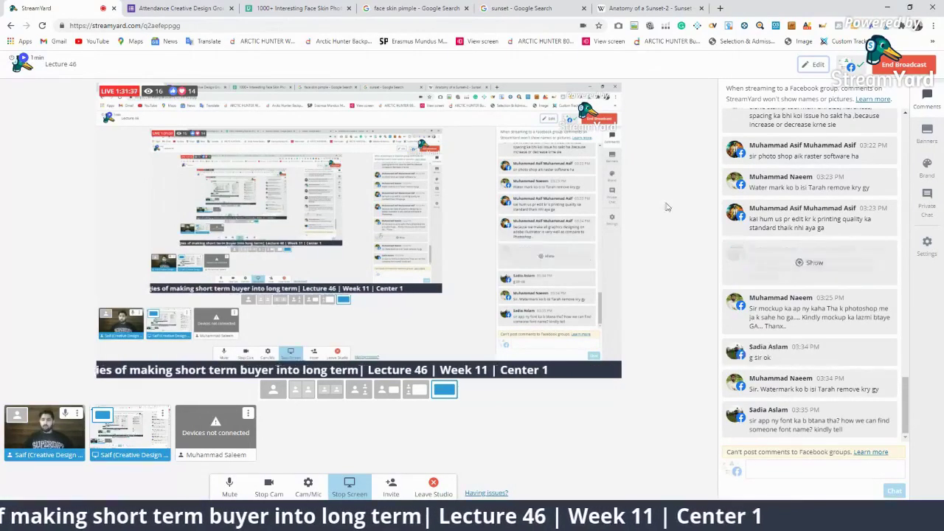
Search Google for 'font identifier' in a new browser tab.
{"action": "left_click", "coordinate": [649, 9]}
{"action": "left_click", "coordinate": [720, 8]}
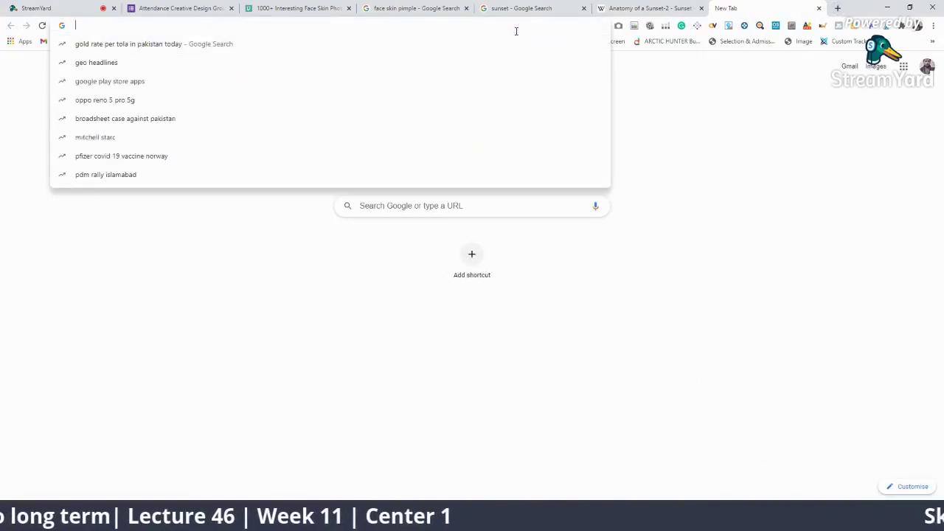
{"action": "type", "text": "font id"}
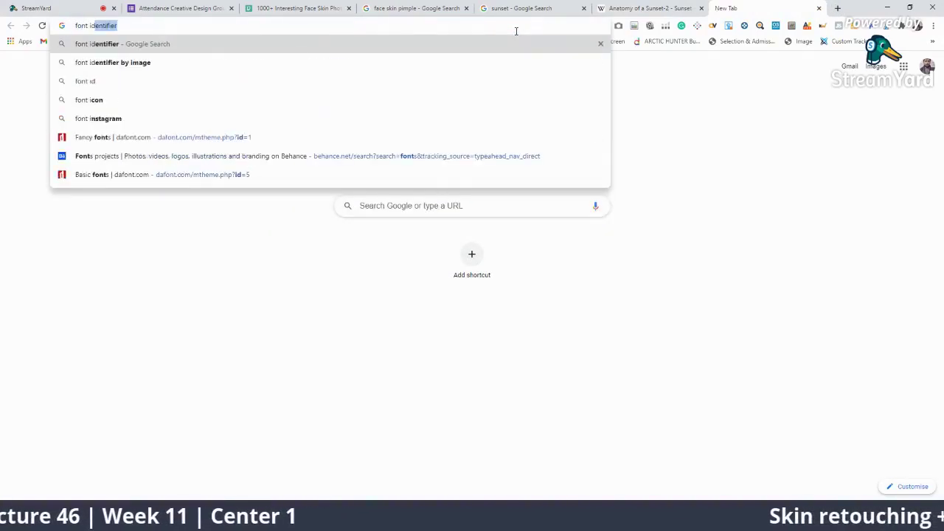
{"action": "type", "text": "en"}
{"action": "key", "text": "Return"}
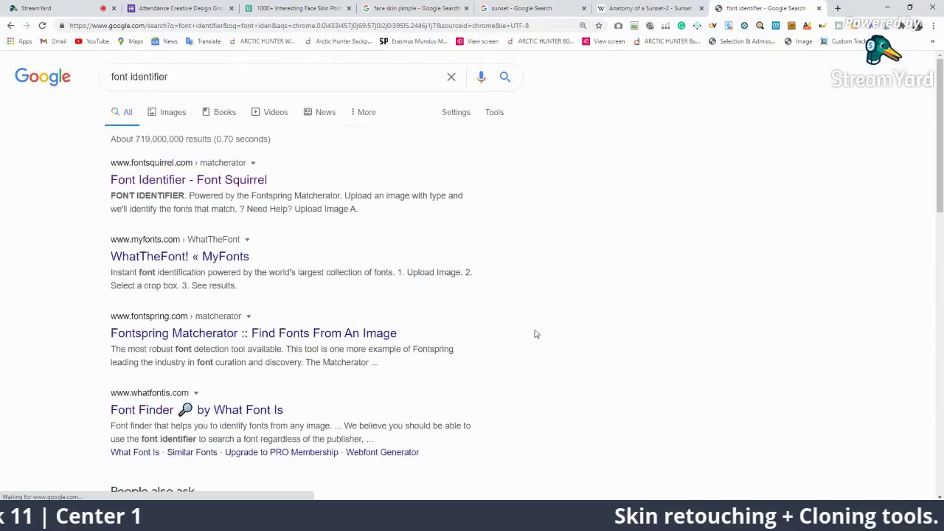
Open the Font Squirrel Font Identifier result in a new tab.
{"action": "scroll", "coordinate": [246, 267], "scroll_direction": "down", "scroll_amount": 1}
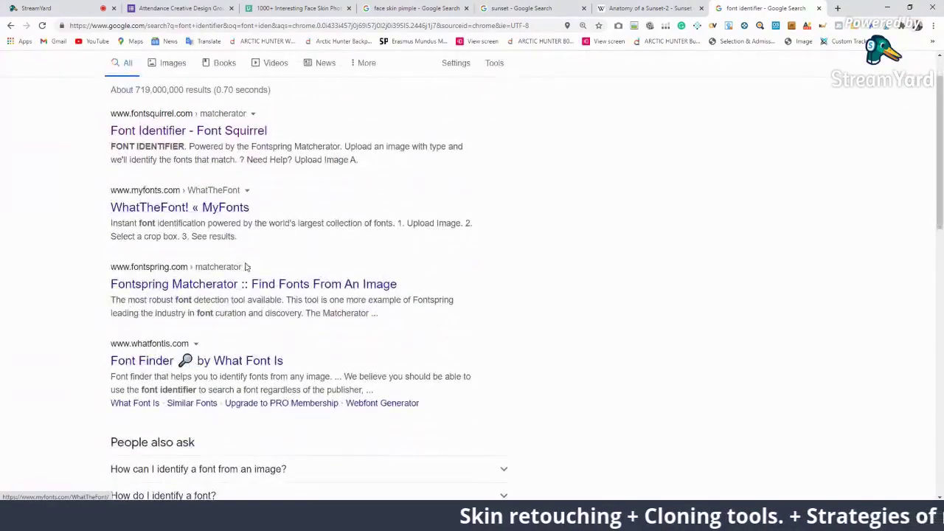
{"action": "scroll", "coordinate": [214, 273], "scroll_direction": "down", "scroll_amount": 2}
{"action": "scroll", "coordinate": [206, 273], "scroll_direction": "down", "scroll_amount": 1}
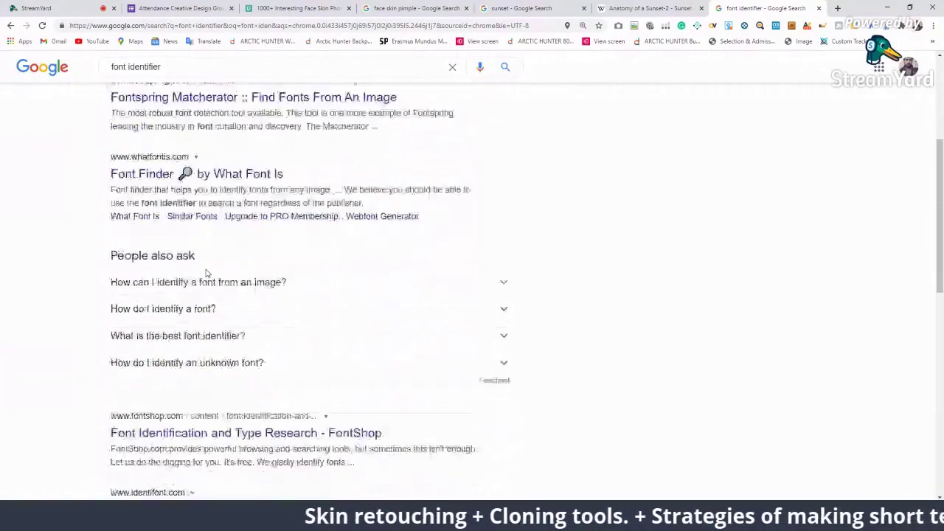
{"action": "scroll", "coordinate": [207, 273], "scroll_direction": "up", "scroll_amount": 1}
{"action": "scroll", "coordinate": [147, 302], "scroll_direction": "up", "scroll_amount": 3}
{"action": "right_click", "coordinate": [178, 181]}
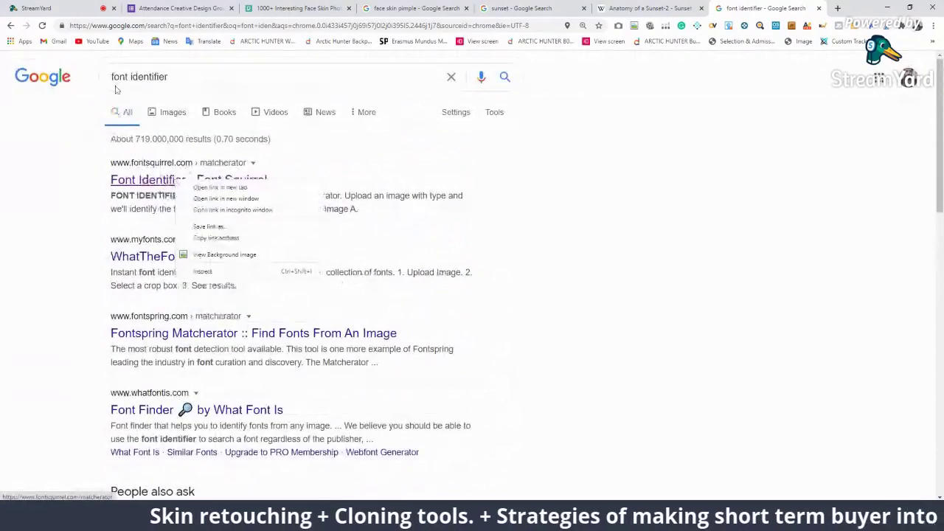
{"action": "left_click", "coordinate": [219, 187]}
Upload the Brainpicker2 image from Downloads to Font Squirrel's Font Identifier.
{"action": "left_click", "coordinate": [748, 8]}
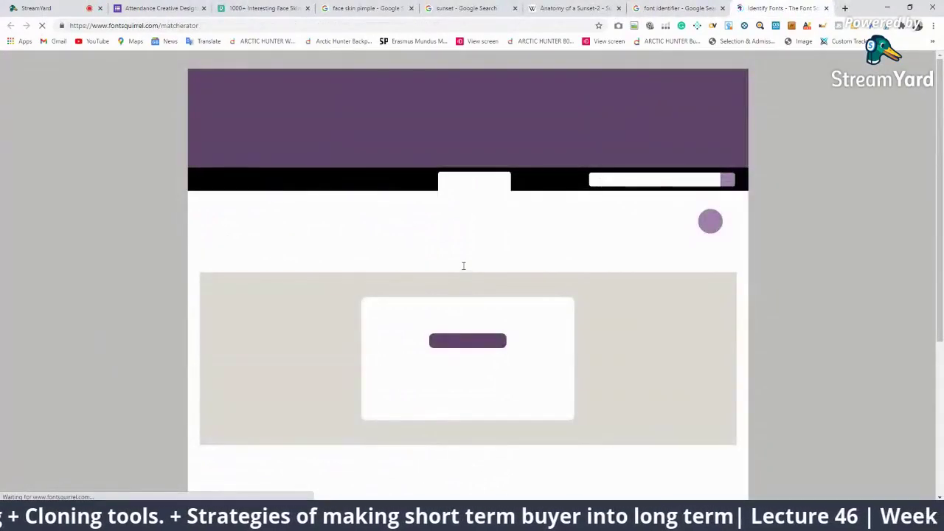
{"action": "scroll", "coordinate": [474, 256], "scroll_direction": "down", "scroll_amount": 2}
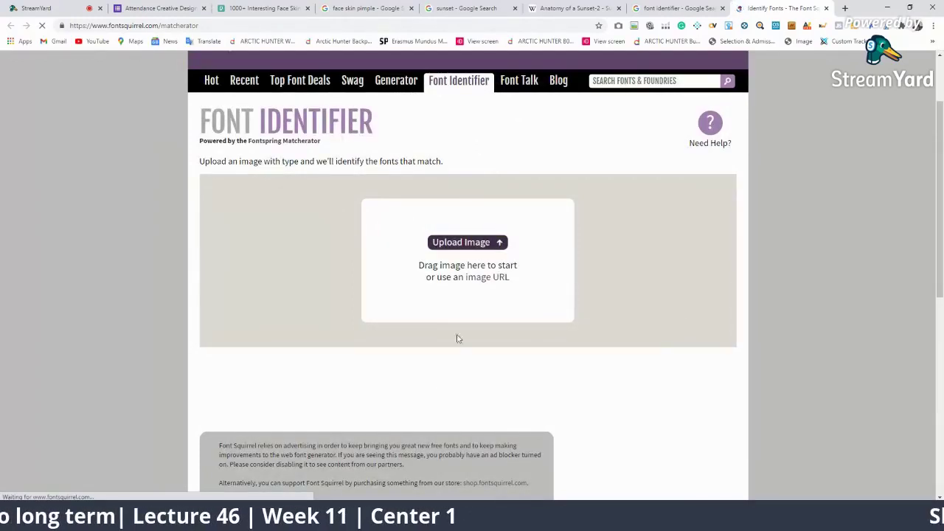
{"action": "left_click", "coordinate": [460, 262]}
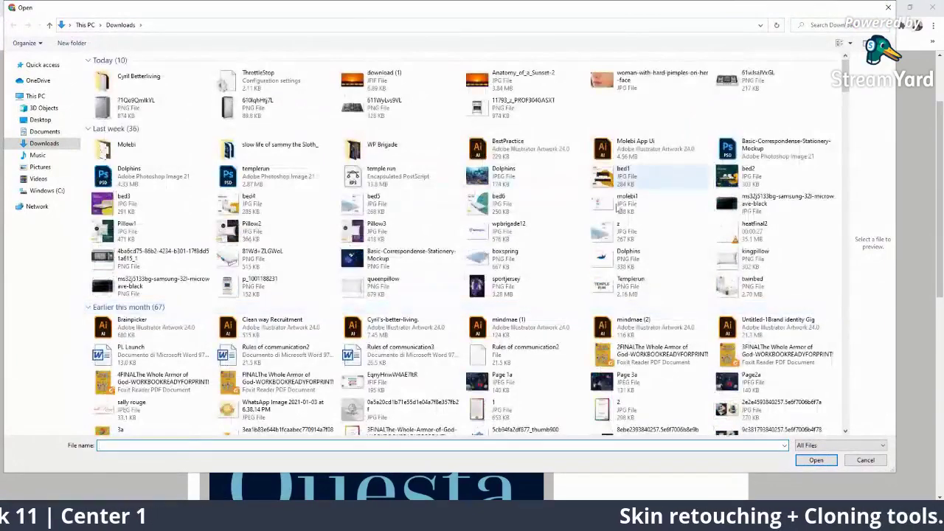
{"action": "scroll", "coordinate": [516, 324], "scroll_direction": "down", "scroll_amount": 1}
{"action": "scroll", "coordinate": [679, 349], "scroll_direction": "down", "scroll_amount": 2}
{"action": "scroll", "coordinate": [680, 350], "scroll_direction": "down", "scroll_amount": 1}
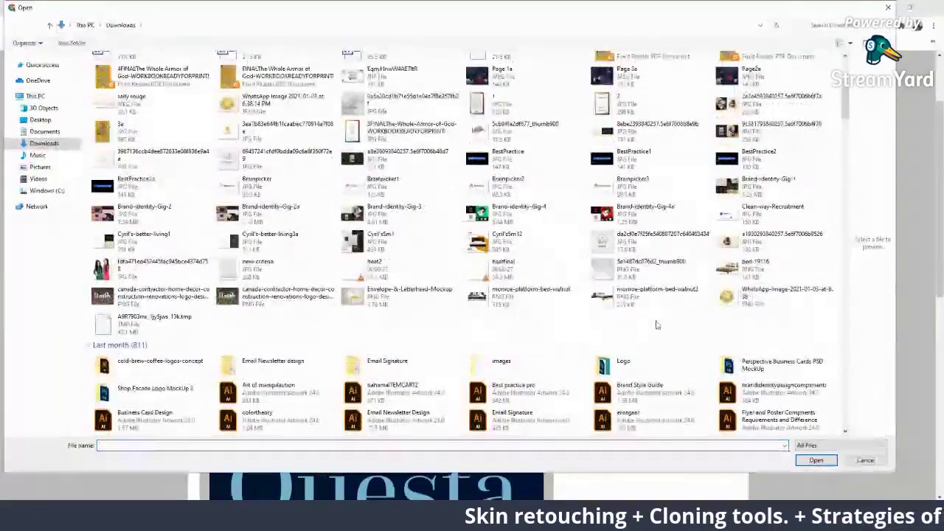
{"action": "left_click", "coordinate": [633, 185]}
{"action": "left_click", "coordinate": [528, 191]}
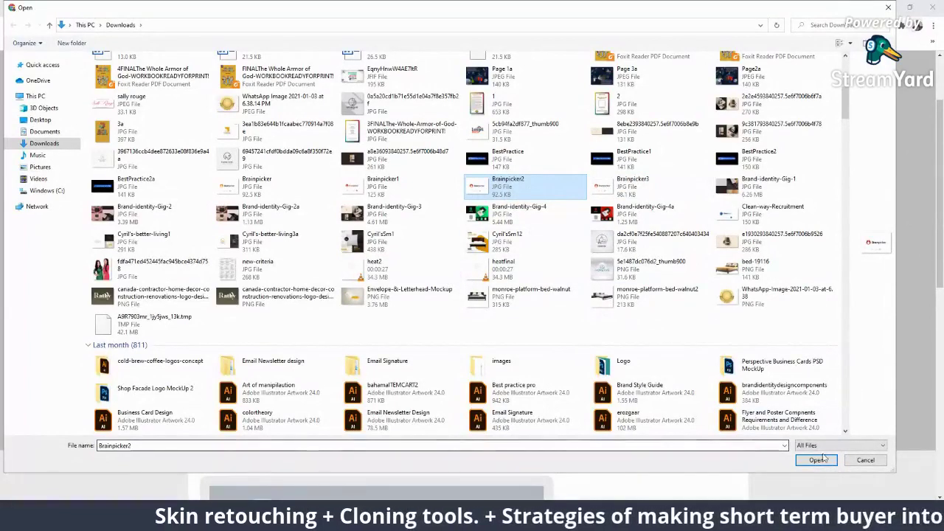
{"action": "double_click", "coordinate": [528, 186]}
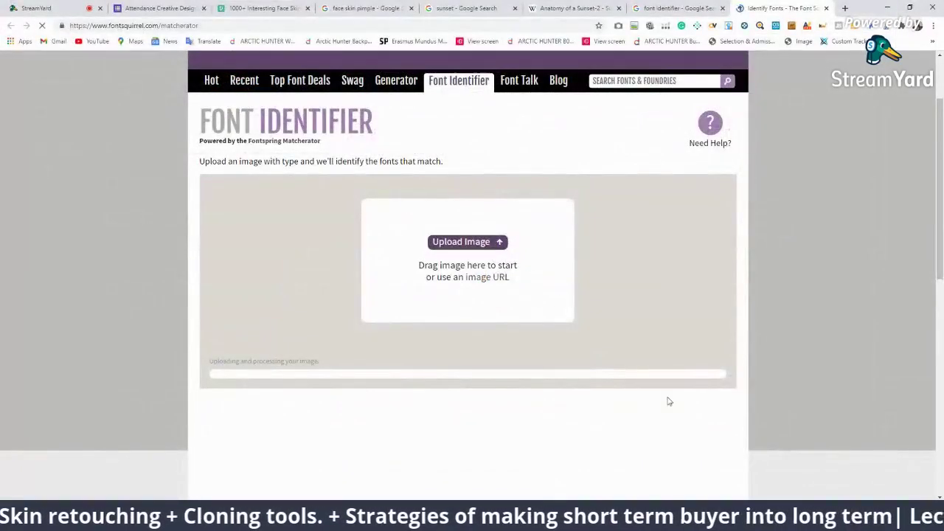
Crop tightly around the word 'Brainpicker', excluding the icon, and run Matcherate It!
{"action": "scroll", "coordinate": [629, 355], "scroll_direction": "down", "scroll_amount": 3}
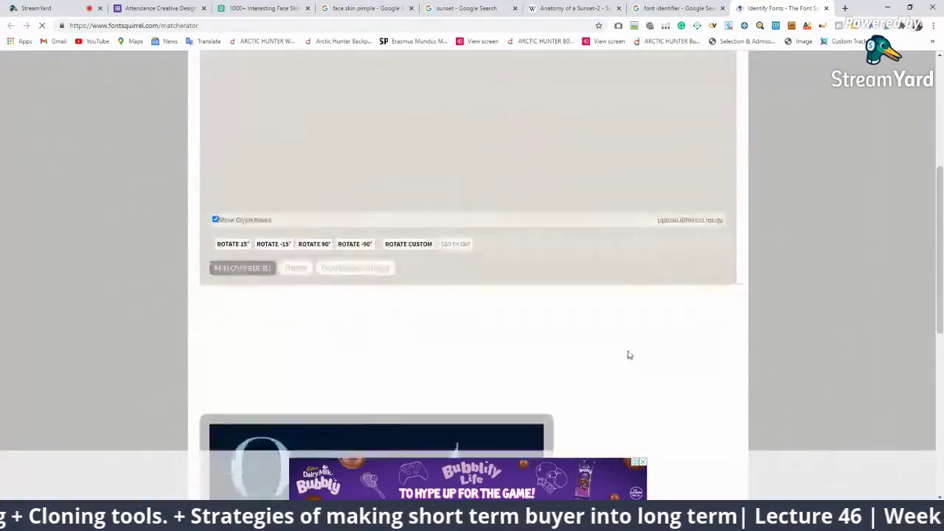
{"action": "scroll", "coordinate": [628, 355], "scroll_direction": "up", "scroll_amount": 2}
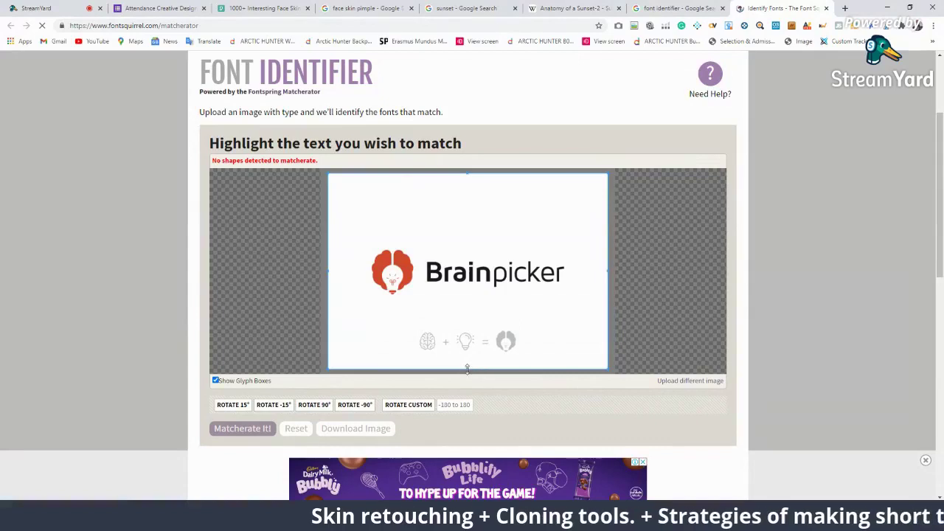
{"action": "left_click_drag", "start_coordinate": [467, 369], "coordinate": [466, 301]}
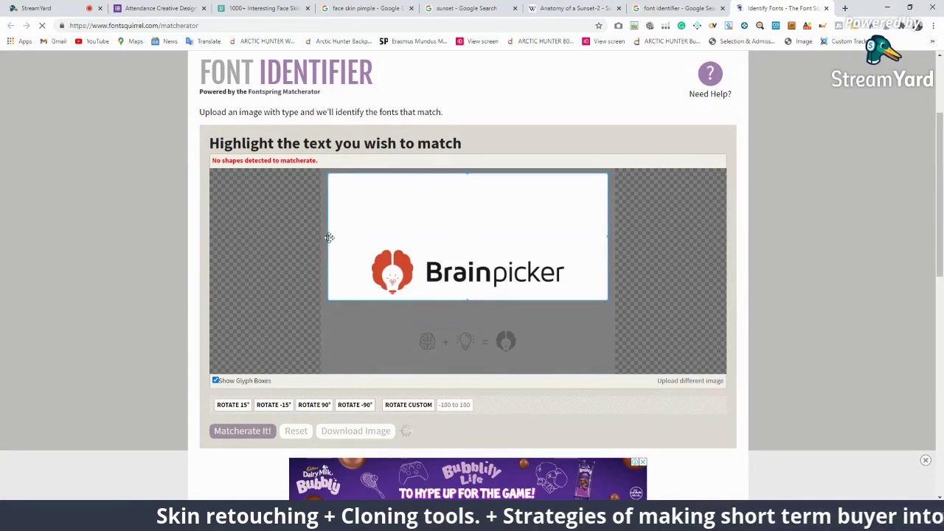
{"action": "left_click_drag", "start_coordinate": [328, 226], "coordinate": [418, 226]}
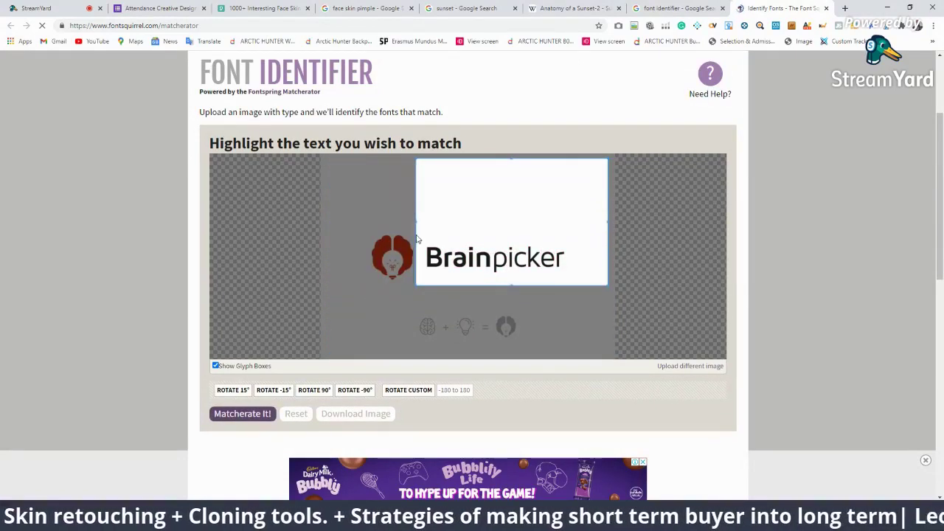
{"action": "left_click_drag", "start_coordinate": [515, 159], "coordinate": [516, 230]}
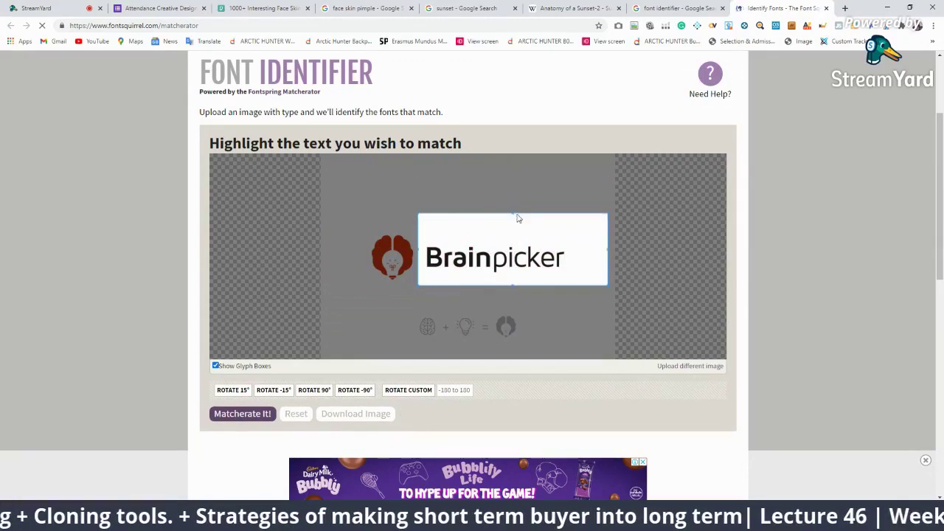
{"action": "left_click_drag", "start_coordinate": [609, 258], "coordinate": [581, 258]}
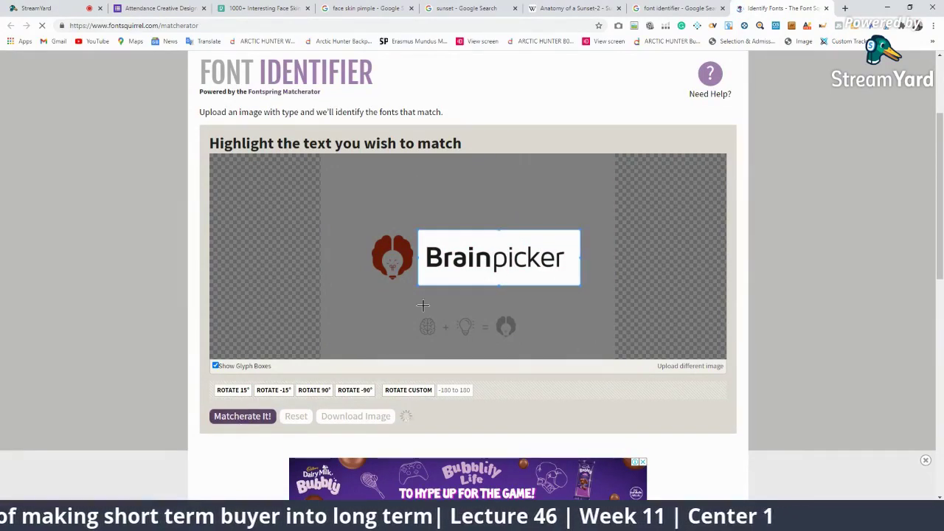
{"action": "left_click", "coordinate": [253, 415]}
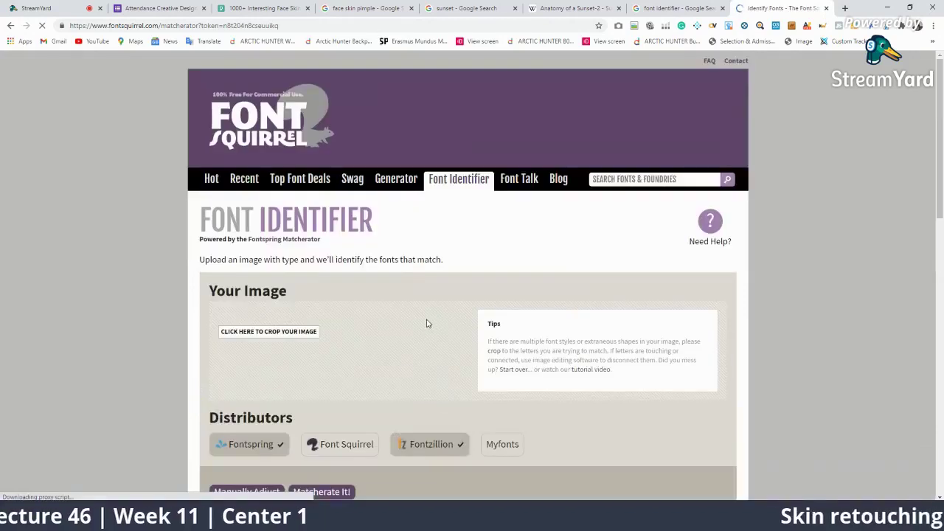
{"action": "scroll", "coordinate": [268, 319], "scroll_direction": "down", "scroll_amount": 5}
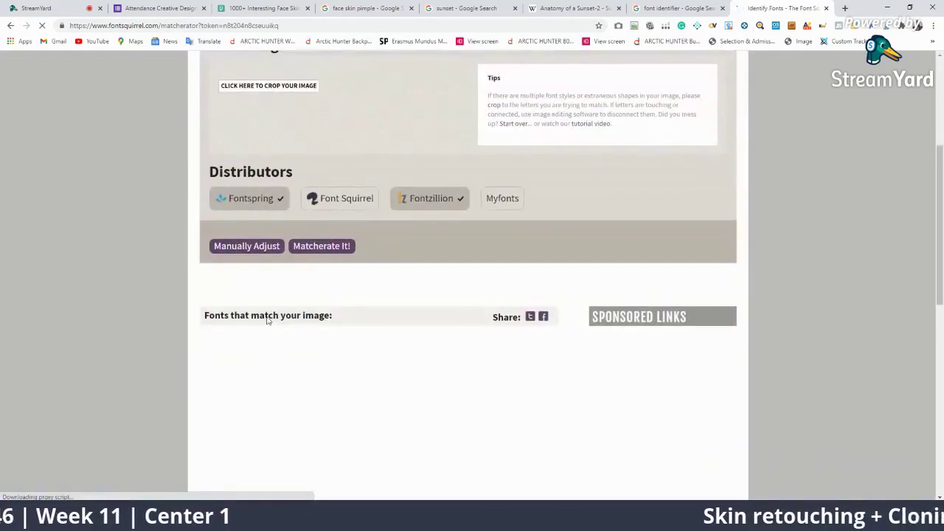
Include Font Squirrel, exclude Fontspring, and rerun the font match.
{"action": "left_click", "coordinate": [343, 221]}
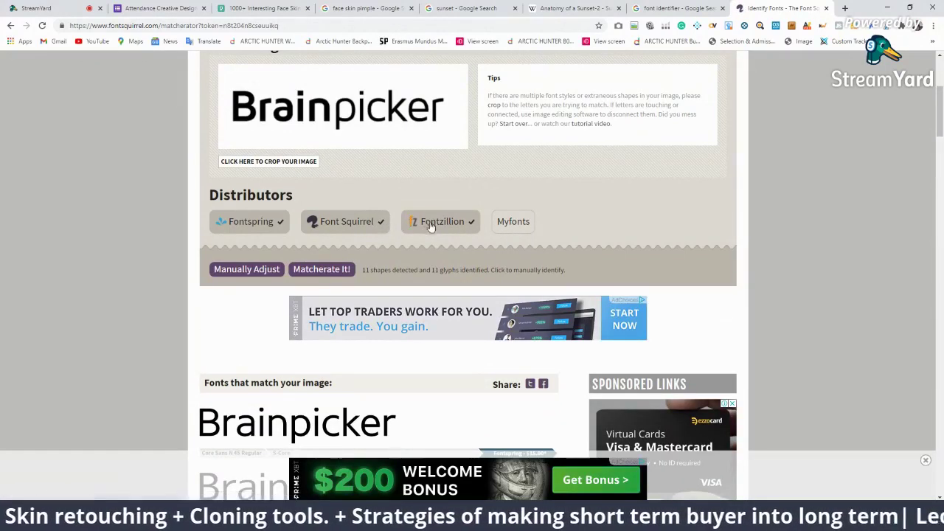
{"action": "left_click", "coordinate": [276, 222]}
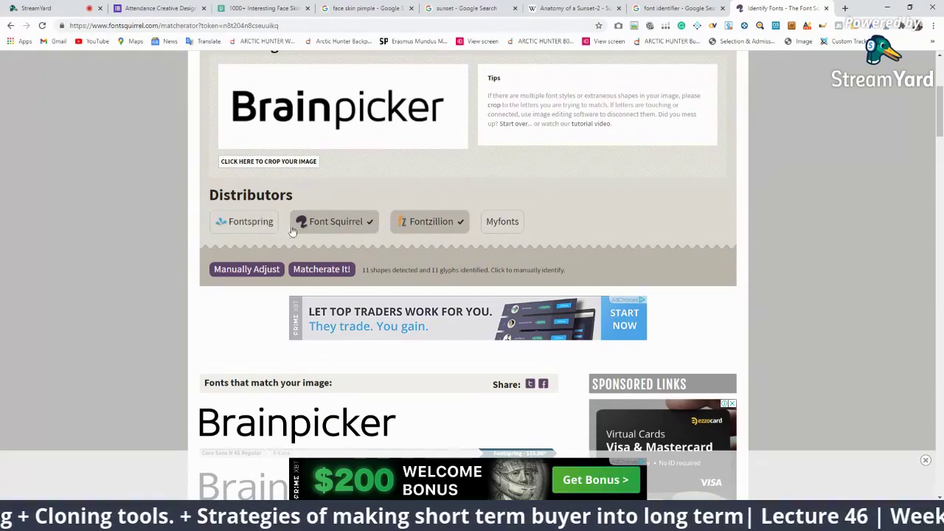
{"action": "scroll", "coordinate": [228, 337], "scroll_direction": "down", "scroll_amount": 2}
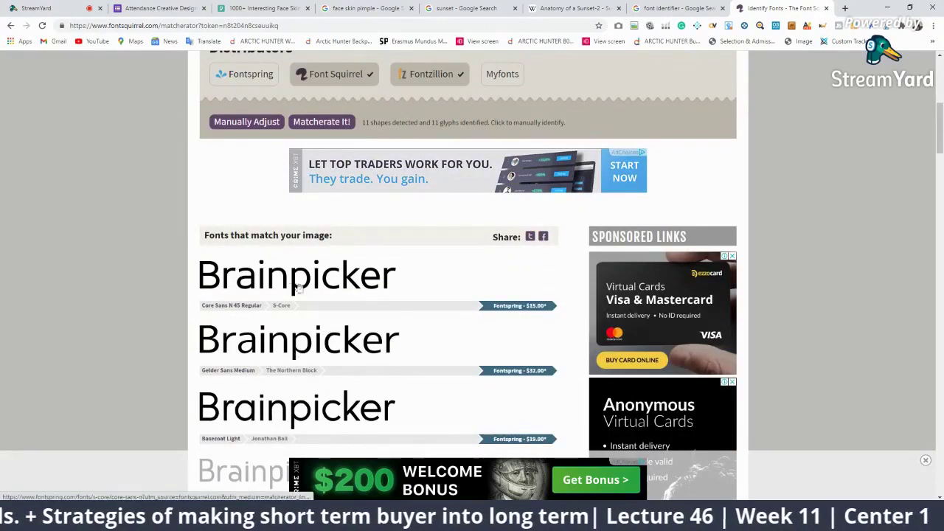
{"action": "scroll", "coordinate": [310, 284], "scroll_direction": "up", "scroll_amount": 1}
{"action": "scroll", "coordinate": [336, 272], "scroll_direction": "up", "scroll_amount": 1}
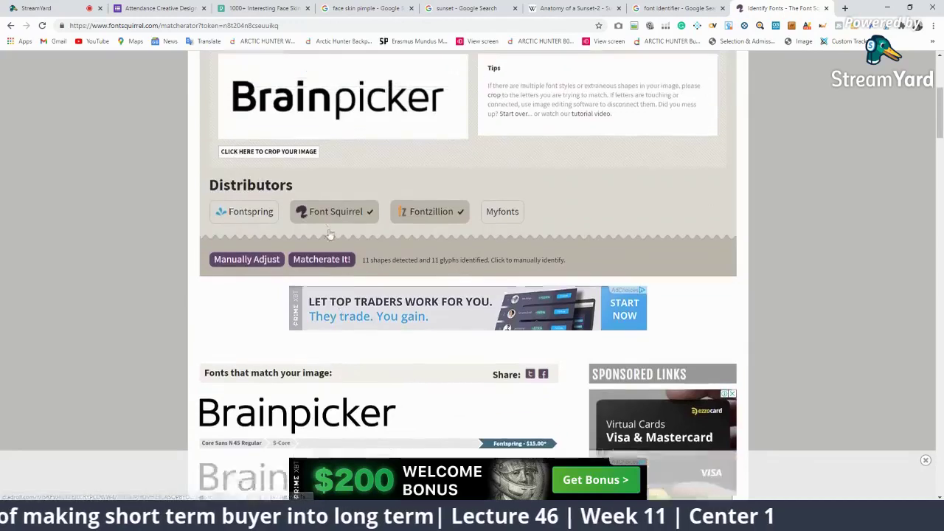
{"action": "scroll", "coordinate": [221, 276], "scroll_direction": "up", "scroll_amount": 1}
{"action": "left_click", "coordinate": [320, 318]}
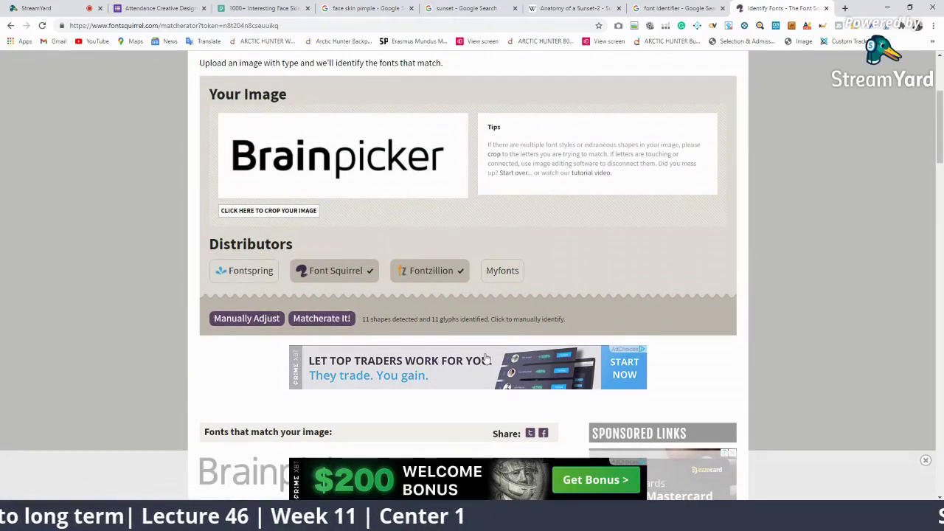
{"action": "scroll", "coordinate": [485, 357], "scroll_direction": "down", "scroll_amount": 3}
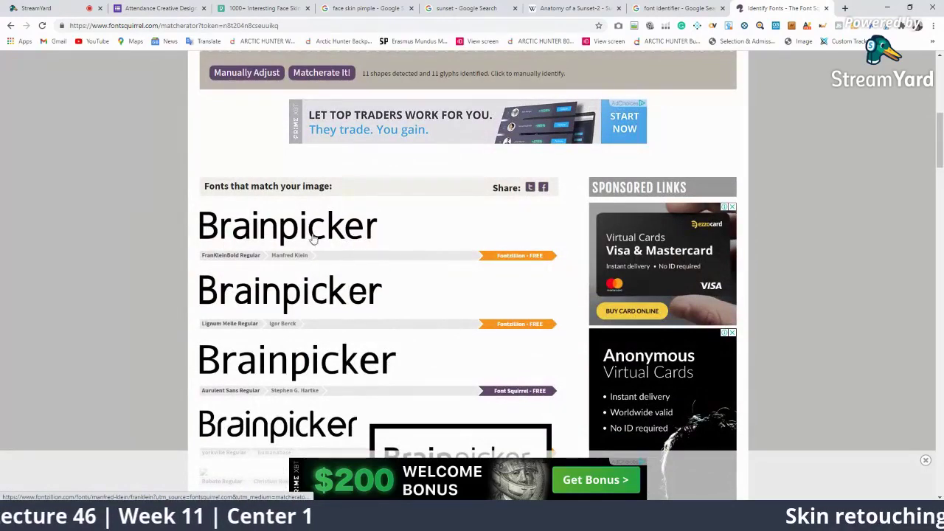
Scroll through the Brainpicker font matches, then go back to the StreamYard studio.
{"action": "scroll", "coordinate": [295, 336], "scroll_direction": "down", "scroll_amount": 2}
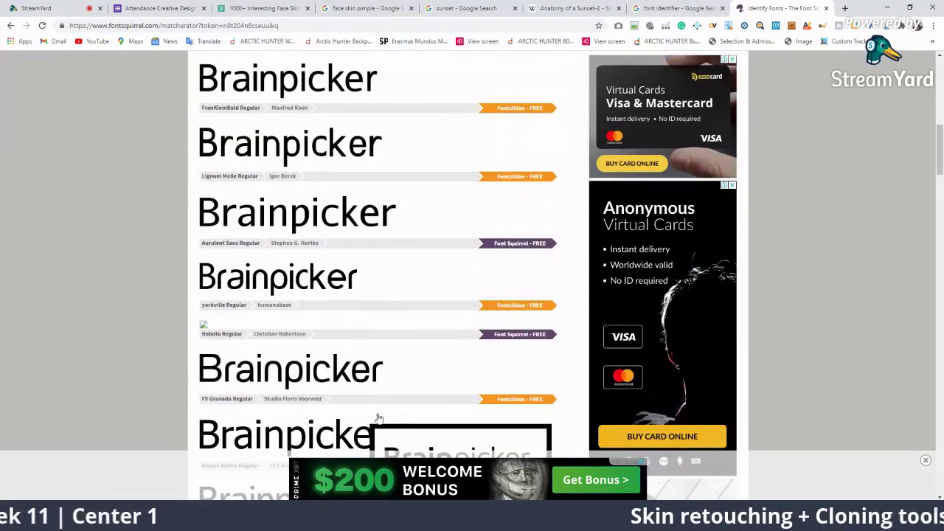
{"action": "scroll", "coordinate": [332, 361], "scroll_direction": "down", "scroll_amount": 2}
{"action": "scroll", "coordinate": [428, 382], "scroll_direction": "down", "scroll_amount": 3}
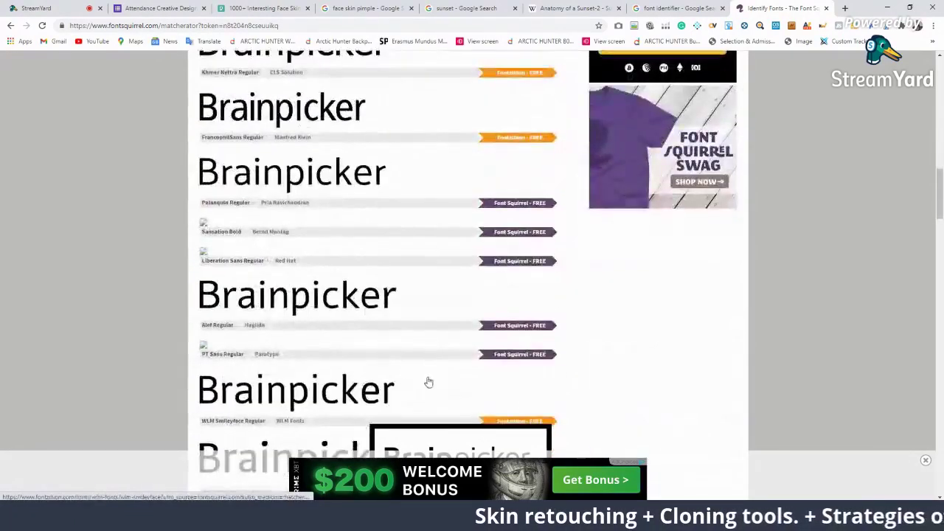
{"action": "scroll", "coordinate": [428, 382], "scroll_direction": "down", "scroll_amount": 2}
{"action": "scroll", "coordinate": [362, 373], "scroll_direction": "down", "scroll_amount": 1}
{"action": "scroll", "coordinate": [516, 381], "scroll_direction": "down", "scroll_amount": 2}
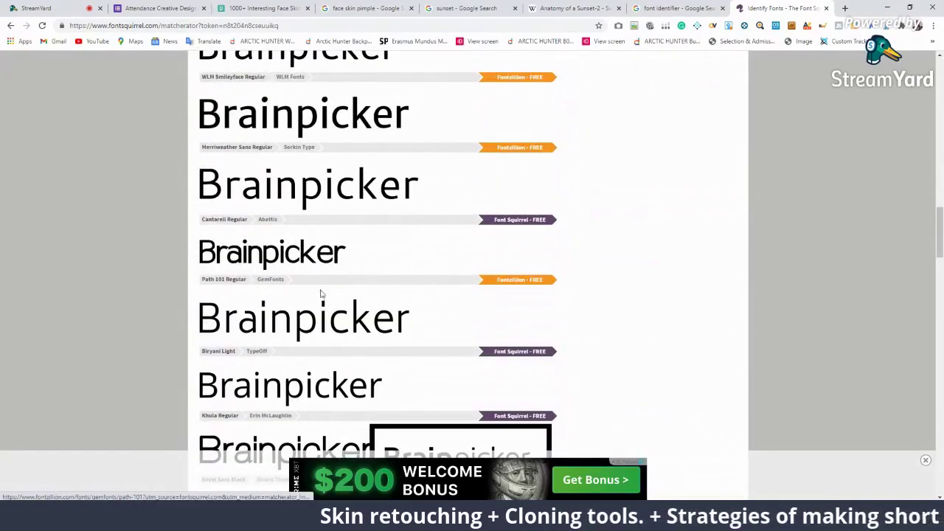
{"action": "scroll", "coordinate": [321, 293], "scroll_direction": "down", "scroll_amount": 2}
{"action": "scroll", "coordinate": [287, 380], "scroll_direction": "down", "scroll_amount": 2}
{"action": "scroll", "coordinate": [287, 380], "scroll_direction": "down", "scroll_amount": 1}
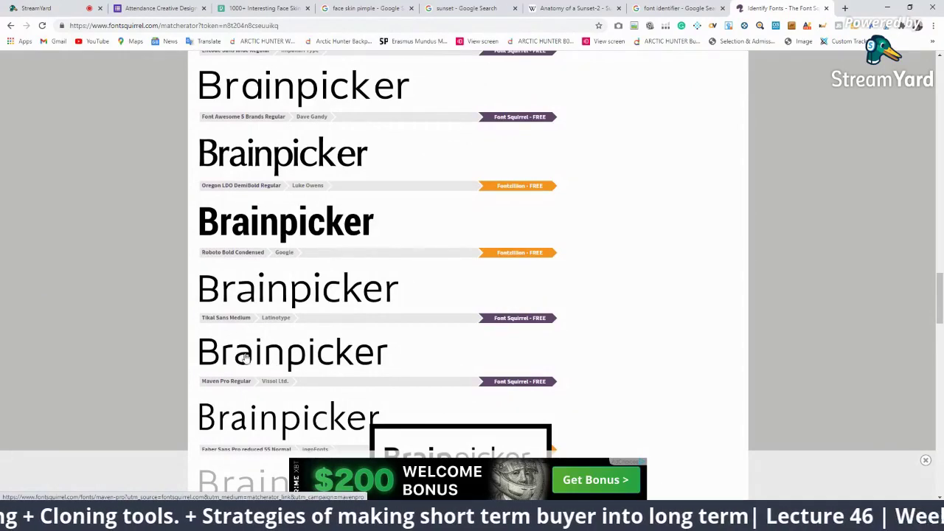
{"action": "mouse_move", "coordinate": [940, 294]}
{"action": "left_mouse_down"}
{"action": "mouse_move", "coordinate": [942, 180]}
{"action": "mouse_move", "coordinate": [939, 353]}
{"action": "mouse_move", "coordinate": [922, 422]}
{"action": "mouse_move", "coordinate": [923, 330]}
{"action": "mouse_move", "coordinate": [933, 325]}
{"action": "left_mouse_up"}
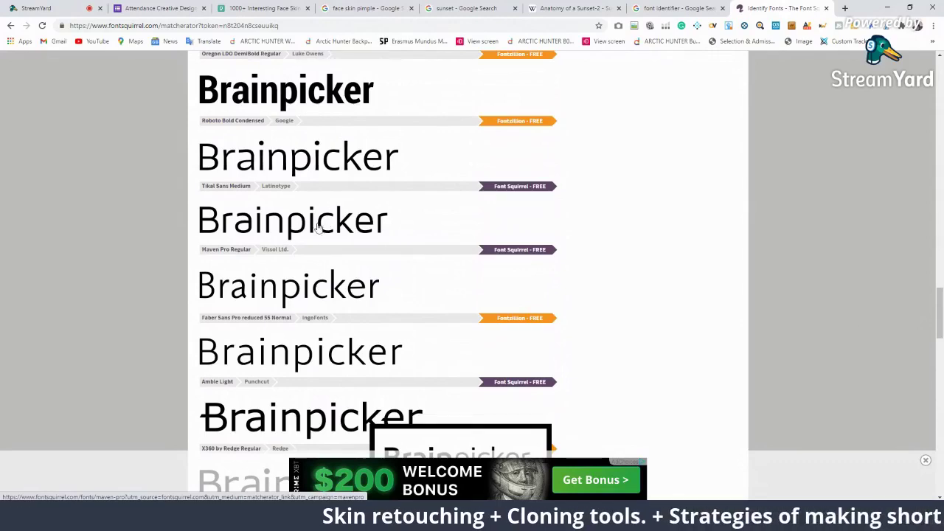
{"action": "left_click_drag", "start_coordinate": [941, 328], "coordinate": [941, 59]}
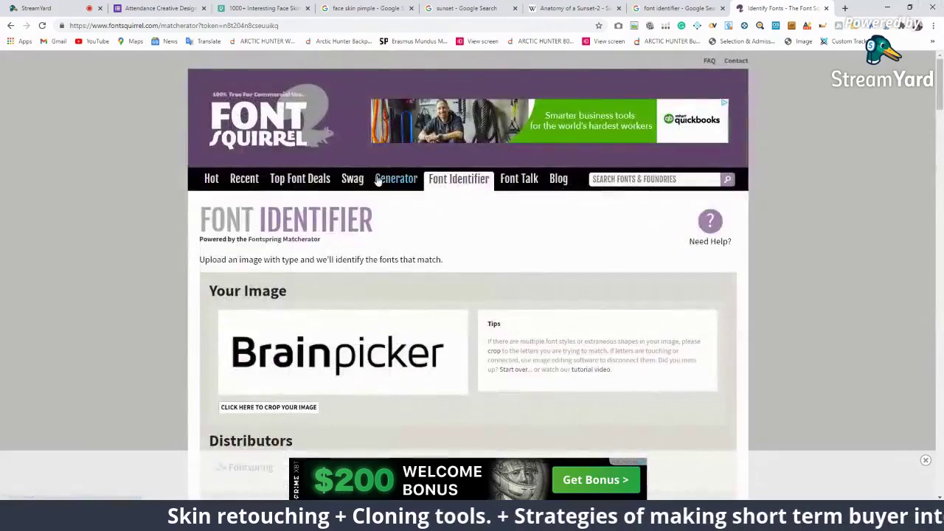
{"action": "left_click", "coordinate": [51, 6]}
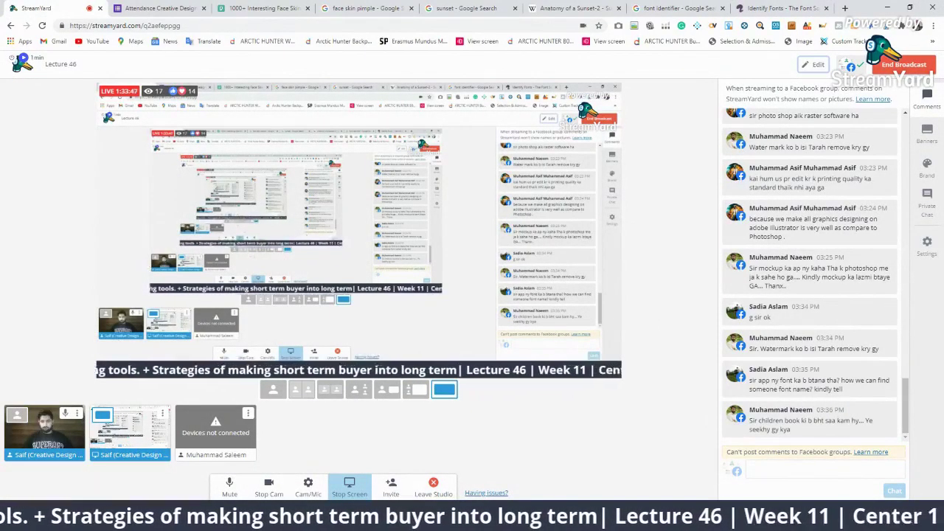
{"action": "left_click", "coordinate": [811, 420]}
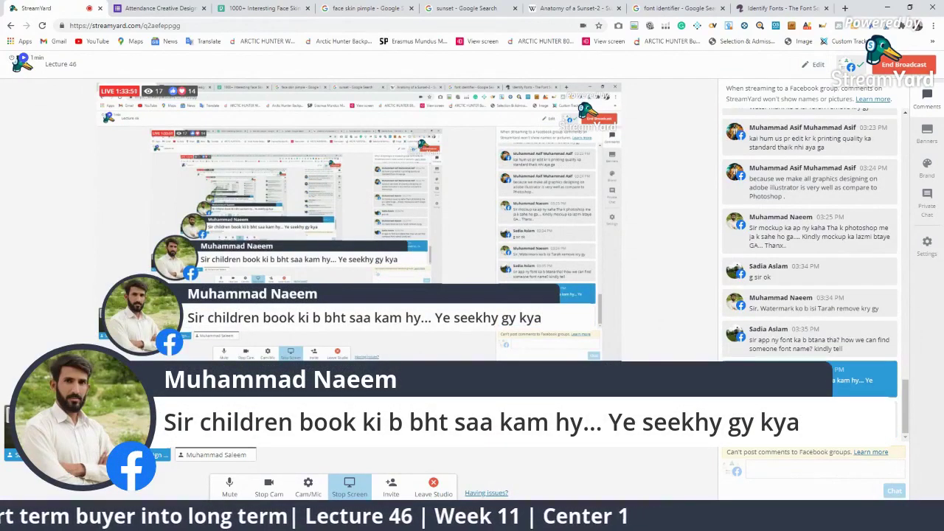
{"action": "left_click", "coordinate": [862, 380]}
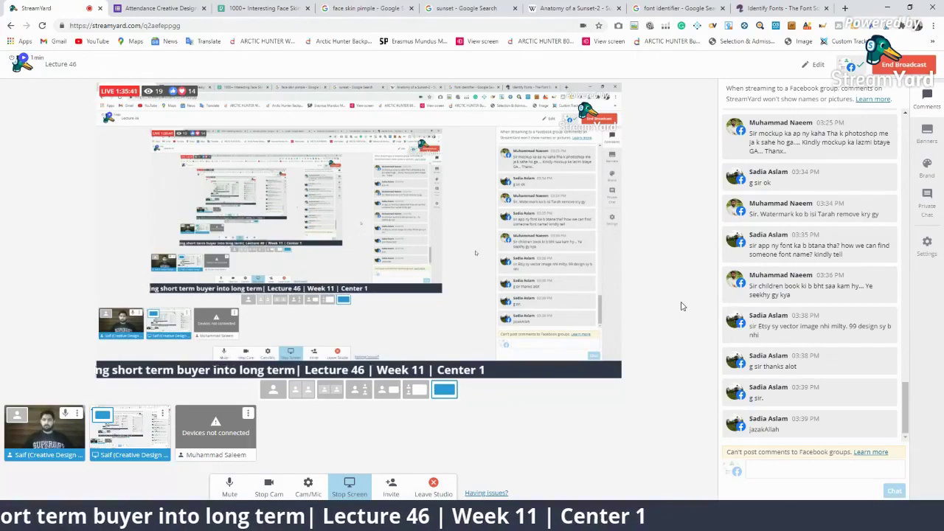
Find the greyed-out thank-you comment in the Comments panel and unhide it.
{"action": "scroll", "coordinate": [824, 290], "scroll_direction": "up", "scroll_amount": 5}
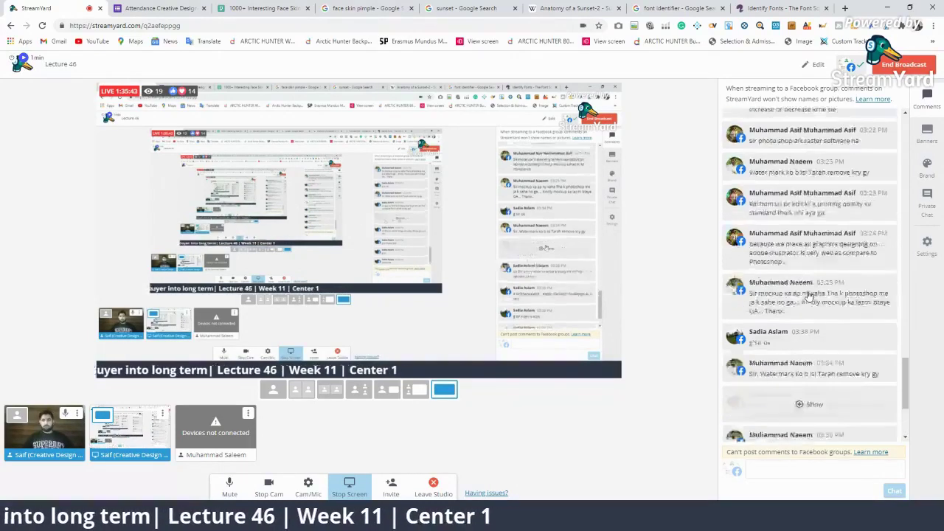
{"action": "scroll", "coordinate": [825, 290], "scroll_direction": "up", "scroll_amount": 5}
{"action": "scroll", "coordinate": [824, 290], "scroll_direction": "up", "scroll_amount": 5}
{"action": "scroll", "coordinate": [824, 289], "scroll_direction": "up", "scroll_amount": 5}
{"action": "scroll", "coordinate": [824, 290], "scroll_direction": "up", "scroll_amount": 5}
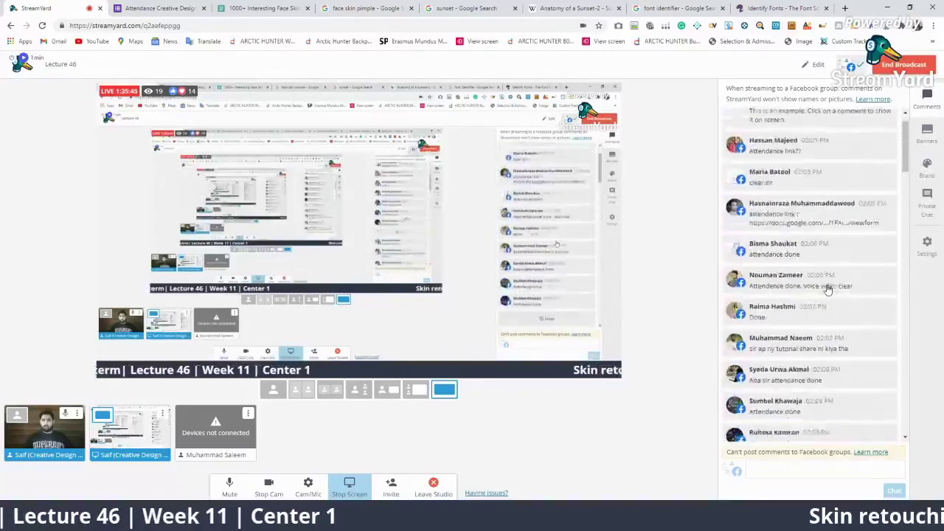
{"action": "scroll", "coordinate": [825, 290], "scroll_direction": "up", "scroll_amount": 5}
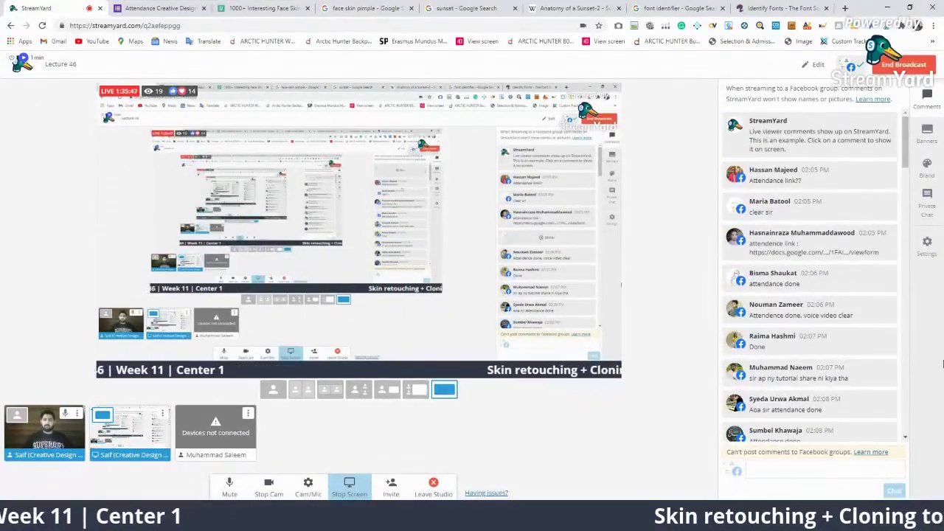
{"action": "scroll", "coordinate": [824, 347], "scroll_direction": "down", "scroll_amount": 4}
{"action": "scroll", "coordinate": [824, 350], "scroll_direction": "down", "scroll_amount": 5}
{"action": "scroll", "coordinate": [824, 352], "scroll_direction": "down", "scroll_amount": 5}
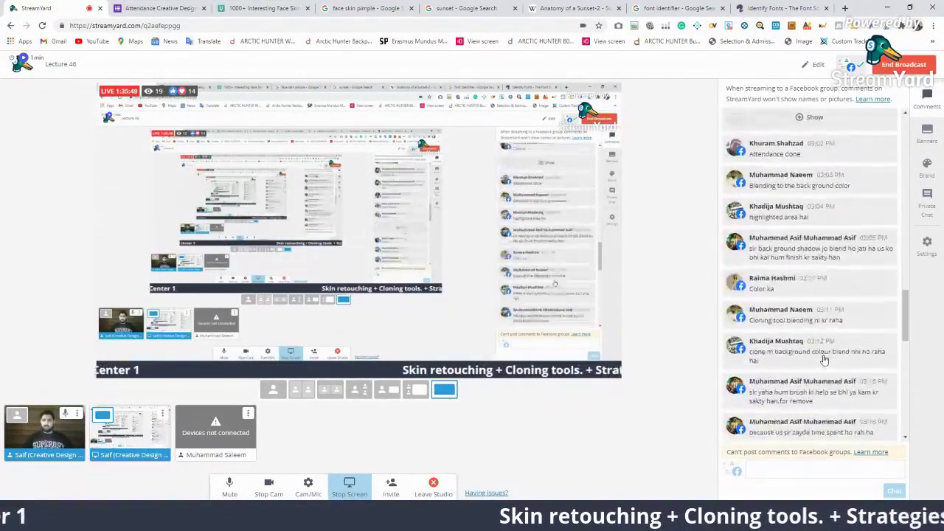
{"action": "scroll", "coordinate": [823, 355], "scroll_direction": "down", "scroll_amount": 5}
{"action": "scroll", "coordinate": [824, 359], "scroll_direction": "down", "scroll_amount": 5}
{"action": "left_click", "coordinate": [821, 361]}
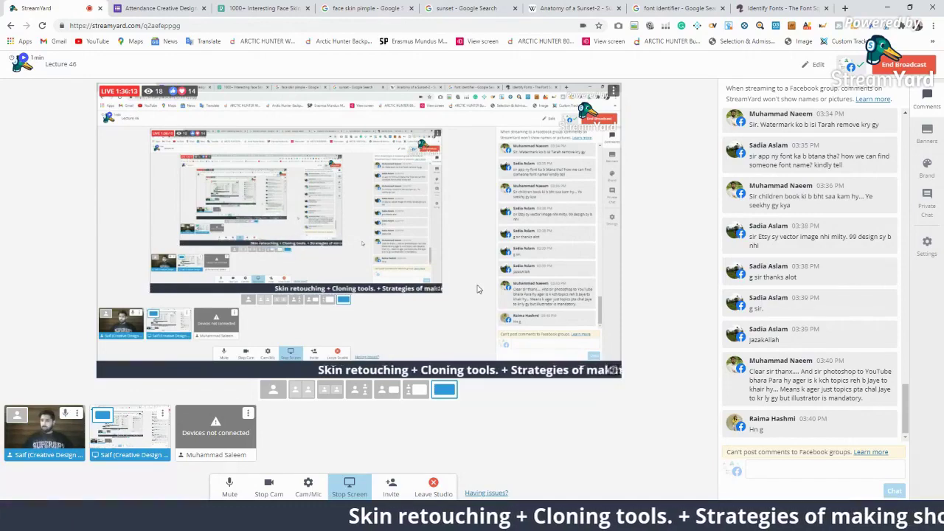
{"action": "left_click", "coordinate": [811, 380]}
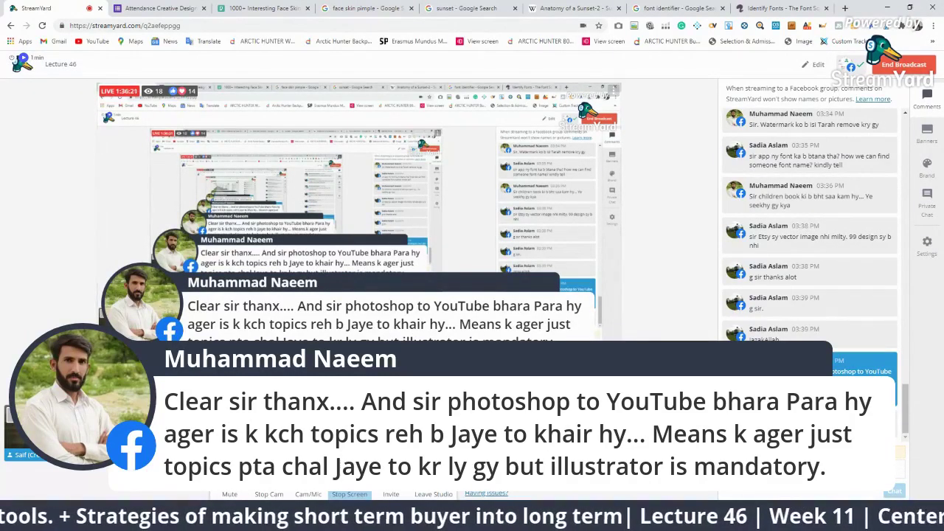
{"action": "left_click", "coordinate": [814, 379]}
{"action": "right_click", "coordinate": [804, 391]}
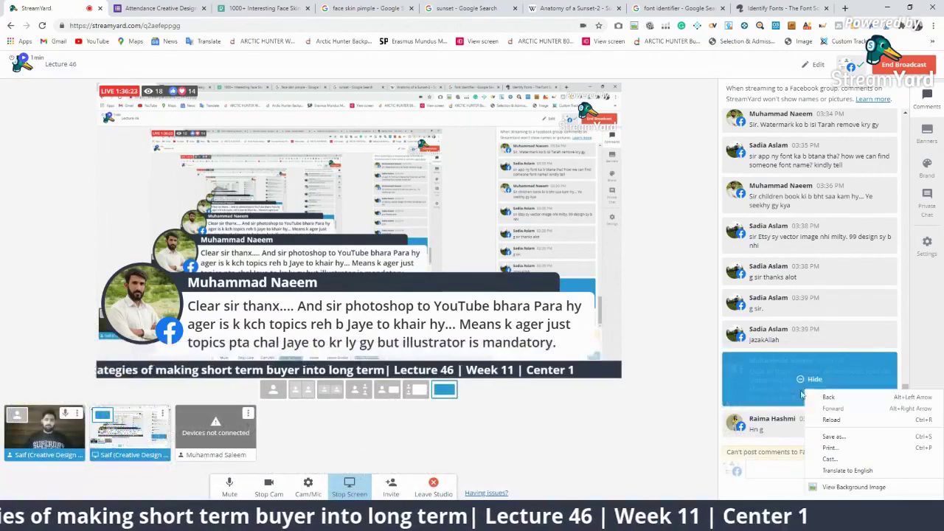
{"action": "left_click", "coordinate": [662, 425]}
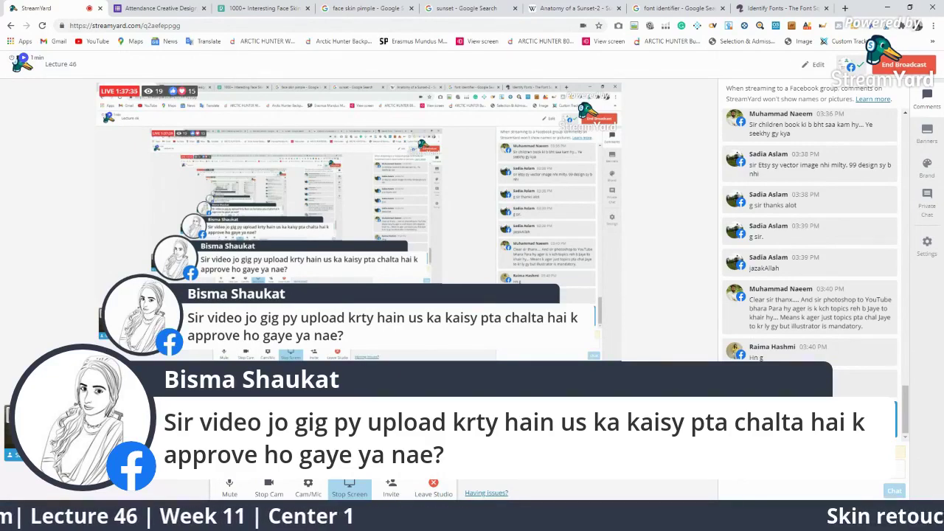
{"action": "left_click", "coordinate": [812, 420]}
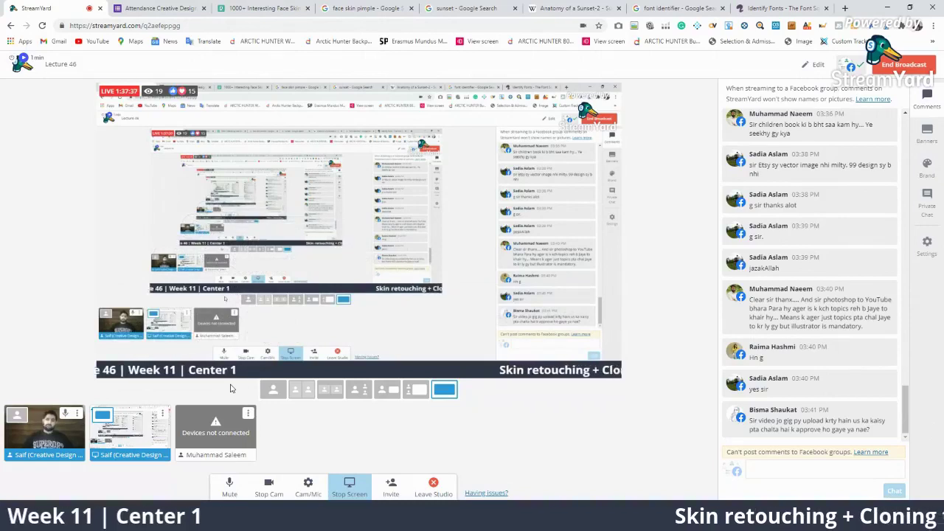